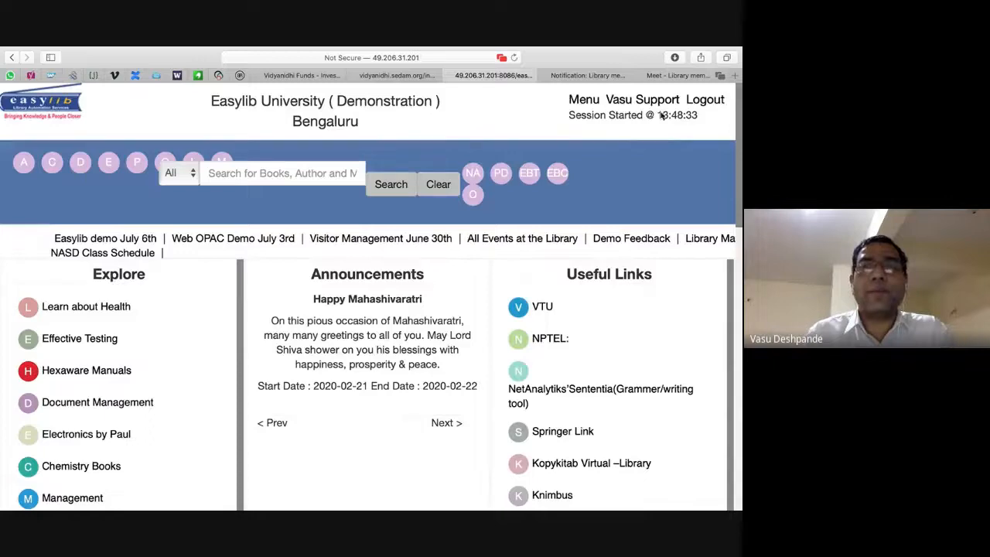
Zoom out in the Member DataSheet window and log out of the current Easylib session.
{"action": "key", "text": "super+minus"}
{"action": "key", "text": "super+Tab"}
{"action": "key", "text": "super+Tab"}
{"action": "key", "text": "super+Tab"}
{"action": "key", "text": "super+Tab"}
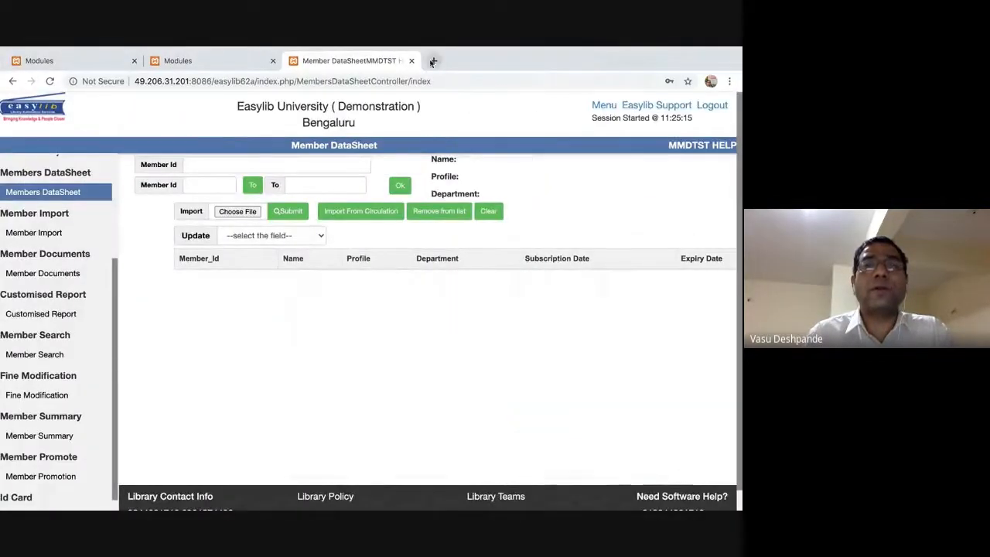
{"action": "left_click", "coordinate": [710, 105]}
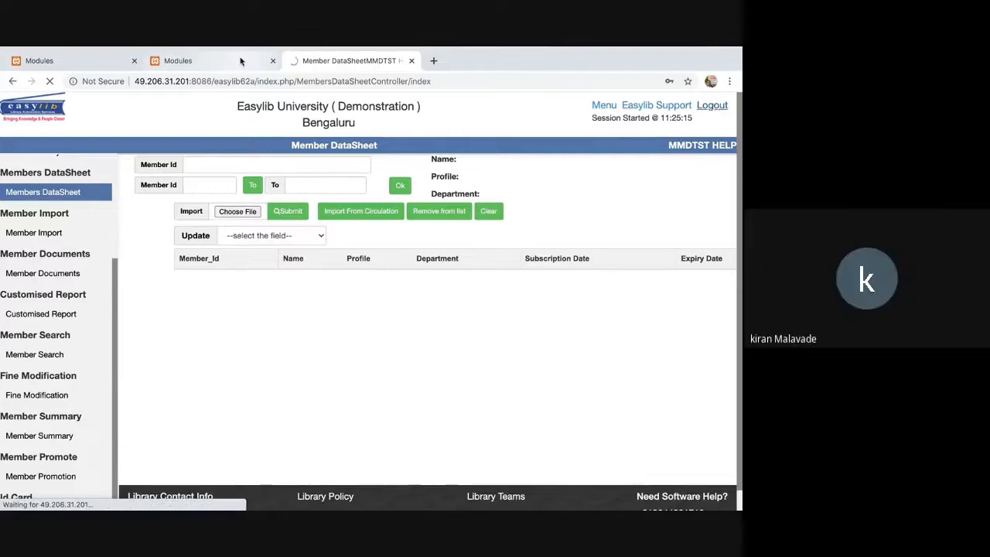
{"action": "left_click", "coordinate": [106, 62]}
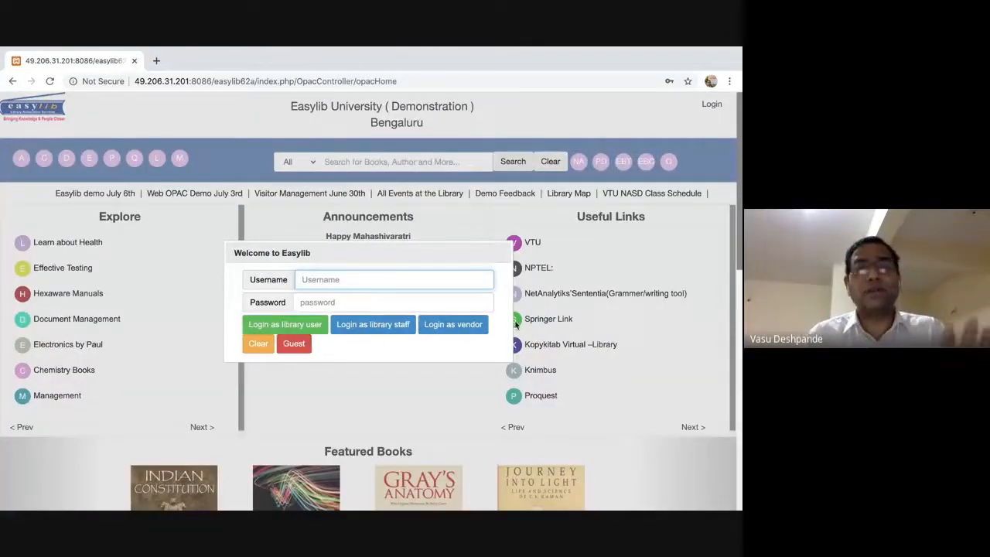
Sign in to the OPAC as library staff with the staff username and password, declining to save the password.
{"action": "type", "text": "vasum"}
{"action": "key", "text": "BackSpace"}
{"action": "key", "text": "BackSpace"}
{"action": "key", "text": "BackSpace"}
{"action": "key", "text": "BackSpace"}
{"action": "type", "text": "vasumd"}
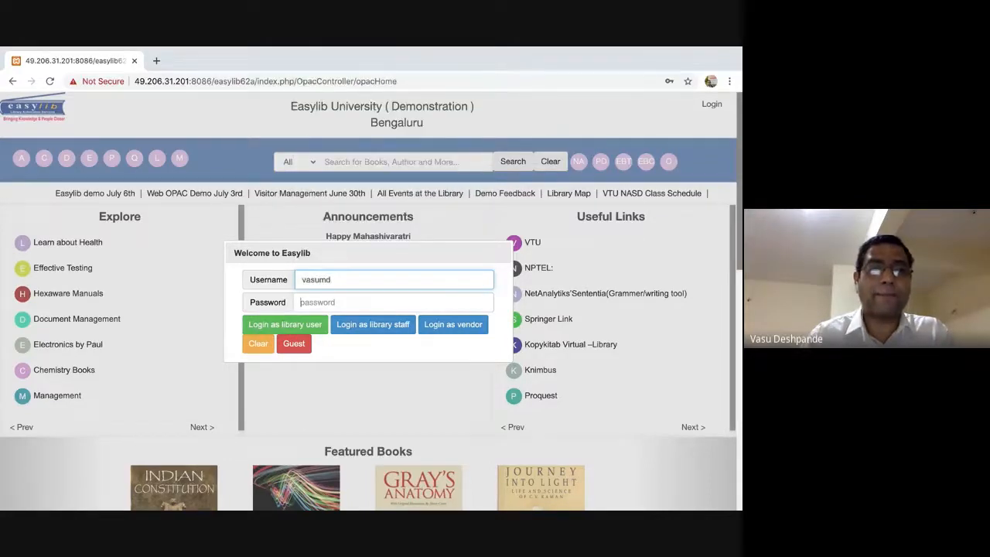
{"action": "key", "text": "Tab"}
{"action": "type", "text": "••"}
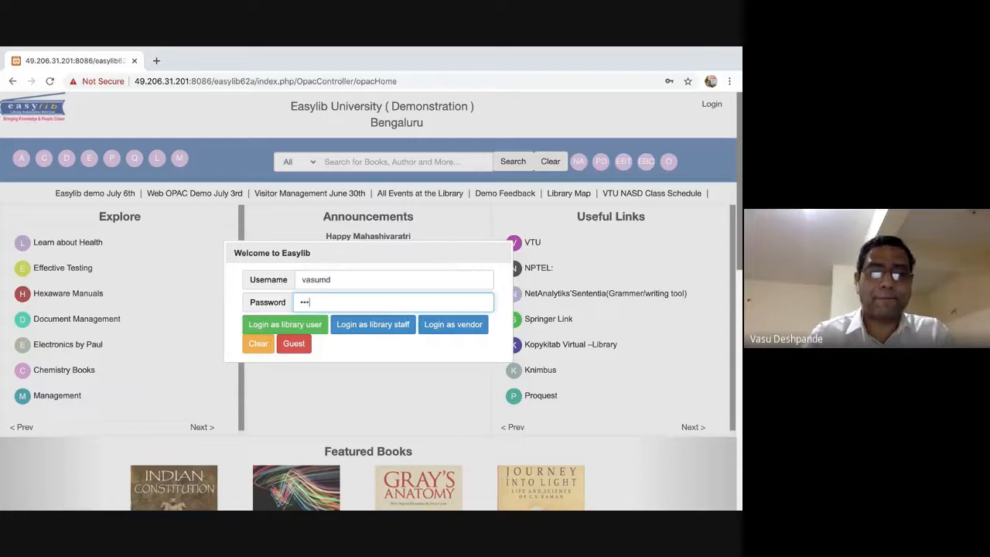
{"action": "type", "text": "••••••"}
{"action": "left_click", "coordinate": [396, 324]}
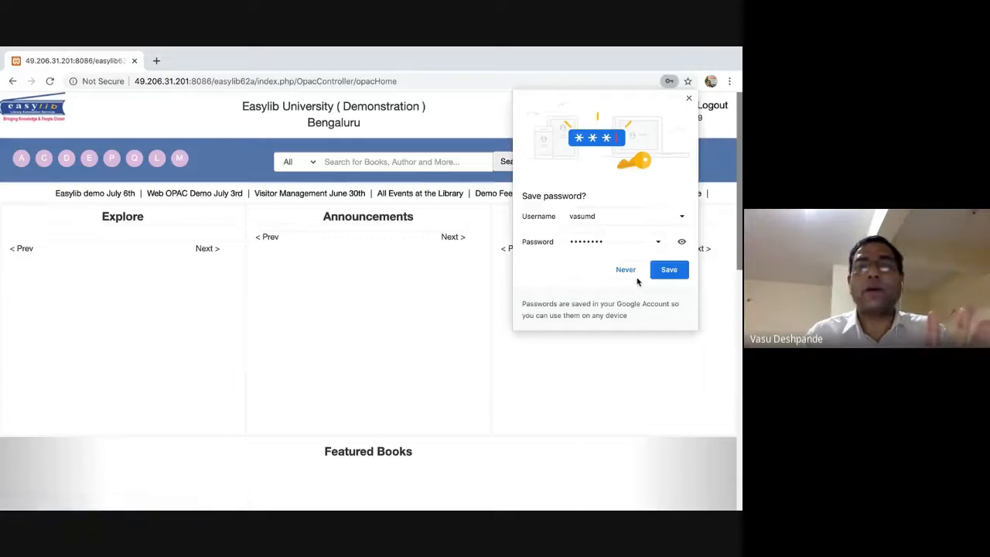
{"action": "left_click", "coordinate": [629, 269]}
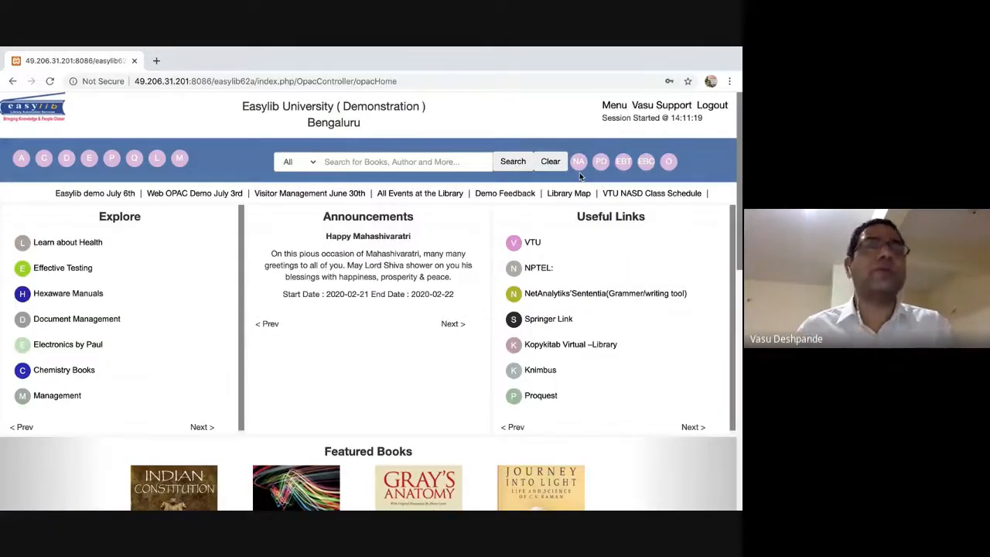
In the OPAC browser, zoom out and scroll the module list to the Security Module's Staff of the Library page.
{"action": "mouse_move", "coordinate": [380, 49]}
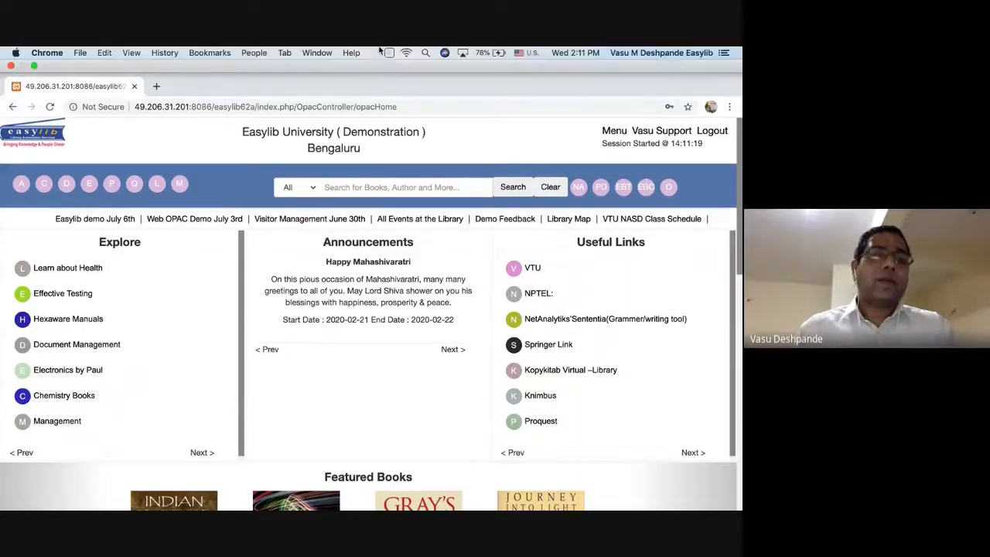
{"action": "key", "text": "super+Tab"}
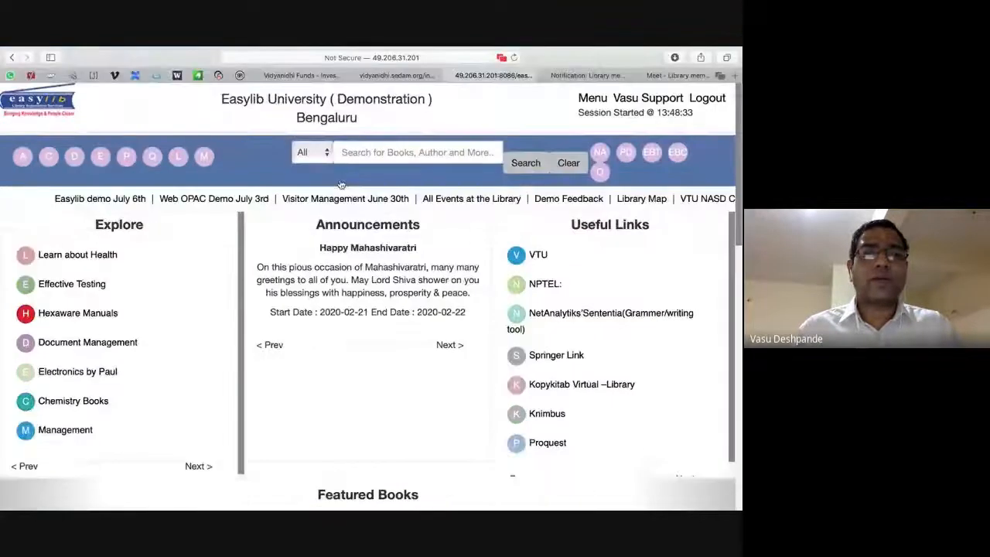
{"action": "key", "text": "super+minus"}
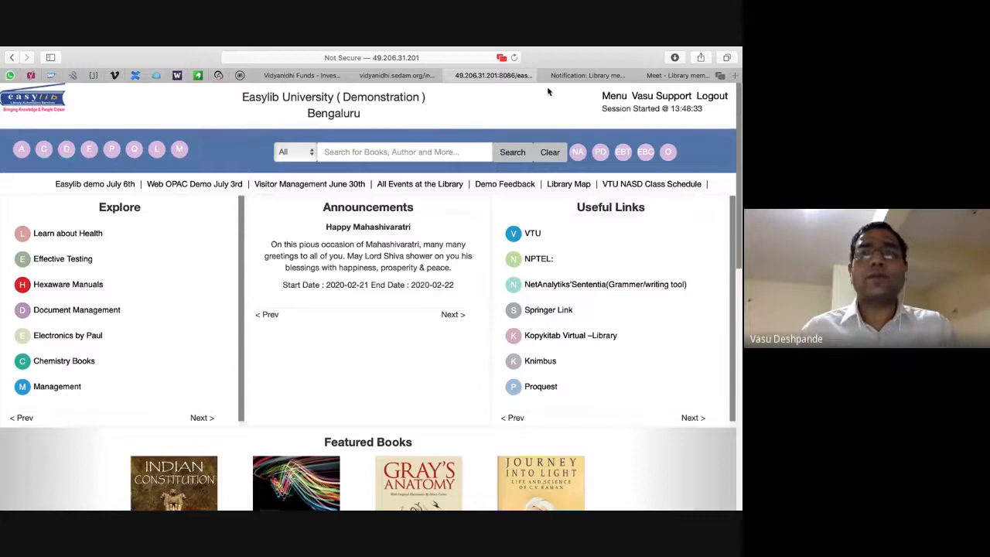
{"action": "left_click", "coordinate": [615, 97]}
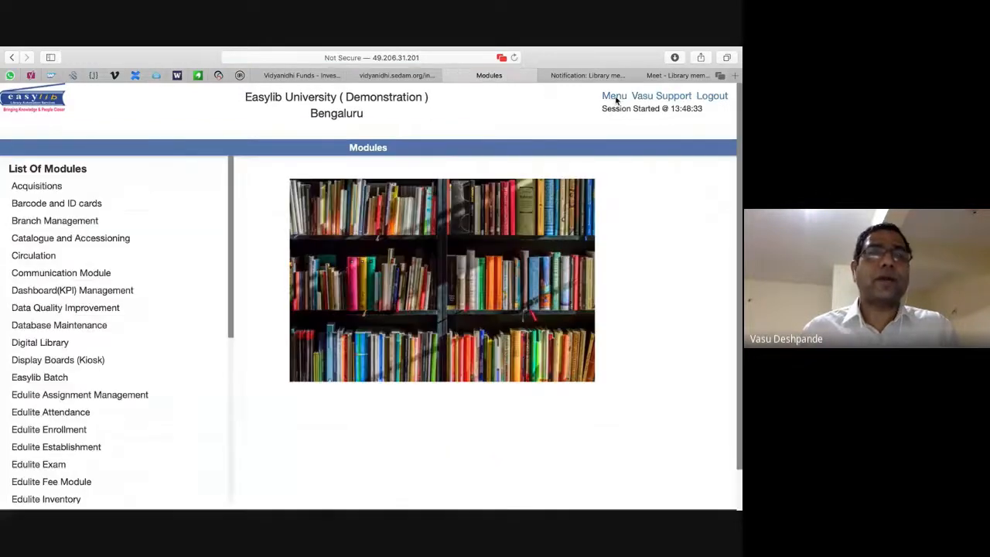
{"action": "scroll", "coordinate": [188, 321], "scroll_direction": "down", "scroll_amount": 5}
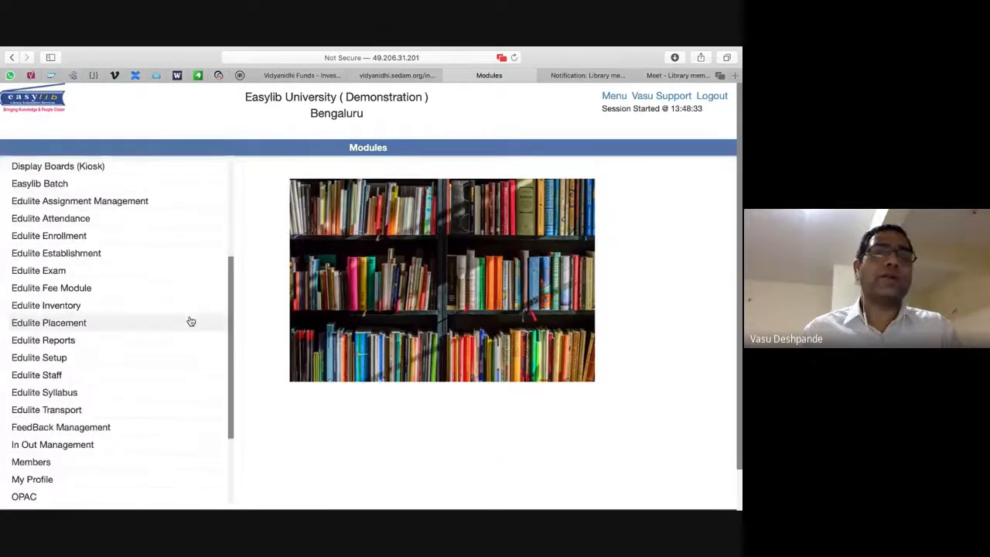
{"action": "scroll", "coordinate": [191, 322], "scroll_direction": "down", "scroll_amount": 2}
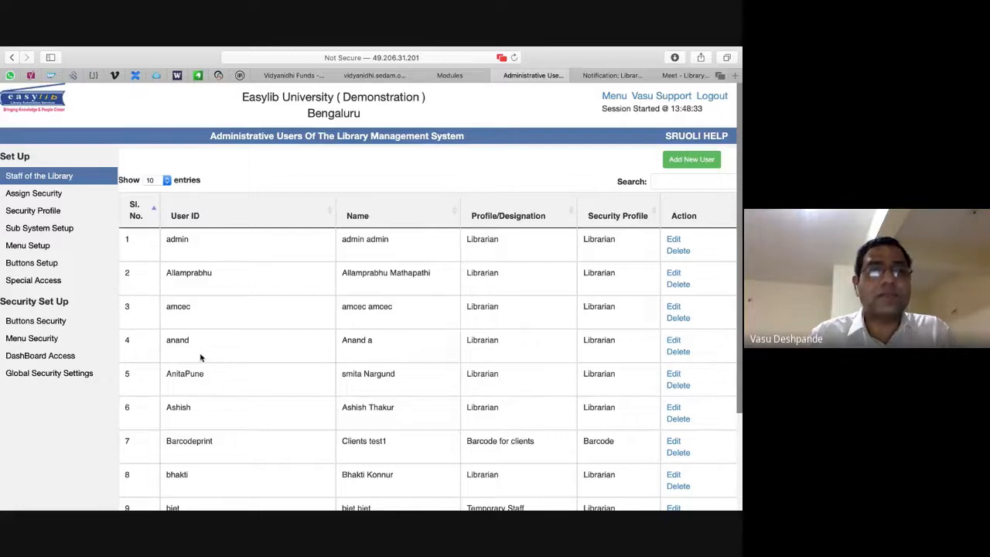
Check which modules the Librarian profile is granted under Assign Security, then close that page.
{"action": "left_click", "coordinate": [39, 192]}
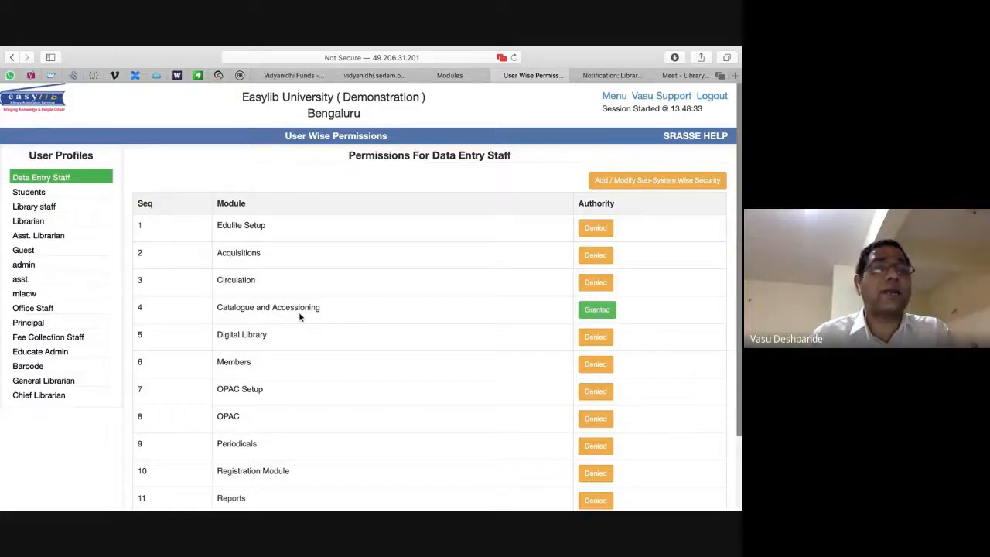
{"action": "left_click", "coordinate": [31, 222]}
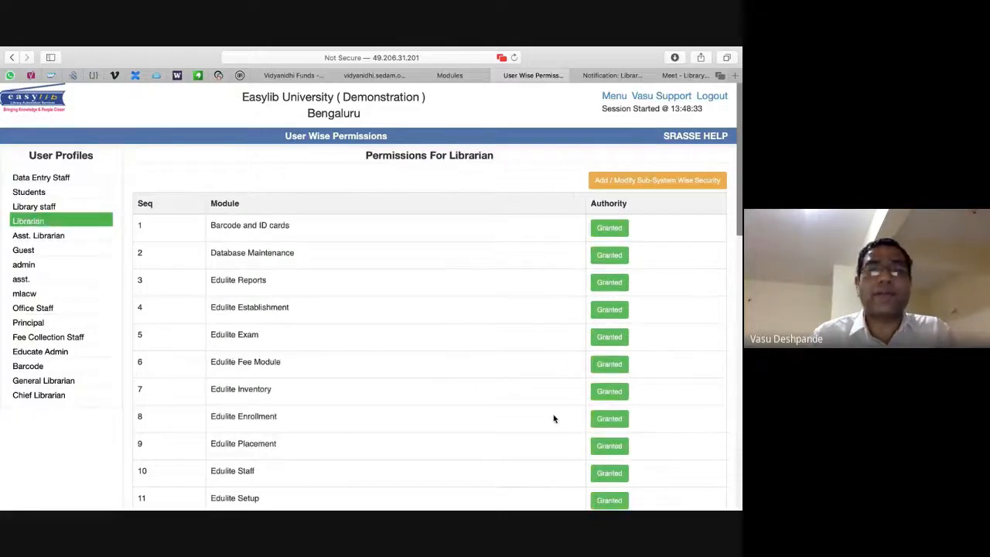
{"action": "left_click", "coordinate": [499, 75]}
Scroll down the Modules list and open a blank new browser tab.
{"action": "scroll", "coordinate": [121, 418], "scroll_direction": "down", "scroll_amount": 3}
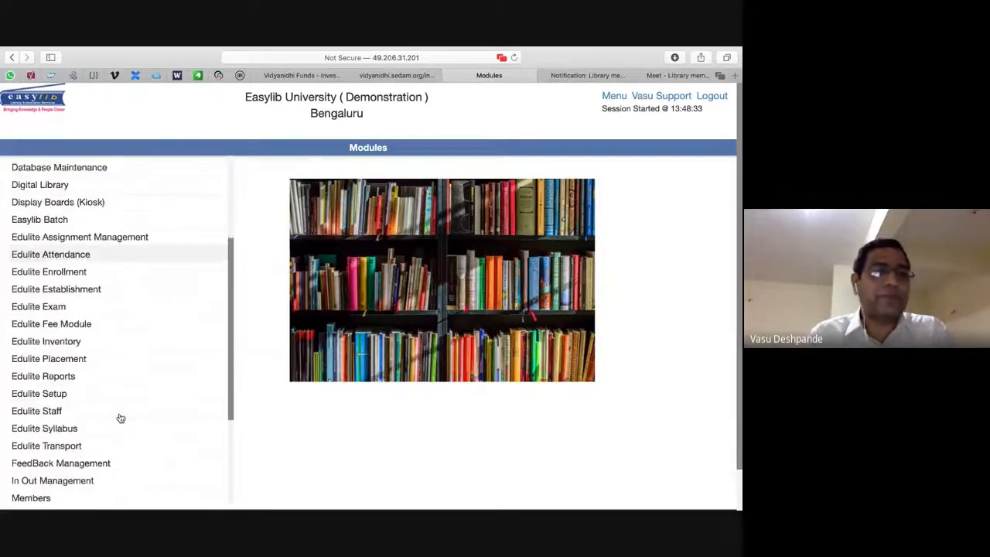
{"action": "scroll", "coordinate": [121, 418], "scroll_direction": "down", "scroll_amount": 2}
{"action": "scroll", "coordinate": [121, 418], "scroll_direction": "down", "scroll_amount": 2}
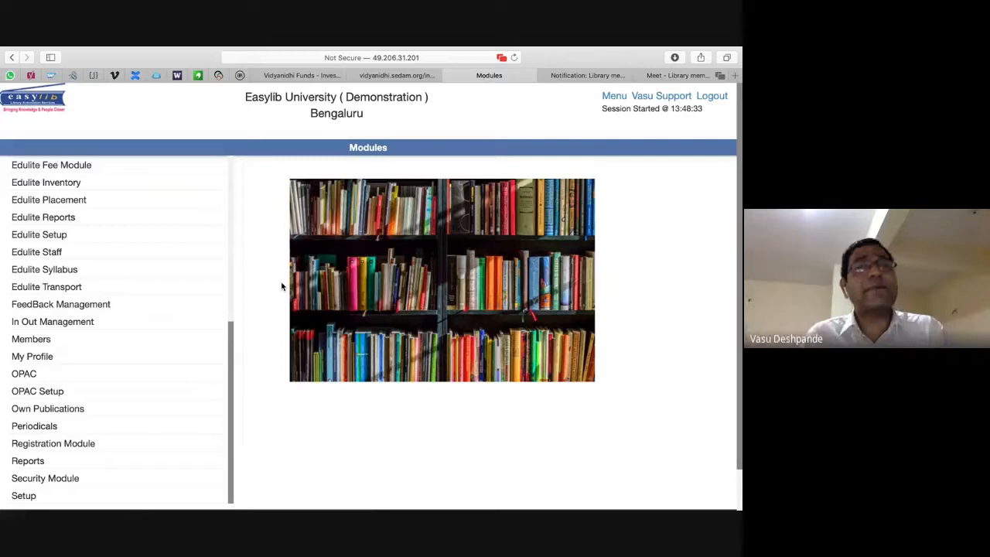
{"action": "left_click", "coordinate": [736, 75]}
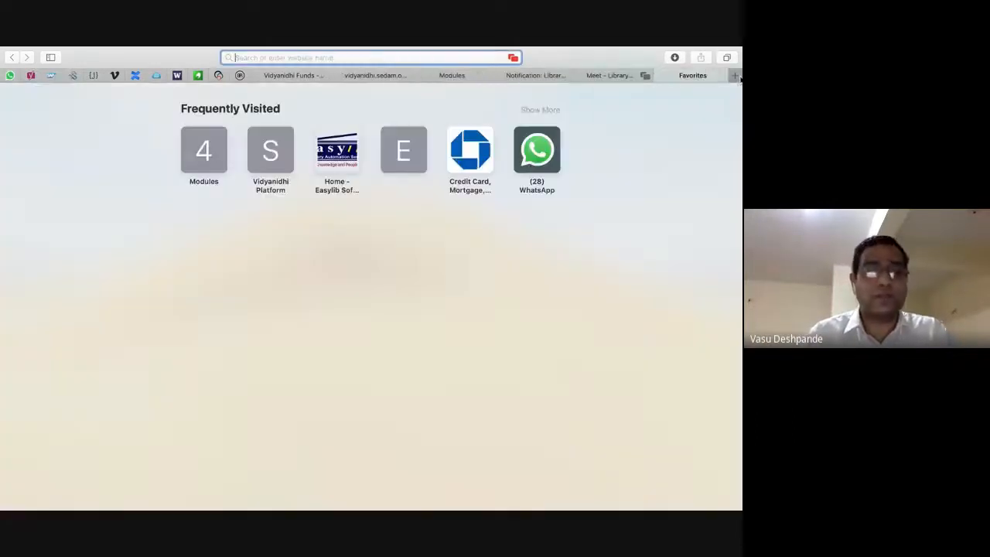
Load easylibsoft.com to view the August 2020 webinar schedule, then return to the OPAC home page.
{"action": "type", "text": "easy"}
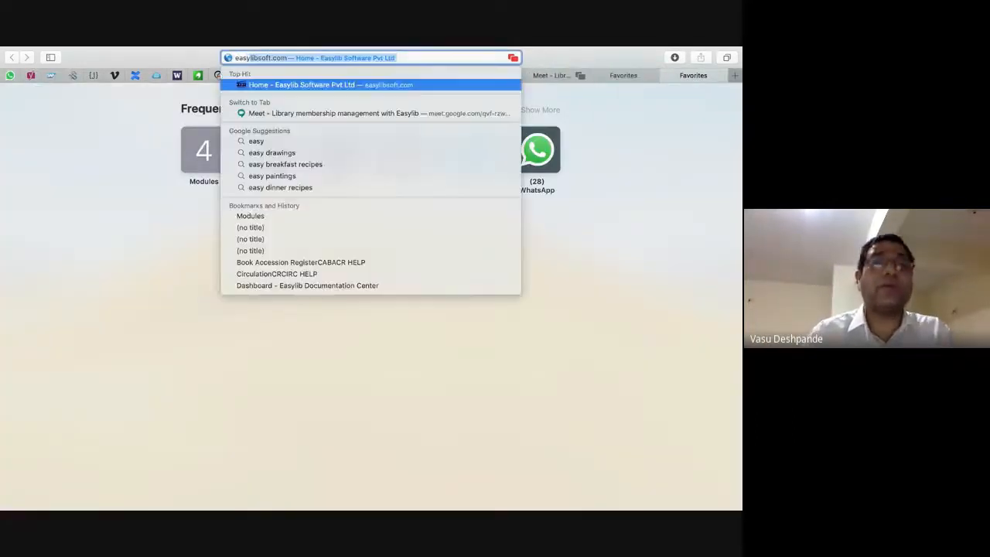
{"action": "key", "text": "Return"}
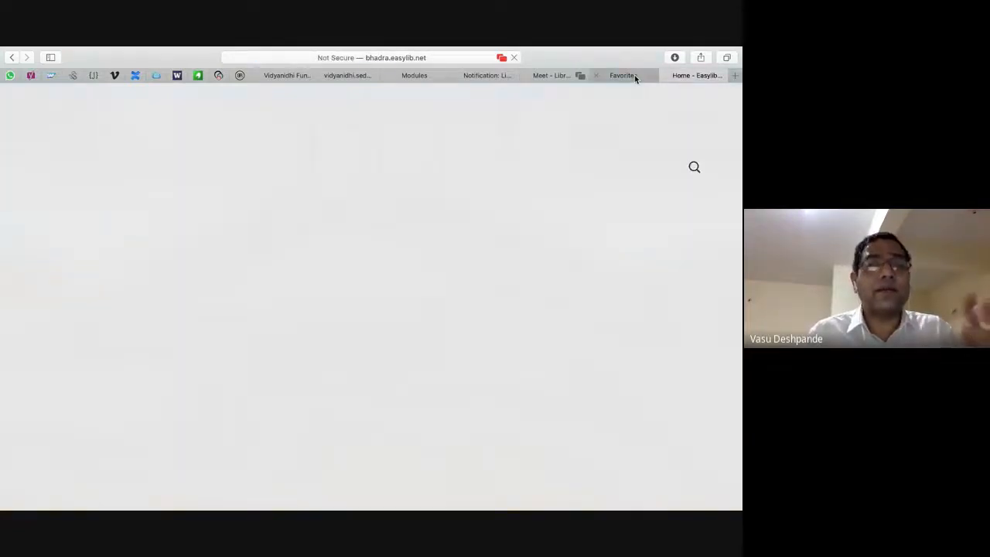
{"action": "scroll", "coordinate": [294, 266], "scroll_direction": "down", "scroll_amount": 5}
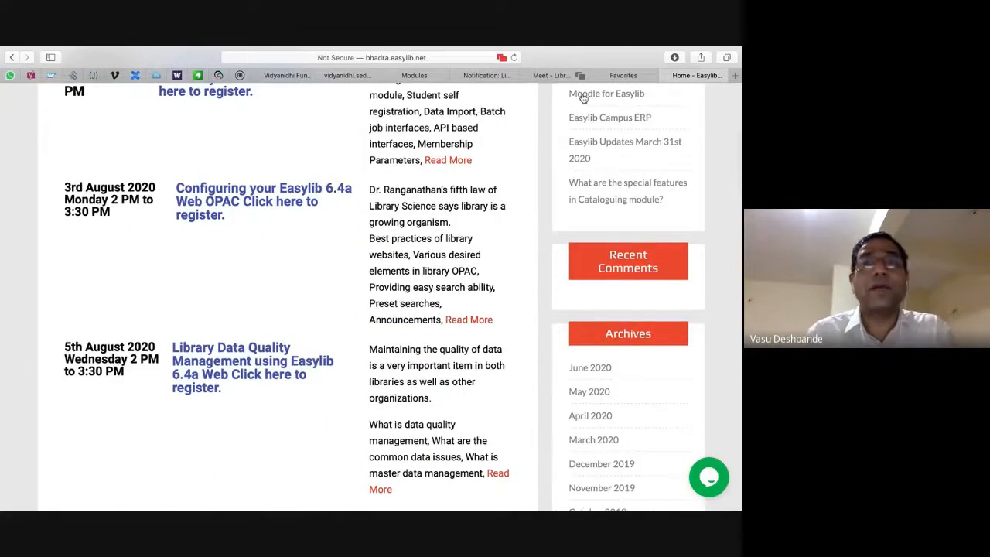
{"action": "key", "text": "super+Tab"}
{"action": "key", "text": "super+Tab"}
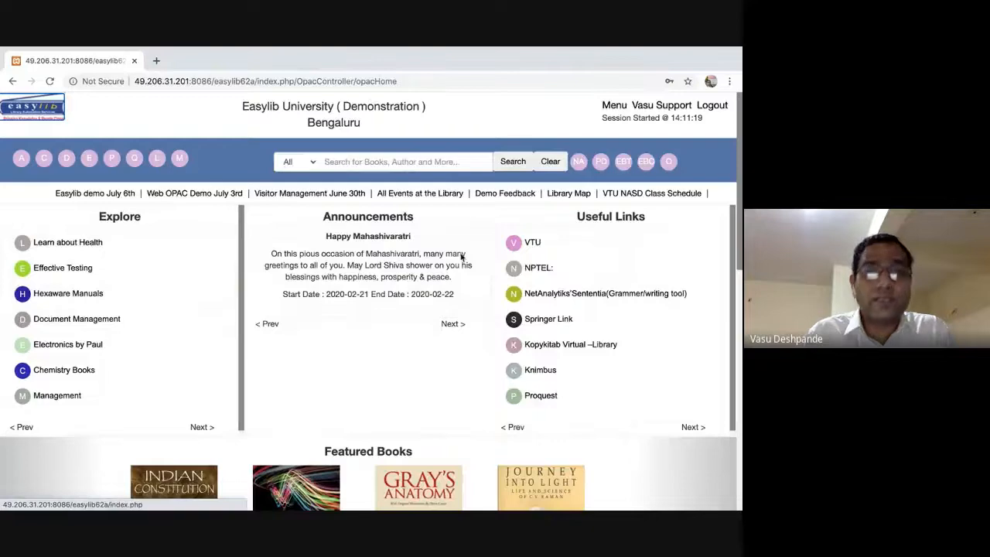
{"action": "scroll", "coordinate": [405, 244], "scroll_direction": "down", "scroll_amount": 10}
{"action": "scroll", "coordinate": [406, 240], "scroll_direction": "up", "scroll_amount": 10}
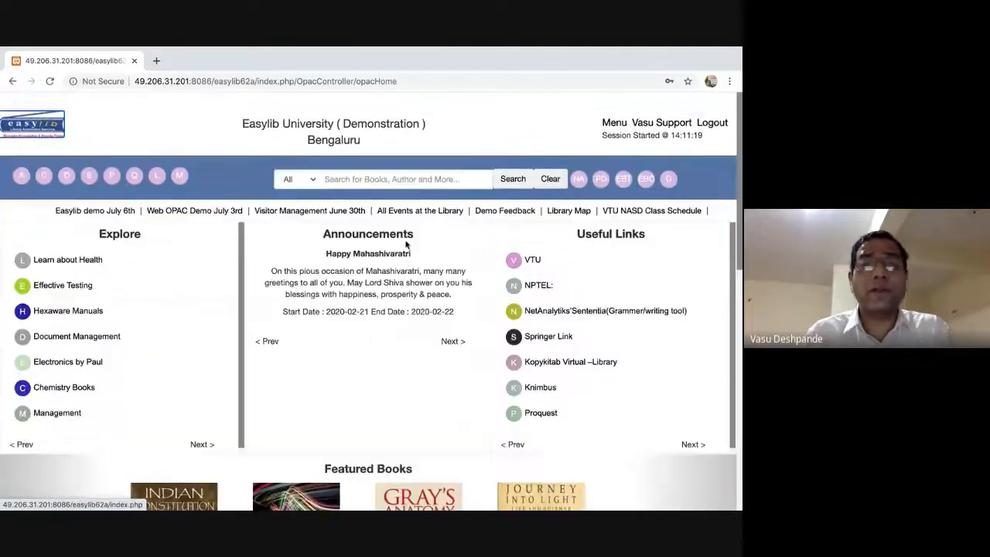
{"action": "key", "text": "super+Tab"}
{"action": "scroll", "coordinate": [336, 319], "scroll_direction": "down", "scroll_amount": 4}
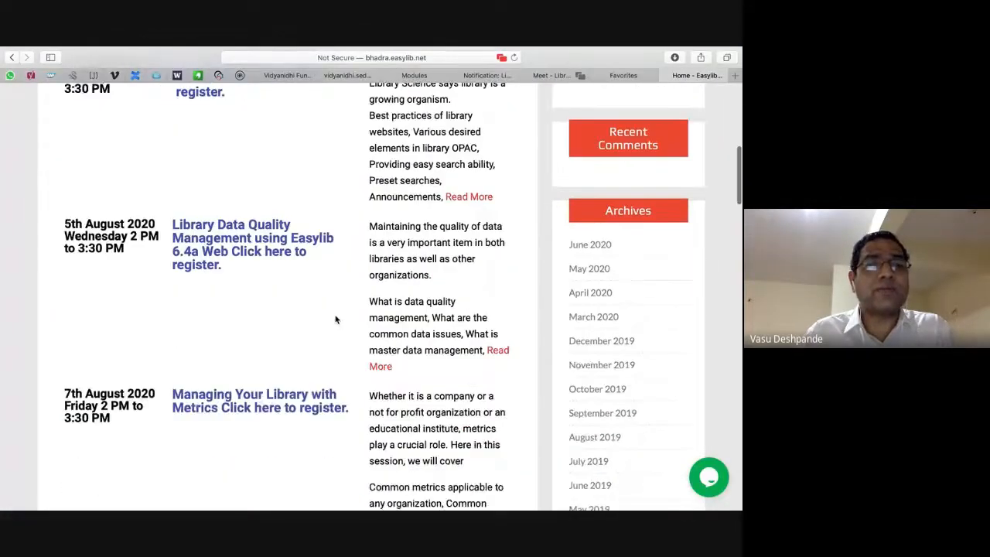
{"action": "scroll", "coordinate": [336, 319], "scroll_direction": "down", "scroll_amount": 2}
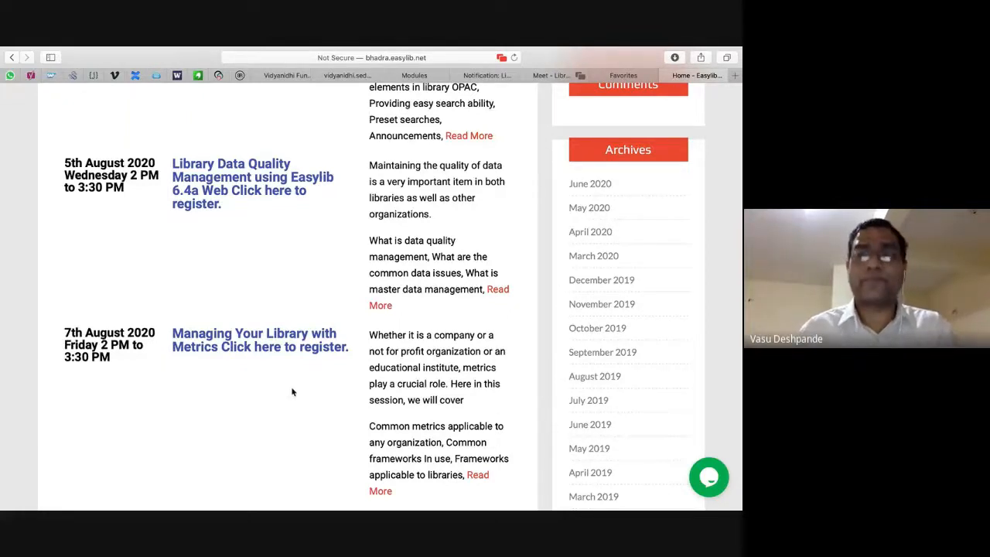
{"action": "key", "text": "super+Tab"}
{"action": "key", "text": "super+Tab"}
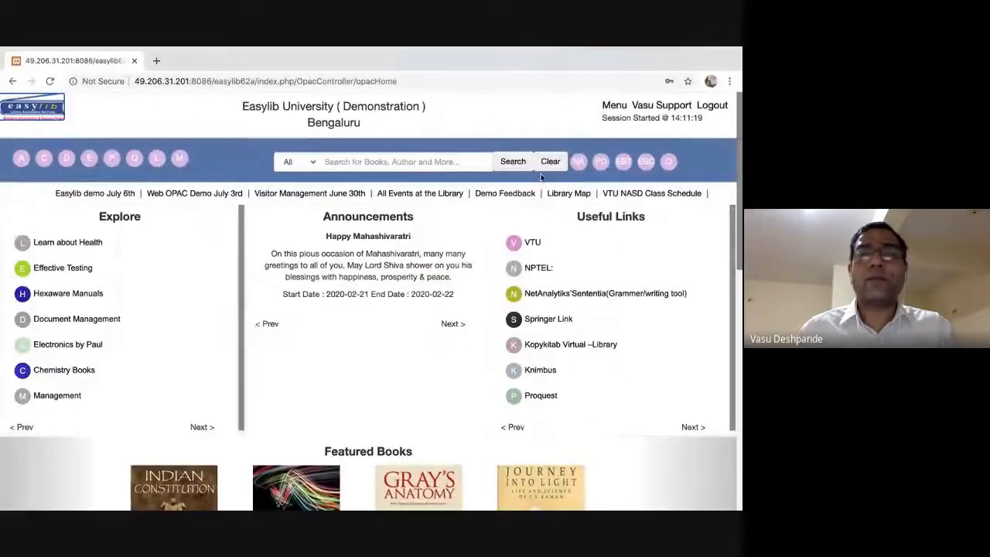
Open All Members Data, jump to the last page (1730), then back to page 1.
{"action": "left_click", "coordinate": [615, 105]}
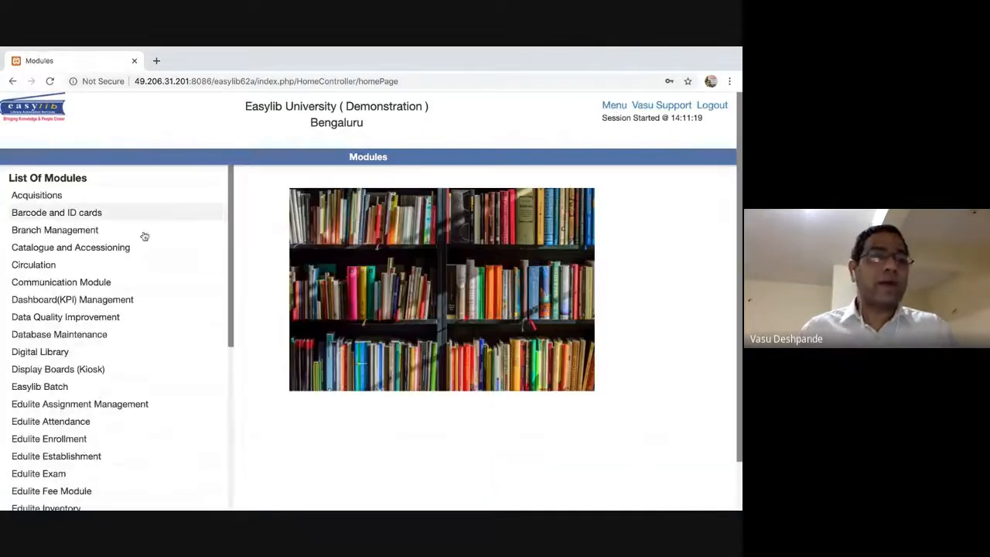
{"action": "scroll", "coordinate": [117, 305], "scroll_direction": "down", "scroll_amount": 6}
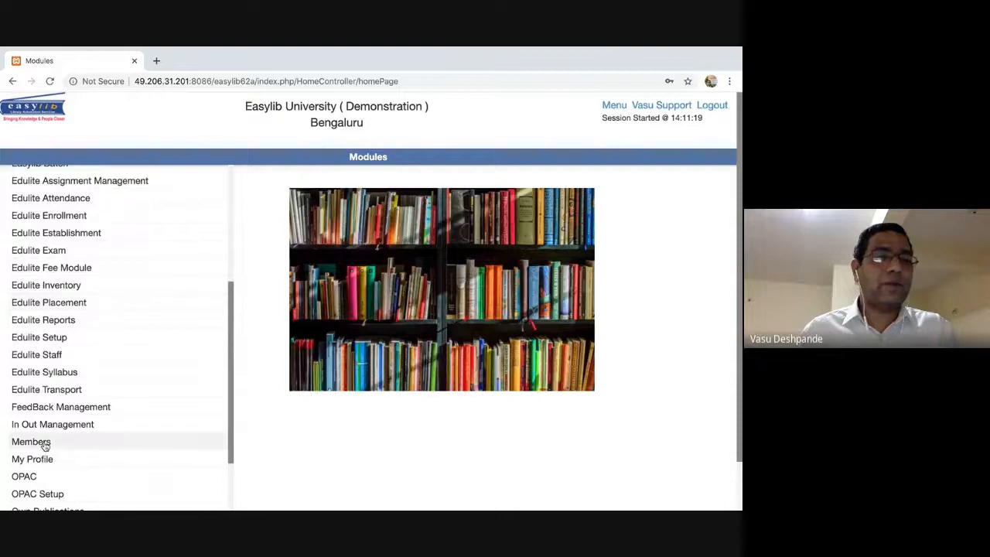
{"action": "left_click", "coordinate": [31, 441]}
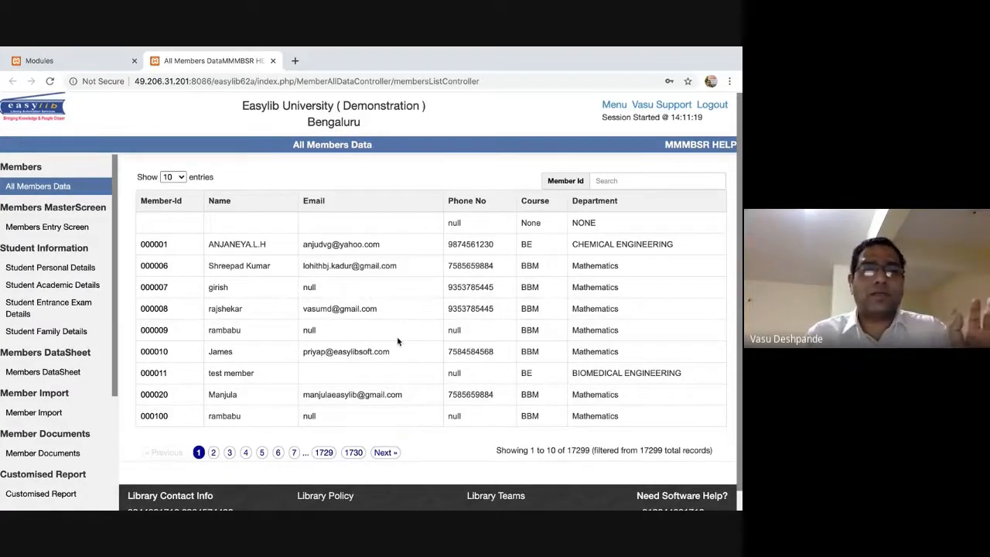
{"action": "left_click", "coordinate": [354, 451]}
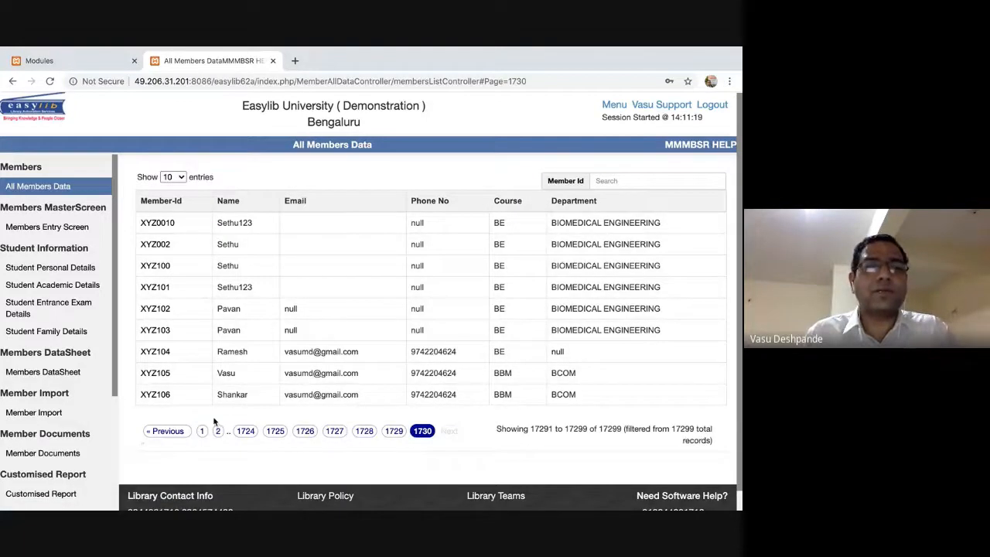
{"action": "left_click", "coordinate": [201, 431]}
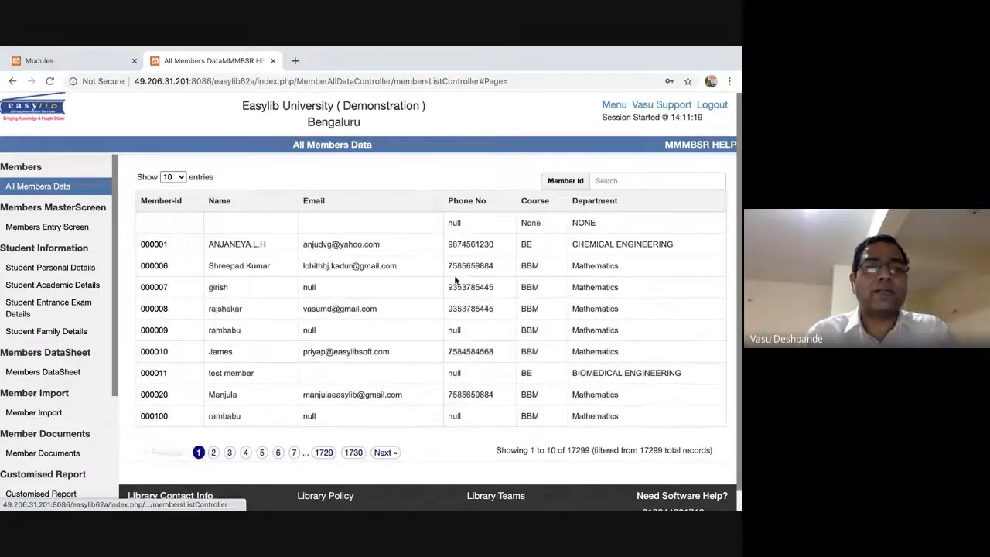
Search members for a name, then replace it with 'mathemat', and open member 000007's profile.
{"action": "left_click", "coordinate": [652, 180]}
{"action": "type", "text": "rambabu"}
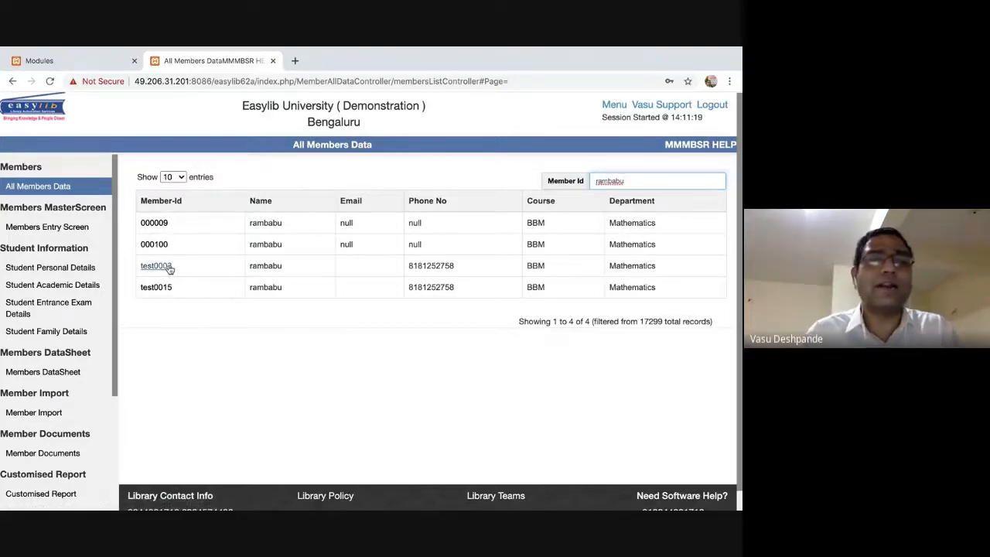
{"action": "double_click", "coordinate": [616, 181]}
{"action": "key", "text": "BackSpace"}
{"action": "type", "text": "mathemat"}
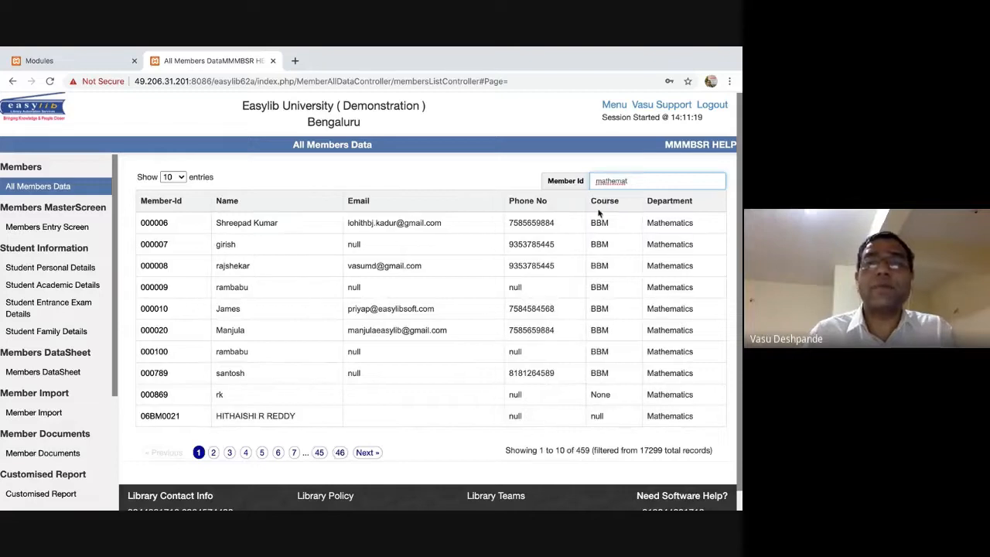
{"action": "double_click", "coordinate": [616, 181]}
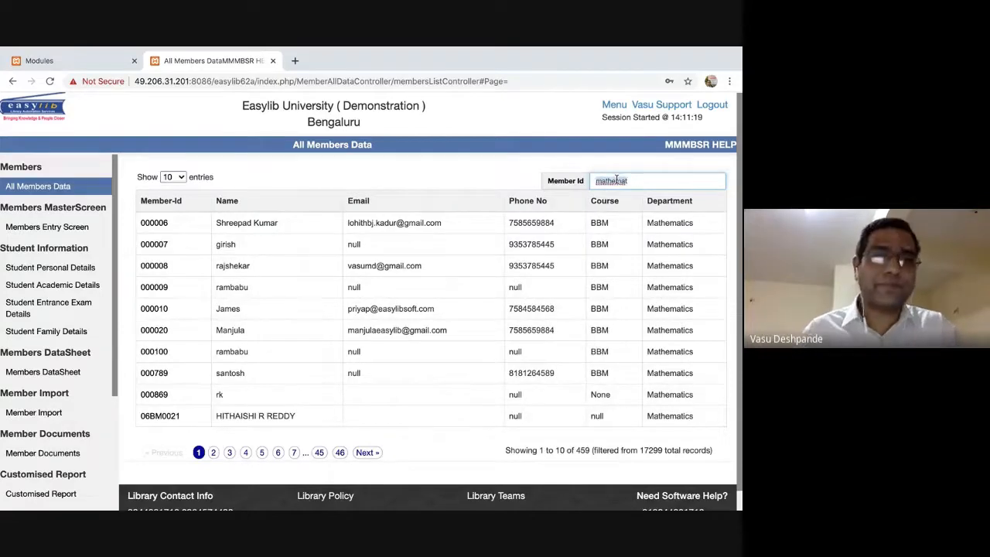
{"action": "left_click", "coordinate": [157, 246]}
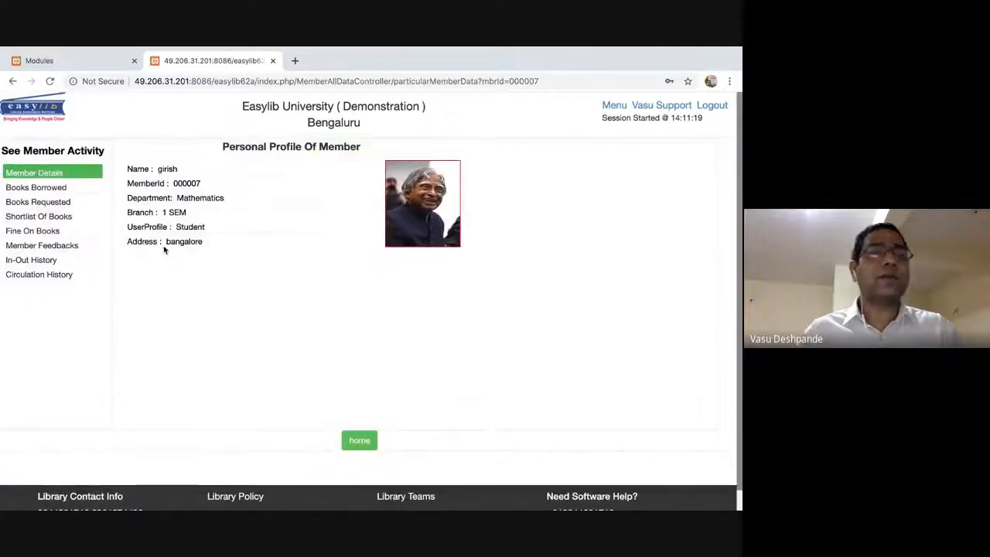
Review the member's Books Borrowed, Books Requested, Shortlist Of Books and Fine On Books pages, then return to Modules.
{"action": "left_click", "coordinate": [46, 190]}
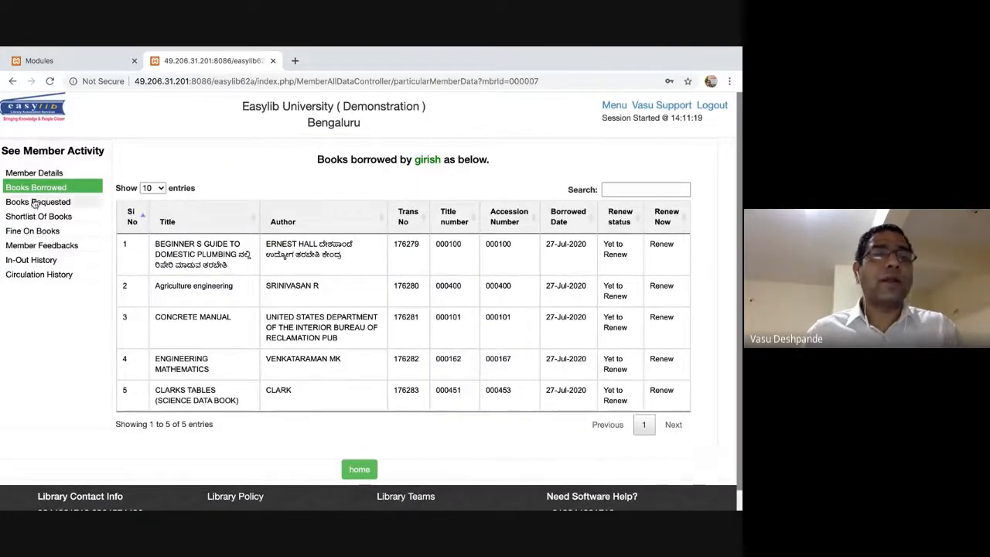
{"action": "left_click", "coordinate": [36, 203]}
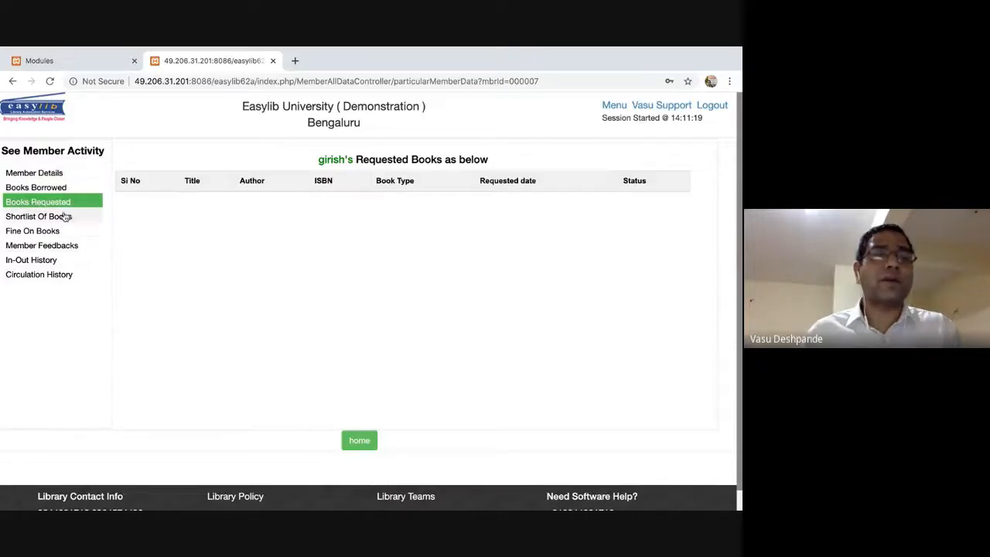
{"action": "left_click", "coordinate": [67, 217]}
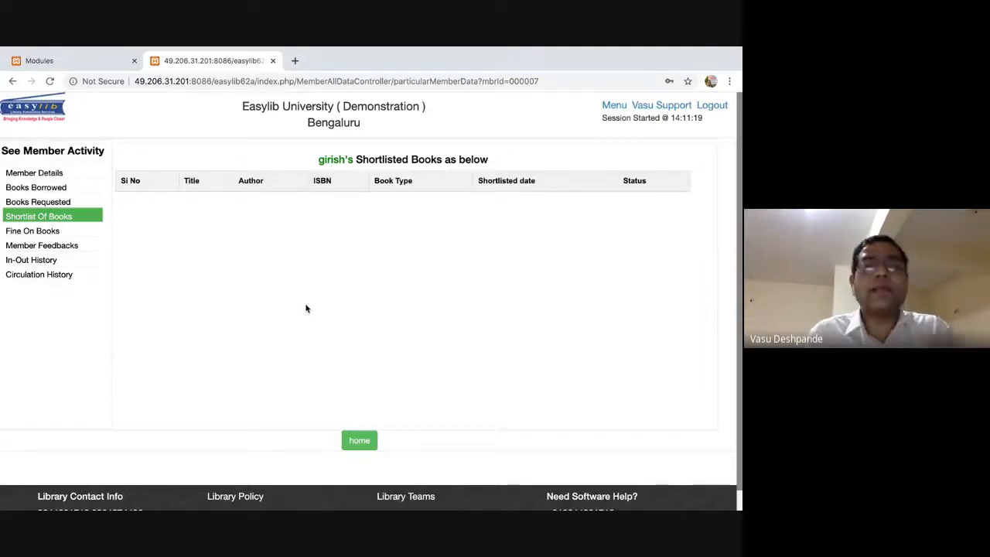
{"action": "left_click", "coordinate": [33, 230]}
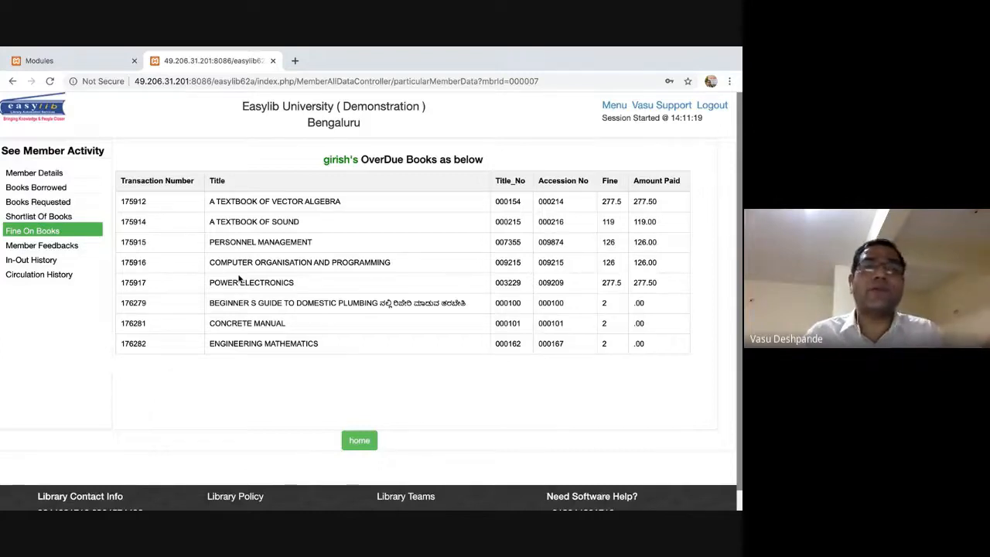
{"action": "left_click", "coordinate": [86, 56]}
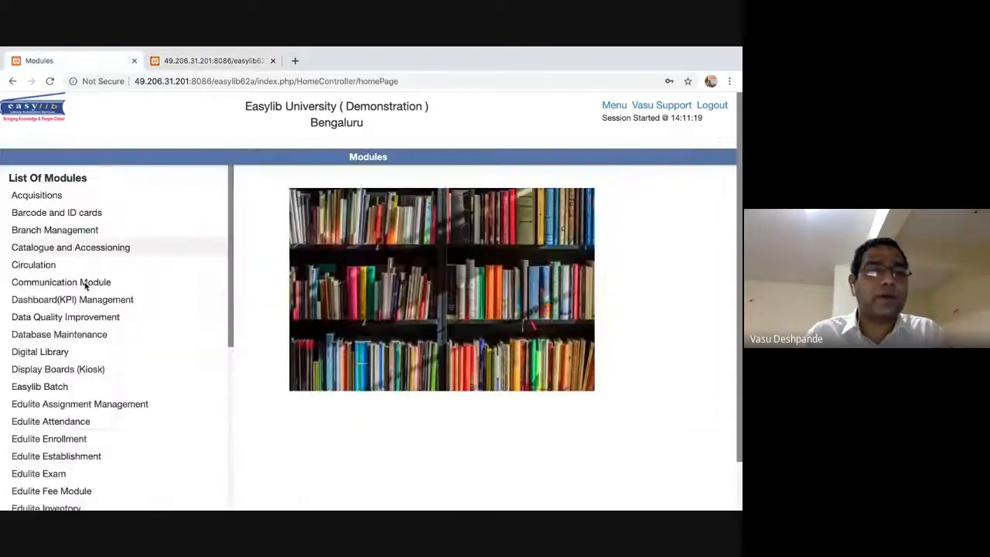
{"action": "scroll", "coordinate": [124, 352], "scroll_direction": "down", "scroll_amount": 5}
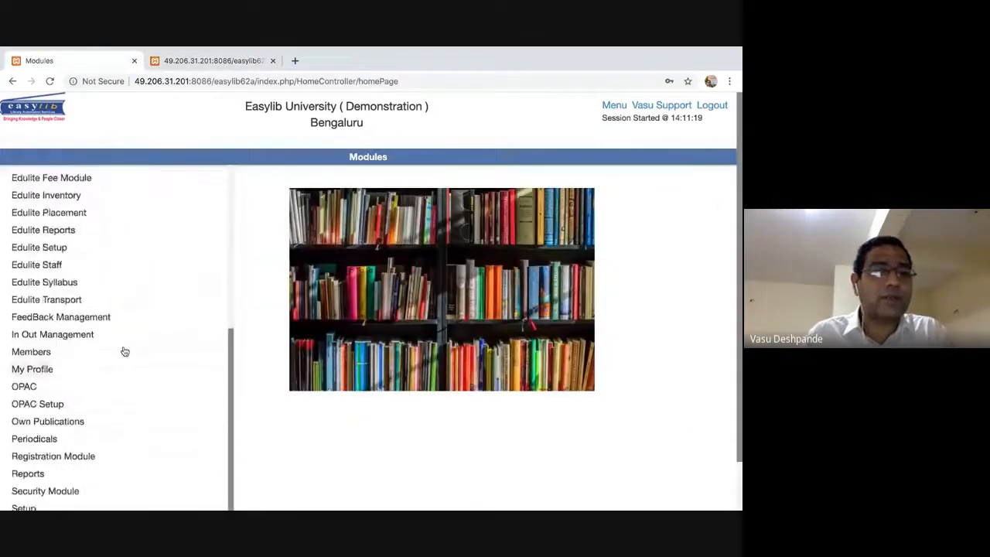
Open member 000006's profile from Members, then show member 000007's empty Member Feedbacks page.
{"action": "left_click", "coordinate": [31, 349]}
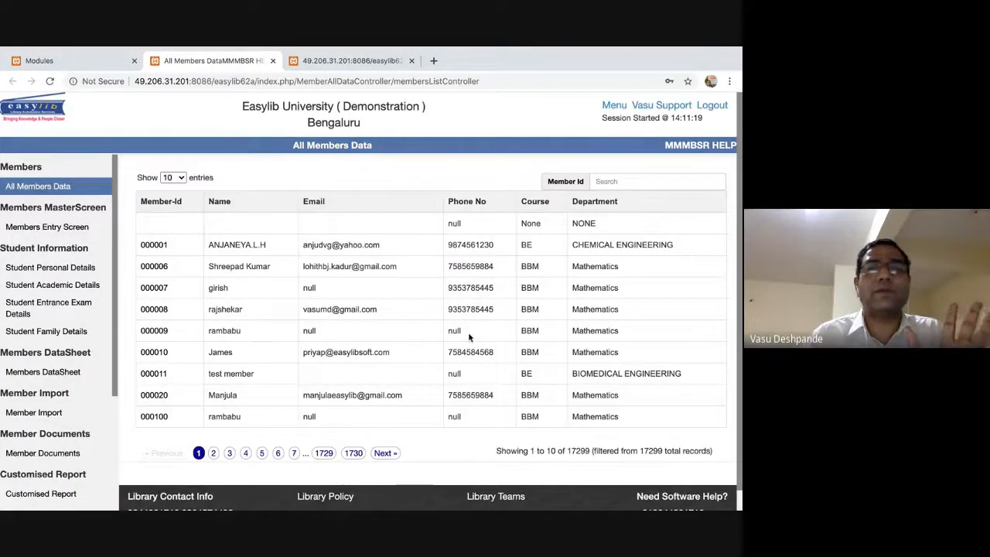
{"action": "left_click", "coordinate": [154, 268]}
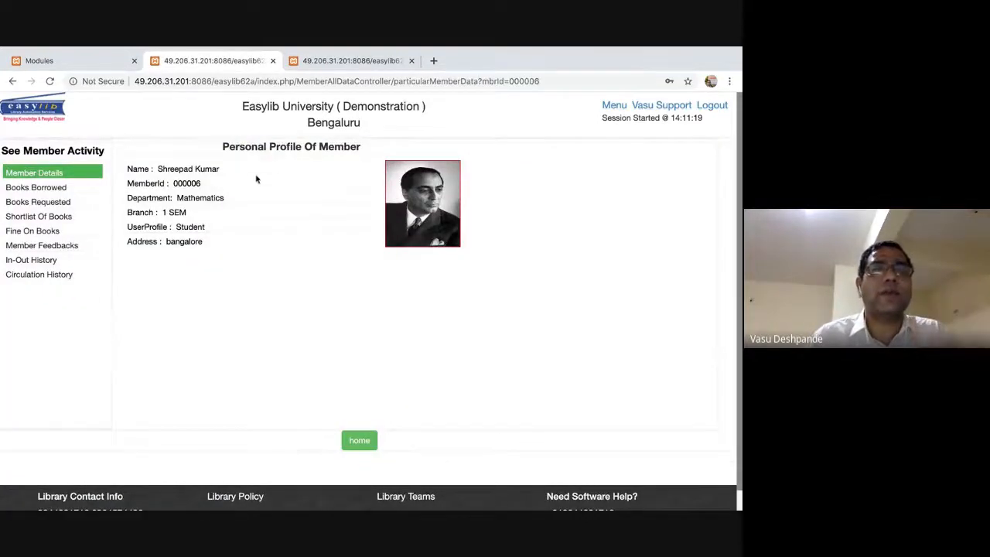
{"action": "left_click", "coordinate": [376, 61]}
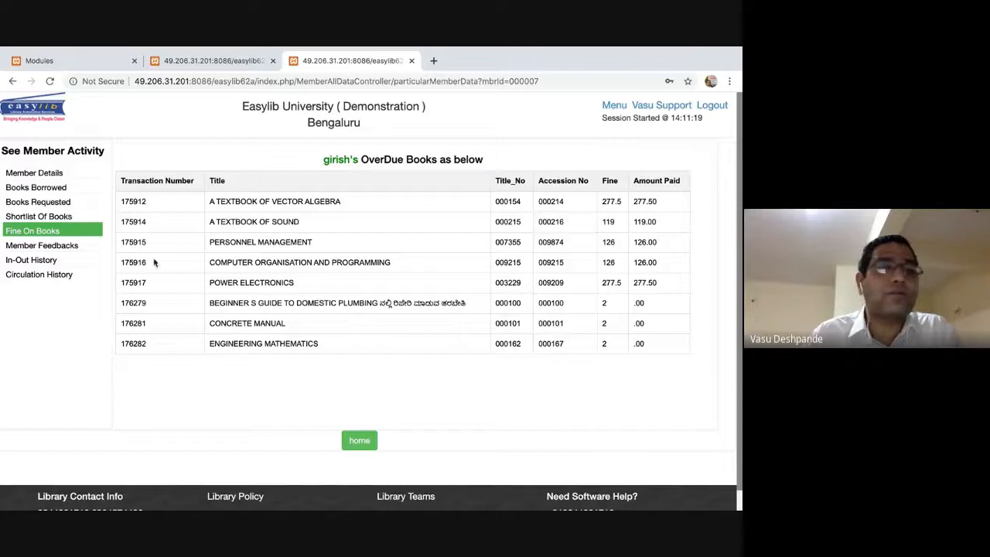
{"action": "left_click", "coordinate": [62, 245]}
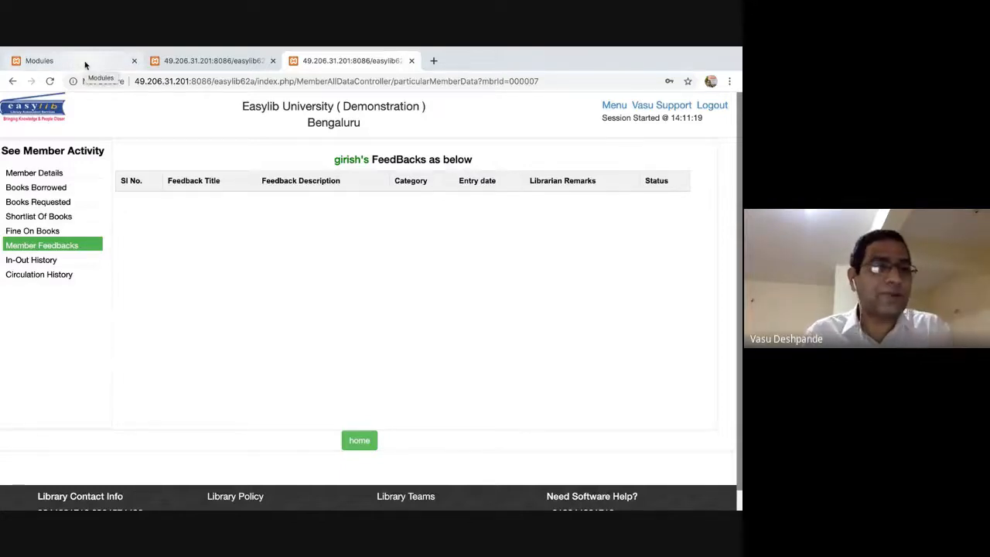
{"action": "key", "text": "super+Tab"}
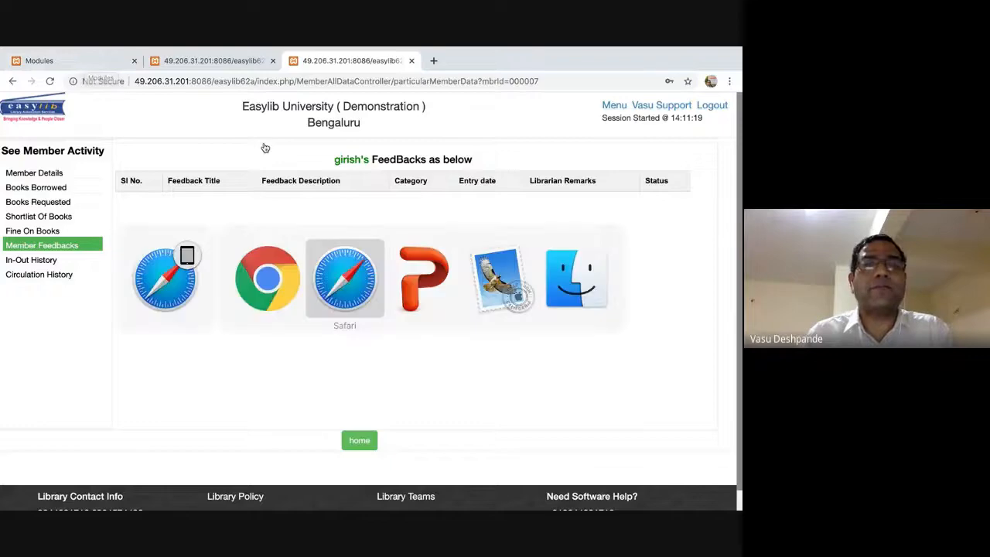
{"action": "key", "text": "super+Tab"}
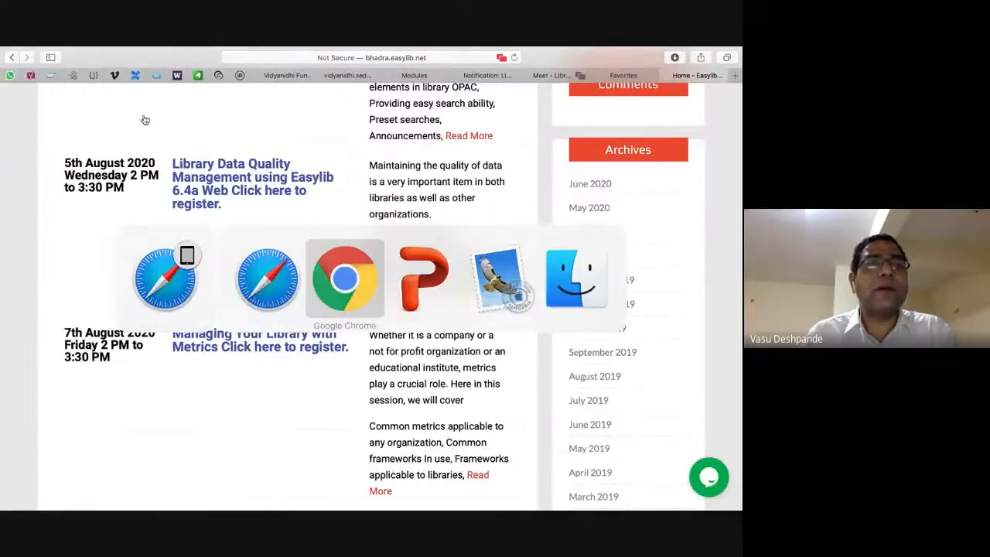
{"action": "left_click", "coordinate": [623, 75]}
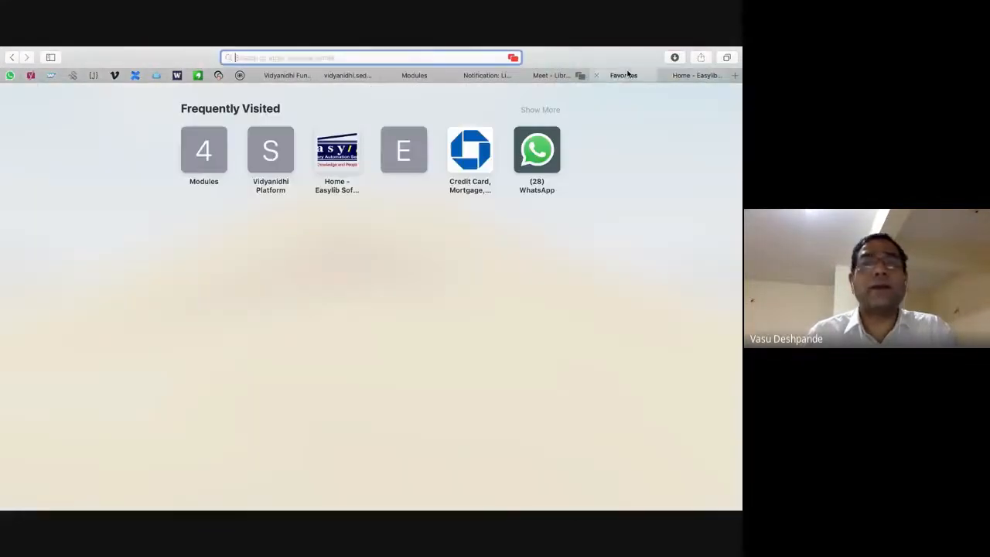
{"action": "left_click", "coordinate": [551, 75]}
{"action": "left_click", "coordinate": [735, 75]}
{"action": "type", "text": "49.206.31.201"}
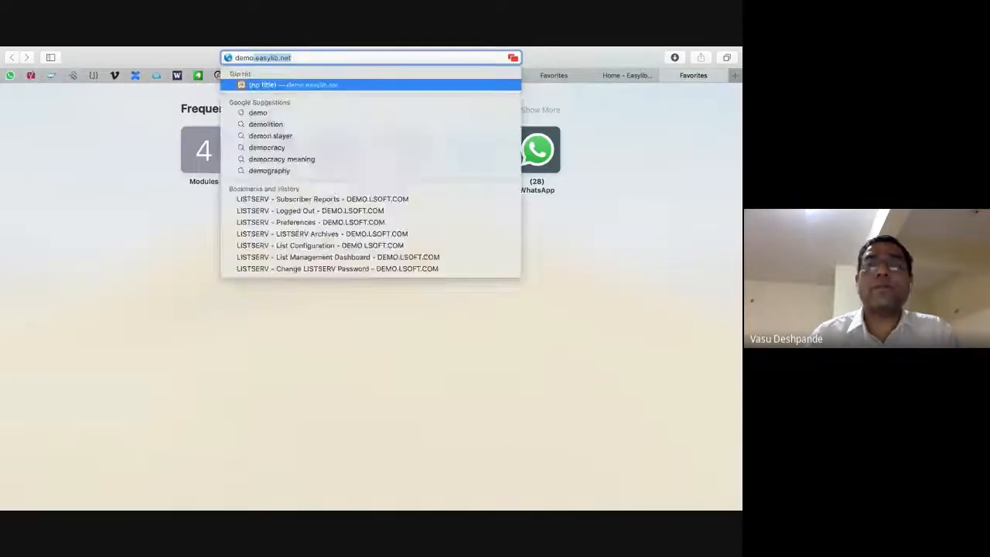
{"action": "key", "text": "Return"}
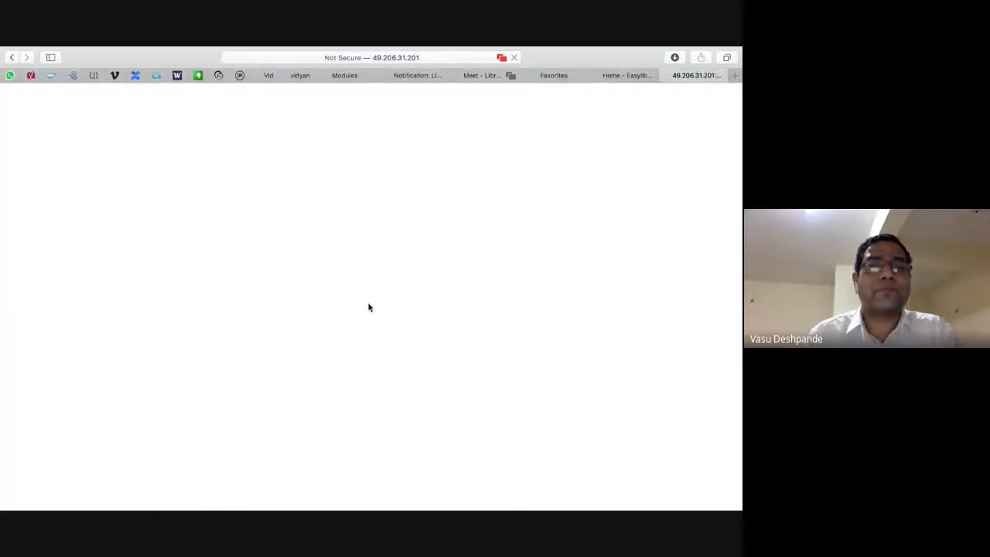
{"action": "scroll", "coordinate": [369, 308], "scroll_direction": "down", "scroll_amount": 10}
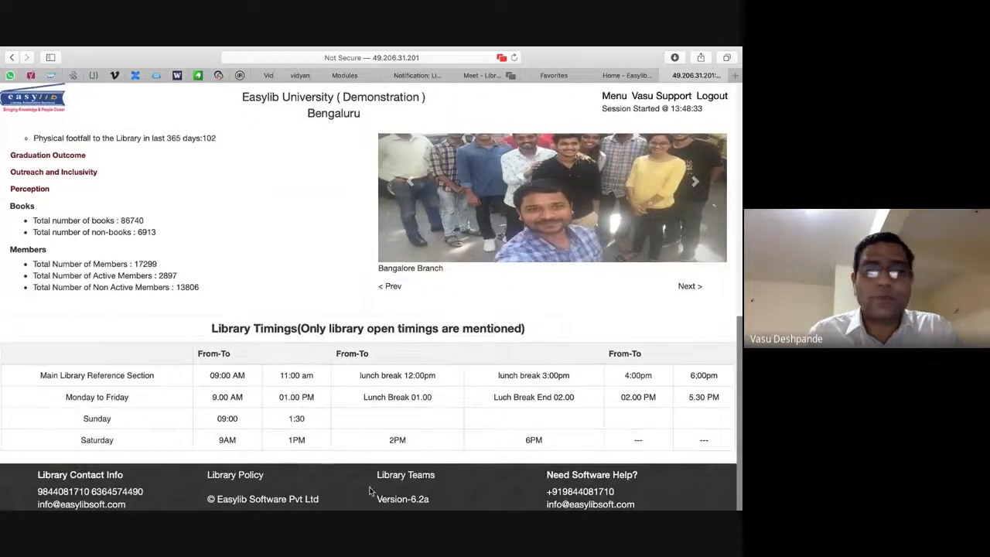
{"action": "scroll", "coordinate": [350, 397], "scroll_direction": "up", "scroll_amount": 10}
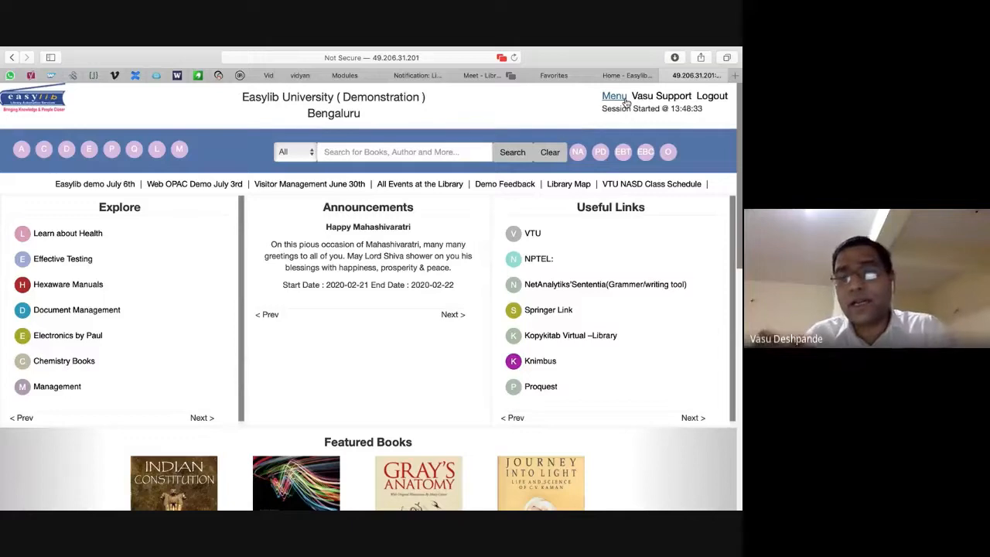
{"action": "key", "text": "super+Tab"}
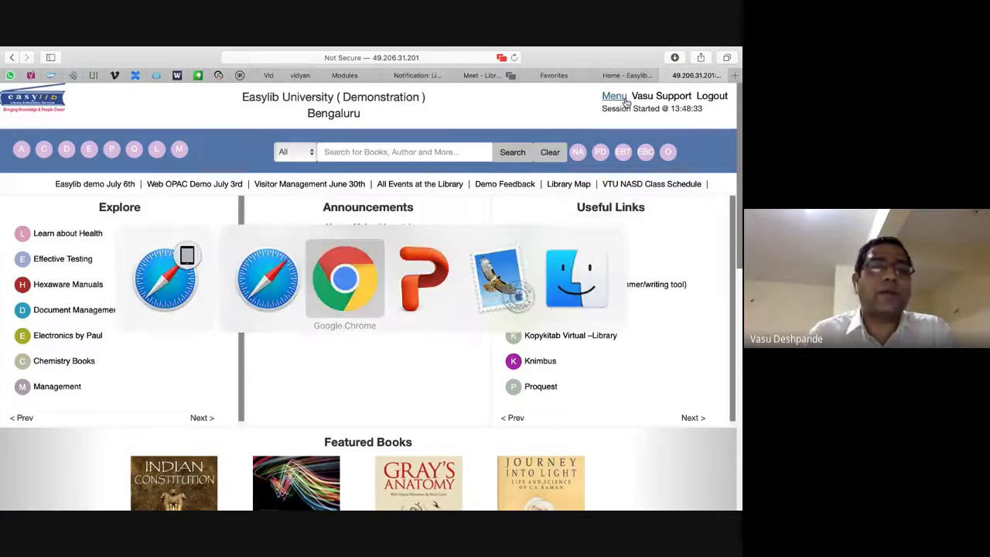
{"action": "key", "text": "super+Tab"}
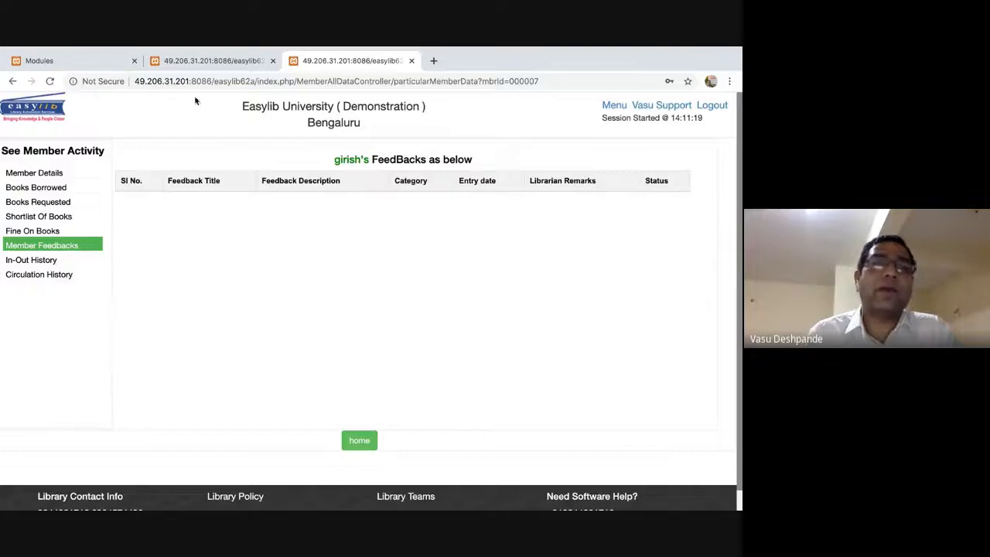
Show member 000006's six feedback entries and their null remarks, then open the Support portal login.
{"action": "left_click", "coordinate": [221, 60]}
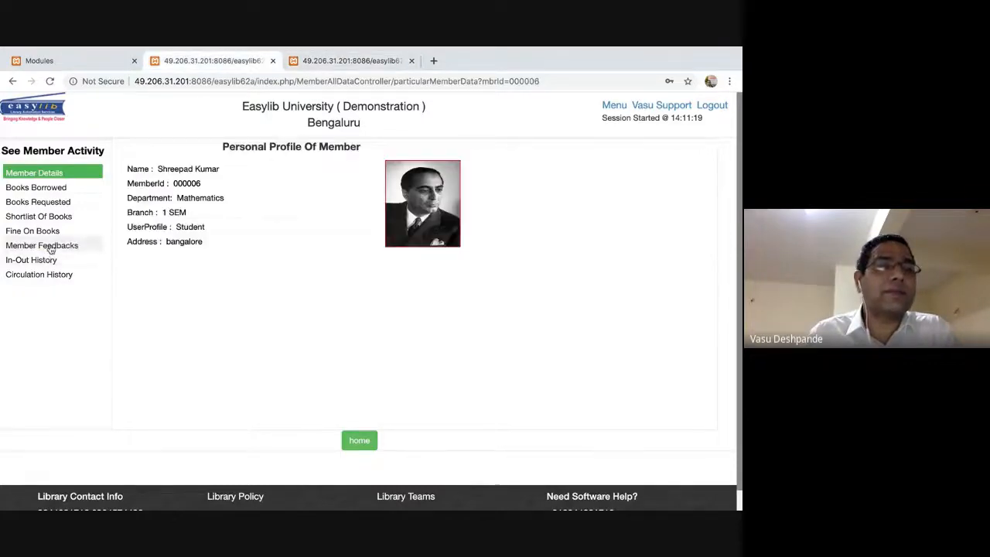
{"action": "left_click", "coordinate": [51, 246]}
{"action": "left_click_drag", "start_coordinate": [168, 213], "coordinate": [497, 385]}
{"action": "left_click", "coordinate": [496, 382]}
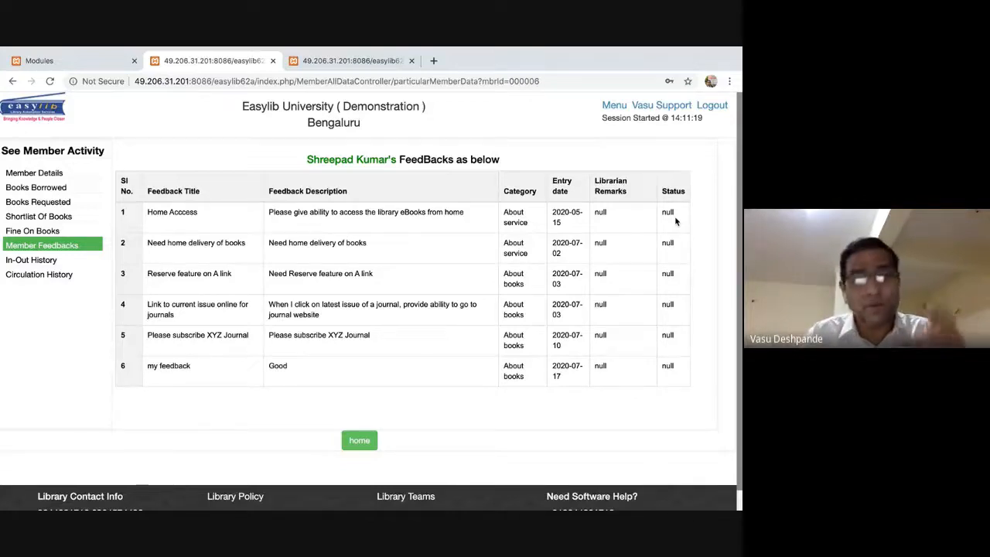
{"action": "double_click", "coordinate": [601, 214]}
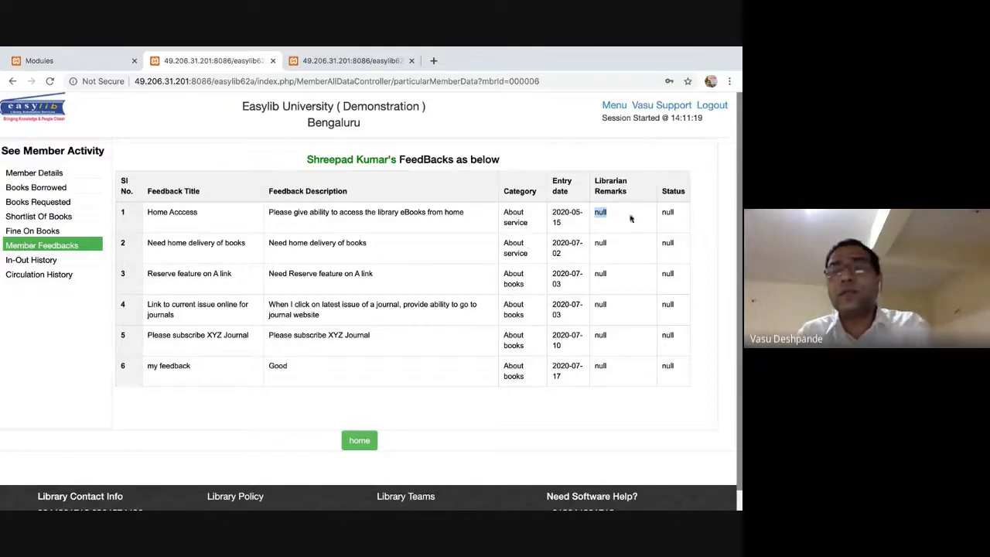
{"action": "left_click", "coordinate": [601, 245]}
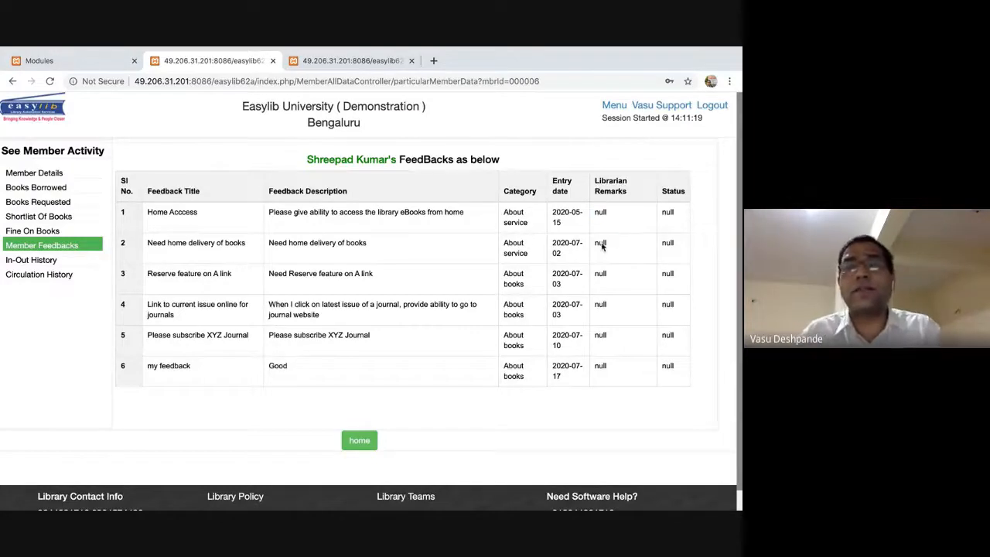
{"action": "left_click", "coordinate": [684, 104]}
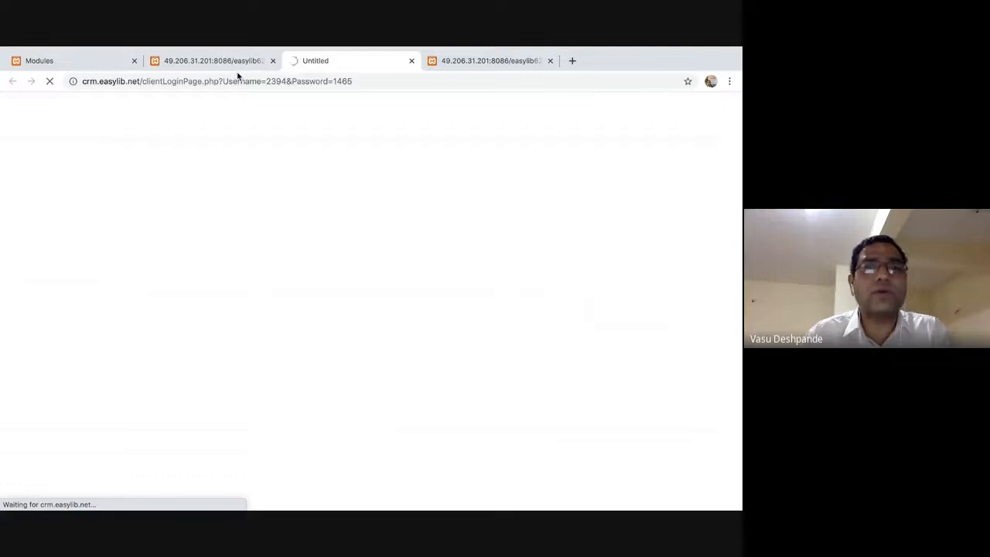
Start a new ticket titled 'Member feedback' described as 'Do not display NULL if the feedback does not have any response'.
{"action": "left_click", "coordinate": [45, 185]}
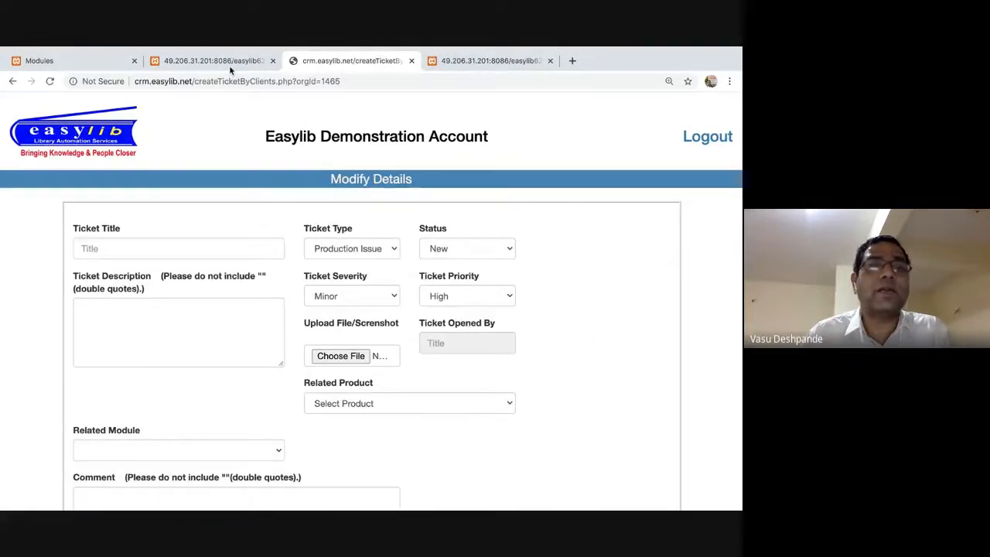
{"action": "left_click", "coordinate": [152, 246]}
{"action": "type", "text": "Members"}
{"action": "type", "text": "h"}
{"action": "key", "text": "BackSpace"}
{"action": "key", "text": "BackSpace"}
{"action": "type", "text": "feedback"}
{"action": "left_click", "coordinate": [163, 352]}
{"action": "type", "text": "Do not display NULL if the fe"}
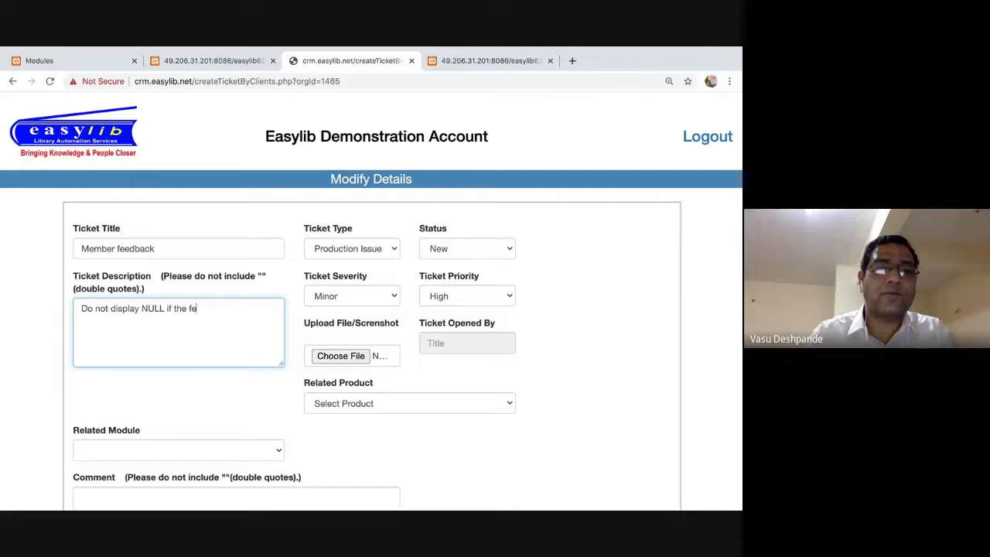
{"action": "type", "text": "edback does nt h"}
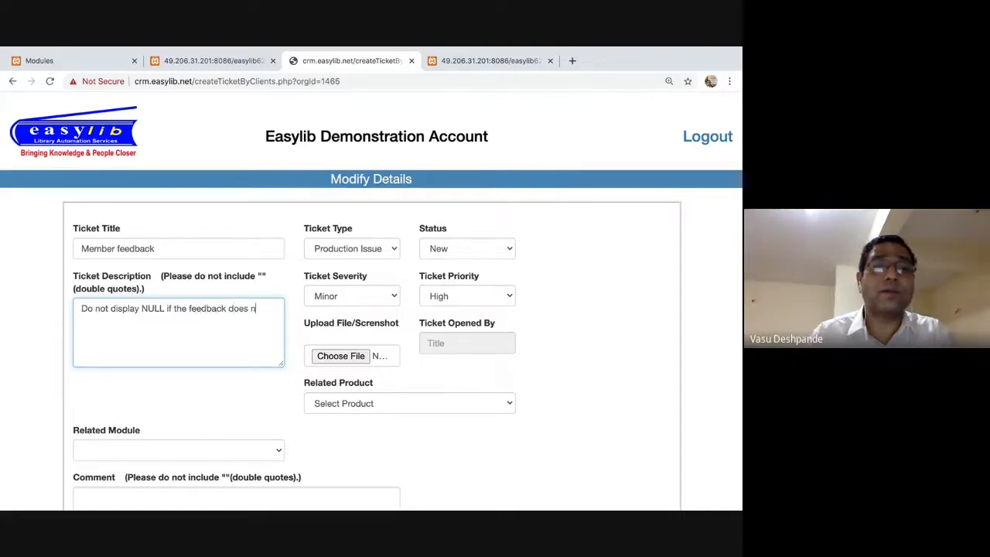
{"action": "key", "text": "BackSpace"}
{"action": "key", "text": "BackSpace"}
{"action": "key", "text": "BackSpace"}
{"action": "type", "text": "o"}
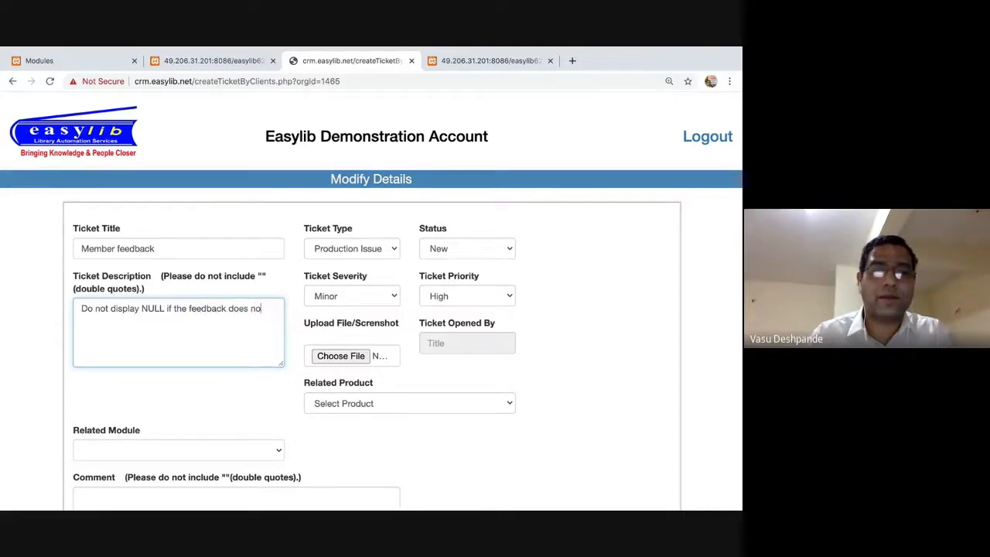
{"action": "type", "text": "t have any response"}
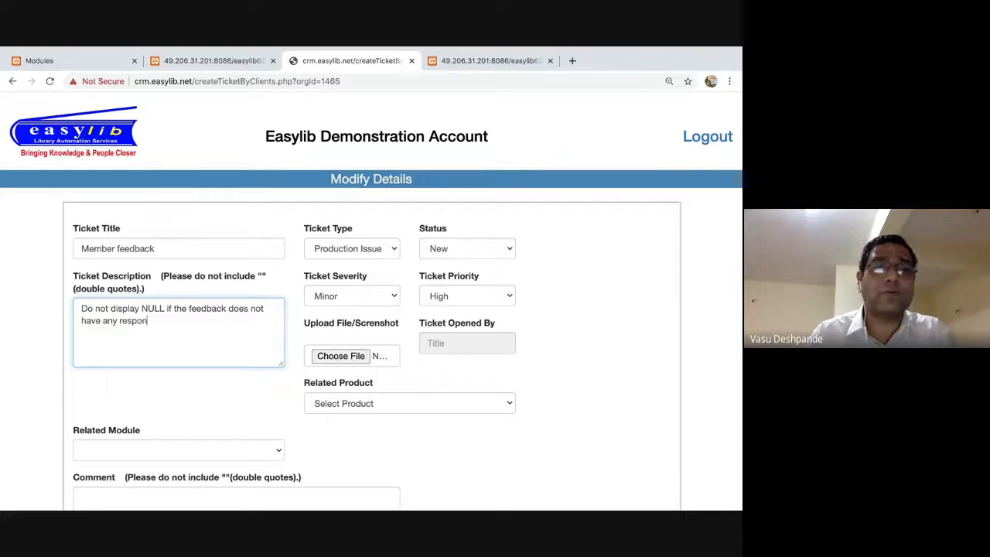
Set ticket type Bug Fix, product Easylib Web 6.2a Version, module Members, and submit the ticket.
{"action": "left_click", "coordinate": [398, 252]}
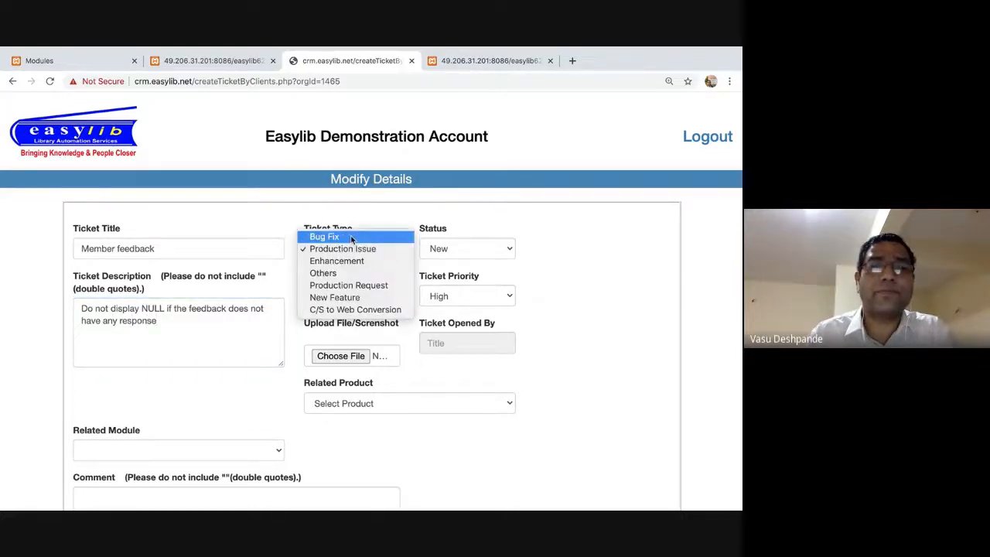
{"action": "left_click", "coordinate": [352, 236]}
{"action": "left_click", "coordinate": [411, 403]}
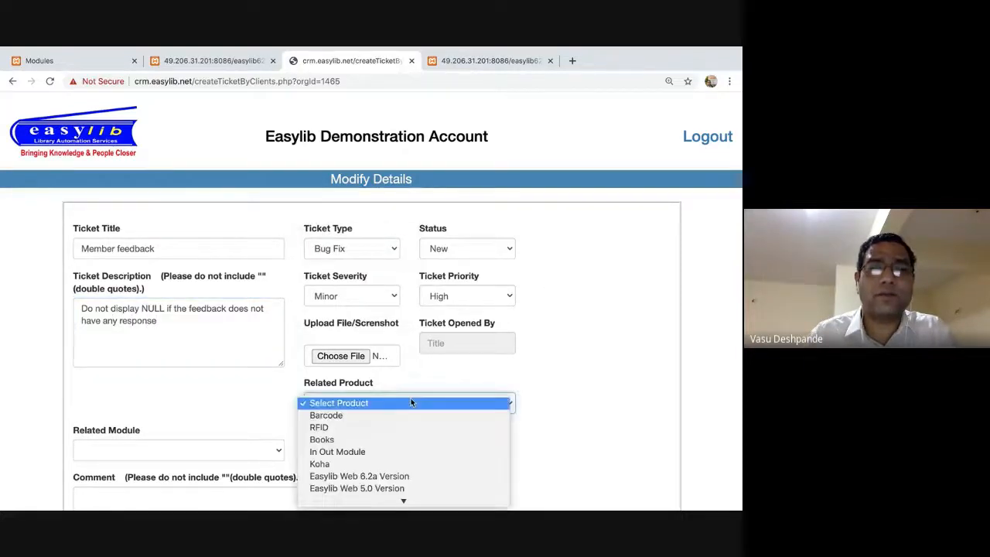
{"action": "left_click", "coordinate": [379, 475]}
{"action": "left_click", "coordinate": [237, 450]}
{"action": "left_click", "coordinate": [236, 455]}
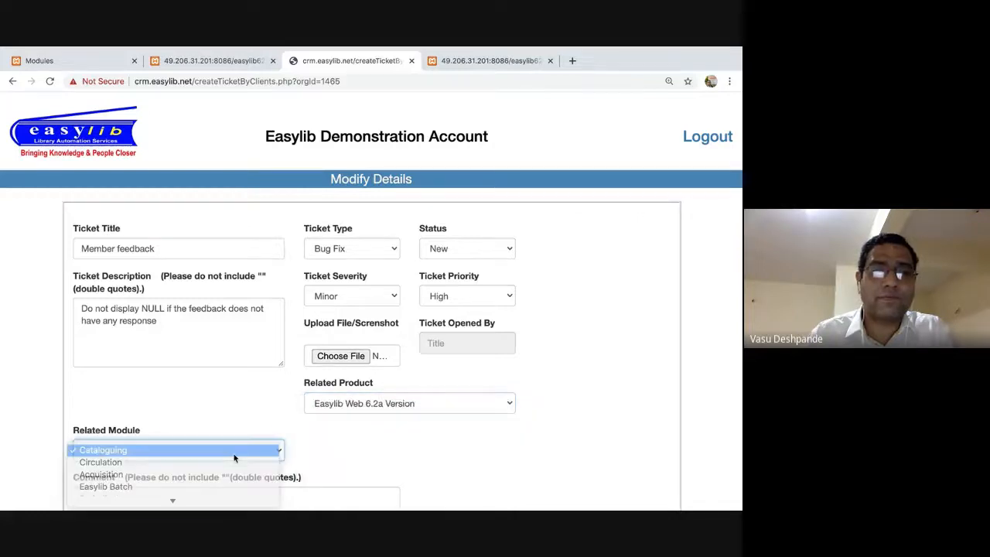
{"action": "left_click", "coordinate": [235, 455]}
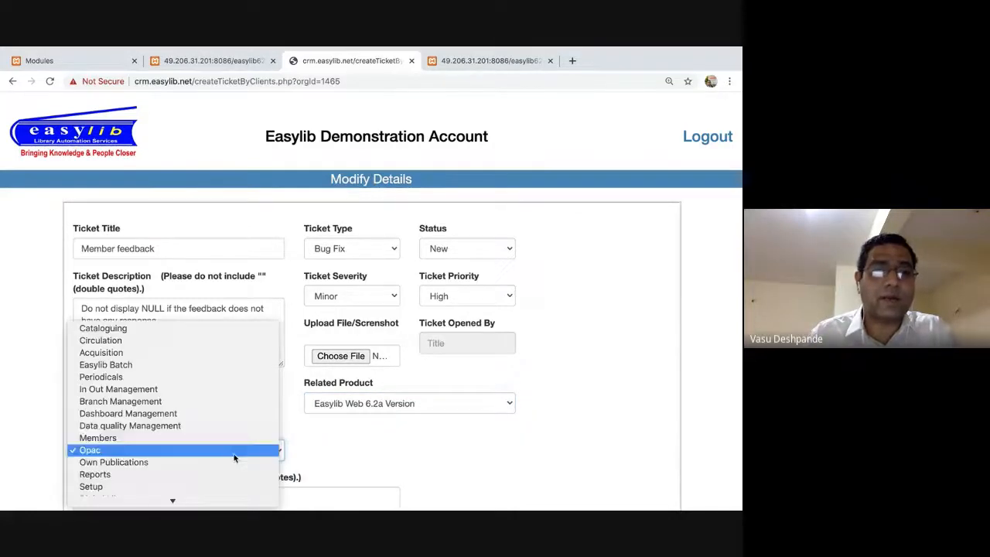
{"action": "left_click", "coordinate": [155, 438]}
{"action": "scroll", "coordinate": [353, 449], "scroll_direction": "down", "scroll_amount": 2}
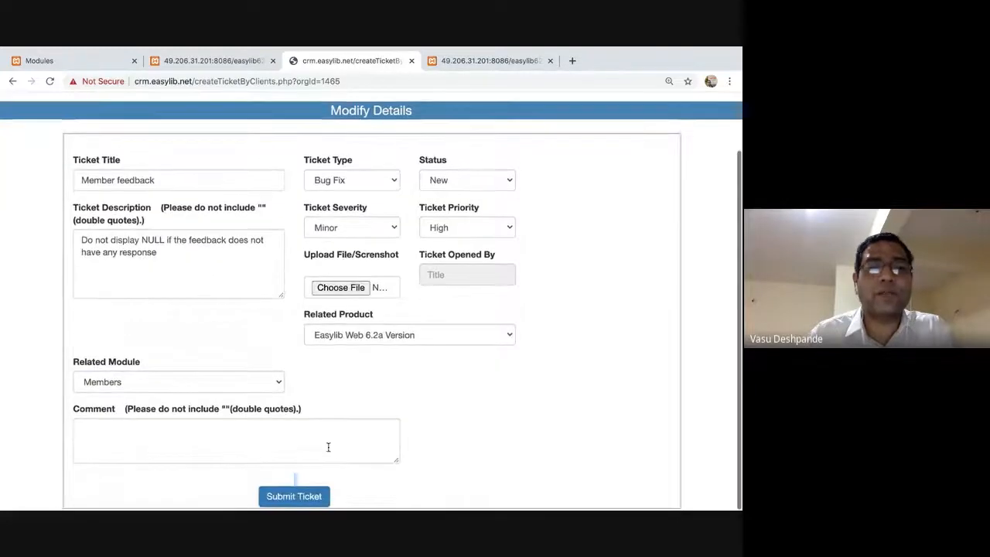
{"action": "left_click", "coordinate": [294, 498]}
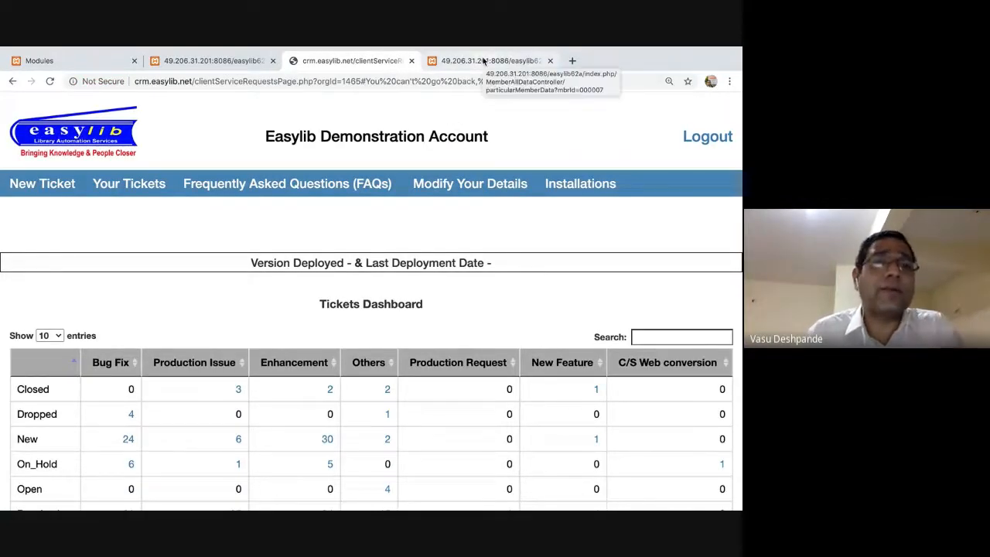
Close the crm.easylib.net tab to return to the member's FeedBacks page.
{"action": "left_click", "coordinate": [411, 60]}
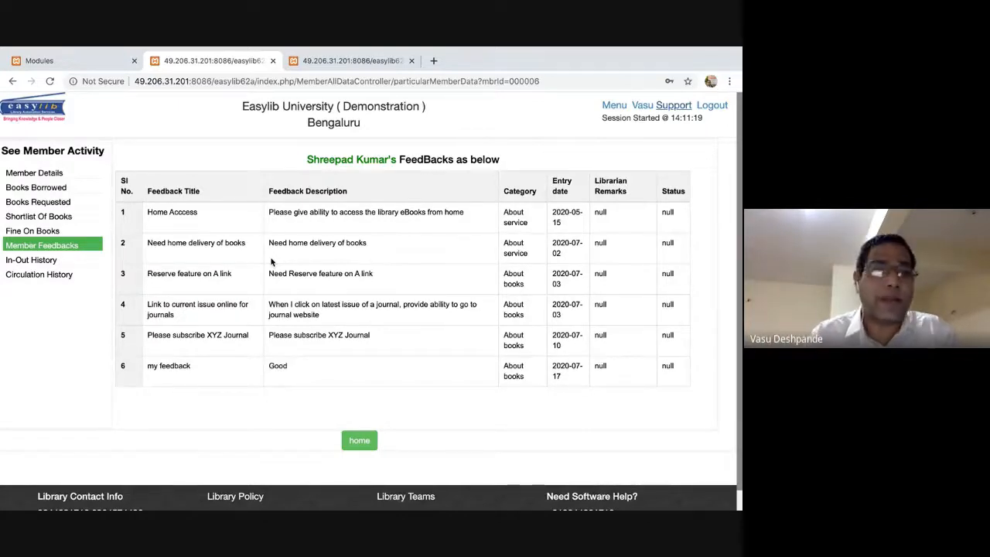
Review the member's In-Out and Circulation History (39 items borrowed, 1121 fine), then return to All Members Data.
{"action": "left_click", "coordinate": [30, 260]}
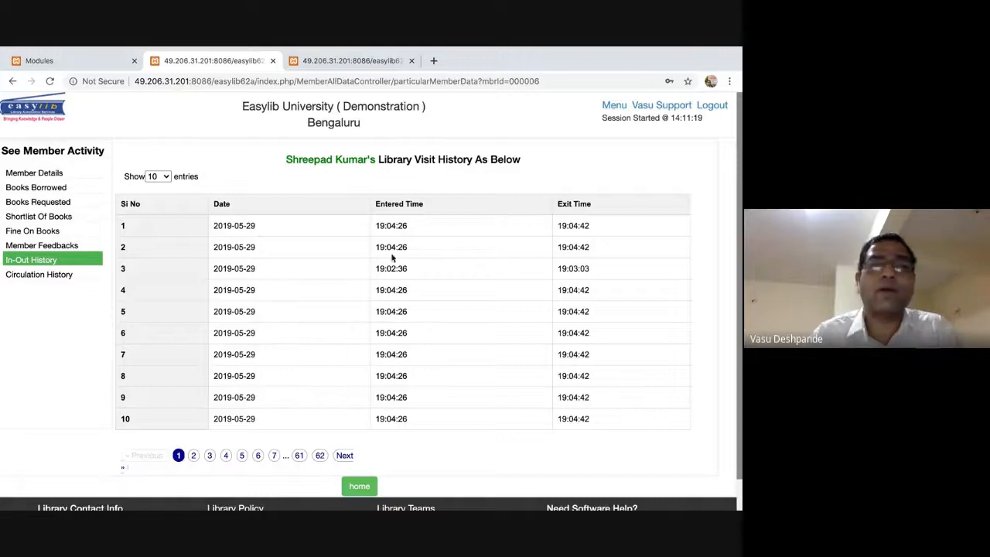
{"action": "left_click", "coordinate": [65, 275]}
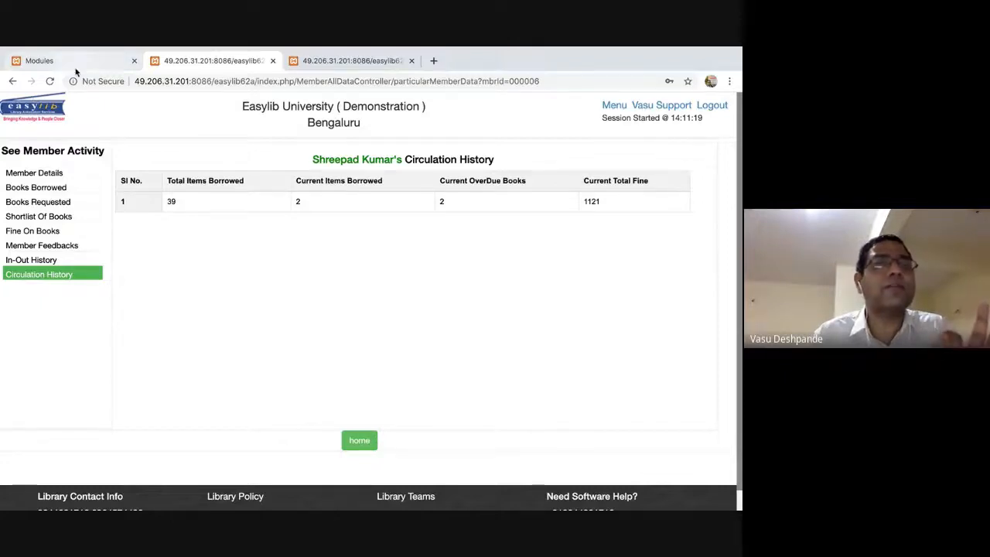
{"action": "left_click", "coordinate": [12, 81]}
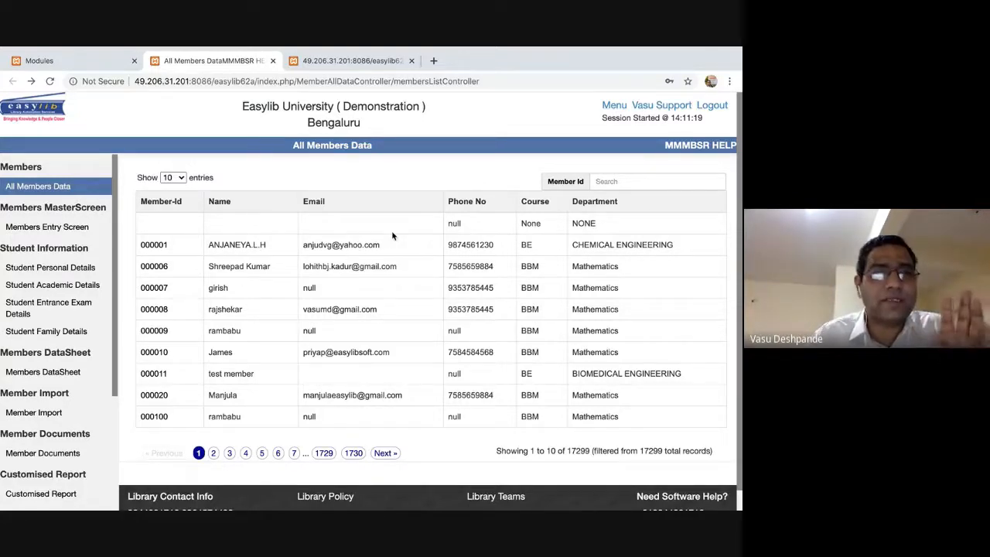
{"action": "left_click", "coordinate": [86, 228]}
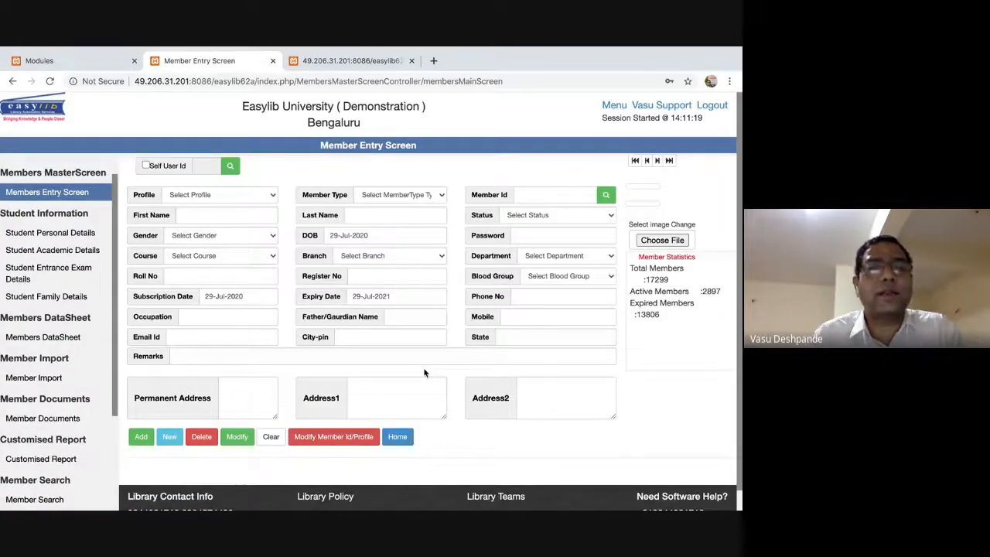
On the Member Self Entry form, enter the member's first, last and father's names and set gender to Male.
{"action": "scroll", "coordinate": [83, 391], "scroll_direction": "down", "scroll_amount": 5}
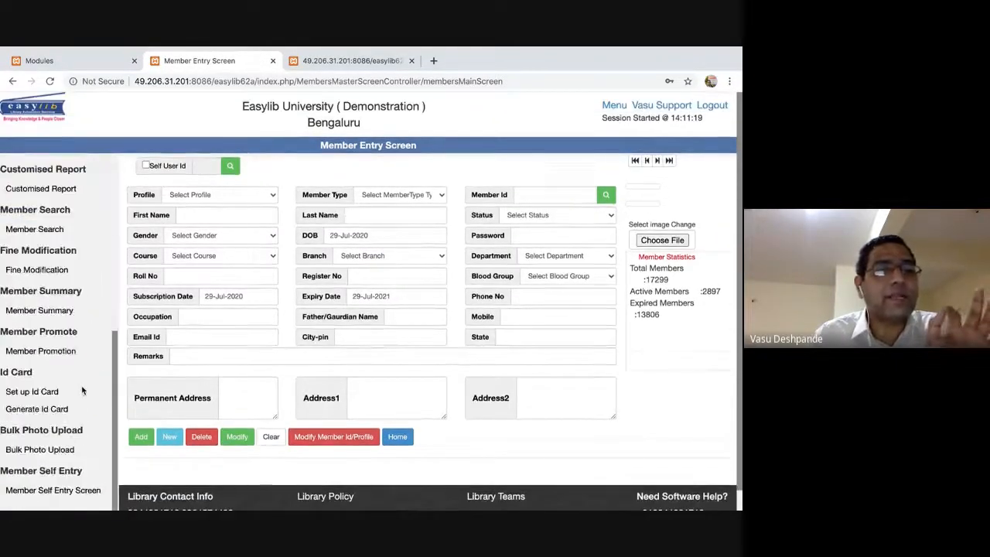
{"action": "left_click", "coordinate": [54, 490]}
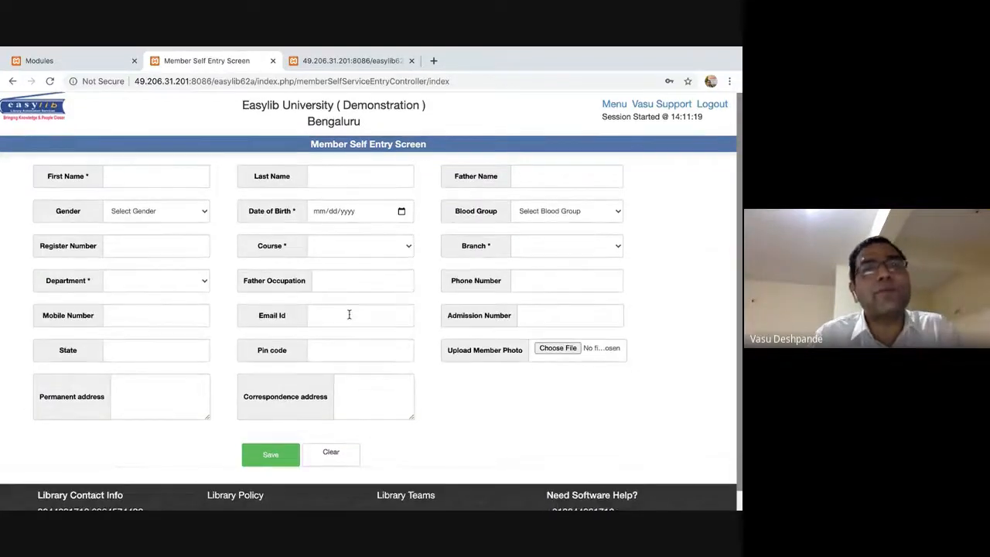
{"action": "left_click", "coordinate": [166, 185]}
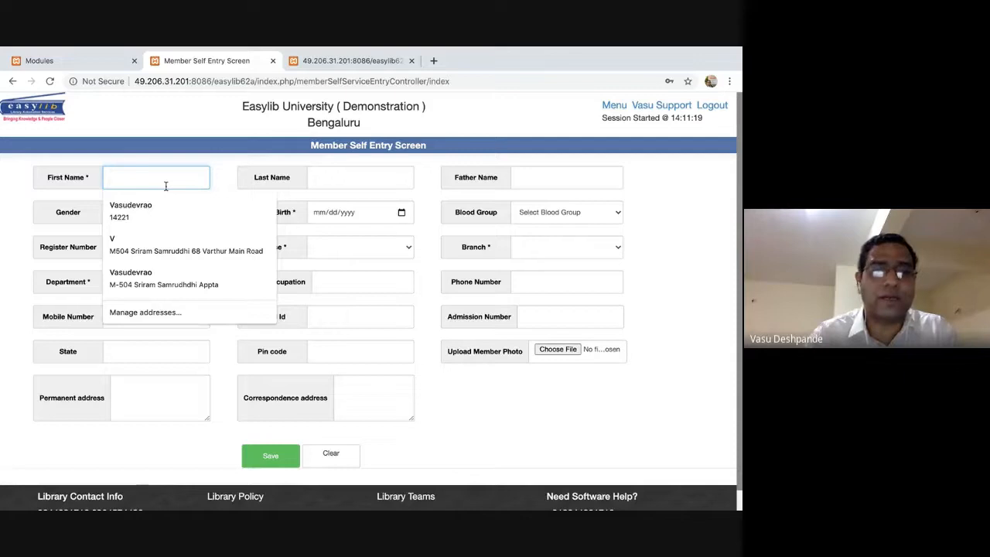
{"action": "key", "text": "Tab"}
{"action": "double_click", "coordinate": [128, 177]}
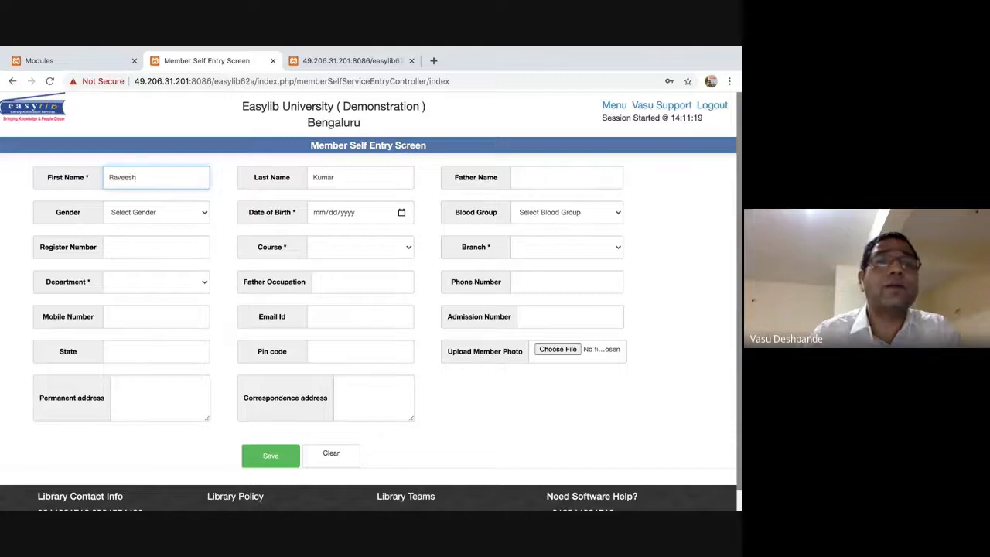
{"action": "key", "text": "Tab"}
{"action": "key", "text": "Tab"}
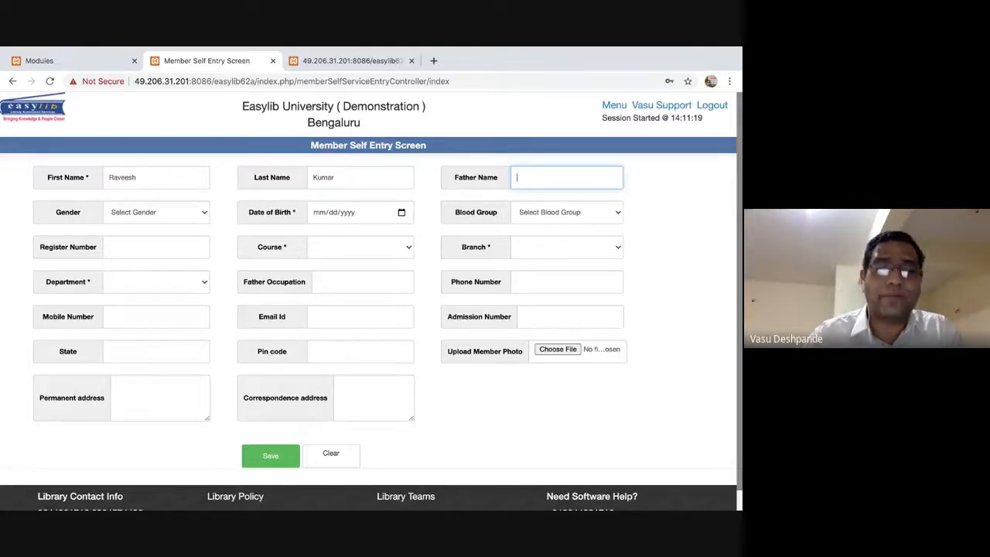
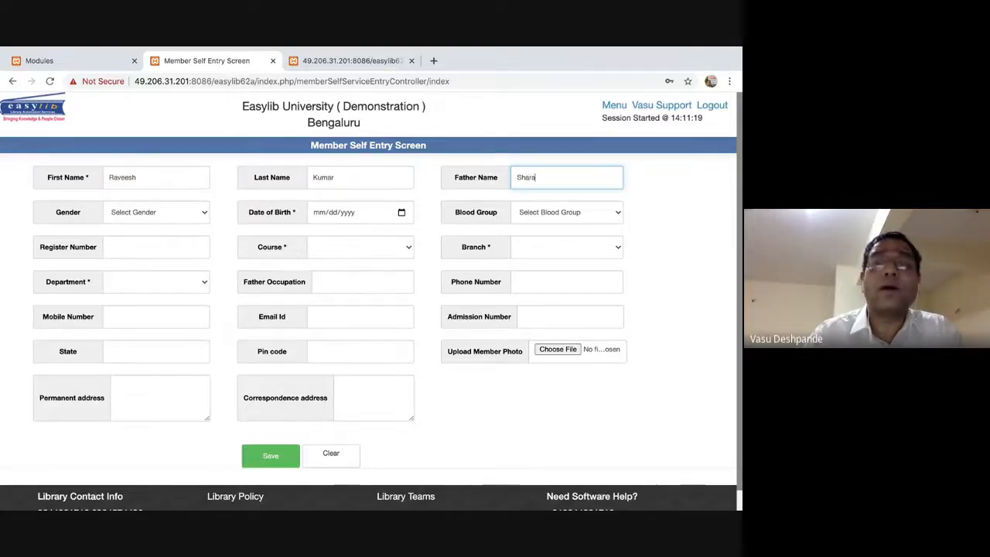
{"action": "key", "text": "Tab"}
{"action": "key", "text": "Tab"}
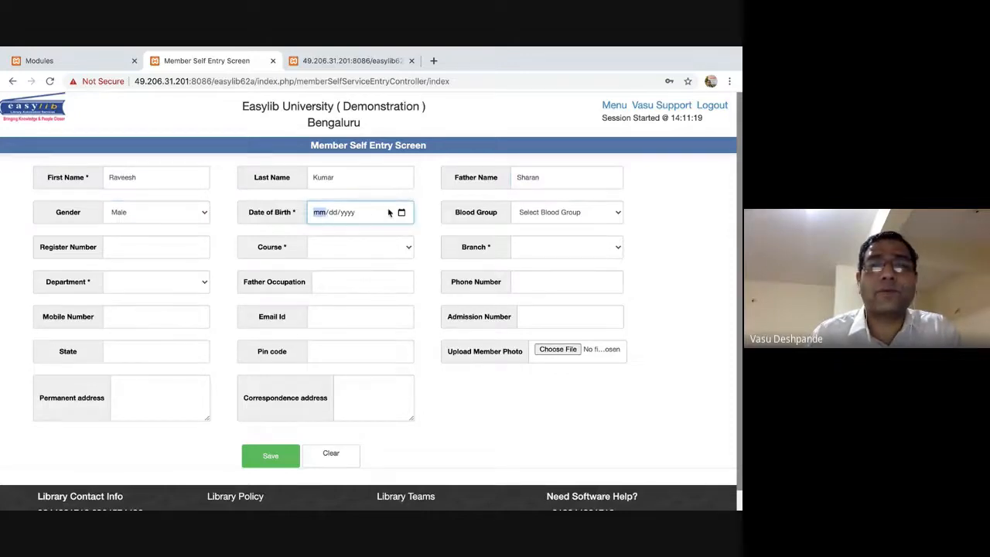
Set the date of birth to 19 October 1999 and the blood group to A+.
{"action": "left_click", "coordinate": [401, 212]}
{"action": "left_click", "coordinate": [400, 237]}
{"action": "left_click", "coordinate": [400, 238]}
{"action": "left_click", "coordinate": [400, 238]}
{"action": "left_click", "coordinate": [400, 238]}
{"action": "left_click", "coordinate": [400, 237]}
{"action": "left_click", "coordinate": [400, 238]}
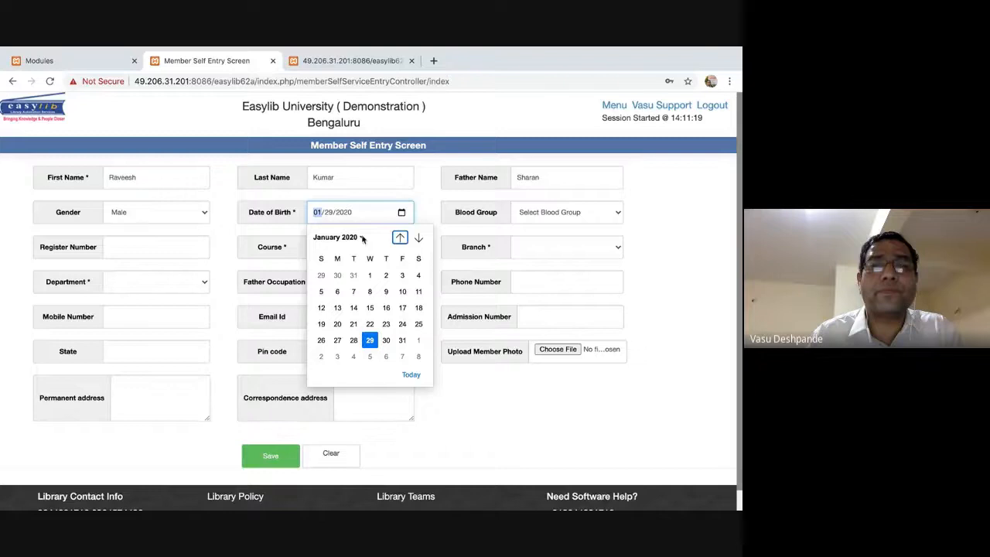
{"action": "left_click", "coordinate": [361, 238]}
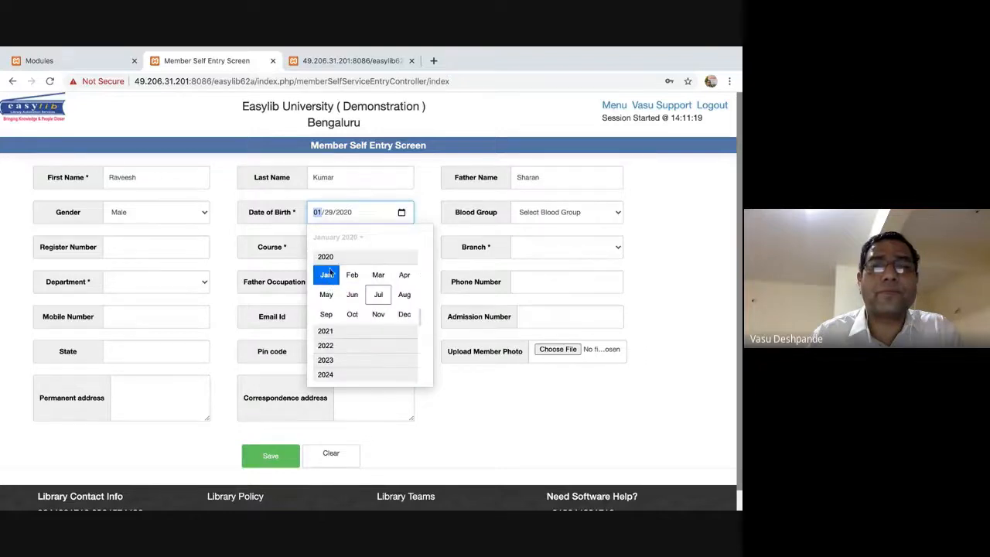
{"action": "scroll", "coordinate": [341, 288], "scroll_direction": "up", "scroll_amount": 5}
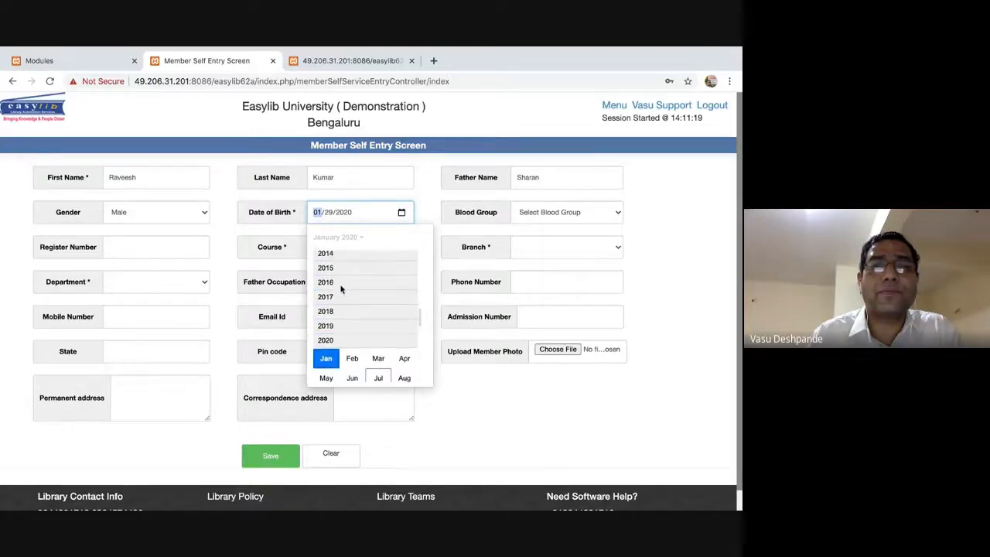
{"action": "scroll", "coordinate": [341, 289], "scroll_direction": "up", "scroll_amount": 8}
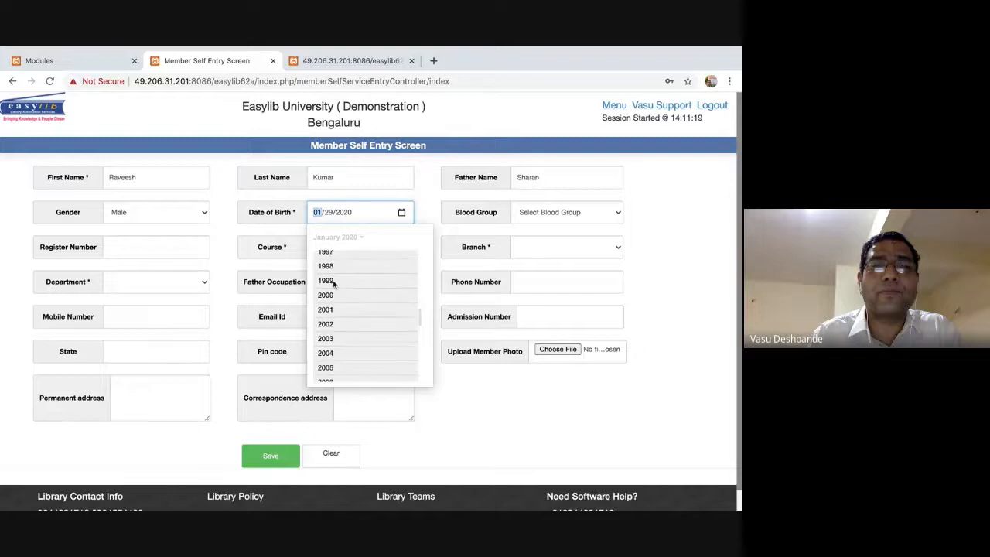
{"action": "left_click", "coordinate": [333, 282]}
{"action": "left_click", "coordinate": [353, 315]}
{"action": "left_click", "coordinate": [353, 323]}
{"action": "left_click", "coordinate": [597, 214]}
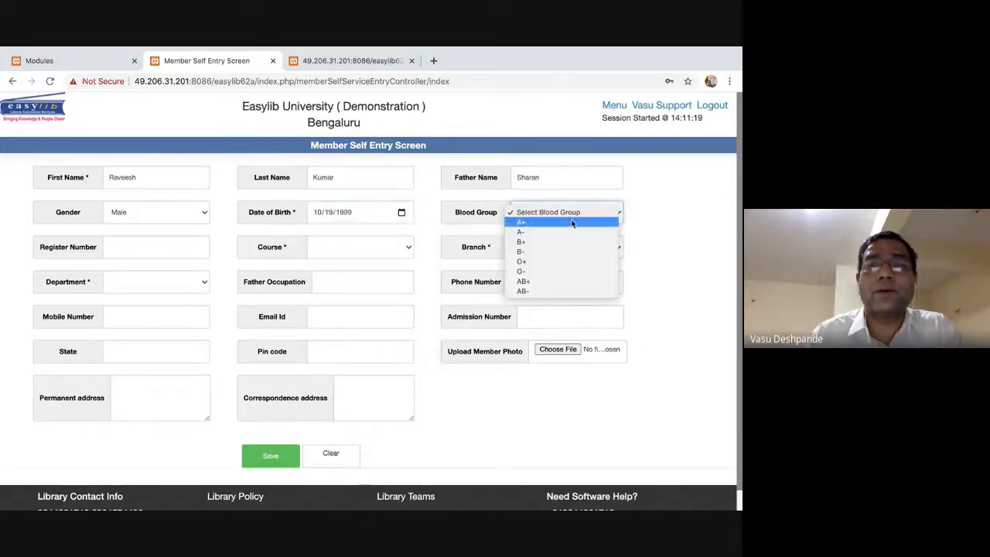
{"action": "left_click", "coordinate": [562, 224]}
Set course B.Sc. Microbiology, branch I Year and department CHEMICAL ENGINEERING.
{"action": "left_click", "coordinate": [161, 256]}
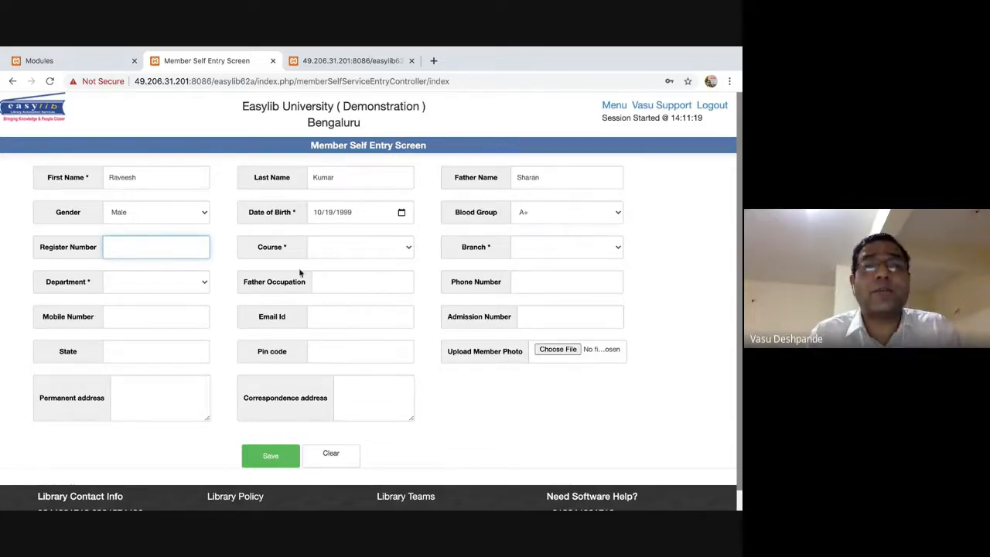
{"action": "left_click", "coordinate": [360, 248]}
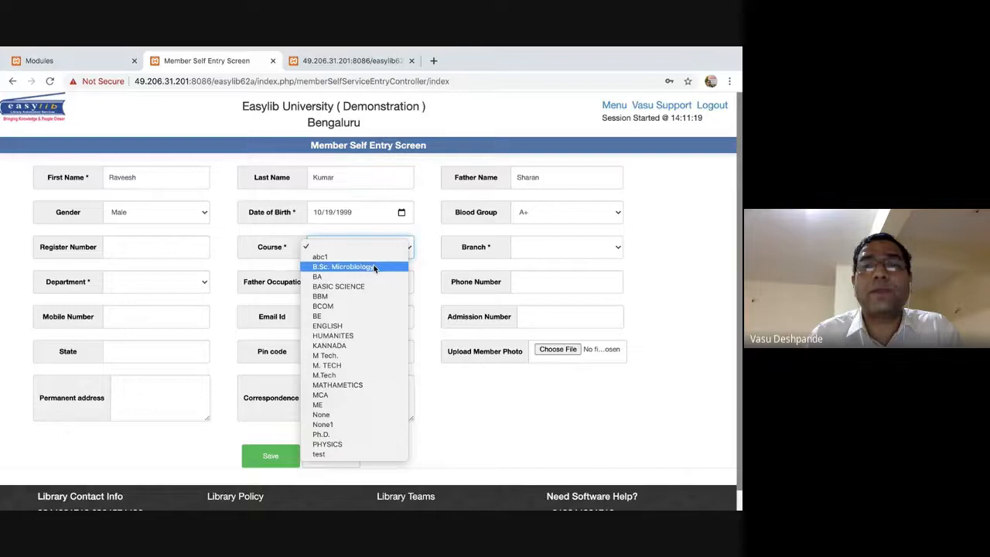
{"action": "left_click", "coordinate": [375, 267]}
{"action": "left_click", "coordinate": [577, 250]}
{"action": "left_click", "coordinate": [566, 255]}
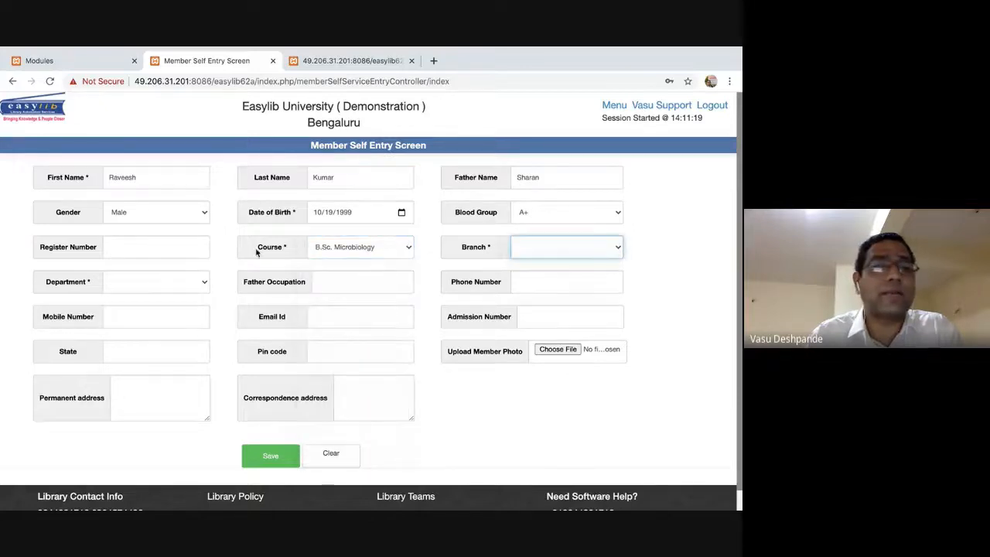
{"action": "left_click", "coordinate": [181, 282]}
{"action": "left_click", "coordinate": [185, 332]}
Enter father's occupation FARMER, the phone and mobile numbers, e-mail and admission number.
{"action": "left_click", "coordinate": [386, 291]}
{"action": "type", "text": "FARMER"}
{"action": "left_click", "coordinate": [567, 282]}
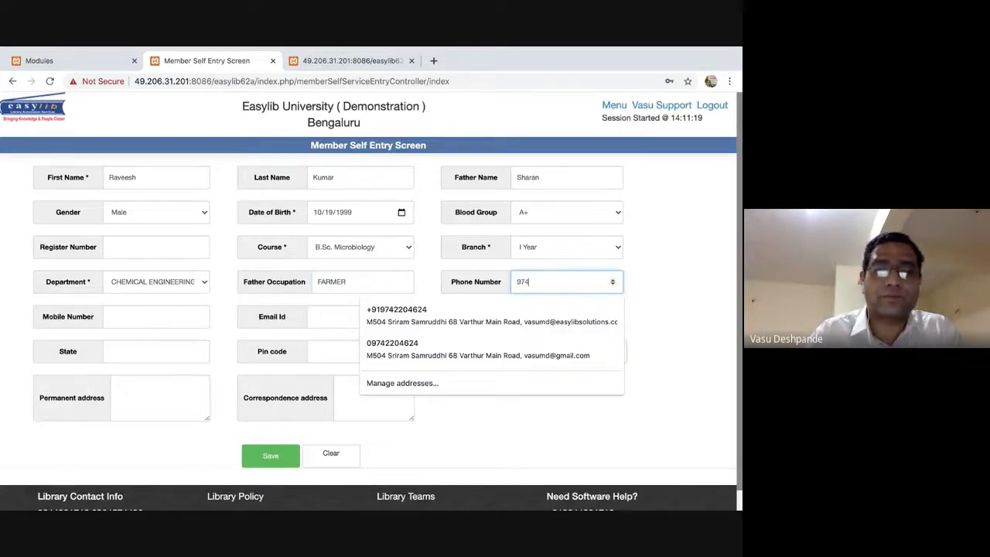
{"action": "key", "text": "Tab"}
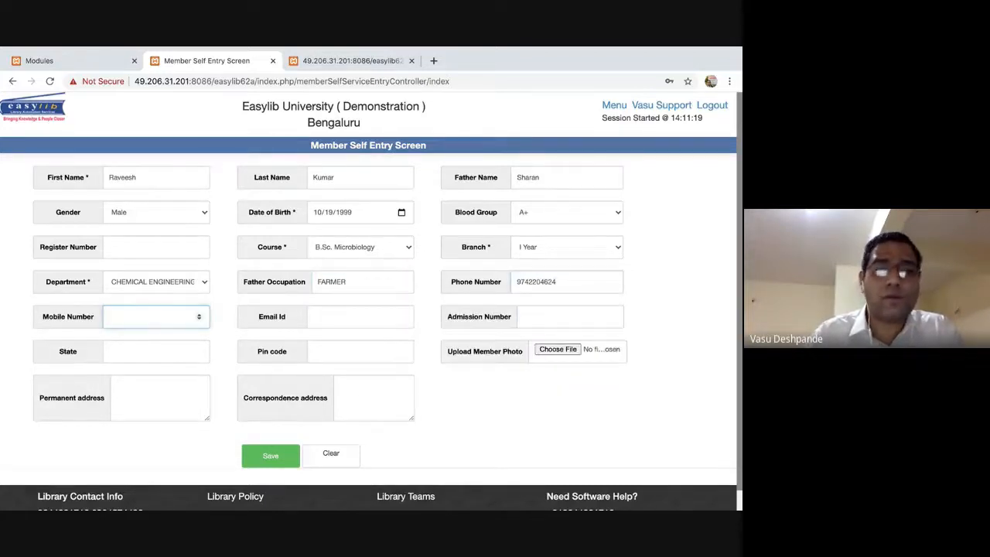
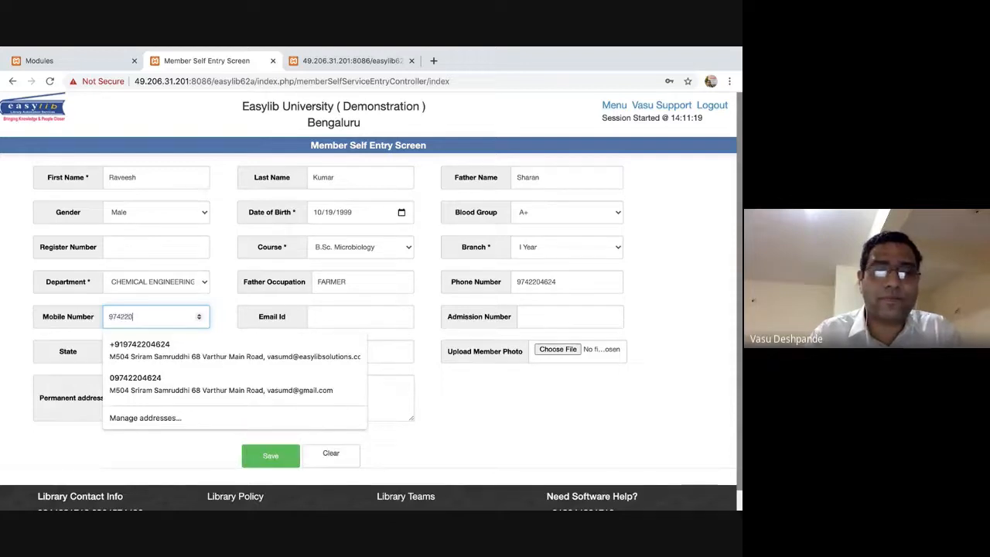
{"action": "key", "text": "Tab"}
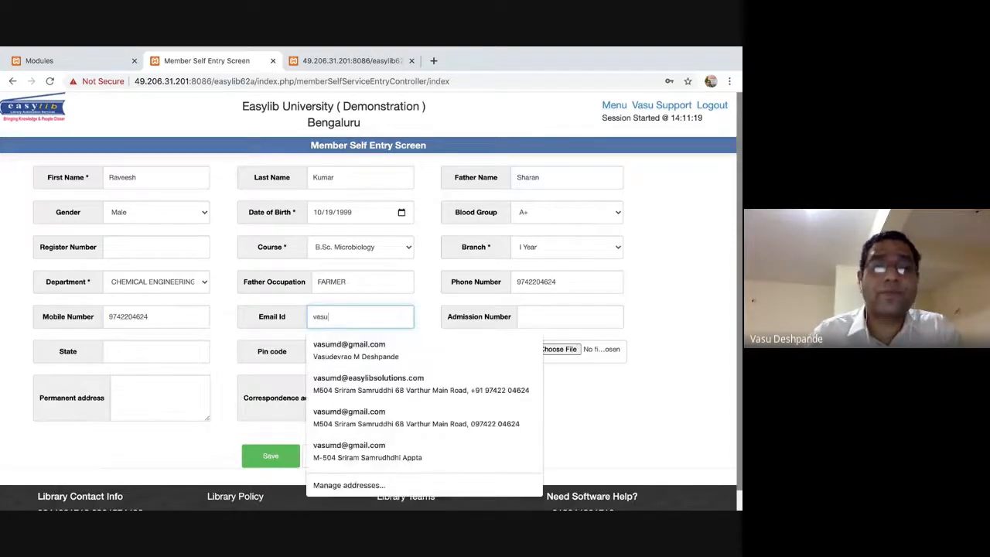
{"action": "key", "text": "Down"}
{"action": "key", "text": "Return"}
{"action": "key", "text": "Tab"}
{"action": "type", "text": "782836"}
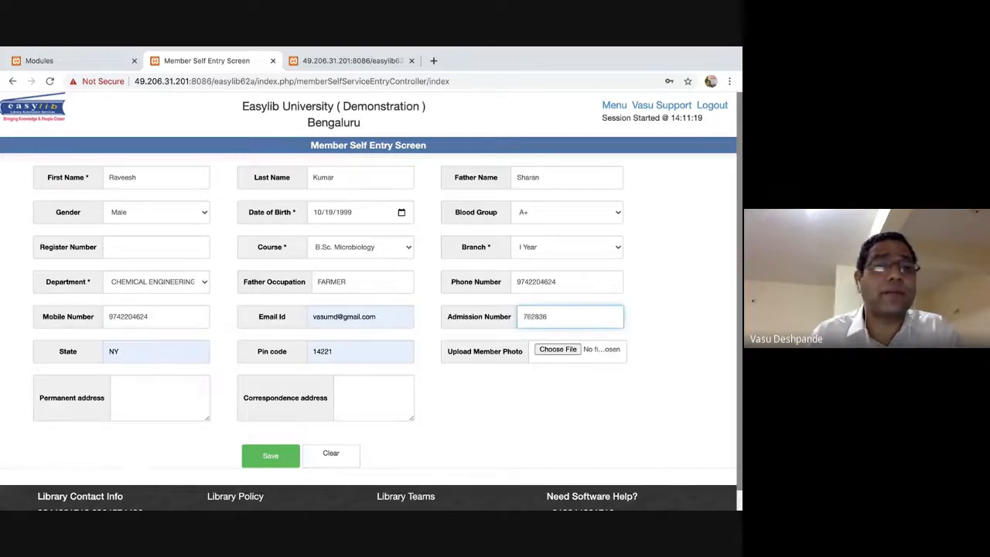
Set State to Karnataka, fill the pin code and both addresses as 'Test', and save.
{"action": "double_click", "coordinate": [157, 357]}
{"action": "type", "text": "K"}
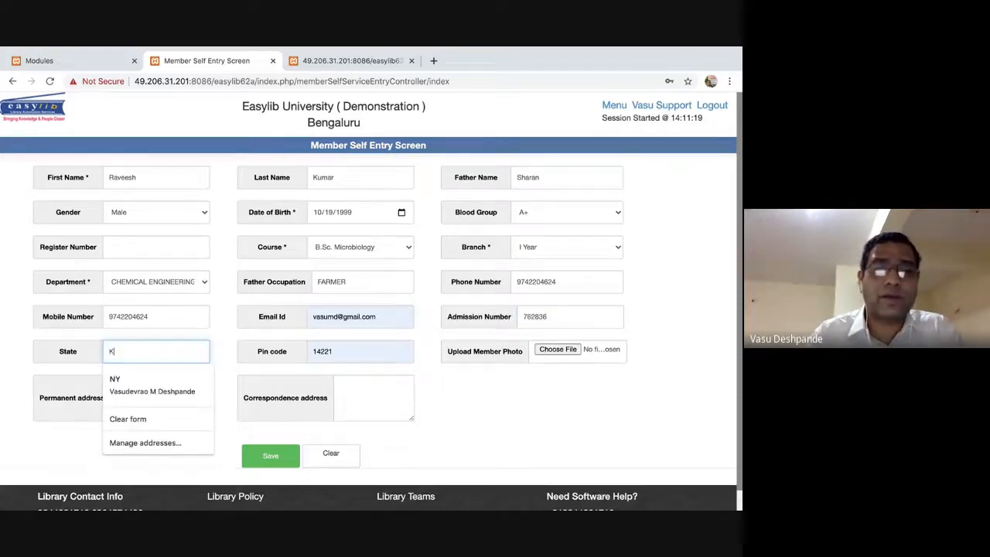
{"action": "type", "text": "arnataka"}
{"action": "key", "text": "Tab"}
{"action": "type", "text": "5"}
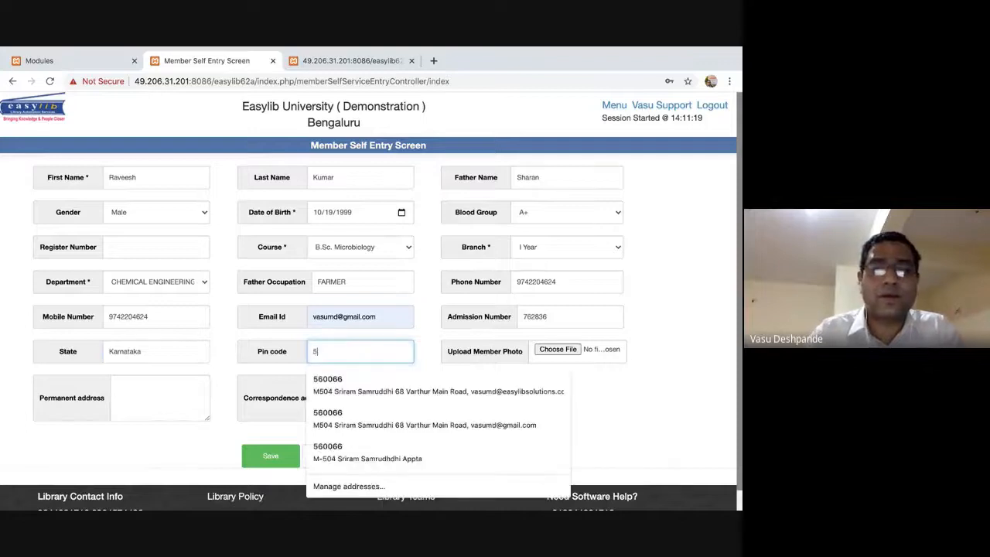
{"action": "key", "text": "Tab"}
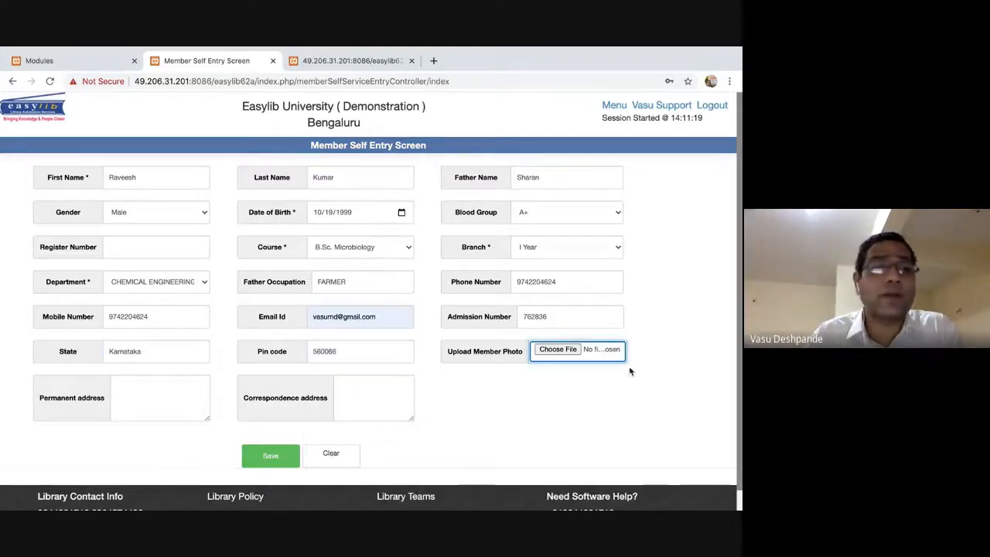
{"action": "left_click", "coordinate": [165, 384]}
{"action": "type", "text": "Test"}
{"action": "key", "text": "Tab"}
{"action": "type", "text": "Te"}
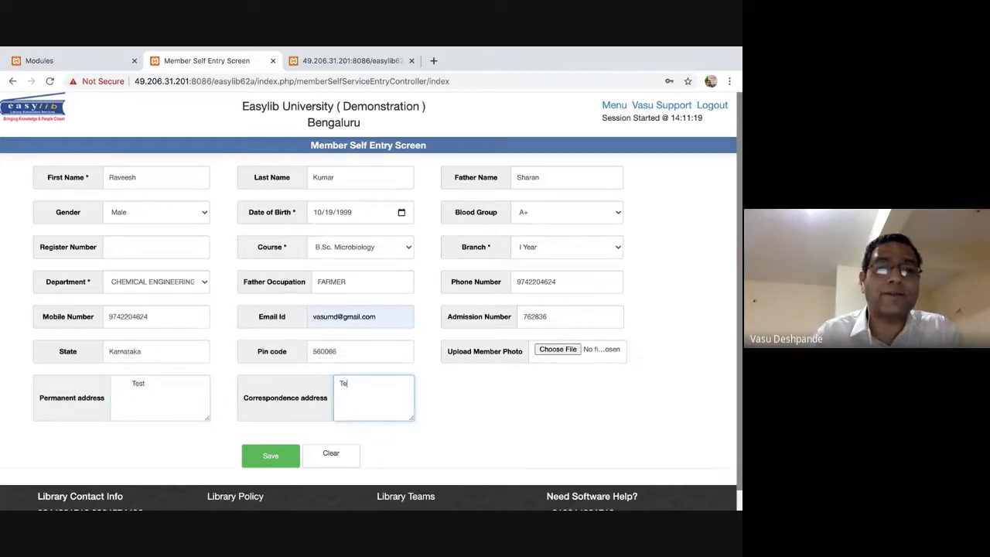
{"action": "left_click", "coordinate": [271, 458]}
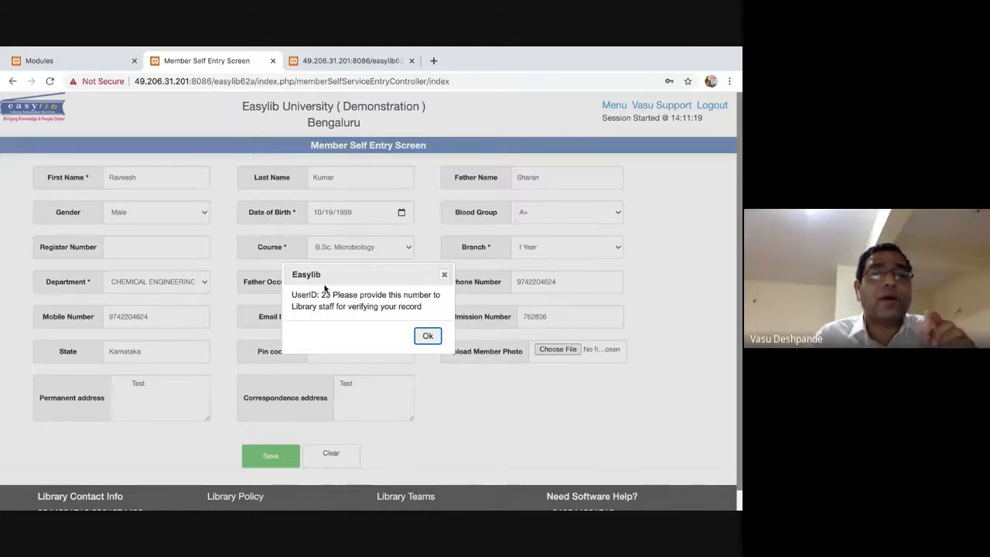
Acknowledge the UserID 23 confirmation and move to the member page in the other tab.
{"action": "left_click", "coordinate": [426, 337]}
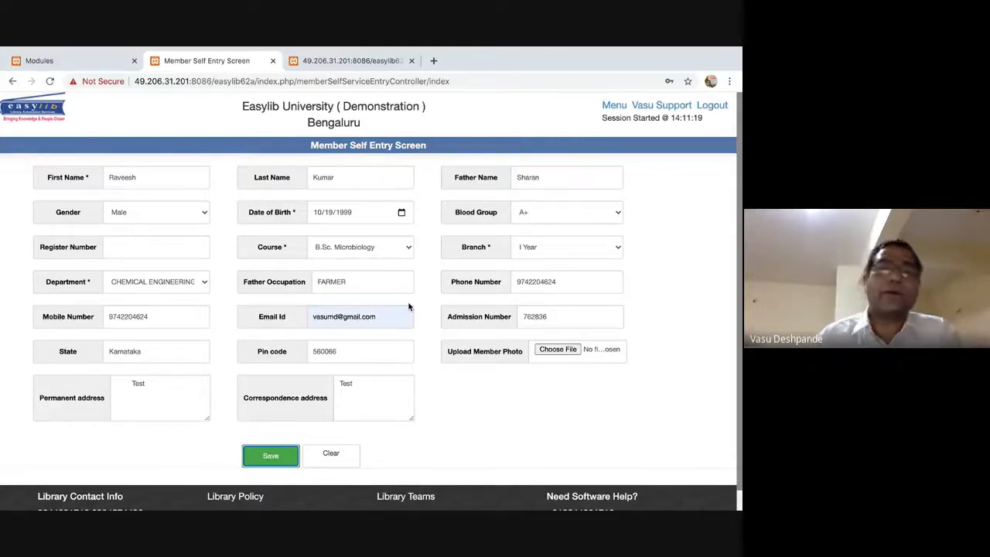
{"action": "left_click", "coordinate": [434, 418]}
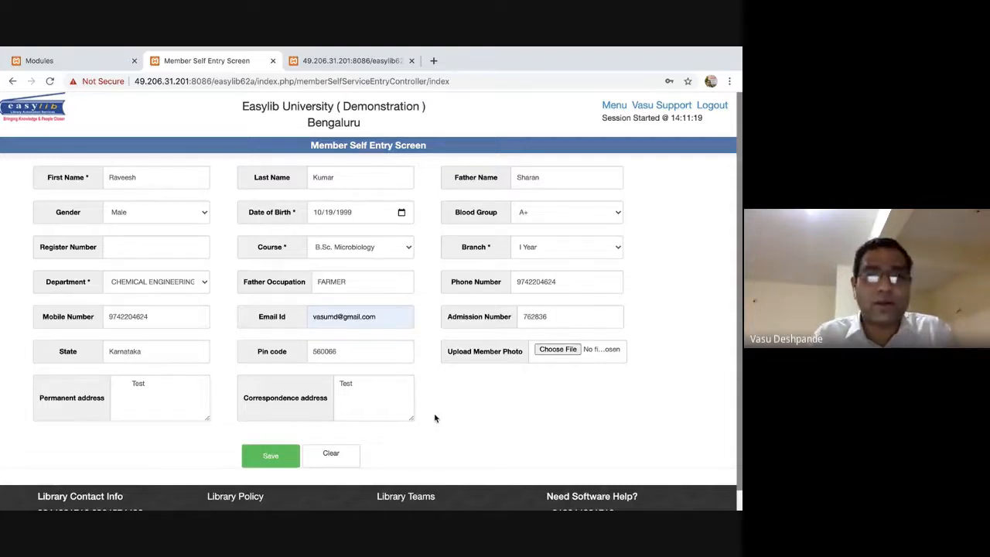
{"action": "left_click", "coordinate": [341, 61]}
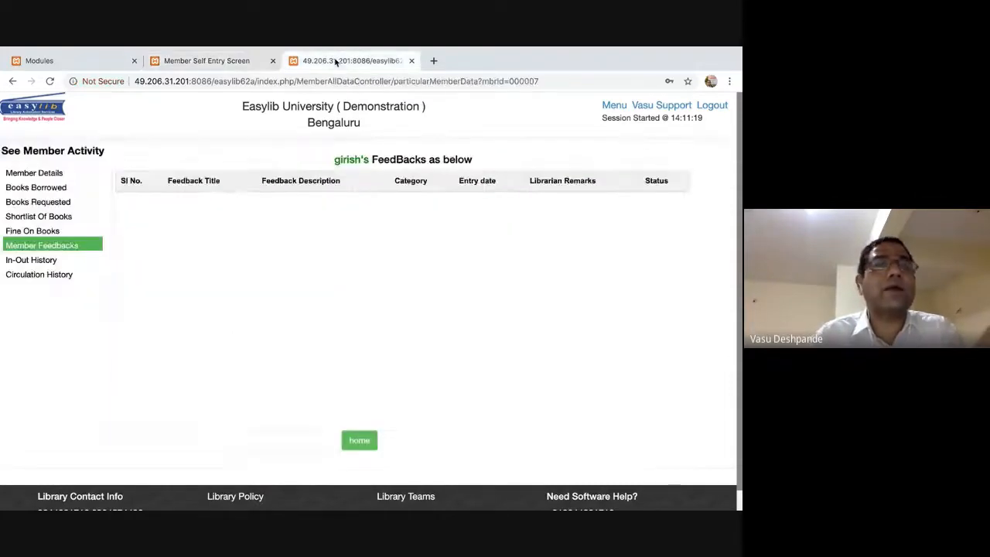
From the Modules home page, open Members and its Members Entry Screen.
{"action": "left_click", "coordinate": [615, 105]}
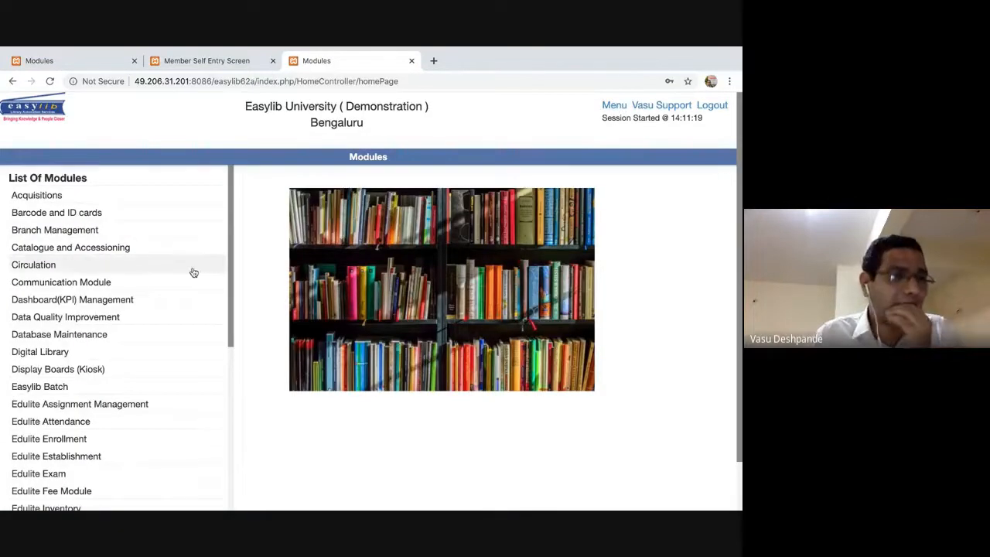
{"action": "scroll", "coordinate": [62, 389], "scroll_direction": "down", "scroll_amount": 4}
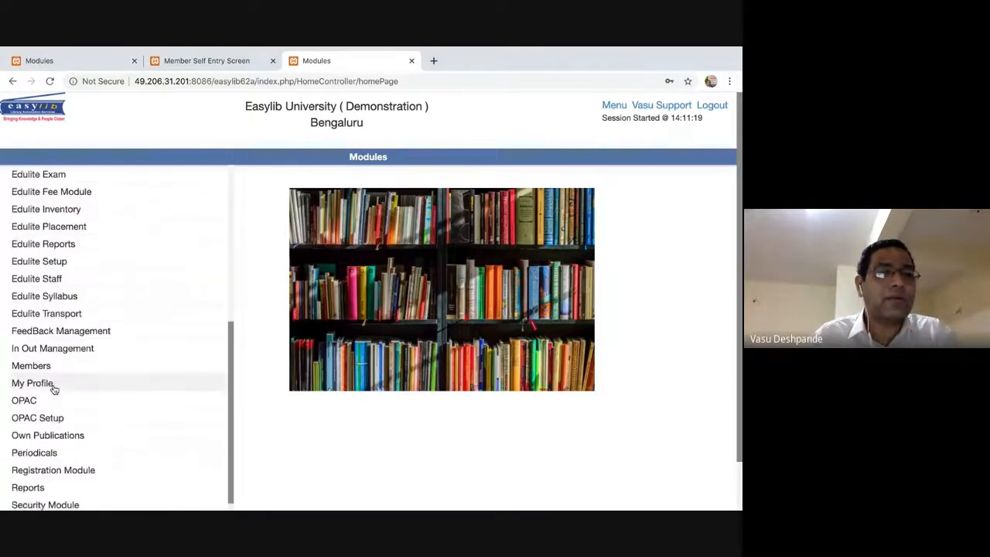
{"action": "left_click", "coordinate": [35, 369]}
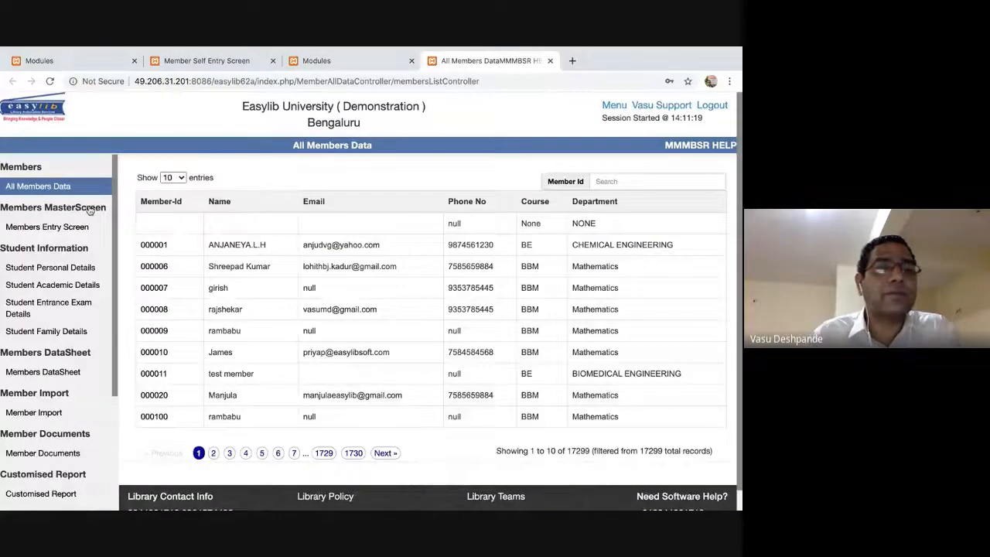
{"action": "left_click", "coordinate": [62, 226]}
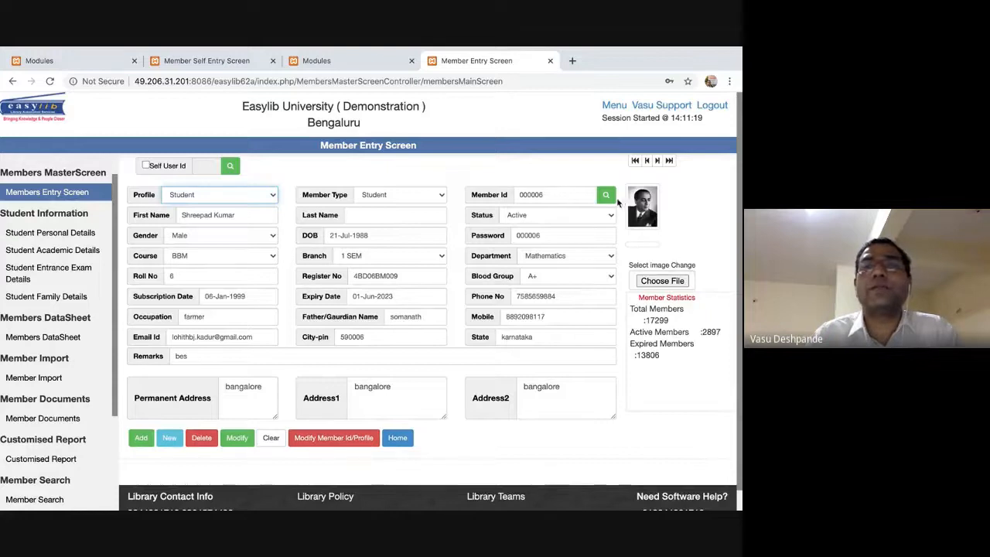
Load self-registered user 23's details into the member form via Self User Id.
{"action": "left_click", "coordinate": [670, 161]}
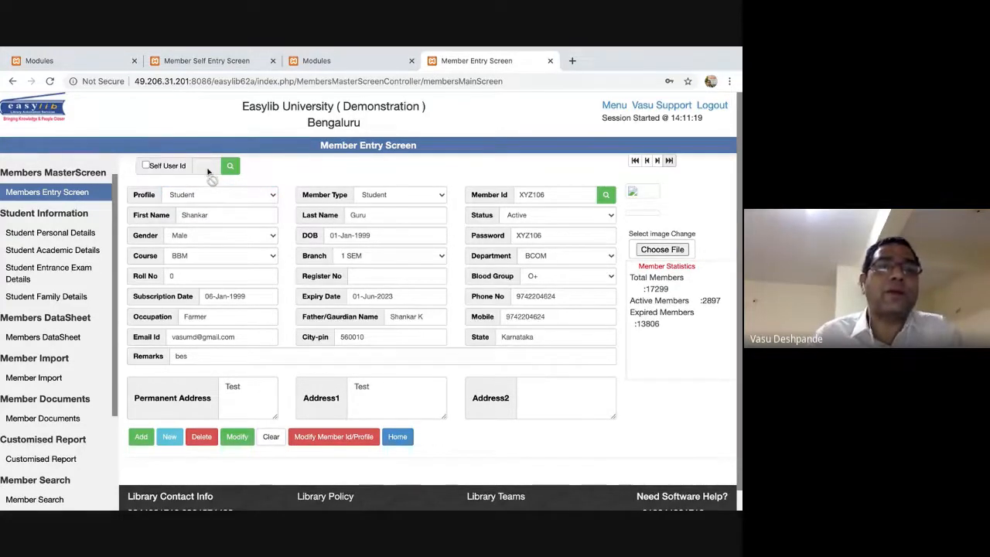
{"action": "left_click", "coordinate": [146, 165]}
{"action": "left_click", "coordinate": [203, 166]}
{"action": "type", "text": "23"}
{"action": "left_click", "coordinate": [230, 166]}
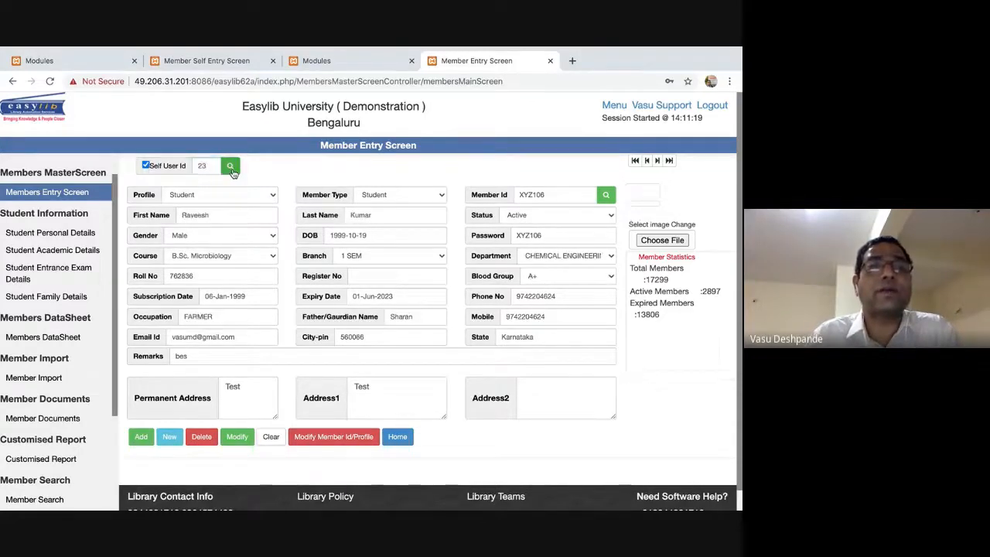
{"action": "left_click", "coordinate": [232, 217]}
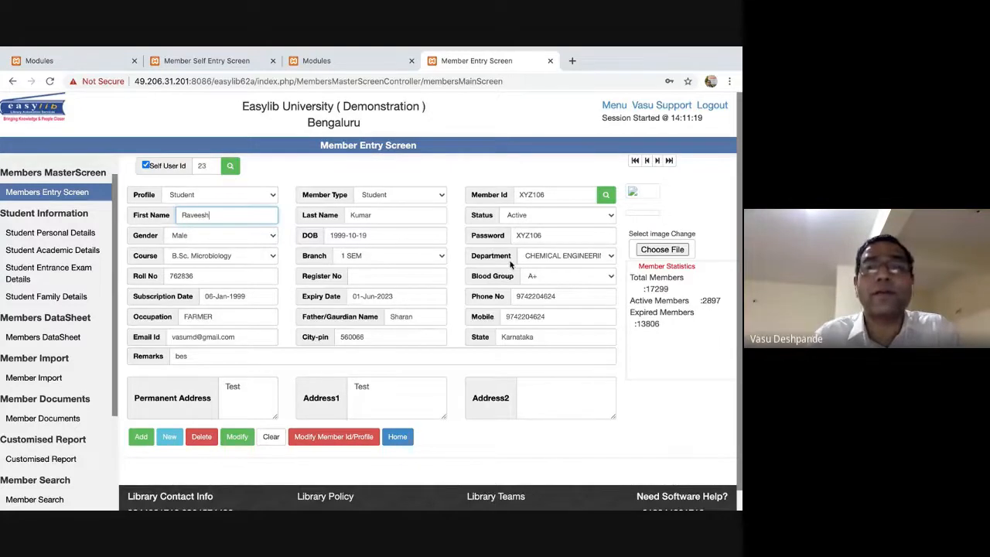
Change Member Id to XYZ107, course to ENGLISH, pick a computer science department, and try adding.
{"action": "left_click", "coordinate": [554, 194]}
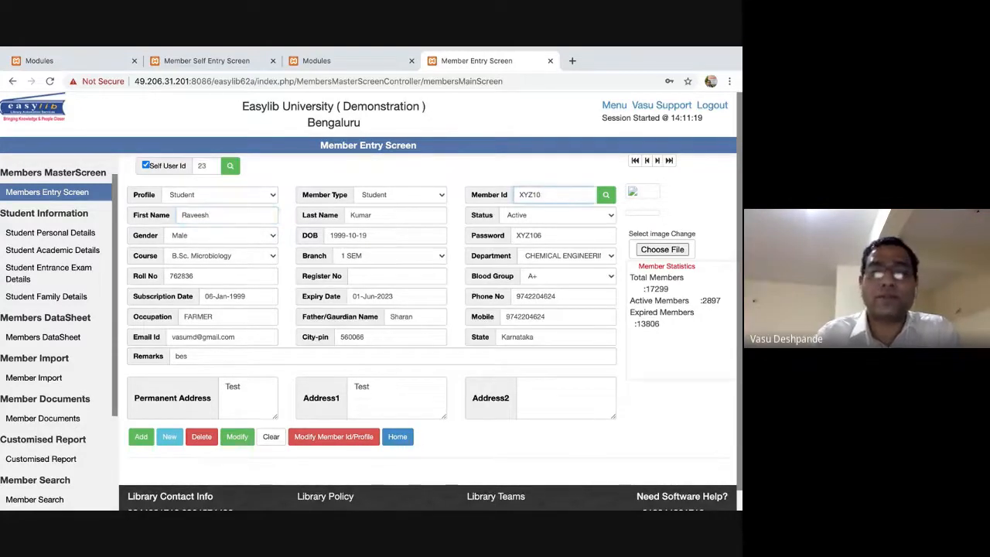
{"action": "key", "text": "Tab"}
{"action": "left_click", "coordinate": [566, 236]}
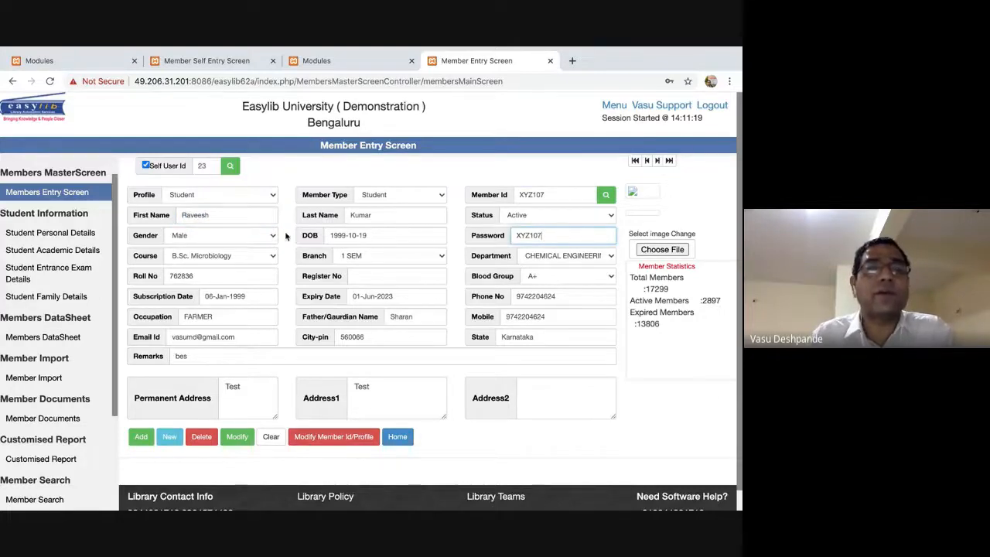
{"action": "left_click", "coordinate": [225, 255]}
{"action": "left_click", "coordinate": [185, 312]}
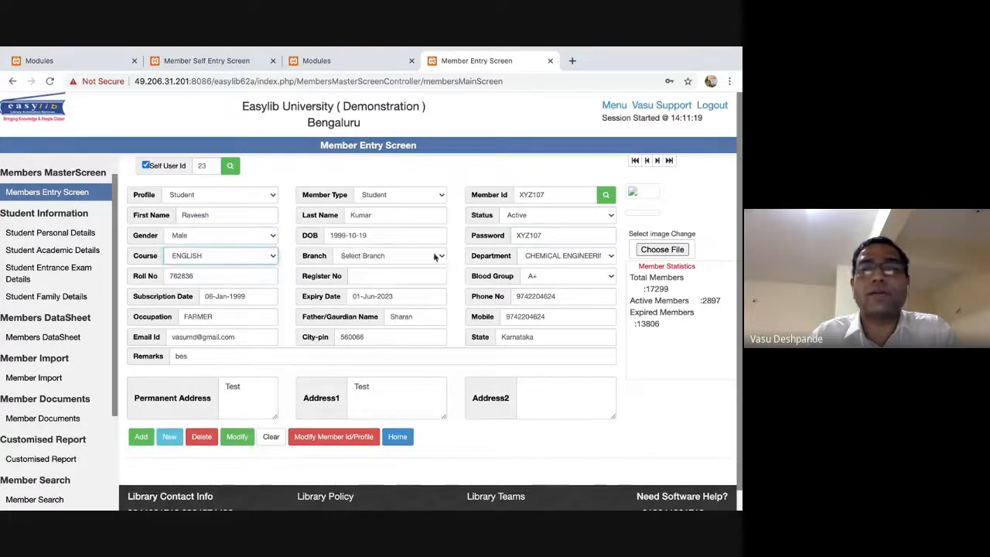
{"action": "left_click", "coordinate": [593, 257]}
{"action": "left_click", "coordinate": [575, 289]}
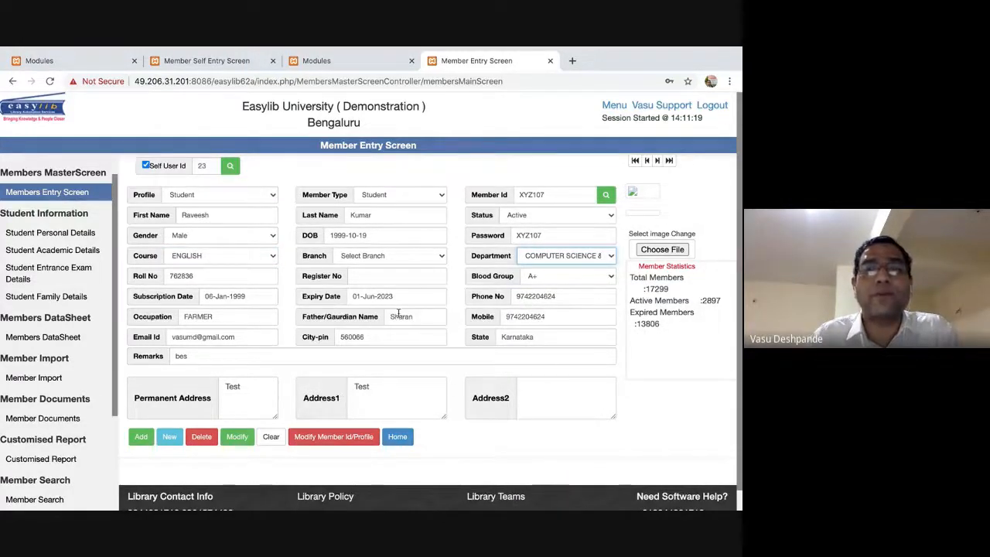
{"action": "left_click", "coordinate": [142, 438]}
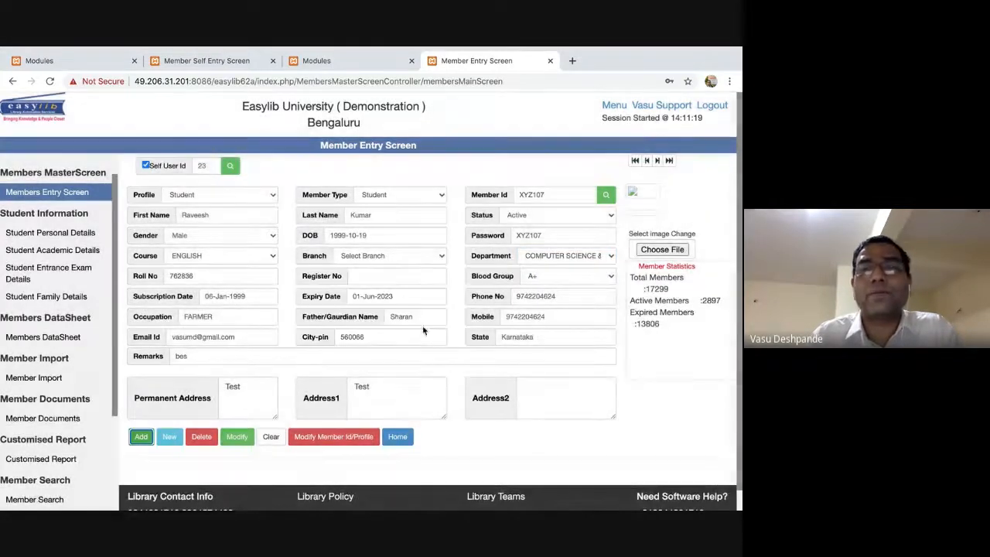
{"action": "left_click", "coordinate": [425, 326]}
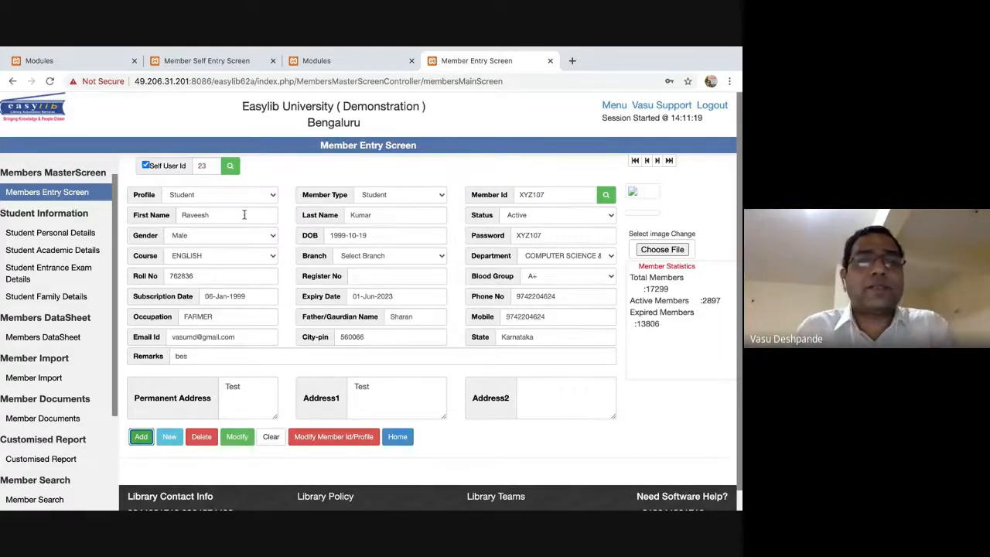
{"action": "left_click", "coordinate": [232, 195]}
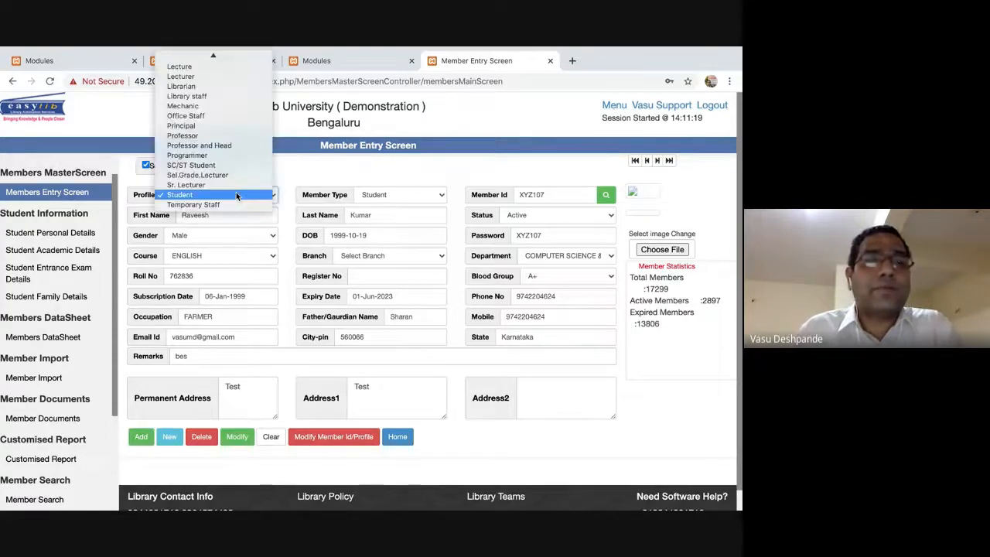
Keep profile Student, set branch HUMANITES, a construction engineering department, register number 0101, and try adding XYZ107.
{"action": "left_click", "coordinate": [237, 195]}
{"action": "left_click", "coordinate": [391, 256]}
{"action": "left_click", "coordinate": [364, 268]}
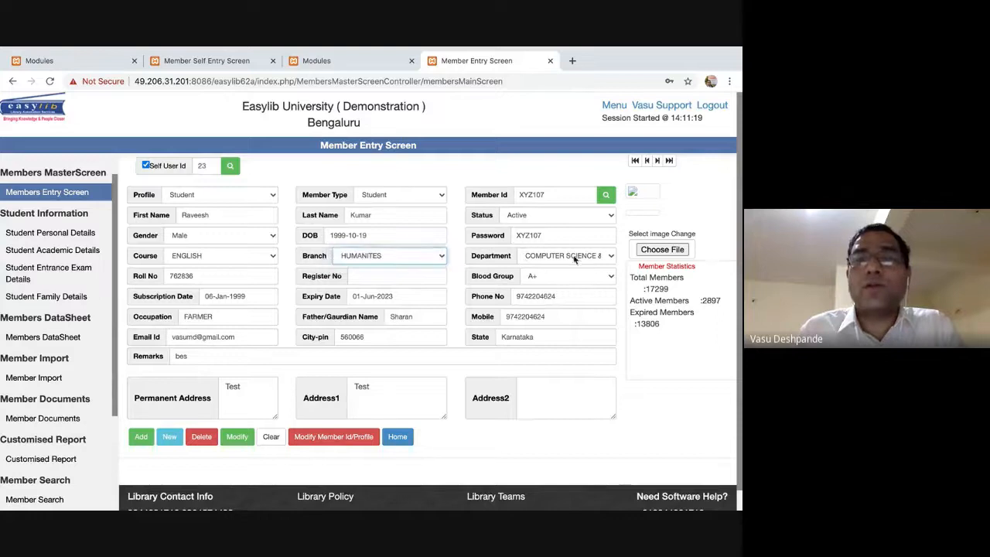
{"action": "left_click", "coordinate": [574, 260]}
{"action": "left_click", "coordinate": [375, 260]}
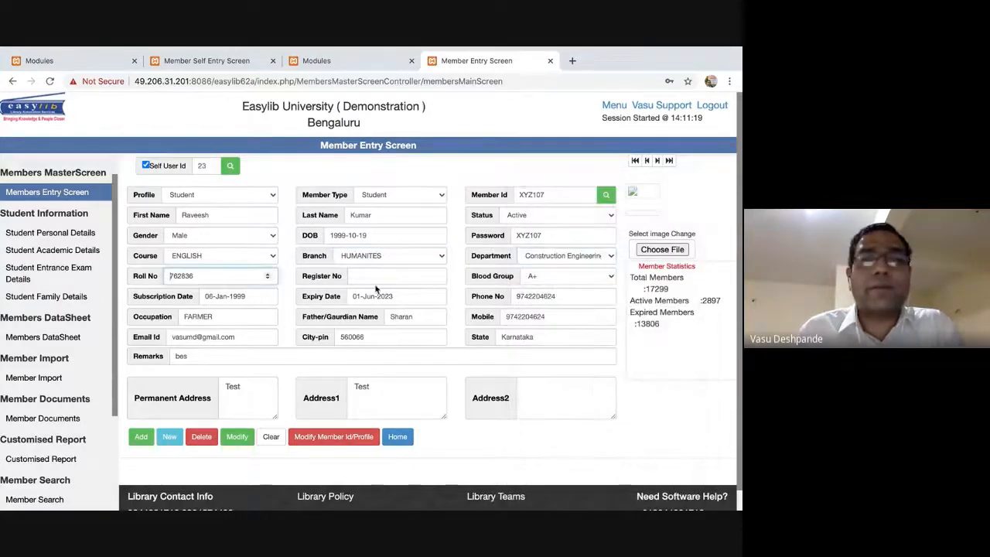
{"action": "left_click", "coordinate": [371, 277]}
{"action": "type", "text": "0101"}
{"action": "key", "text": "Tab"}
{"action": "key", "text": "Tab"}
{"action": "key", "text": "Tab"}
{"action": "key", "text": "Tab"}
{"action": "key", "text": "Tab"}
{"action": "key", "text": "Tab"}
{"action": "key", "text": "Tab"}
{"action": "key", "text": "Tab"}
{"action": "key", "text": "Tab"}
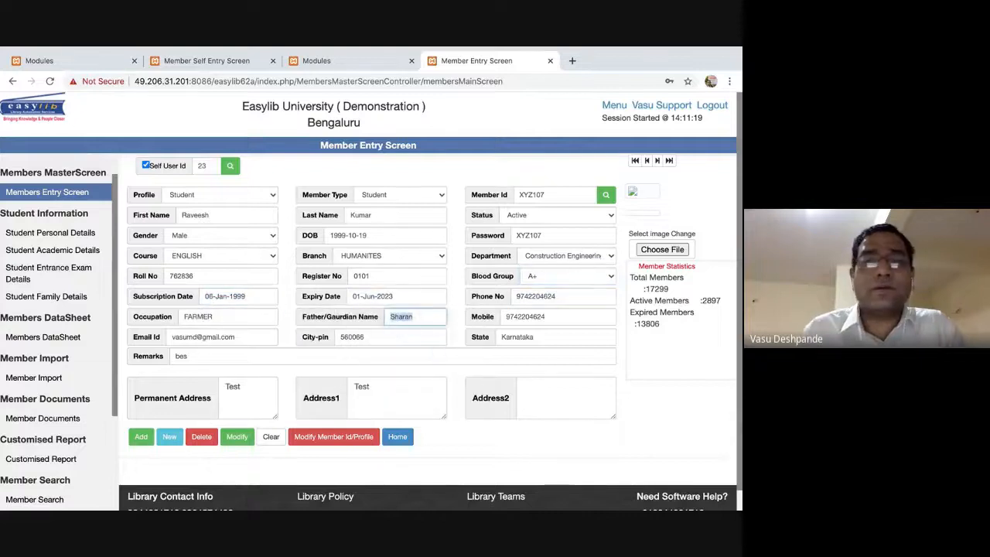
{"action": "left_click", "coordinate": [149, 440]}
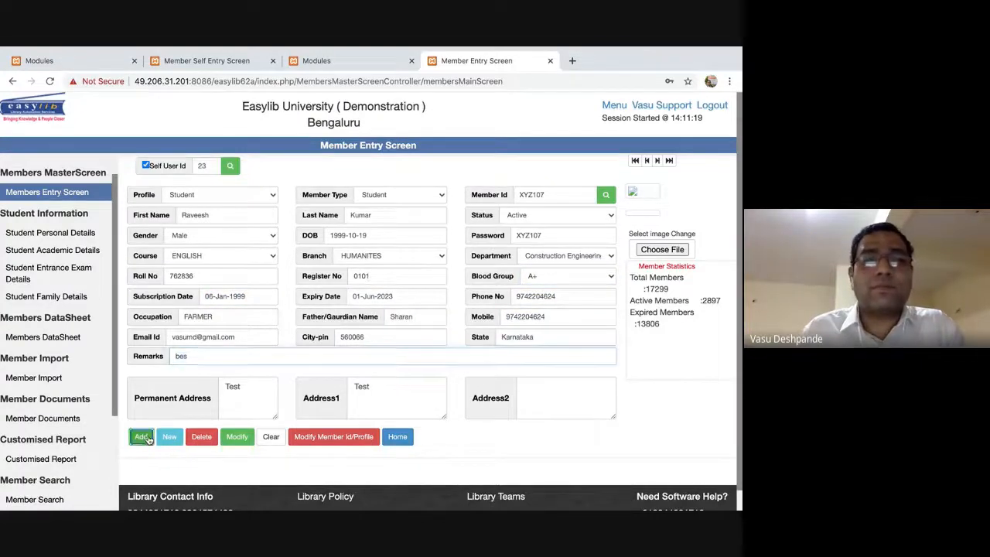
{"action": "left_click", "coordinate": [427, 325]}
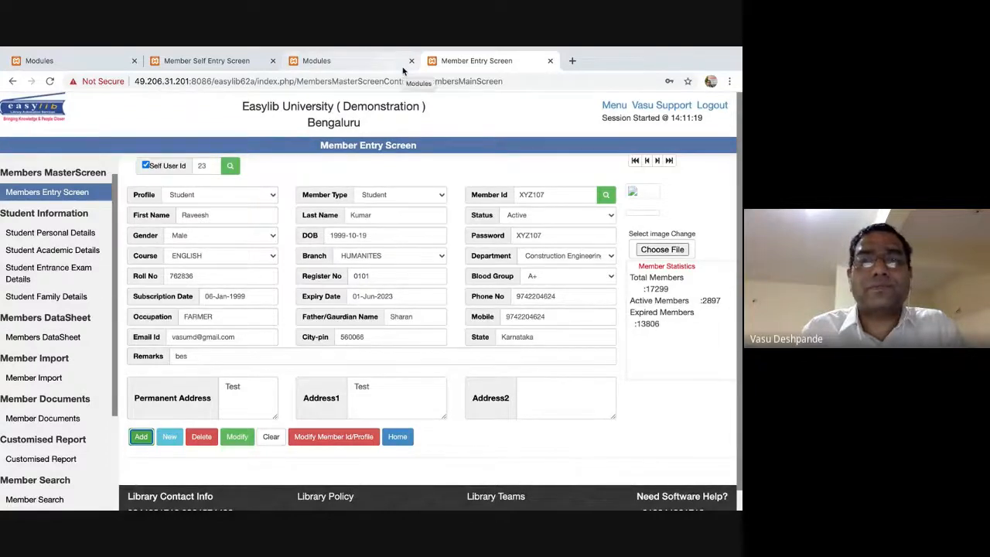
In the Modules tab, open Members to reach All Members Data.
{"action": "left_click", "coordinate": [355, 66]}
{"action": "scroll", "coordinate": [72, 362], "scroll_direction": "down", "scroll_amount": 3}
{"action": "left_click", "coordinate": [31, 431]}
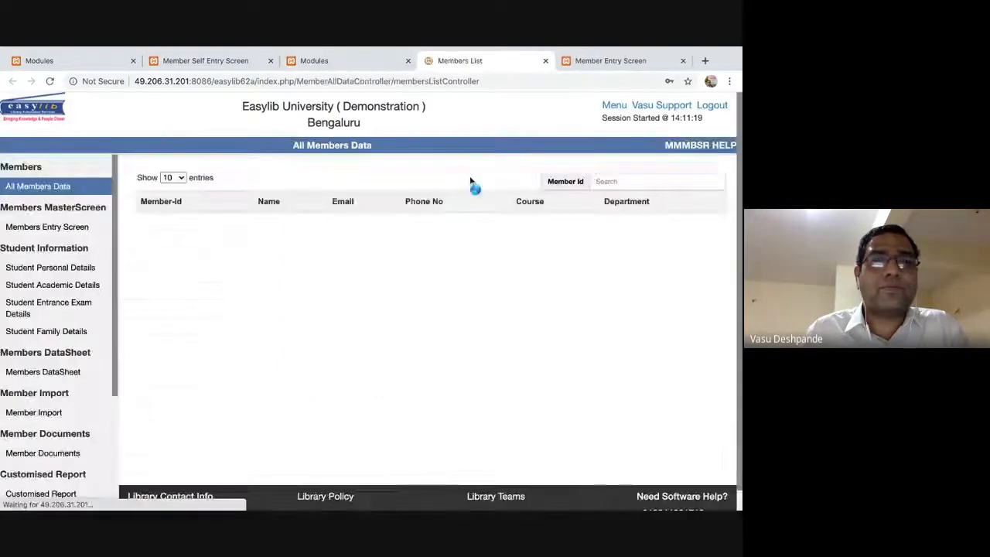
{"action": "left_click", "coordinate": [54, 231]}
Look up member XYZ106 by Member Id on the Member Entry Screen.
{"action": "left_click", "coordinate": [524, 194]}
{"action": "type", "text": "XYZ106"}
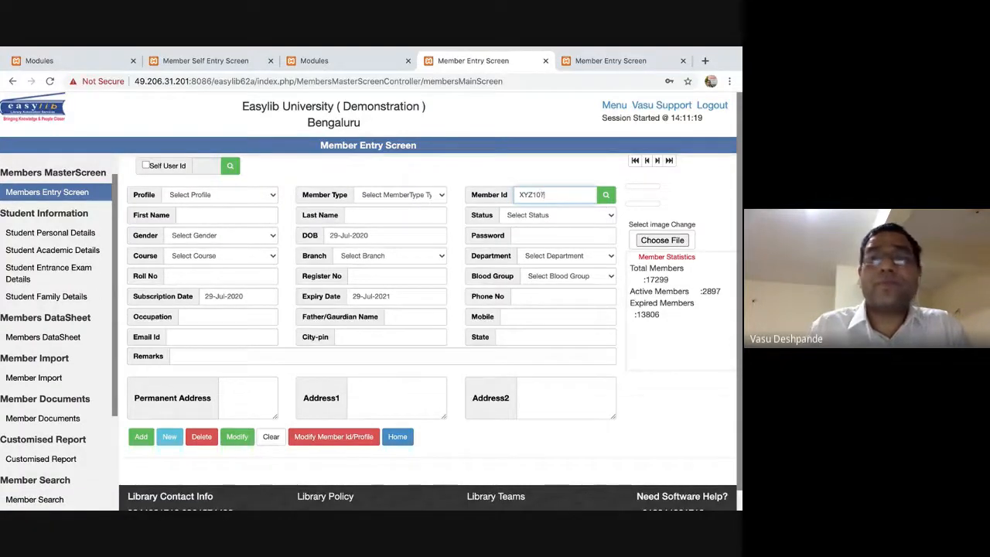
{"action": "left_click", "coordinate": [608, 199]}
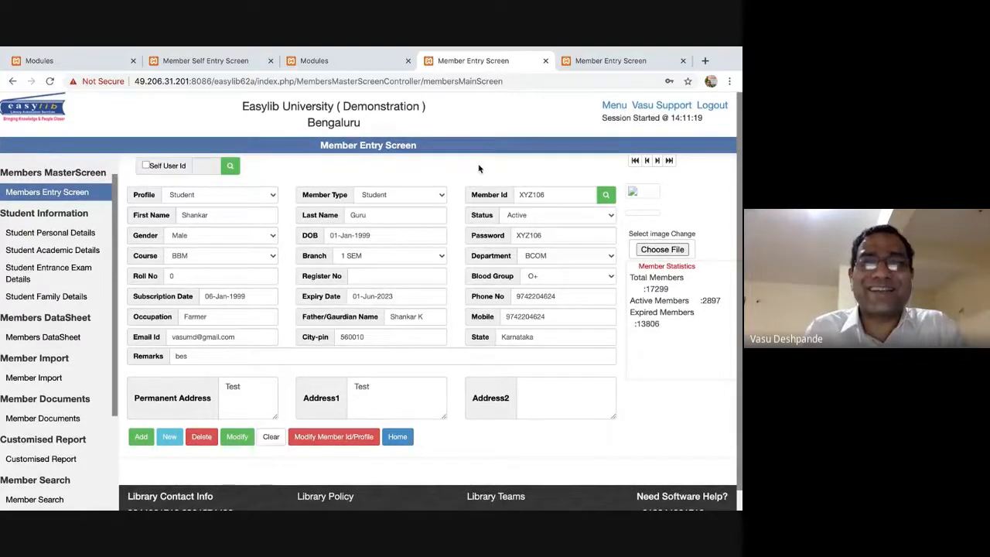
{"action": "key", "text": "super+Tab"}
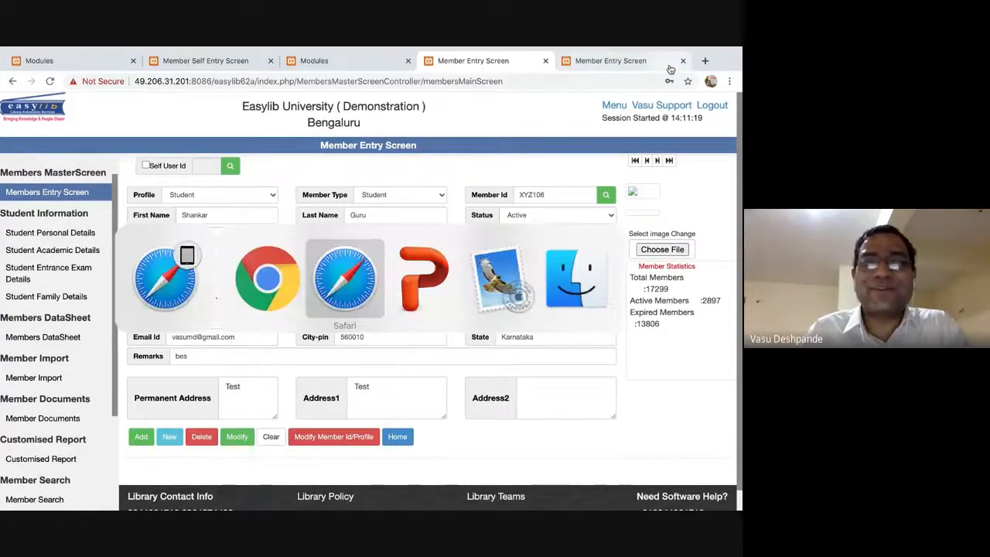
In a new tab, go to the CRM site and sign in with the saved credentials.
{"action": "left_click", "coordinate": [705, 61]}
{"action": "type", "text": "crm."}
{"action": "key", "text": "Return"}
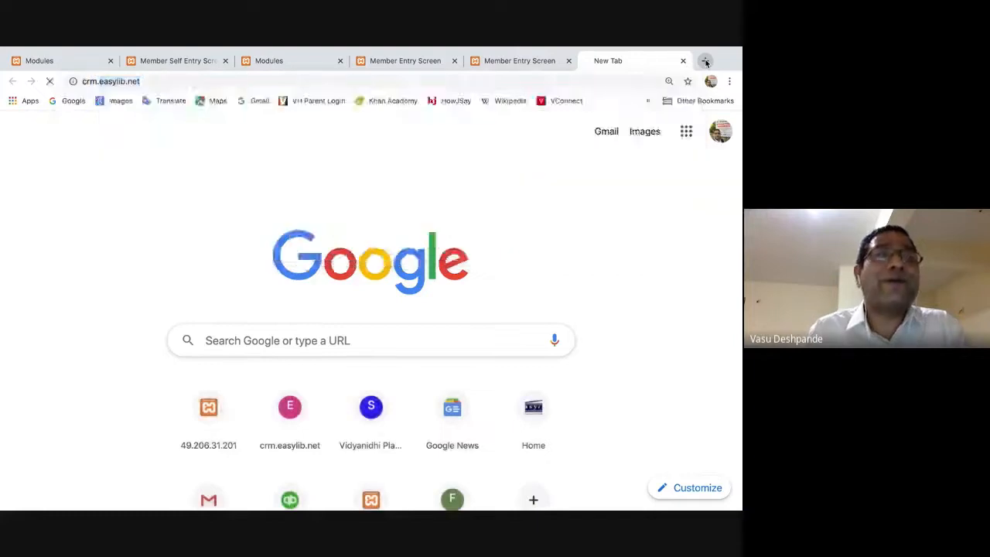
{"action": "left_click", "coordinate": [139, 220]}
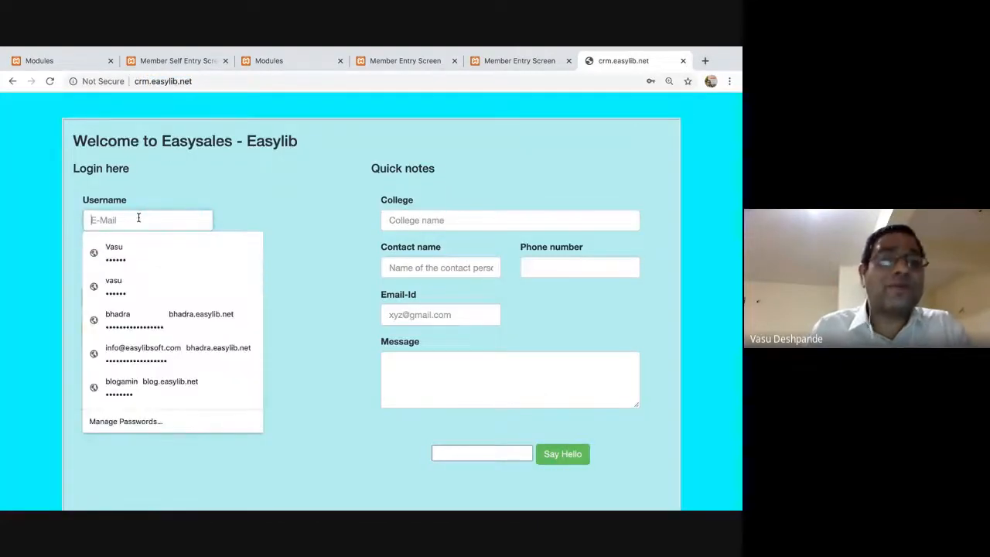
{"action": "left_click", "coordinate": [114, 252]}
{"action": "left_click", "coordinate": [103, 297]}
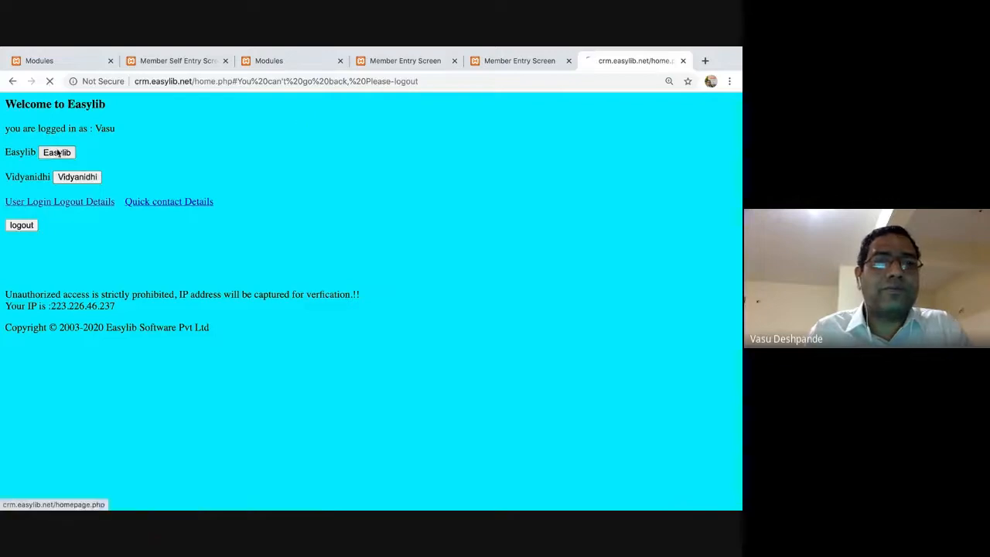
View the Easylib Customer Tickets Dashboard, noting 47 Responded Enhancement tickets.
{"action": "left_click", "coordinate": [57, 152]}
{"action": "left_click", "coordinate": [199, 280]}
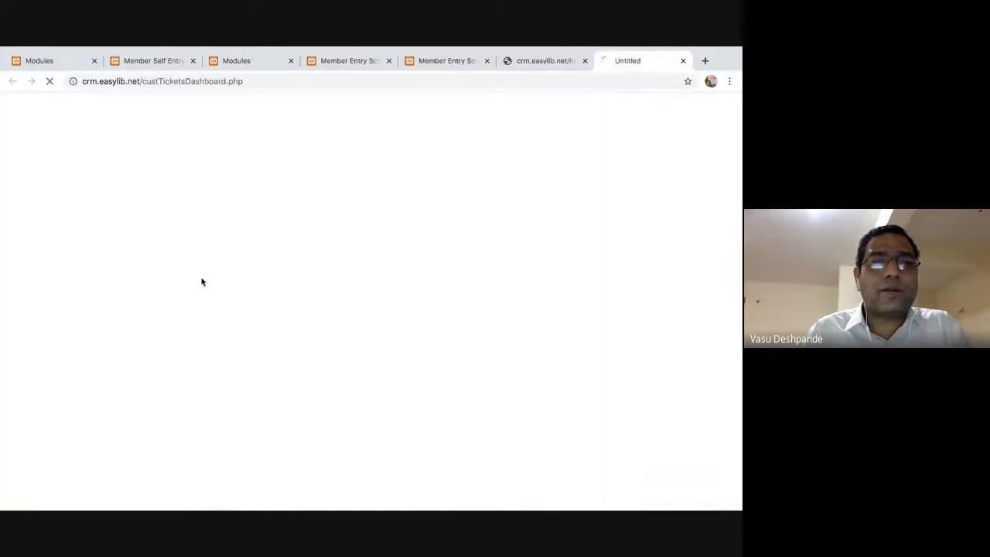
{"action": "scroll", "coordinate": [353, 283], "scroll_direction": "down", "scroll_amount": 3}
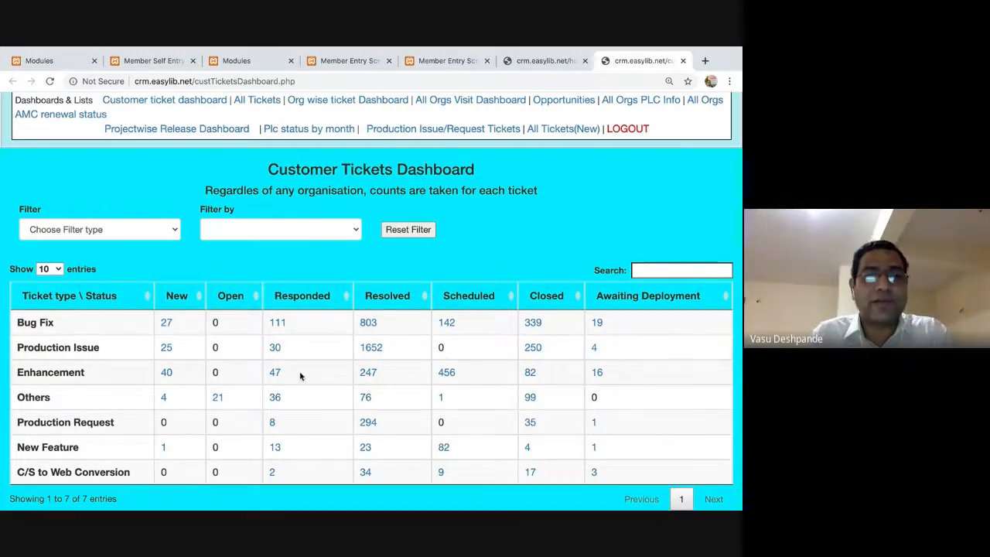
{"action": "left_click_drag", "start_coordinate": [301, 376], "coordinate": [267, 376]}
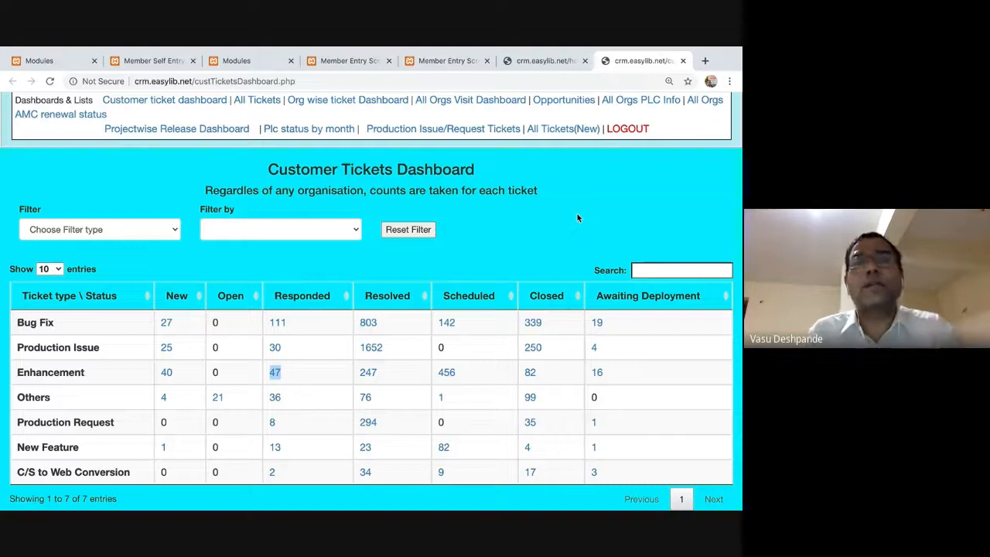
{"action": "left_click", "coordinate": [608, 197]}
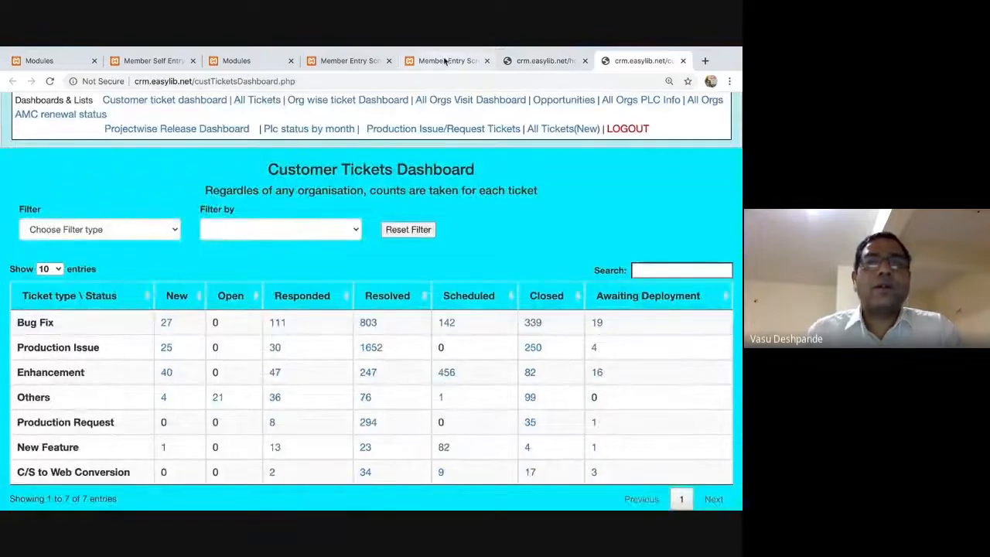
Back in Easylib, reload a blank Member Entry Screen.
{"action": "left_click", "coordinate": [447, 60]}
{"action": "left_click", "coordinate": [62, 194]}
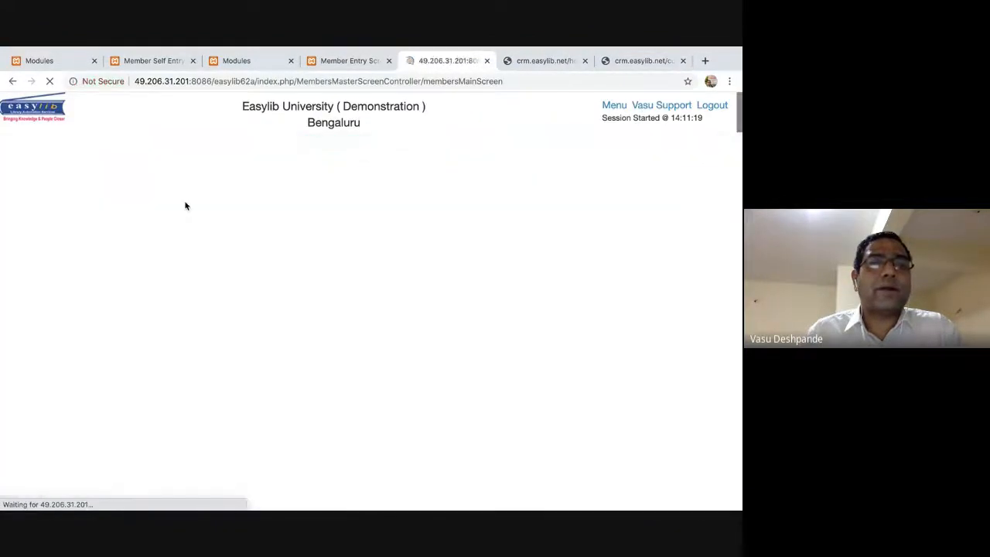
{"action": "left_click", "coordinate": [217, 194]}
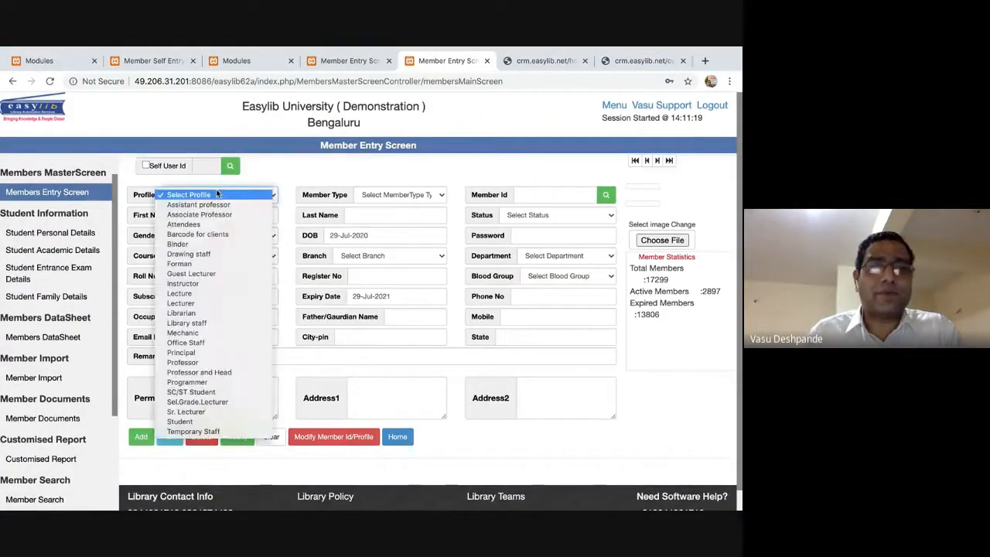
Browse the member profile types and keep Student selected.
{"action": "left_click", "coordinate": [198, 424]}
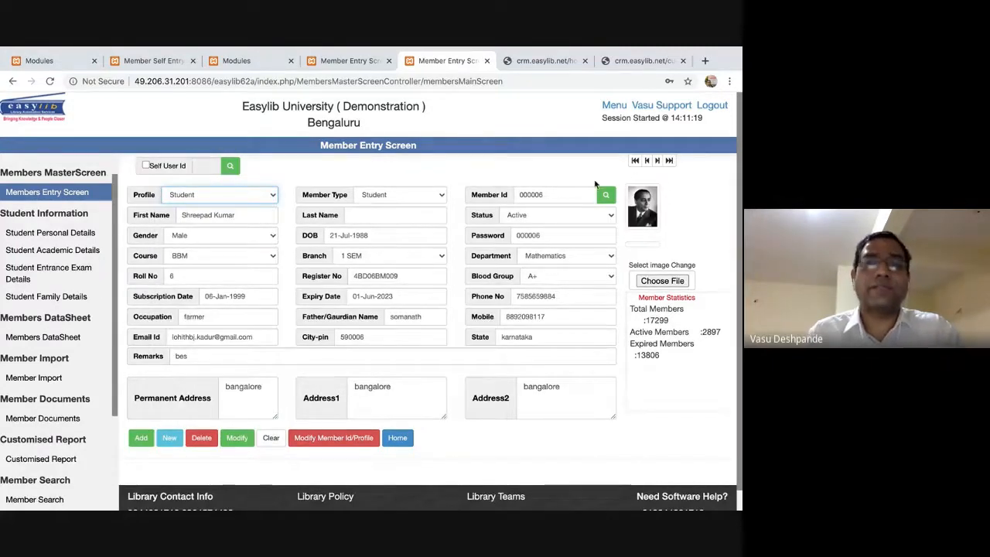
{"action": "key", "text": "super+Tab"}
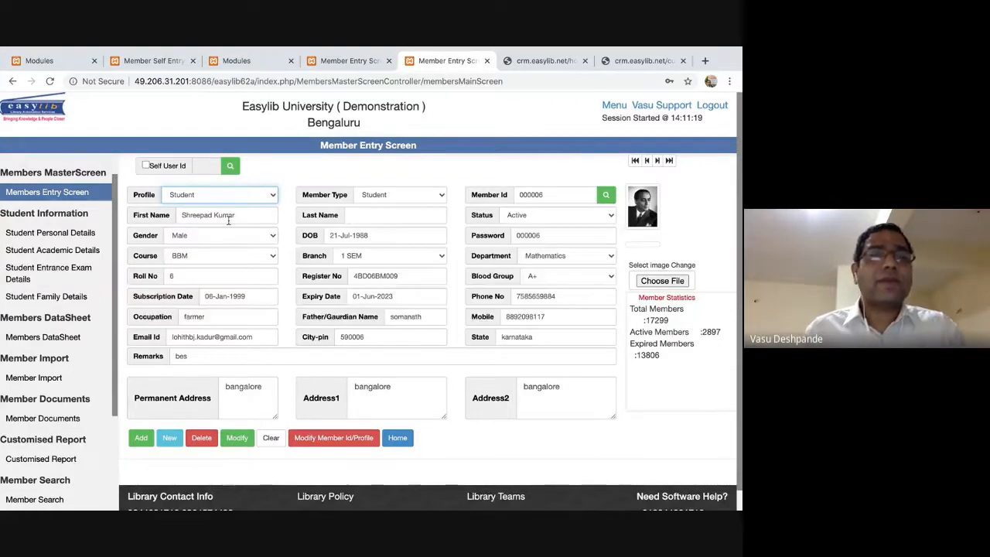
{"action": "left_click", "coordinate": [228, 219]}
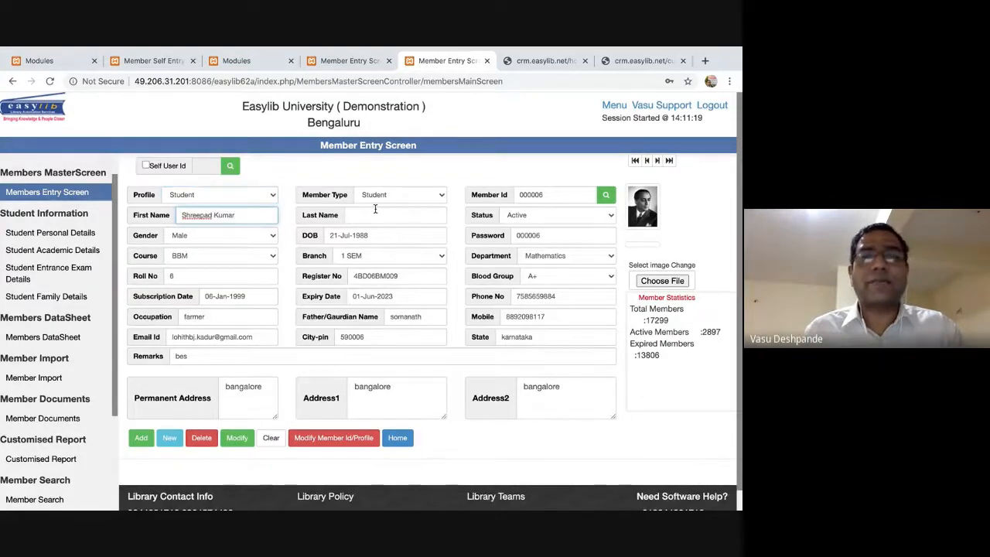
{"action": "left_click", "coordinate": [252, 194]}
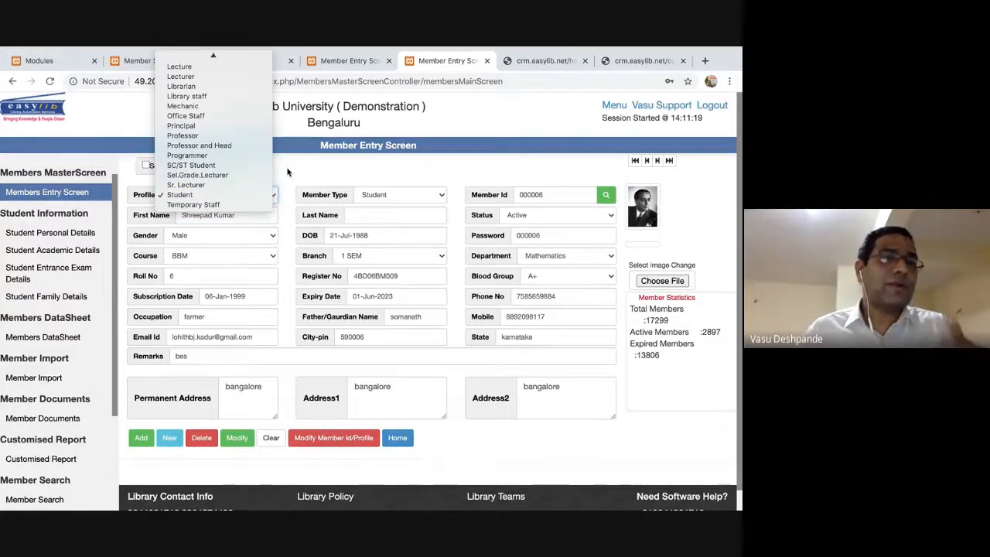
{"action": "scroll", "coordinate": [232, 112], "scroll_direction": "up", "scroll_amount": 3}
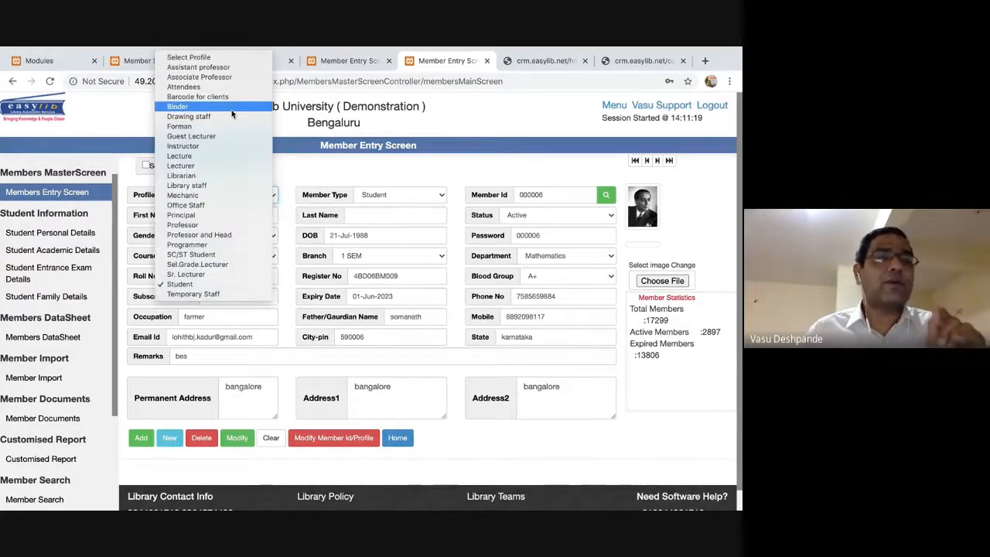
{"action": "left_click", "coordinate": [314, 167]}
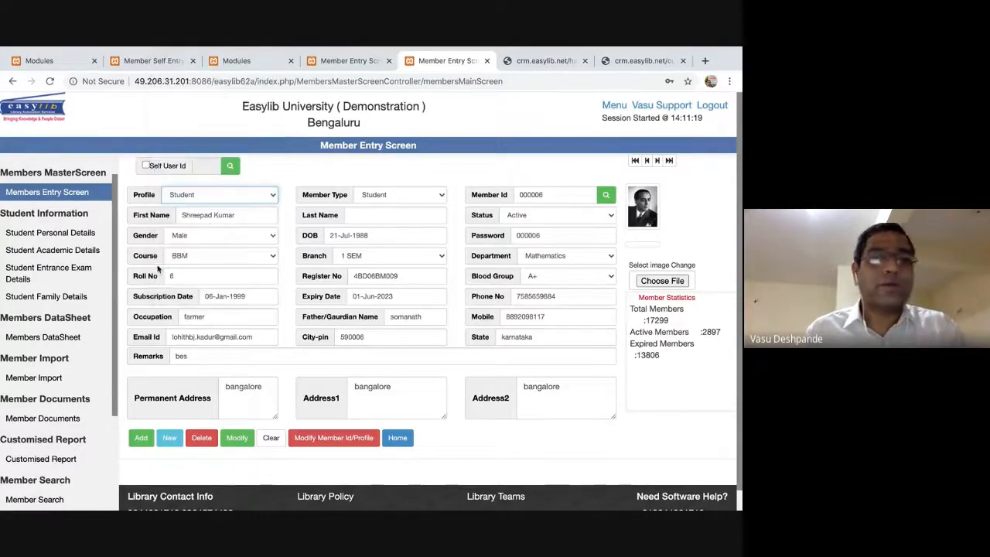
In the XYZ106 tab, go to the Modules home page.
{"action": "left_click", "coordinate": [343, 61]}
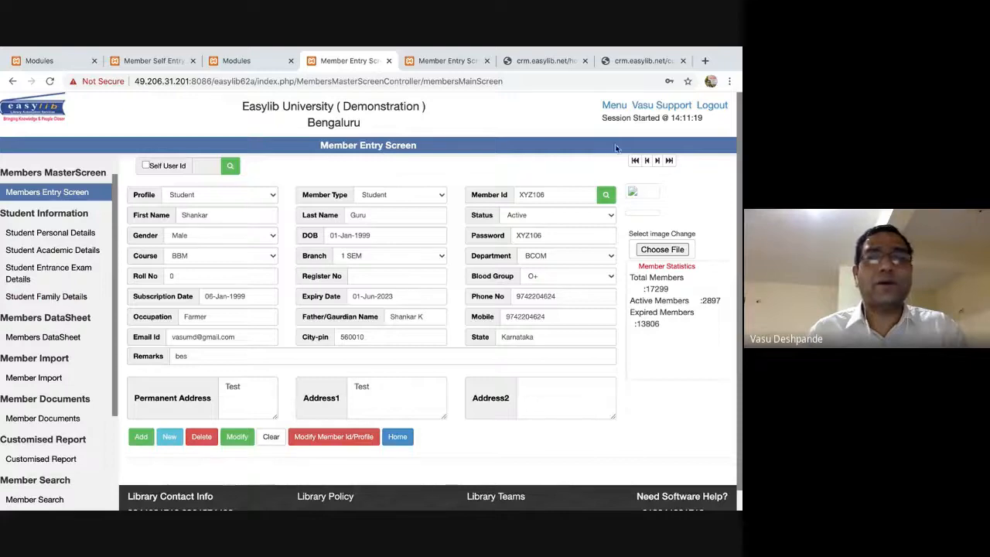
{"action": "left_click", "coordinate": [615, 105]}
{"action": "scroll", "coordinate": [96, 408], "scroll_direction": "down", "scroll_amount": 5}
{"action": "scroll", "coordinate": [96, 408], "scroll_direction": "up", "scroll_amount": 5}
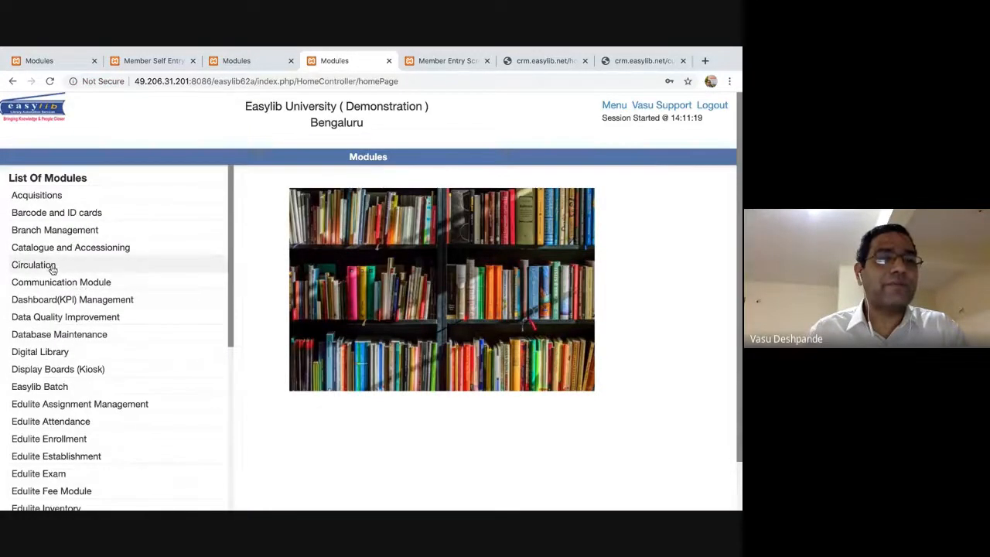
Open Circulation's member parameter settings and switch the profile to Student.
{"action": "left_click", "coordinate": [33, 264]}
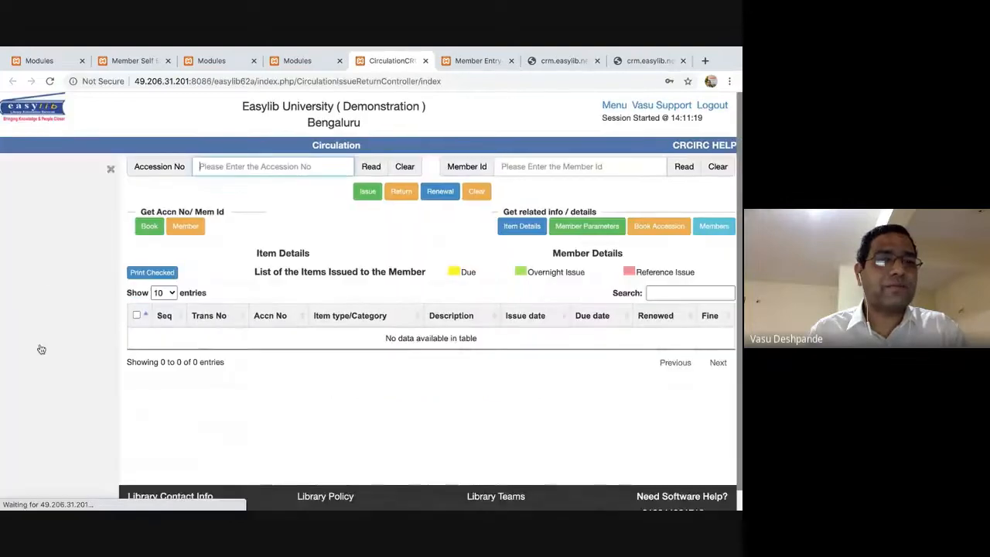
{"action": "scroll", "coordinate": [58, 350], "scroll_direction": "down", "scroll_amount": 4}
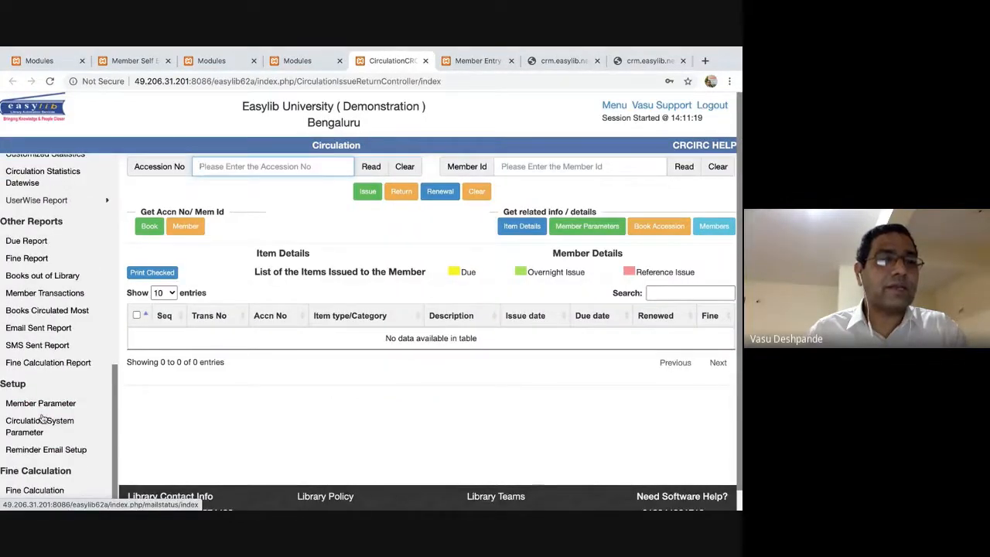
{"action": "left_click", "coordinate": [35, 429]}
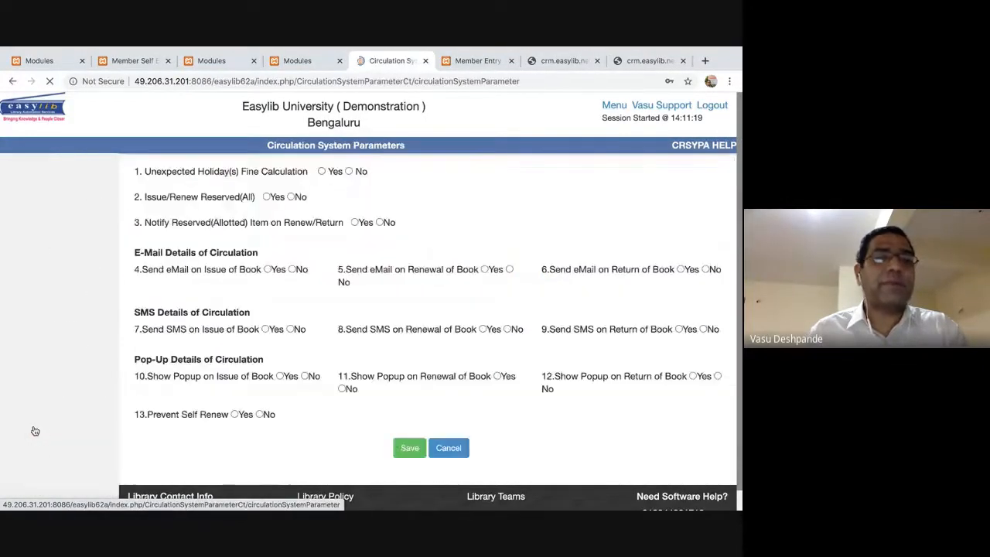
{"action": "left_click", "coordinate": [47, 402]}
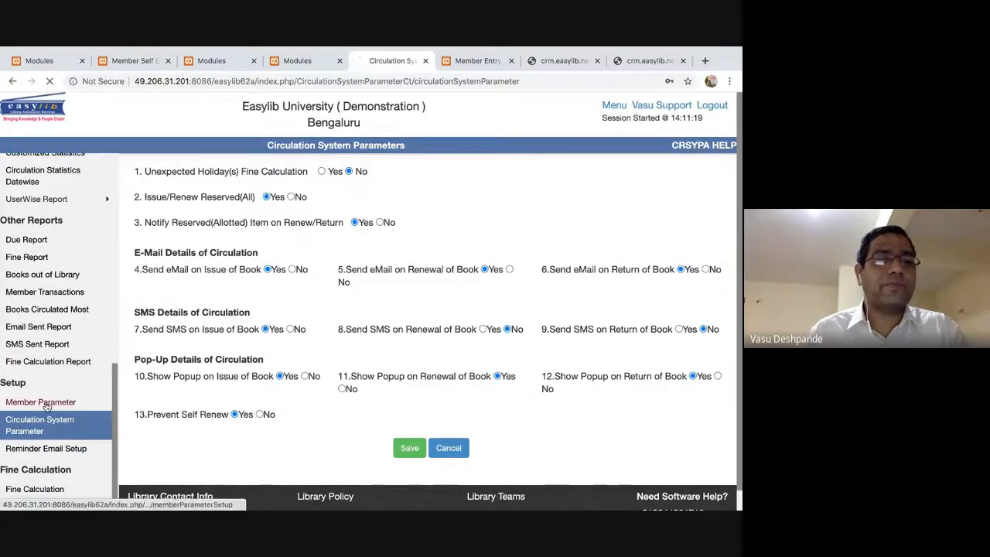
{"action": "left_click", "coordinate": [313, 168]}
{"action": "key", "text": "s"}
{"action": "key", "text": "Return"}
{"action": "key", "text": "s"}
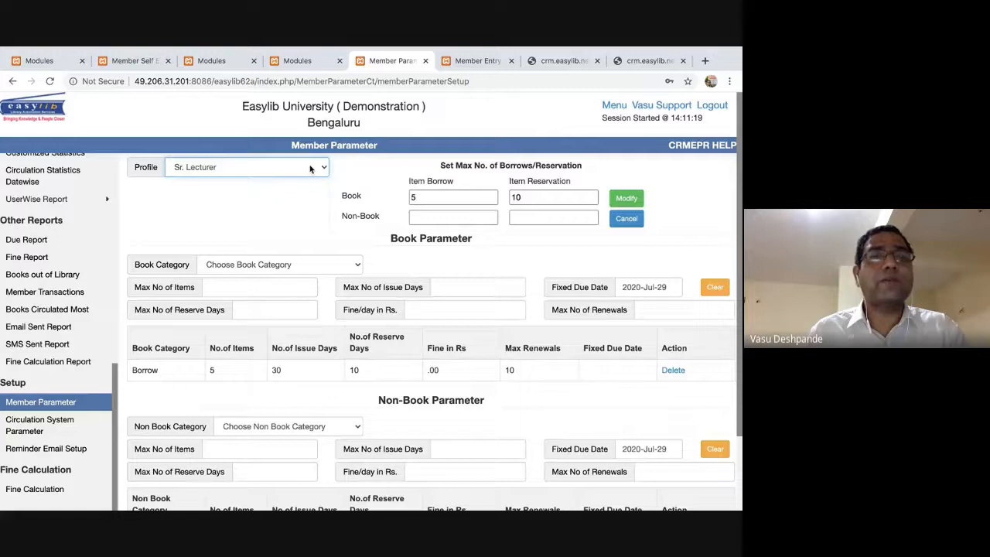
{"action": "key", "text": "s"}
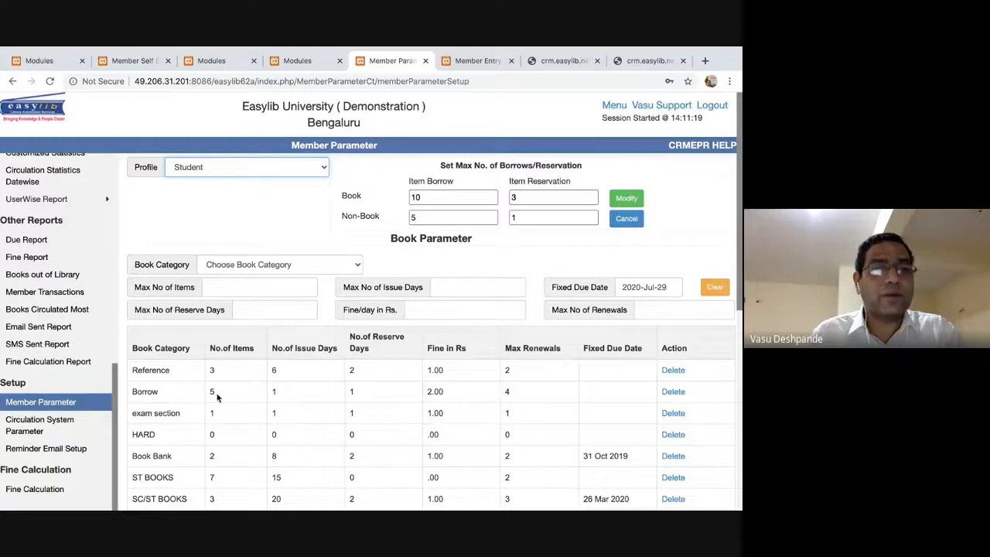
Load the ST BOOKS limits: 7 items, 15 issue days, 2 renewals.
{"action": "scroll", "coordinate": [296, 399], "scroll_direction": "down", "scroll_amount": 1}
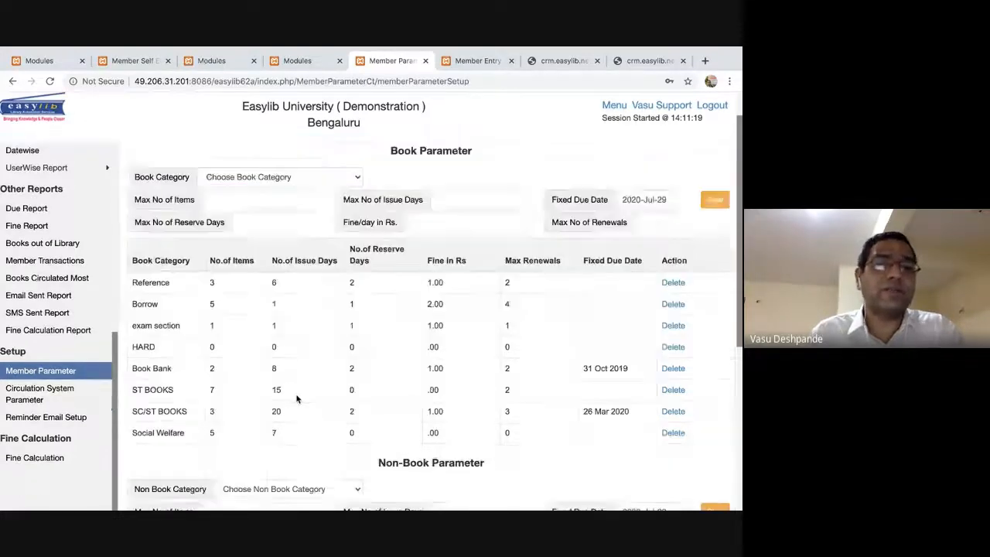
{"action": "left_click_drag", "start_coordinate": [159, 288], "coordinate": [227, 375]}
{"action": "left_click", "coordinate": [326, 388]}
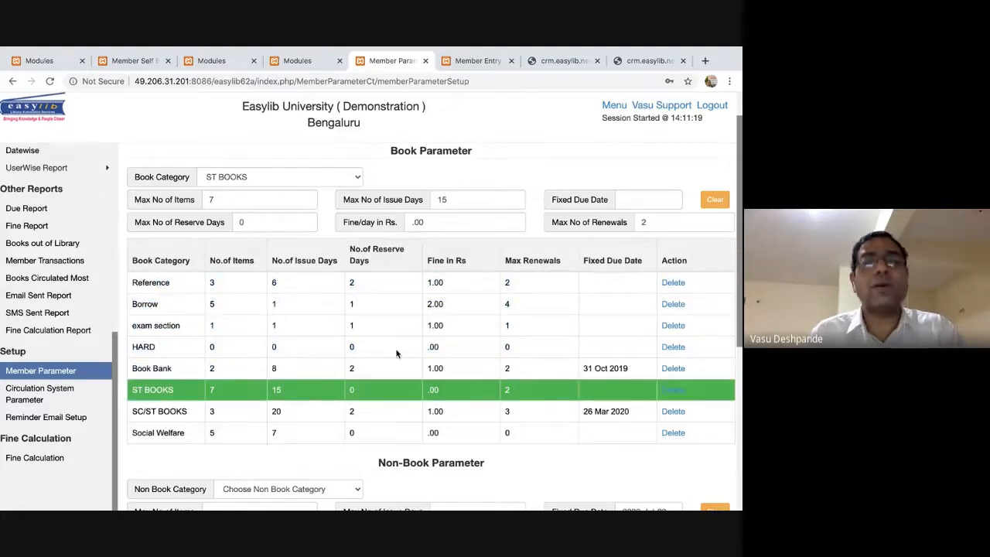
{"action": "scroll", "coordinate": [396, 354], "scroll_direction": "up", "scroll_amount": 1}
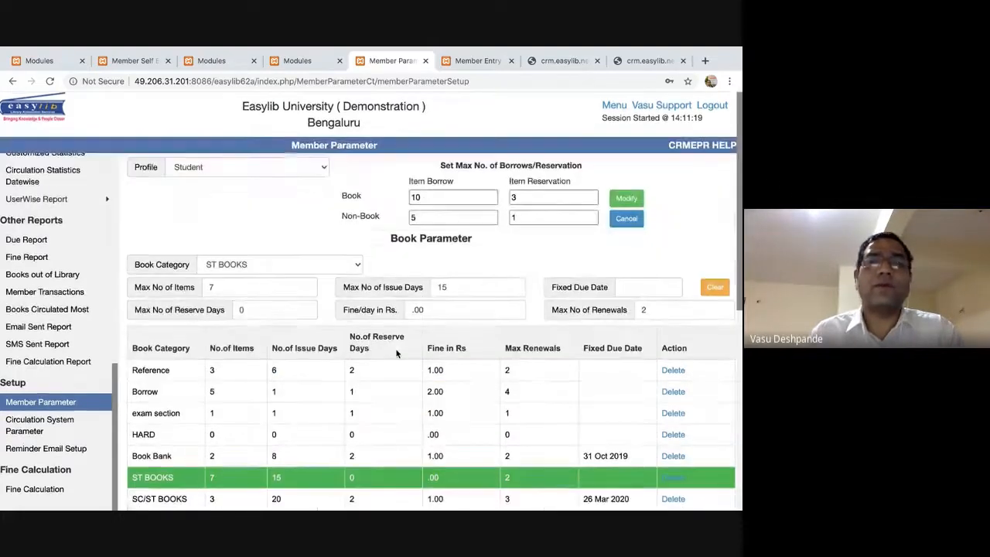
{"action": "scroll", "coordinate": [396, 354], "scroll_direction": "down", "scroll_amount": 1}
{"action": "scroll", "coordinate": [397, 353], "scroll_direction": "up", "scroll_amount": 1}
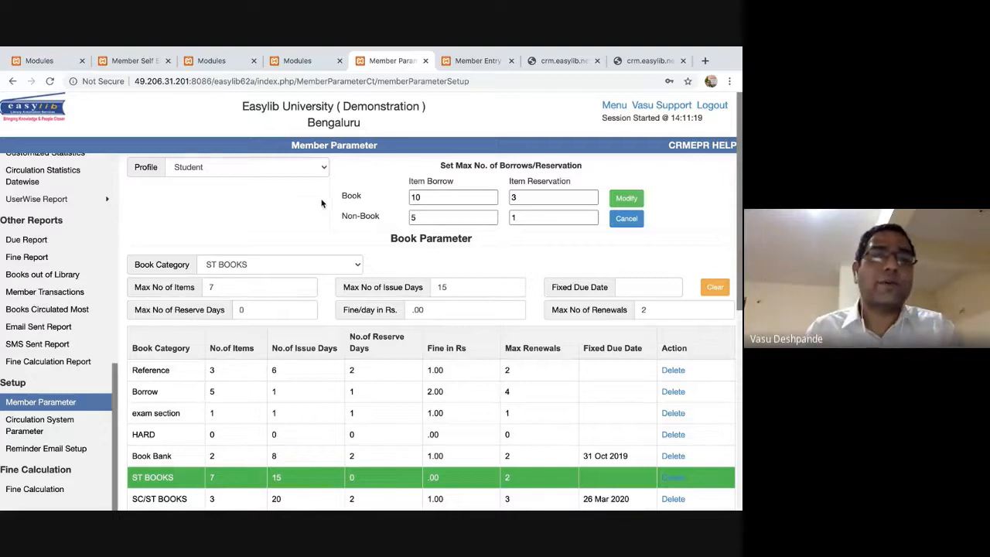
{"action": "left_click", "coordinate": [323, 169]}
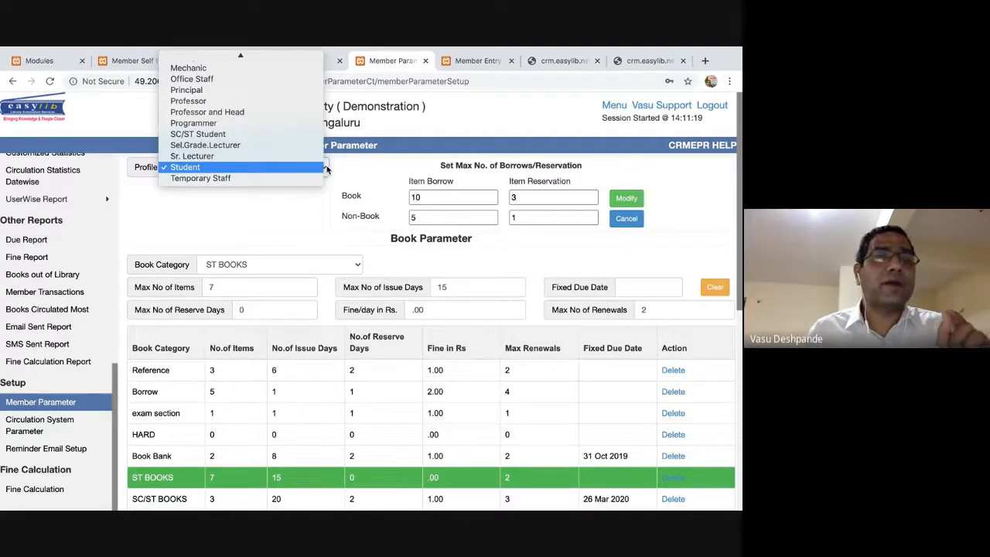
Review the borrowing limits of the Programmer, Professor and Sr. Lecturer profiles.
{"action": "left_click", "coordinate": [295, 112]}
{"action": "key", "text": "p"}
{"action": "key", "text": "p"}
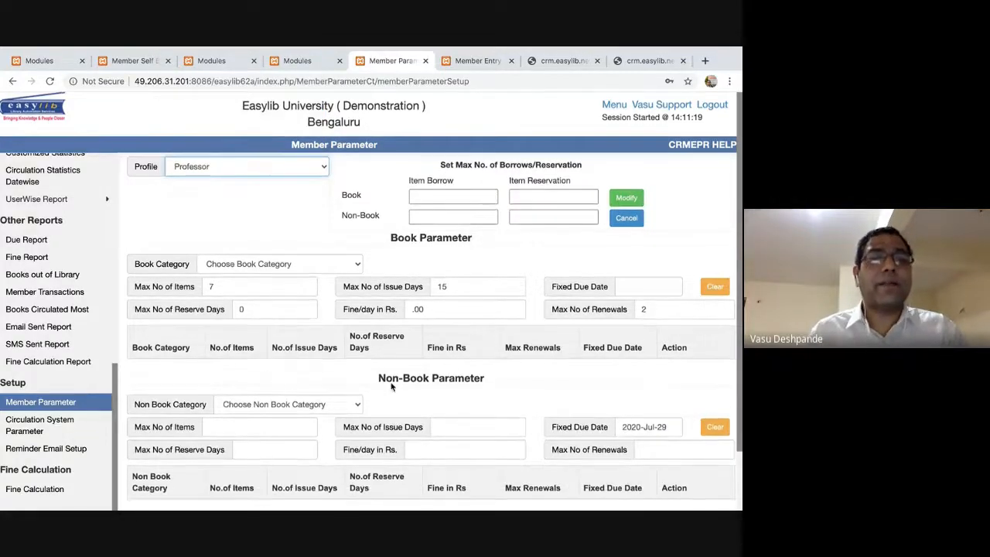
{"action": "scroll", "coordinate": [328, 236], "scroll_direction": "down", "scroll_amount": 2}
{"action": "scroll", "coordinate": [325, 182], "scroll_direction": "up", "scroll_amount": 2}
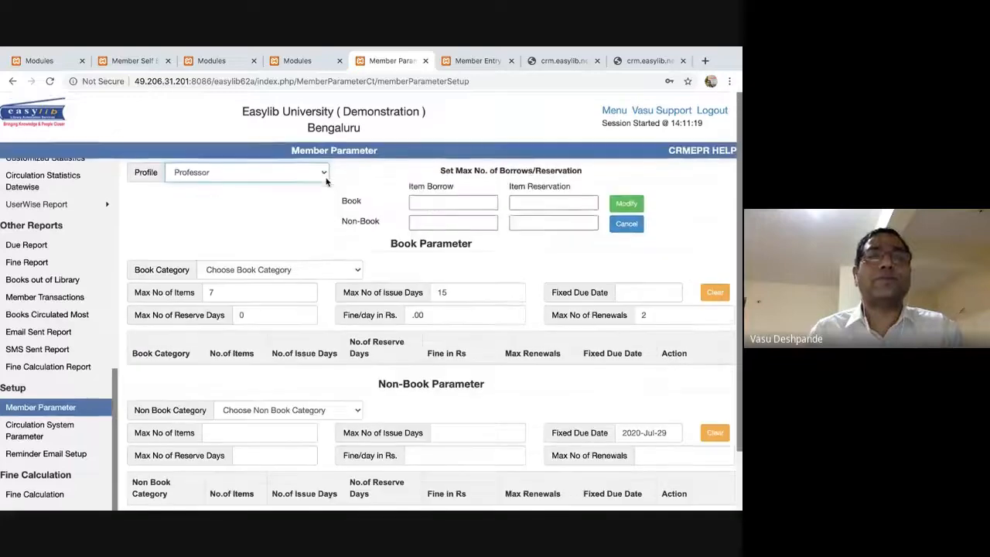
{"action": "left_click", "coordinate": [321, 166]}
{"action": "scroll", "coordinate": [320, 166], "scroll_direction": "down", "scroll_amount": 2}
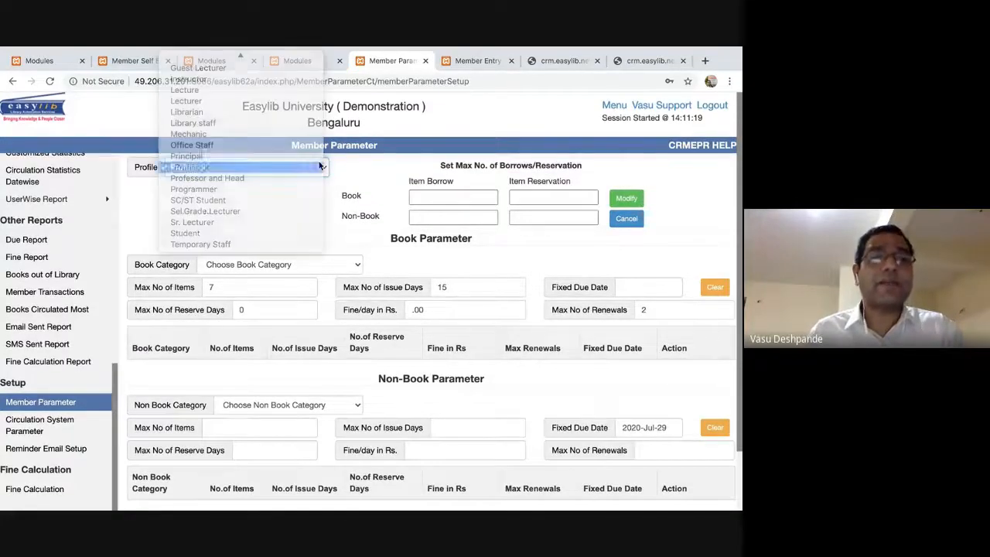
{"action": "left_click", "coordinate": [320, 167]}
Check the SC/ST Student limits (3 items, 365 days), then close Member Parameter for Member Entry.
{"action": "left_click", "coordinate": [320, 166]}
{"action": "left_click", "coordinate": [320, 166]}
{"action": "key", "text": "Up"}
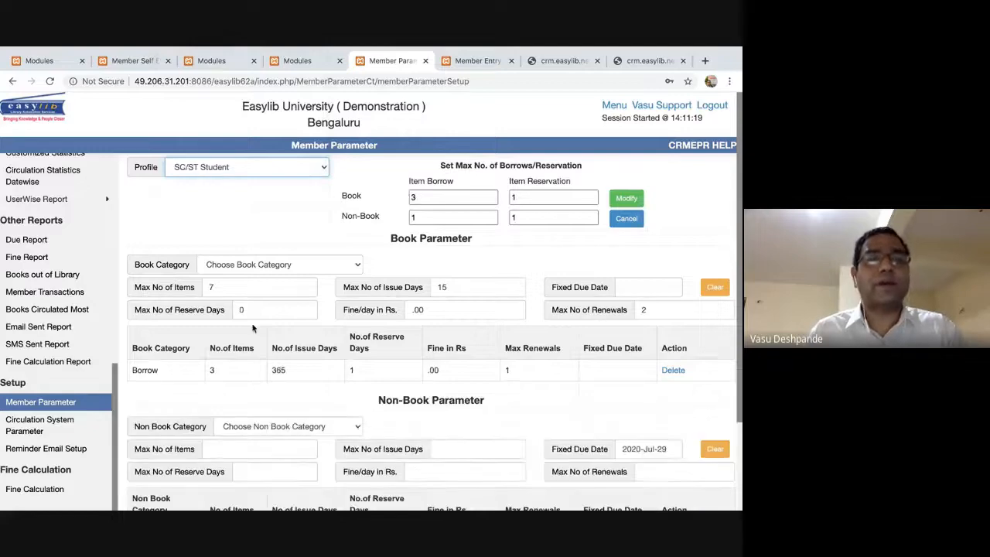
{"action": "scroll", "coordinate": [252, 328], "scroll_direction": "down", "scroll_amount": 3}
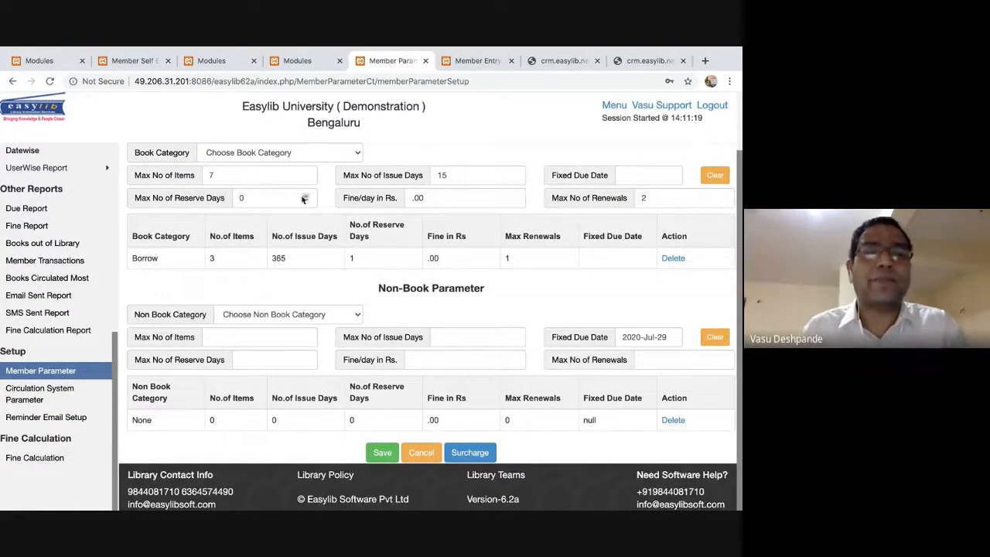
{"action": "scroll", "coordinate": [358, 224], "scroll_direction": "up", "scroll_amount": 3}
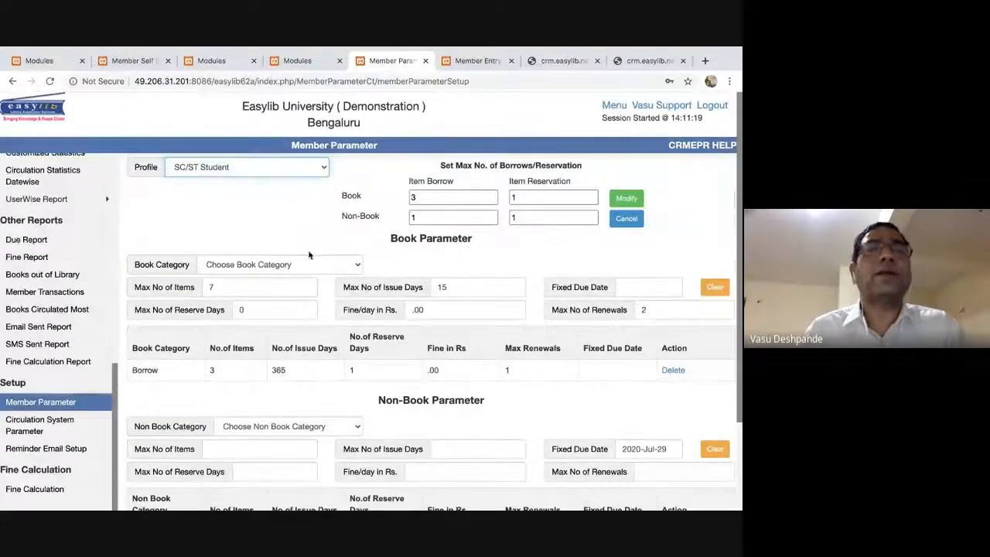
{"action": "left_click", "coordinate": [425, 60]}
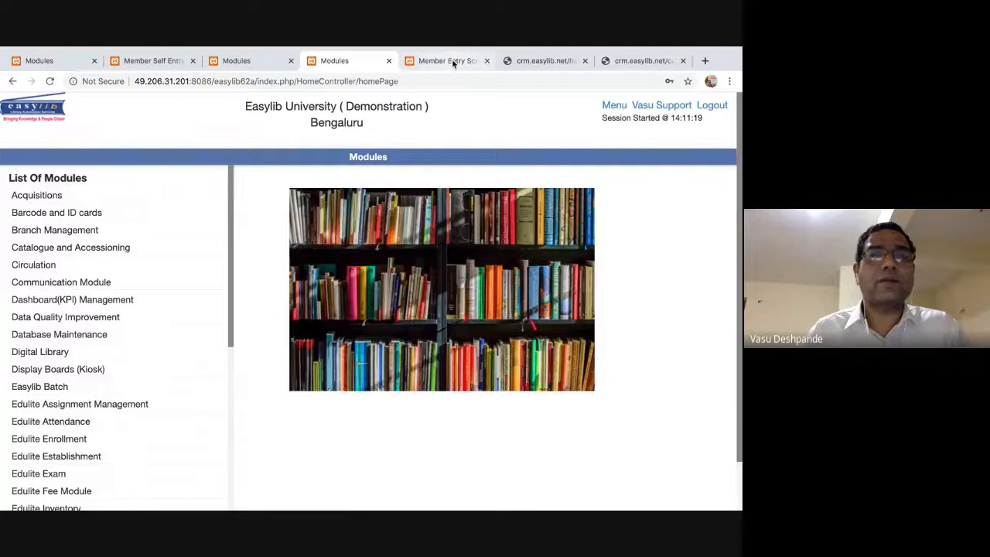
{"action": "left_click", "coordinate": [447, 61]}
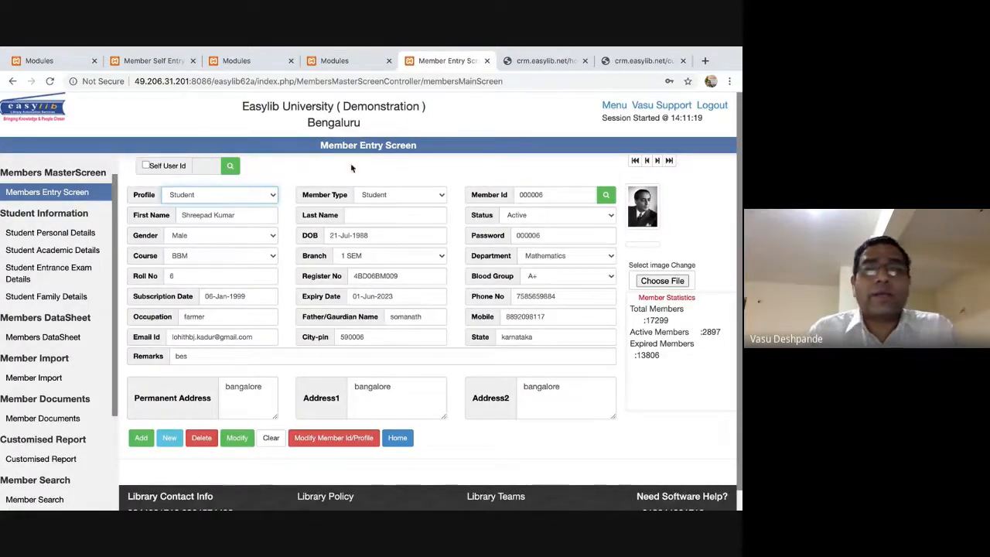
Look over the member profile and member type dropdown choices.
{"action": "left_click", "coordinate": [253, 200]}
{"action": "left_click", "coordinate": [381, 194]}
{"action": "left_click", "coordinate": [380, 194]}
{"action": "left_click", "coordinate": [381, 194]}
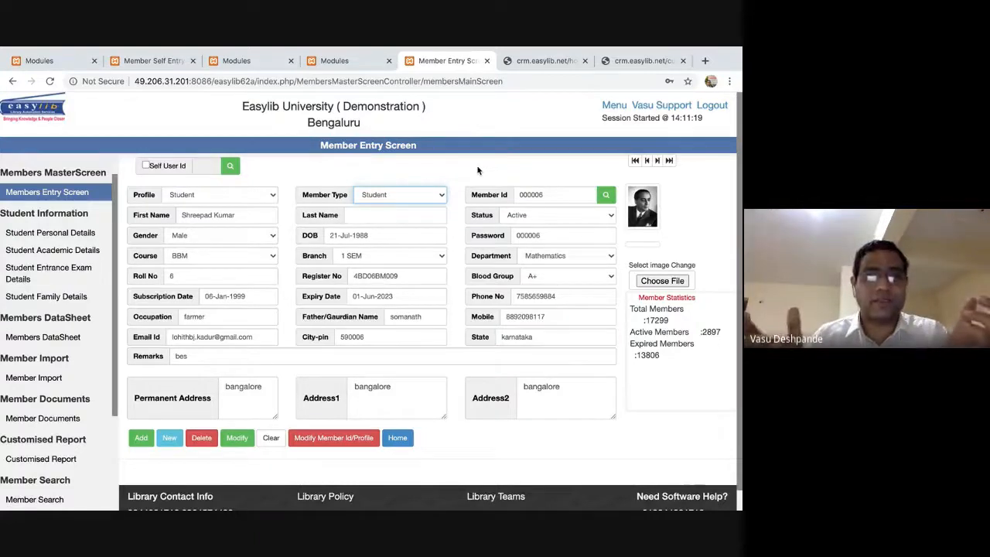
Load another member's record by editing the Member Id and searching.
{"action": "left_click", "coordinate": [551, 196]}
{"action": "key", "text": "BackSpace"}
{"action": "key", "text": "BackSpace"}
{"action": "key", "text": "BackSpace"}
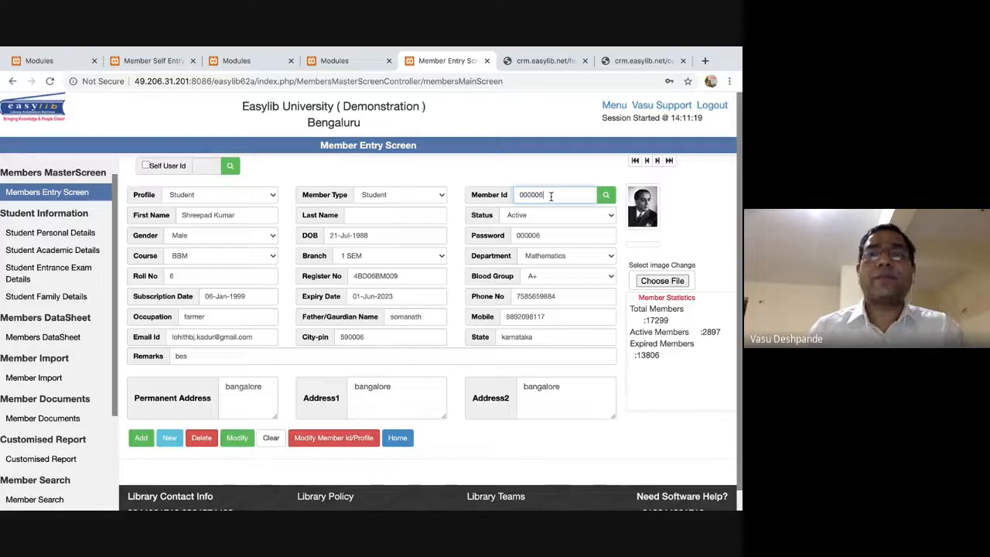
{"action": "type", "text": "100"}
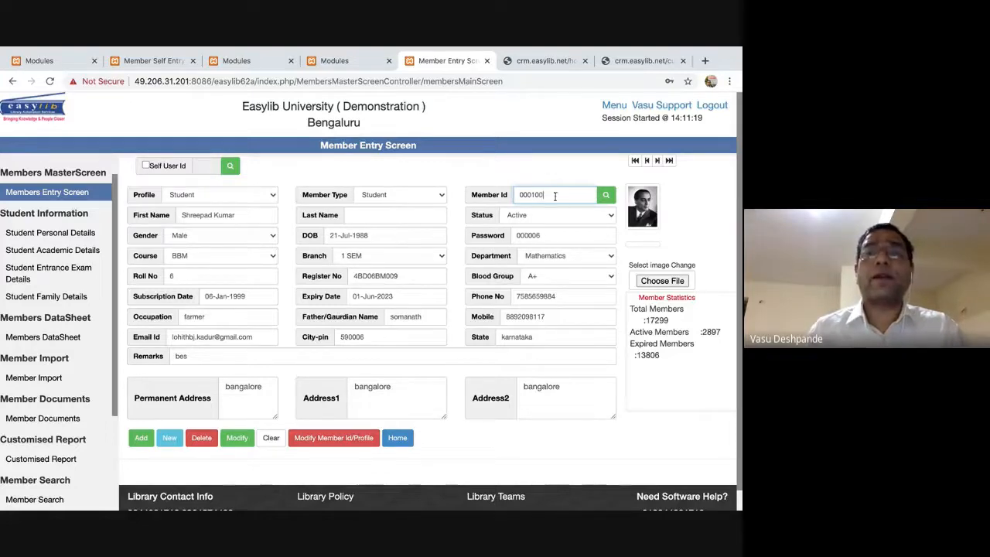
{"action": "left_click", "coordinate": [607, 198]}
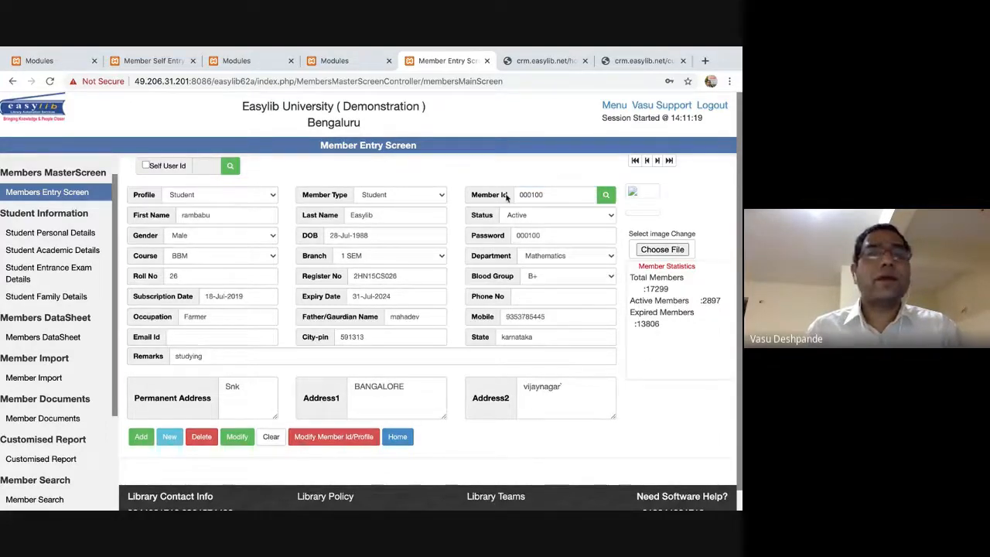
Retype the member's first name with a capital letter and save the record.
{"action": "double_click", "coordinate": [241, 214]}
{"action": "type", "text": "Rambabu"}
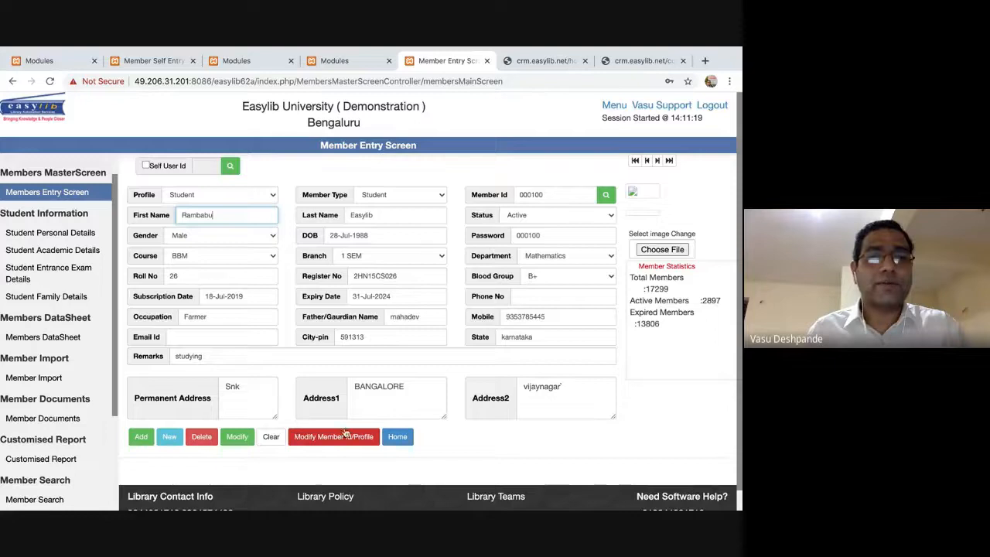
{"action": "left_click", "coordinate": [237, 438]}
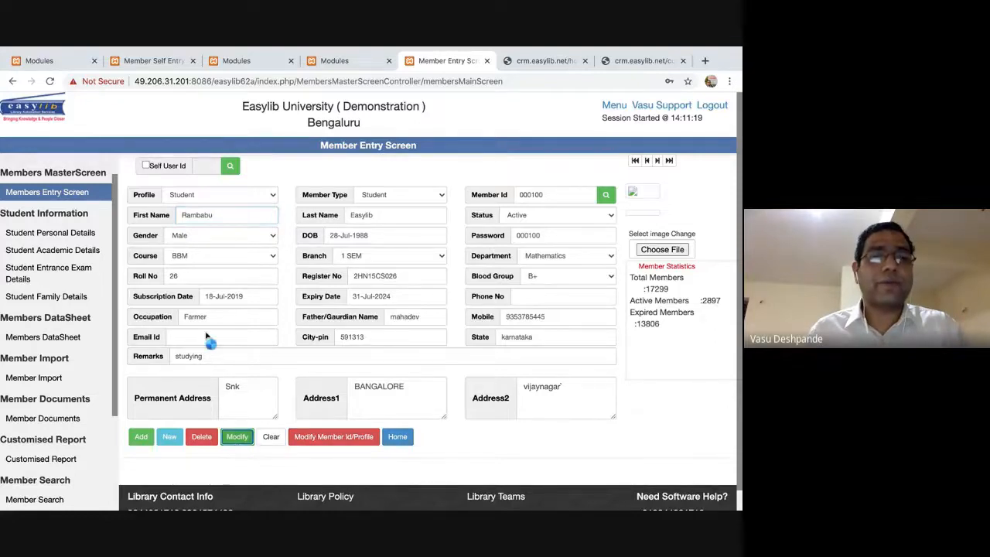
{"action": "left_click", "coordinate": [428, 339]}
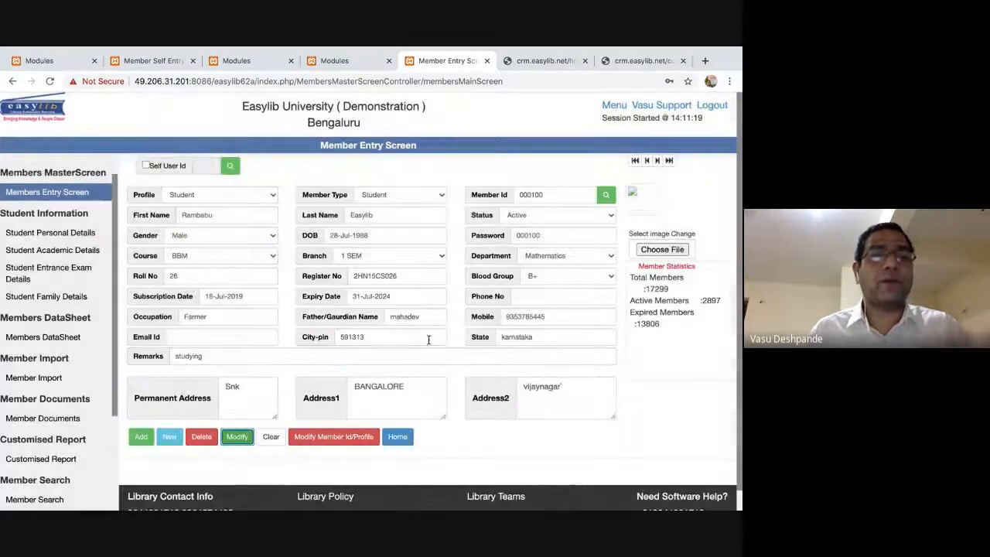
{"action": "left_click", "coordinate": [335, 438]}
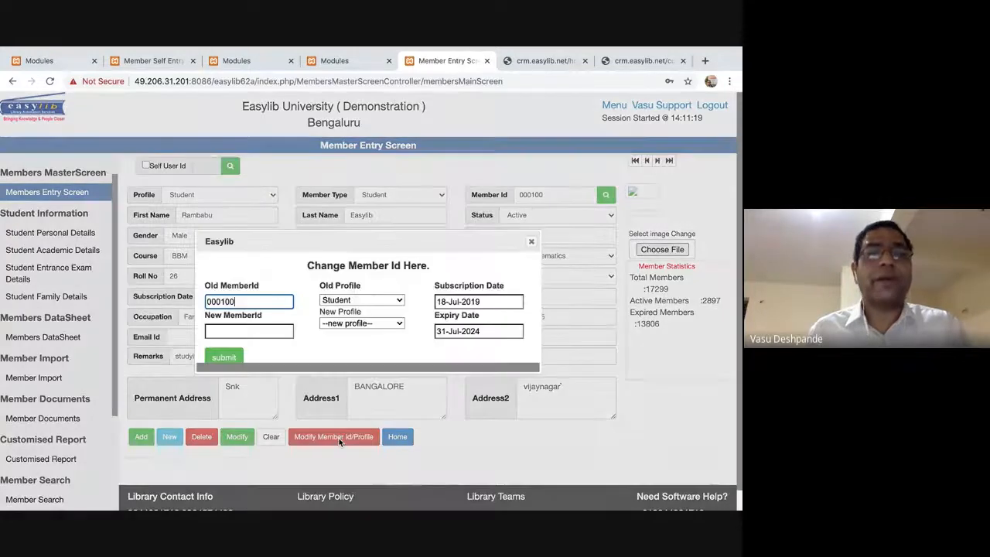
Assign the member a new member ID, keeping the Student profile, and confirm the change.
{"action": "left_click", "coordinate": [249, 332]}
{"action": "type", "text": "XYZ108"}
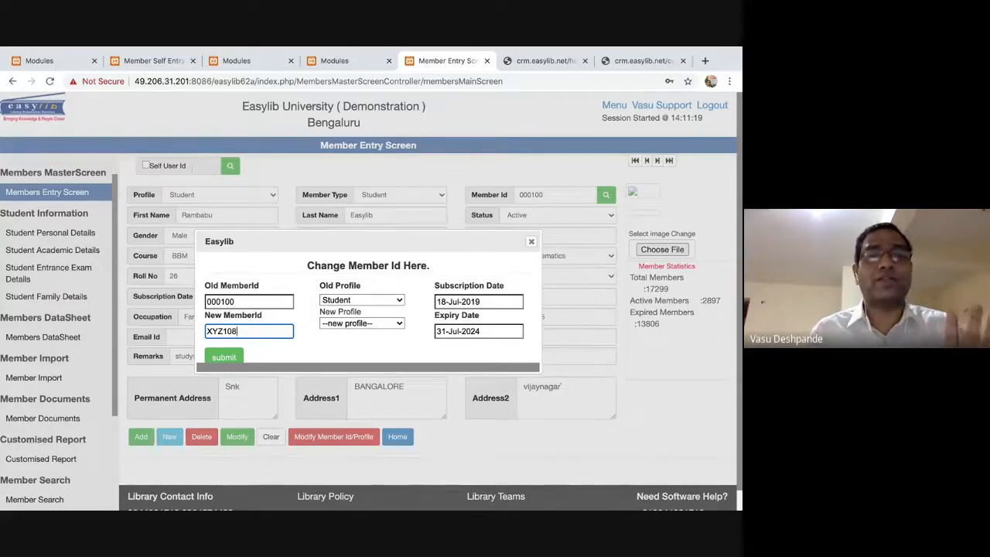
{"action": "left_click", "coordinate": [384, 324]}
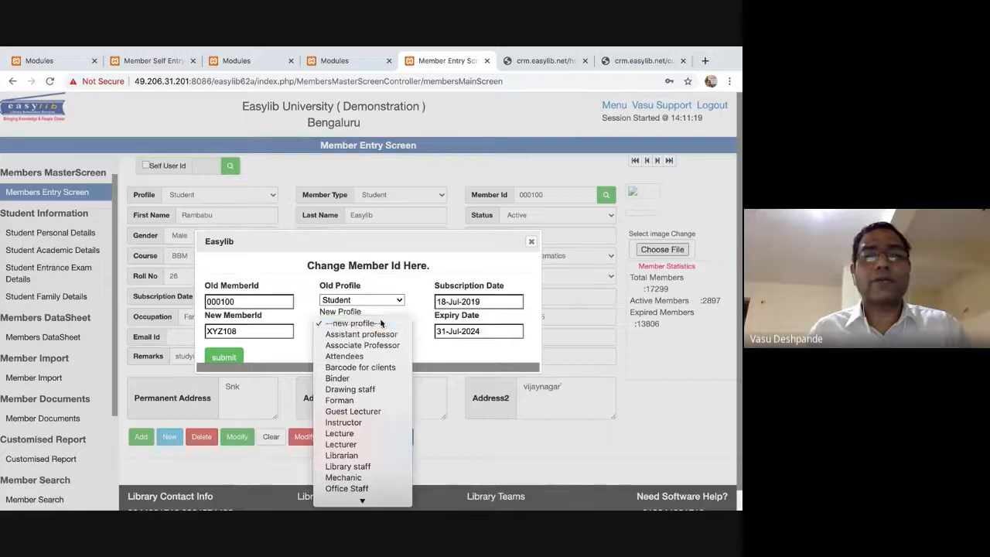
{"action": "left_click", "coordinate": [364, 495]}
{"action": "key", "text": "Up"}
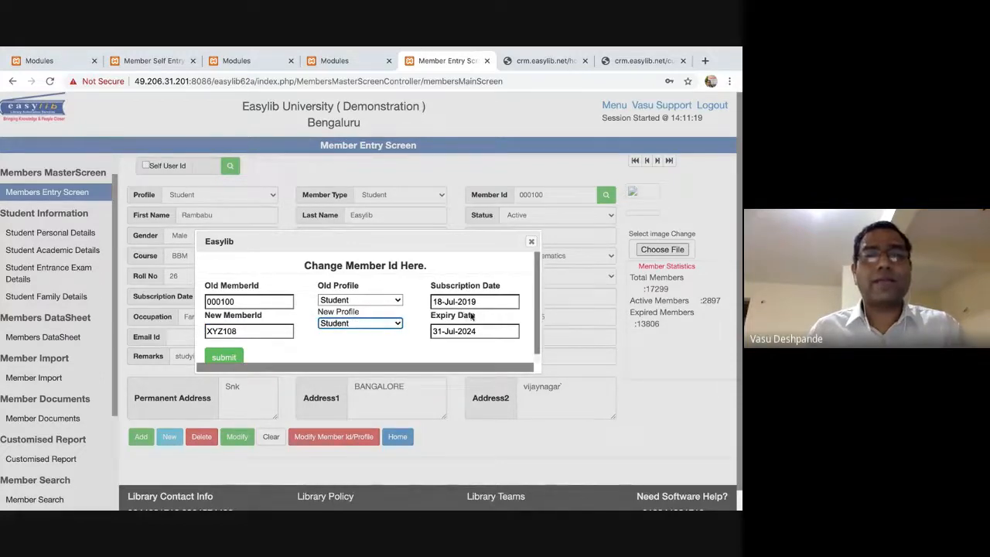
{"action": "left_click", "coordinate": [223, 356]}
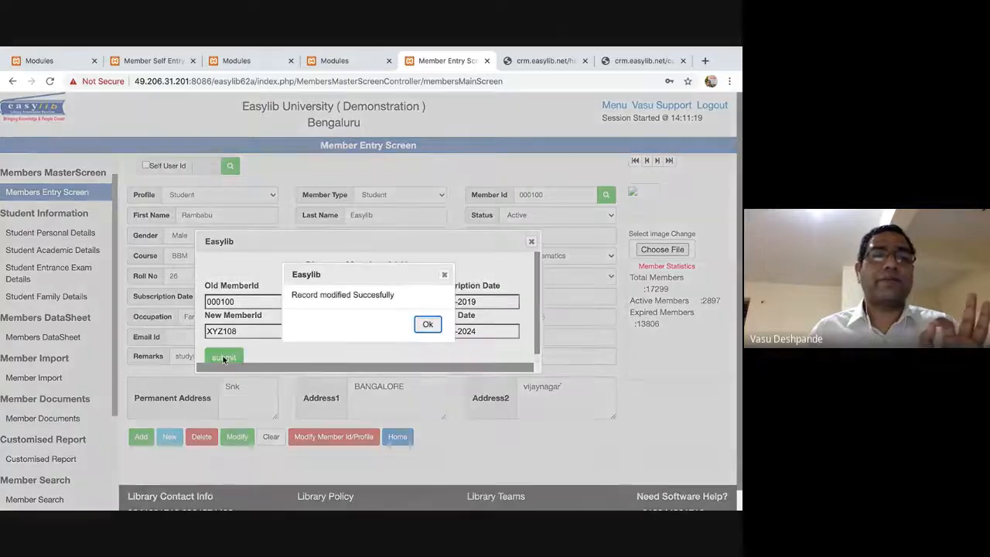
{"action": "left_click", "coordinate": [426, 324]}
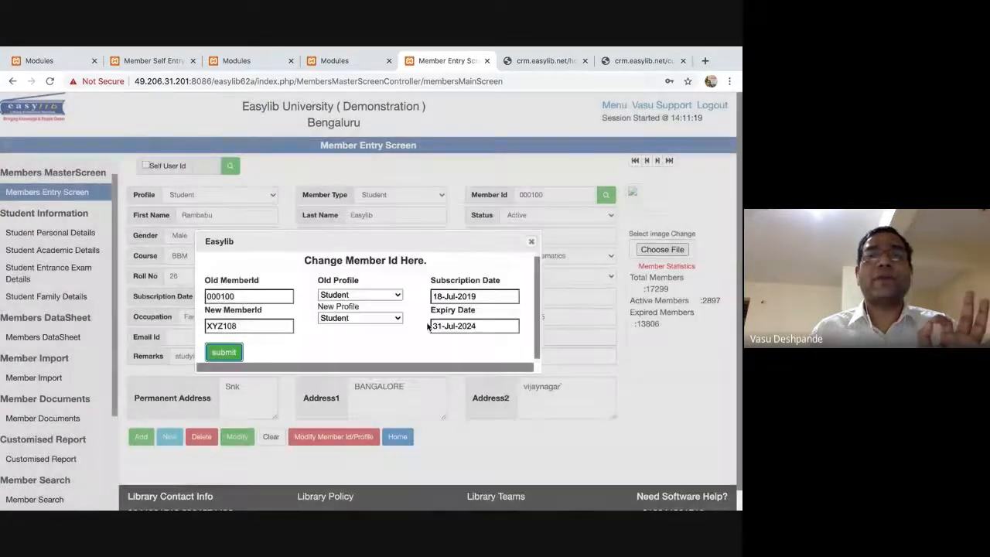
{"action": "left_click", "coordinate": [530, 243]}
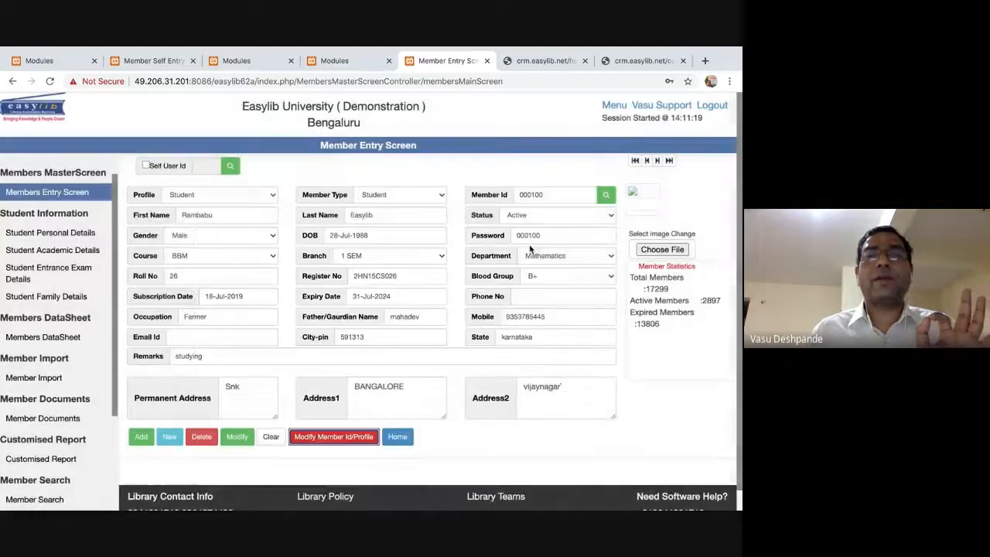
Step through member records, then search for the record under its new member ID.
{"action": "left_click", "coordinate": [648, 161]}
{"action": "left_click", "coordinate": [658, 161]}
{"action": "left_click", "coordinate": [658, 161]}
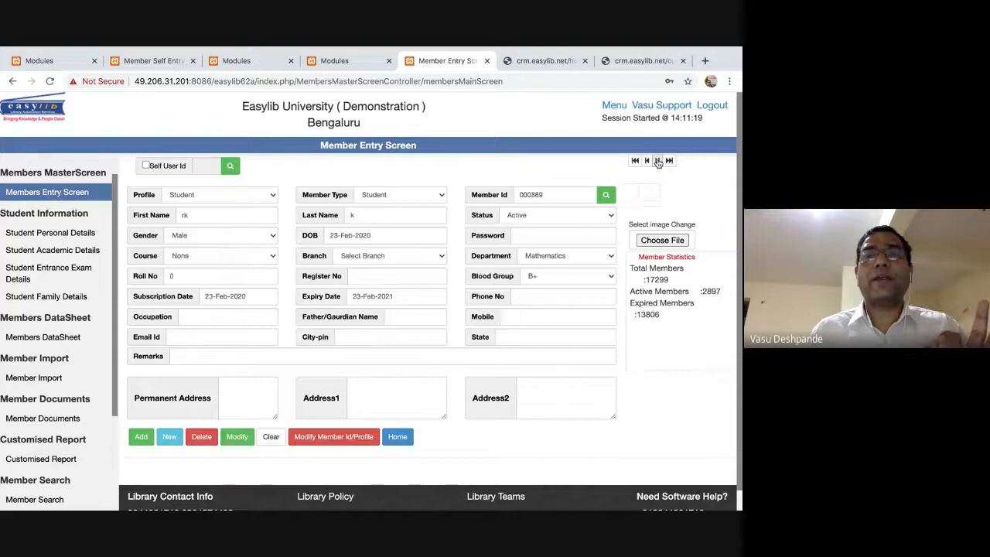
{"action": "double_click", "coordinate": [554, 192]}
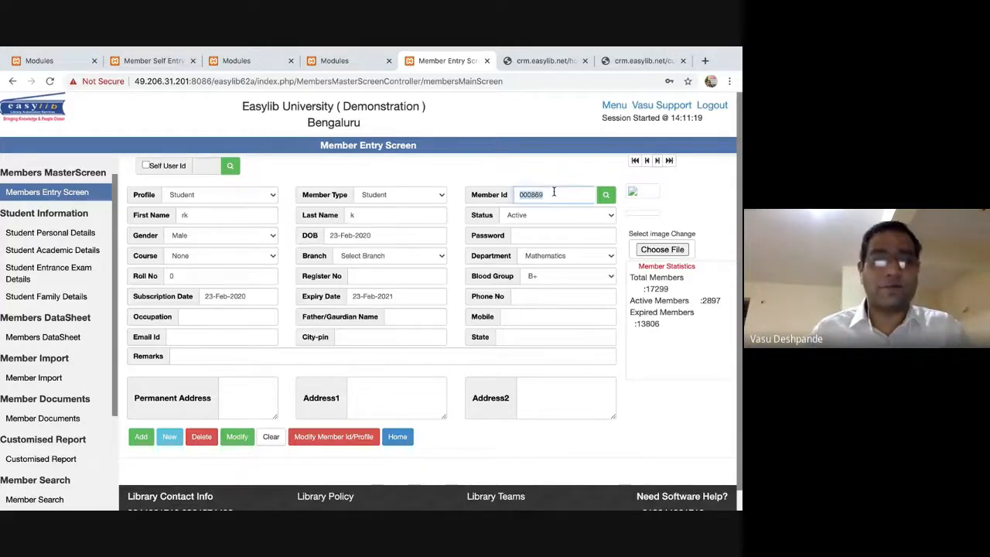
{"action": "type", "text": "XYZ108"}
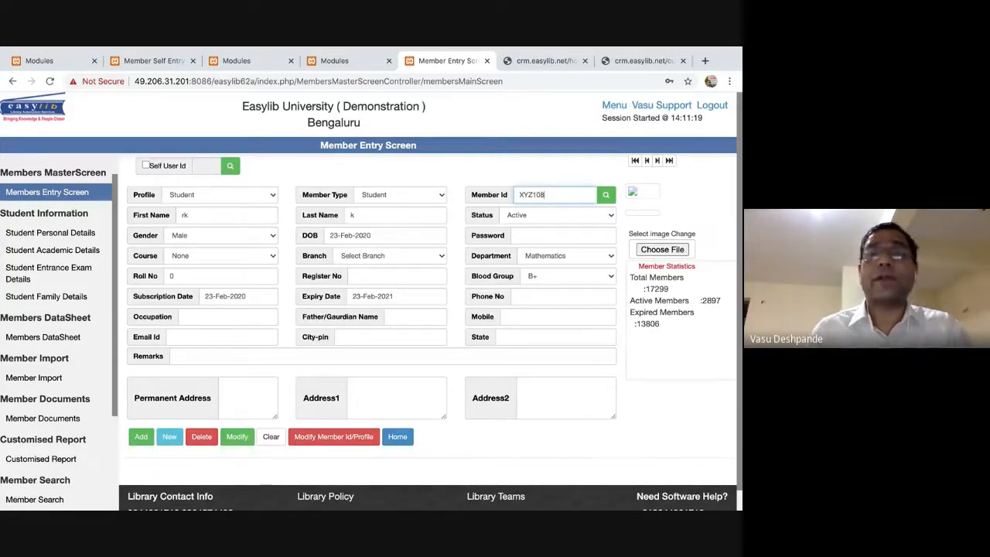
{"action": "left_click", "coordinate": [607, 195]}
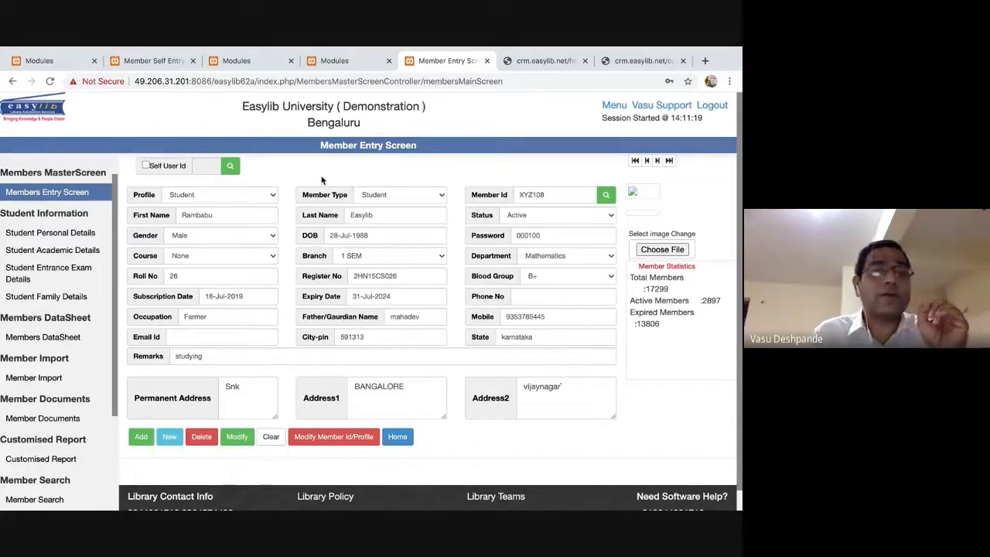
{"action": "double_click", "coordinate": [556, 195]}
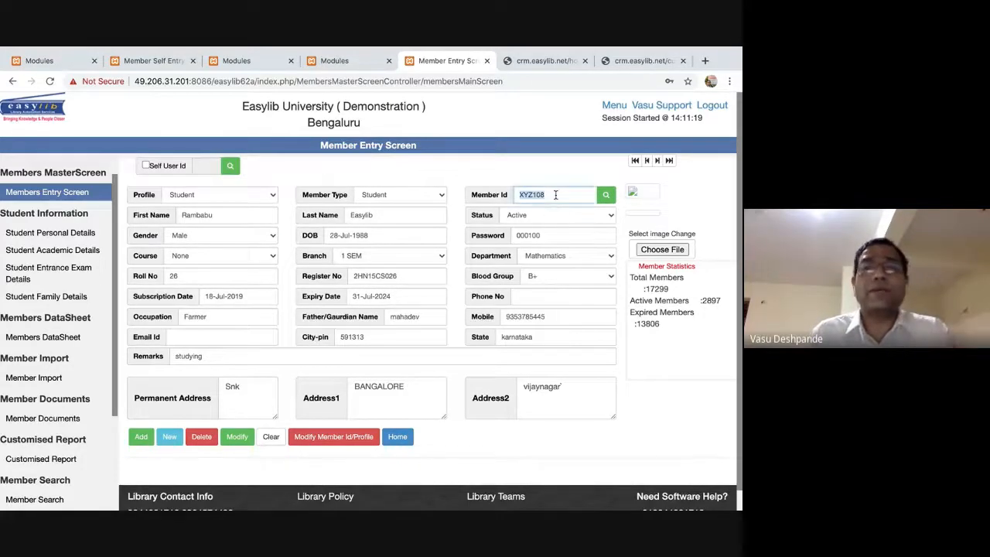
{"action": "type", "text": "000100"}
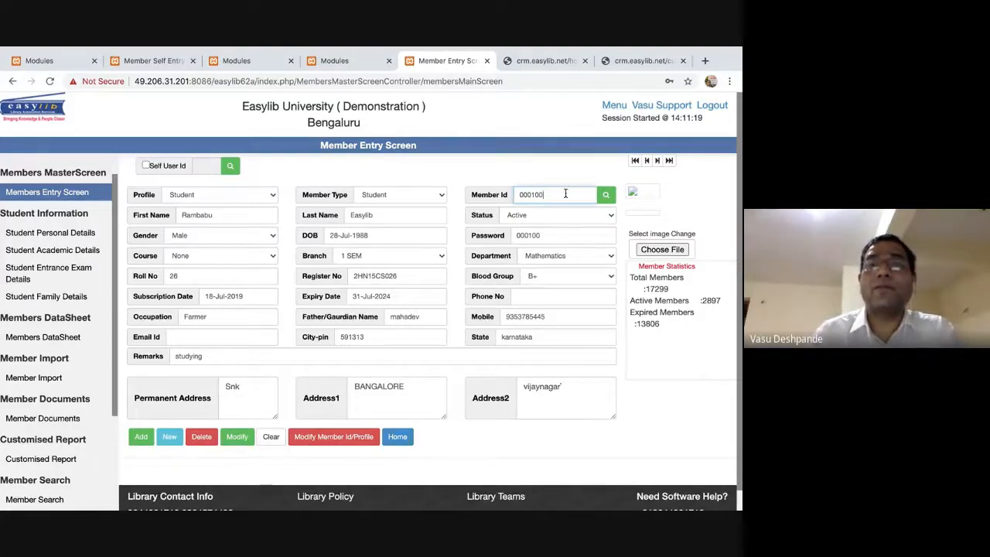
{"action": "left_click", "coordinate": [605, 195]}
{"action": "left_click", "coordinate": [428, 324]}
{"action": "left_click", "coordinate": [541, 195]}
{"action": "key", "text": "BackSpace"}
{"action": "type", "text": "0"}
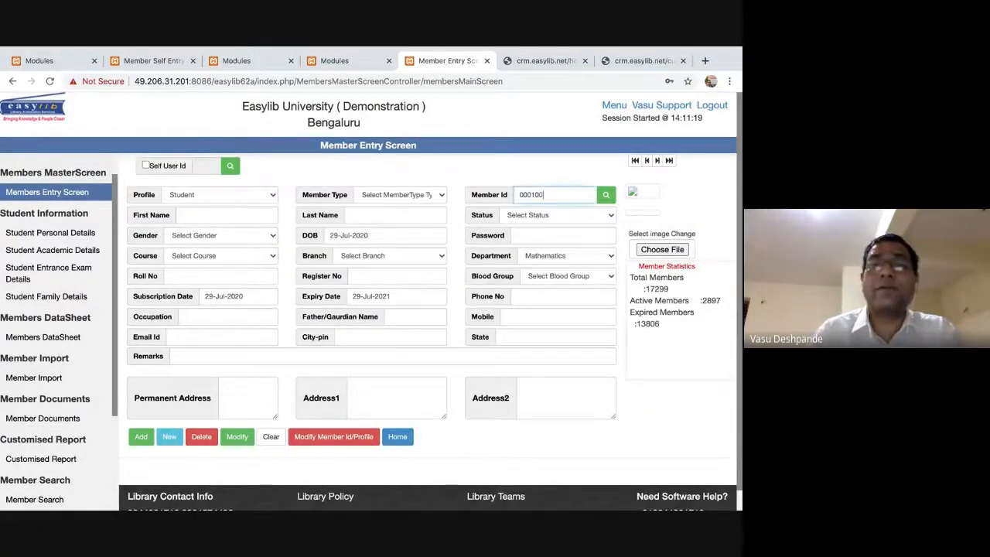
{"action": "left_click", "coordinate": [607, 195]}
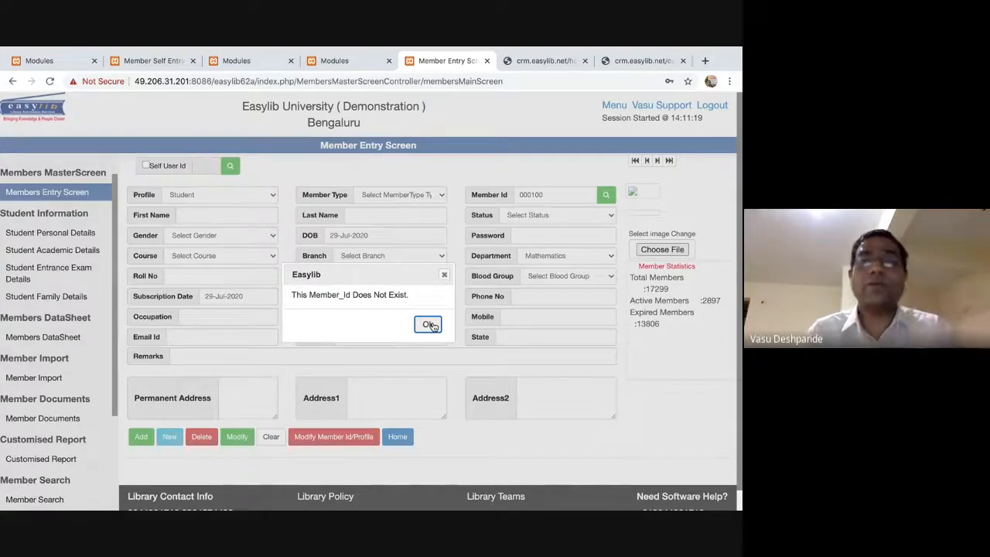
{"action": "left_click", "coordinate": [429, 325]}
{"action": "double_click", "coordinate": [553, 194]}
{"action": "type", "text": "XYZ108"}
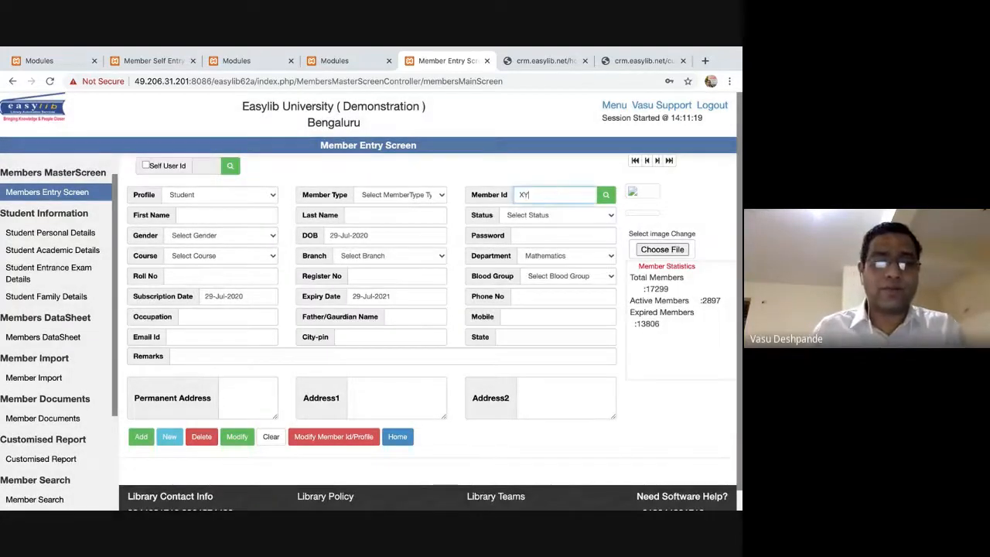
{"action": "left_click", "coordinate": [606, 194]}
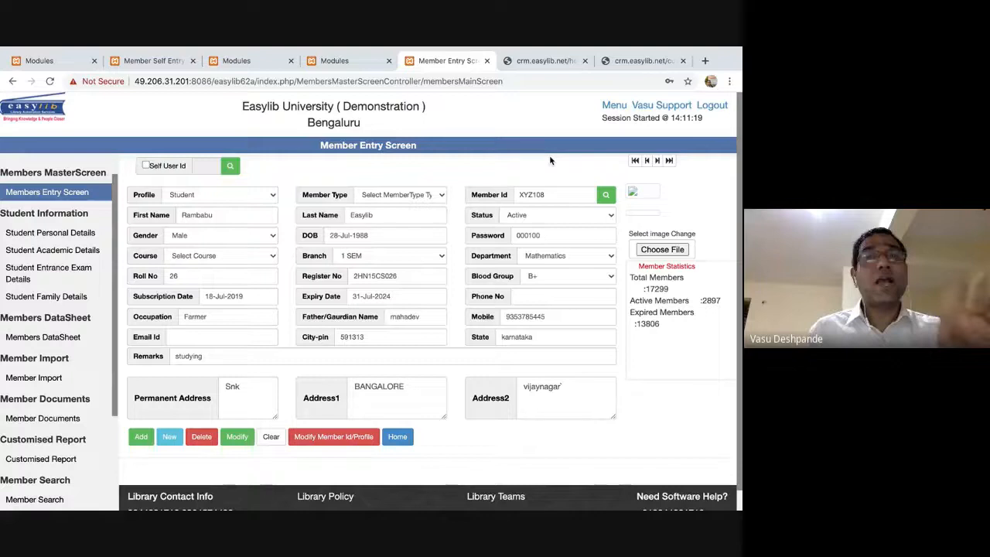
{"action": "double_click", "coordinate": [534, 239]}
{"action": "left_click", "coordinate": [544, 236]}
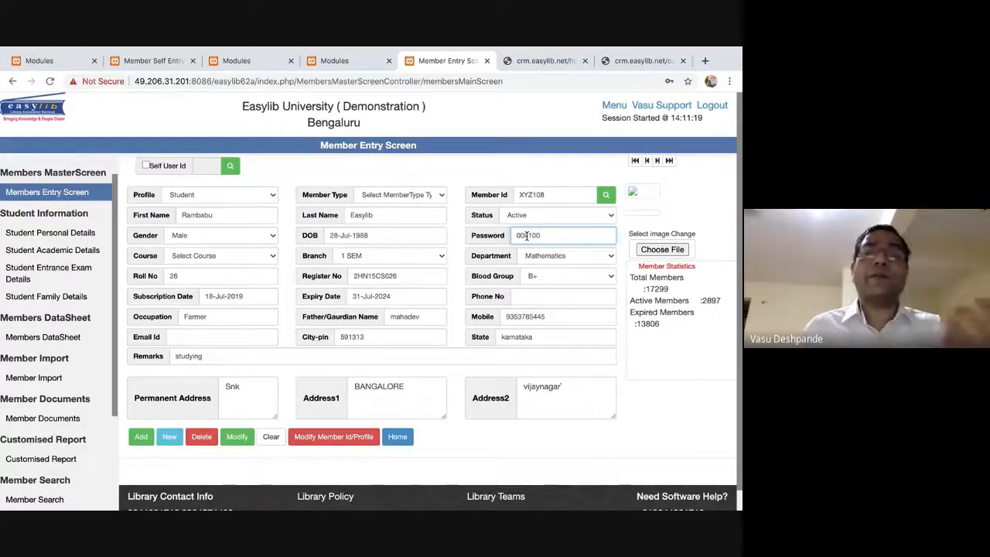
{"action": "double_click", "coordinate": [527, 237]}
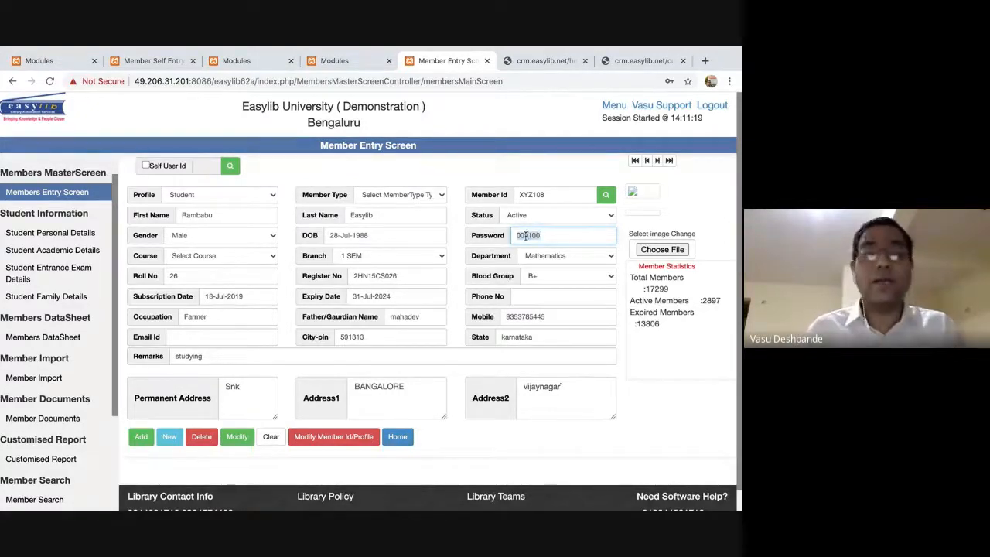
{"action": "left_click", "coordinate": [310, 418]}
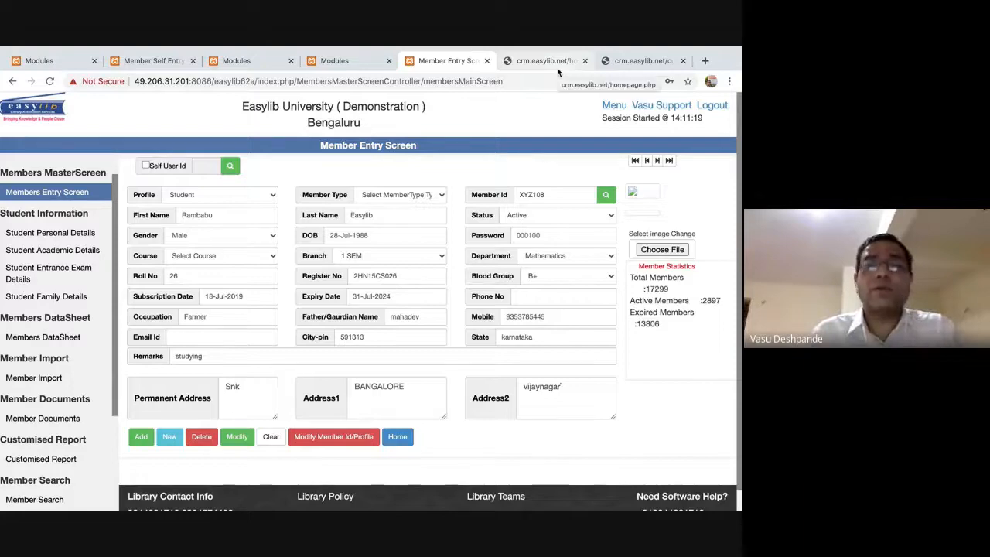
{"action": "key", "text": "super+Tab"}
Log out and sign back in with the member's username and password as a library user.
{"action": "left_click", "coordinate": [712, 96]}
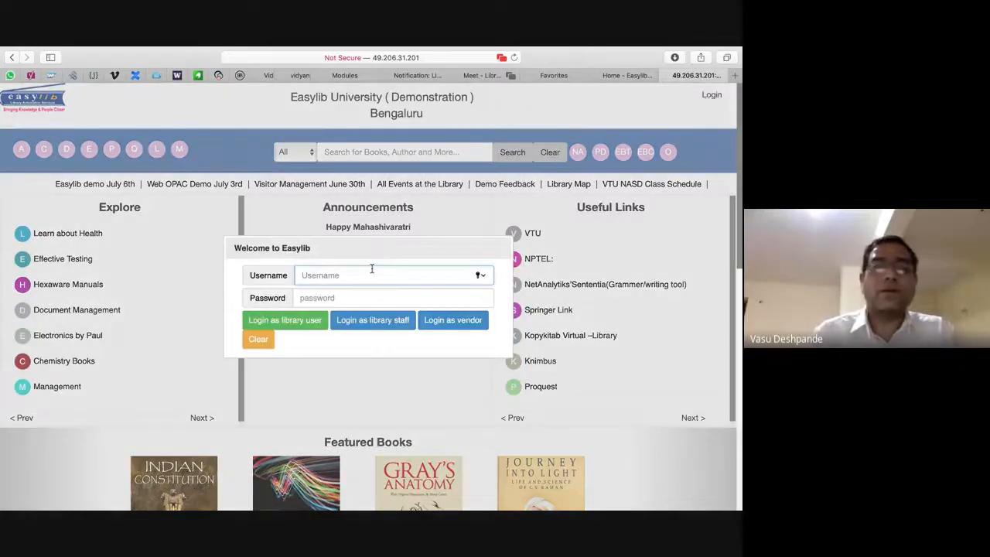
{"action": "type", "text": "000006"}
{"action": "key", "text": "Tab"}
{"action": "type", "text": "******"}
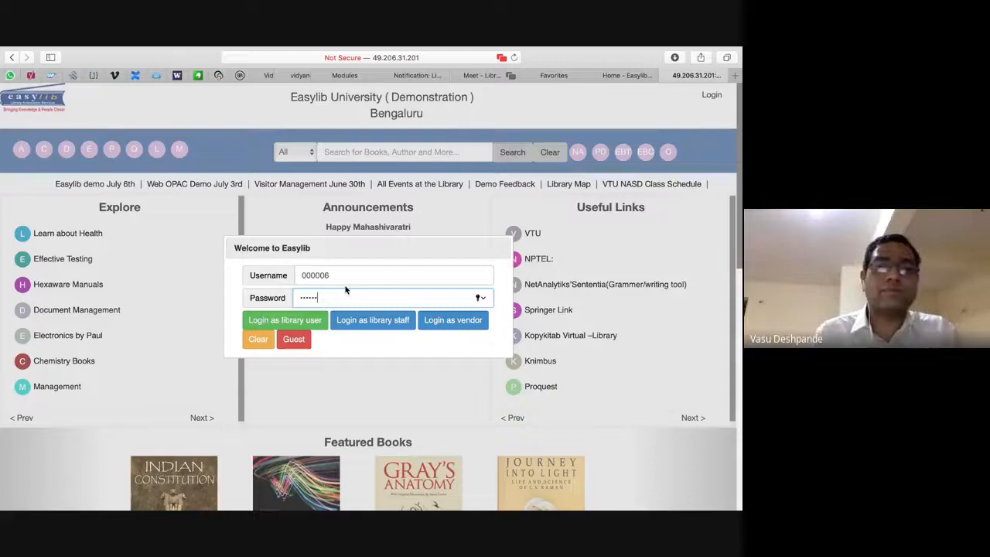
{"action": "left_click", "coordinate": [285, 320]}
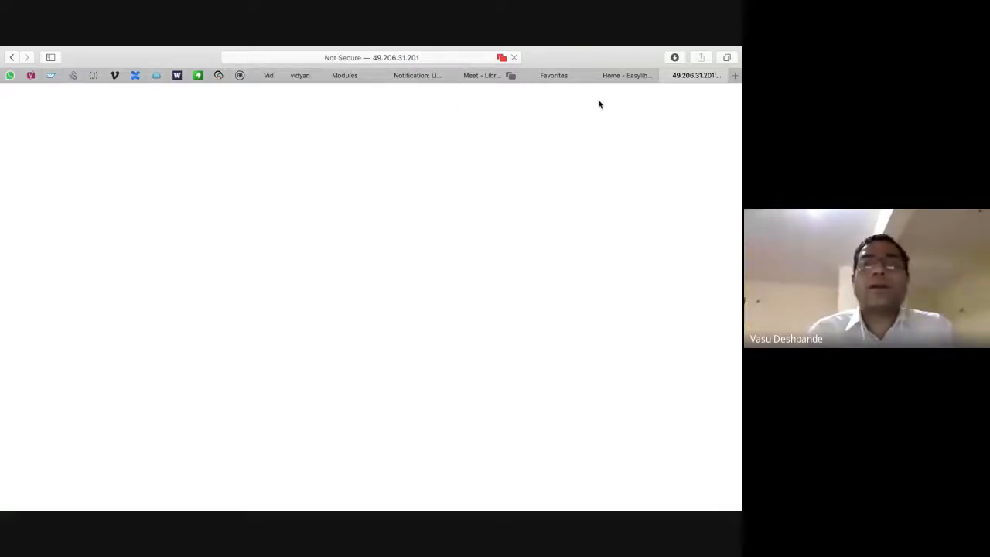
View the member's My Details, Change Personal Data and Change Password pages.
{"action": "left_click", "coordinate": [654, 75]}
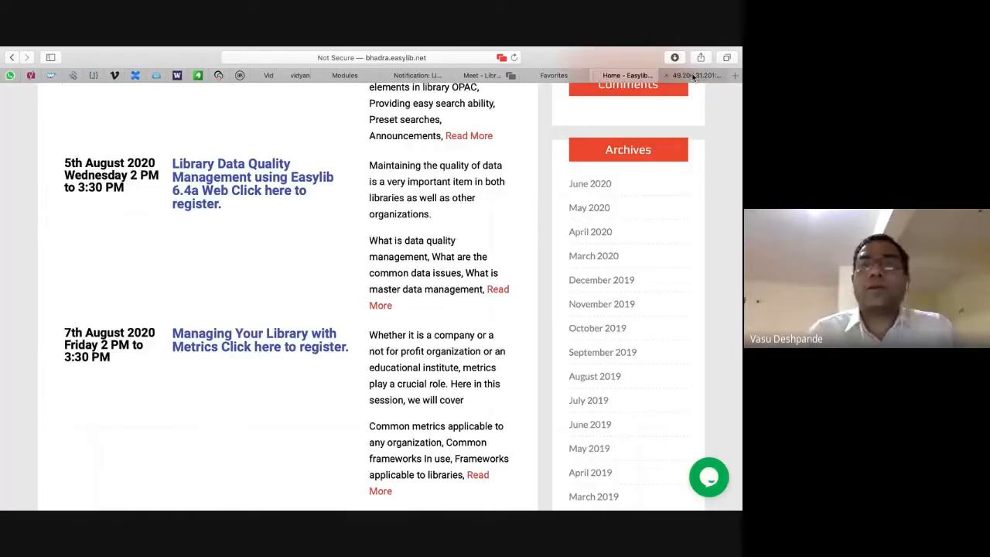
{"action": "left_click", "coordinate": [694, 75]}
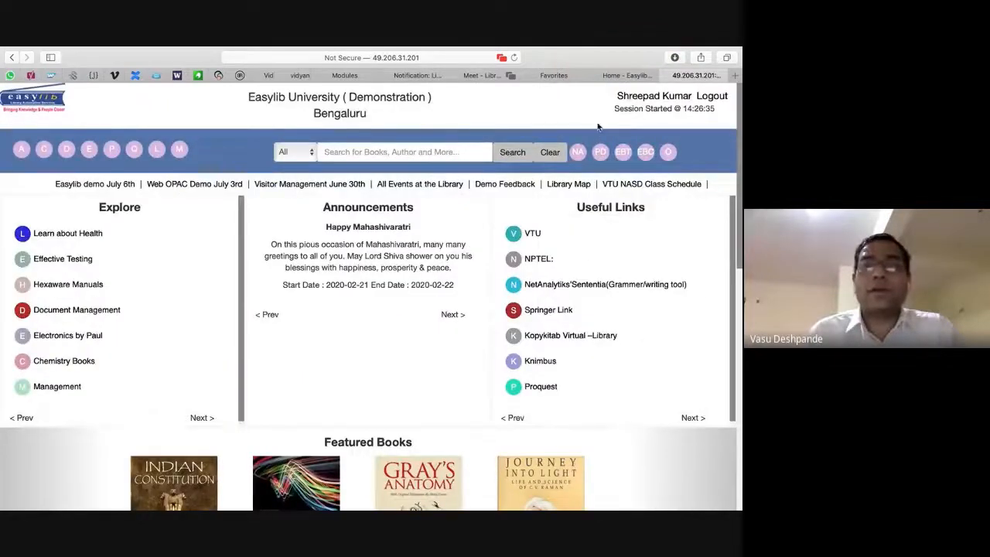
{"action": "left_click", "coordinate": [652, 96]}
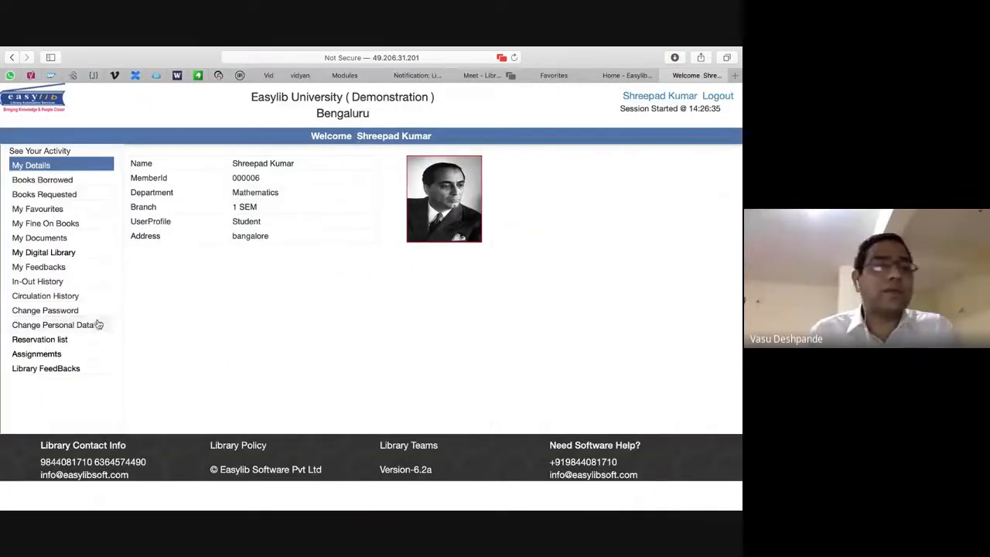
{"action": "left_click", "coordinate": [60, 325]}
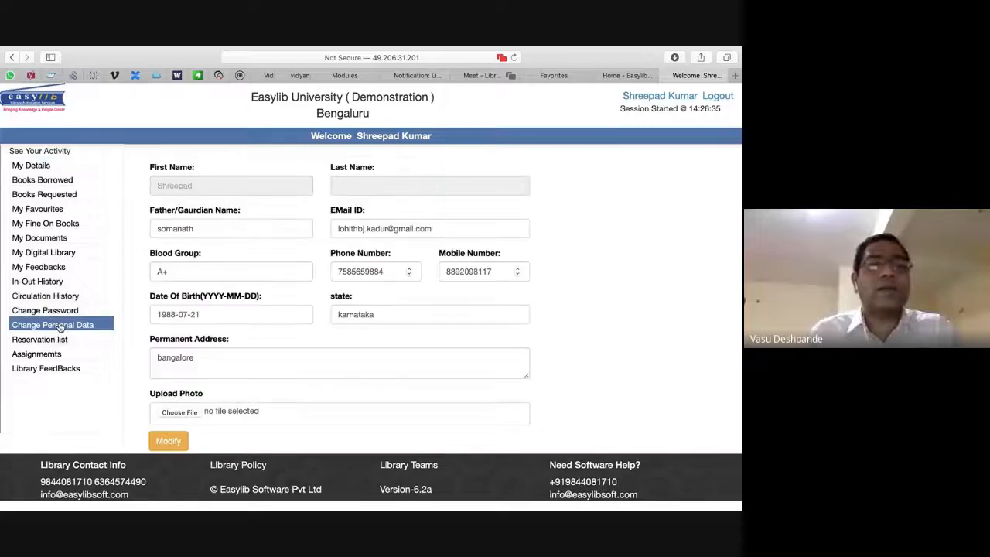
{"action": "scroll", "coordinate": [310, 354], "scroll_direction": "down", "scroll_amount": 1}
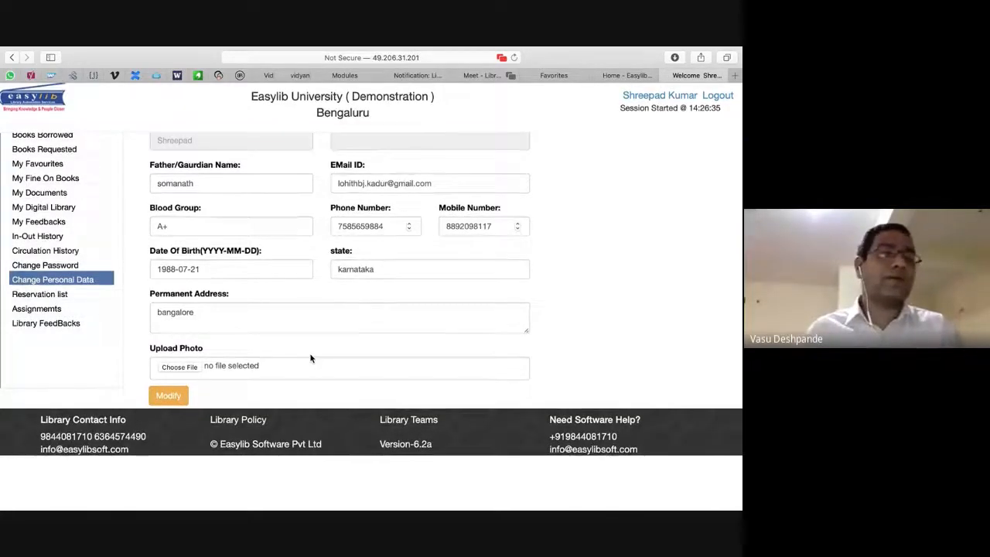
{"action": "scroll", "coordinate": [309, 355], "scroll_direction": "up", "scroll_amount": 1}
{"action": "left_click", "coordinate": [70, 308]}
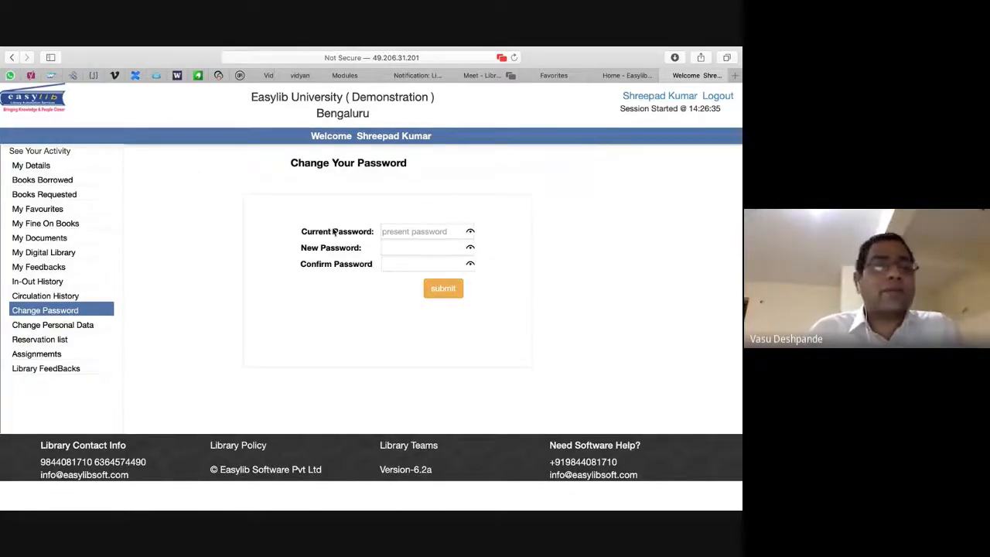
Browse the member's profile, borrowed, requested and favourite books, fines, documents and digital library.
{"action": "left_click", "coordinate": [29, 165]}
{"action": "left_click", "coordinate": [40, 179]}
{"action": "left_click", "coordinate": [47, 195]}
{"action": "left_click", "coordinate": [45, 209]}
{"action": "left_click", "coordinate": [48, 223]}
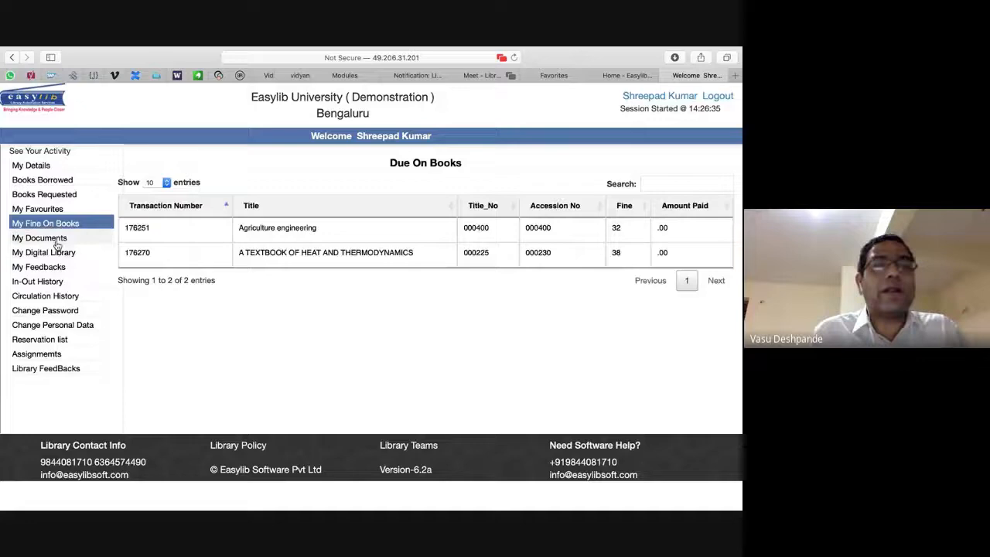
{"action": "left_click", "coordinate": [54, 239]}
{"action": "left_click", "coordinate": [65, 253]}
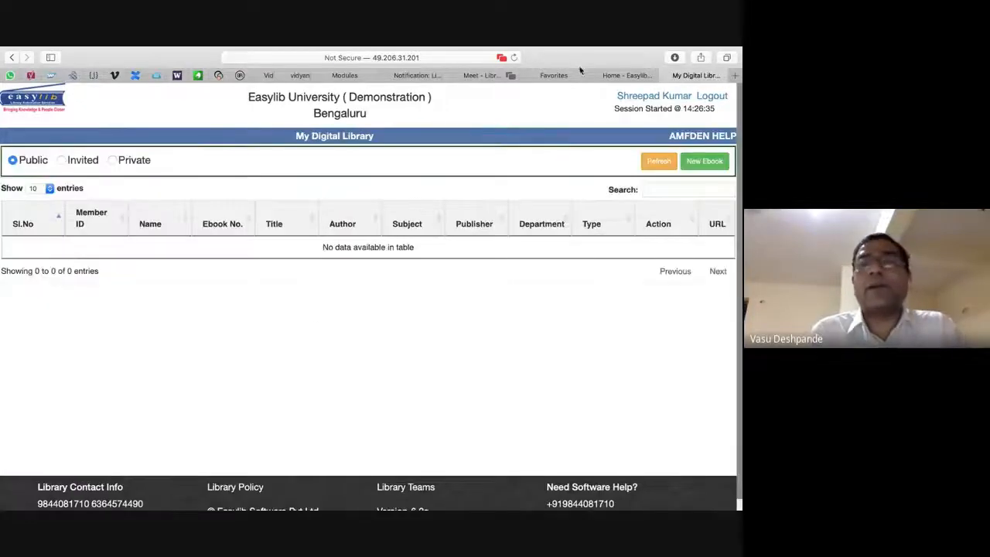
{"action": "left_click", "coordinate": [669, 75]}
{"action": "key", "text": "super+Tab"}
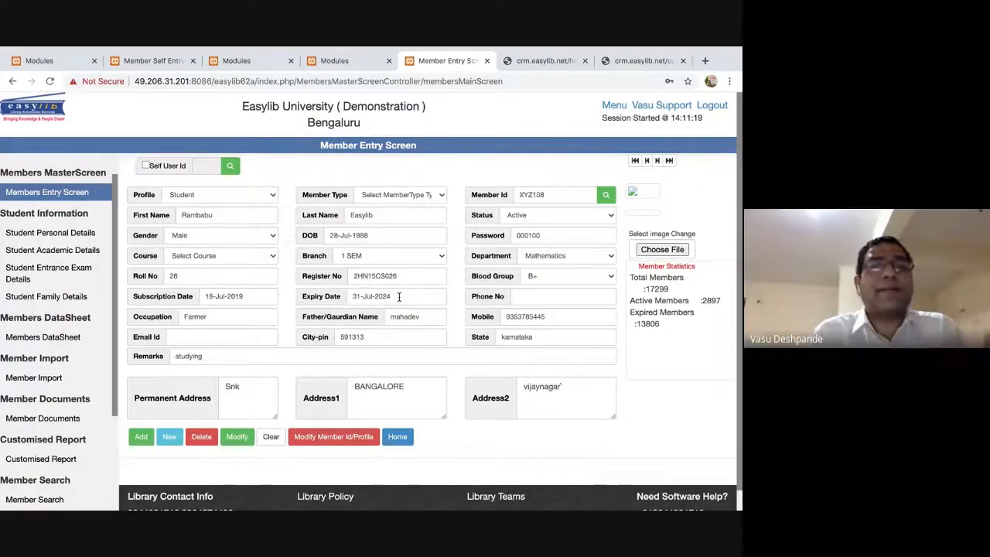
Inspect the expiry date calendar and status list, leaving the status Active.
{"action": "left_click", "coordinate": [399, 296]}
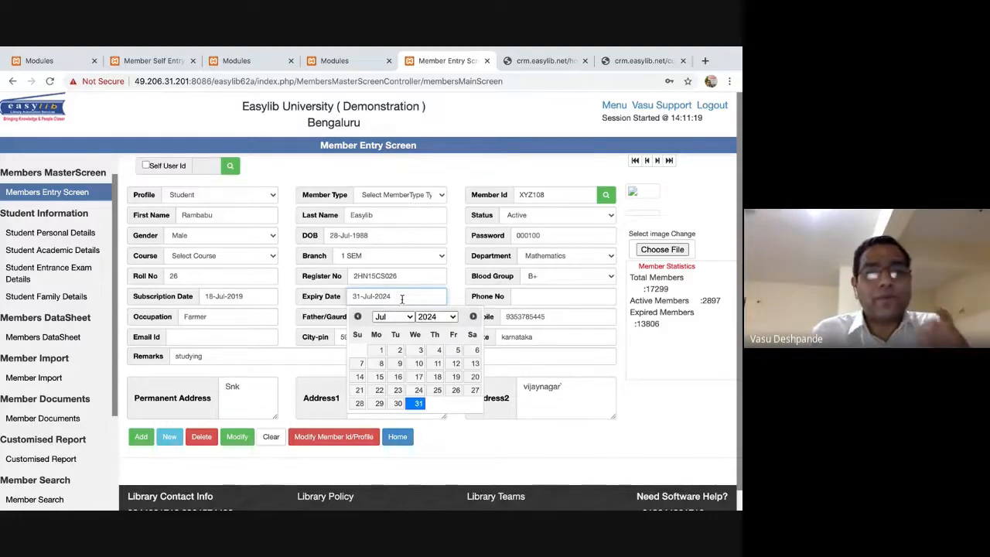
{"action": "left_click", "coordinate": [662, 406]}
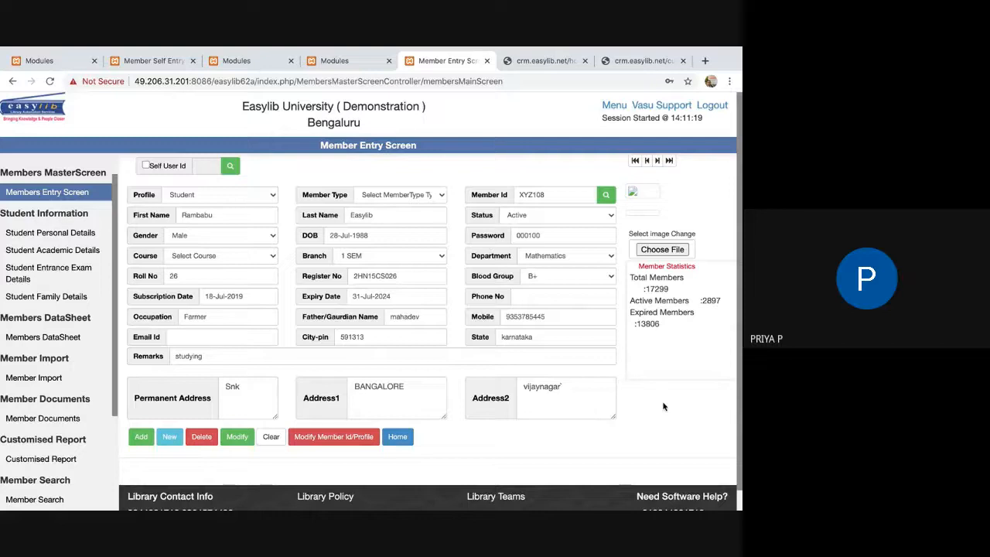
{"action": "double_click", "coordinate": [405, 298]}
{"action": "left_click", "coordinate": [405, 298]}
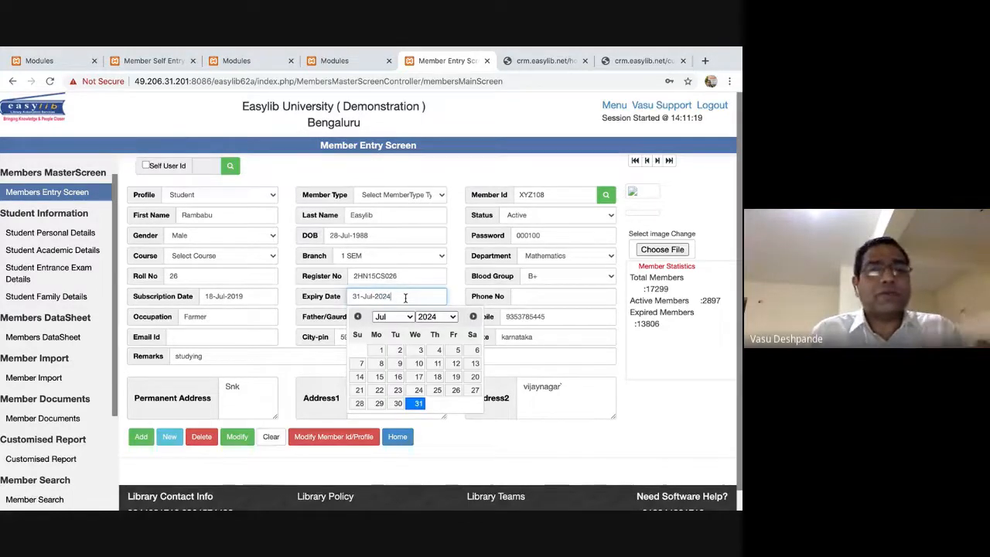
{"action": "left_click", "coordinate": [667, 413]}
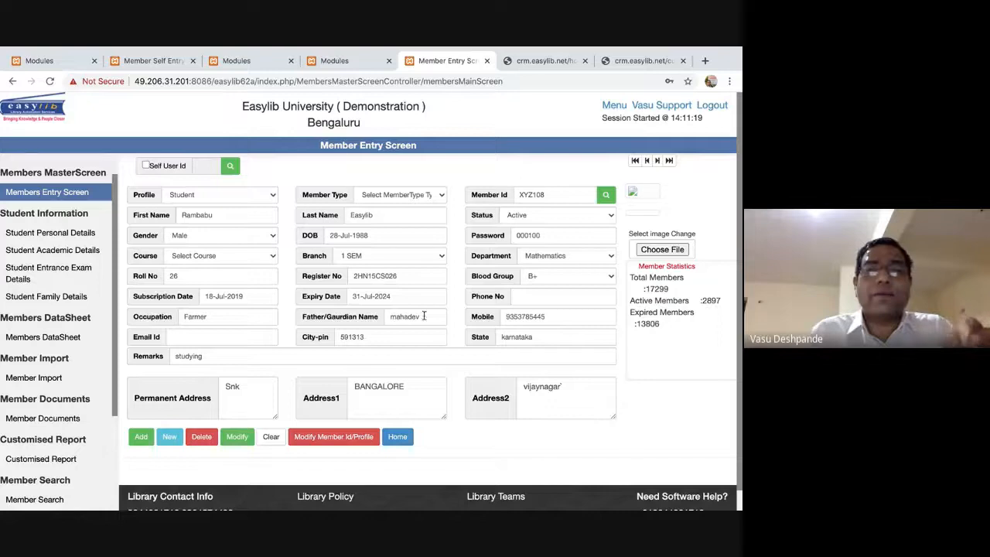
{"action": "left_click", "coordinate": [385, 291]}
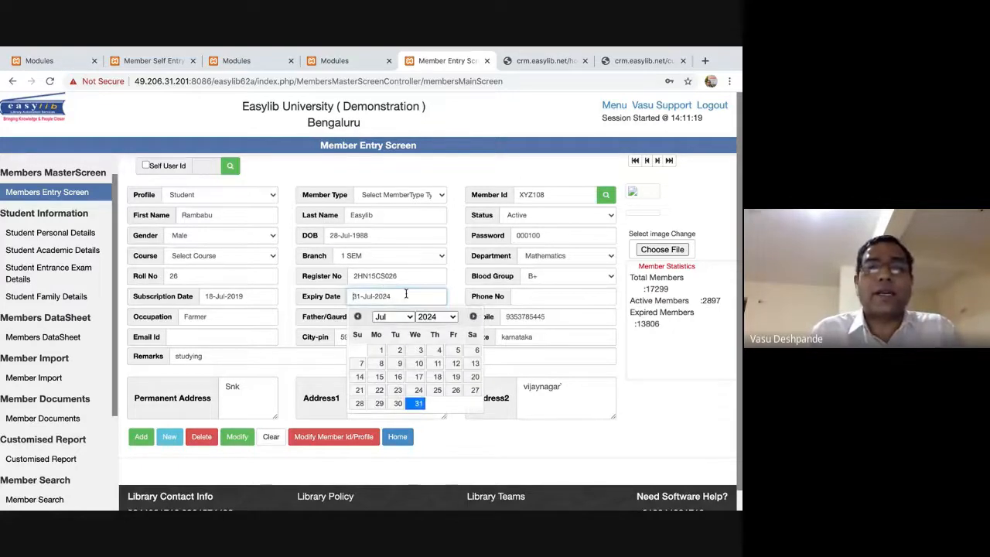
{"action": "left_click", "coordinate": [602, 216]}
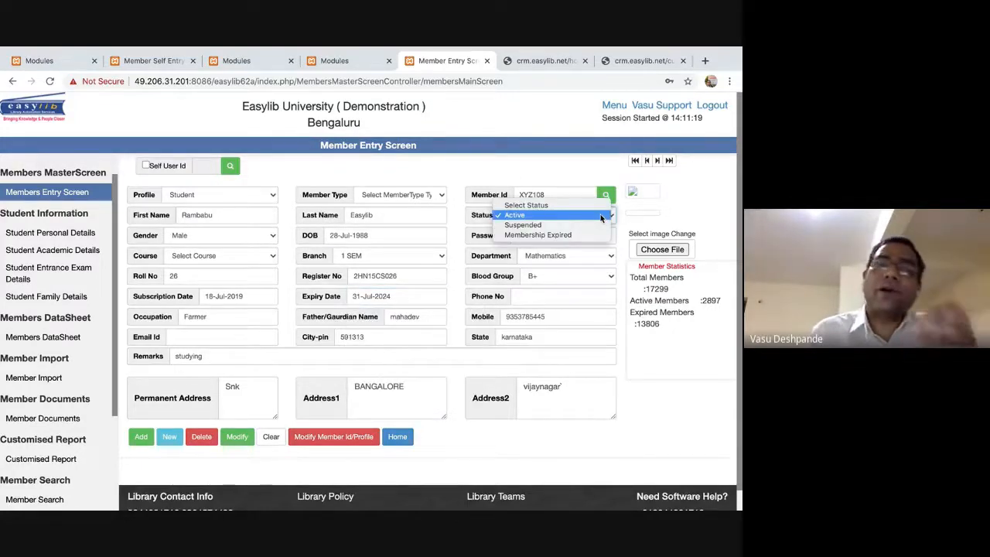
{"action": "left_click", "coordinate": [660, 389]}
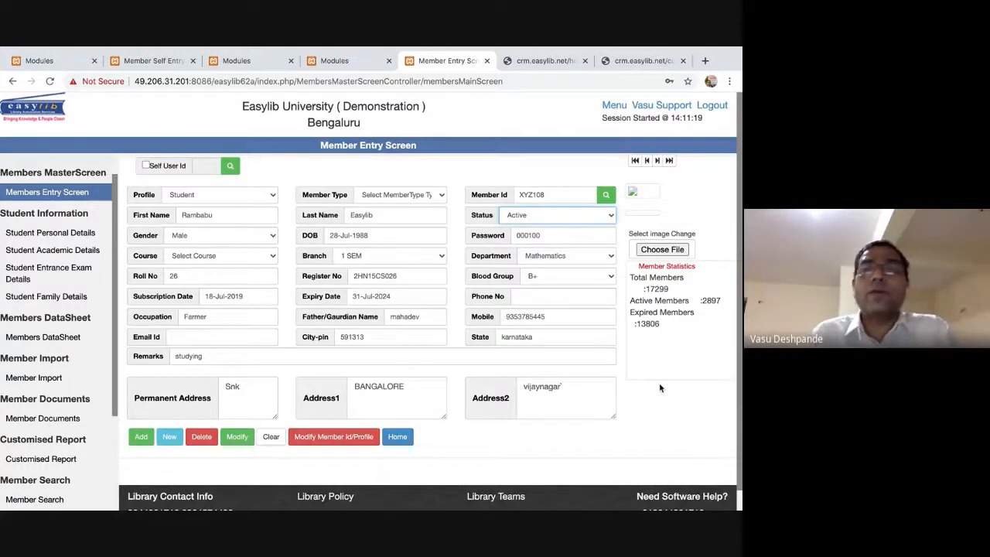
Change the member's status from Active to Suspended.
{"action": "left_click", "coordinate": [368, 296]}
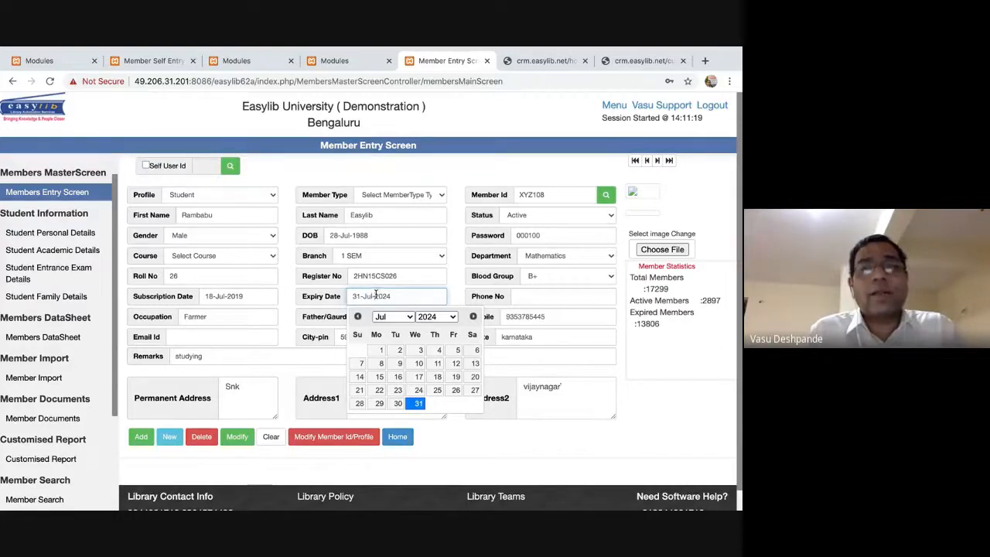
{"action": "left_click", "coordinate": [576, 211]}
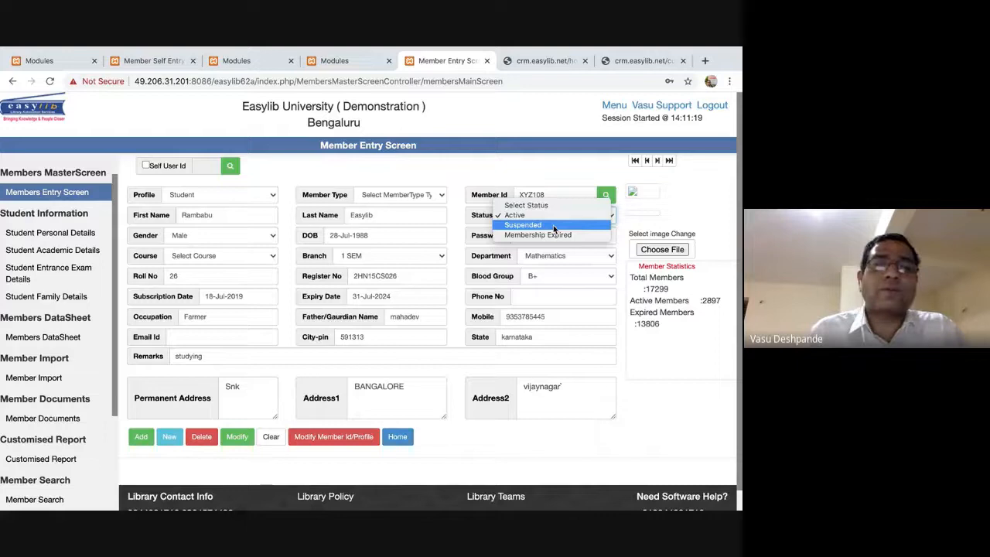
{"action": "left_click", "coordinate": [554, 225]}
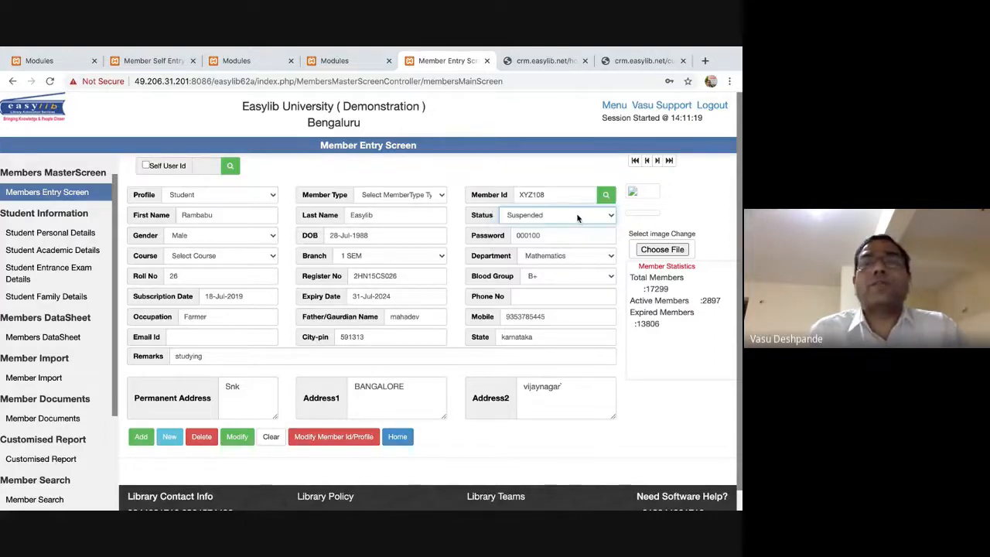
{"action": "left_click", "coordinate": [554, 215]}
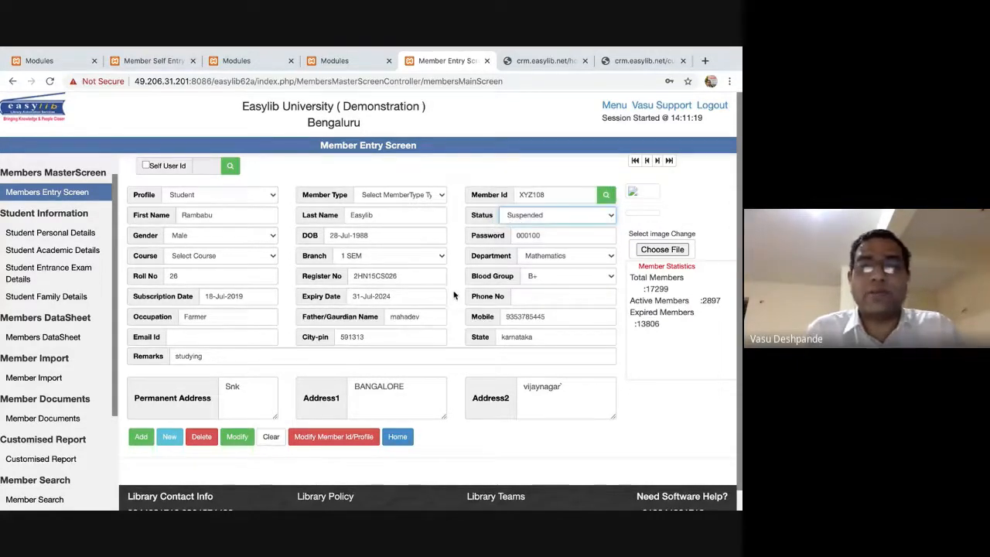
Check the phone and mobile number fields, leaving the mobile number unchanged.
{"action": "left_click", "coordinate": [488, 296]}
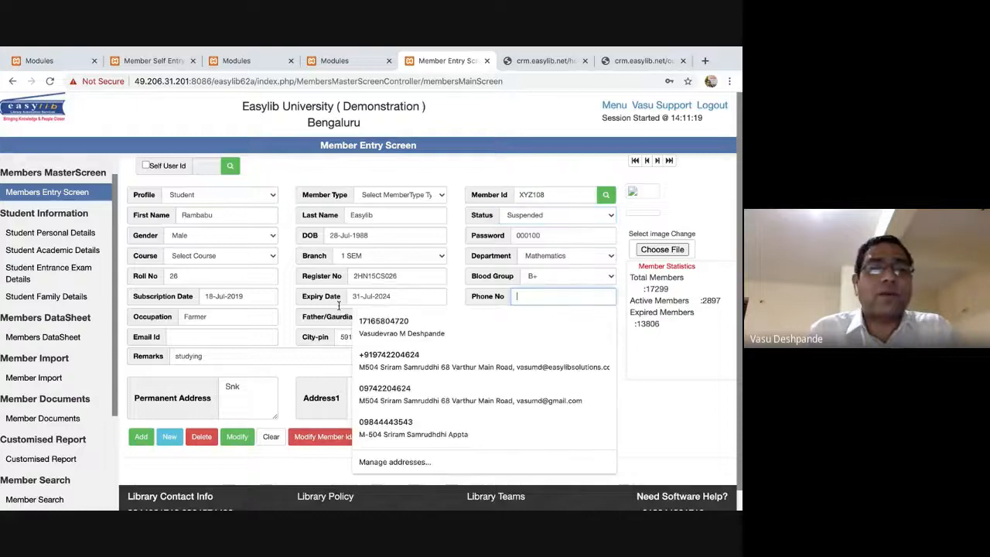
{"action": "left_click", "coordinate": [270, 326]}
{"action": "left_click", "coordinate": [530, 323]}
{"action": "double_click", "coordinate": [527, 312]}
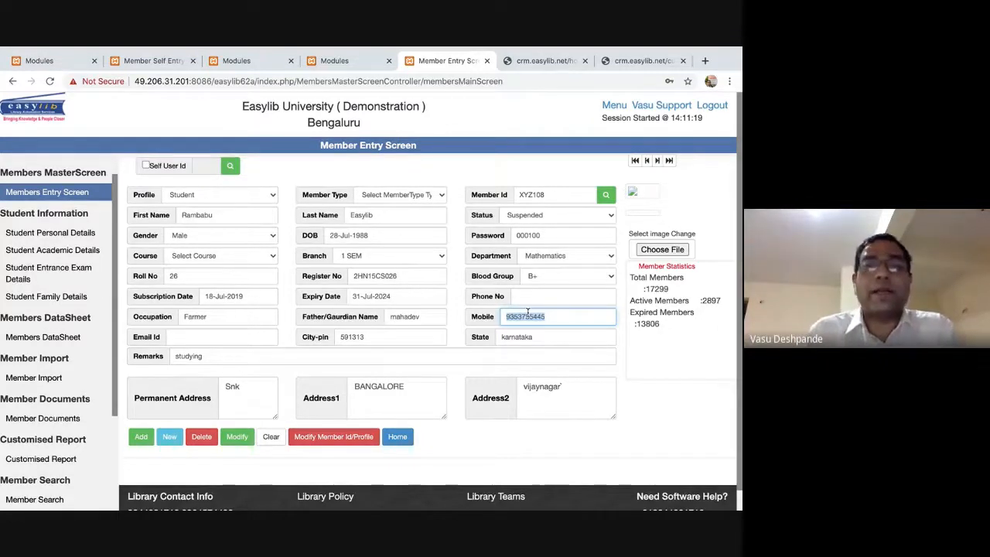
{"action": "key", "text": "End"}
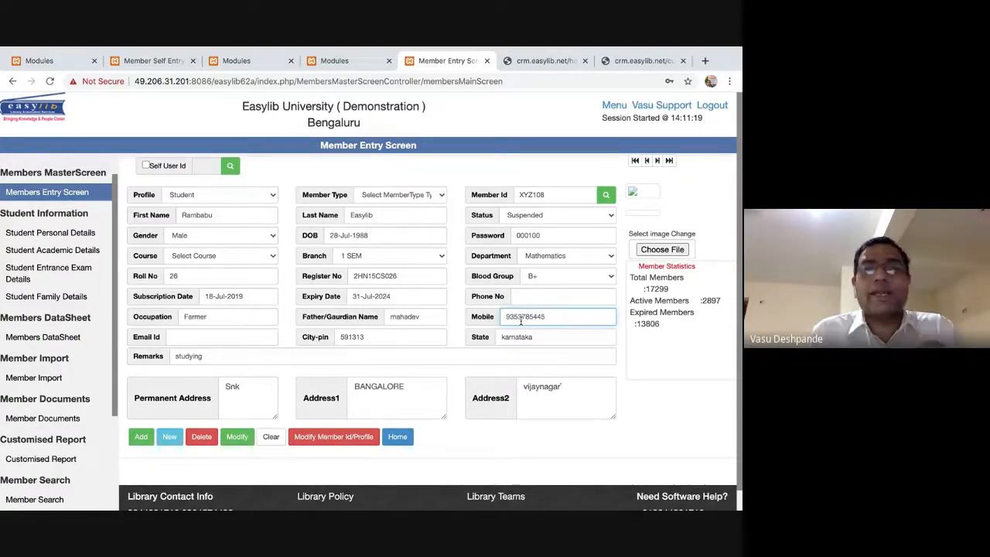
{"action": "key", "text": "super+Tab"}
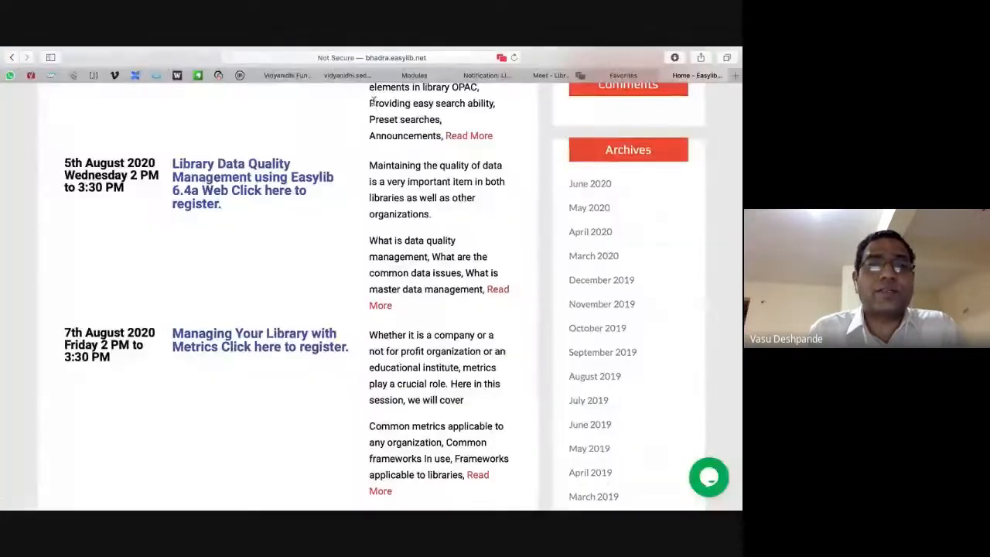
{"action": "key", "text": "super+Tab"}
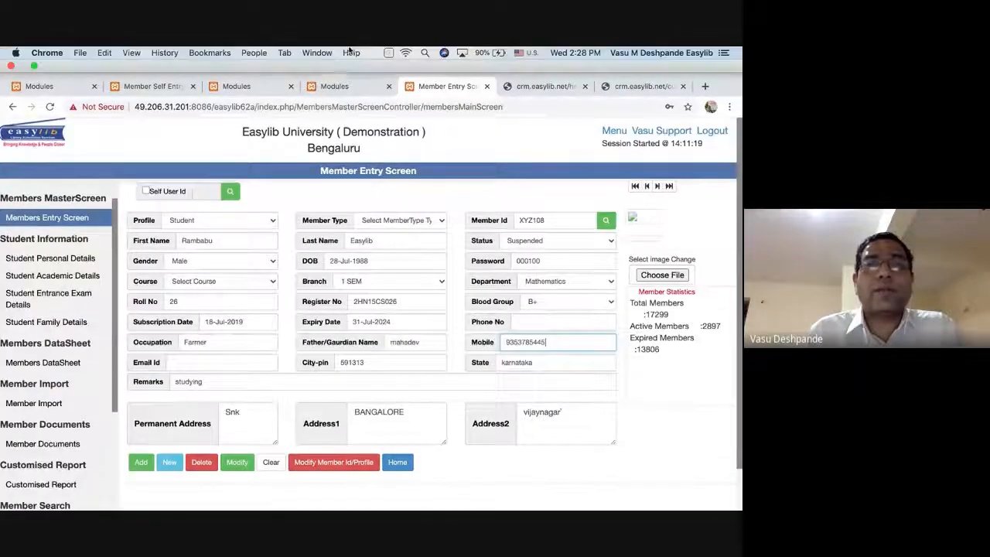
In Circulation Listing, list Current Circulation items with Due Only selected.
{"action": "left_click", "coordinate": [340, 60]}
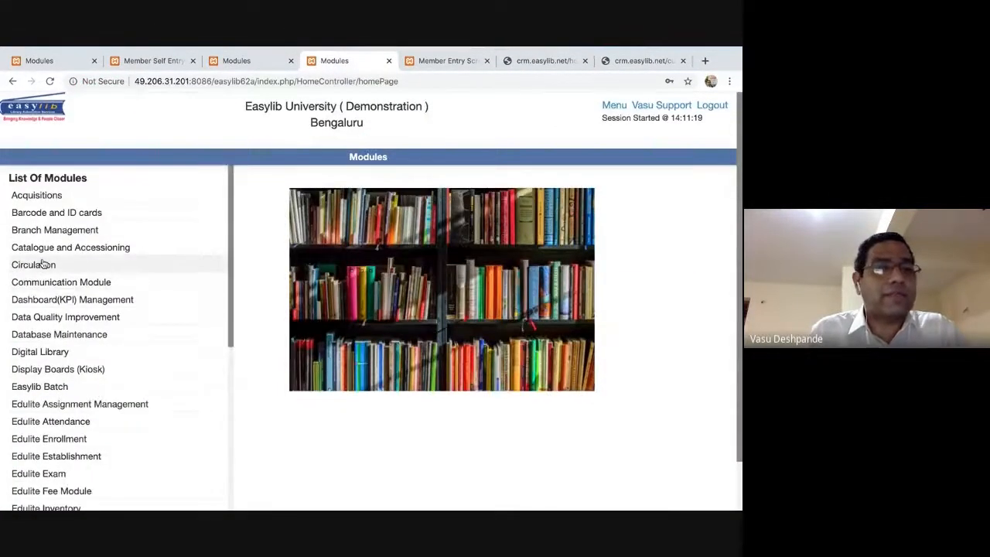
{"action": "left_click", "coordinate": [44, 265]}
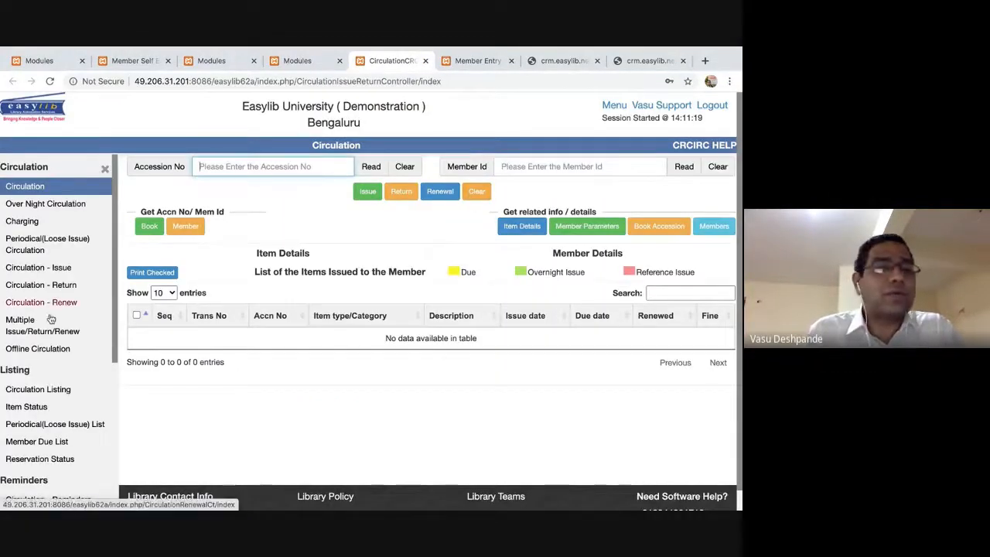
{"action": "left_click", "coordinate": [68, 389]}
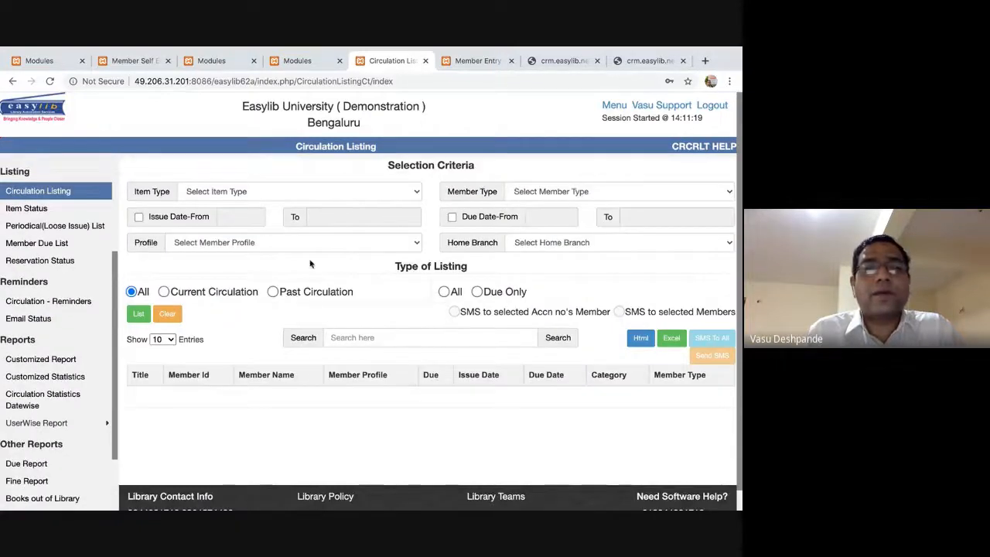
{"action": "left_click", "coordinate": [164, 293]}
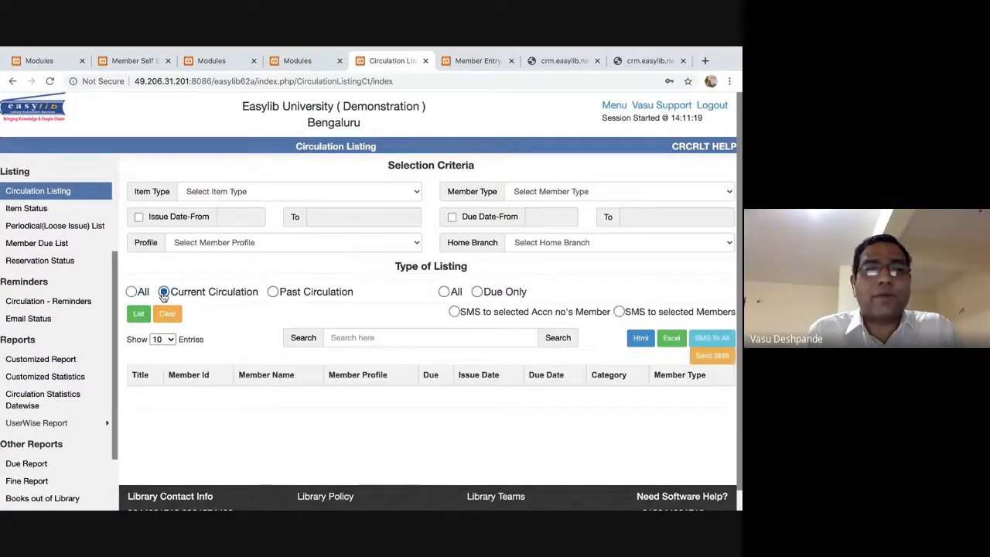
{"action": "left_click", "coordinate": [477, 292]}
{"action": "left_click", "coordinate": [140, 316]}
{"action": "scroll", "coordinate": [361, 359], "scroll_direction": "down", "scroll_amount": 3}
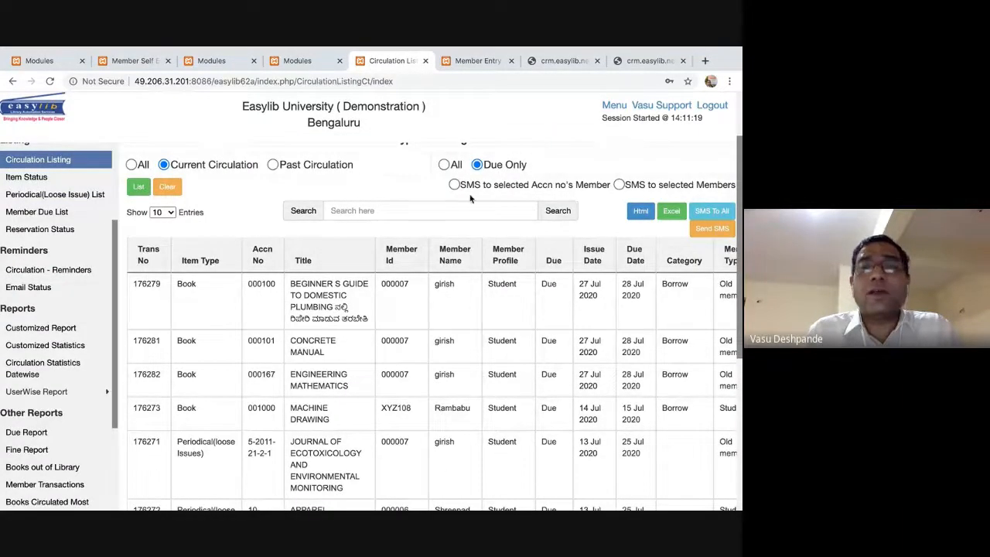
{"action": "triple_click", "coordinate": [276, 288]}
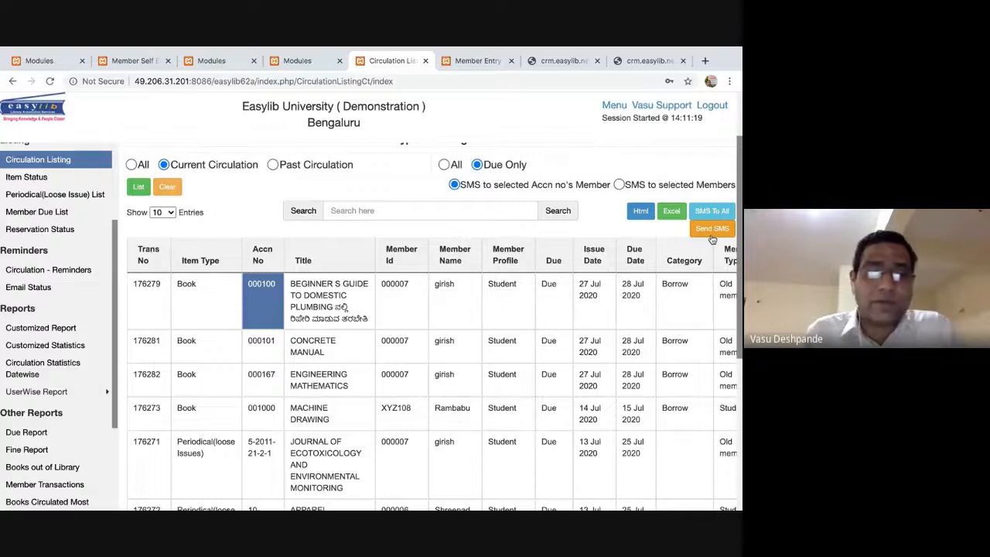
Switch over to the Safari window.
{"action": "key", "text": "super+Tab"}
{"action": "key", "text": "Tab"}
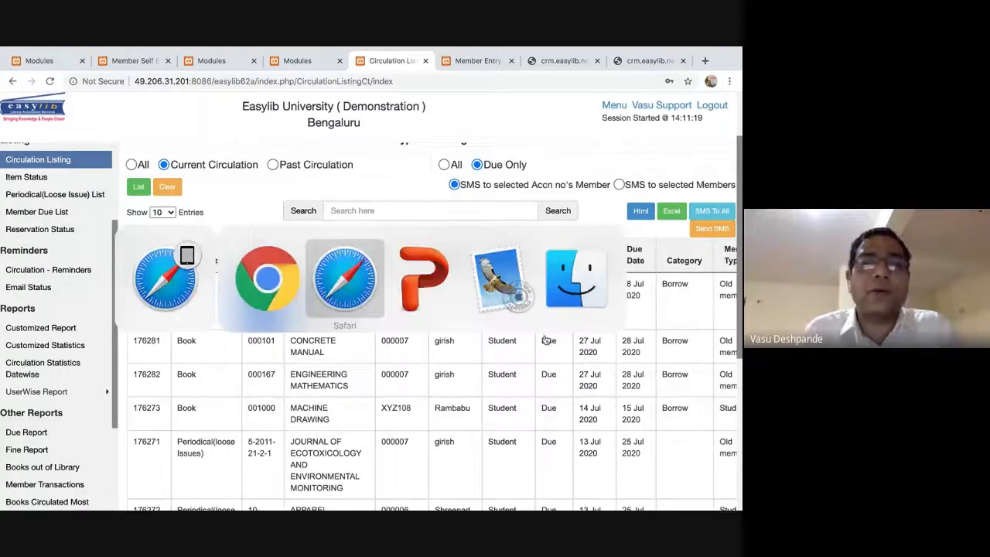
{"action": "key", "text": "super+Tab"}
{"action": "key", "text": "Tab"}
{"action": "key", "text": "Tab"}
{"action": "key", "text": "Escape"}
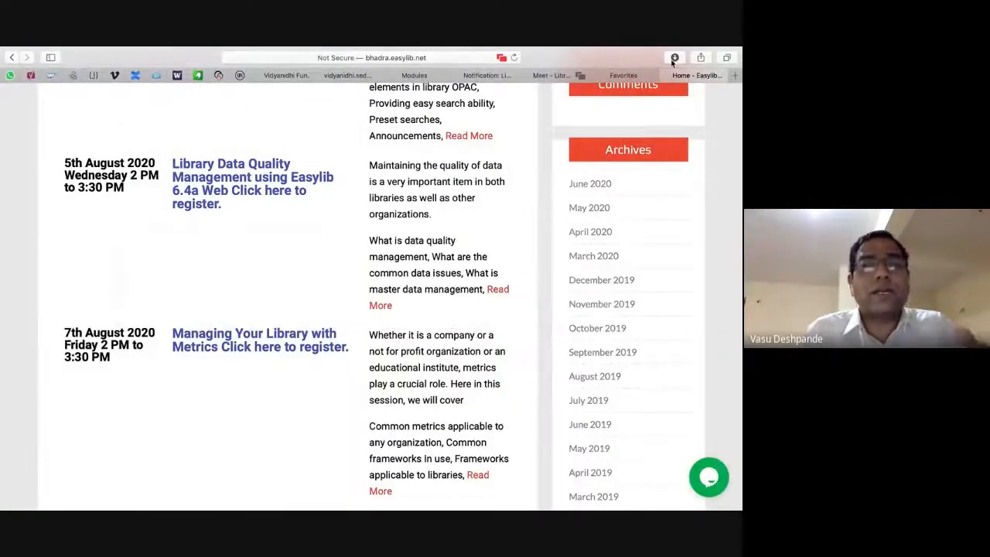
Load demo.easylib.net in a new Safari tab, then return to Chrome.
{"action": "left_click", "coordinate": [738, 75]}
{"action": "type", "text": "demo"}
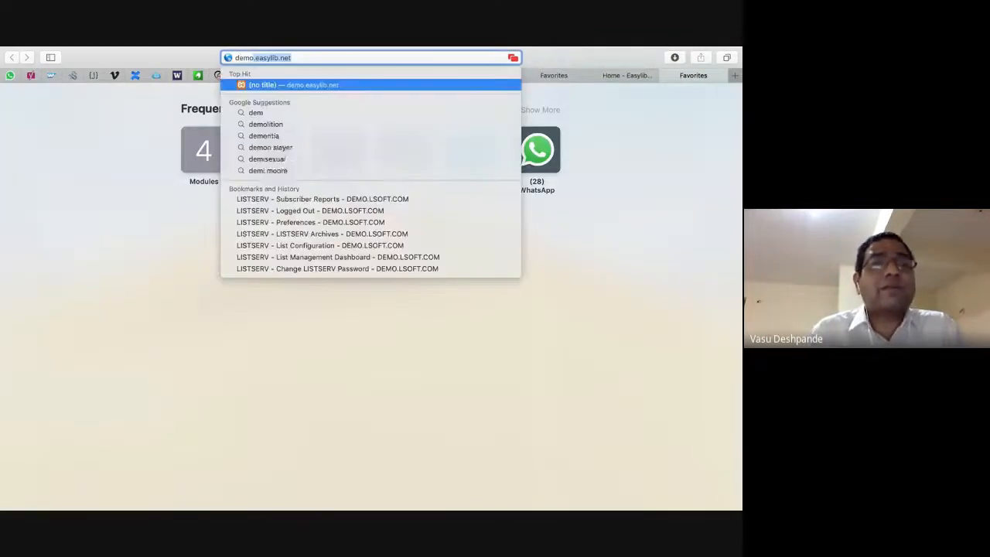
{"action": "key", "text": "Return"}
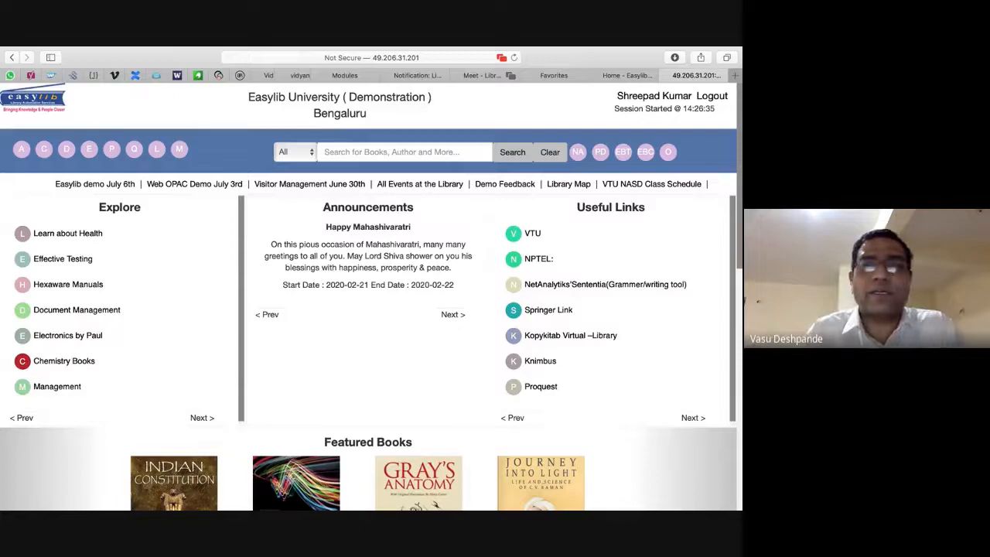
{"action": "key", "text": "super+Tab"}
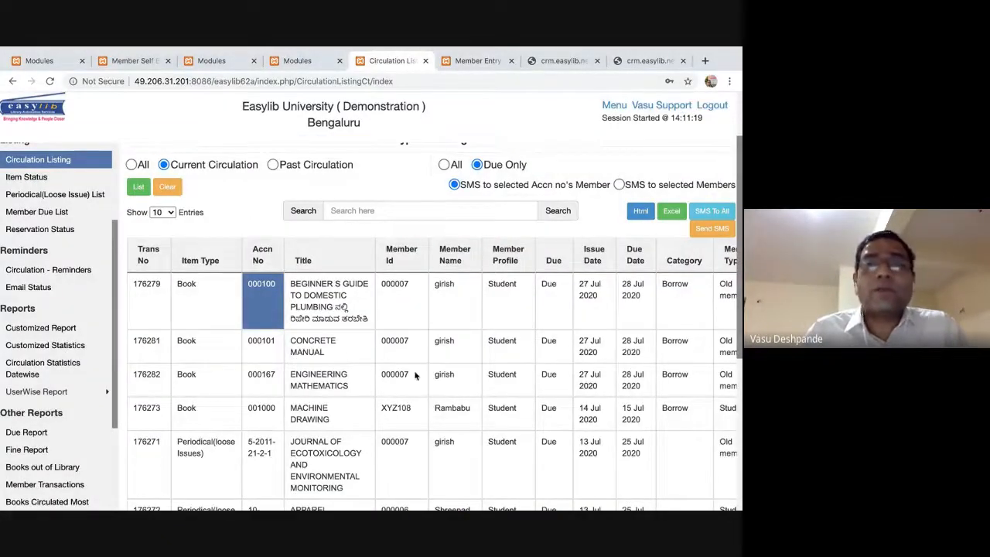
Glance at the Member Entry form, then return to the Circulation Listing results.
{"action": "left_click", "coordinate": [313, 65]}
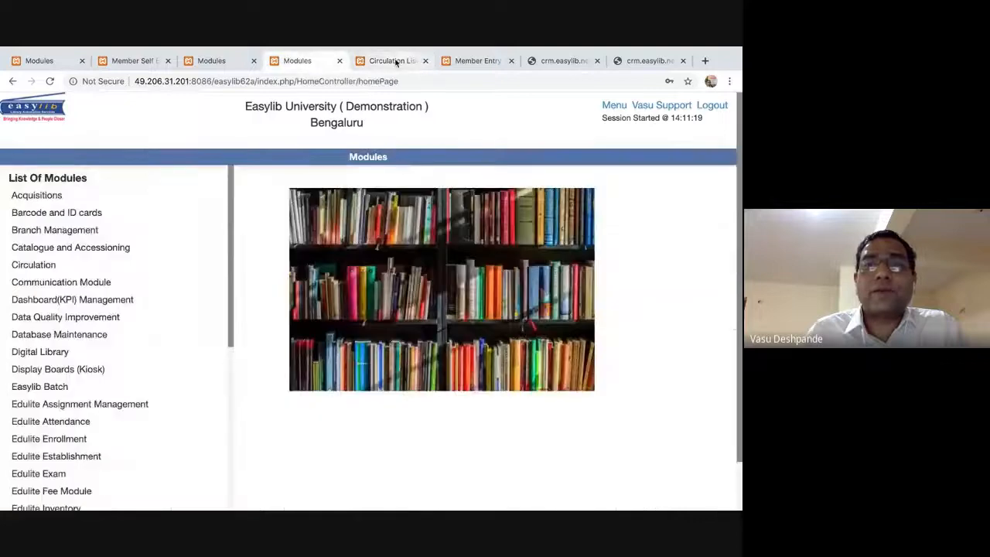
{"action": "left_click", "coordinate": [393, 62]}
{"action": "left_click", "coordinate": [468, 61]}
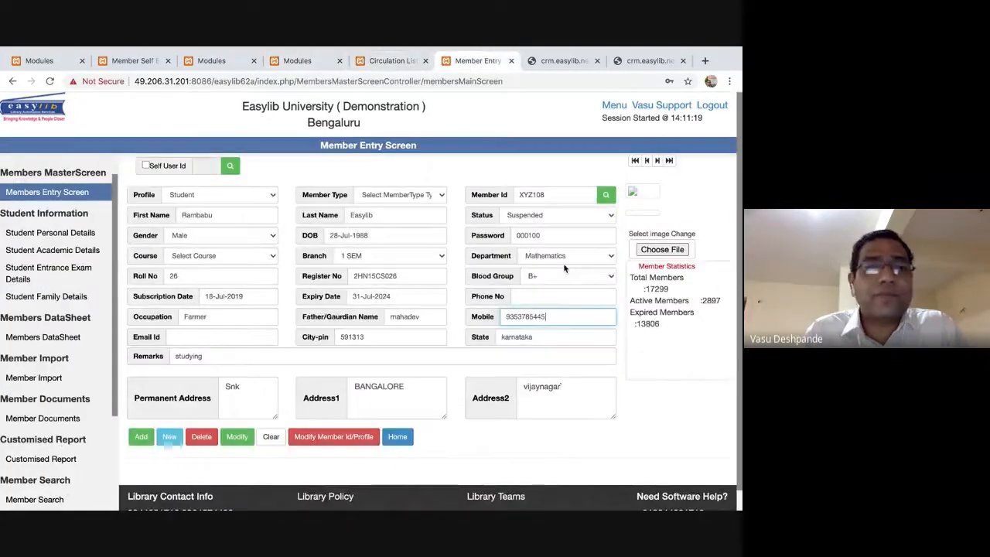
{"action": "left_click", "coordinate": [207, 336]}
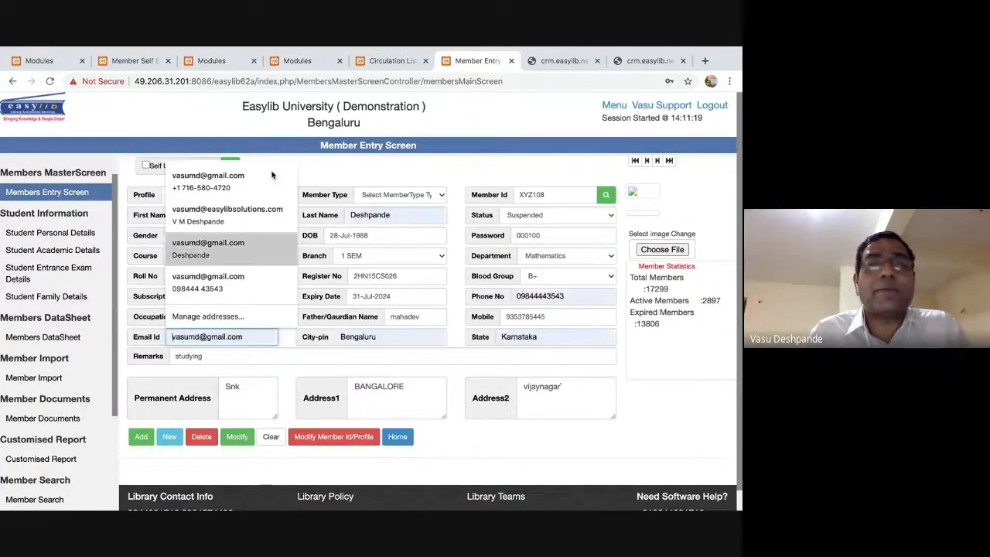
{"action": "left_click", "coordinate": [389, 62]}
Expand UserWise Report in the sidebar and open Member Due List.
{"action": "scroll", "coordinate": [88, 340], "scroll_direction": "down", "scroll_amount": 3}
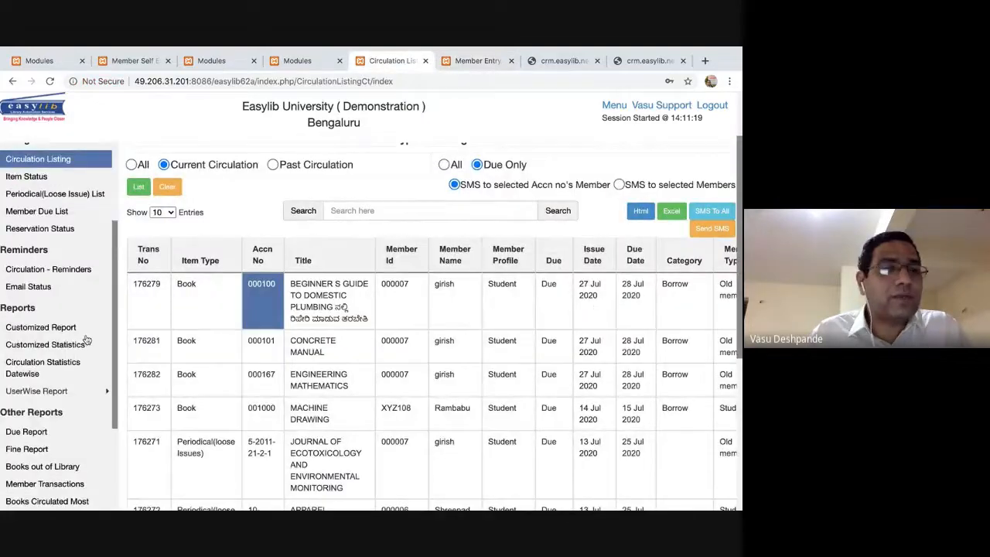
{"action": "scroll", "coordinate": [88, 341], "scroll_direction": "down", "scroll_amount": 1}
{"action": "left_click", "coordinate": [77, 296]}
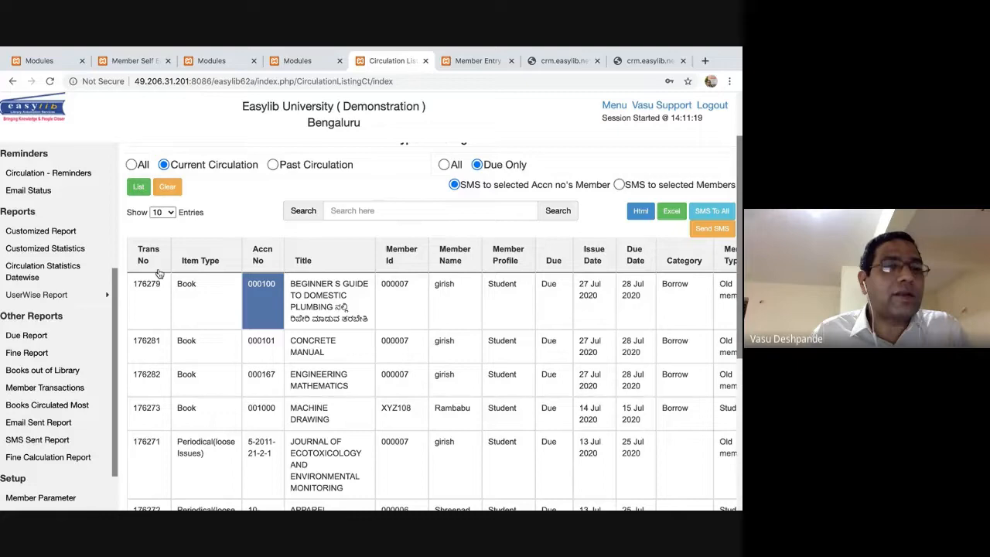
{"action": "scroll", "coordinate": [103, 269], "scroll_direction": "up", "scroll_amount": 3}
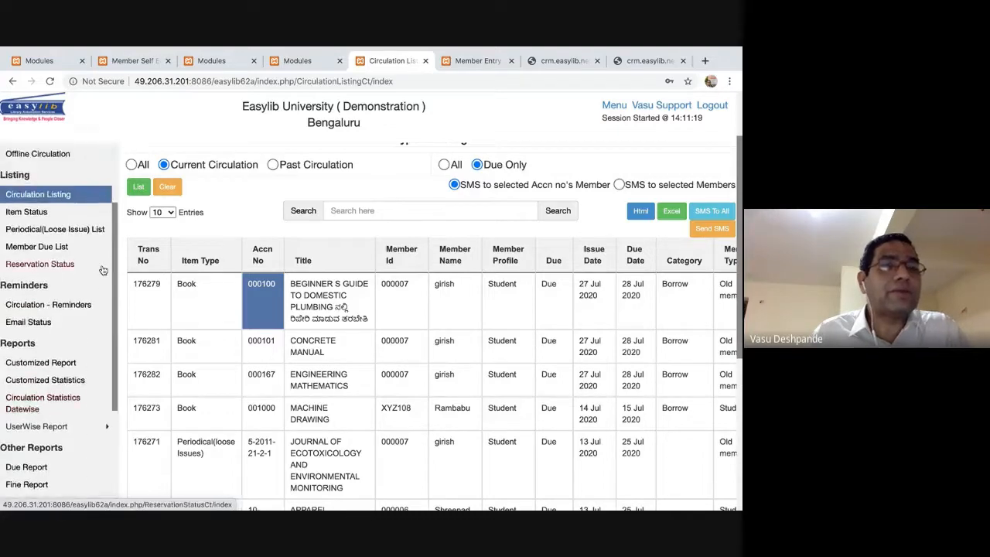
{"action": "left_click", "coordinate": [23, 246]}
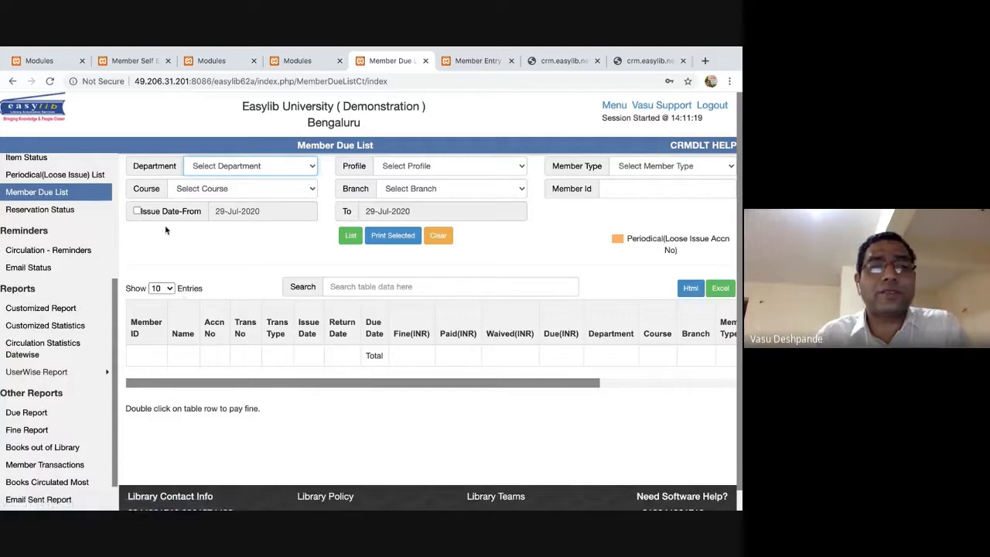
List all members' outstanding dues and fines, review them, then open SMS Sent Report.
{"action": "left_click", "coordinate": [350, 235]}
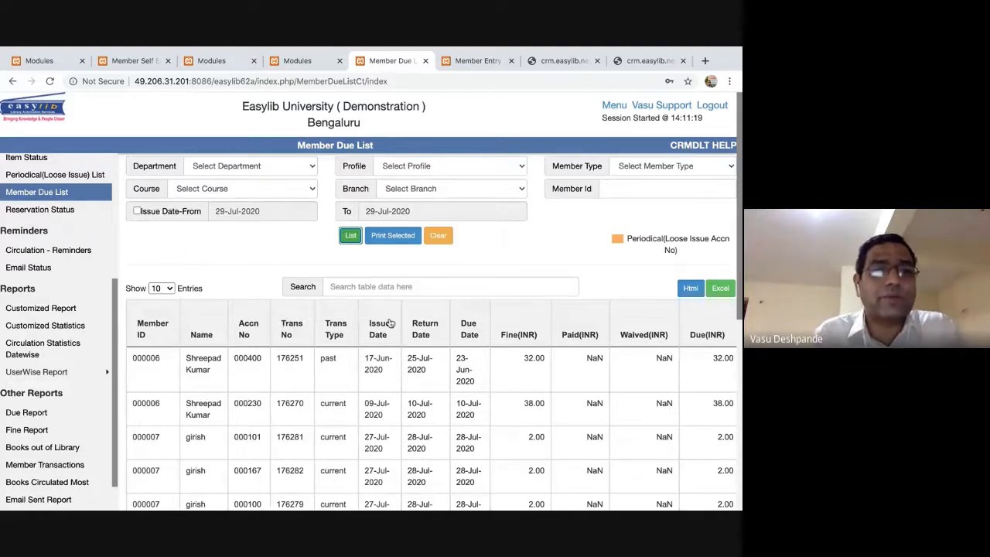
{"action": "scroll", "coordinate": [144, 353], "scroll_direction": "down", "scroll_amount": 3}
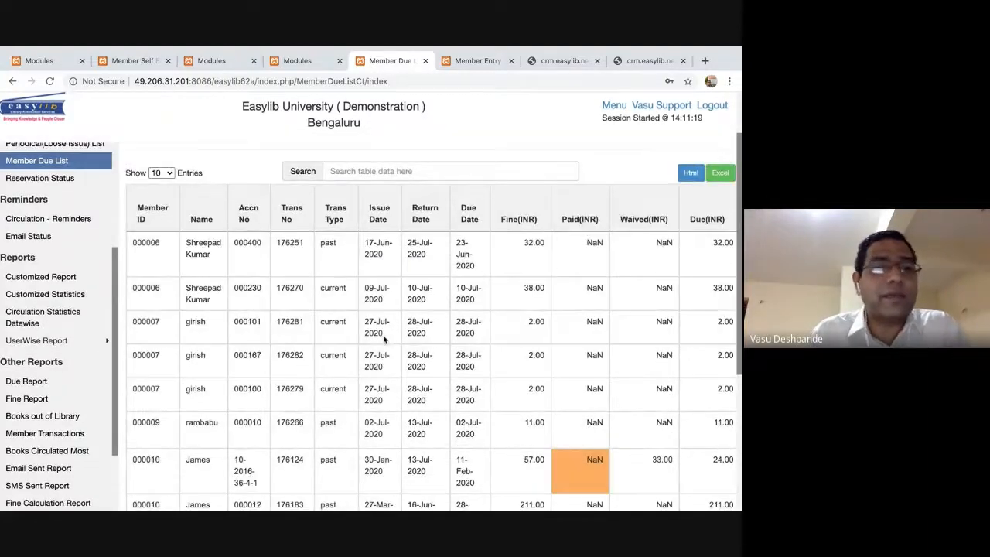
{"action": "scroll", "coordinate": [93, 393], "scroll_direction": "down", "scroll_amount": 2}
{"action": "left_click", "coordinate": [61, 400]}
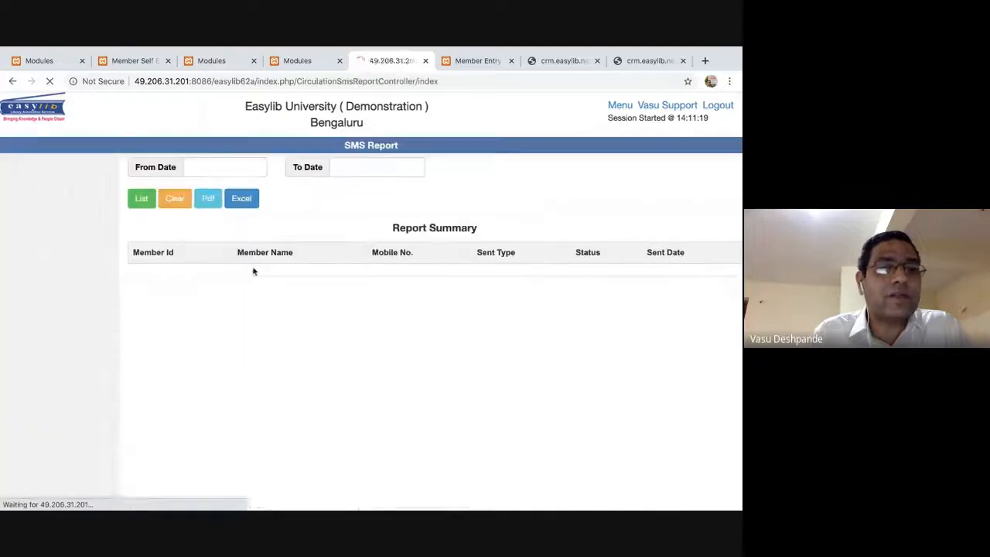
List SMS messages with the From Date set to 2020-07-01.
{"action": "left_click", "coordinate": [196, 169]}
{"action": "left_click", "coordinate": [255, 222]}
{"action": "left_click", "coordinate": [140, 198]}
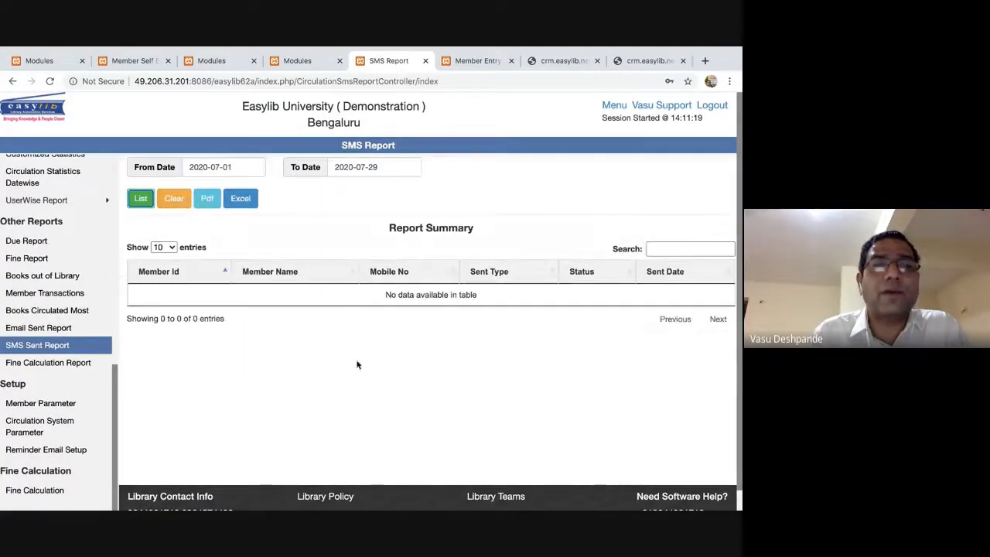
Re-list SMS messages from 2020-01-01, then go back to the Member Entry form.
{"action": "left_click", "coordinate": [234, 165]}
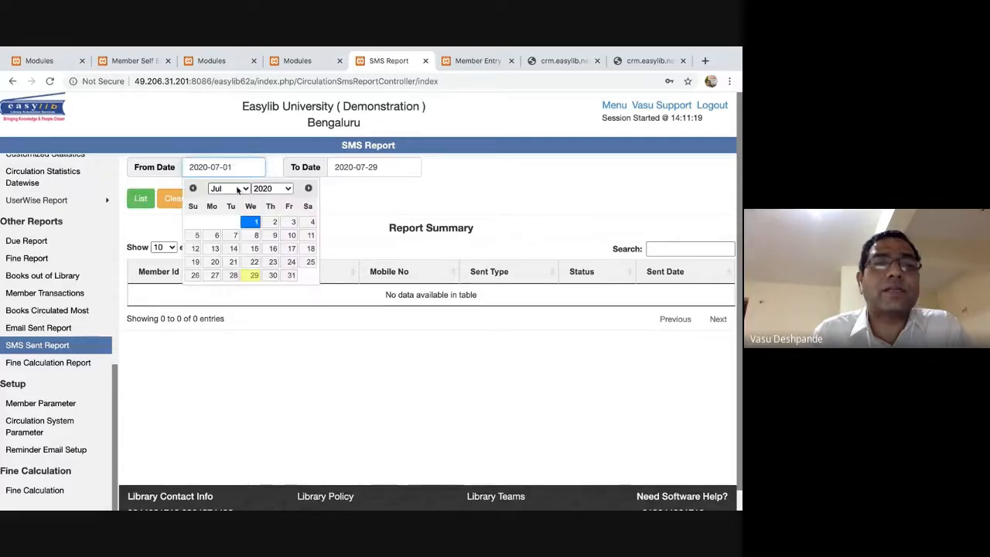
{"action": "left_click", "coordinate": [246, 189]}
{"action": "left_click", "coordinate": [230, 124]}
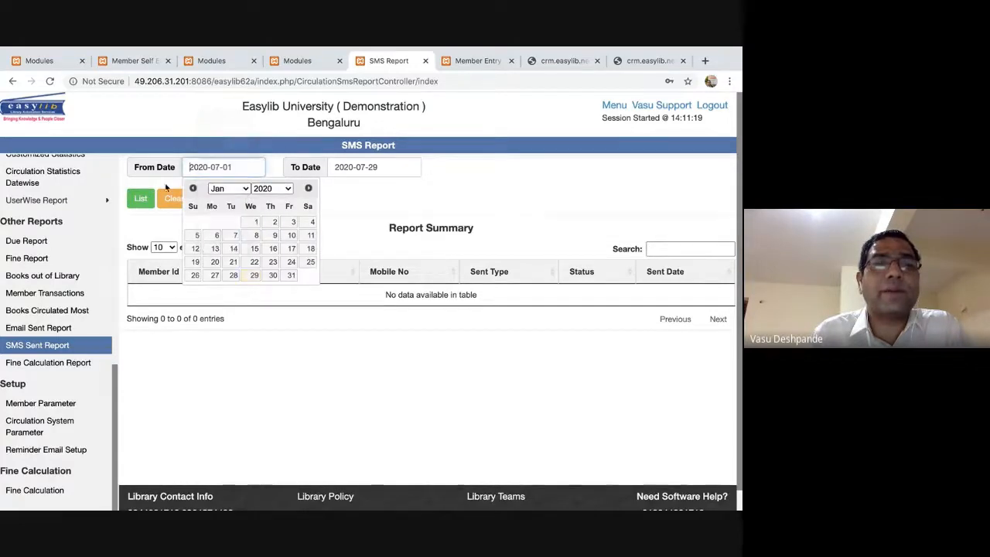
{"action": "left_click", "coordinate": [255, 222]}
{"action": "left_click", "coordinate": [140, 198]}
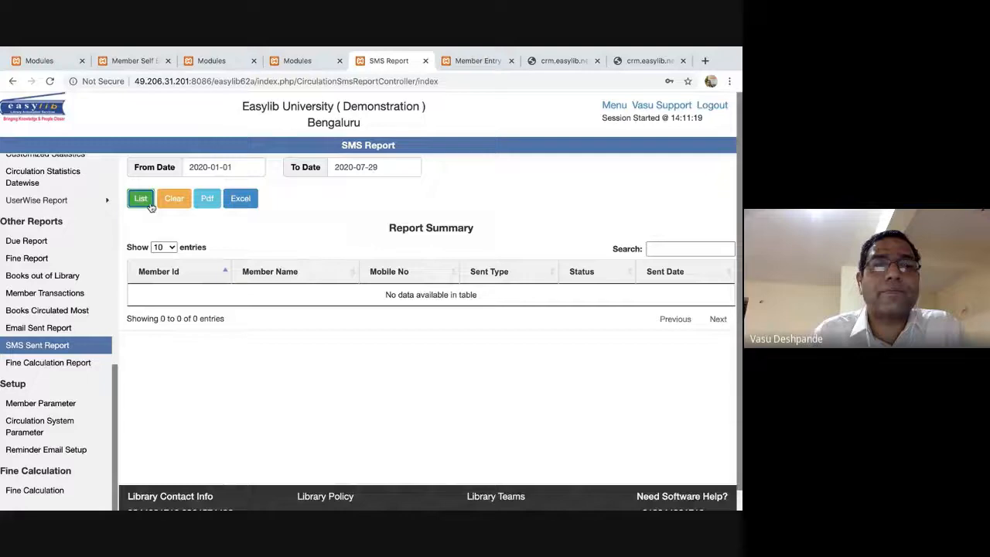
{"action": "scroll", "coordinate": [477, 381], "scroll_direction": "down", "scroll_amount": 2}
{"action": "scroll", "coordinate": [477, 380], "scroll_direction": "up", "scroll_amount": 2}
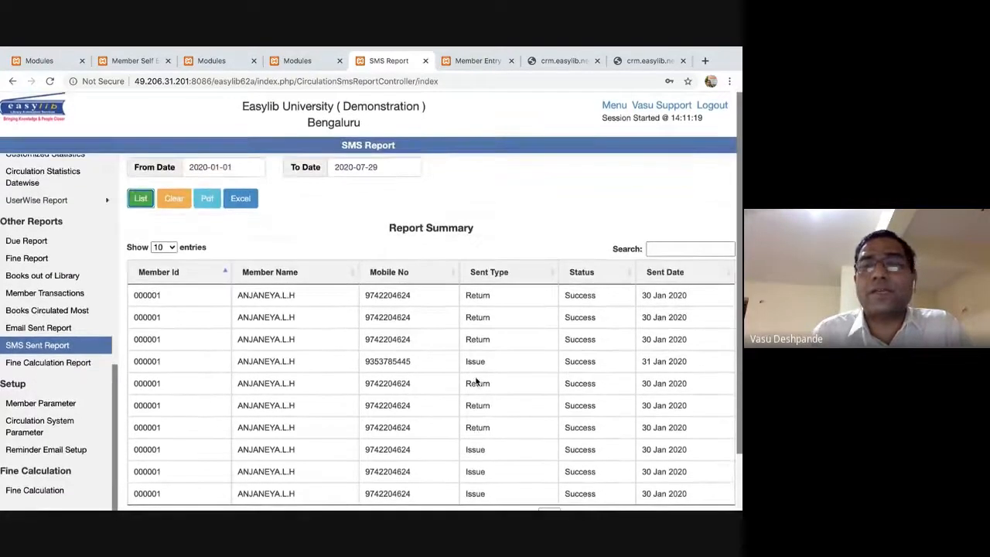
{"action": "double_click", "coordinate": [157, 304]}
{"action": "left_click", "coordinate": [232, 314]}
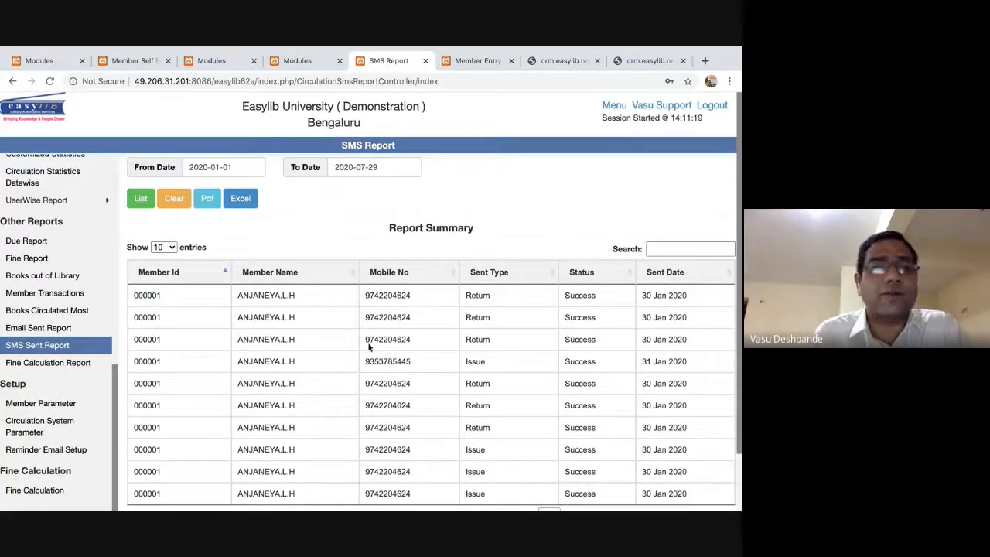
{"action": "left_click", "coordinate": [478, 61]}
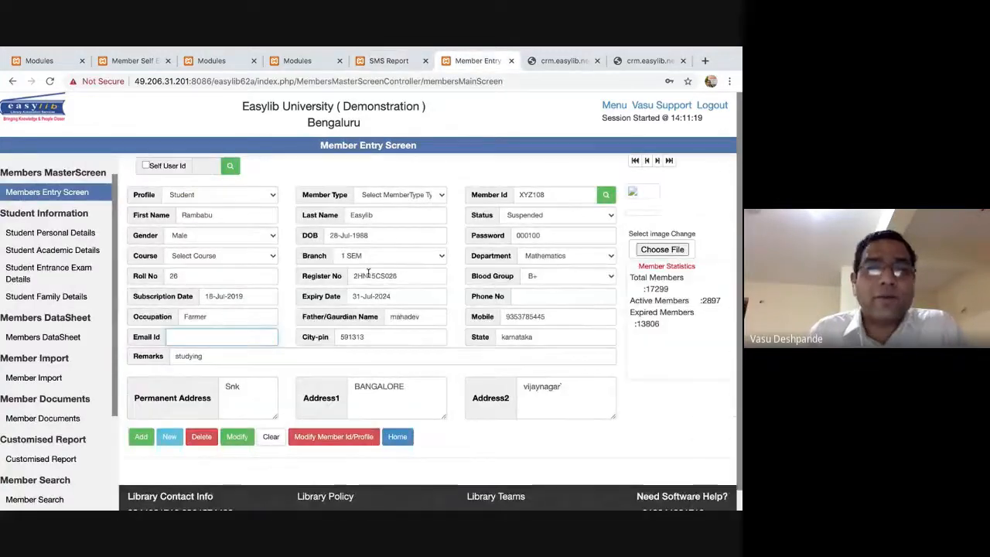
Cancel the member photo file selection and jump to the first record, member 000006.
{"action": "left_click", "coordinate": [396, 340]}
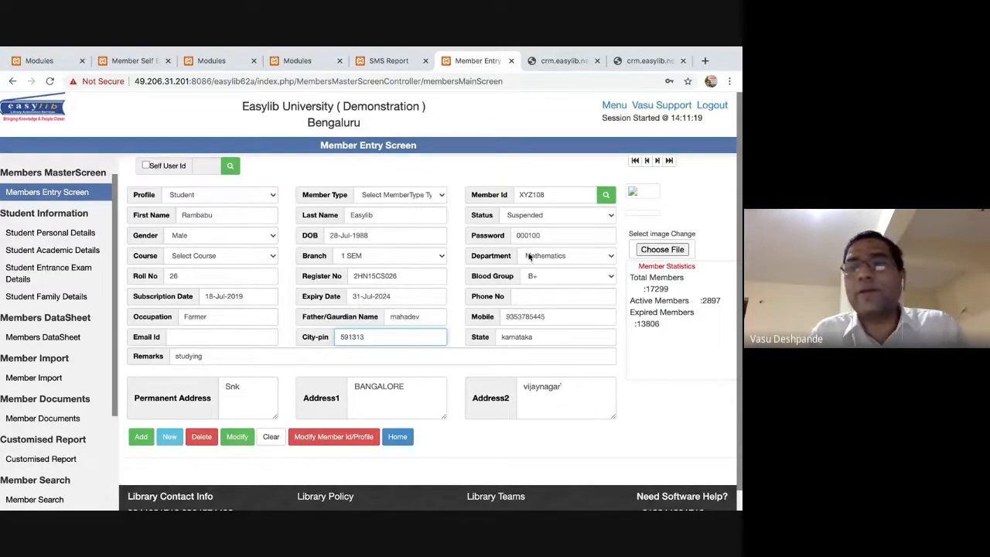
{"action": "left_click", "coordinate": [676, 252]}
{"action": "key", "text": "Escape"}
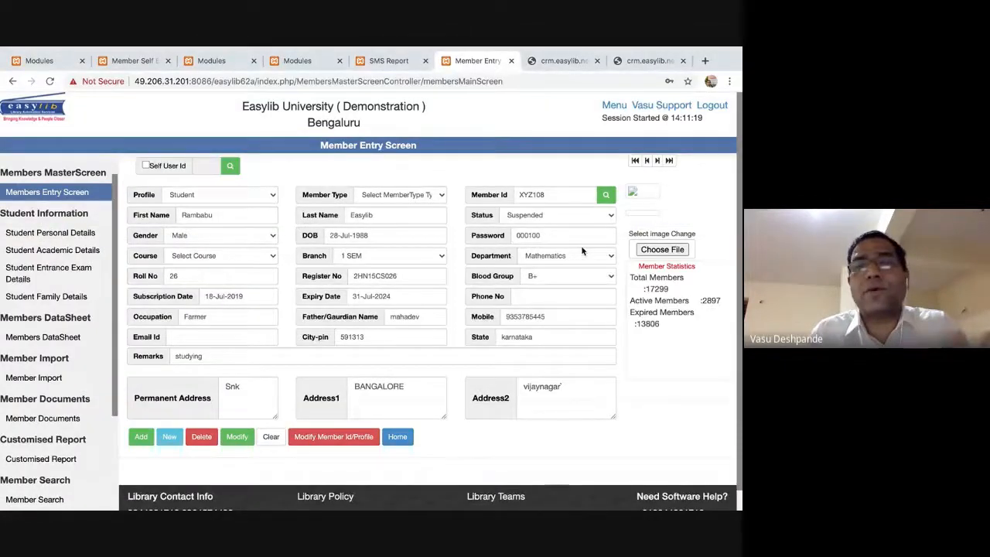
{"action": "left_click", "coordinate": [636, 161]}
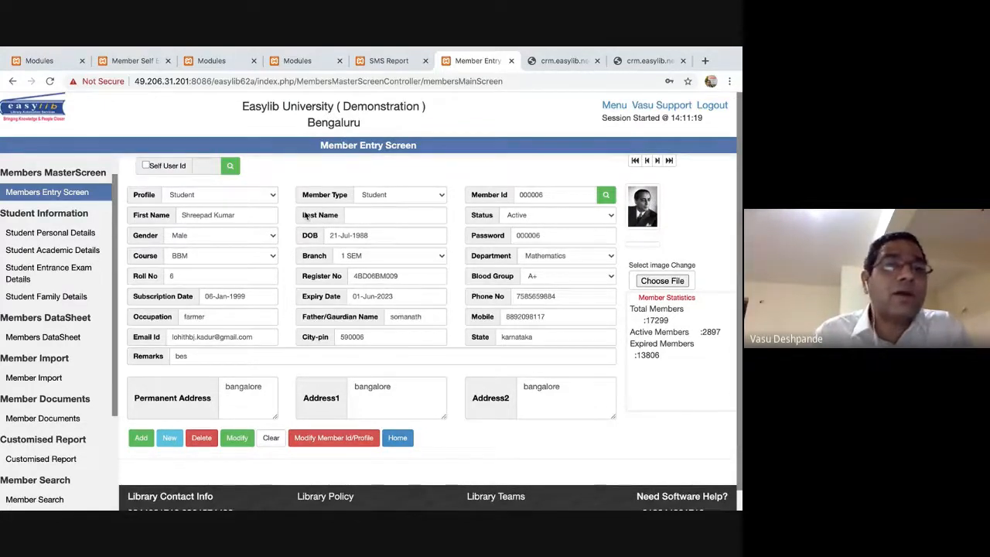
{"action": "scroll", "coordinate": [86, 214], "scroll_direction": "up", "scroll_amount": 1}
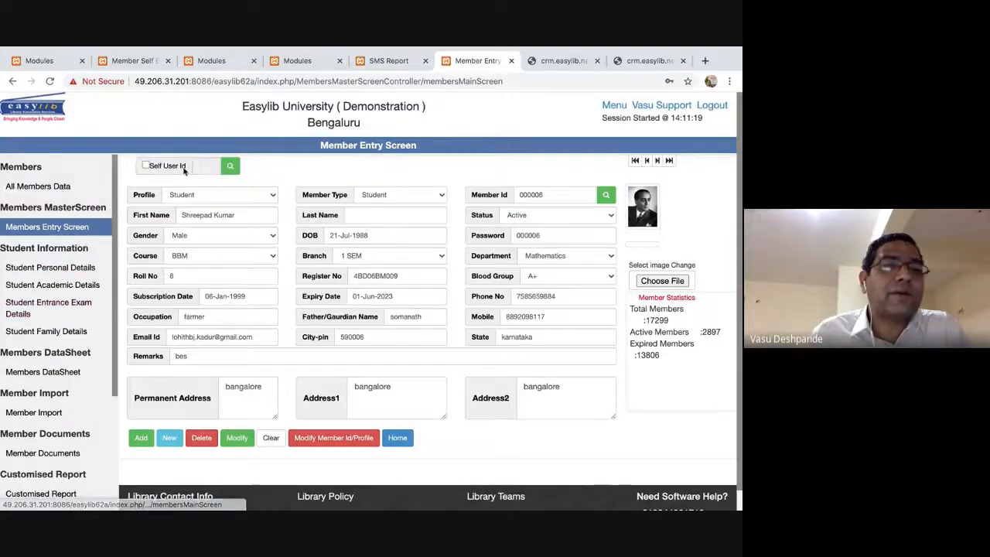
Browse the Student Personal Details and Student Academic Details screens, then go to Members DataSheet.
{"action": "left_click", "coordinate": [62, 268]}
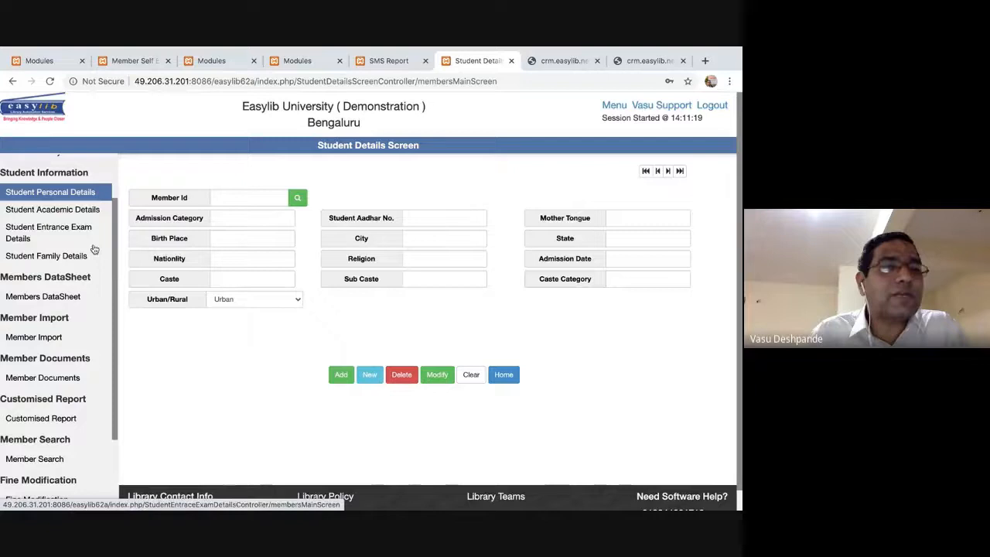
{"action": "left_click", "coordinate": [63, 211]}
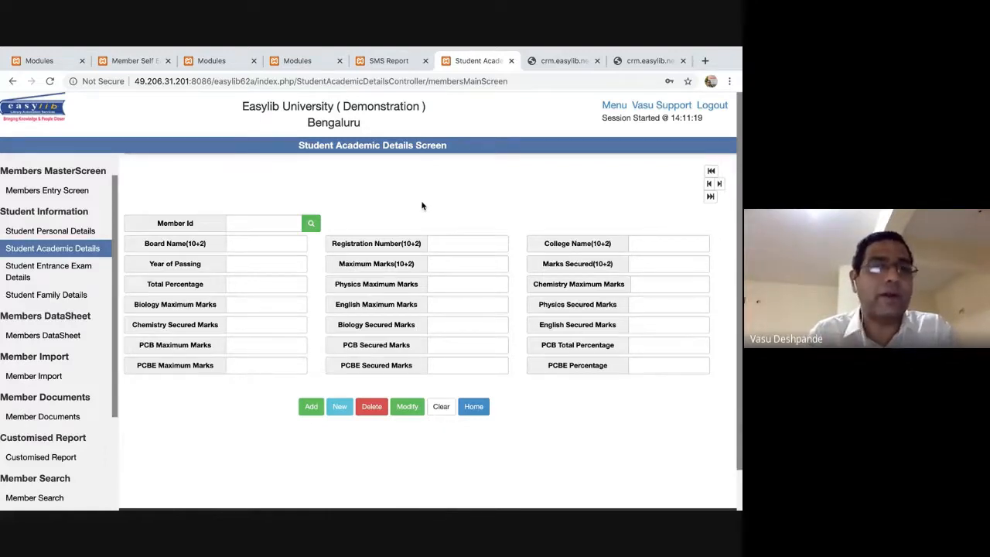
{"action": "left_click_drag", "start_coordinate": [97, 300], "coordinate": [4, 249]}
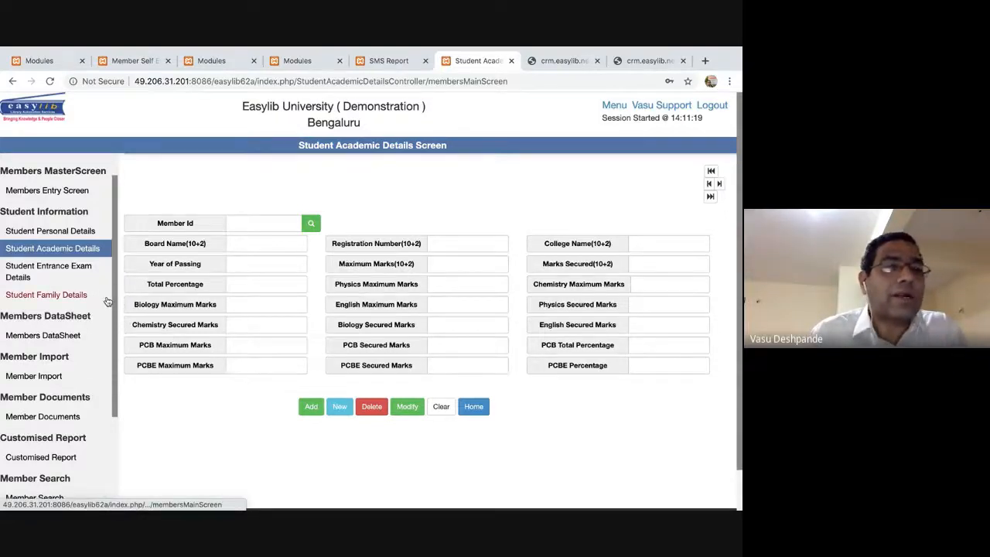
{"action": "left_click", "coordinate": [60, 335]}
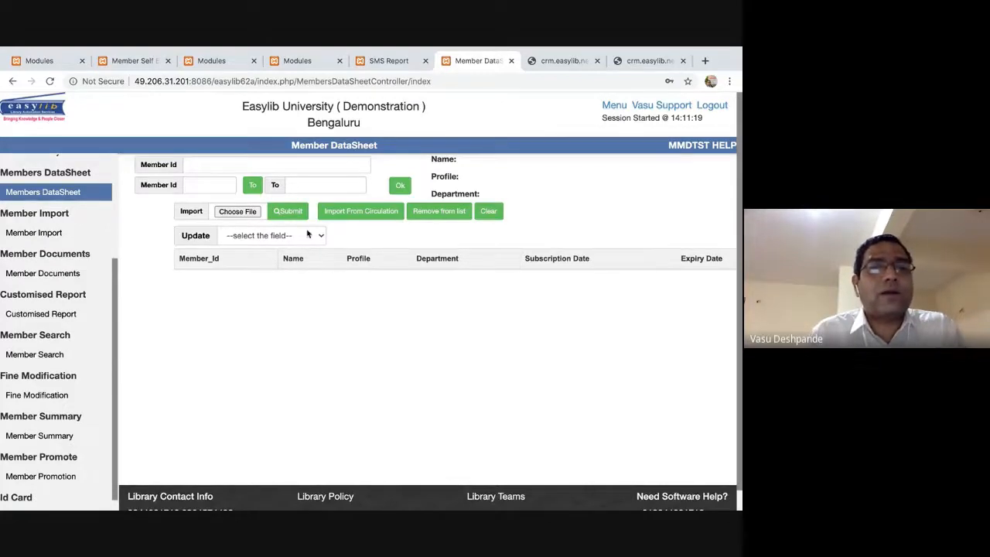
Load members 000001 to 000100 into the Member DataSheet table.
{"action": "left_click", "coordinate": [218, 184]}
{"action": "type", "text": "000001"}
{"action": "left_click", "coordinate": [325, 185]}
{"action": "type", "text": "0001"}
{"action": "left_click", "coordinate": [400, 185]}
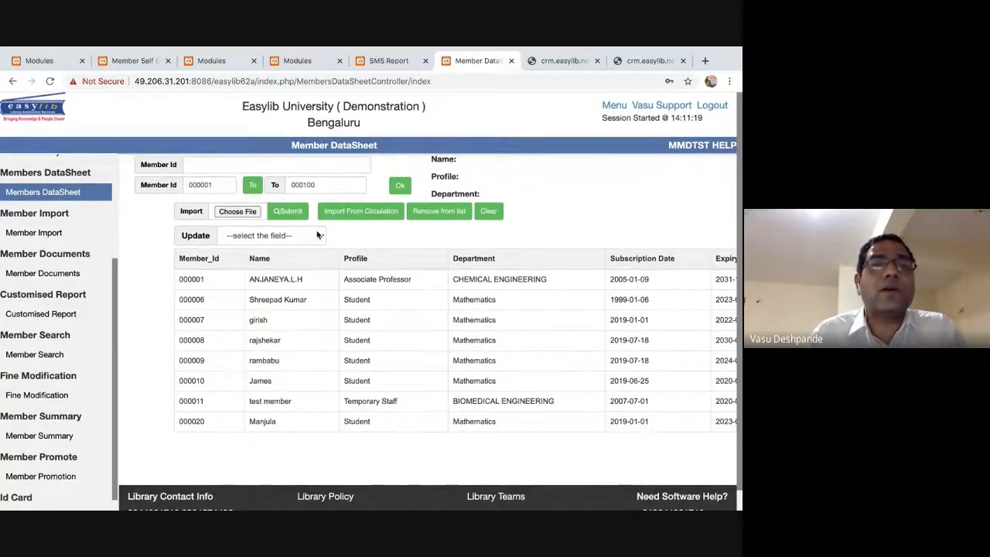
Bulk-update the listed members' Department to ENGLISH and verify it on member 000006.
{"action": "left_click", "coordinate": [321, 236]}
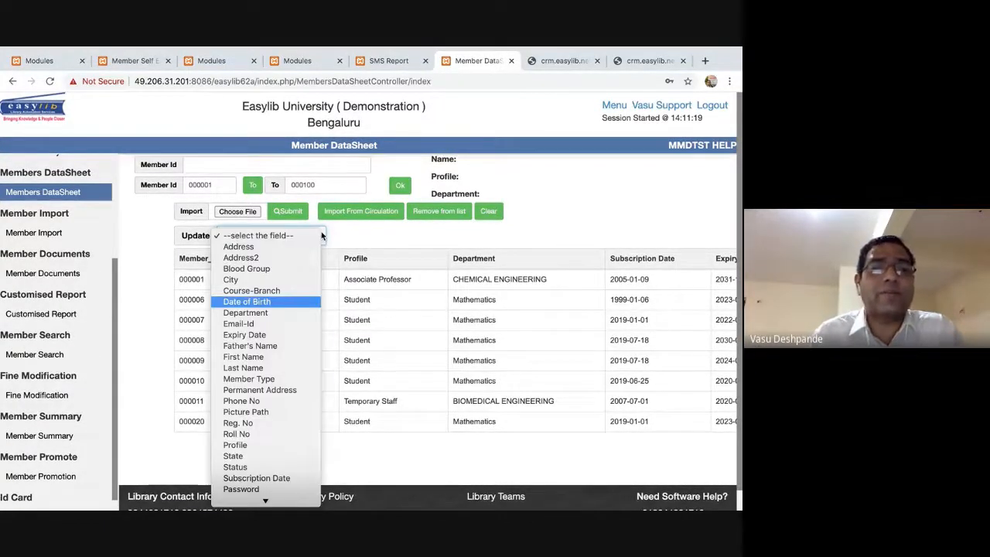
{"action": "key", "text": "Down"}
{"action": "key", "text": "Return"}
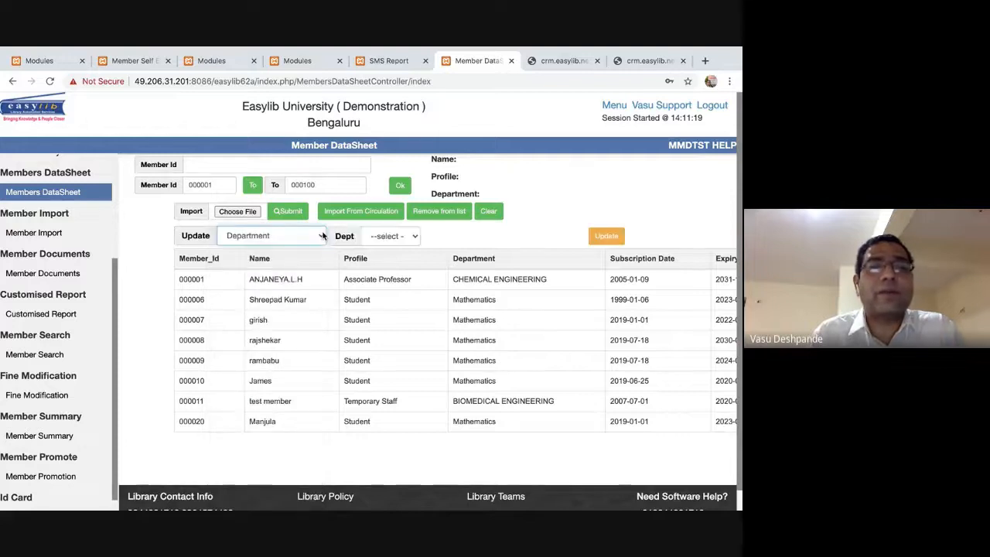
{"action": "left_click", "coordinate": [390, 241]}
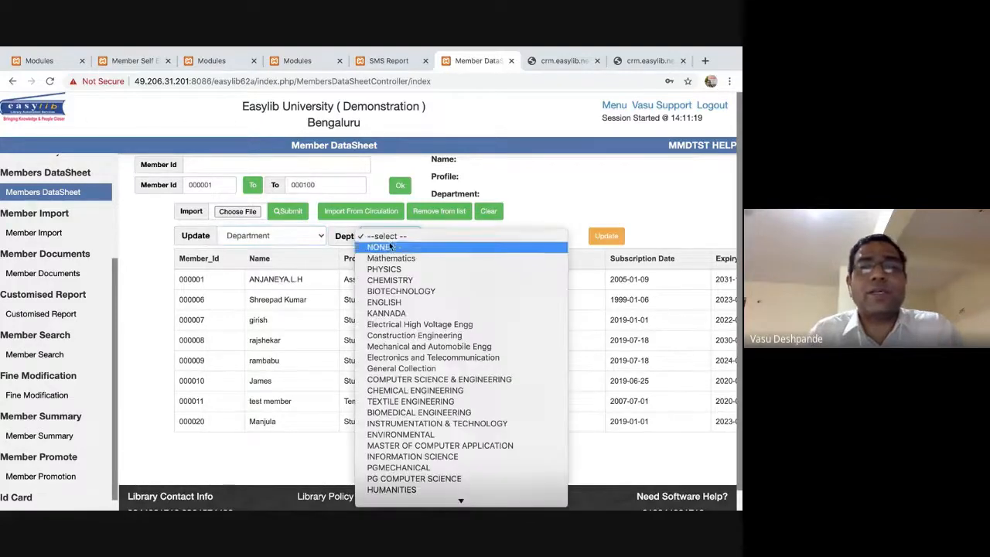
{"action": "left_click", "coordinate": [385, 302]}
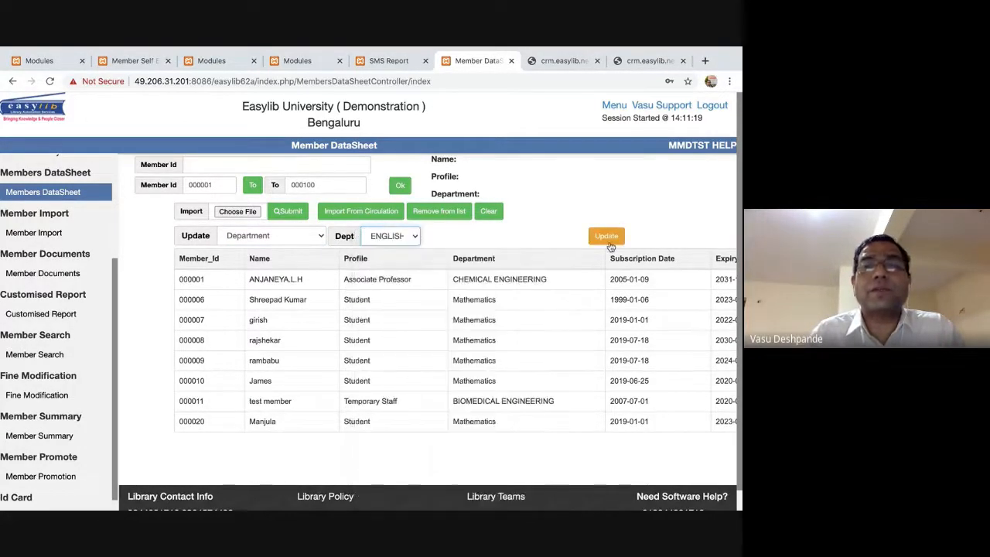
{"action": "left_click", "coordinate": [605, 235]}
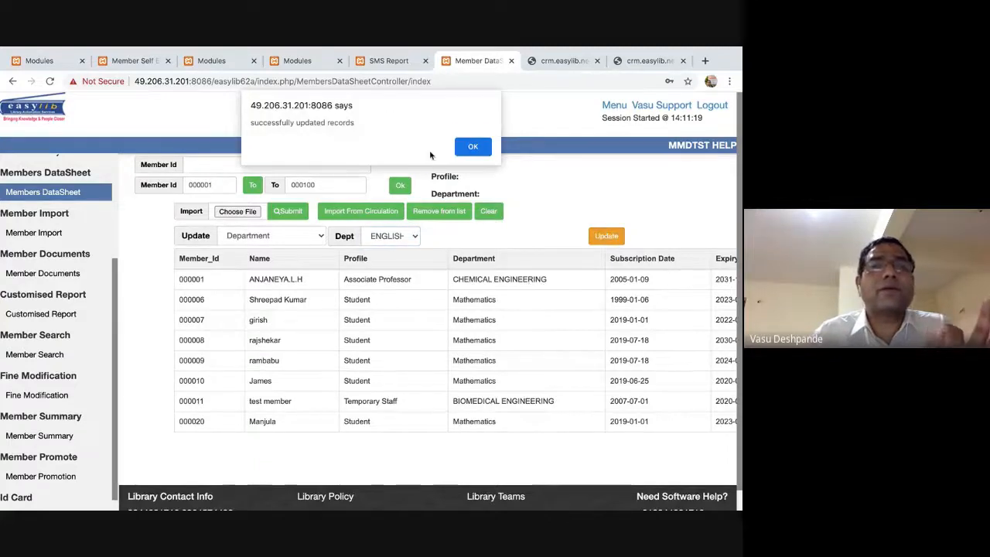
{"action": "left_click", "coordinate": [474, 146]}
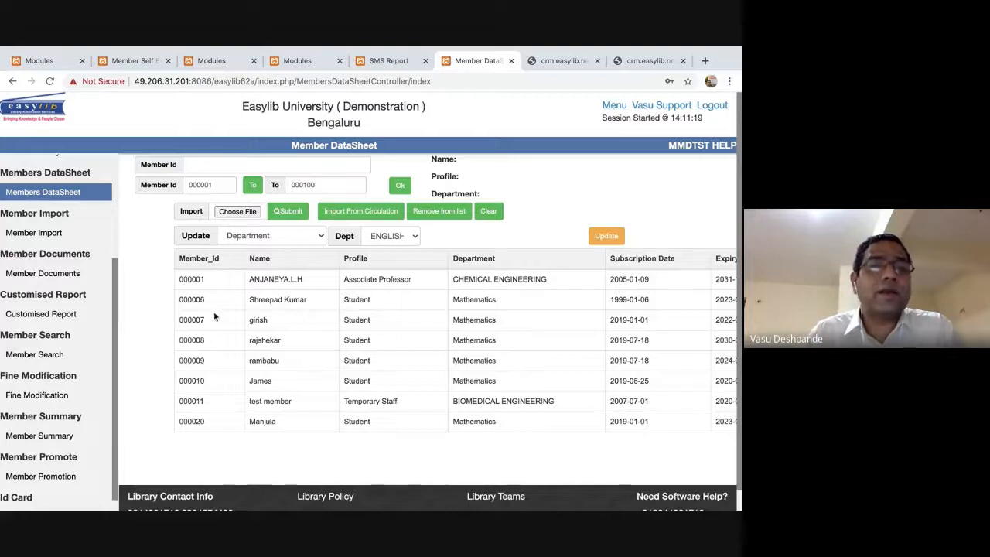
{"action": "double_click", "coordinate": [190, 303]}
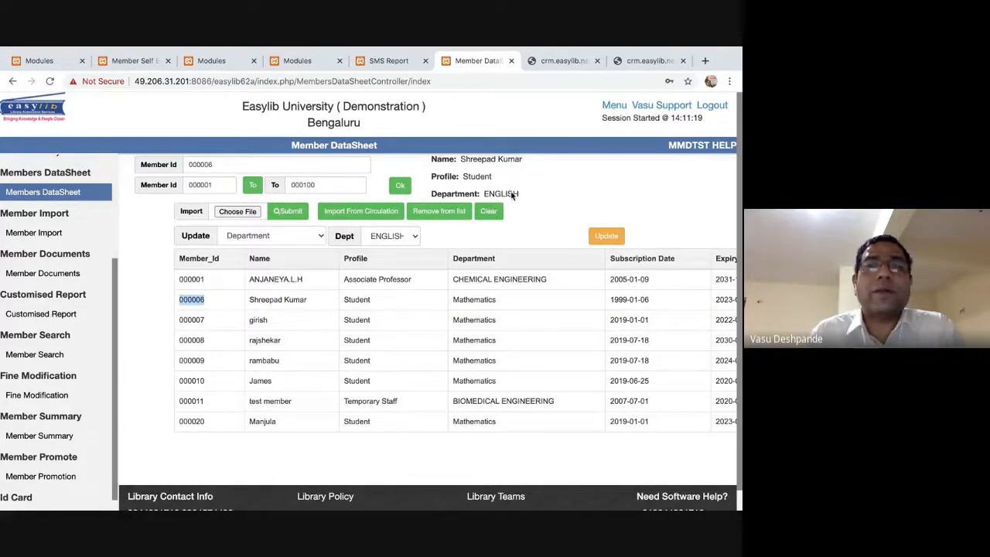
Glance at the SMS Report and Modules tabs, then return to the Member DataSheet.
{"action": "left_click", "coordinate": [389, 60]}
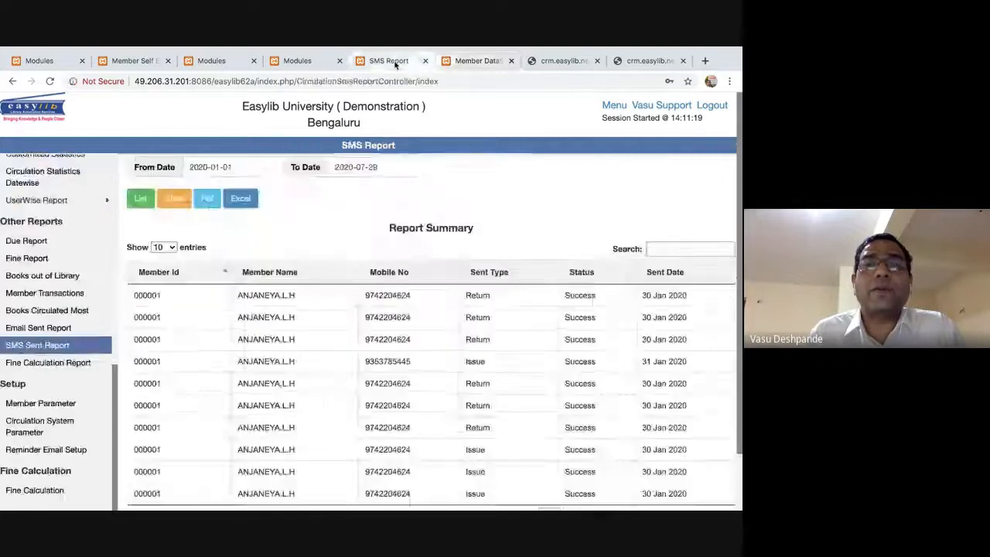
{"action": "left_click", "coordinate": [308, 60]}
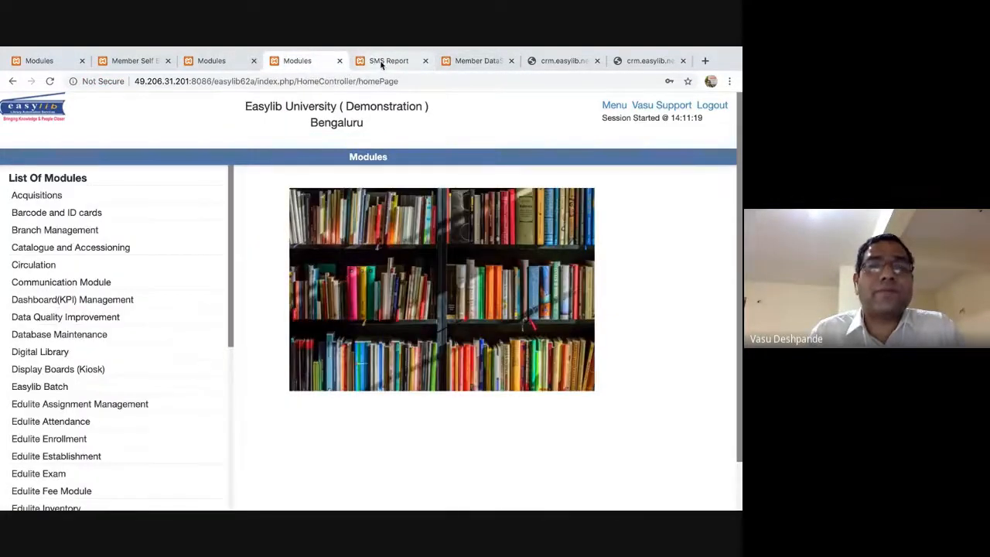
{"action": "left_click", "coordinate": [379, 62]}
{"action": "scroll", "coordinate": [47, 232], "scroll_direction": "up", "scroll_amount": 4}
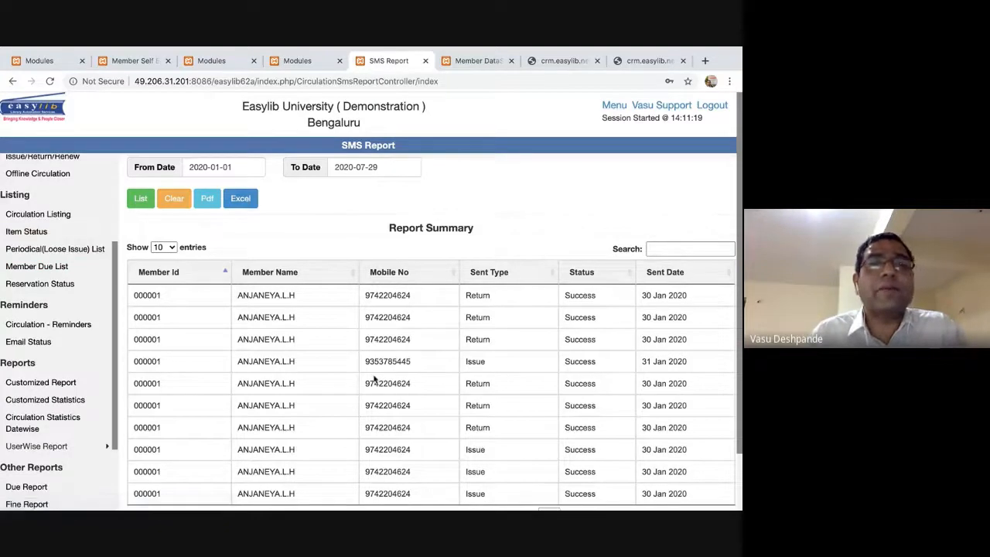
{"action": "key", "text": "ctrl+Tab"}
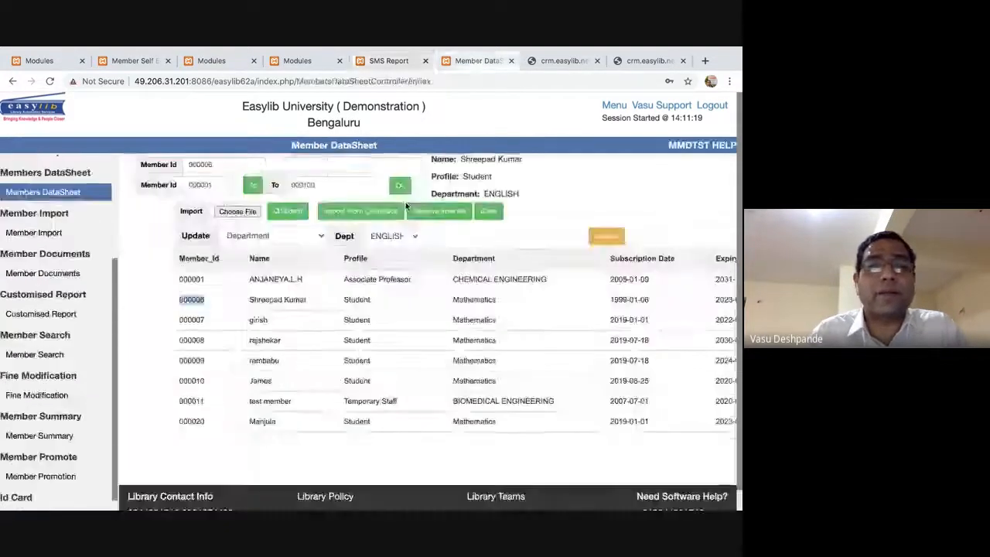
Choose Address as the field for the bulk update.
{"action": "left_click", "coordinate": [279, 235]}
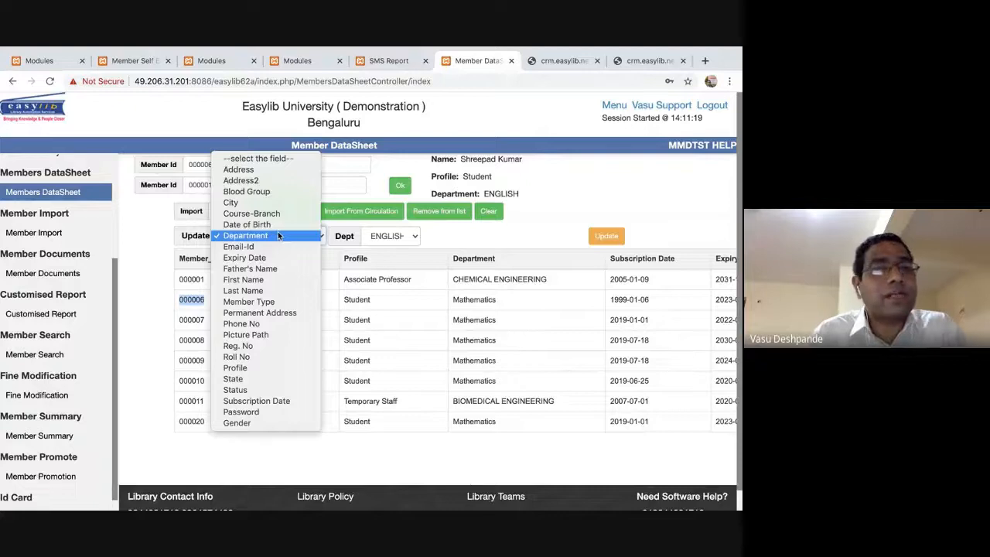
{"action": "left_click", "coordinate": [267, 170]}
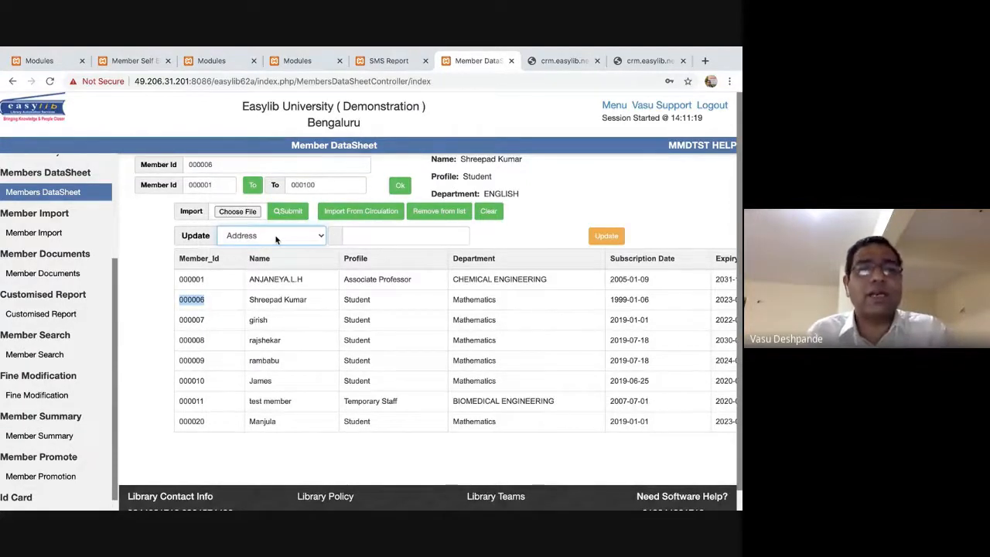
{"action": "left_click", "coordinate": [397, 236]}
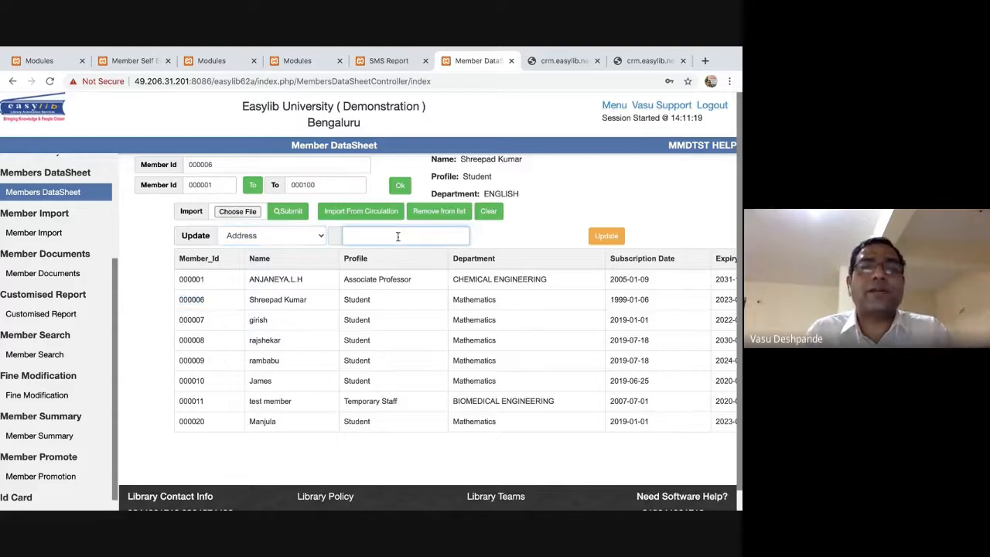
{"action": "left_click", "coordinate": [312, 240]}
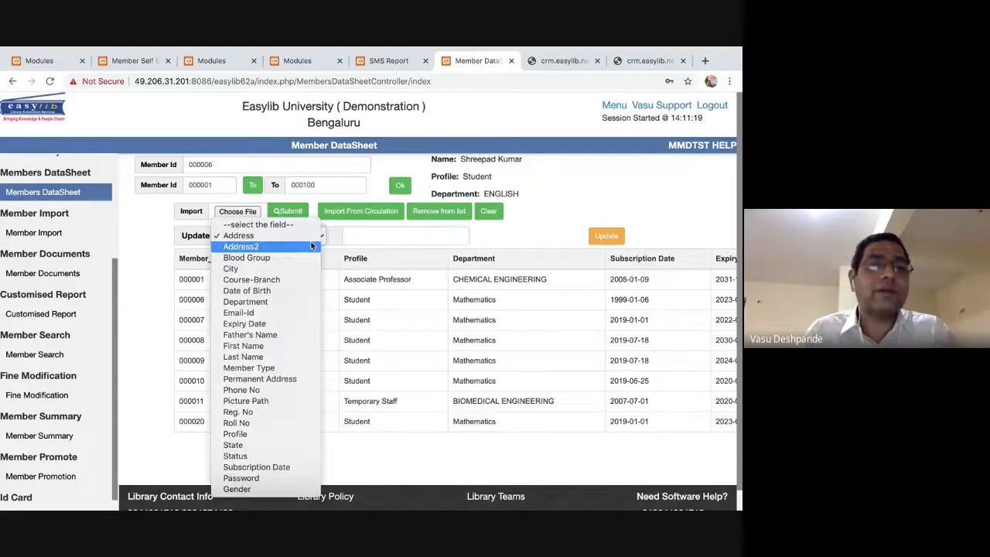
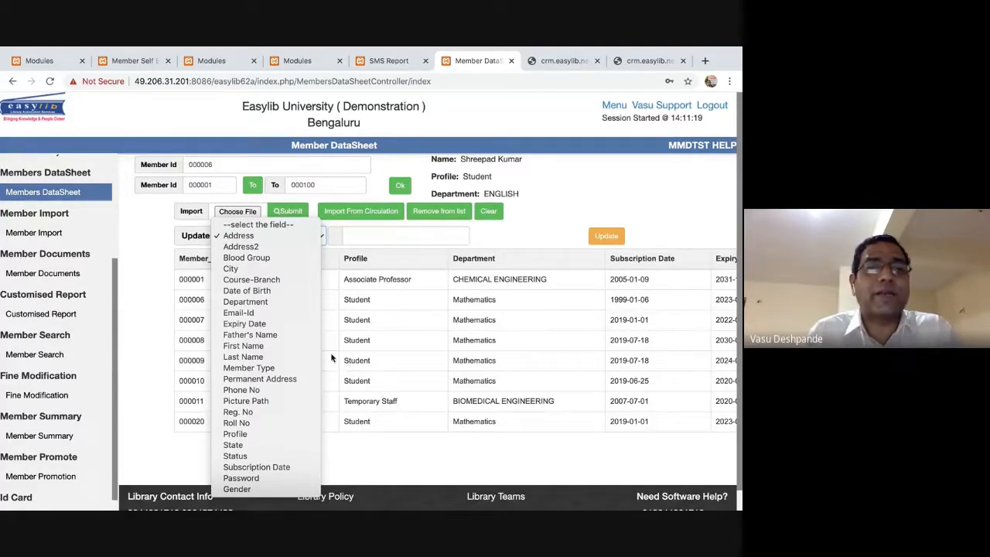
Choose Expiry Date as the field to update, then view the SMS Report page.
{"action": "left_click", "coordinate": [260, 325]}
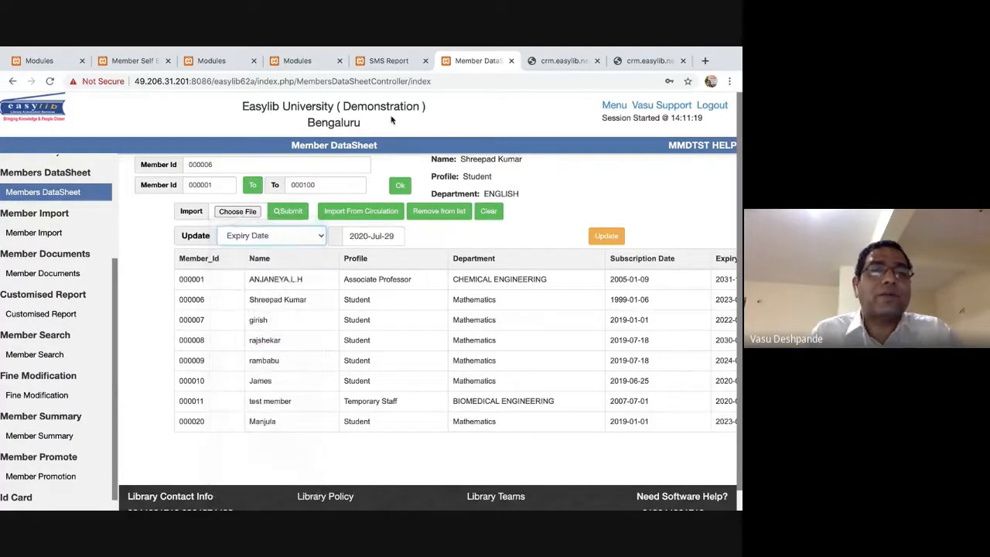
{"action": "left_click", "coordinate": [389, 61]}
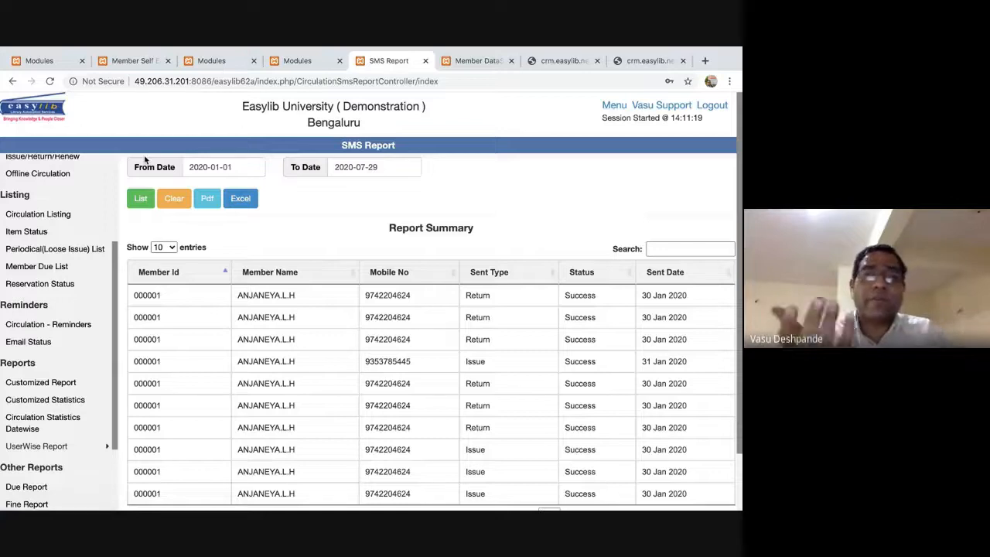
{"action": "scroll", "coordinate": [68, 210], "scroll_direction": "up", "scroll_amount": 3}
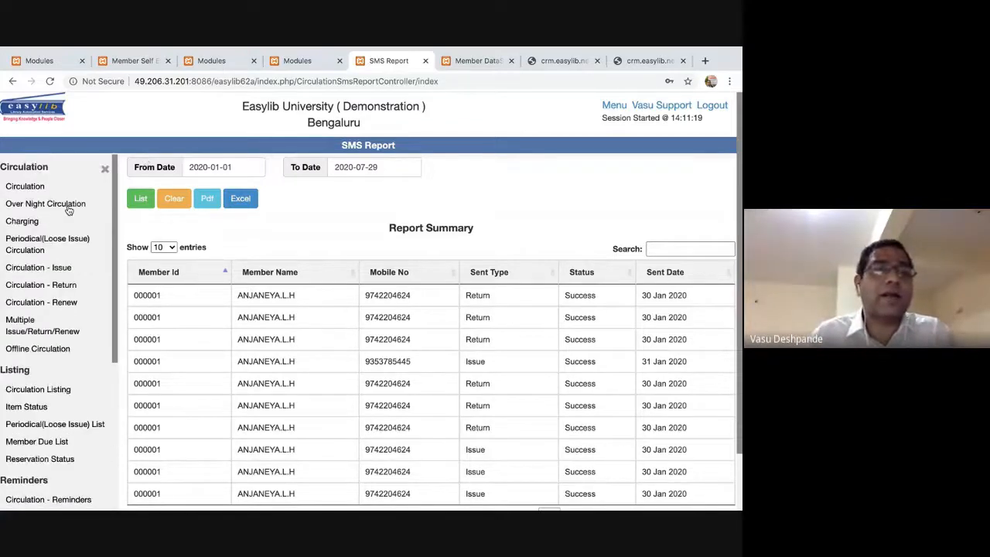
{"action": "scroll", "coordinate": [68, 211], "scroll_direction": "down", "scroll_amount": 2}
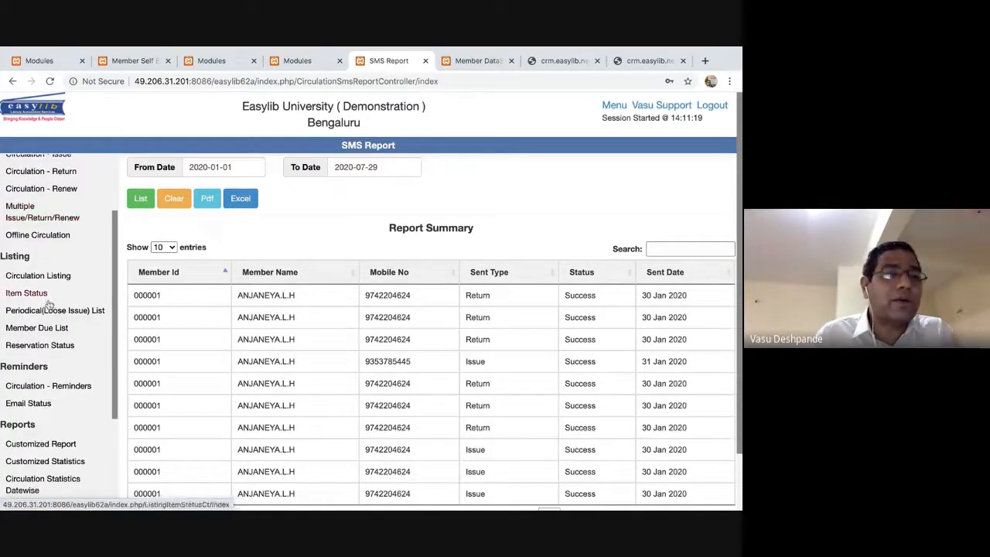
Go through the Member Due List page to the Circulation Listing page.
{"action": "left_click", "coordinate": [40, 328]}
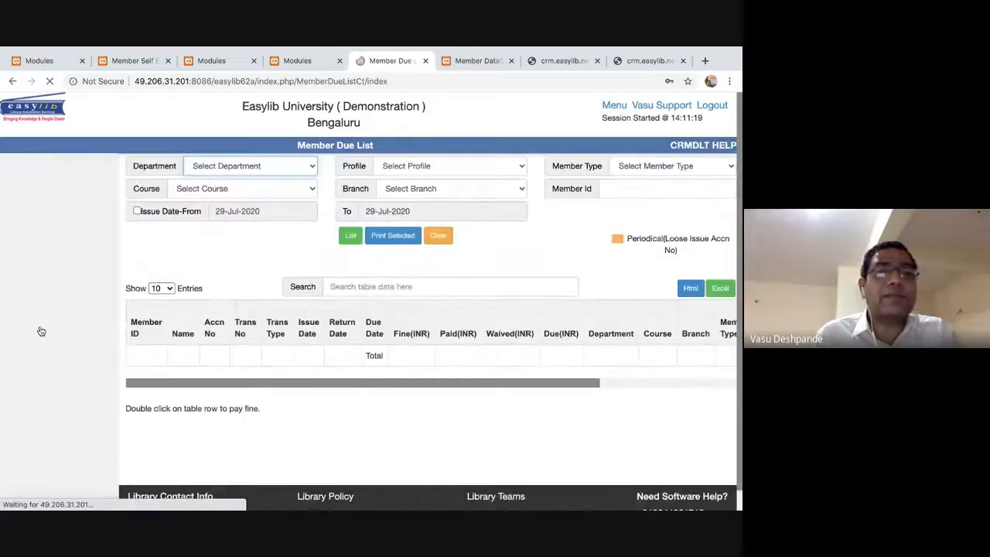
{"action": "scroll", "coordinate": [35, 305], "scroll_direction": "down", "scroll_amount": 2}
{"action": "scroll", "coordinate": [36, 296], "scroll_direction": "up", "scroll_amount": 2}
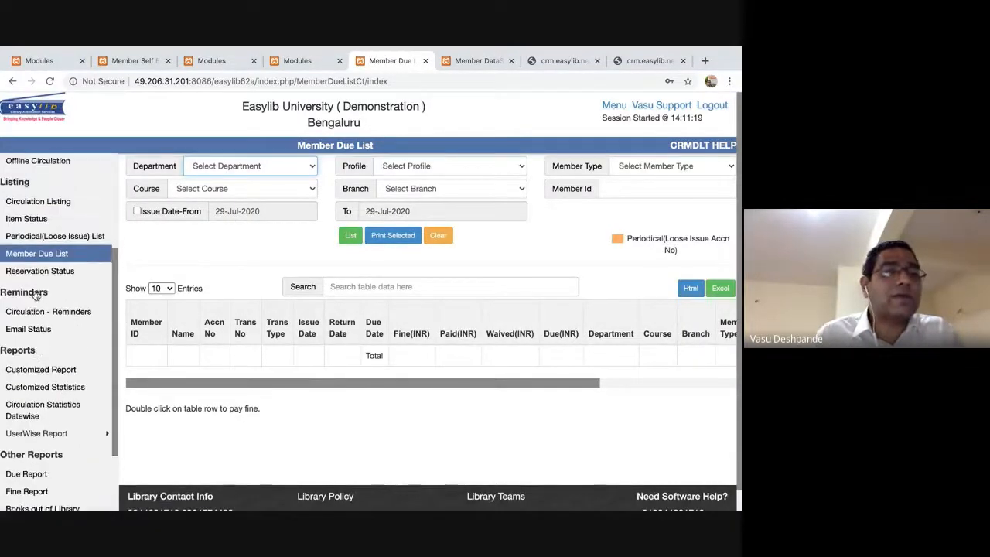
{"action": "left_click", "coordinate": [37, 226]}
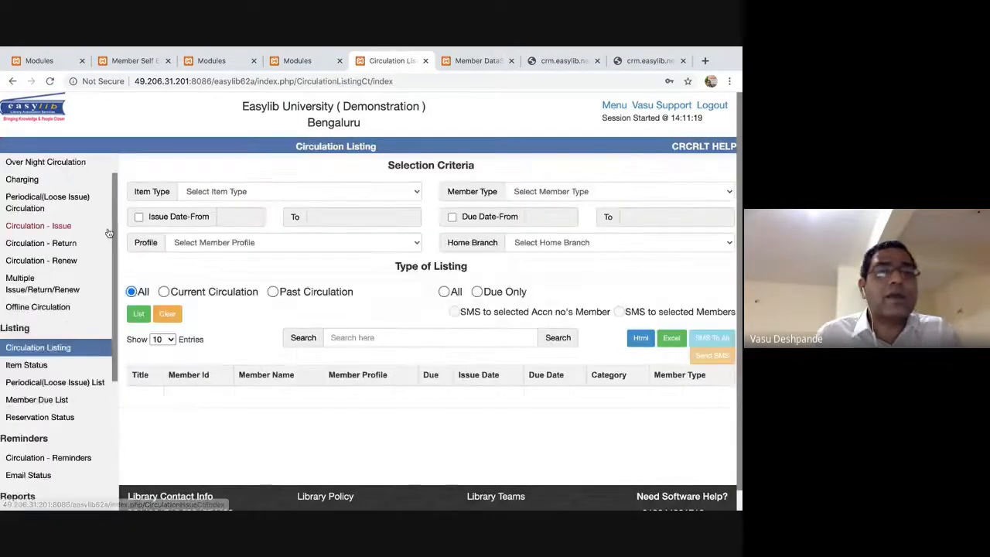
List current circulation items limited to due items only, and review the table.
{"action": "scroll", "coordinate": [46, 233], "scroll_direction": "down", "scroll_amount": 2}
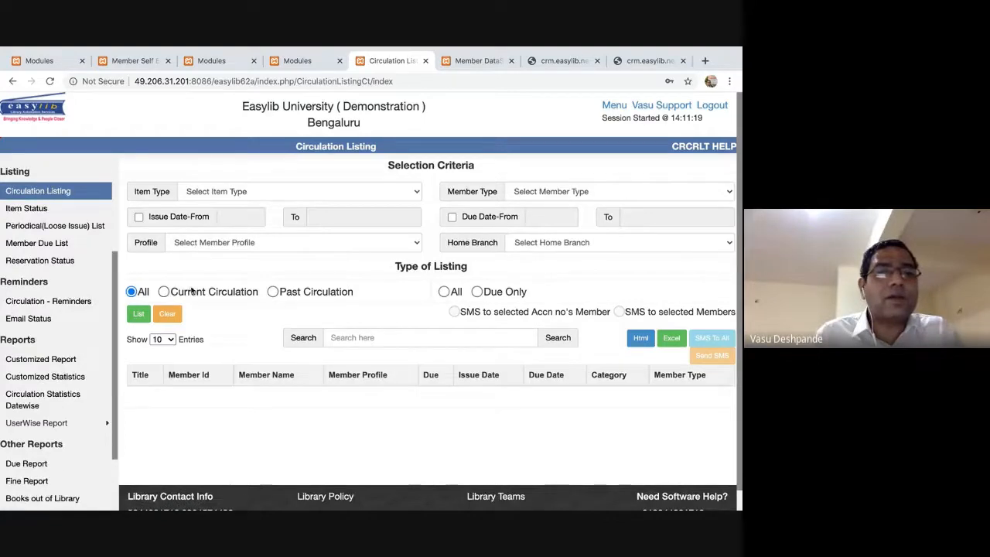
{"action": "left_click", "coordinate": [165, 291]}
{"action": "left_click", "coordinate": [477, 291]}
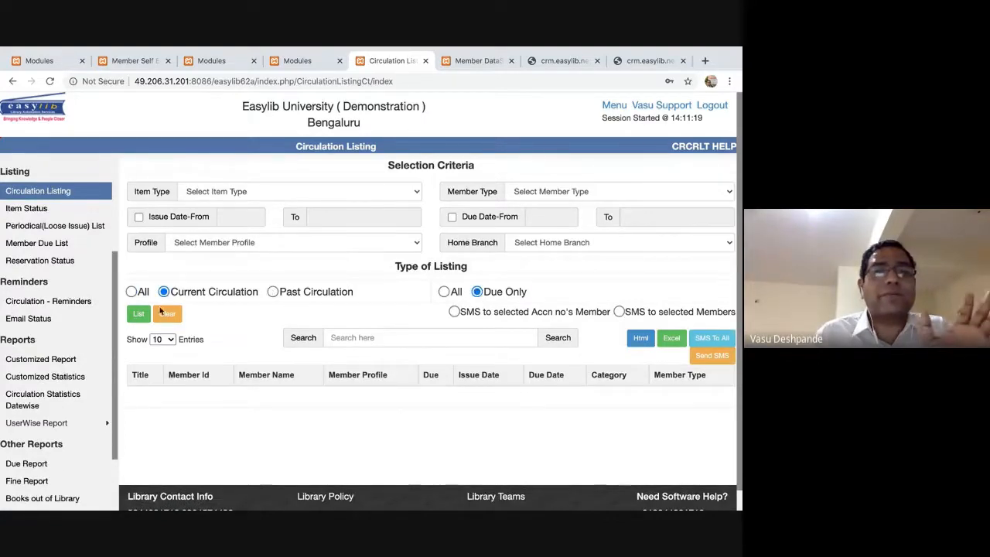
{"action": "left_click", "coordinate": [139, 313]}
{"action": "scroll", "coordinate": [397, 384], "scroll_direction": "down", "scroll_amount": 3}
{"action": "scroll", "coordinate": [397, 384], "scroll_direction": "down", "scroll_amount": 5}
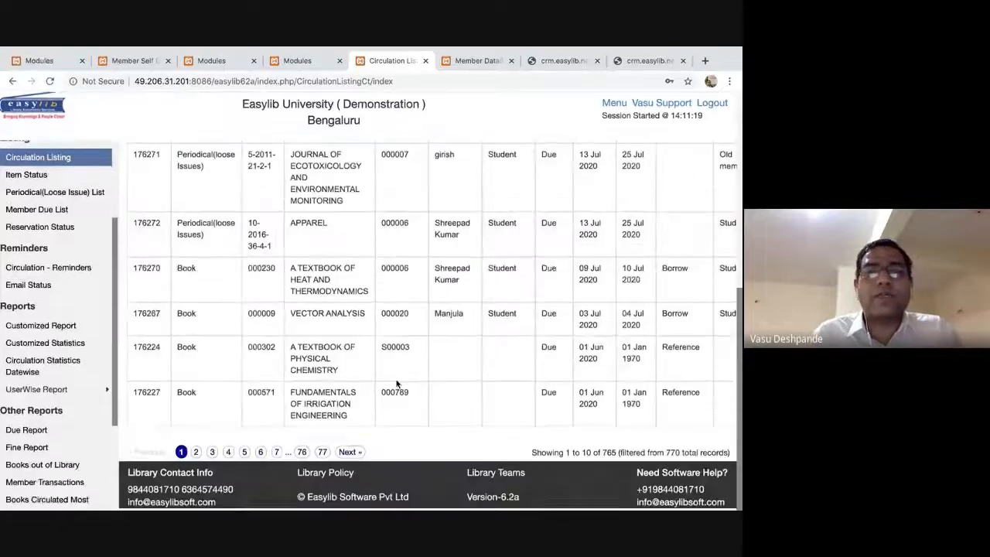
{"action": "scroll", "coordinate": [397, 385], "scroll_direction": "up", "scroll_amount": 5}
{"action": "scroll", "coordinate": [397, 384], "scroll_direction": "down", "scroll_amount": 2}
{"action": "scroll", "coordinate": [397, 385], "scroll_direction": "down", "scroll_amount": 1}
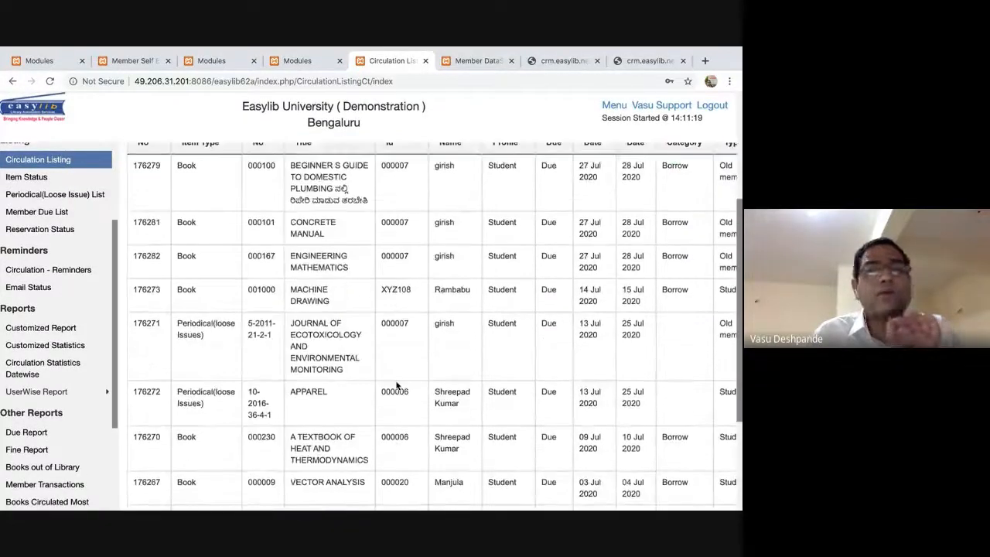
{"action": "scroll", "coordinate": [542, 374], "scroll_direction": "down", "scroll_amount": 3}
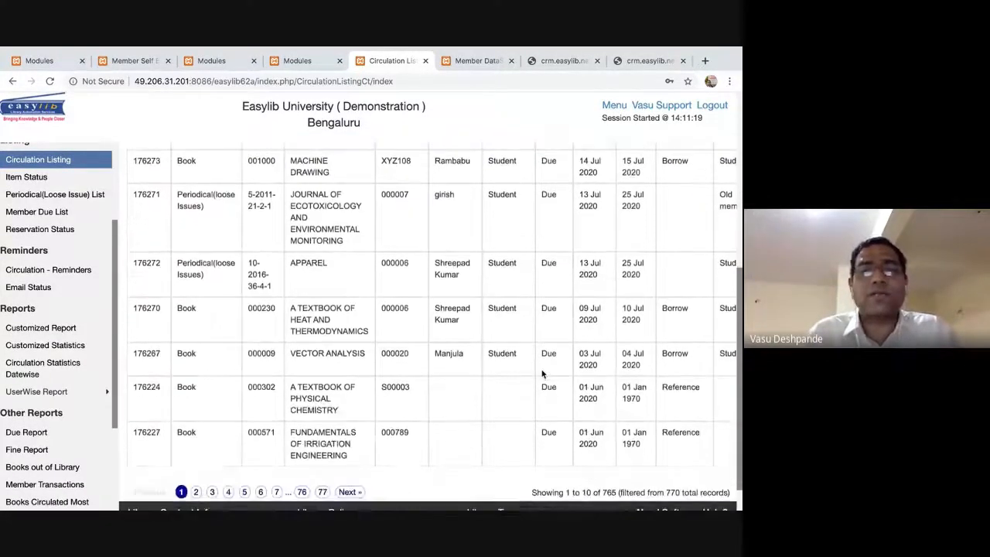
{"action": "scroll", "coordinate": [543, 373], "scroll_direction": "up", "scroll_amount": 9}
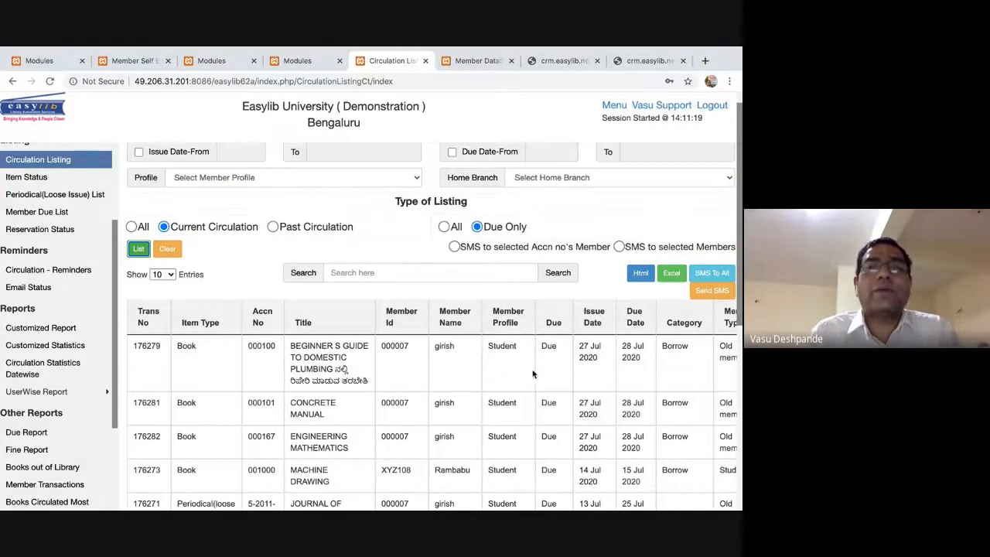
{"action": "scroll", "coordinate": [277, 357], "scroll_direction": "down", "scroll_amount": 6}
{"action": "scroll", "coordinate": [277, 357], "scroll_direction": "up", "scroll_amount": 8}
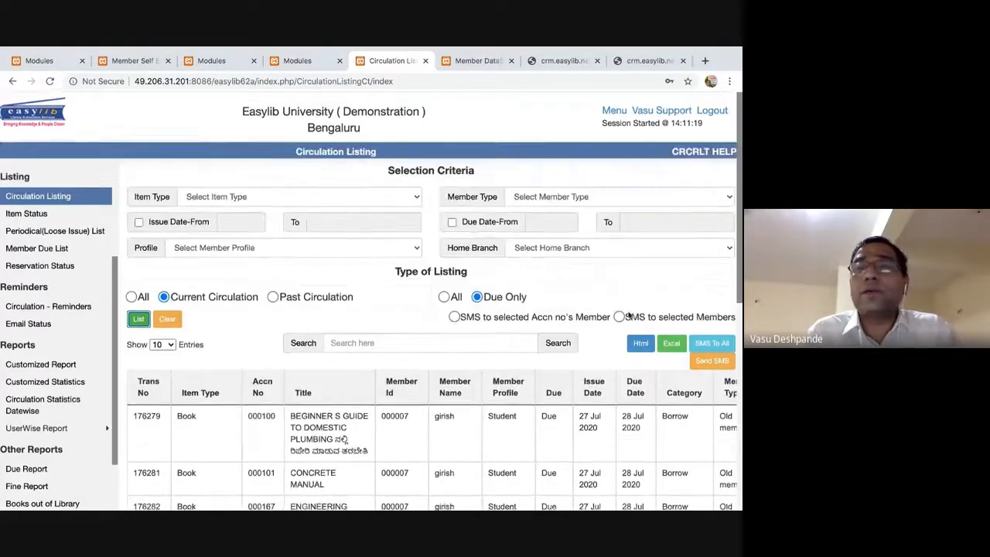
Export the listing to CurrentCirculationList.xlsx and open the downloaded workbook.
{"action": "left_click", "coordinate": [677, 342]}
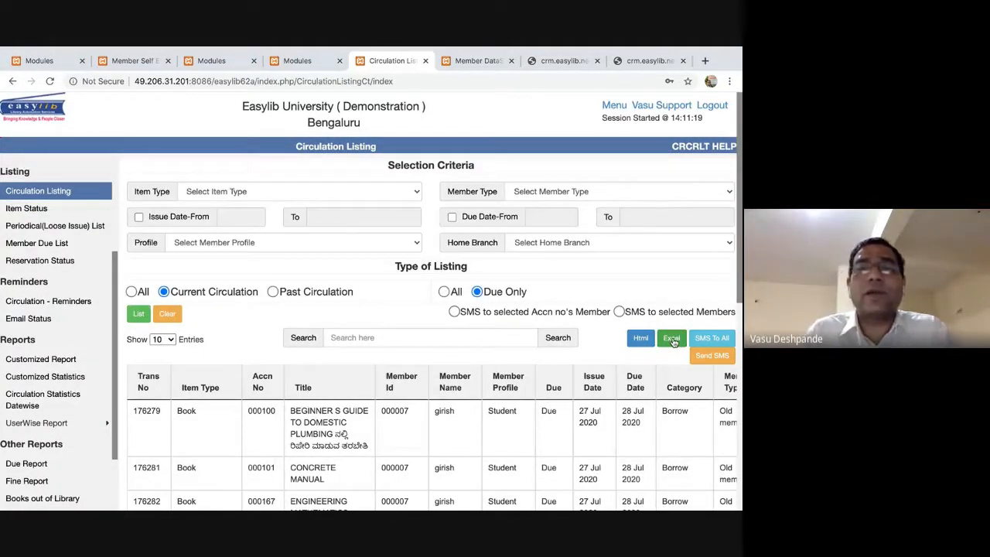
{"action": "left_click", "coordinate": [63, 497]}
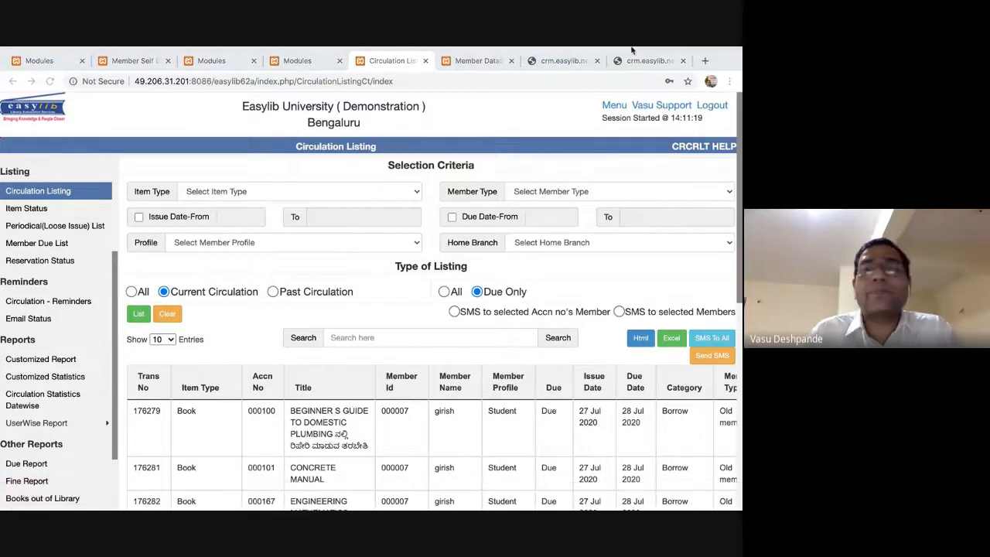
{"action": "mouse_move", "coordinate": [631, 47]}
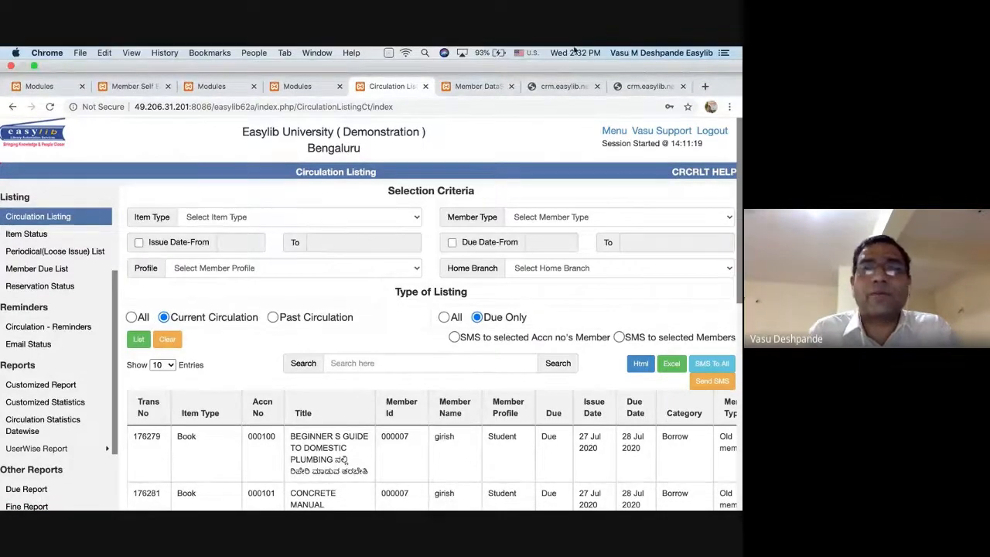
{"action": "key", "text": "super+Tab"}
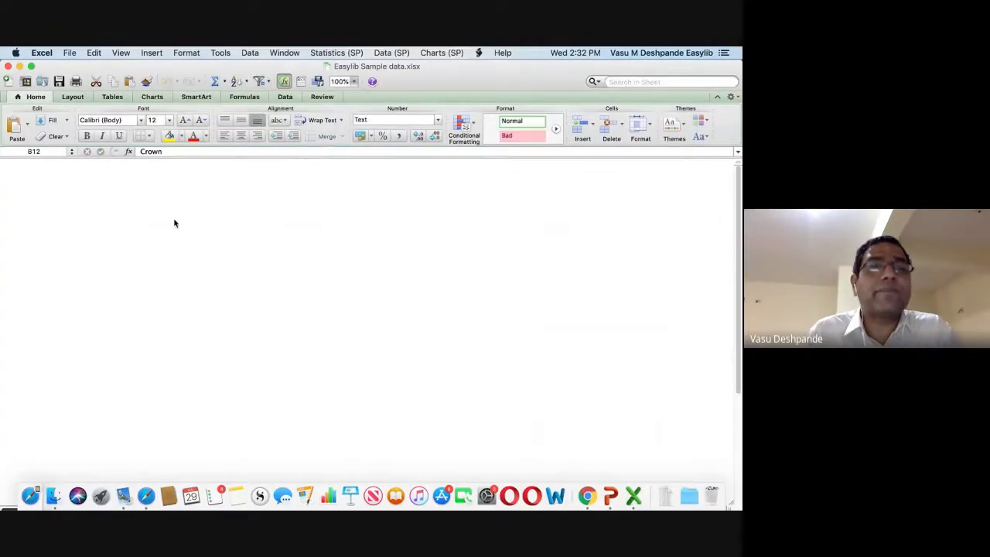
Bring CurrentCirculationList.xlsx to the front and clear columns B through O.
{"action": "left_click", "coordinate": [152, 220]}
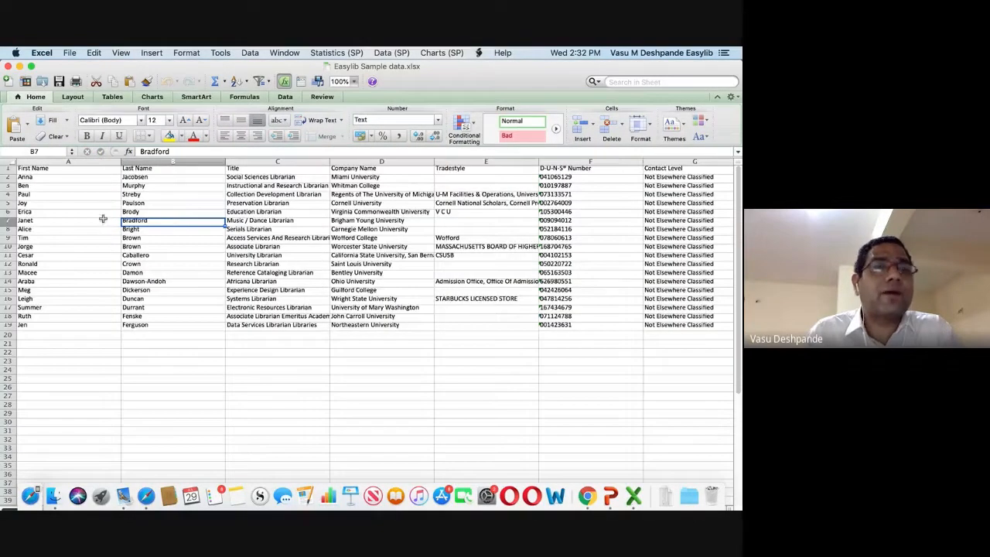
{"action": "left_click", "coordinate": [297, 54]}
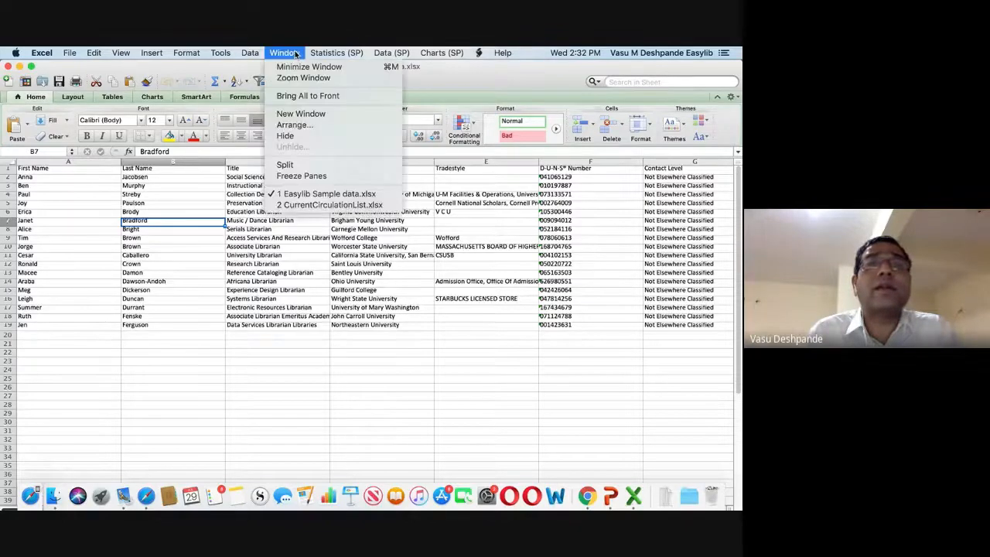
{"action": "left_click", "coordinate": [327, 206]}
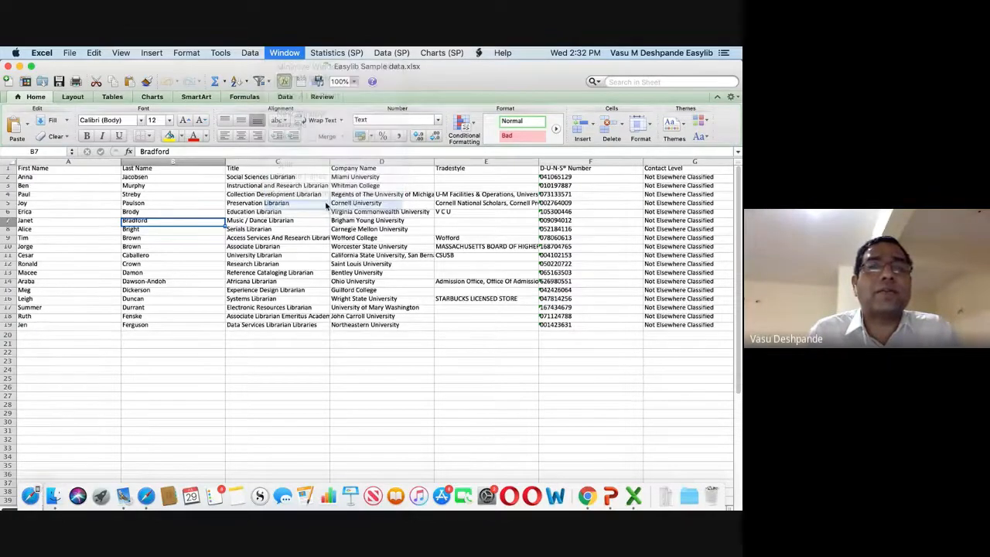
{"action": "left_click_drag", "start_coordinate": [56, 160], "coordinate": [464, 211]}
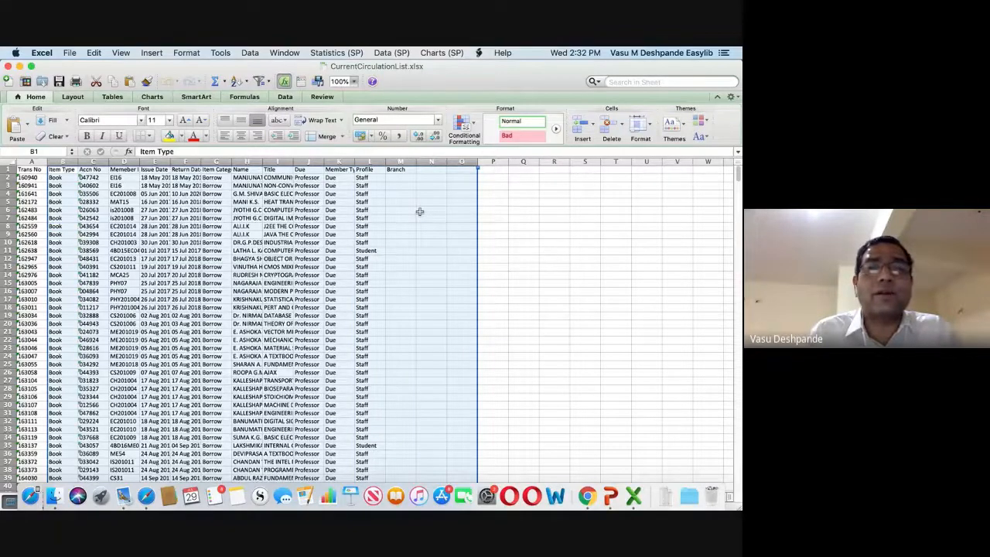
{"action": "key", "text": "Delete"}
{"action": "left_click", "coordinate": [161, 250]}
{"action": "scroll", "coordinate": [240, 312], "scroll_direction": "down", "scroll_amount": 20}
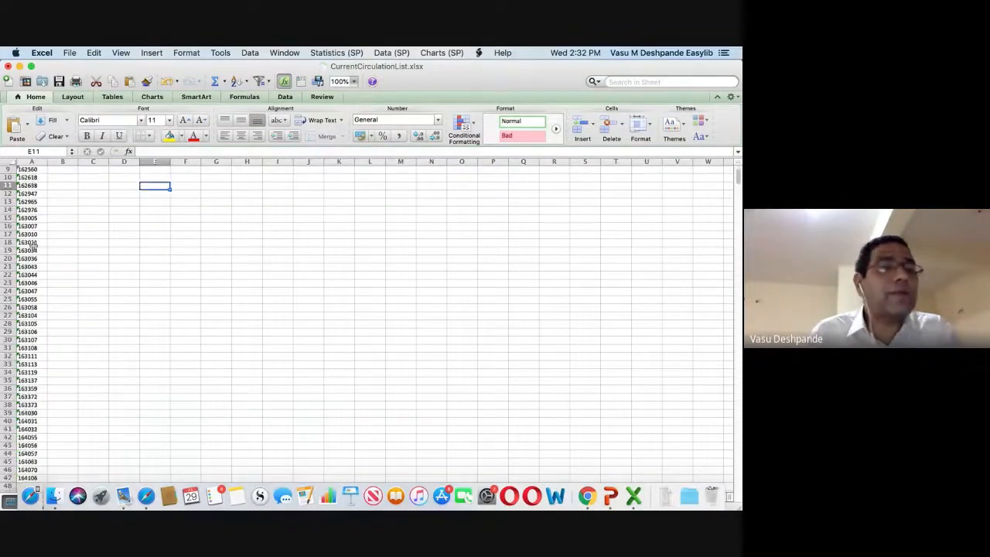
Return to the browser and look at the Easylib home page and the other Easylib tab.
{"action": "key", "text": "super+Tab"}
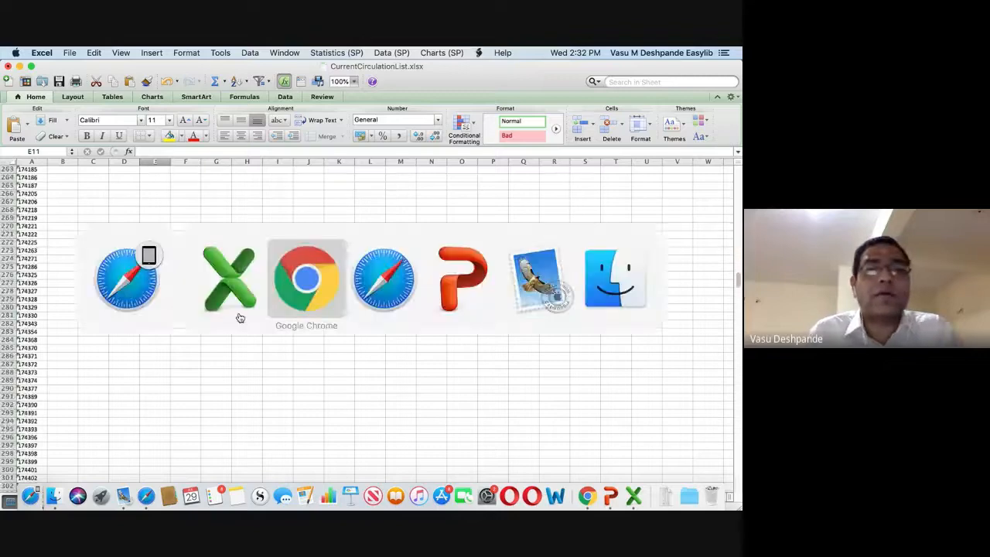
{"action": "key", "text": "super+Tab"}
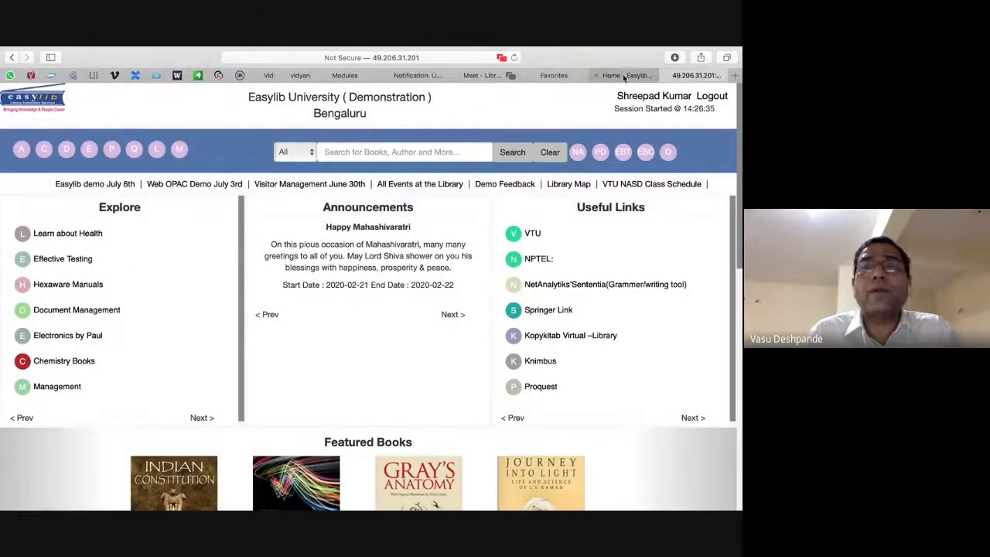
{"action": "left_click", "coordinate": [630, 75]}
{"action": "left_click", "coordinate": [678, 76]}
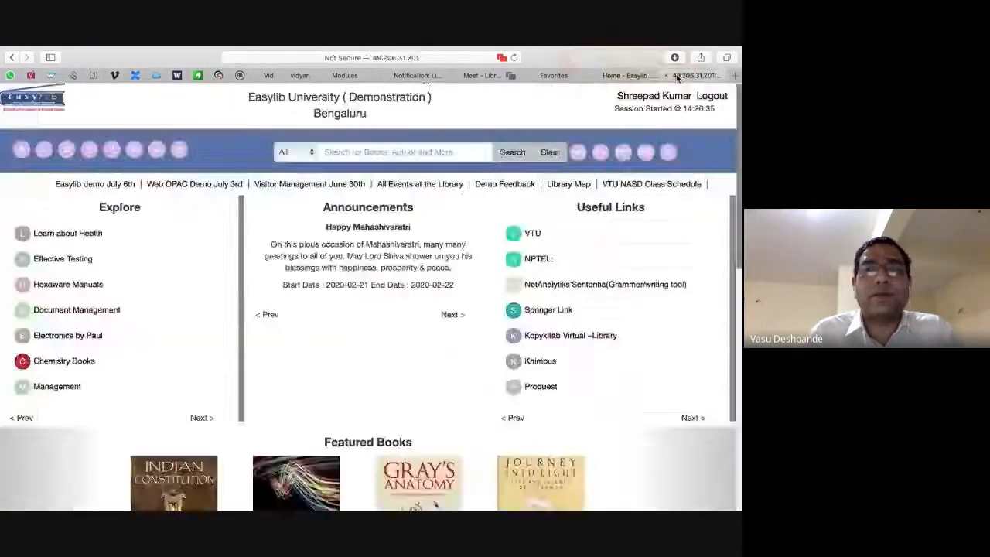
{"action": "key", "text": "super+Tab"}
{"action": "key", "text": "super+Tab"}
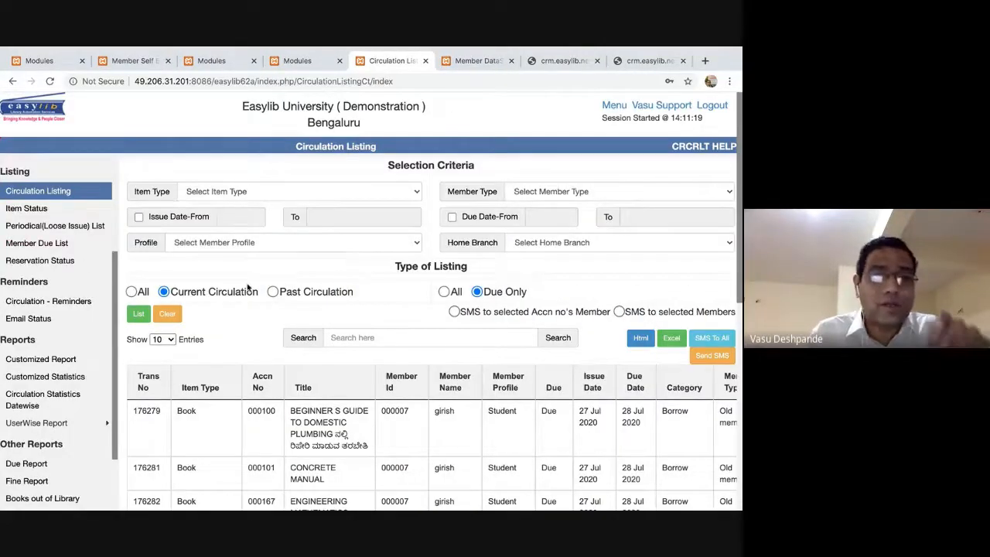
On the Member DataSheet page, clear the member list and browse for a member file to import.
{"action": "scroll", "coordinate": [301, 314], "scroll_direction": "down", "scroll_amount": 5}
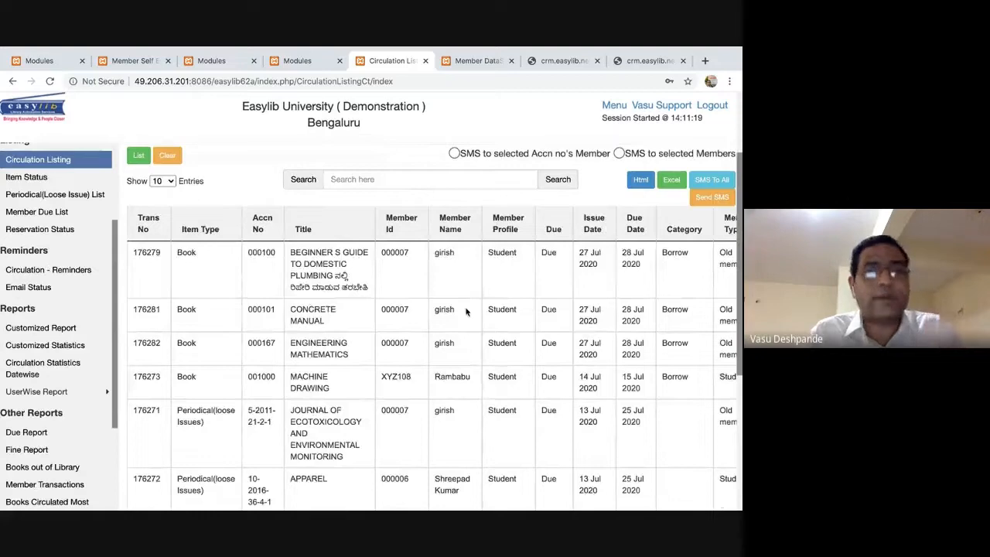
{"action": "scroll", "coordinate": [467, 313], "scroll_direction": "up", "scroll_amount": 4}
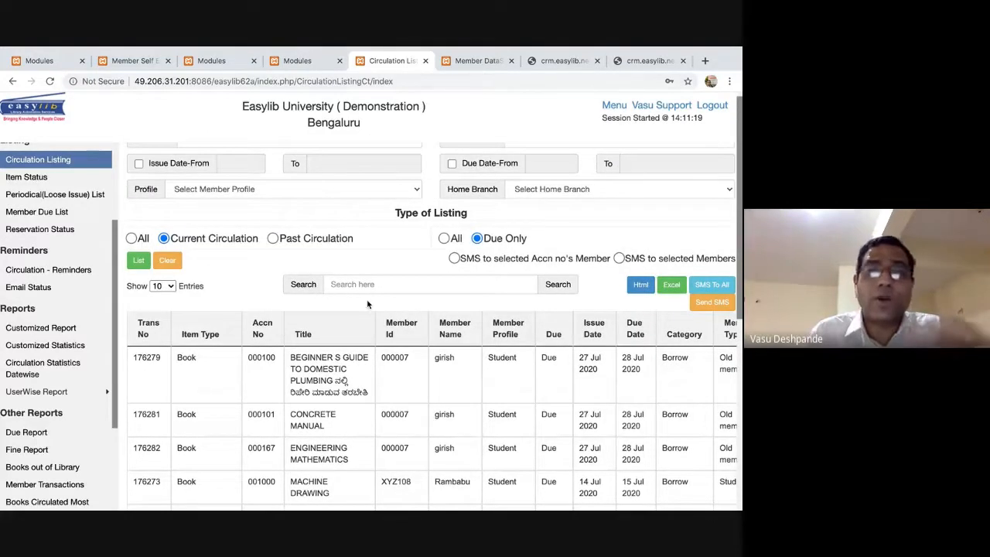
{"action": "scroll", "coordinate": [368, 304], "scroll_direction": "down", "scroll_amount": 1}
{"action": "scroll", "coordinate": [368, 304], "scroll_direction": "up", "scroll_amount": 3}
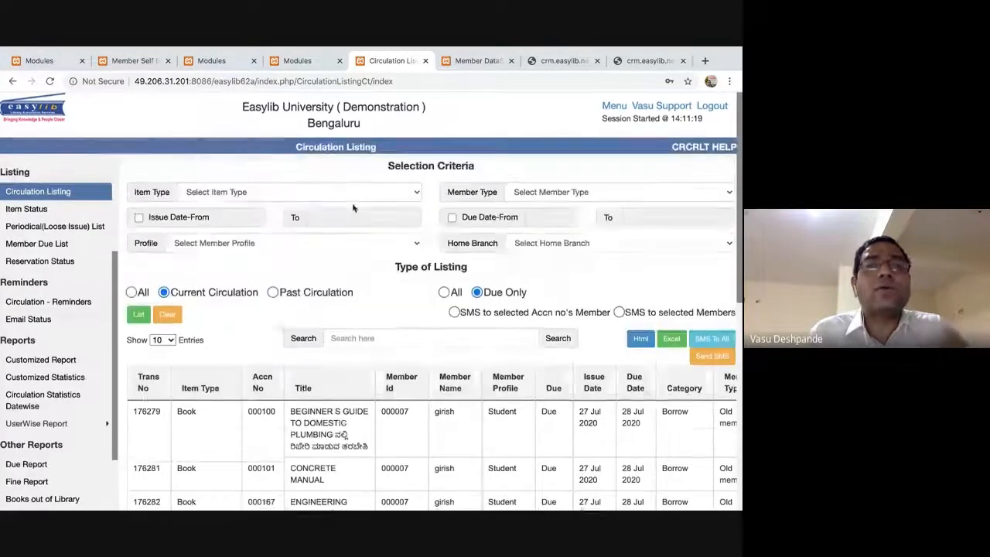
{"action": "left_click", "coordinate": [465, 61]}
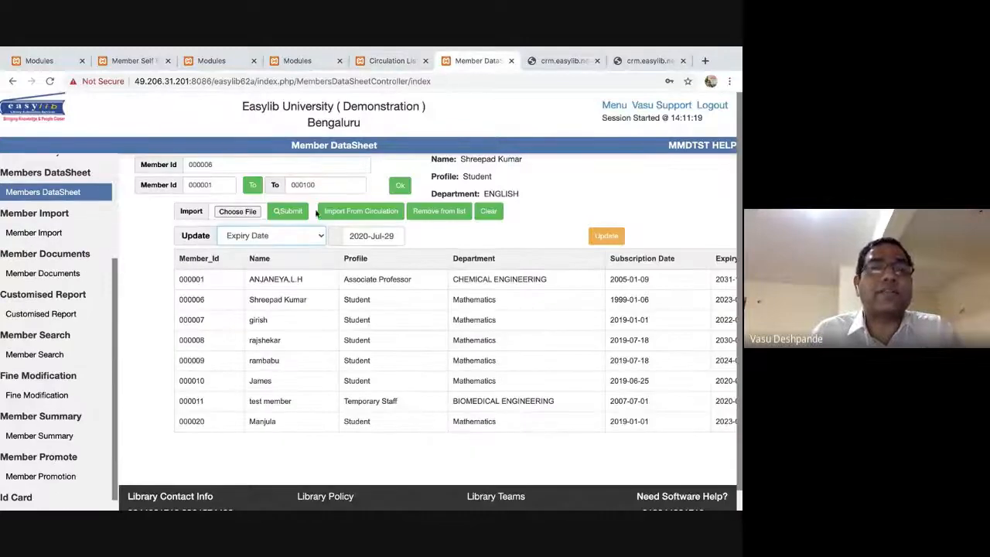
{"action": "left_click", "coordinate": [271, 238]}
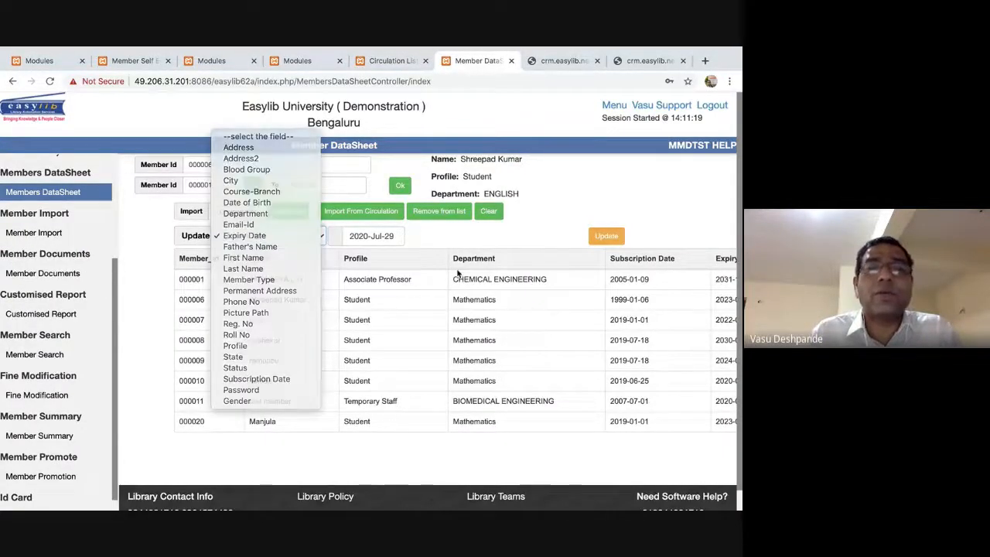
{"action": "left_click", "coordinate": [268, 236]}
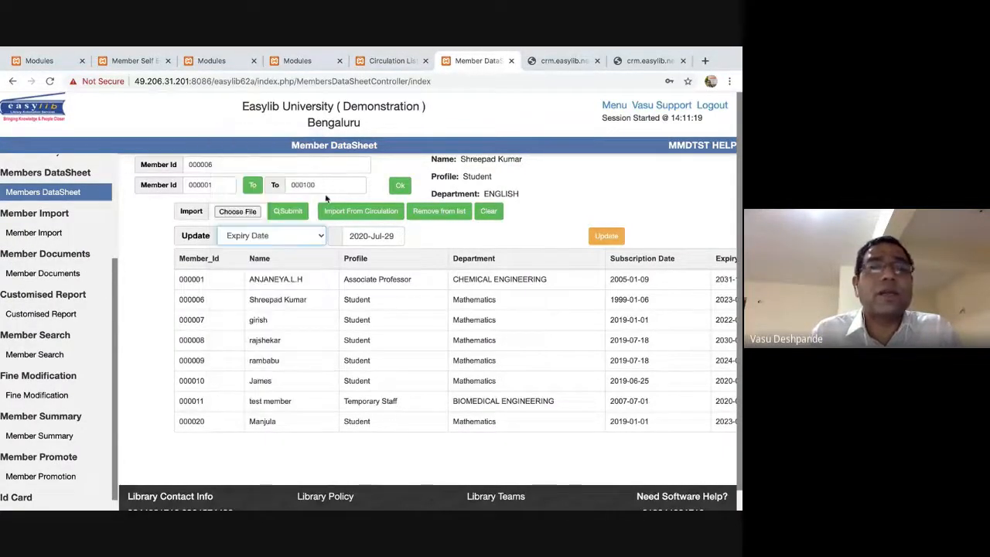
{"action": "left_click", "coordinate": [486, 212]}
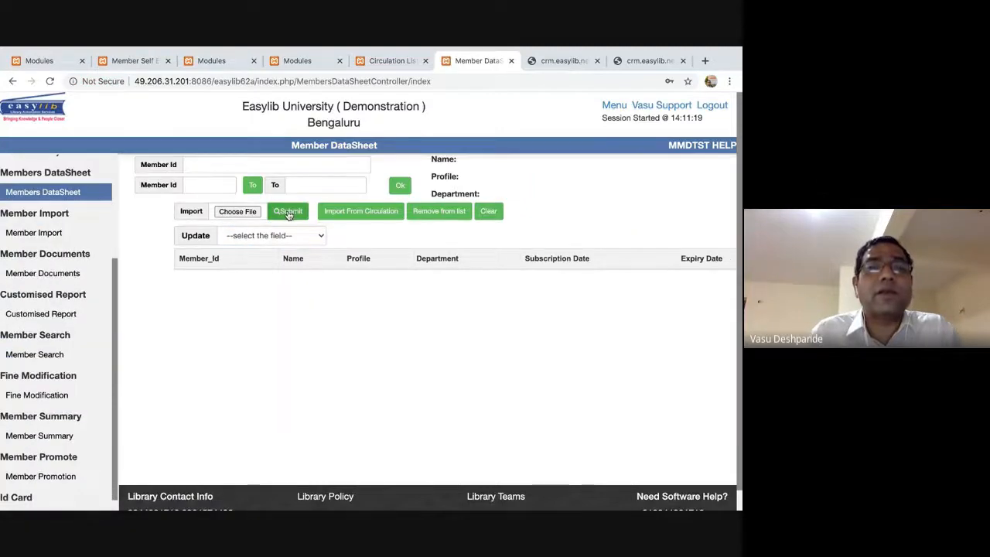
{"action": "left_click", "coordinate": [238, 211]}
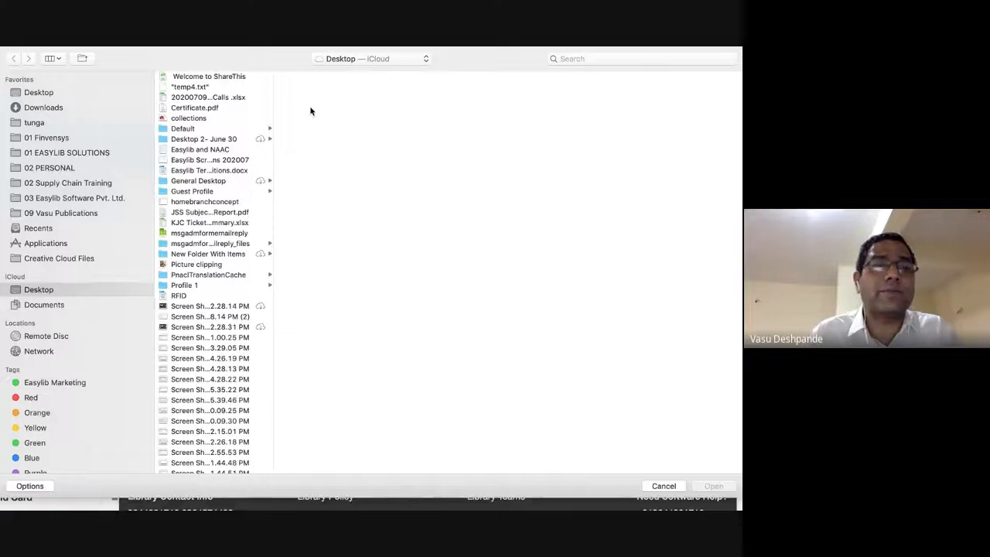
Cancel the file picker and choose Status as the field to update, with its value box ready.
{"action": "key", "text": "Escape"}
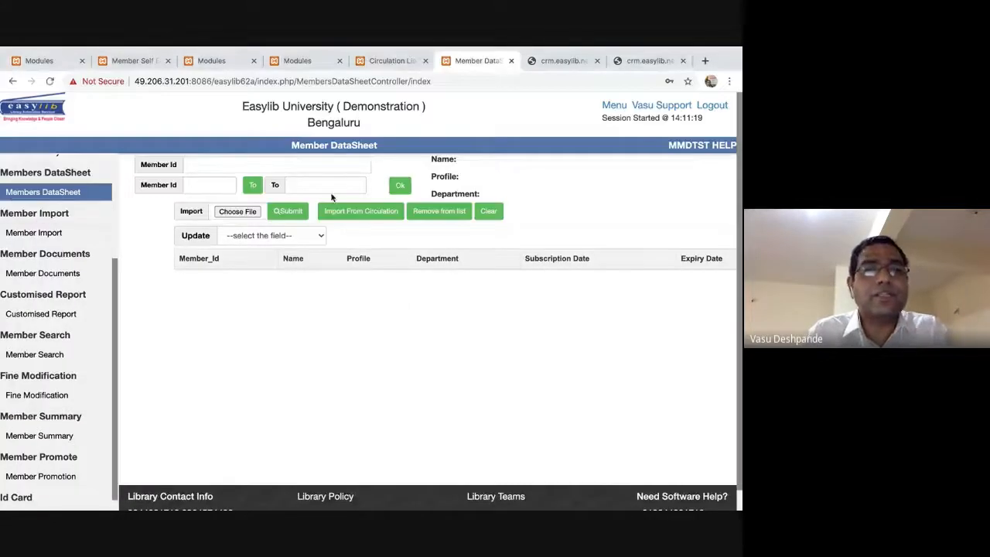
{"action": "left_click", "coordinate": [291, 237]}
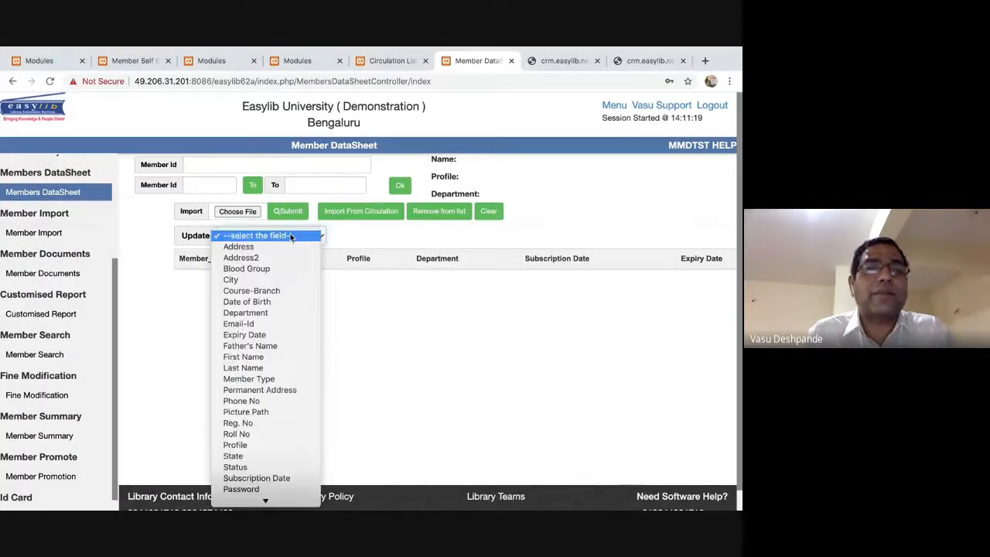
{"action": "left_click", "coordinate": [336, 338]}
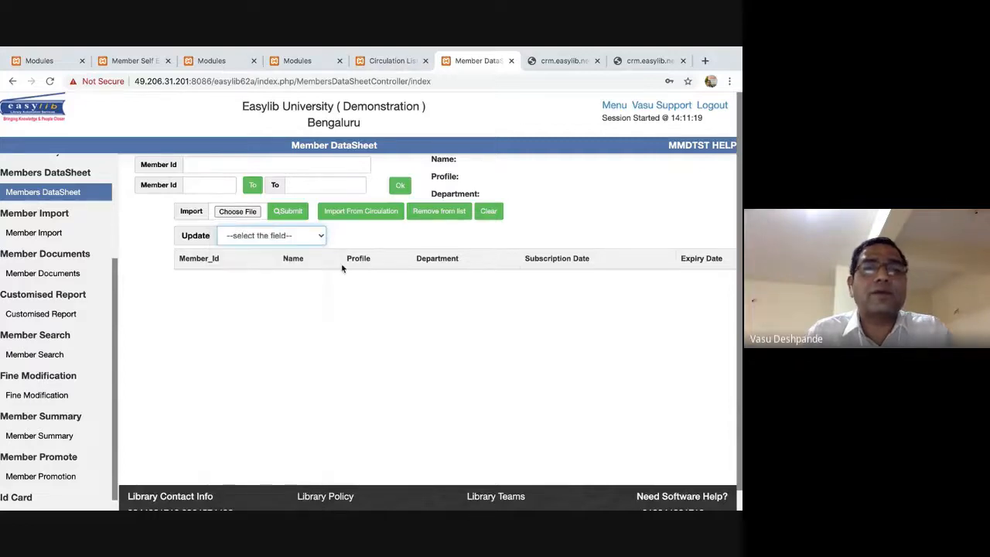
{"action": "left_click", "coordinate": [286, 232]}
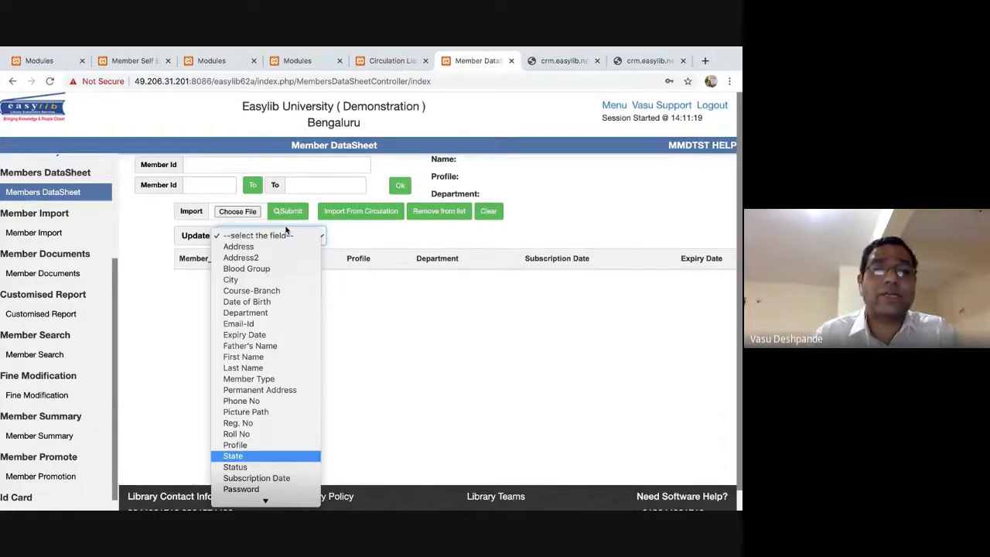
{"action": "key", "text": "Down"}
{"action": "key", "text": "Return"}
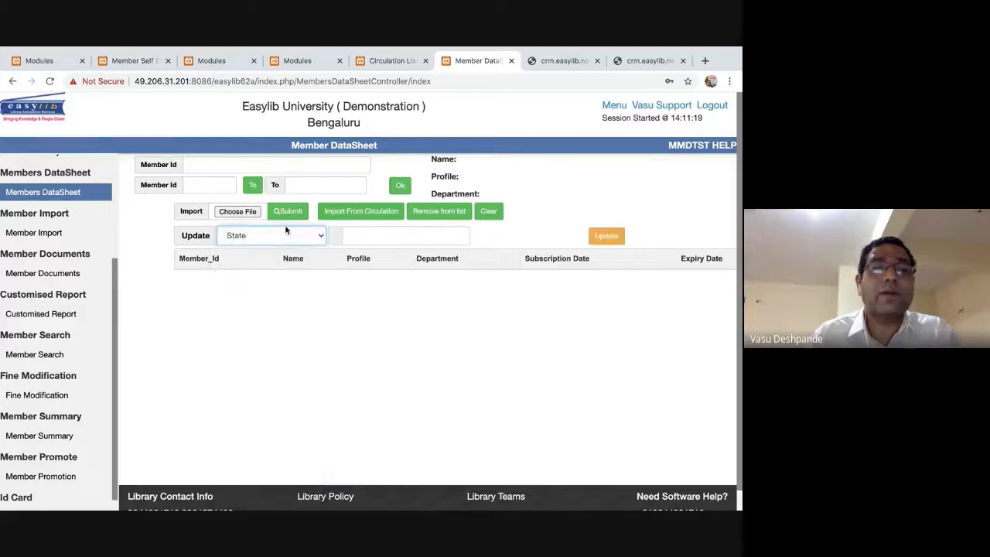
{"action": "left_click", "coordinate": [354, 236]}
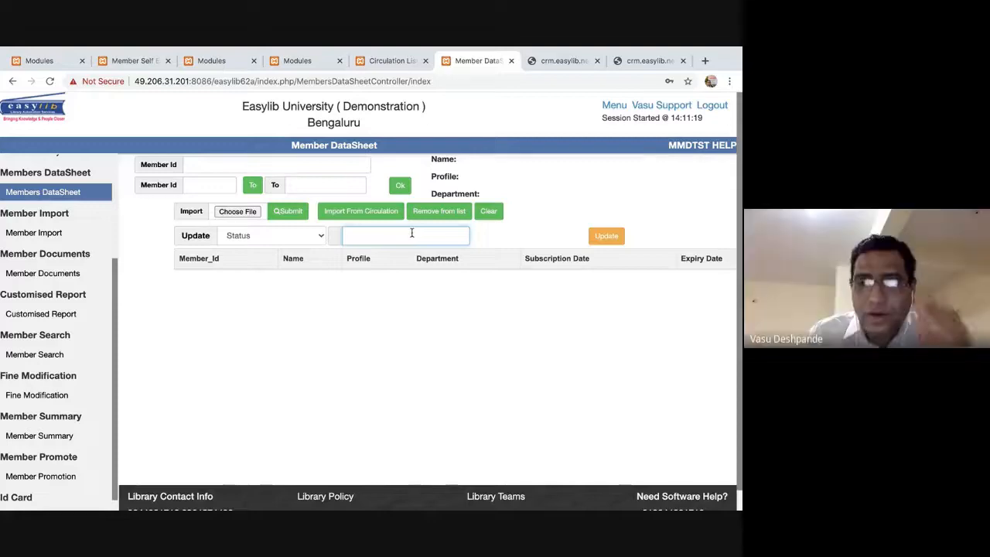
{"action": "key", "text": "super+Tab"}
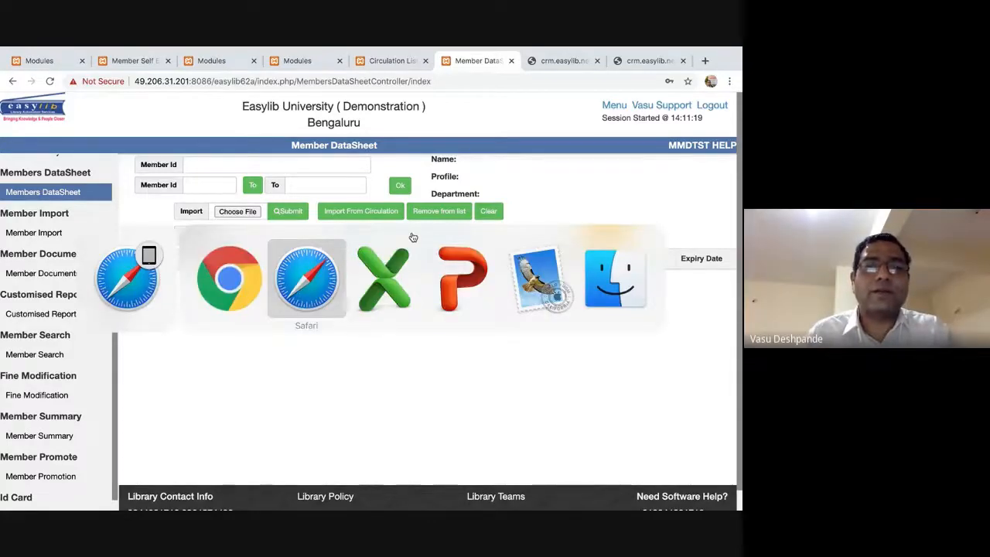
{"action": "key", "text": "super+Tab"}
{"action": "key", "text": "super+Tab"}
{"action": "key", "text": "super+Tab"}
Open the Demo.csv attachment from the Inbox's 'Excel sheet to import' email in Excel.
{"action": "left_click", "coordinate": [216, 142]}
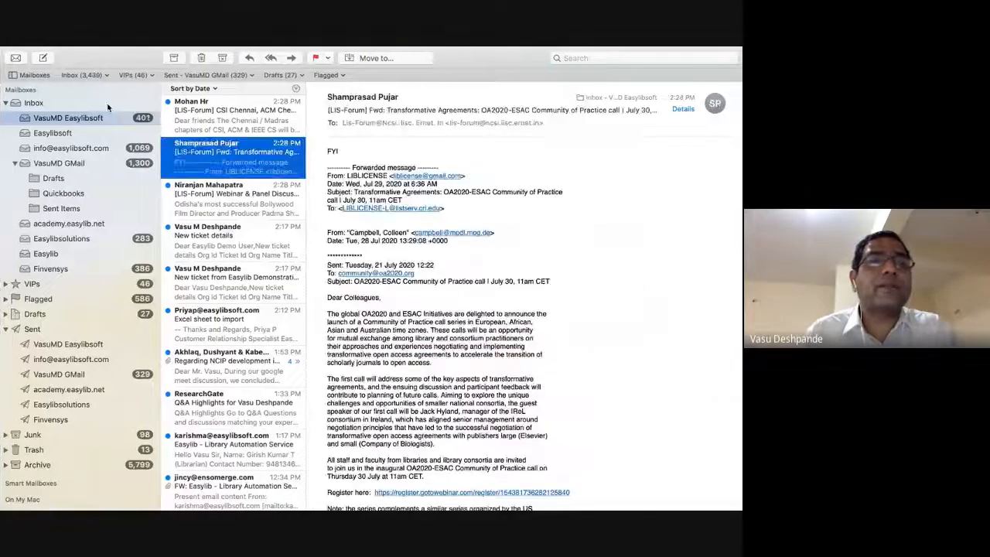
{"action": "left_click", "coordinate": [91, 101]}
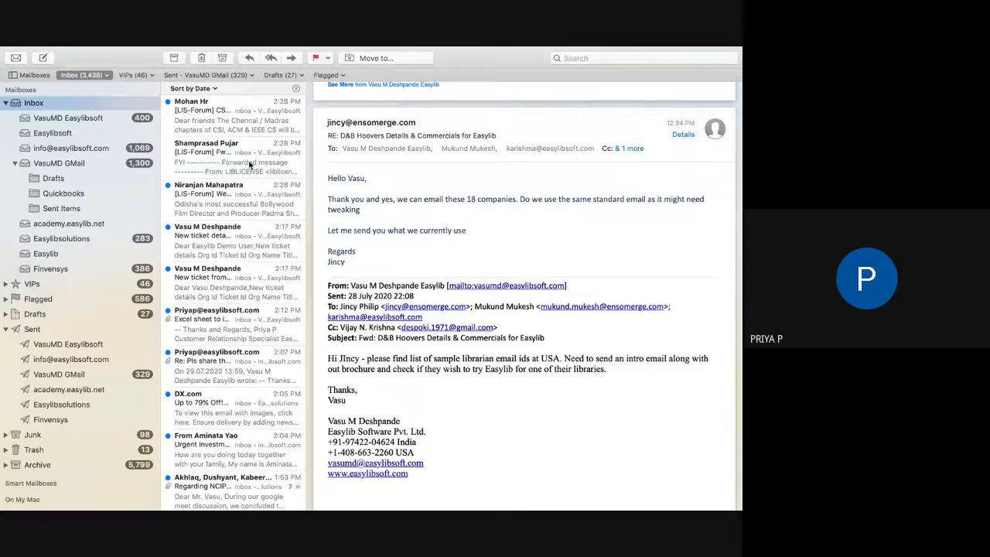
{"action": "left_click", "coordinate": [252, 328]}
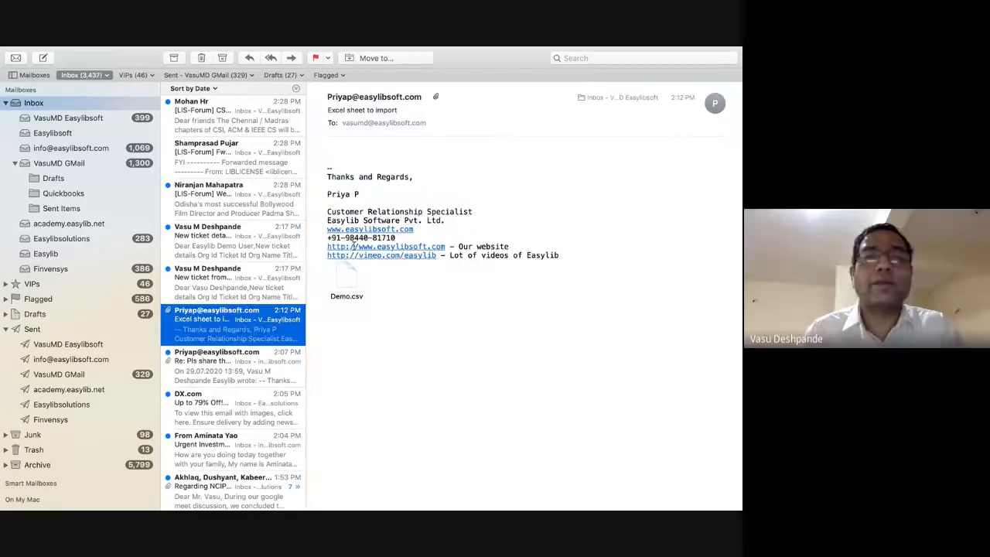
{"action": "left_click", "coordinate": [346, 280]}
{"action": "double_click", "coordinate": [345, 276]}
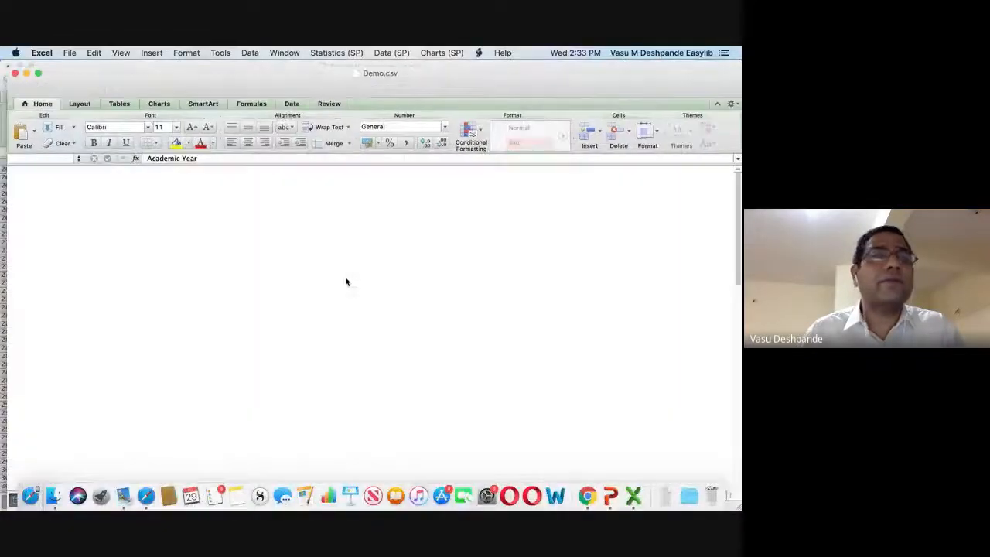
Scroll through the member rows in Demo.csv.
{"action": "scroll", "coordinate": [280, 234], "scroll_direction": "down", "scroll_amount": 10}
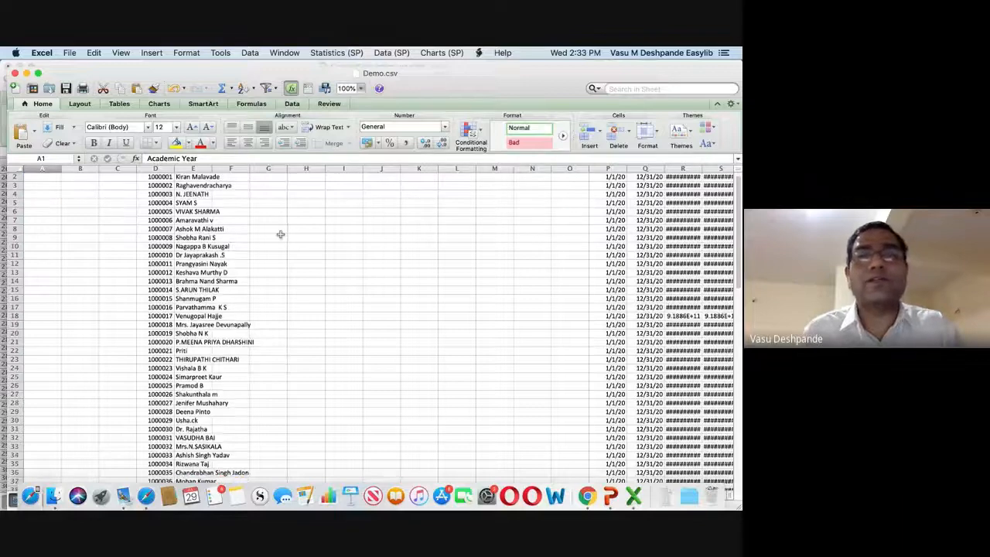
{"action": "scroll", "coordinate": [281, 234], "scroll_direction": "down", "scroll_amount": 5}
{"action": "scroll", "coordinate": [281, 232], "scroll_direction": "up", "scroll_amount": 15}
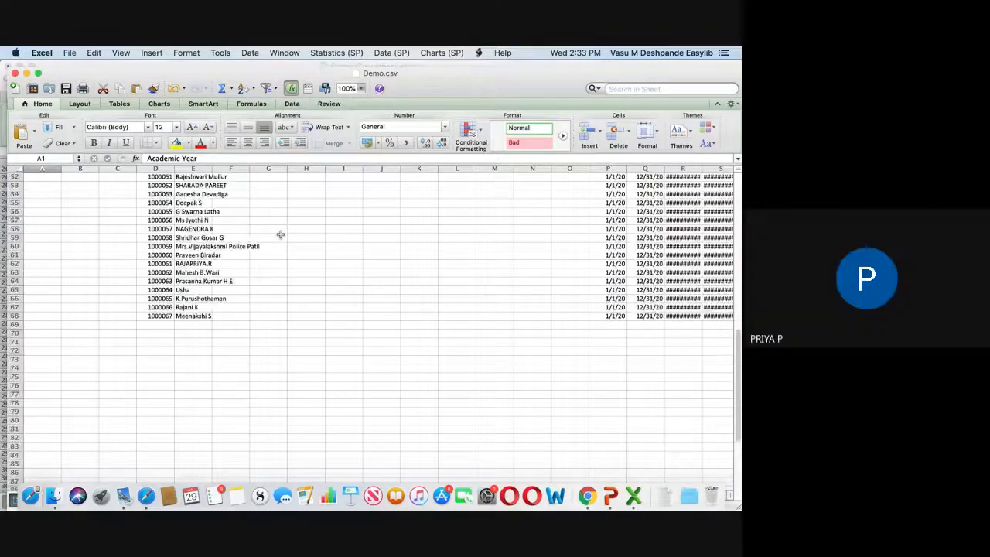
Open the 2:07 PM member file email in its own window, close it, and switch back.
{"action": "key", "text": "super+Tab"}
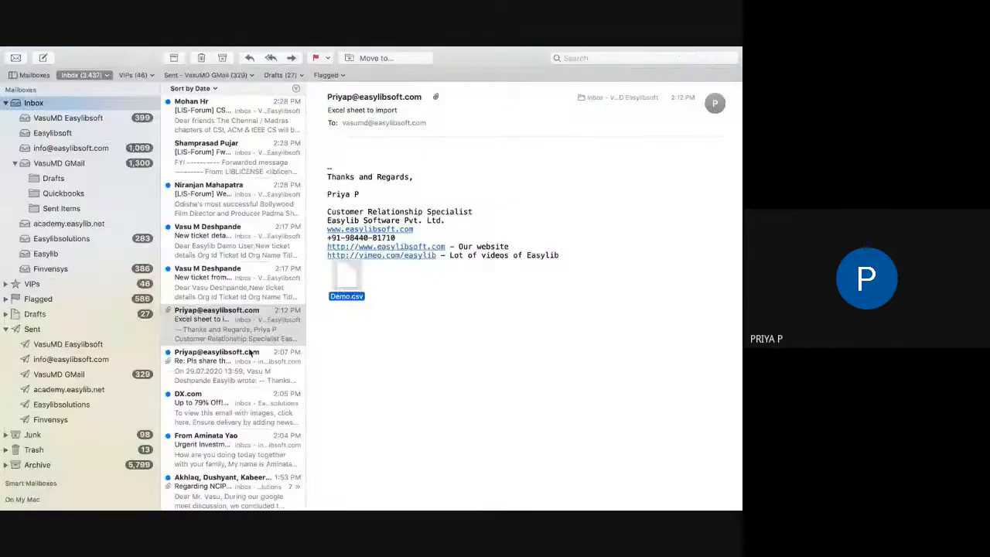
{"action": "double_click", "coordinate": [250, 353]}
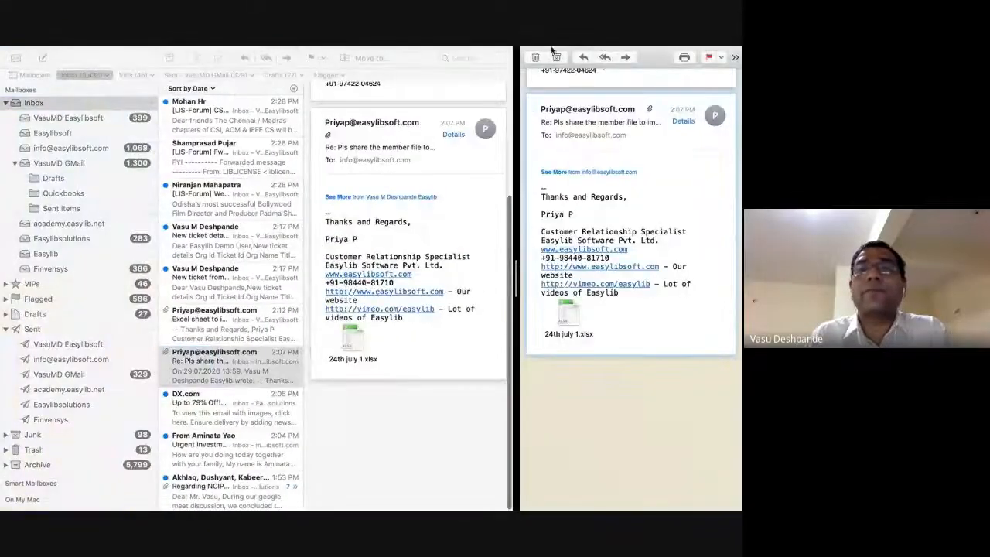
{"action": "left_click", "coordinate": [535, 51]}
{"action": "left_click", "coordinate": [567, 194]}
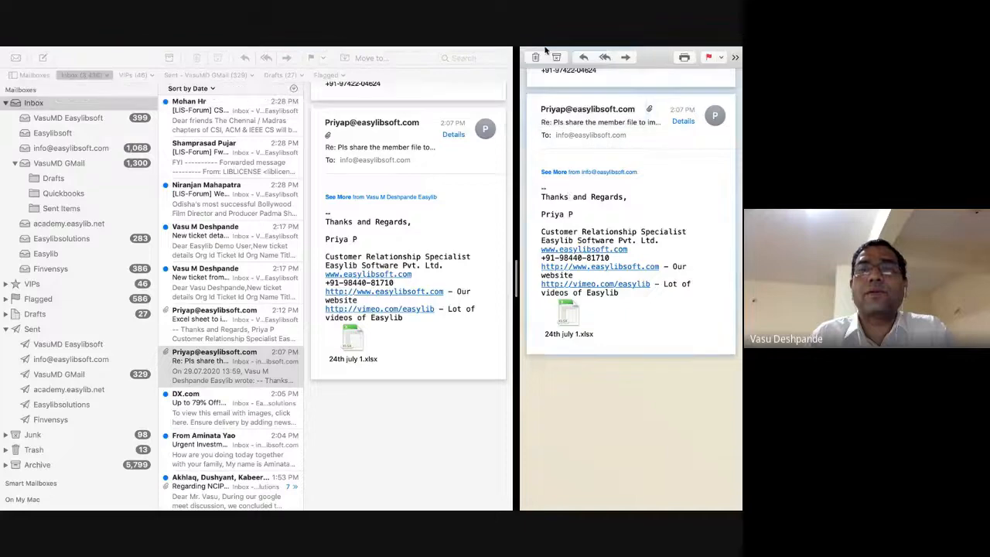
{"action": "left_click", "coordinate": [531, 71]}
{"action": "key", "text": "super+Tab"}
{"action": "key", "text": "super+Tab"}
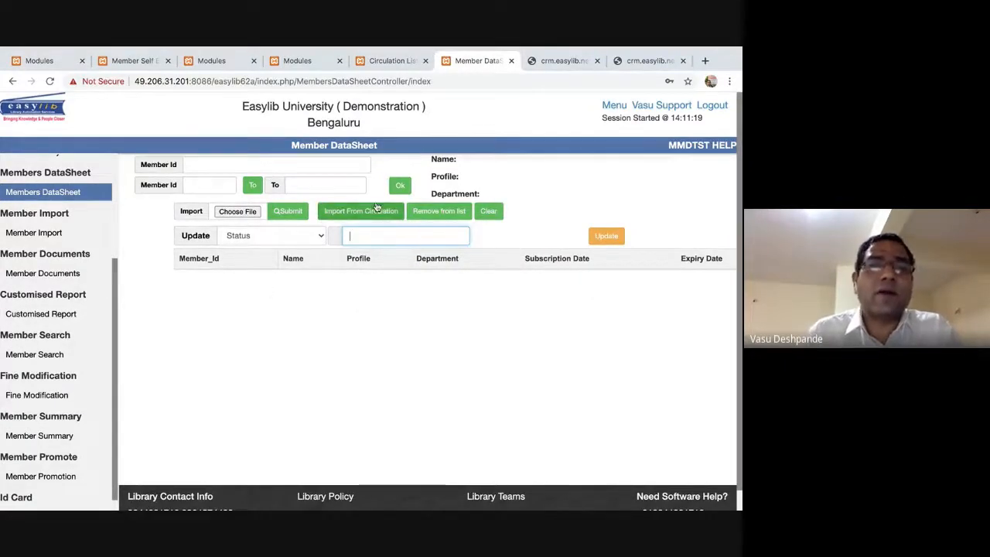
Load members 000101 to 000200 into the datasheet, then reset the form.
{"action": "left_click", "coordinate": [209, 182]}
{"action": "left_click", "coordinate": [223, 164]}
{"action": "type", "text": "000100"}
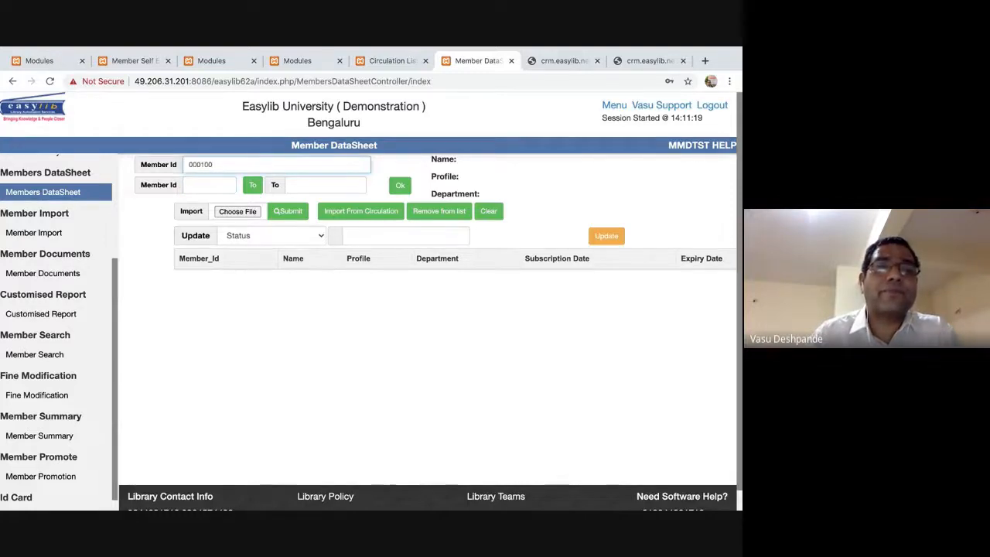
{"action": "key", "text": "BackSpace"}
{"action": "type", "text": "01"}
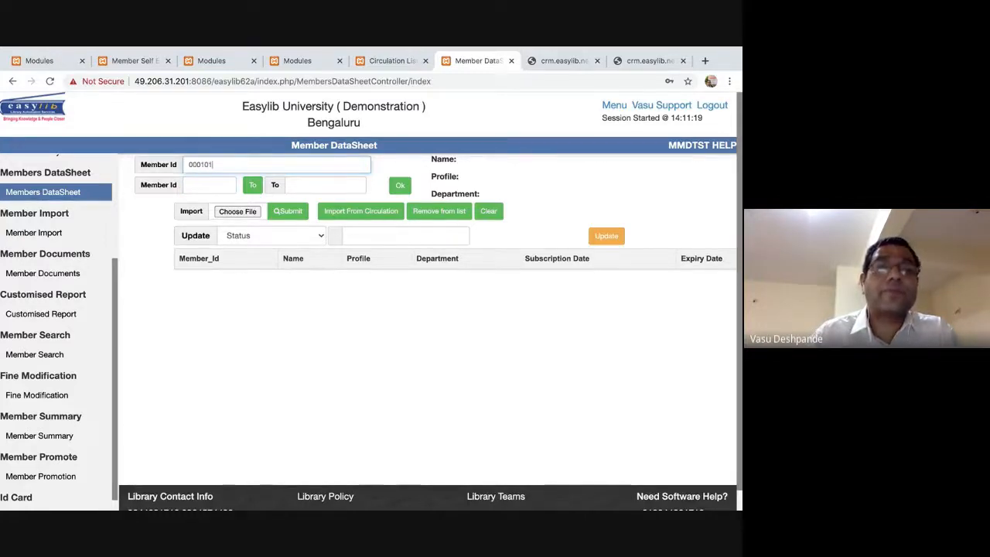
{"action": "left_click", "coordinate": [222, 185]}
{"action": "type", "text": "000101"}
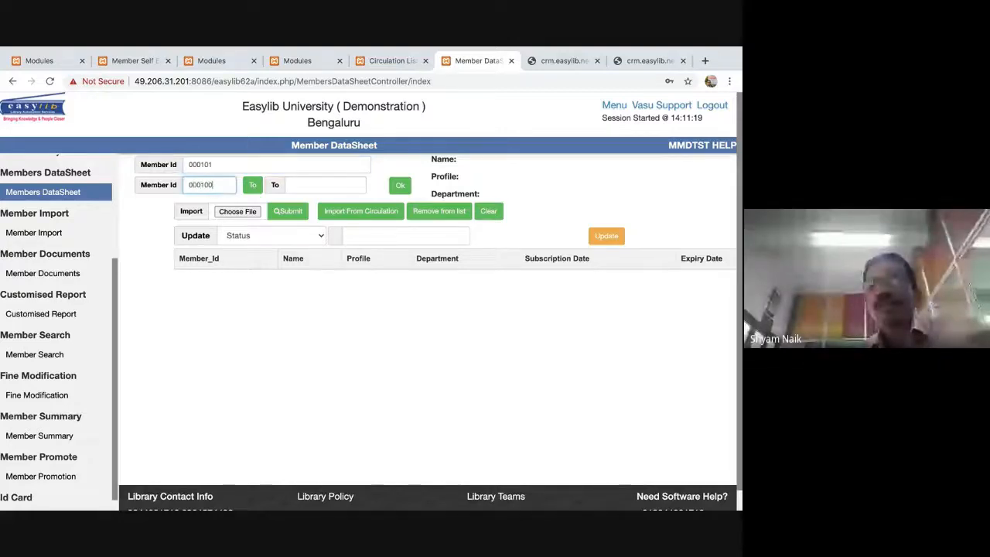
{"action": "left_click", "coordinate": [325, 185]}
{"action": "type", "text": "000200"}
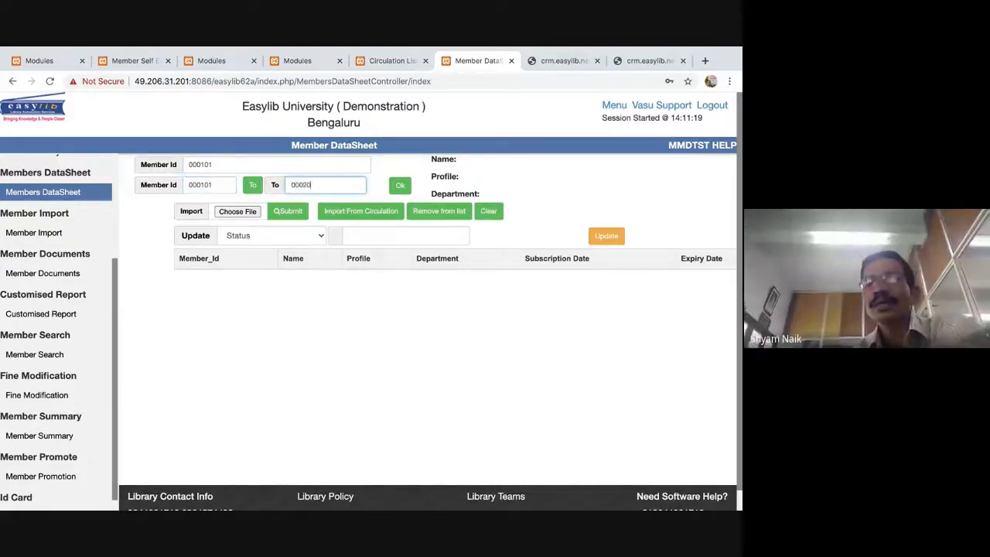
{"action": "left_click", "coordinate": [232, 164]}
{"action": "left_click", "coordinate": [400, 185]}
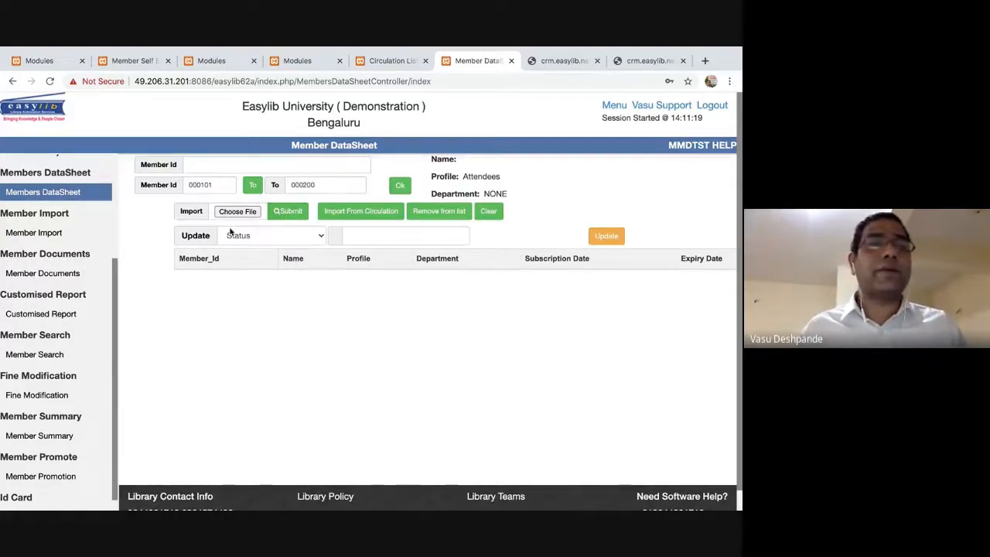
{"action": "left_click", "coordinate": [40, 195]}
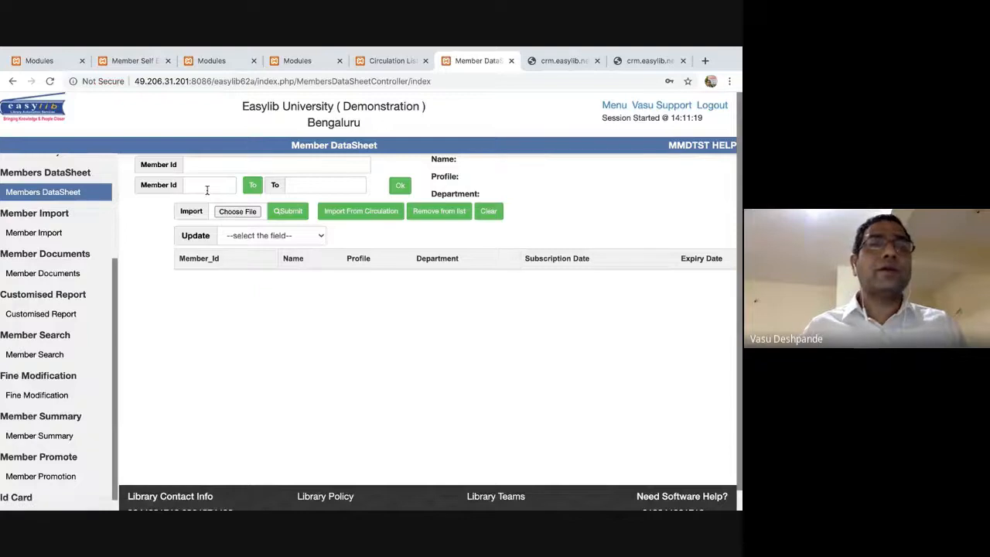
List the members with IDs from 000001 to 00010.
{"action": "left_click", "coordinate": [214, 187]}
{"action": "type", "text": "000001"}
{"action": "left_click", "coordinate": [325, 185]}
{"action": "type", "text": "00010"}
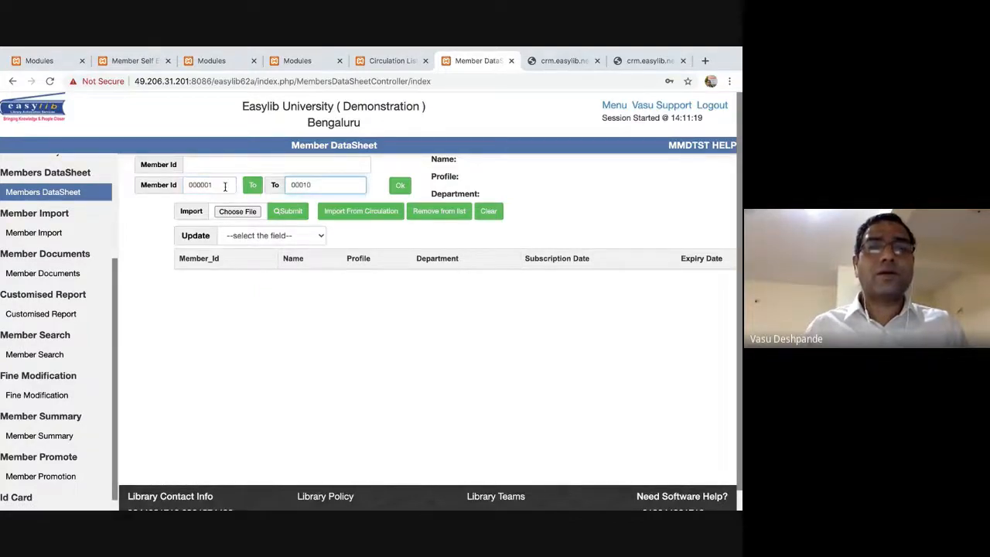
{"action": "left_click", "coordinate": [400, 186]}
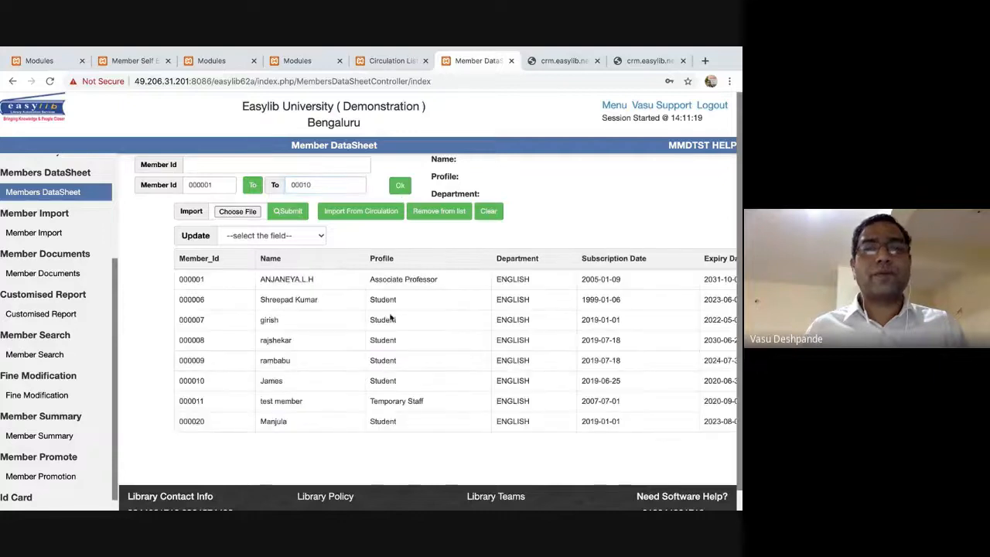
Update the listed members' State to Karnataka and dismiss the confirmation.
{"action": "left_click", "coordinate": [301, 236]}
{"action": "left_click", "coordinate": [239, 455]}
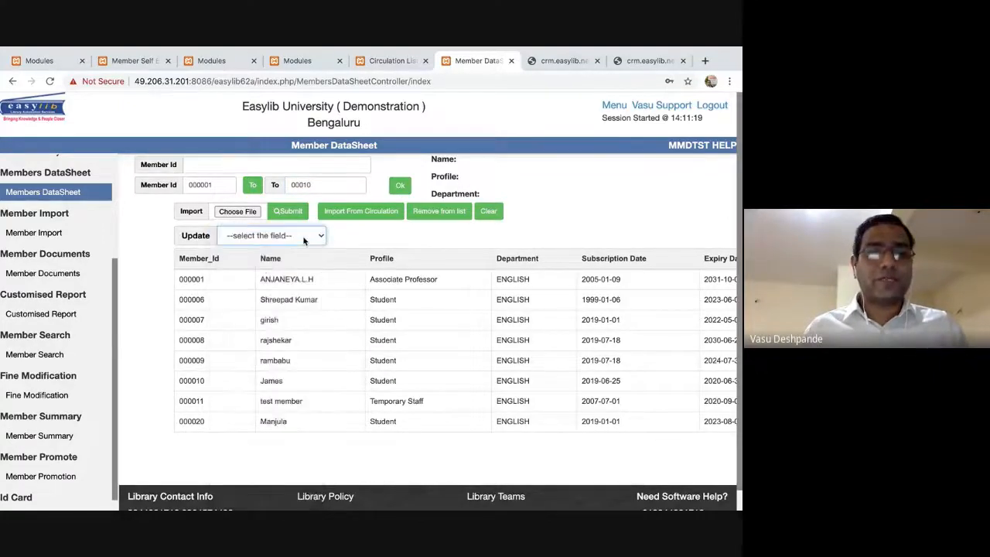
{"action": "left_click", "coordinate": [360, 235]}
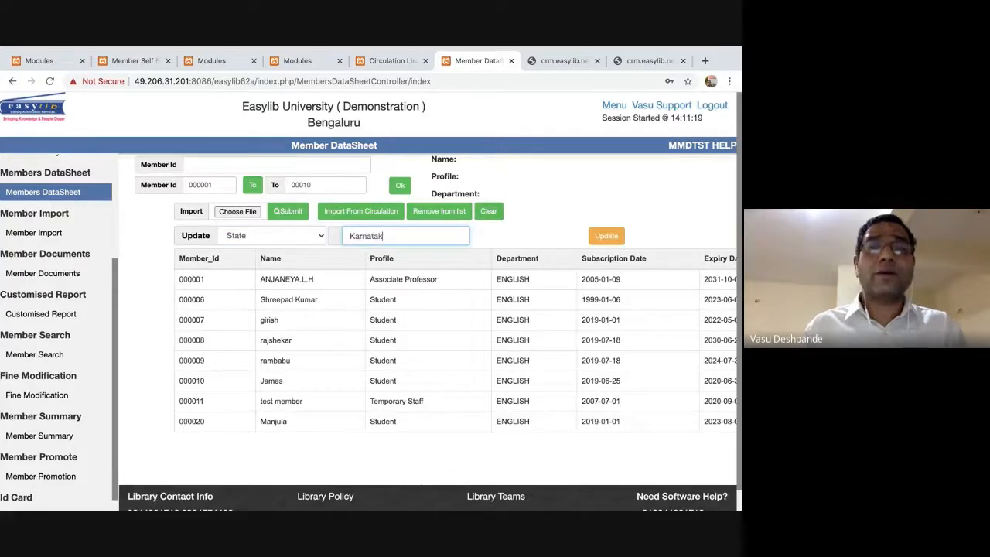
{"action": "left_click", "coordinate": [606, 236]}
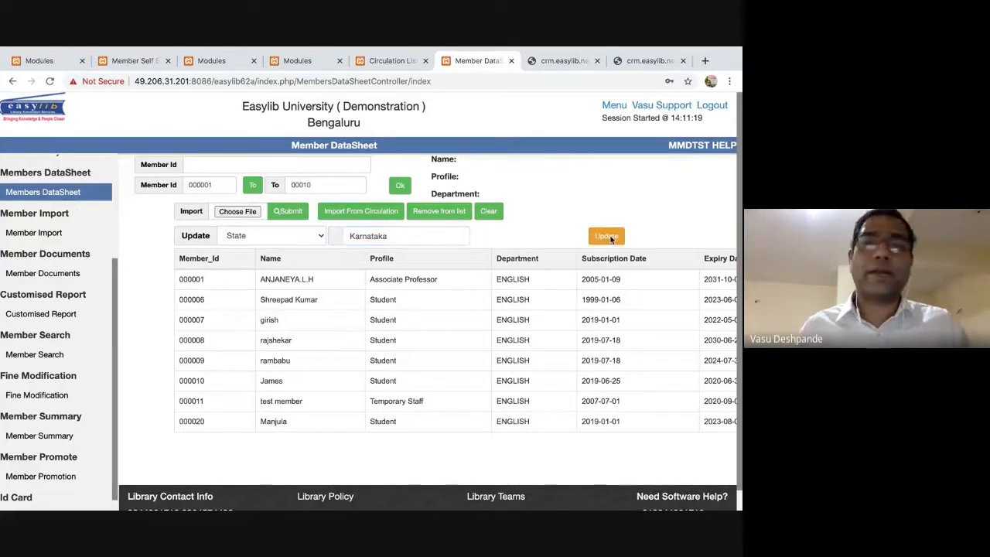
{"action": "left_click", "coordinate": [473, 146]}
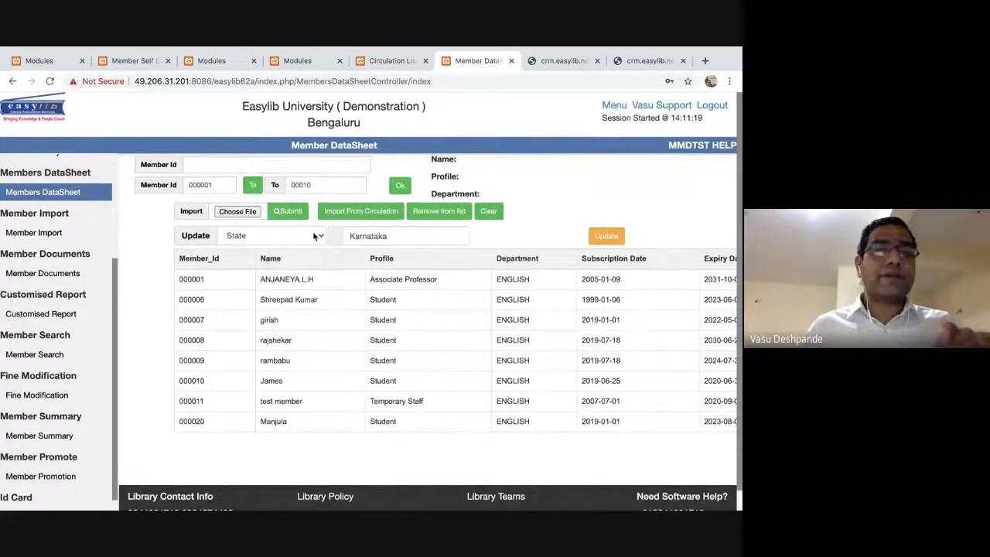
Confirm State is still the update field, then go to the Member Import page.
{"action": "left_click", "coordinate": [316, 236]}
{"action": "left_click", "coordinate": [363, 336]}
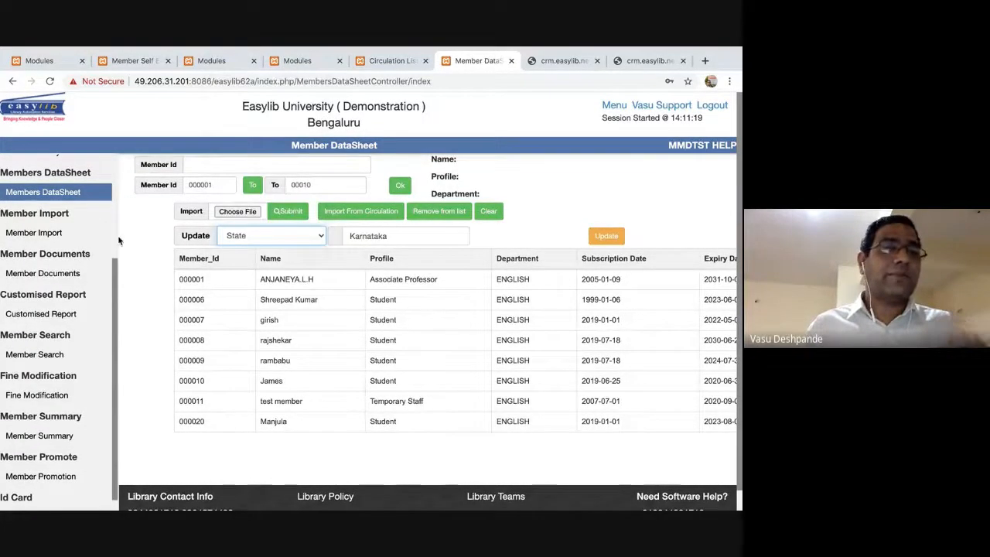
{"action": "left_click", "coordinate": [46, 237]}
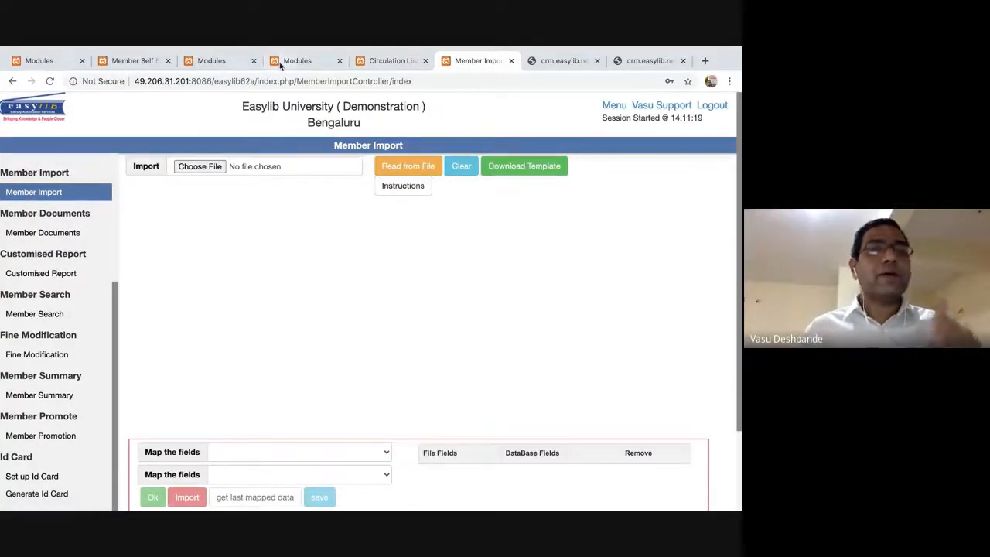
Open the library modules list and briefly open the Circulation module, then close it.
{"action": "left_click", "coordinate": [379, 62]}
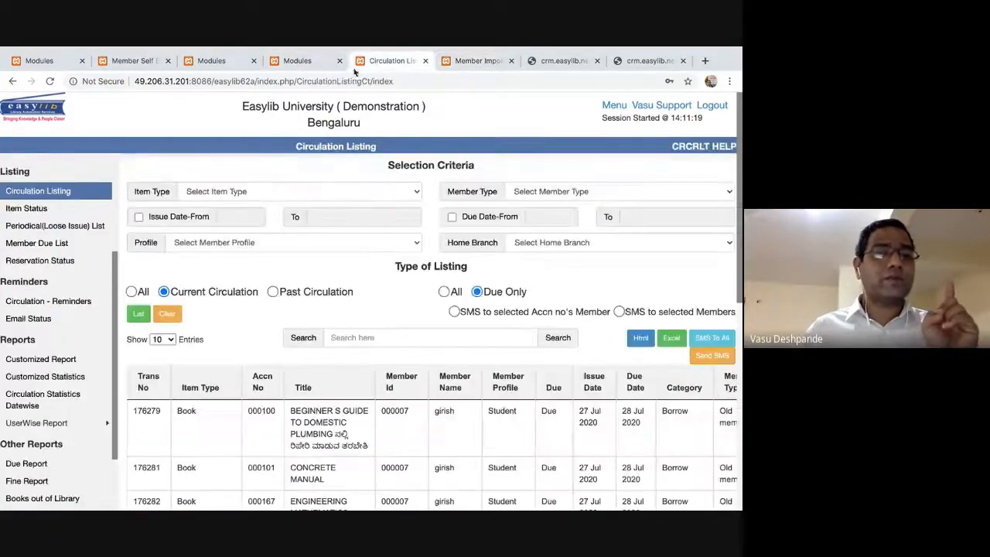
{"action": "left_click", "coordinate": [614, 105]}
{"action": "scroll", "coordinate": [65, 475], "scroll_direction": "down", "scroll_amount": 5}
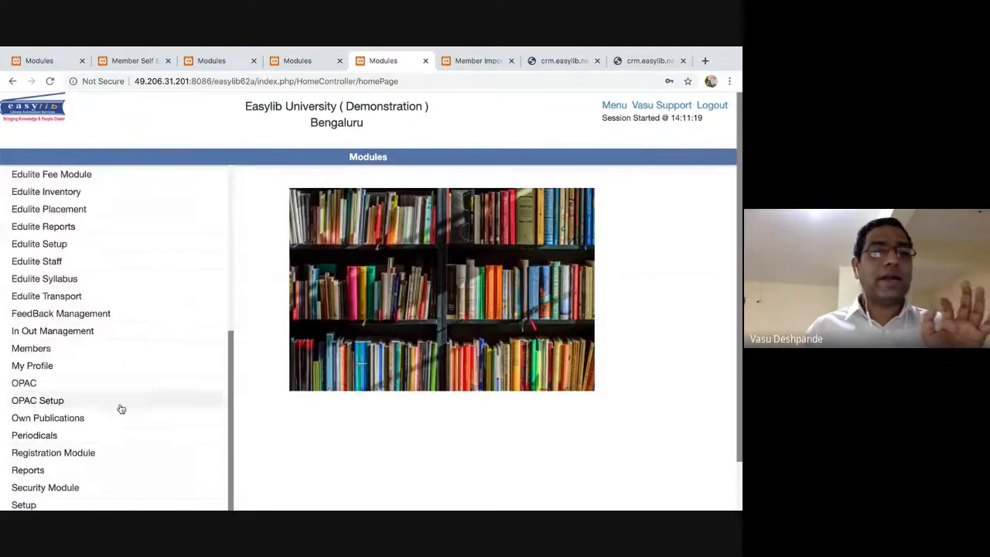
{"action": "scroll", "coordinate": [106, 274], "scroll_direction": "up", "scroll_amount": 3}
{"action": "scroll", "coordinate": [105, 273], "scroll_direction": "up", "scroll_amount": 2}
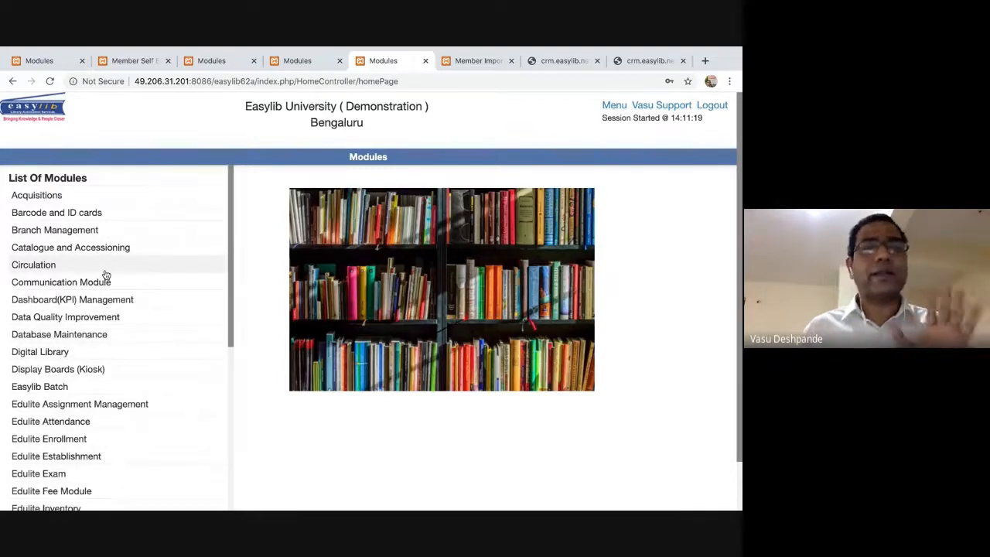
{"action": "left_click", "coordinate": [104, 267]}
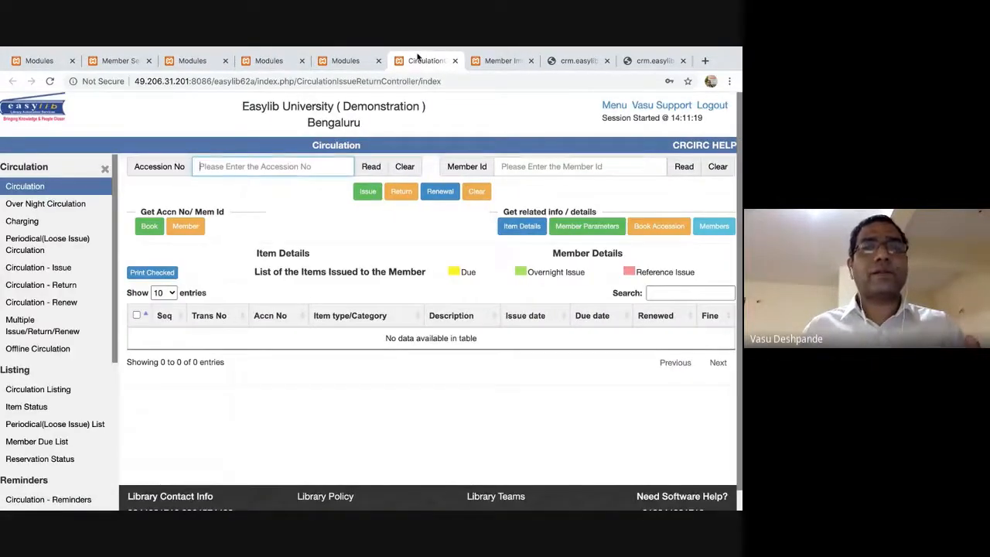
{"action": "left_click", "coordinate": [456, 63]}
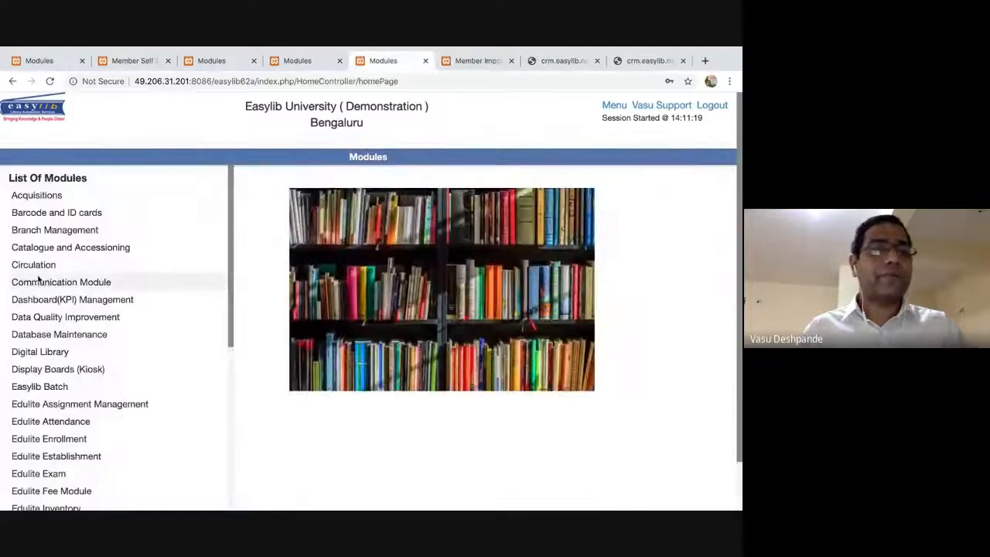
Open the Members module's Member Self Entry Screen.
{"action": "scroll", "coordinate": [77, 353], "scroll_direction": "down", "scroll_amount": 5}
{"action": "scroll", "coordinate": [32, 399], "scroll_direction": "down", "scroll_amount": 2}
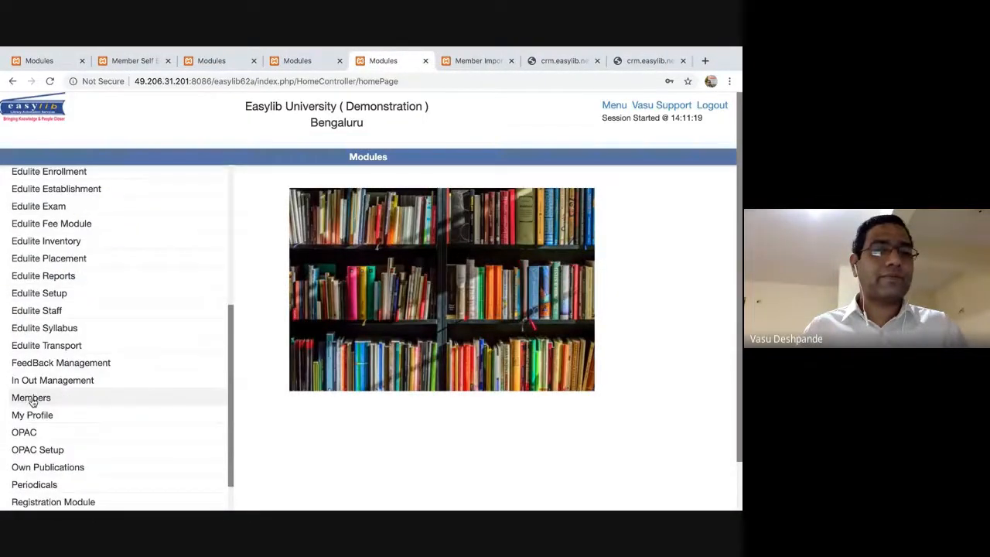
{"action": "scroll", "coordinate": [136, 393], "scroll_direction": "down", "scroll_amount": 2}
{"action": "left_click", "coordinate": [136, 394]}
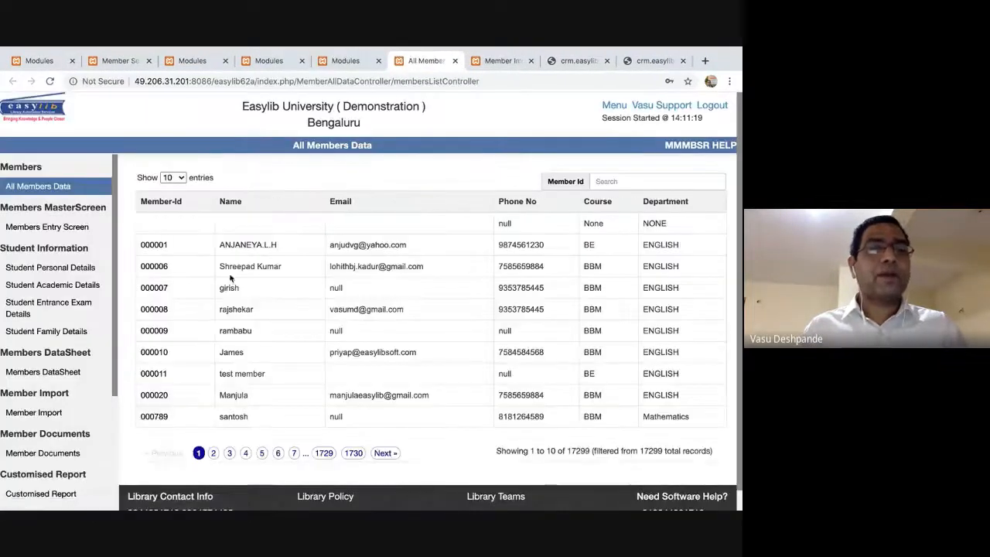
{"action": "scroll", "coordinate": [58, 453], "scroll_direction": "down", "scroll_amount": 5}
{"action": "left_click", "coordinate": [46, 490]}
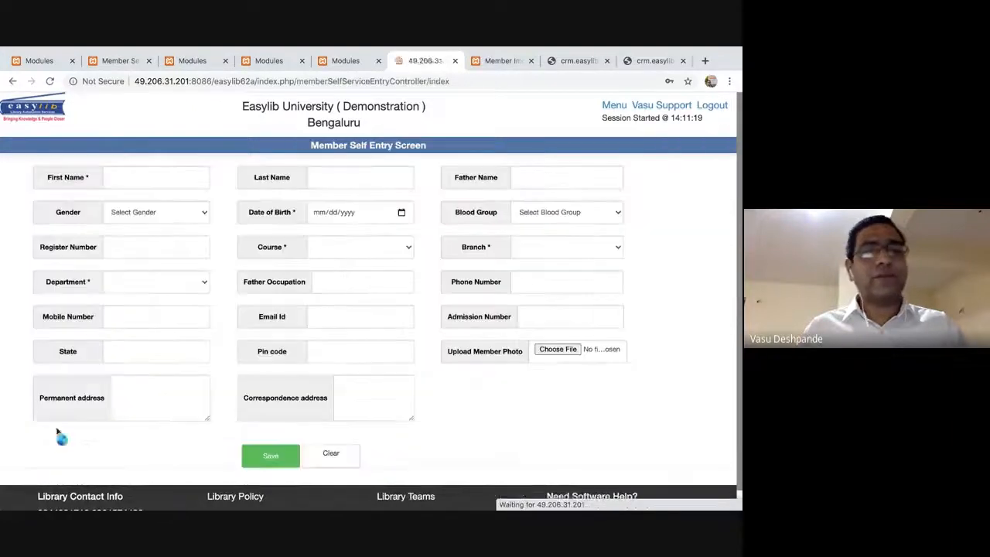
Return to the Member Import page and cancel the file picker without choosing a file.
{"action": "left_click", "coordinate": [498, 61]}
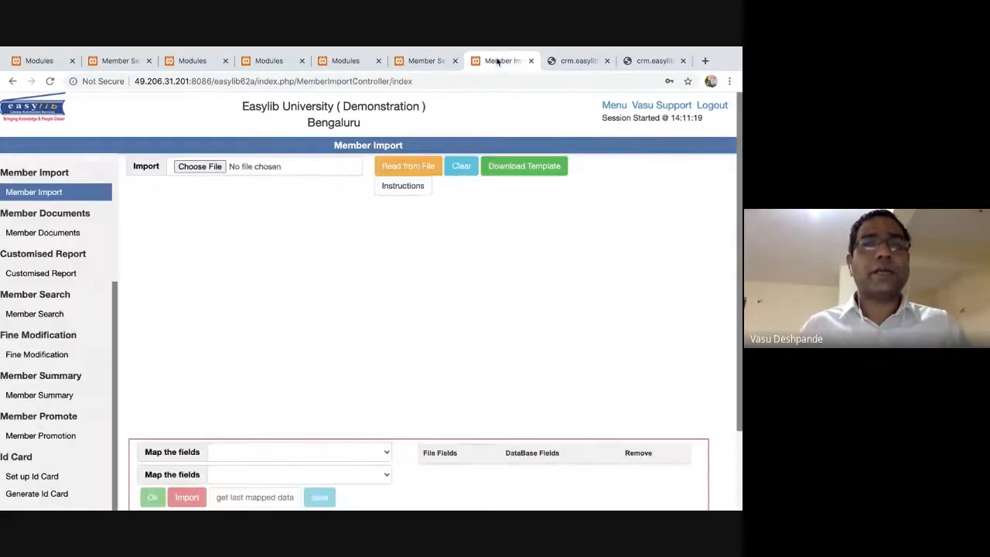
{"action": "left_click", "coordinate": [200, 169]}
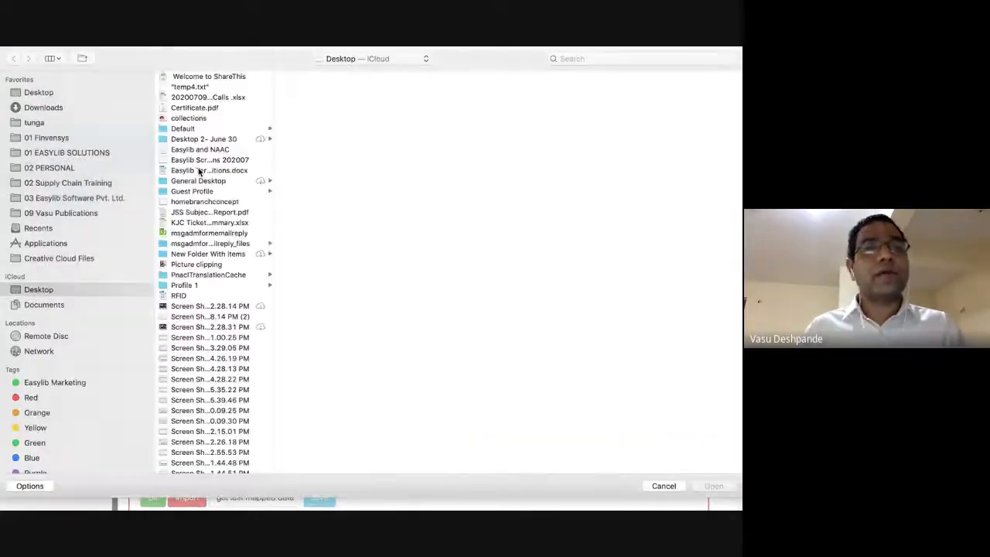
{"action": "key", "text": "Escape"}
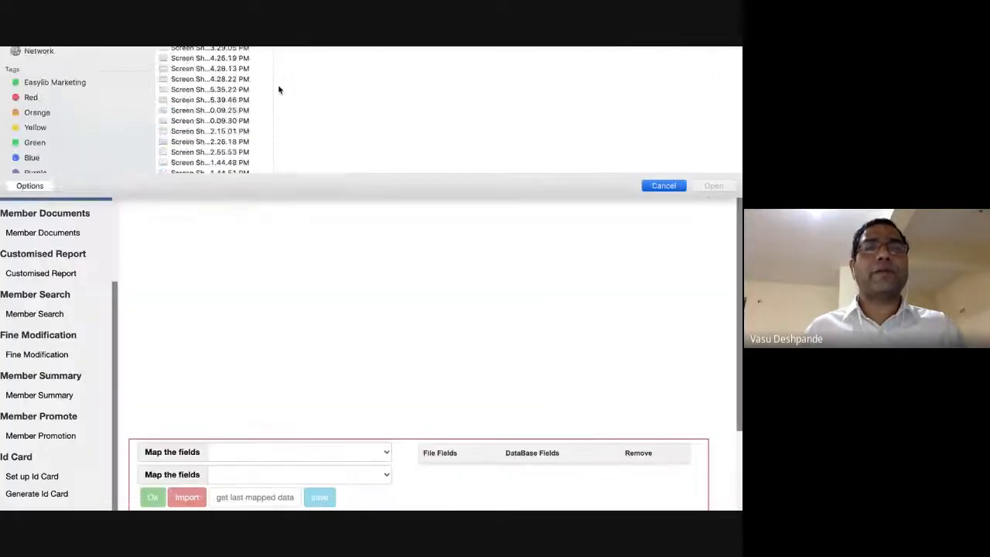
{"action": "key", "text": "super+Tab"}
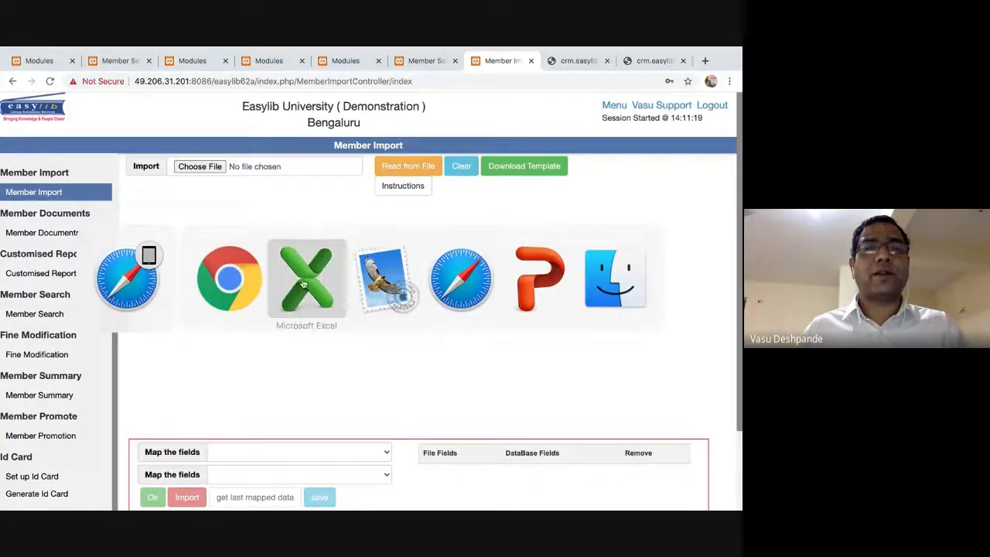
Check the member IDs in the Excel sheet, then open the import page's file picker.
{"action": "left_click", "coordinate": [304, 287]}
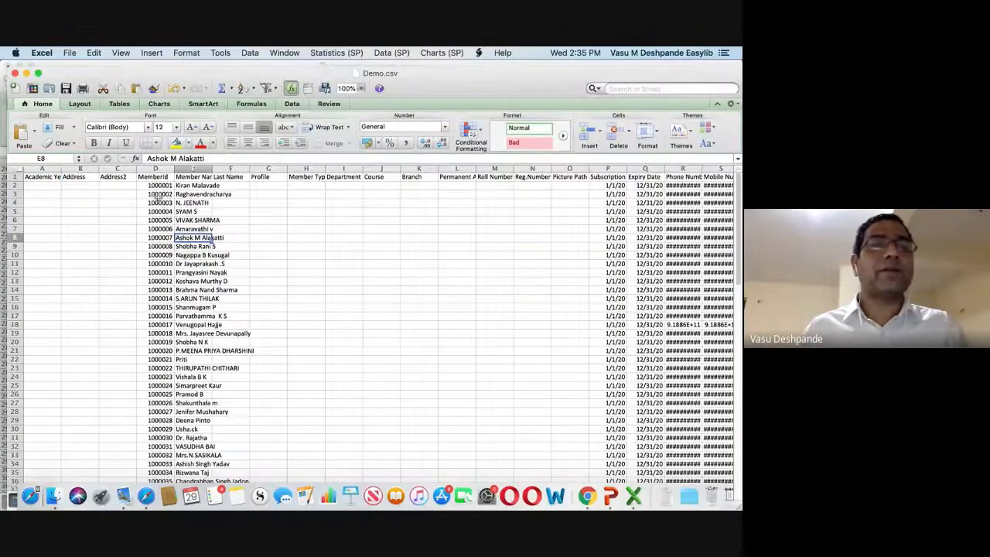
{"action": "left_click", "coordinate": [158, 194]}
{"action": "scroll", "coordinate": [161, 225], "scroll_direction": "down", "scroll_amount": 15}
{"action": "scroll", "coordinate": [161, 258], "scroll_direction": "up", "scroll_amount": 10}
{"action": "scroll", "coordinate": [162, 259], "scroll_direction": "up", "scroll_amount": 10}
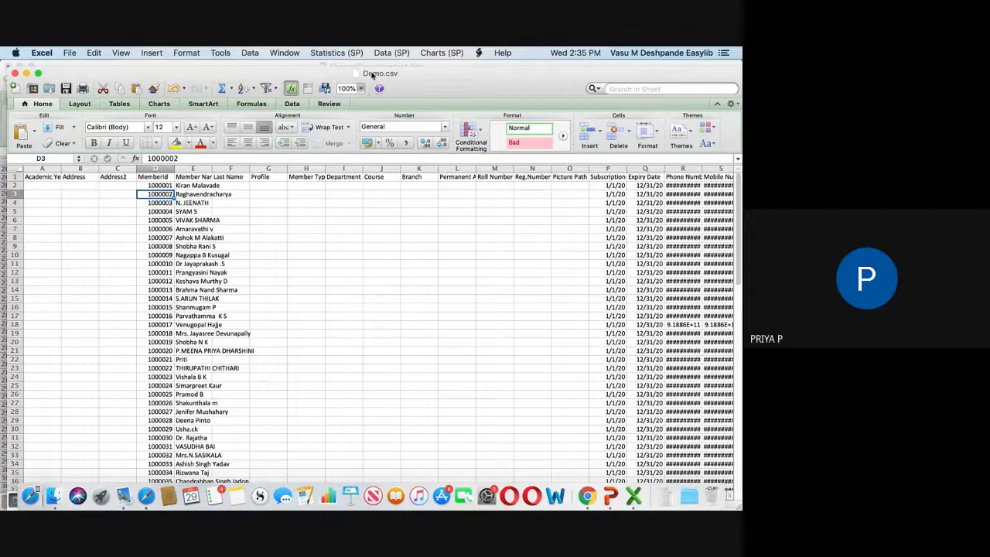
{"action": "key", "text": "super+Tab"}
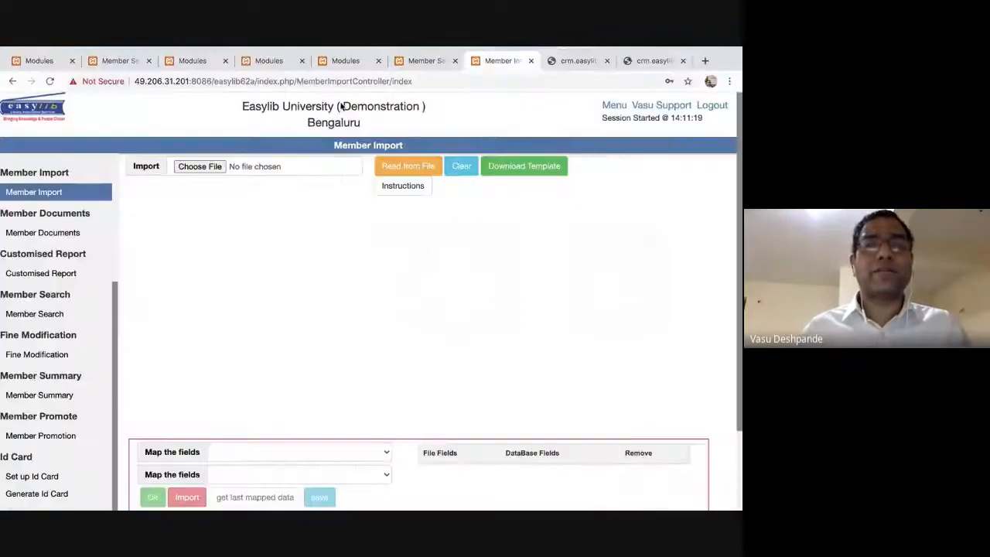
{"action": "left_click", "coordinate": [215, 172]}
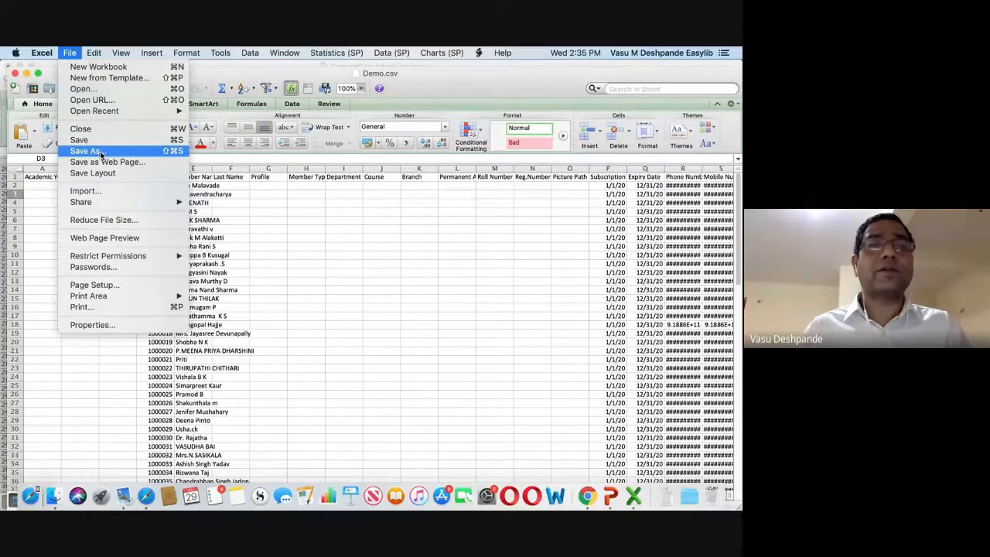
Save the sheet as Demo in Comma Separated Values (.csv) format, accepting the warning.
{"action": "left_click", "coordinate": [101, 153]}
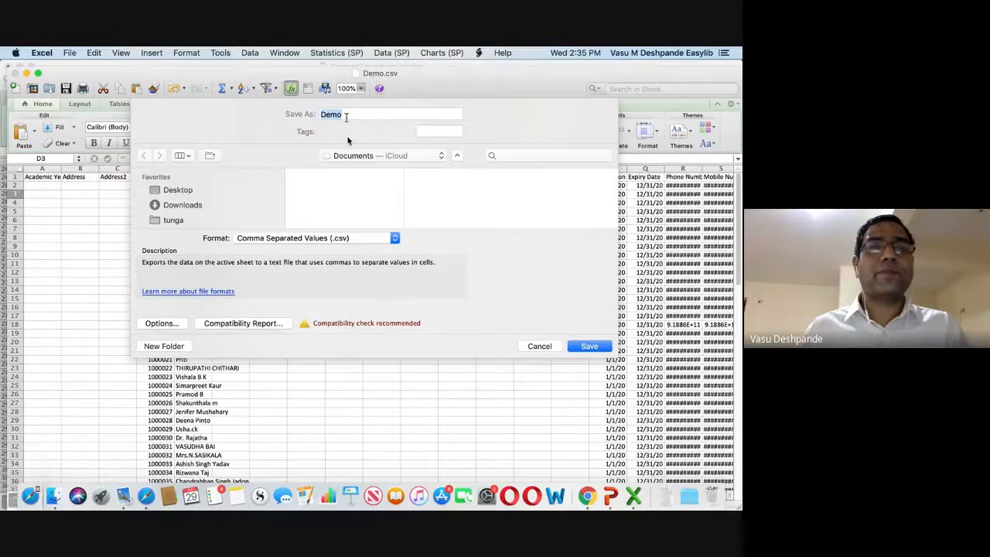
{"action": "left_click", "coordinate": [458, 156]}
{"action": "left_click", "coordinate": [590, 346]}
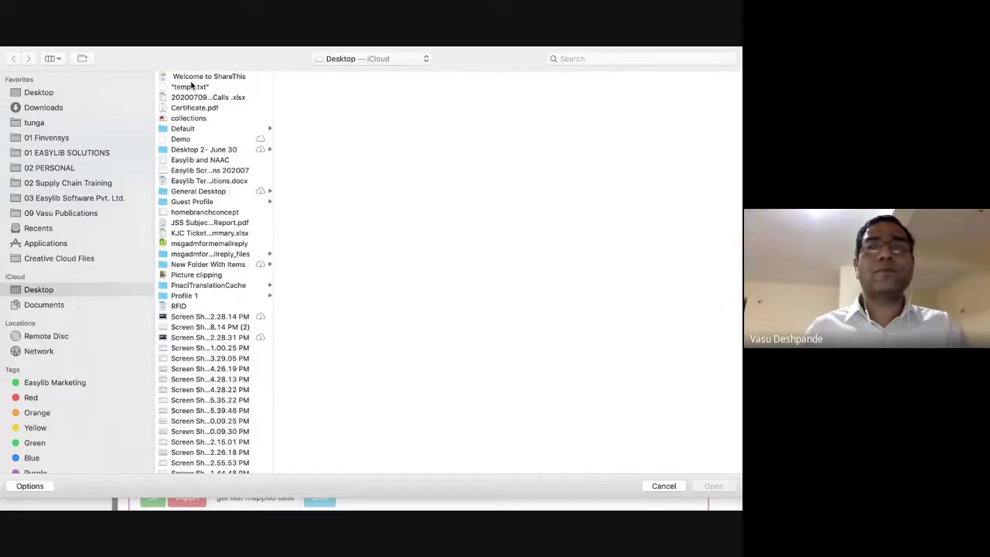
Search the file chooser for demo.csv and open the Demo file.
{"action": "left_click", "coordinate": [588, 59]}
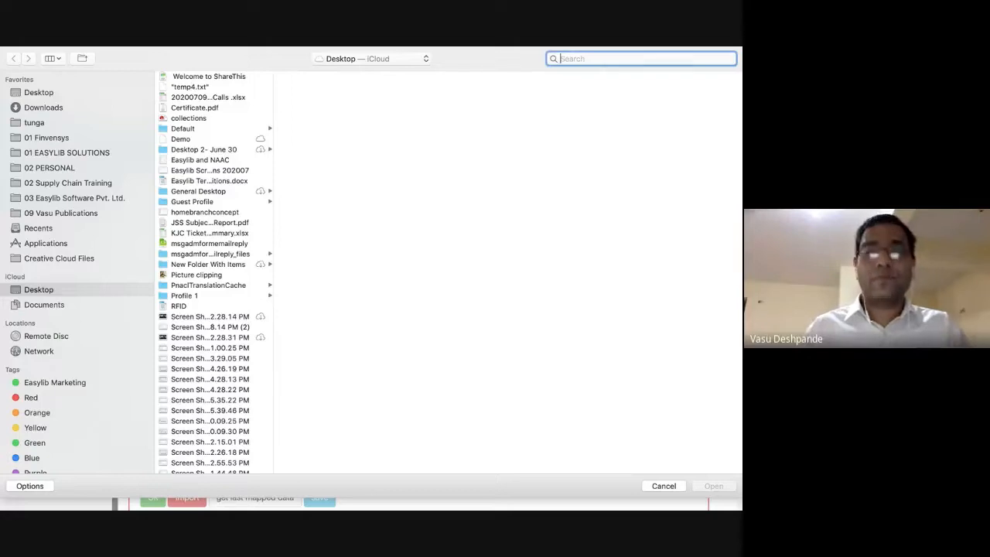
{"action": "type", "text": "demo.csv"}
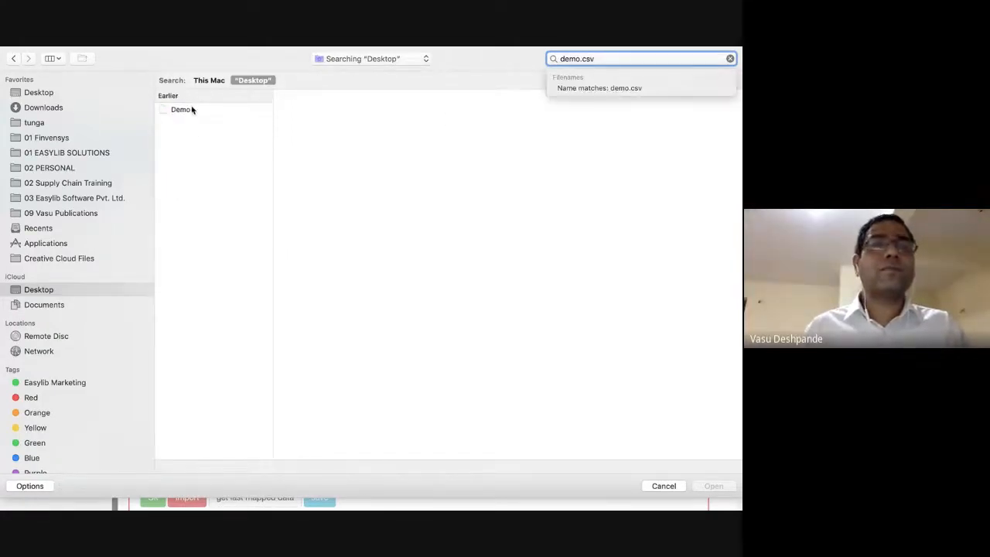
{"action": "left_click", "coordinate": [190, 109]}
{"action": "double_click", "coordinate": [190, 113]}
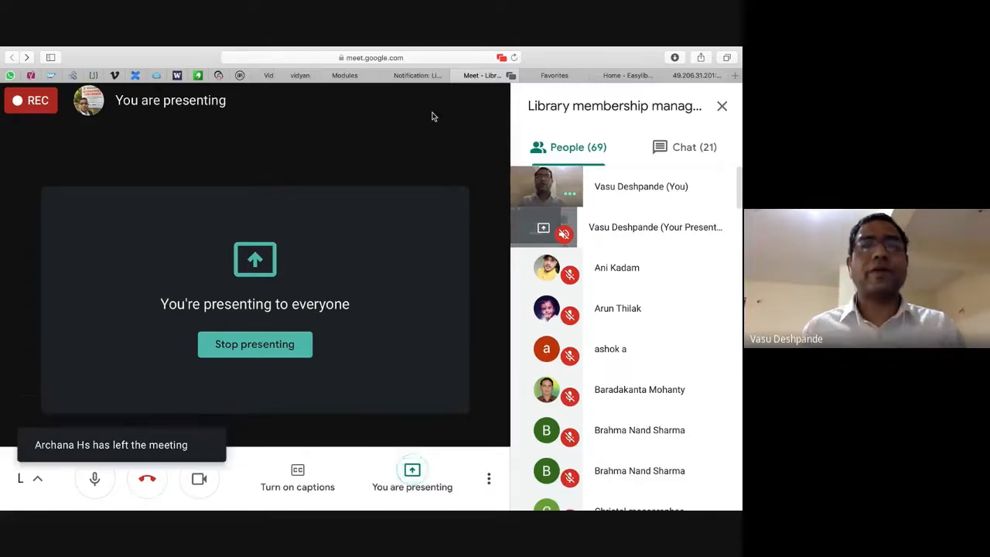
Back in Chrome, set the second field mapping dropdown to Member Type.
{"action": "key", "text": "super+Tab"}
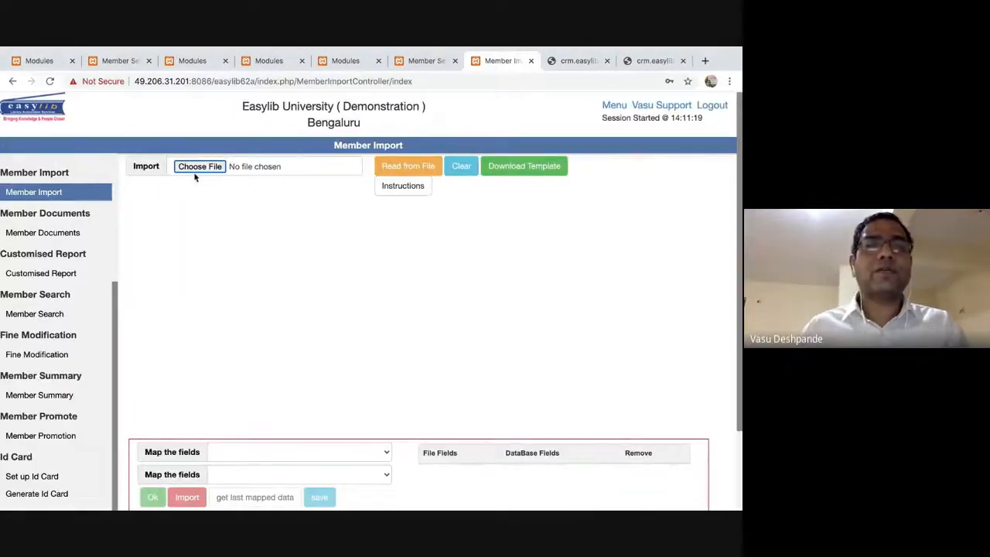
{"action": "left_click", "coordinate": [203, 168]}
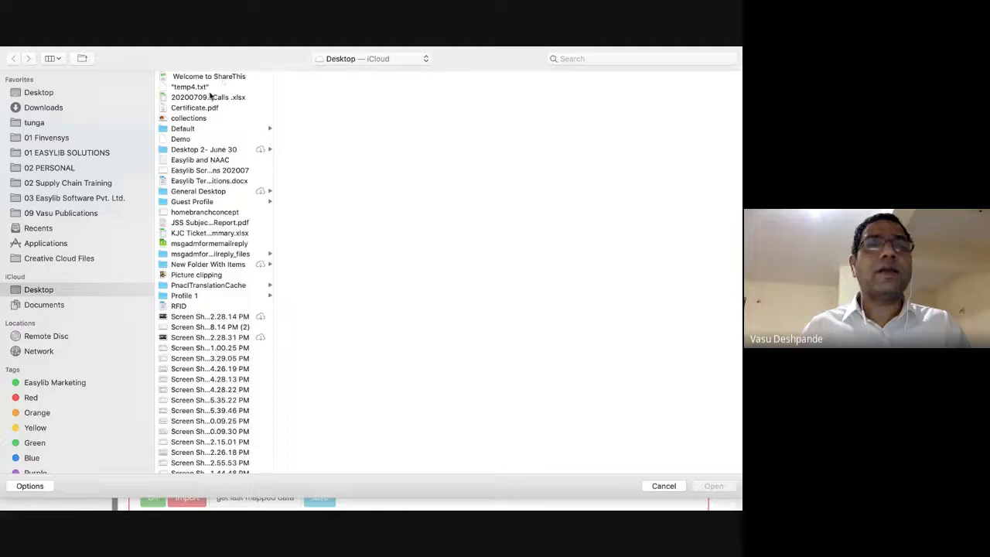
{"action": "key", "text": "Escape"}
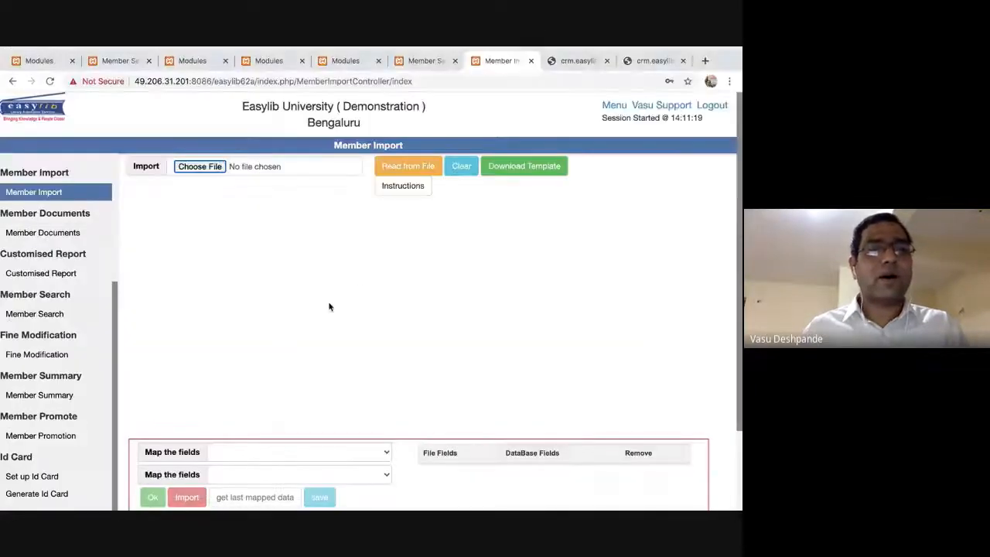
{"action": "scroll", "coordinate": [404, 315], "scroll_direction": "down", "scroll_amount": 3}
{"action": "left_click", "coordinate": [389, 355]}
{"action": "left_click", "coordinate": [385, 376]}
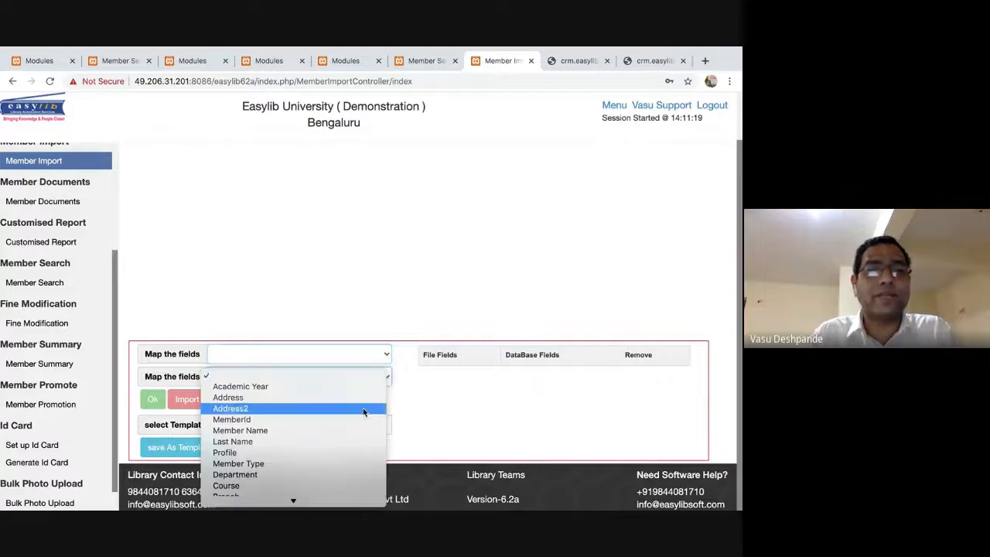
{"action": "scroll", "coordinate": [363, 408], "scroll_direction": "down", "scroll_amount": 2}
{"action": "left_click", "coordinate": [309, 281]}
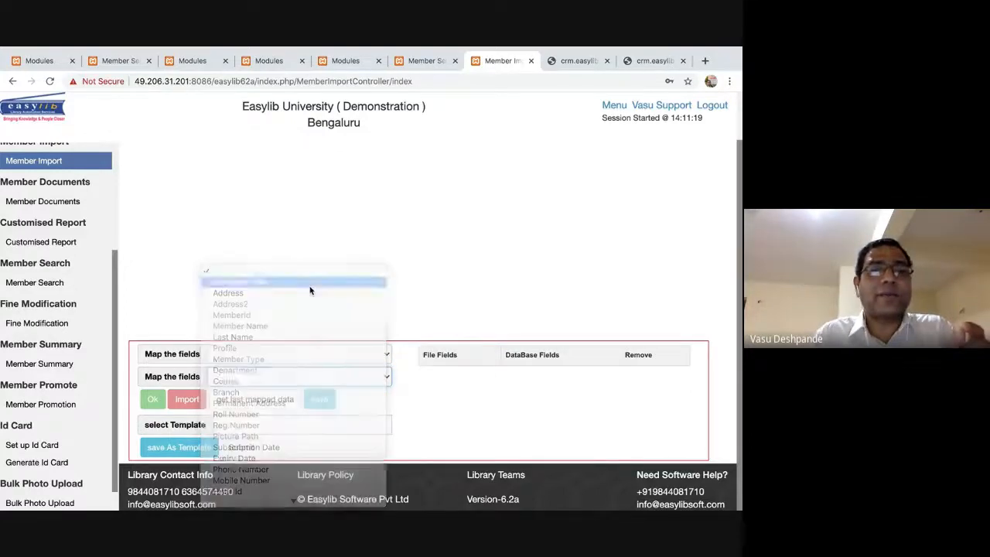
{"action": "left_click", "coordinate": [333, 381]}
{"action": "left_click", "coordinate": [289, 398]}
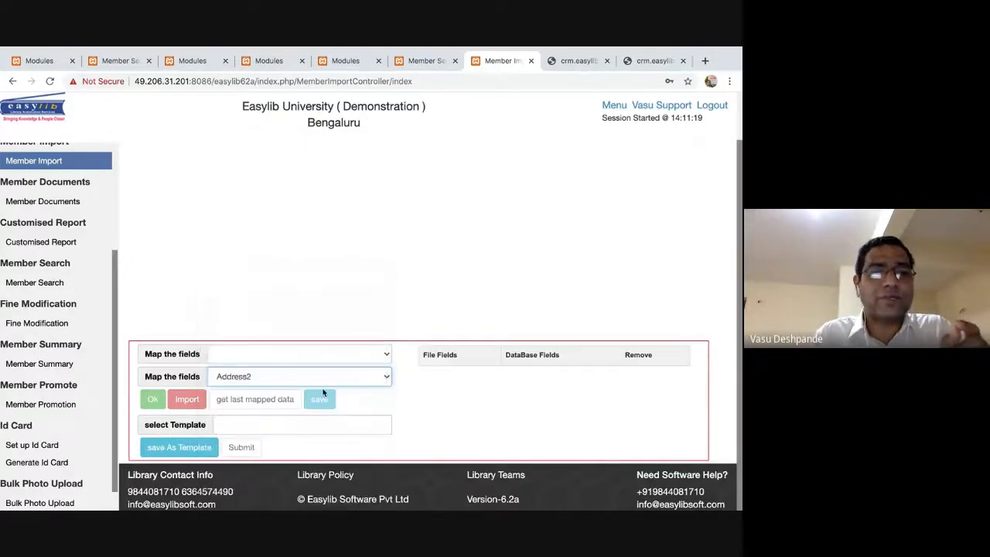
{"action": "left_click", "coordinate": [321, 378]}
{"action": "left_click", "coordinate": [300, 434]}
Keep Member Type as the second mapping and download the member import template.
{"action": "scroll", "coordinate": [399, 287], "scroll_direction": "up", "scroll_amount": 2}
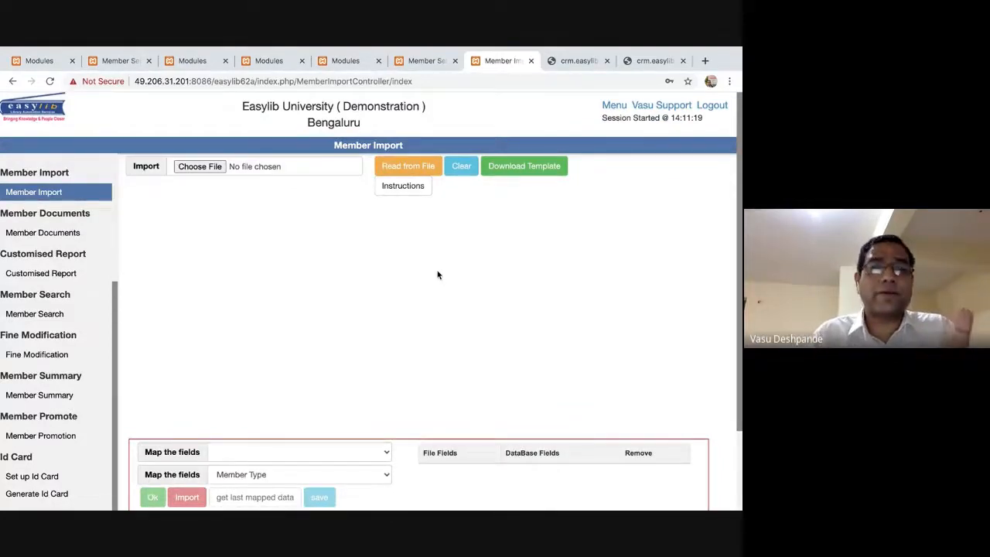
{"action": "left_click", "coordinate": [377, 474]}
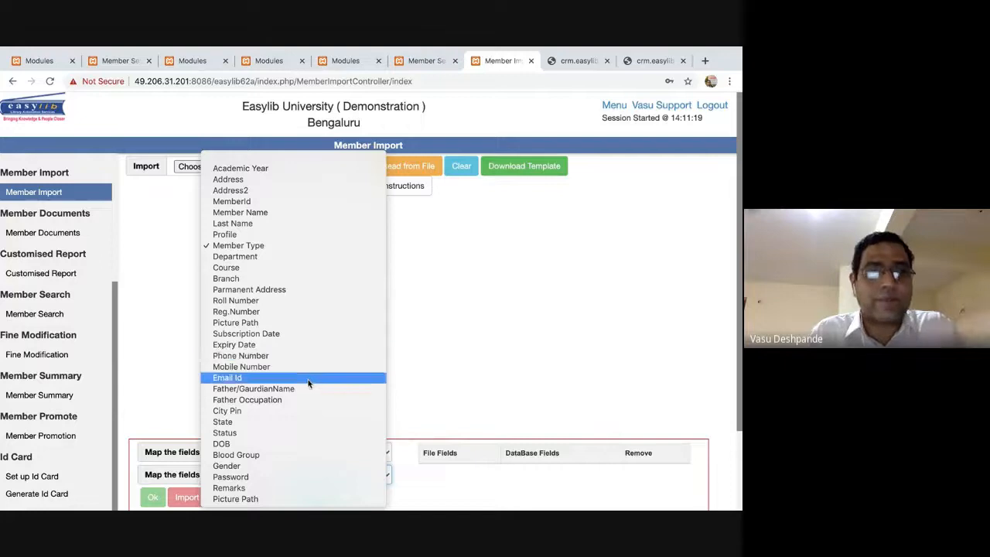
{"action": "left_click", "coordinate": [424, 348]}
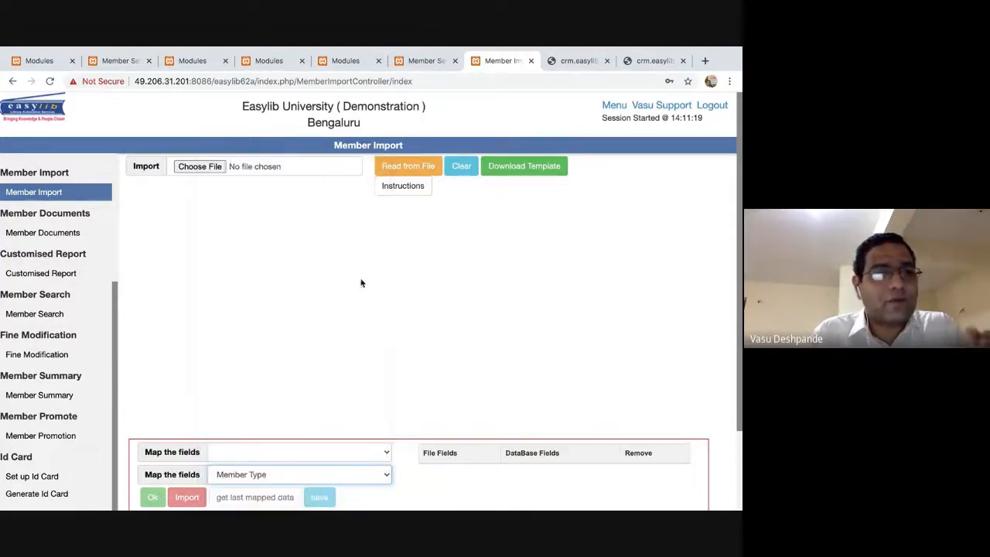
{"action": "left_click", "coordinate": [384, 475]}
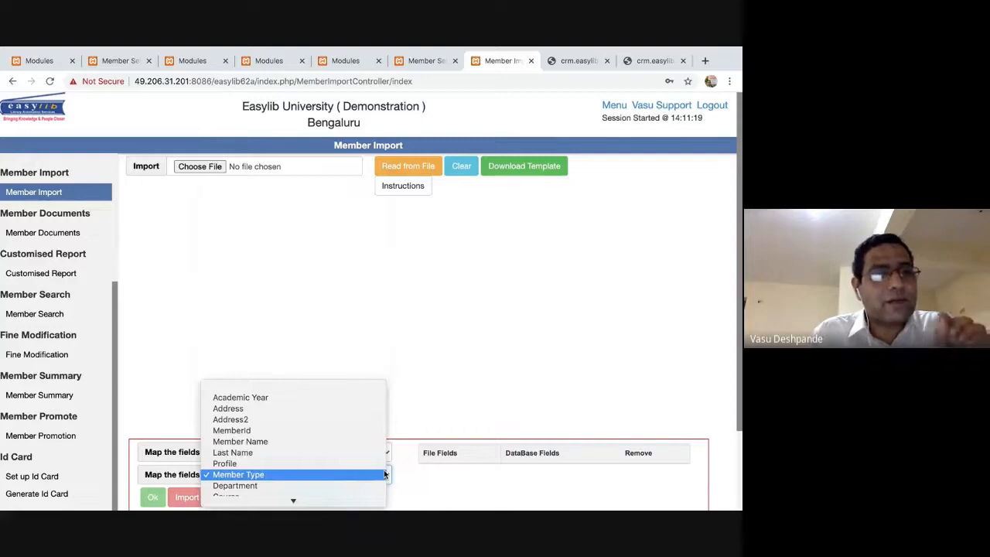
{"action": "scroll", "coordinate": [369, 414], "scroll_direction": "down", "scroll_amount": 10}
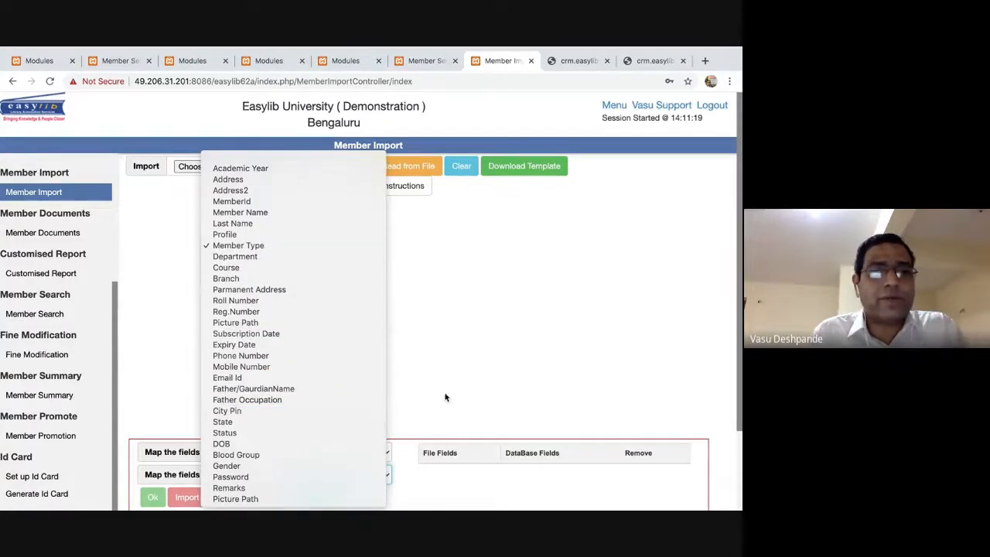
{"action": "left_click", "coordinate": [470, 343]}
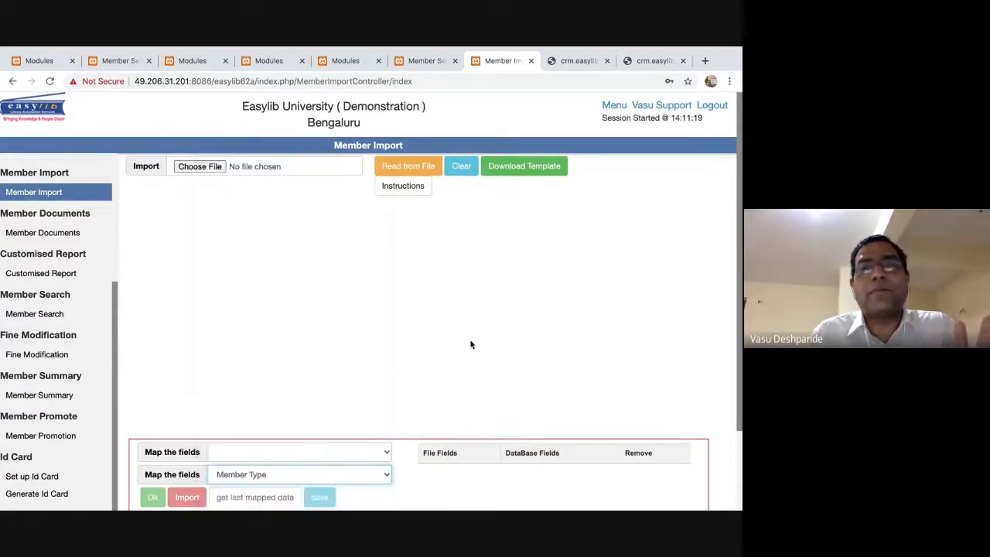
{"action": "left_click", "coordinate": [520, 169]}
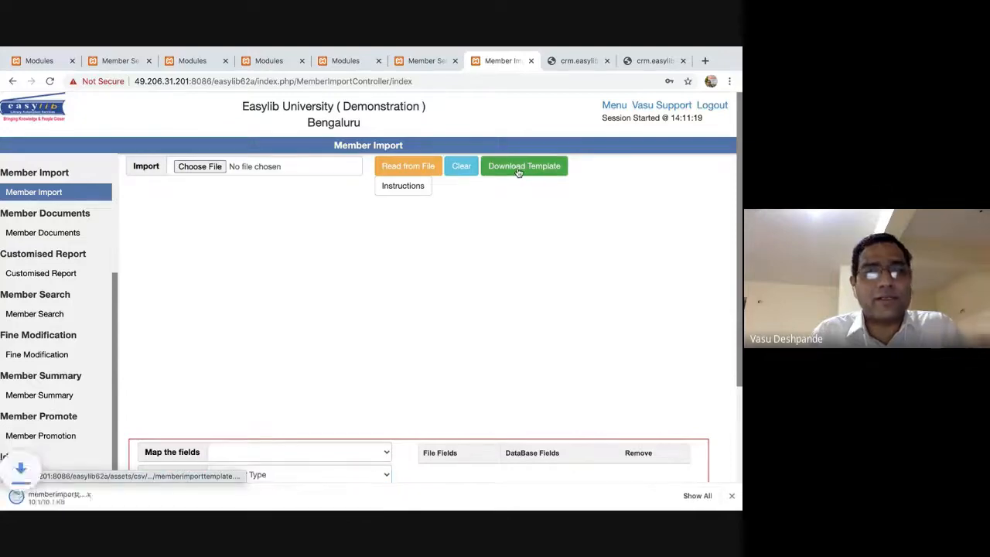
Bring up the memberimporttemplate workbook and change cell D2 to XYZ110.
{"action": "left_click", "coordinate": [81, 500]}
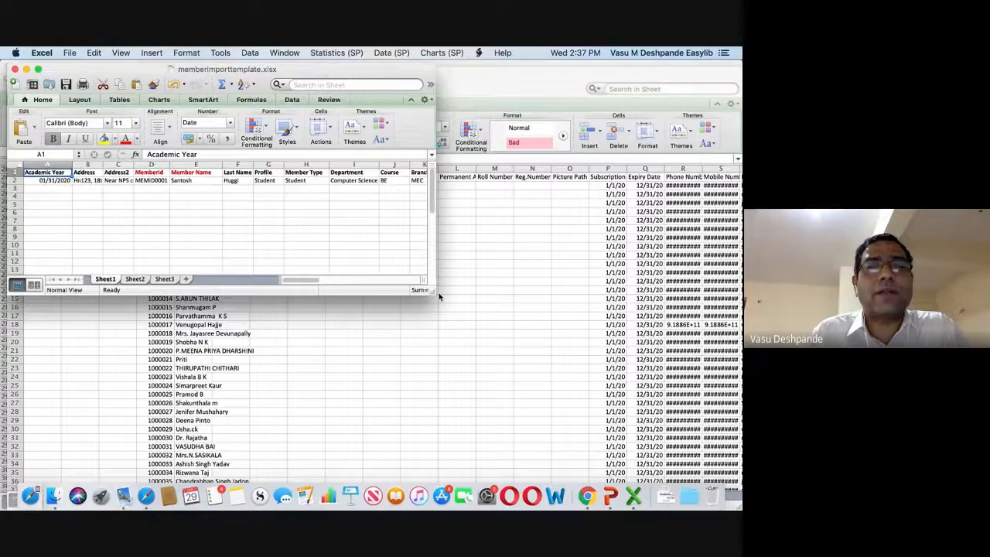
{"action": "key", "text": "super+w"}
{"action": "key", "text": "super+Tab"}
{"action": "key", "text": "super+Tab"}
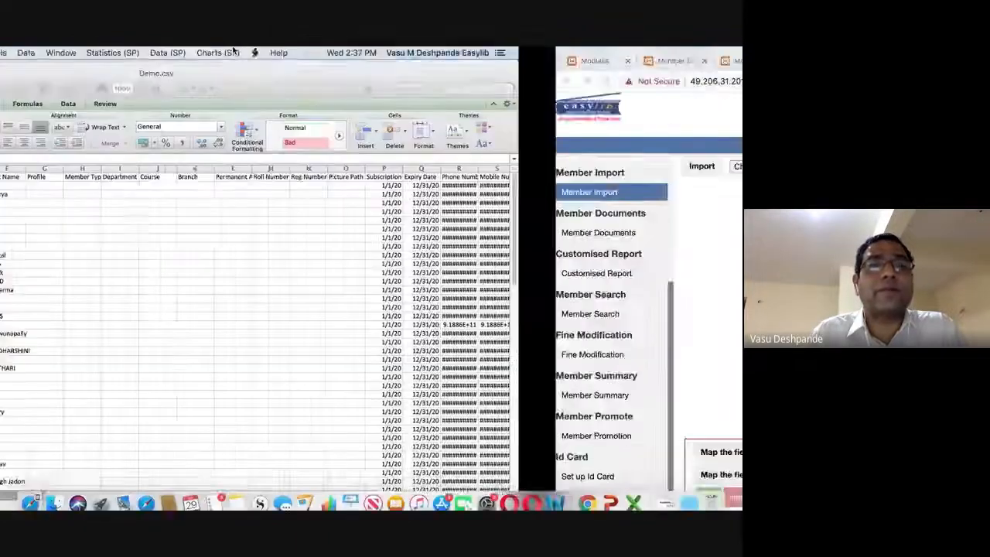
{"action": "left_click", "coordinate": [337, 52]}
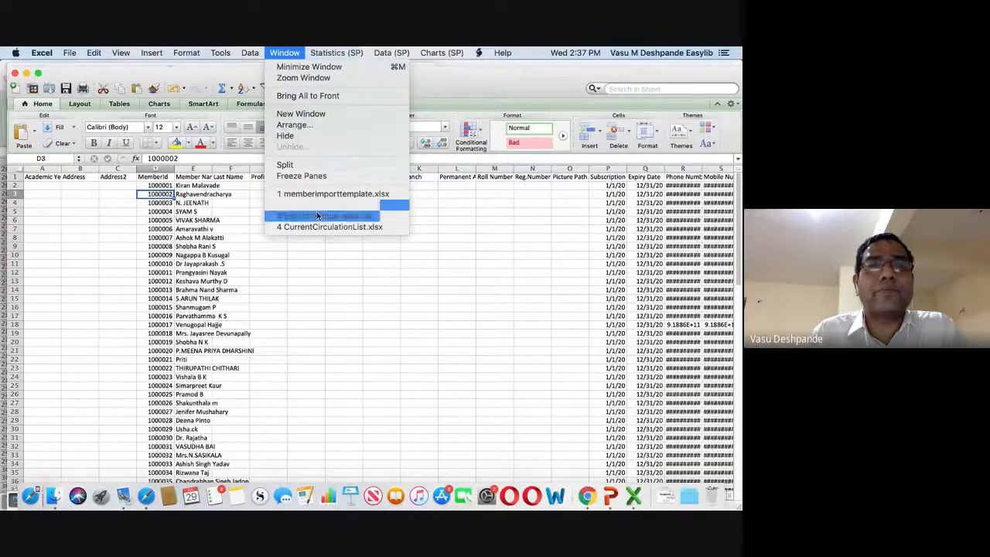
{"action": "left_click", "coordinate": [342, 194]}
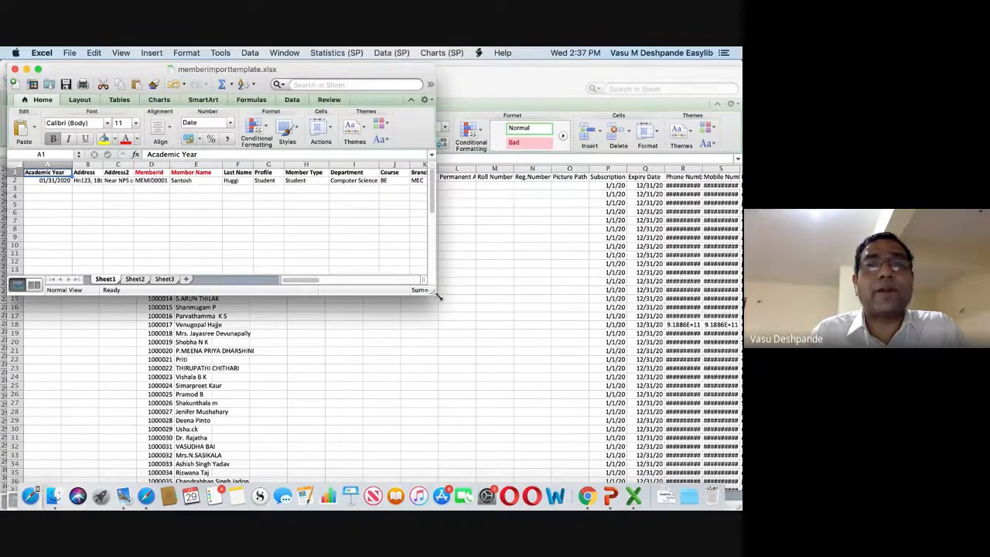
{"action": "left_click_drag", "start_coordinate": [438, 296], "coordinate": [706, 379]}
{"action": "left_click", "coordinate": [354, 237]}
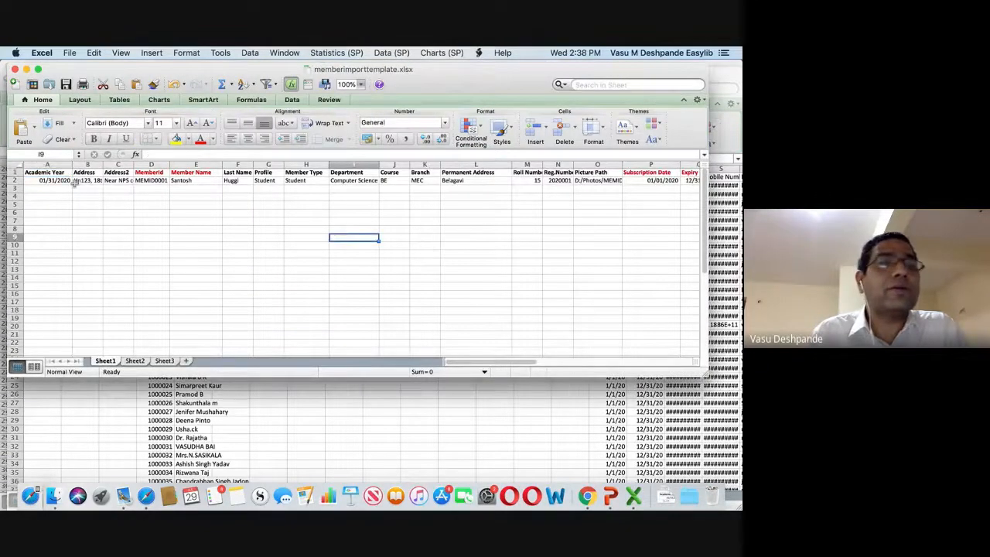
{"action": "left_click", "coordinate": [138, 180]}
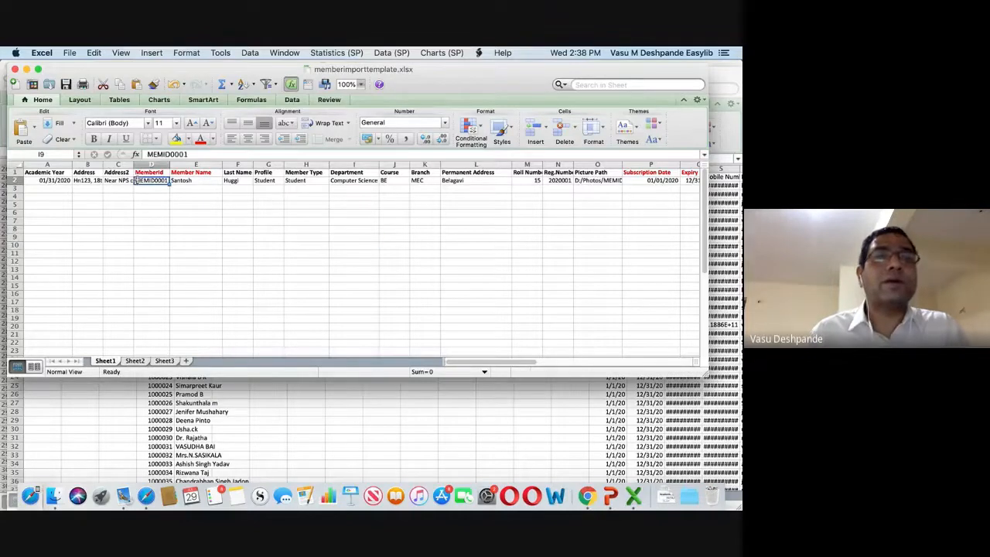
{"action": "type", "text": "XYZ110"}
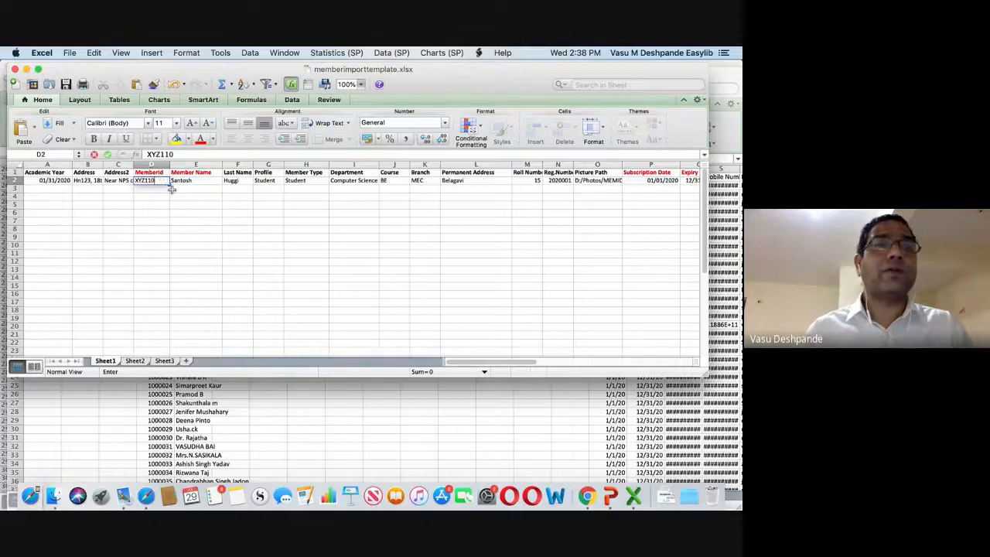
{"action": "left_click", "coordinate": [182, 214]}
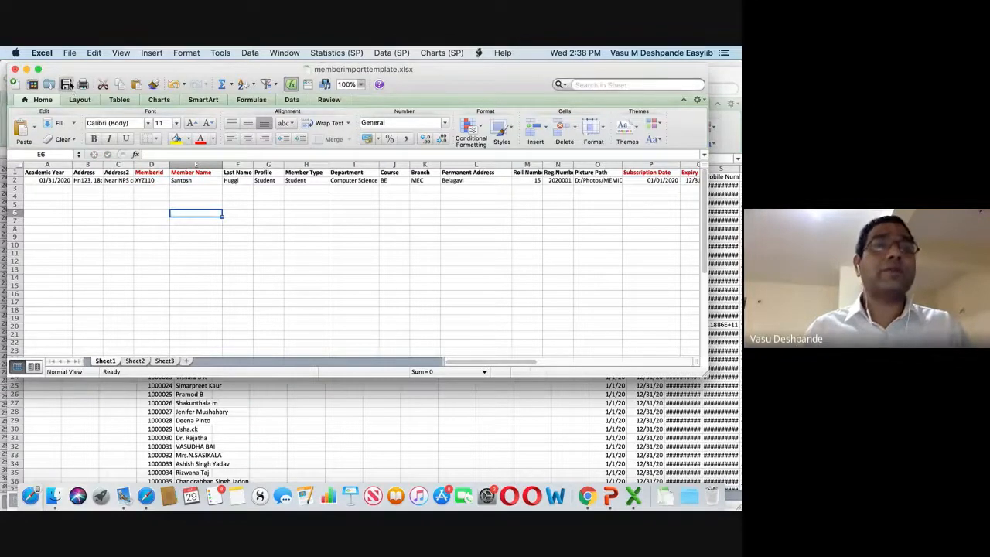
Save the workbook to the Desktop as TEMP2.
{"action": "left_click", "coordinate": [74, 53]}
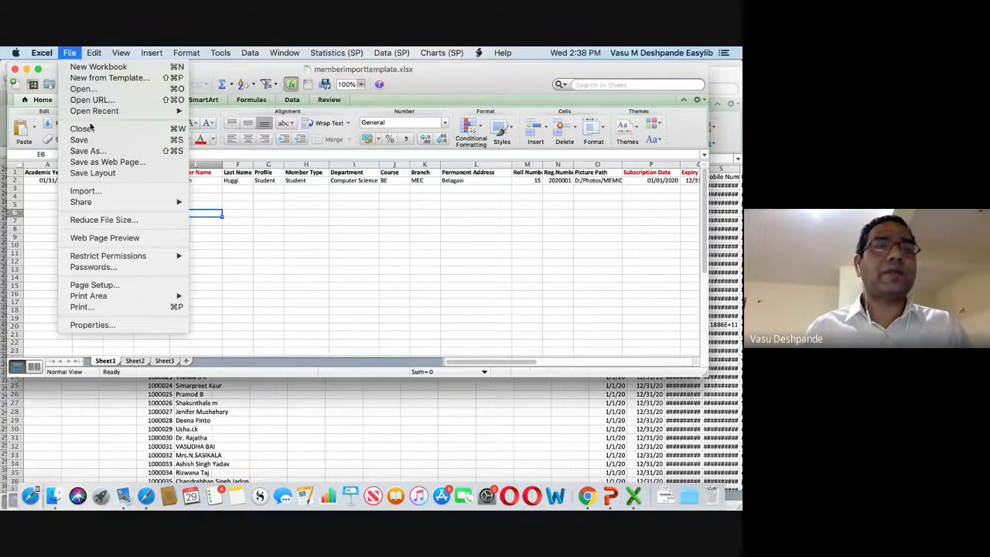
{"action": "left_click", "coordinate": [86, 151]}
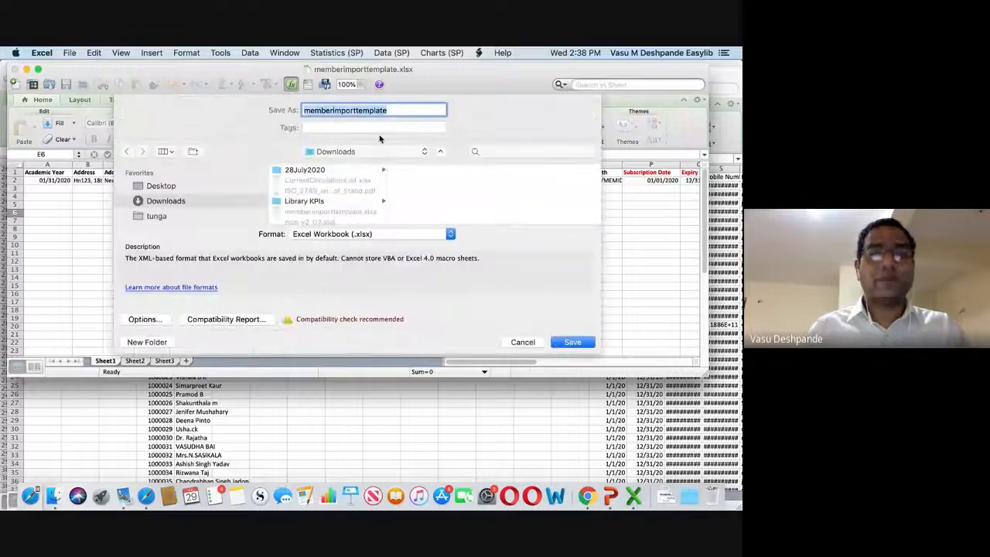
{"action": "type", "text": "TEMP2"}
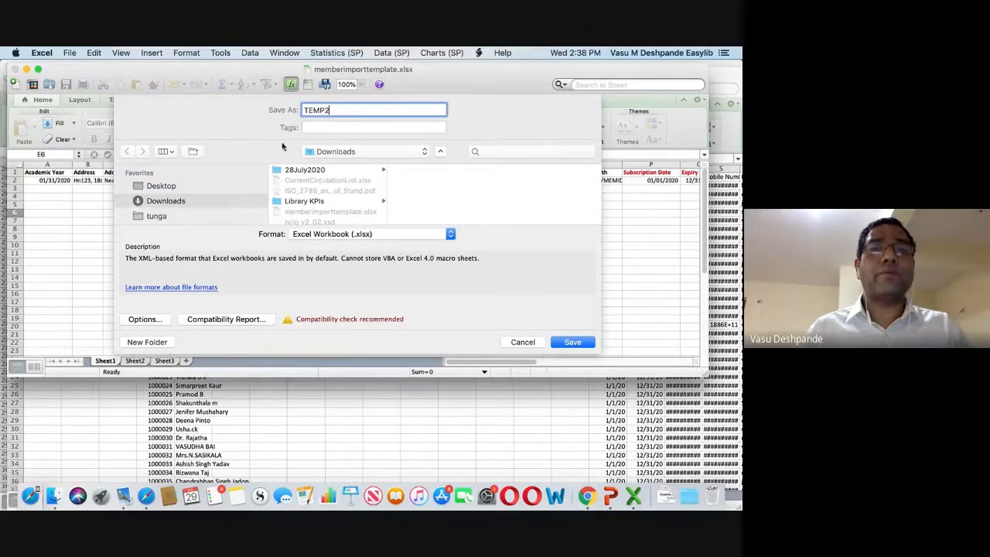
{"action": "left_click", "coordinate": [163, 190]}
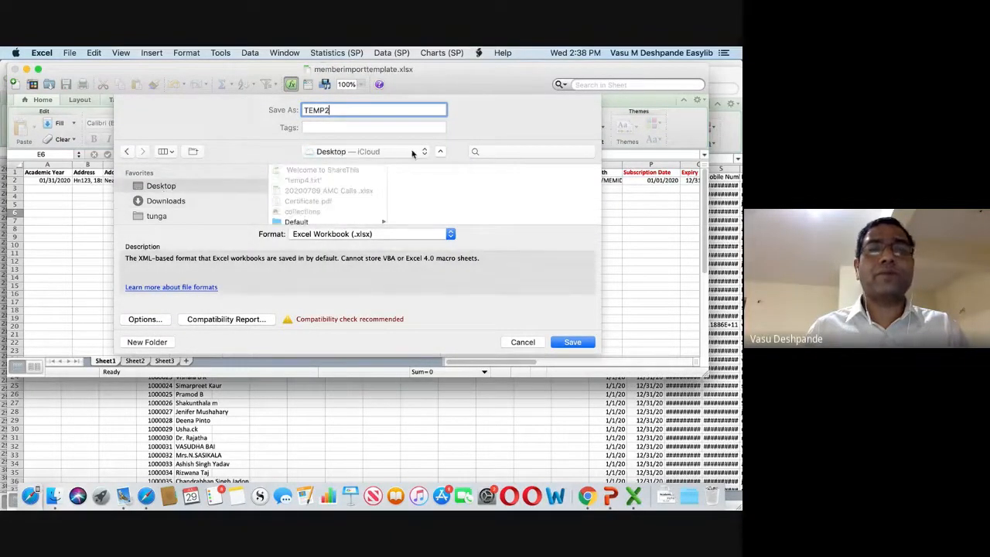
{"action": "left_click", "coordinate": [587, 345]}
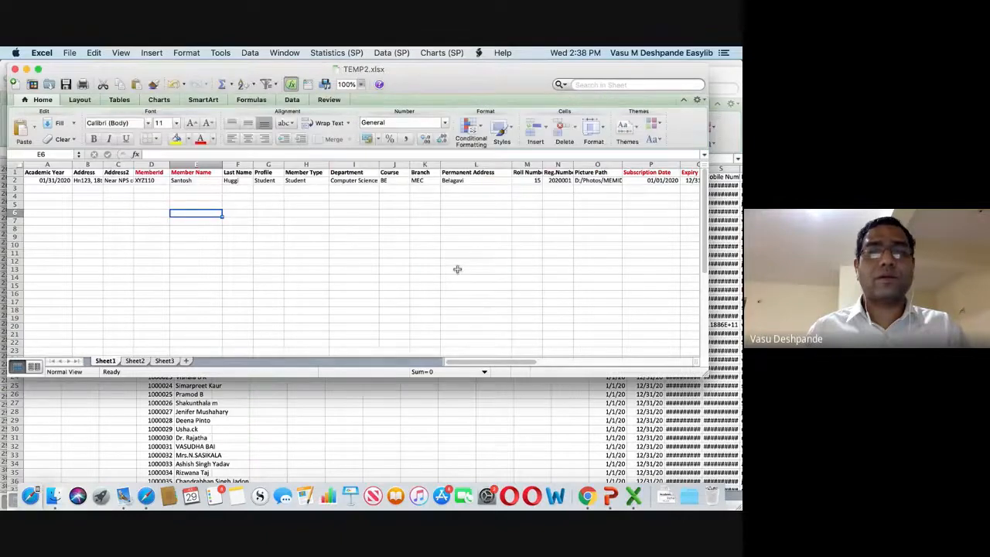
{"action": "key", "text": "super+Tab"}
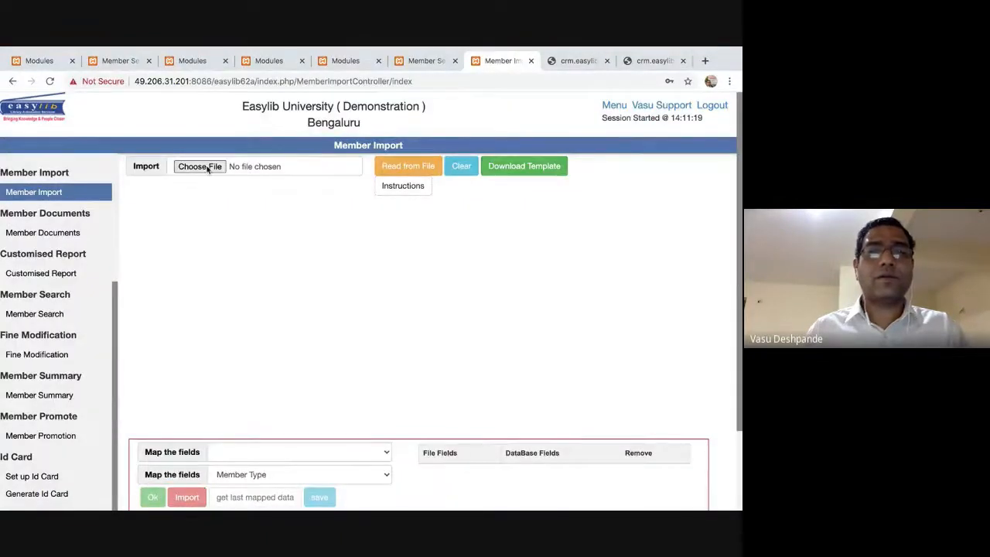
Attach Temp2EXCEL, found by searching TEMP2, and read it into the preview table.
{"action": "left_click", "coordinate": [205, 167]}
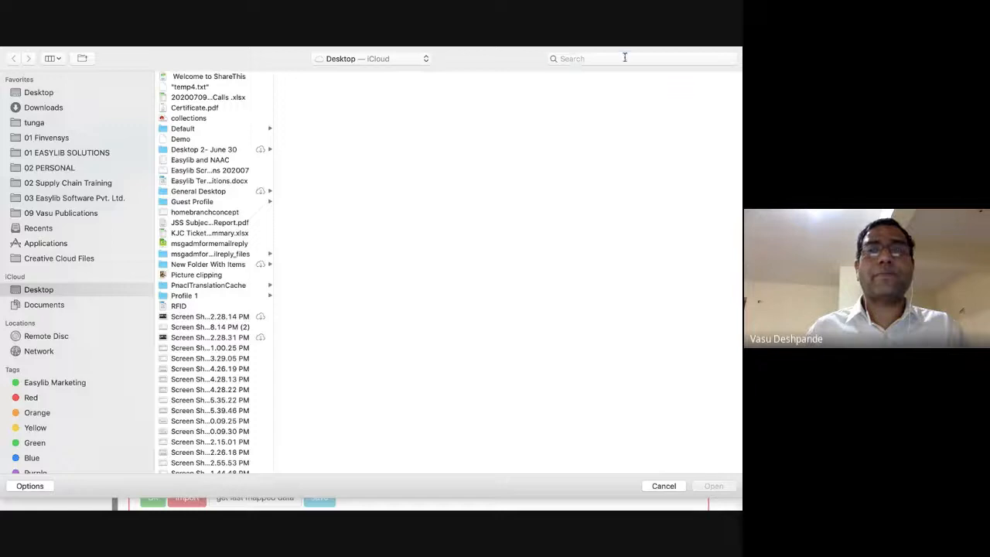
{"action": "left_click", "coordinate": [625, 57]}
{"action": "type", "text": "temp2"}
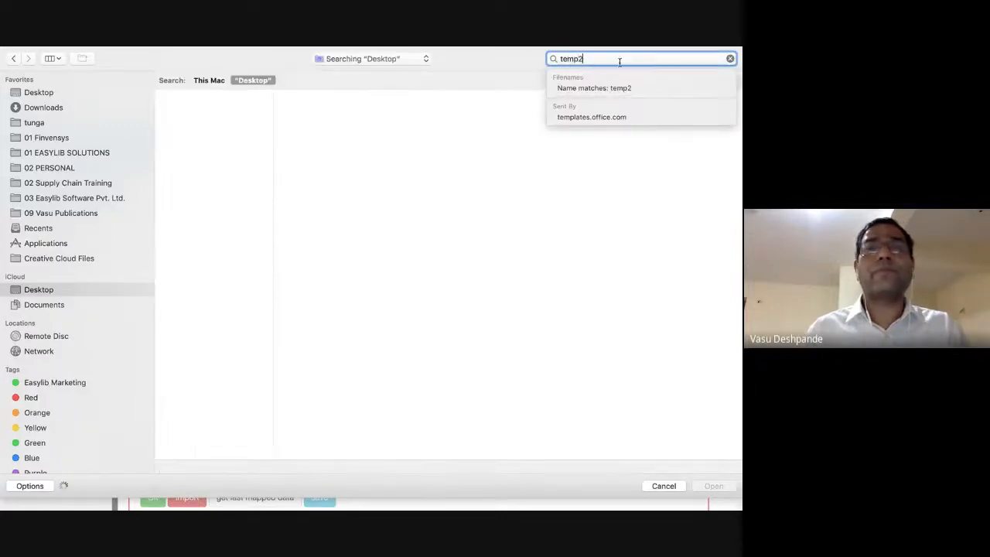
{"action": "double_click", "coordinate": [189, 112]}
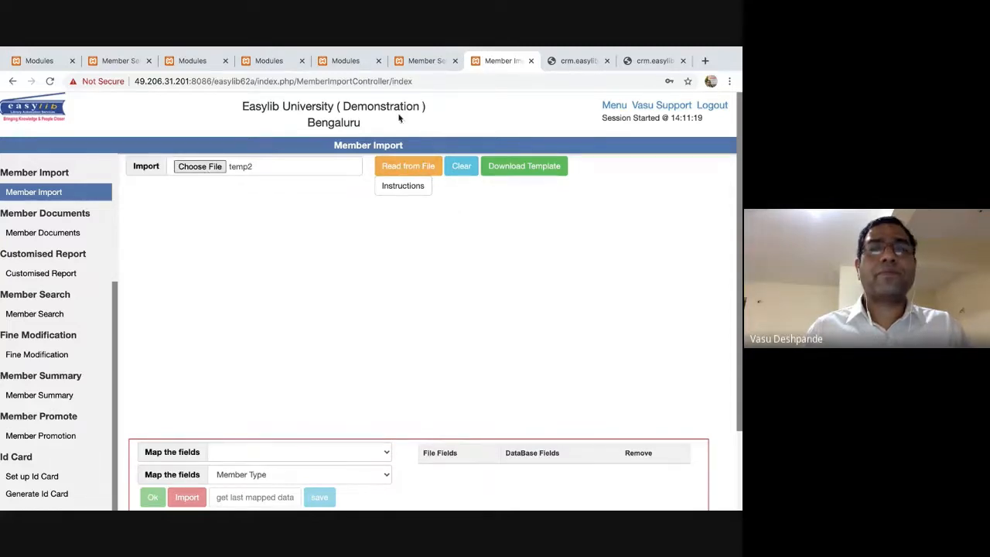
{"action": "left_click", "coordinate": [604, 58]}
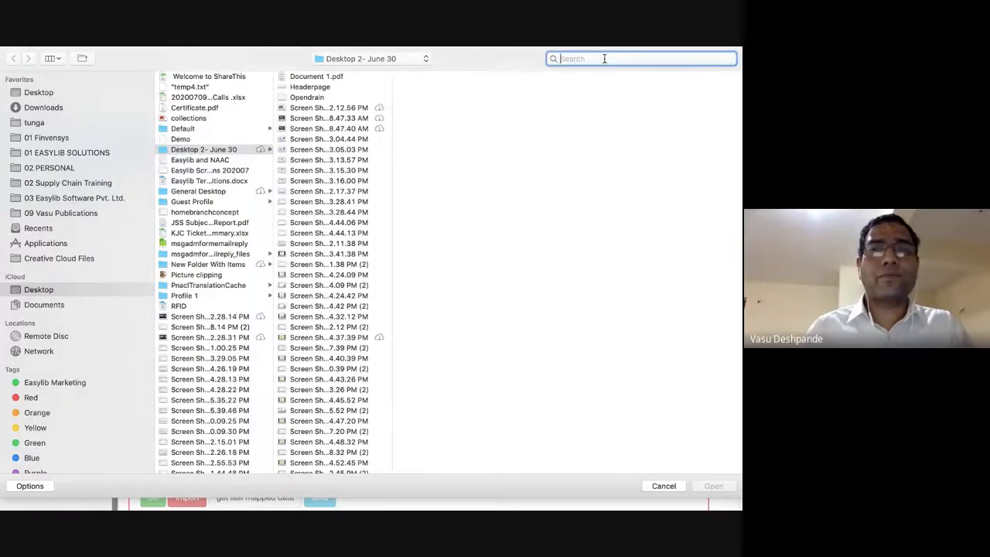
{"action": "type", "text": "TEMP2.XLS"}
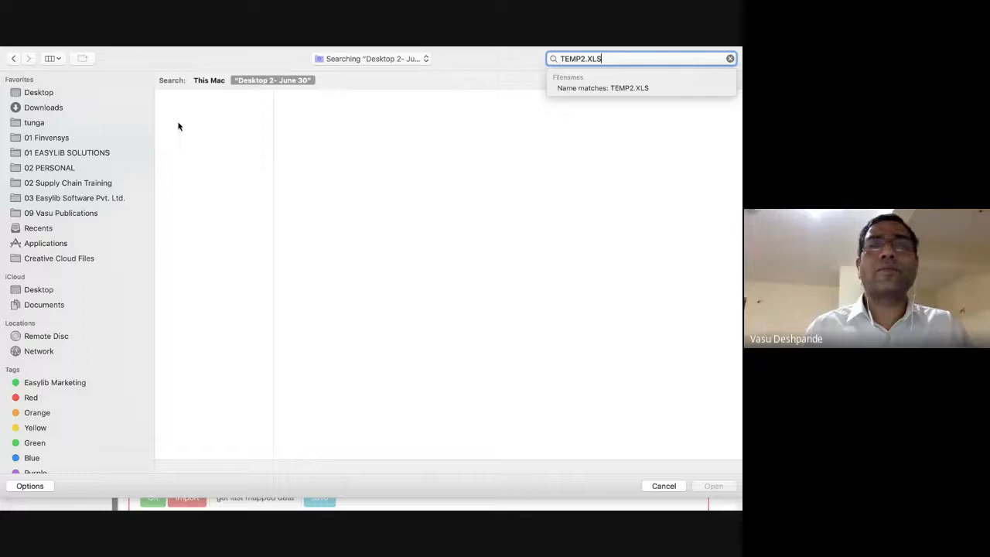
{"action": "mouse_move", "coordinate": [521, 47]}
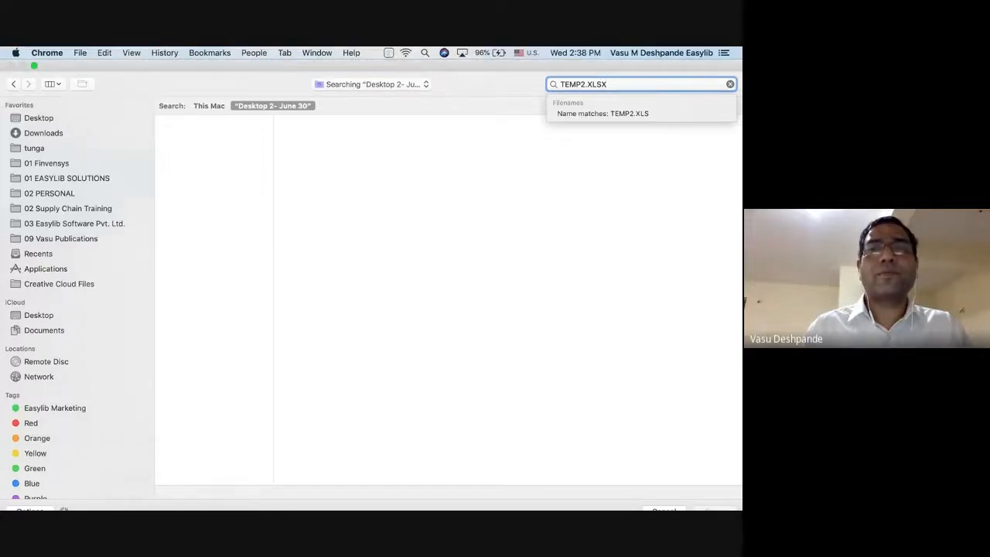
{"action": "key", "text": "BackSpace"}
{"action": "key", "text": "BackSpace"}
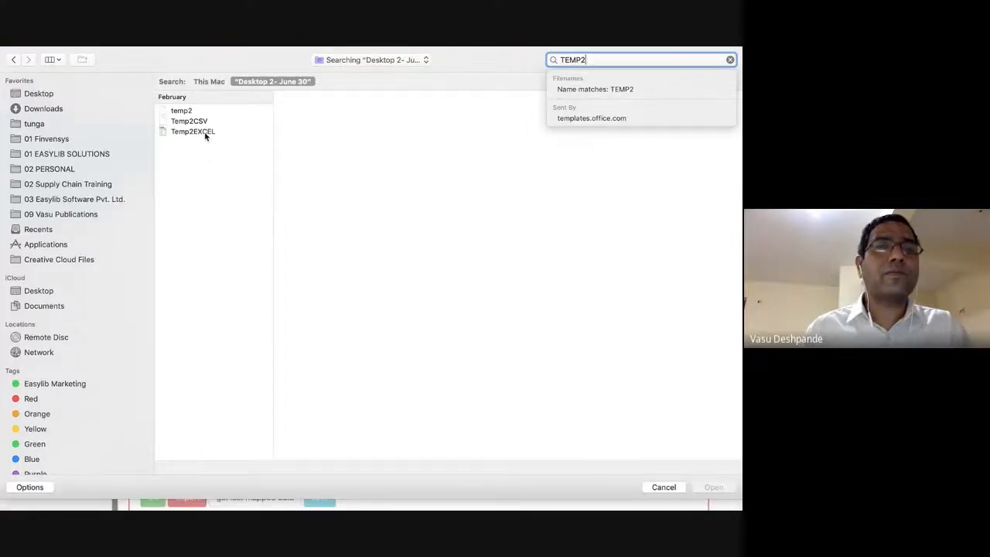
{"action": "double_click", "coordinate": [206, 136]}
{"action": "left_click", "coordinate": [405, 177]}
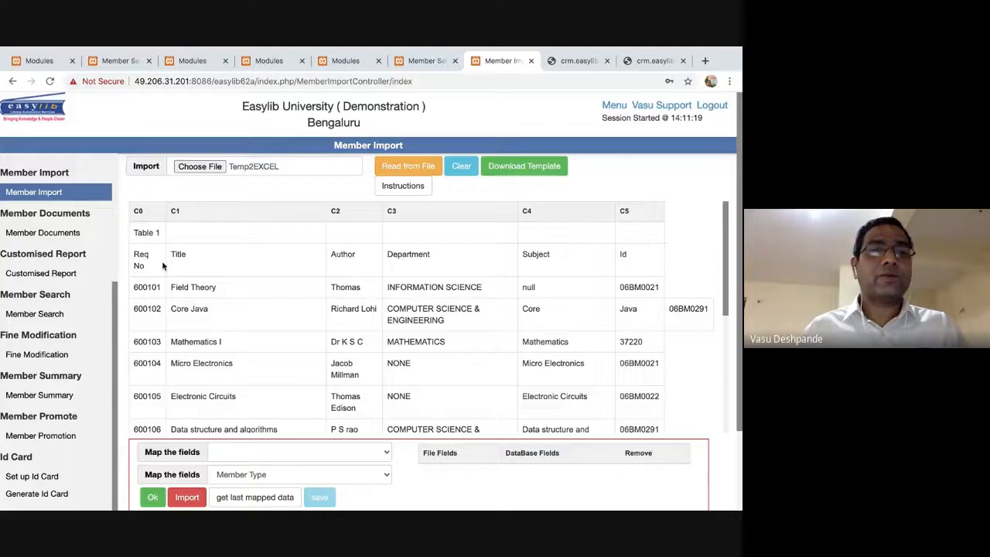
Map file column C0 to MemberId and add the mapping.
{"action": "scroll", "coordinate": [436, 319], "scroll_direction": "down", "scroll_amount": 3}
{"action": "scroll", "coordinate": [436, 319], "scroll_direction": "up", "scroll_amount": 3}
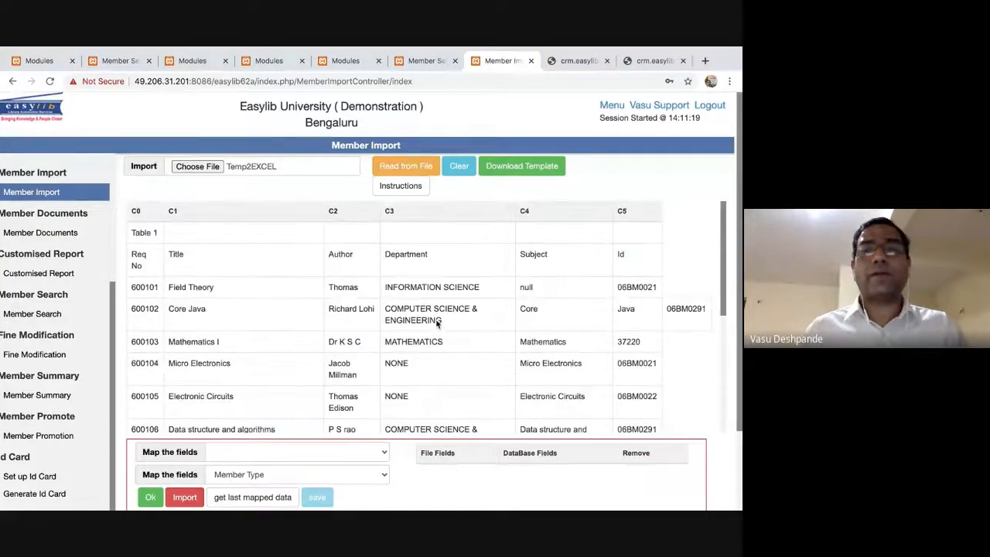
{"action": "scroll", "coordinate": [386, 363], "scroll_direction": "left", "scroll_amount": 1}
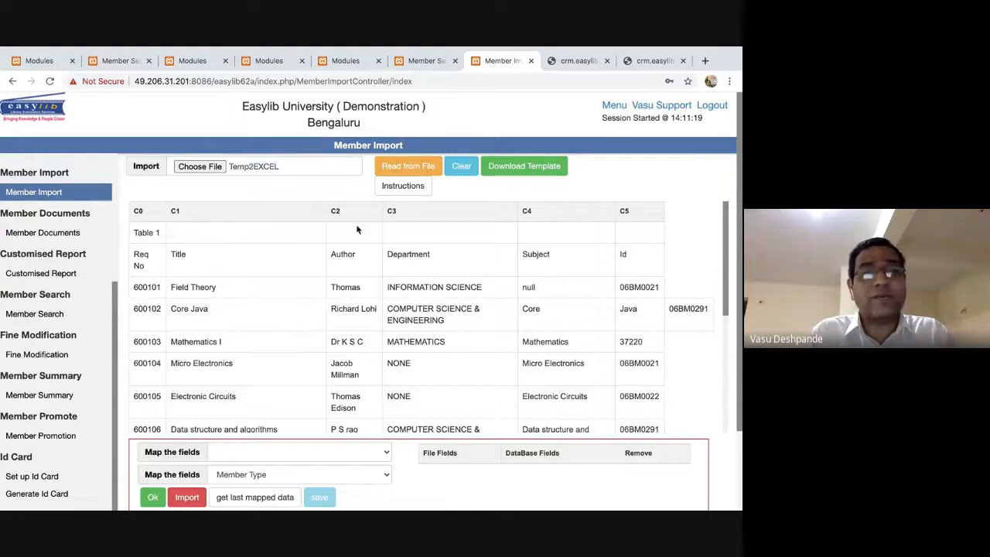
{"action": "left_click", "coordinate": [362, 475]}
{"action": "left_click", "coordinate": [445, 453]}
{"action": "left_click", "coordinate": [376, 455]}
{"action": "left_click", "coordinate": [307, 463]}
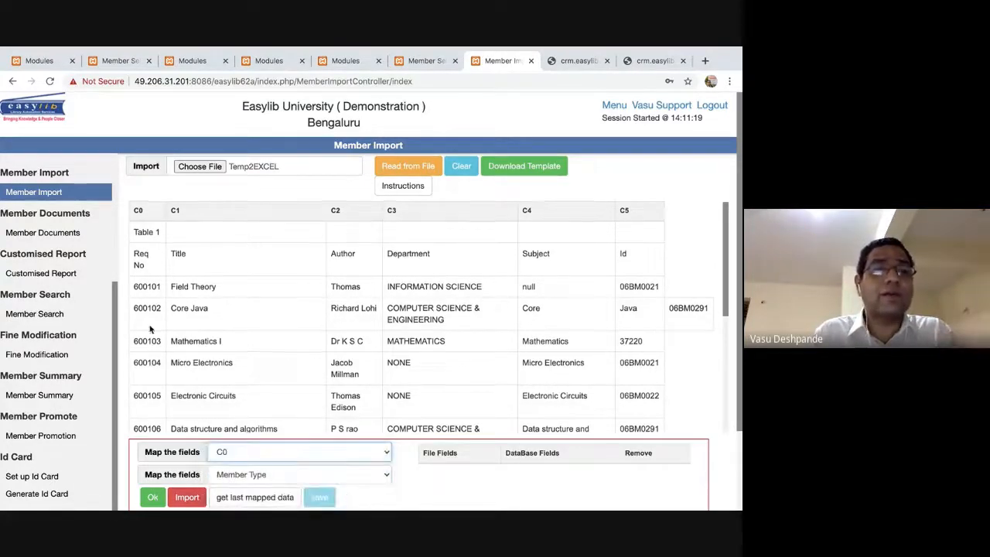
{"action": "scroll", "coordinate": [150, 328], "scroll_direction": "down", "scroll_amount": 2}
{"action": "left_click", "coordinate": [368, 476]}
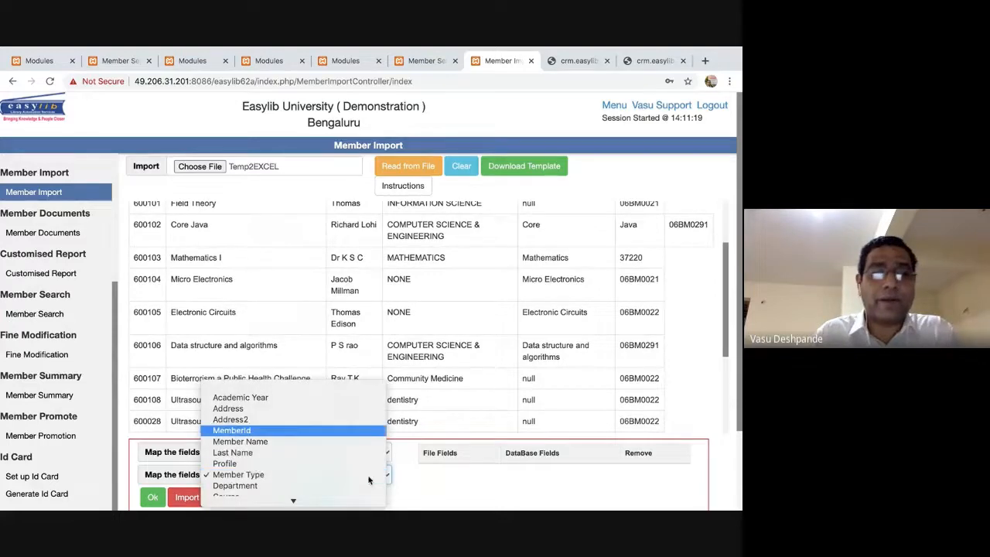
{"action": "left_click", "coordinate": [349, 430]}
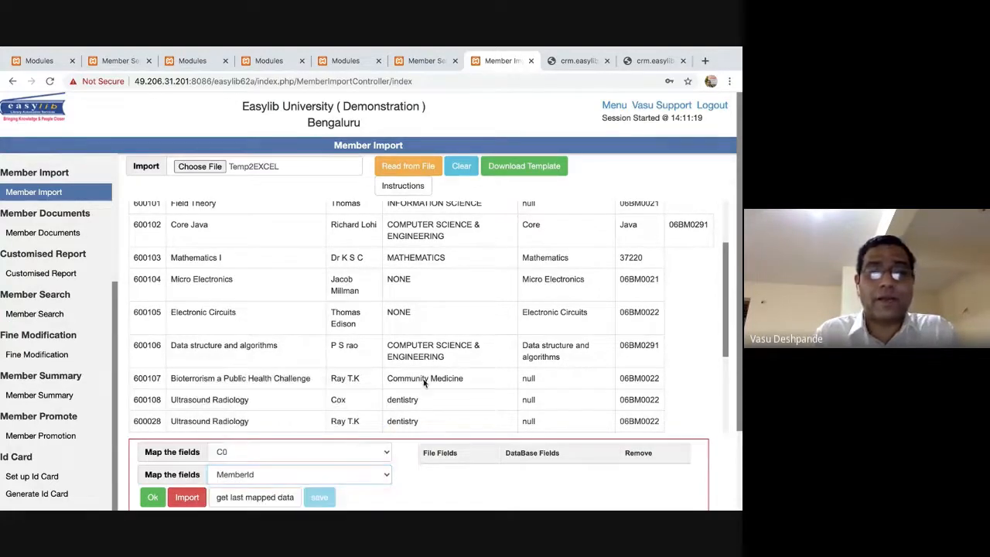
{"action": "scroll", "coordinate": [424, 383], "scroll_direction": "down", "scroll_amount": 3}
{"action": "left_click", "coordinate": [153, 497]}
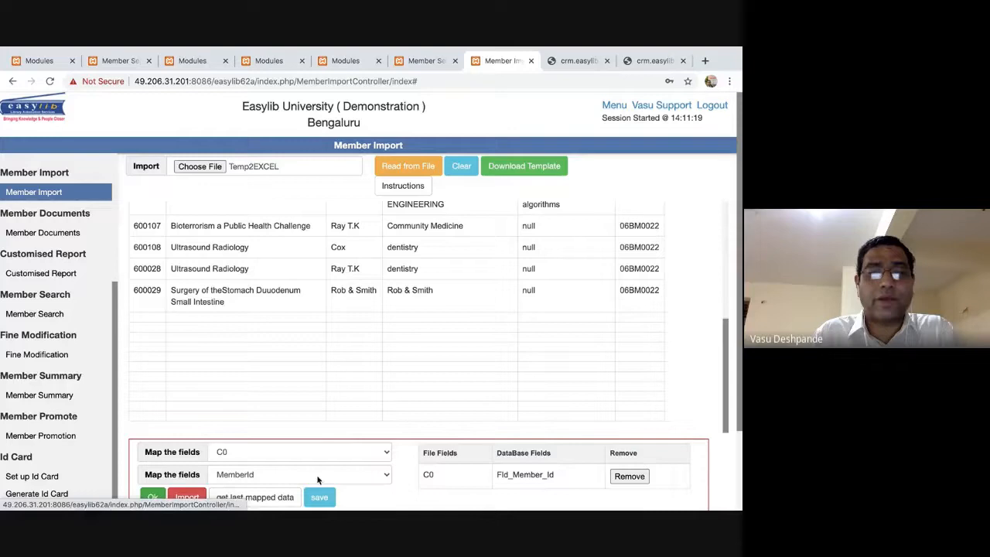
Map file column C1 to Member Name and add the mapping.
{"action": "scroll", "coordinate": [316, 419], "scroll_direction": "up", "scroll_amount": 6}
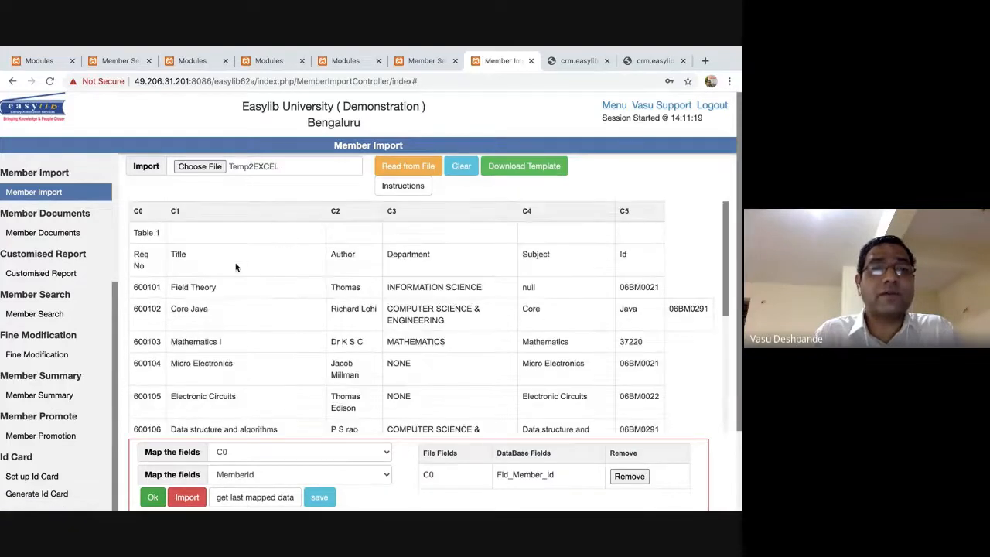
{"action": "scroll", "coordinate": [236, 267], "scroll_direction": "down", "scroll_amount": 1}
{"action": "scroll", "coordinate": [236, 266], "scroll_direction": "up", "scroll_amount": 1}
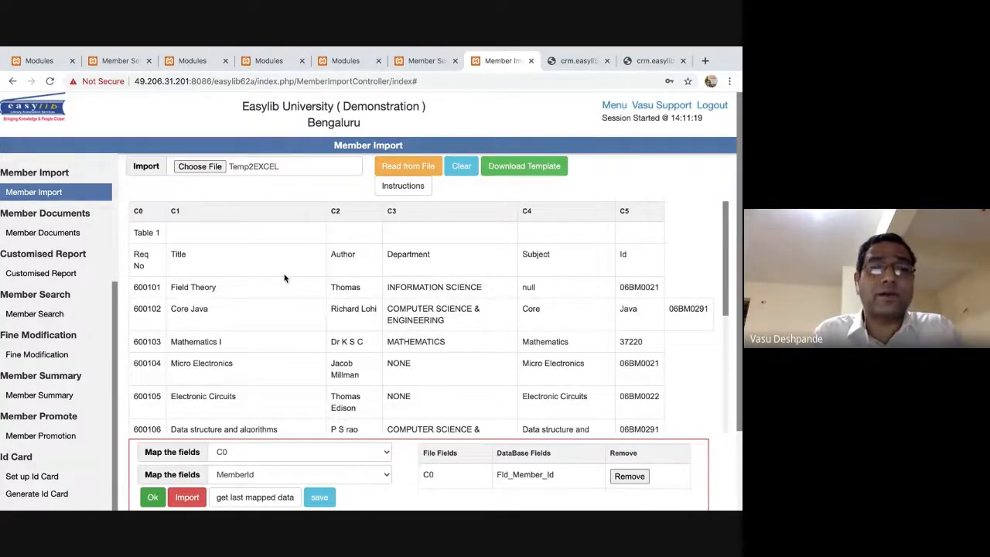
{"action": "scroll", "coordinate": [284, 278], "scroll_direction": "down", "scroll_amount": 2}
{"action": "left_click", "coordinate": [298, 452]}
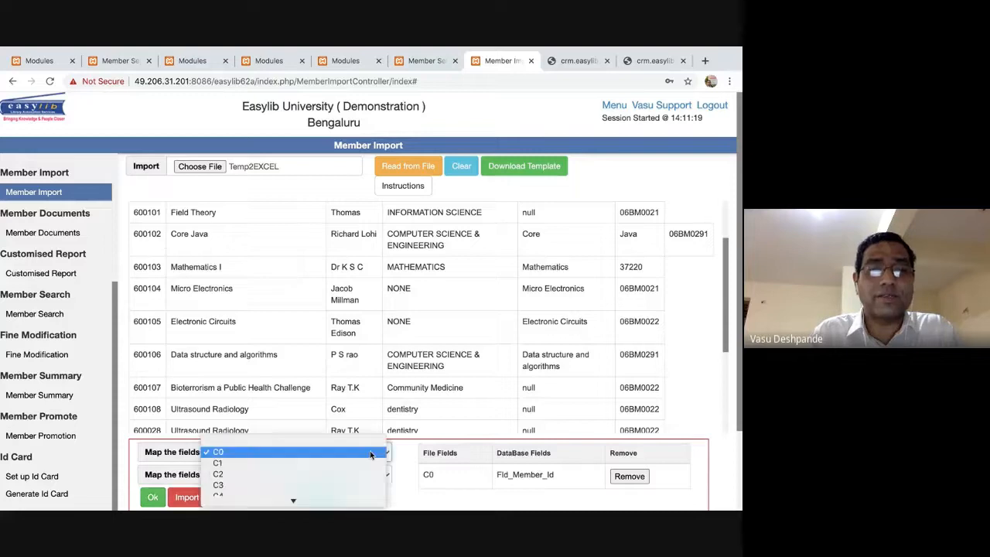
{"action": "left_click", "coordinate": [283, 463]}
{"action": "left_click", "coordinate": [348, 479]}
{"action": "left_click", "coordinate": [348, 484]}
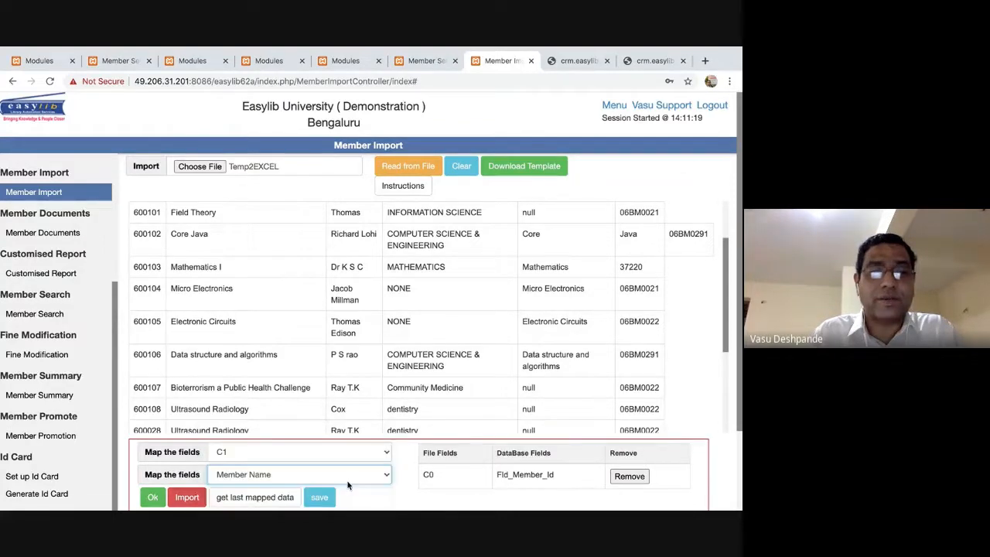
{"action": "left_click", "coordinate": [152, 496]}
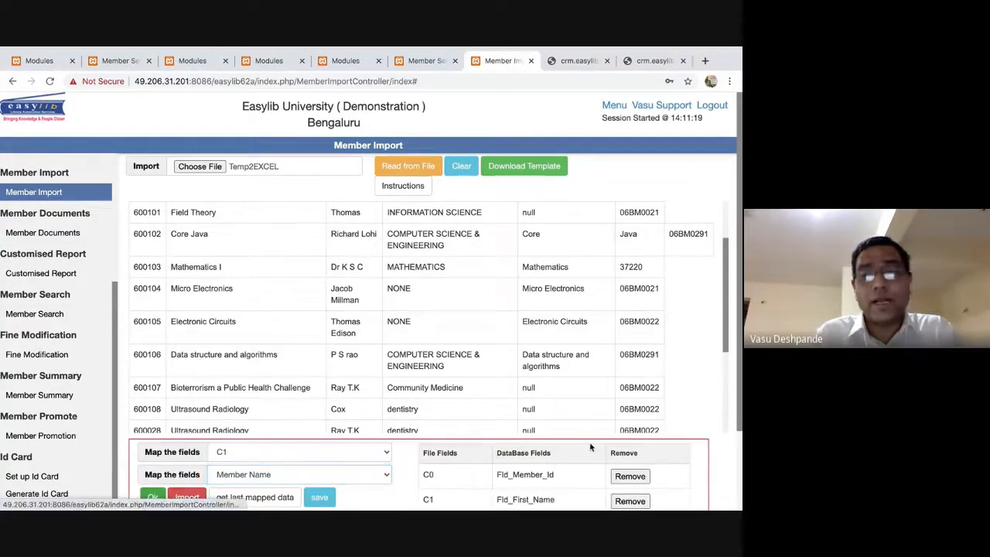
{"action": "scroll", "coordinate": [590, 445], "scroll_direction": "down", "scroll_amount": 3}
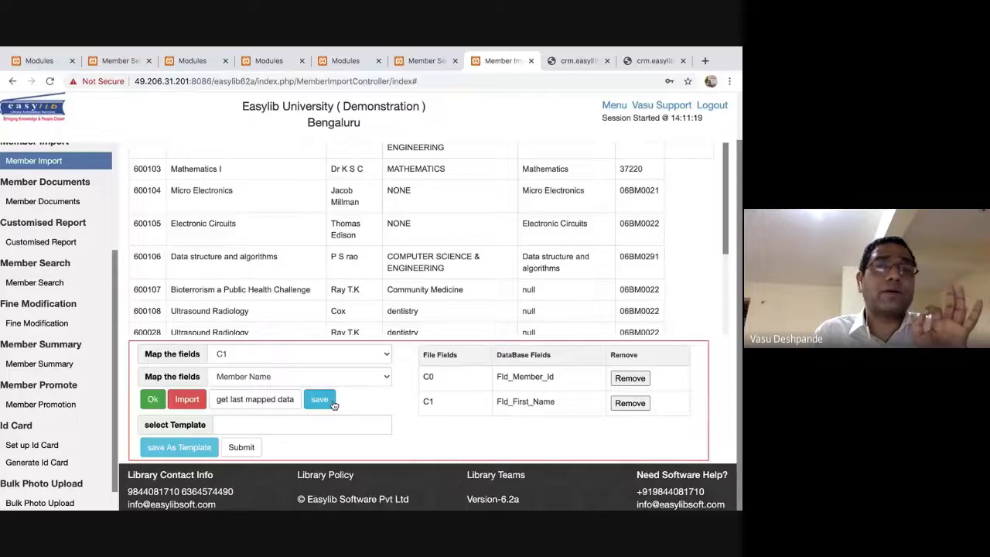
{"action": "scroll", "coordinate": [479, 287], "scroll_direction": "up", "scroll_amount": 5}
{"action": "scroll", "coordinate": [475, 274], "scroll_direction": "down", "scroll_amount": 5}
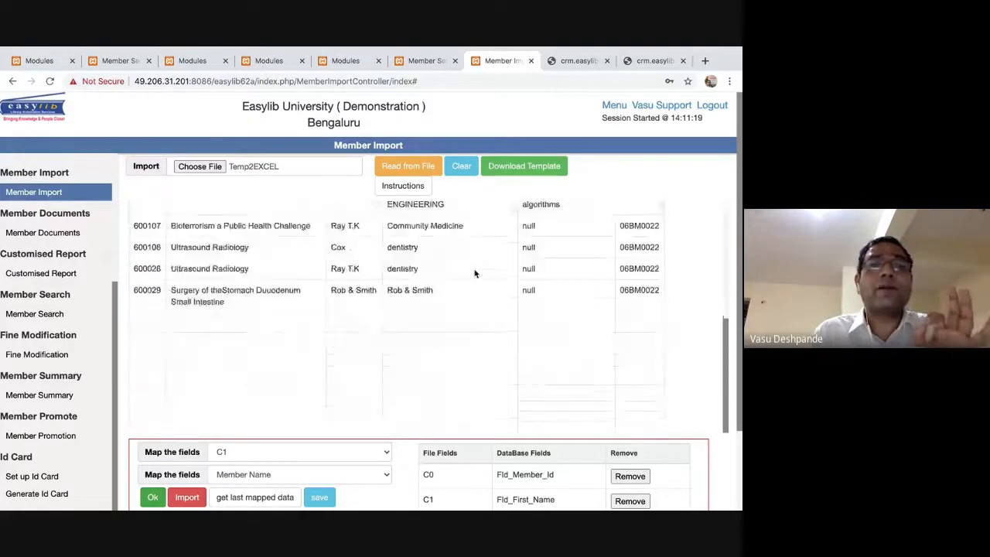
{"action": "scroll", "coordinate": [475, 273], "scroll_direction": "up", "scroll_amount": 5}
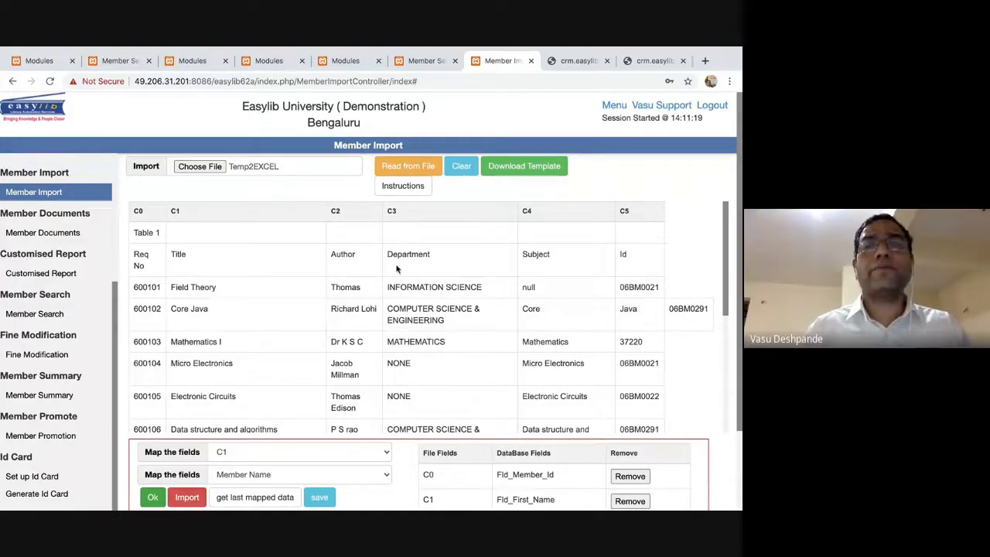
Reset the member import page and open the member documents listing, zoomed out.
{"action": "left_click", "coordinate": [60, 199]}
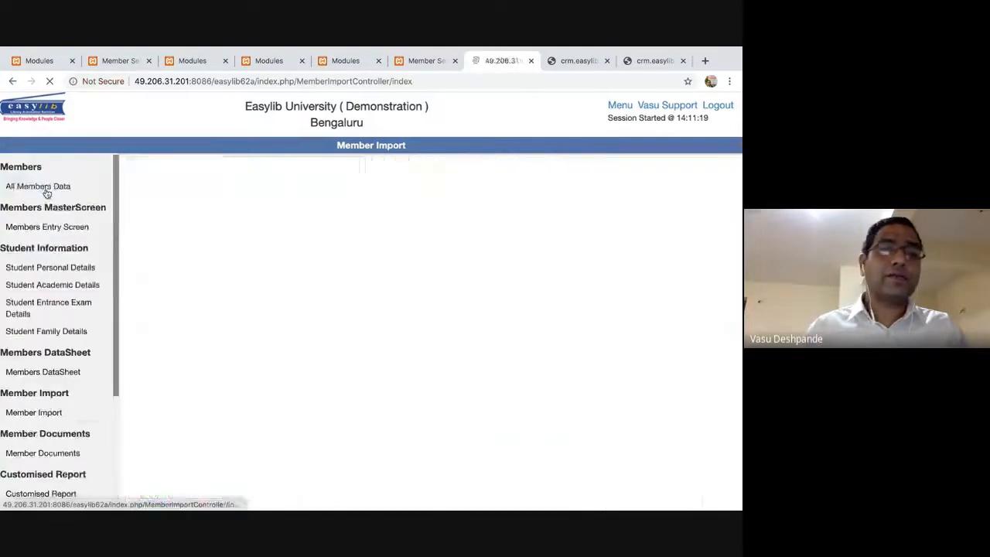
{"action": "left_click", "coordinate": [53, 235]}
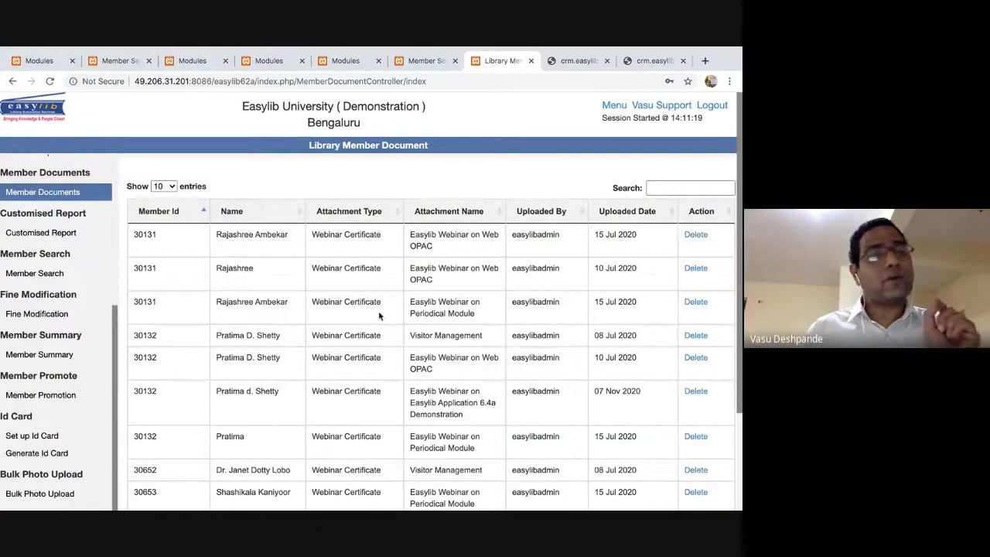
{"action": "scroll", "coordinate": [379, 315], "scroll_direction": "down", "scroll_amount": 2}
{"action": "scroll", "coordinate": [380, 316], "scroll_direction": "up", "scroll_amount": 2}
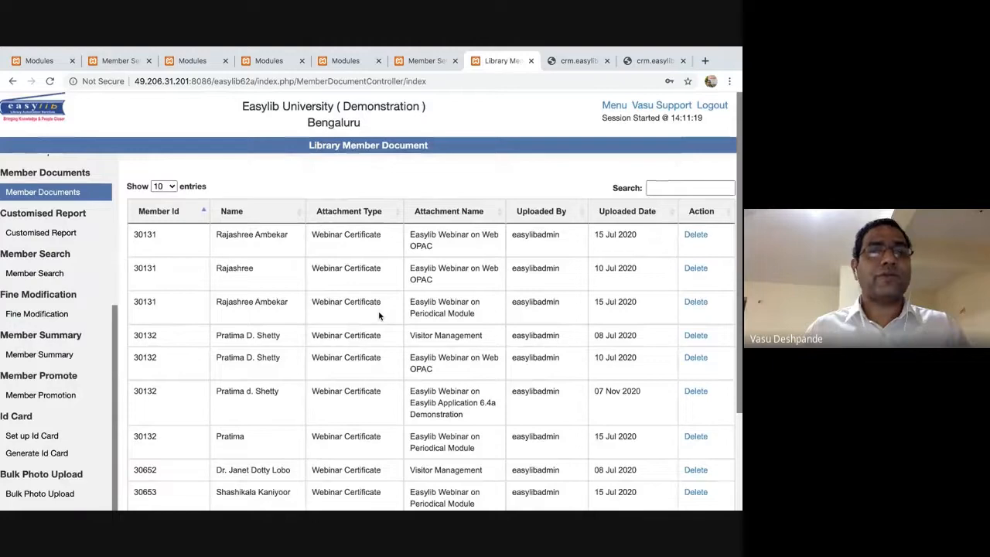
{"action": "scroll", "coordinate": [379, 316], "scroll_direction": "down", "scroll_amount": 3}
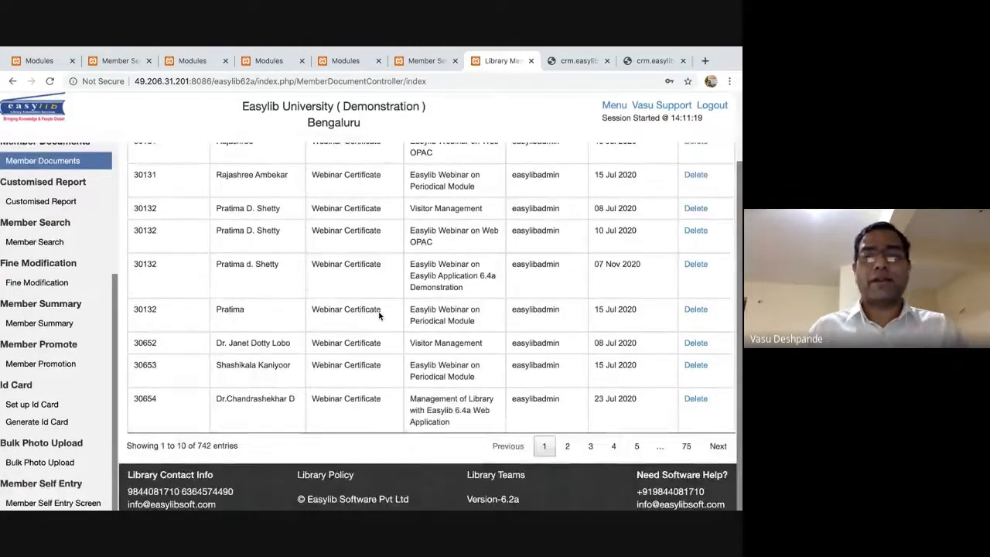
{"action": "key", "text": "ctrl+minus"}
{"action": "key", "text": "ctrl+minus"}
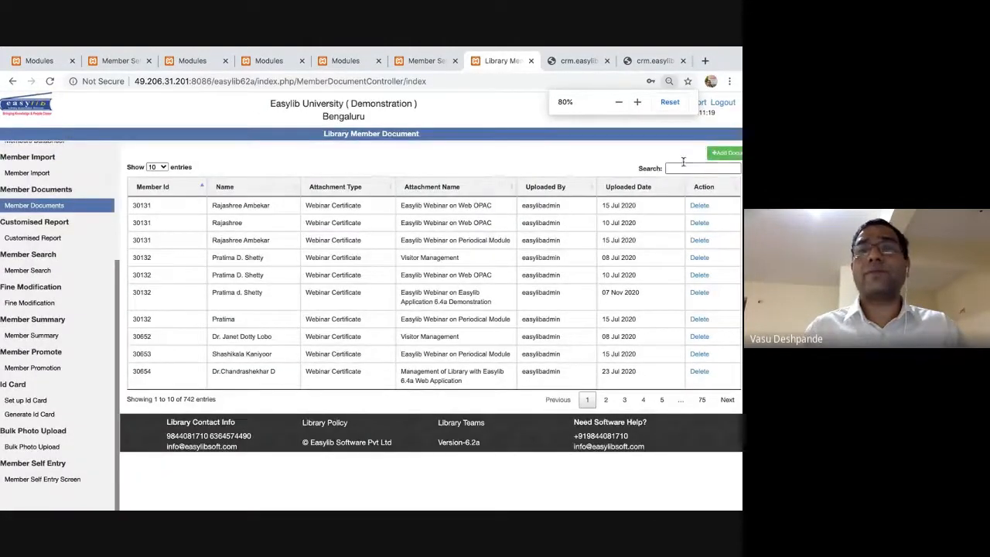
Start a member document with a member's ID and Transfer certificate type, cancelling the file choice.
{"action": "left_click", "coordinate": [725, 153]}
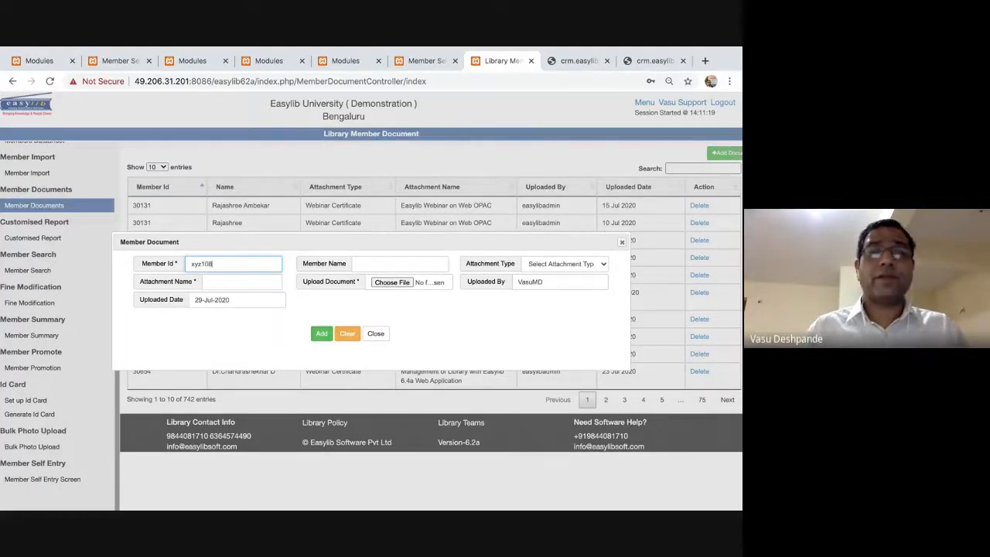
{"action": "type", "text": "xyz108"}
{"action": "key", "text": "Tab"}
{"action": "key", "text": "Tab"}
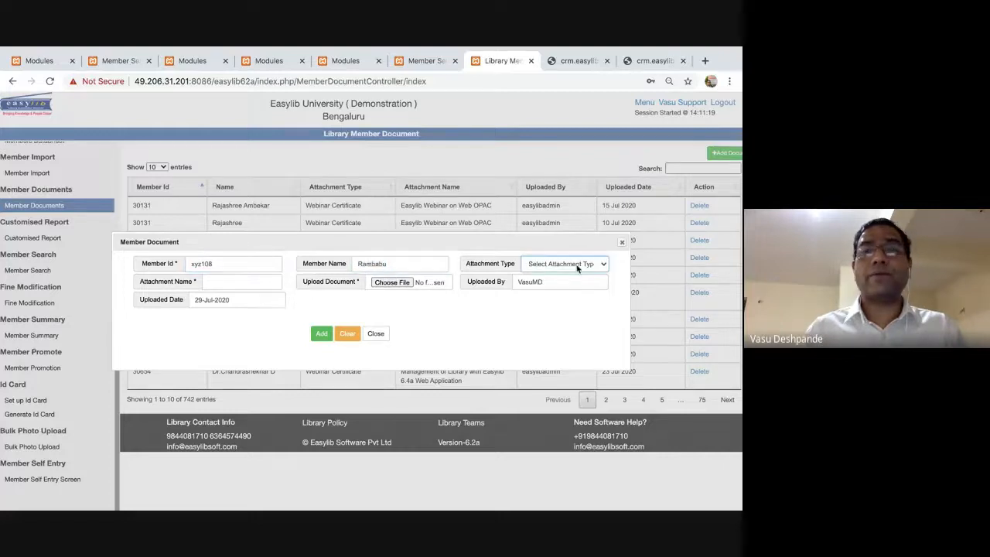
{"action": "left_click", "coordinate": [577, 266]}
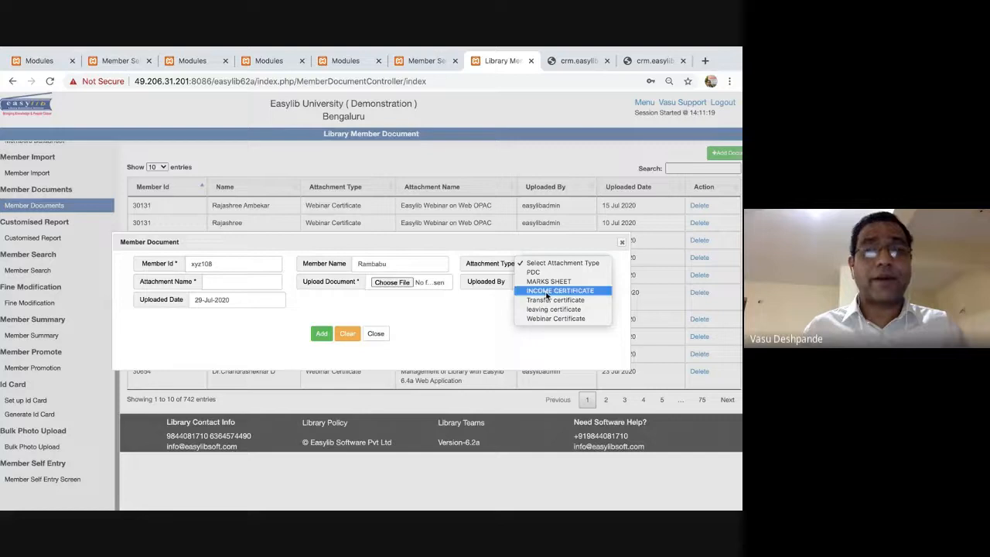
{"action": "left_click", "coordinate": [554, 301]}
{"action": "left_click", "coordinate": [235, 284]}
{"action": "left_click", "coordinate": [391, 282]}
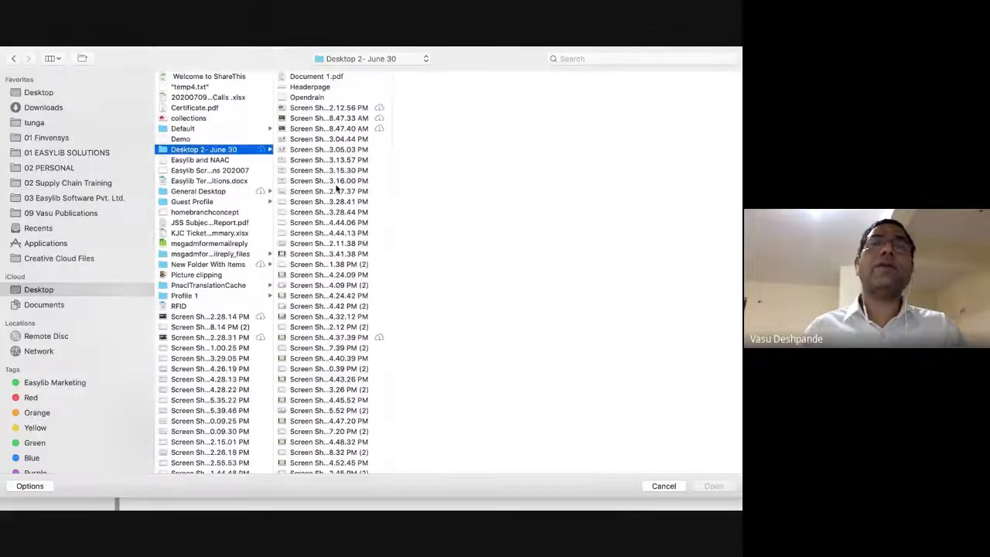
{"action": "key", "text": "Escape"}
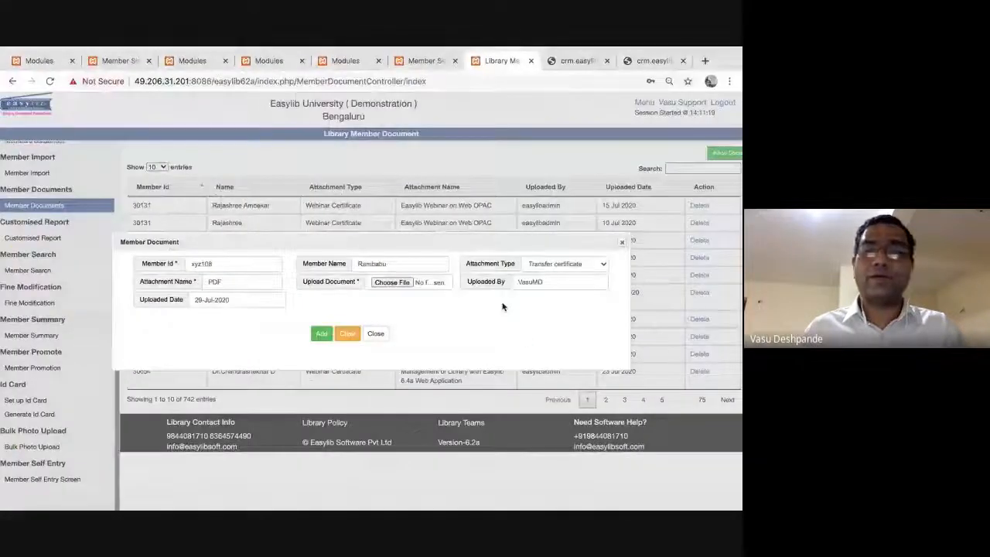
{"action": "key", "text": "Escape"}
Zoom the page back in and go to the Customised Report page from the left menu.
{"action": "key", "text": "ctrl+plus"}
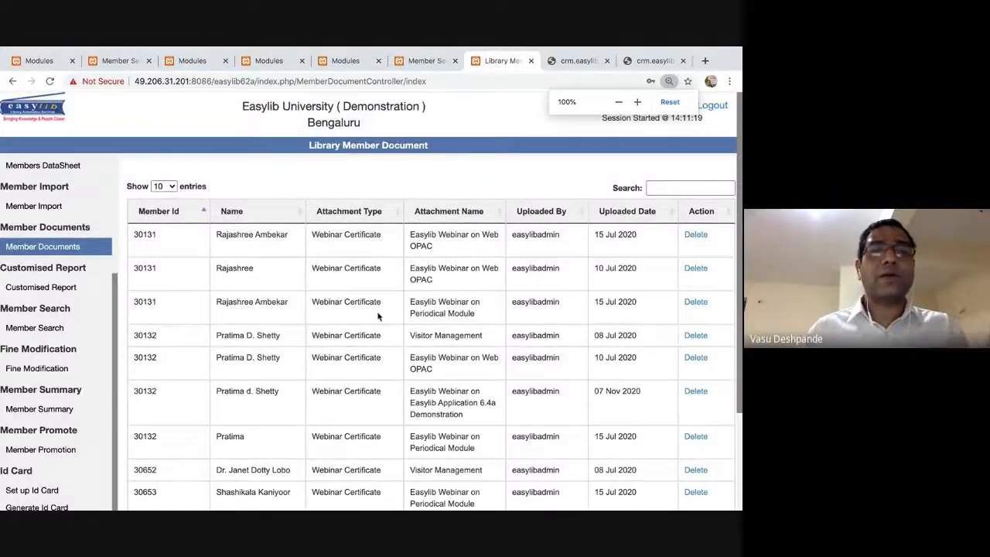
{"action": "scroll", "coordinate": [382, 310], "scroll_direction": "down", "scroll_amount": 3}
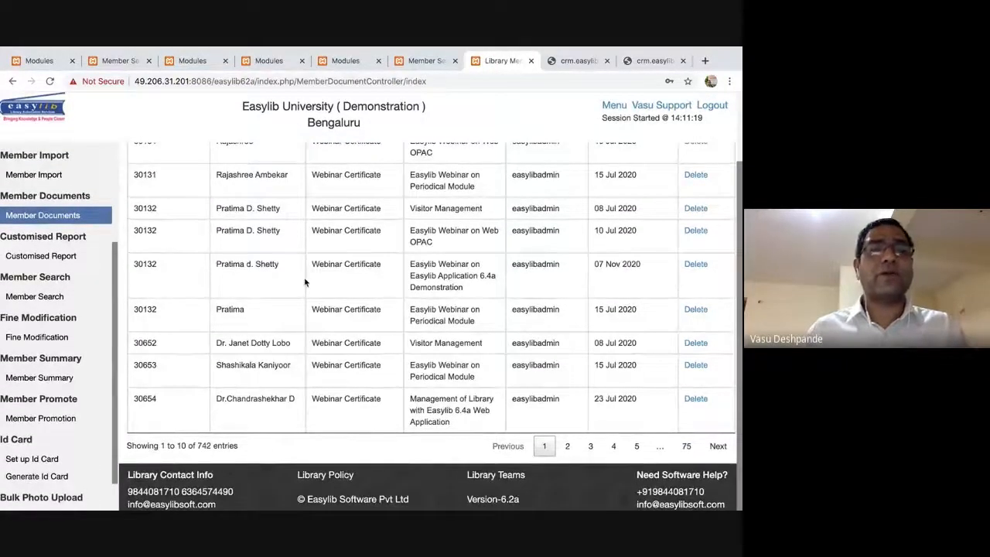
{"action": "scroll", "coordinate": [304, 277], "scroll_direction": "up", "scroll_amount": 3}
{"action": "scroll", "coordinate": [304, 277], "scroll_direction": "down", "scroll_amount": 3}
{"action": "scroll", "coordinate": [279, 325], "scroll_direction": "up", "scroll_amount": 3}
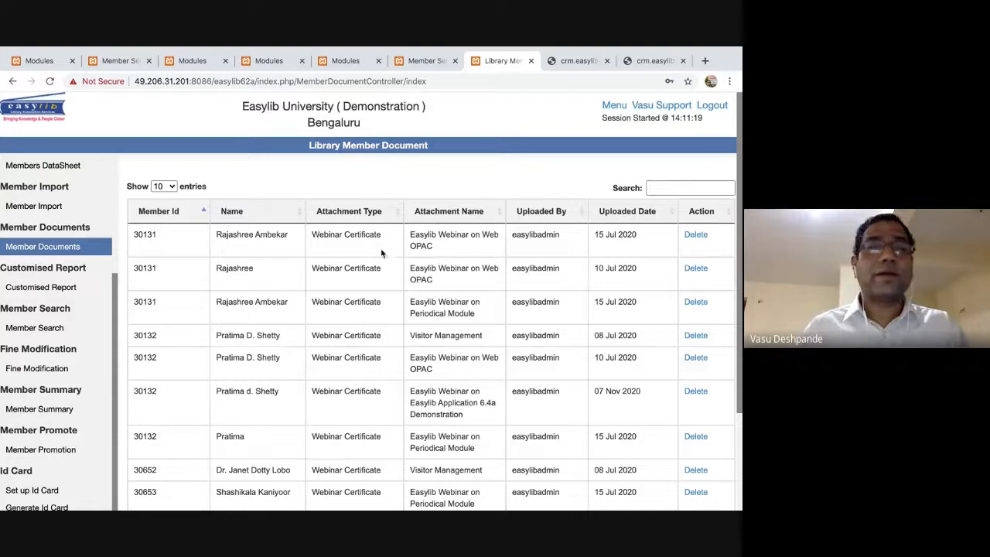
{"action": "double_click", "coordinate": [141, 238]}
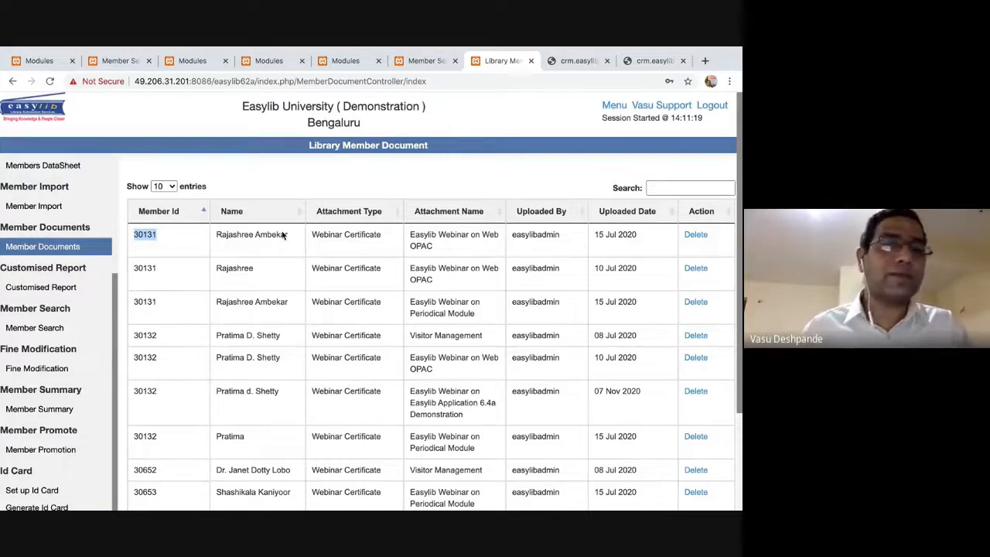
{"action": "left_click", "coordinate": [56, 288]}
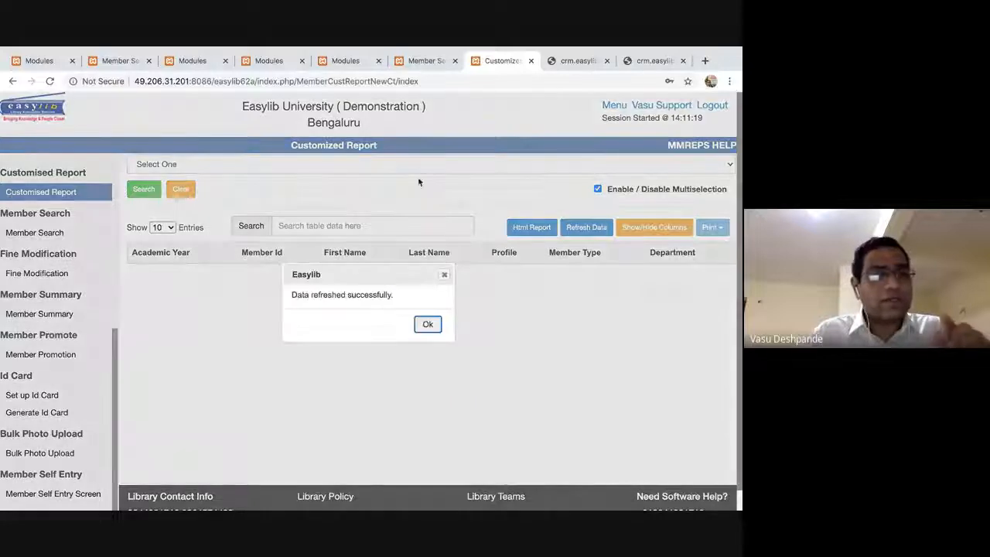
Filter the customised report to Active status and run the search.
{"action": "left_click", "coordinate": [428, 324]}
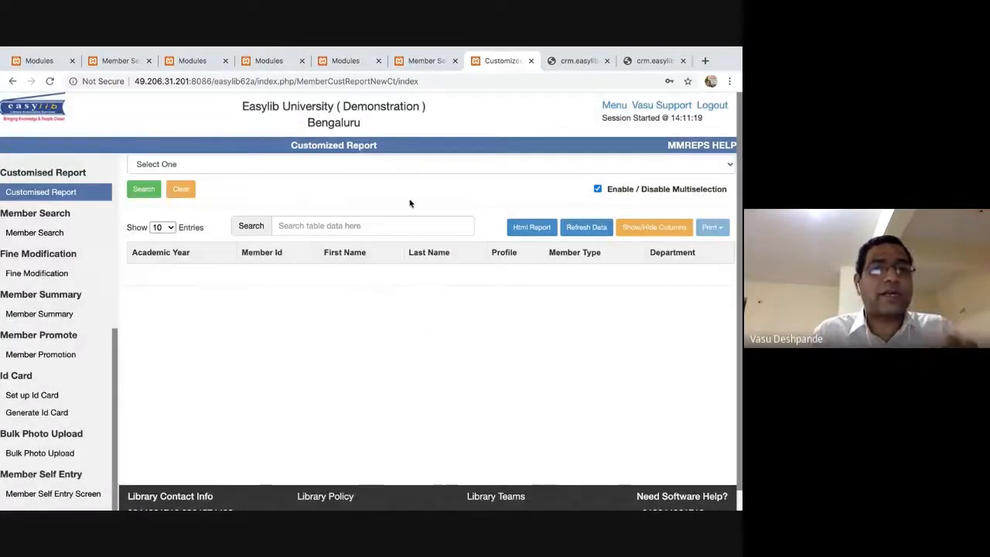
{"action": "left_click", "coordinate": [422, 165]}
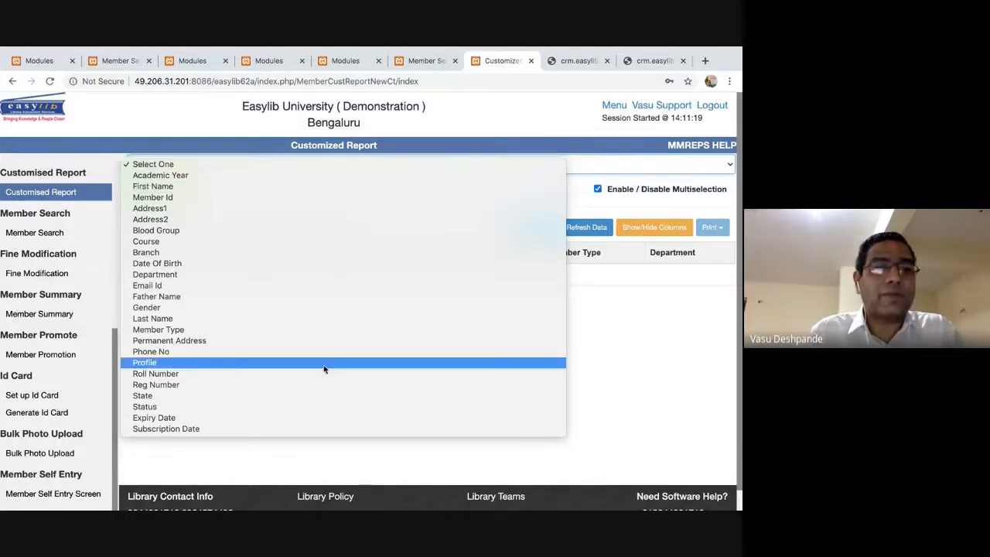
{"action": "left_click", "coordinate": [305, 407]}
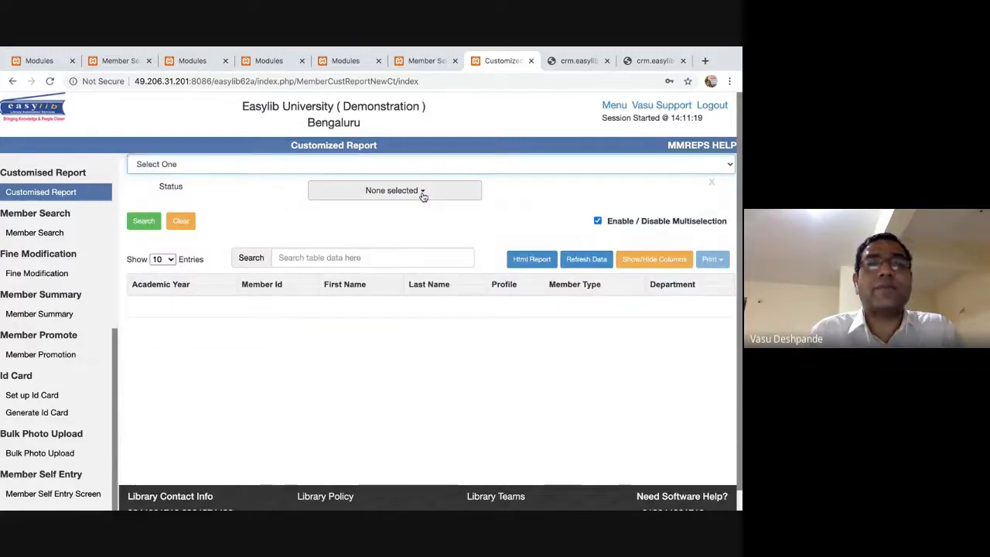
{"action": "left_click", "coordinate": [420, 194]}
{"action": "left_click", "coordinate": [324, 249]}
{"action": "left_click", "coordinate": [236, 204]}
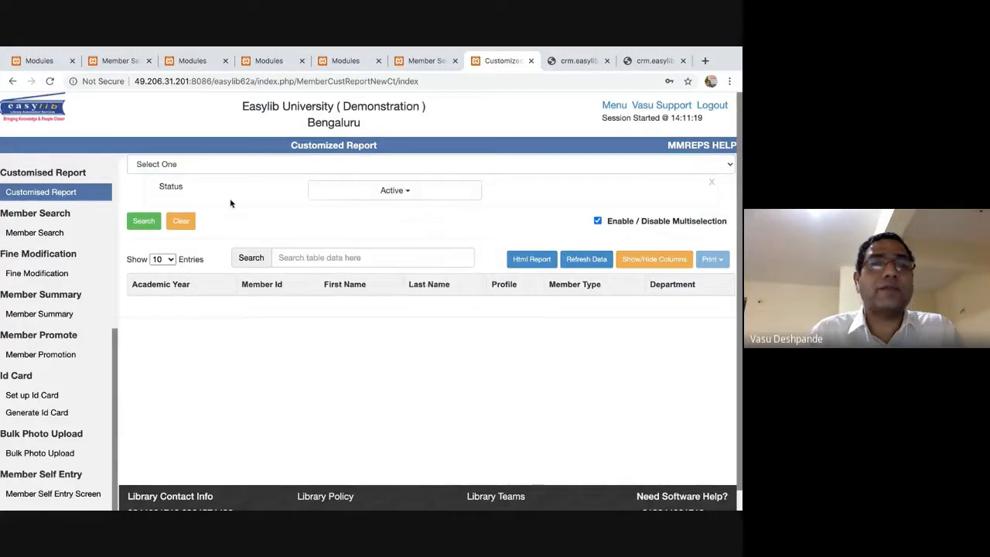
{"action": "left_click", "coordinate": [144, 221]}
Add an Expiry Date range criterion to the report filters.
{"action": "scroll", "coordinate": [443, 407], "scroll_direction": "down", "scroll_amount": 2}
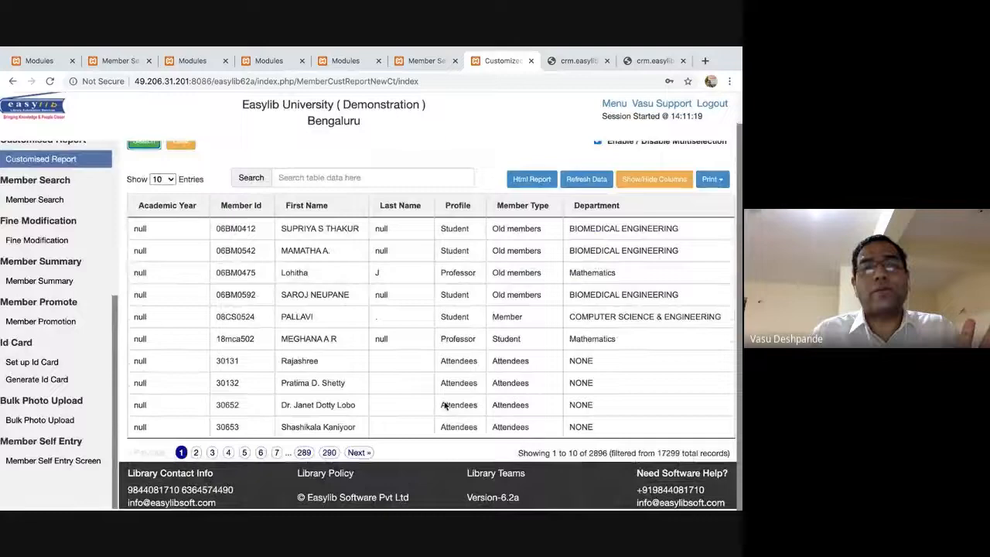
{"action": "scroll", "coordinate": [443, 406], "scroll_direction": "up", "scroll_amount": 2}
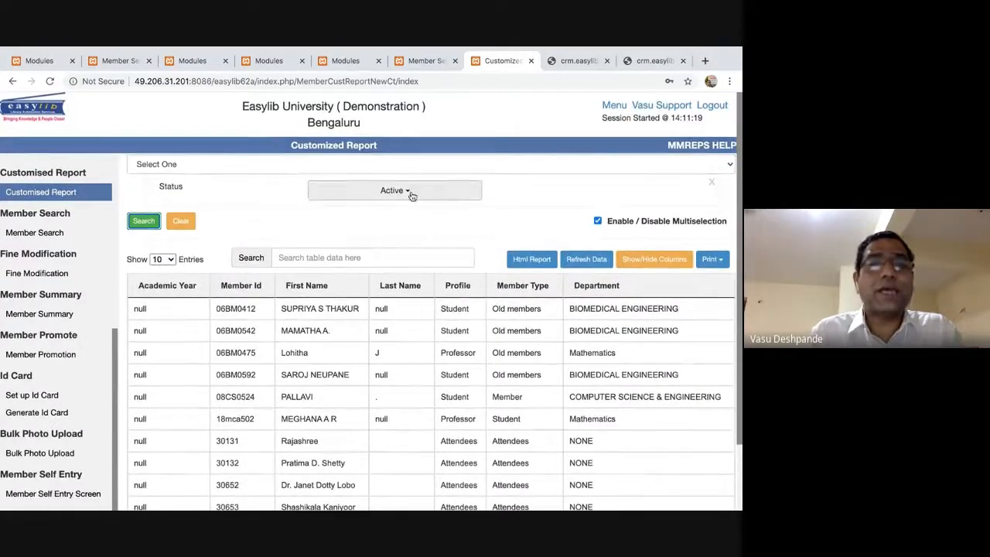
{"action": "left_click", "coordinate": [298, 164]}
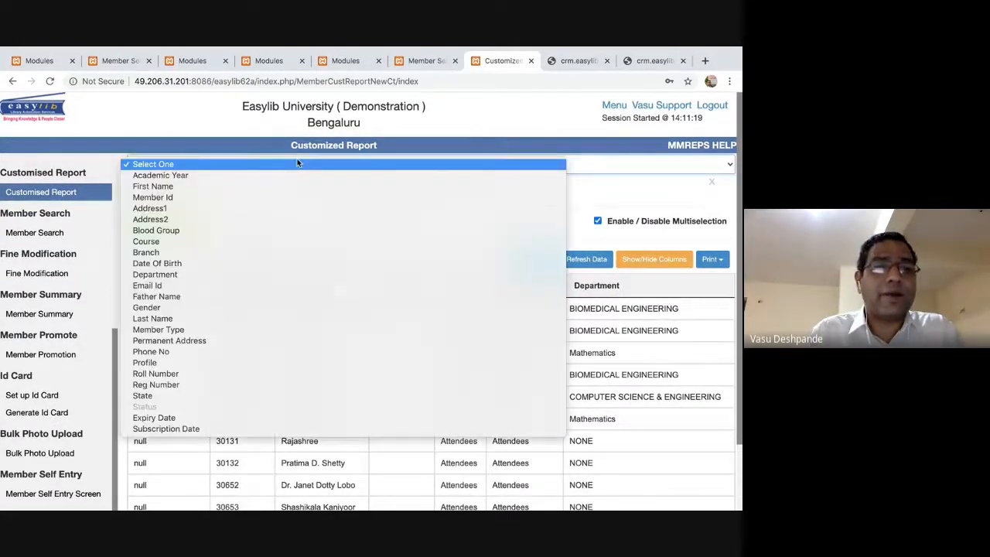
{"action": "left_click", "coordinate": [200, 418]}
Search with the Expiry Date From set to 29-Jul-2019, then 01-Jul-2017.
{"action": "left_click", "coordinate": [347, 244]}
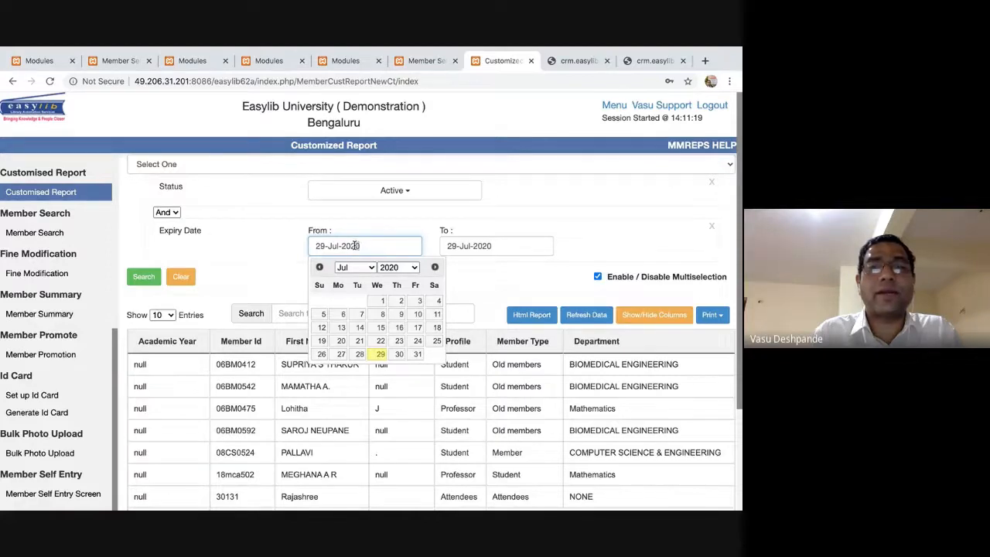
{"action": "key", "text": "BackSpace"}
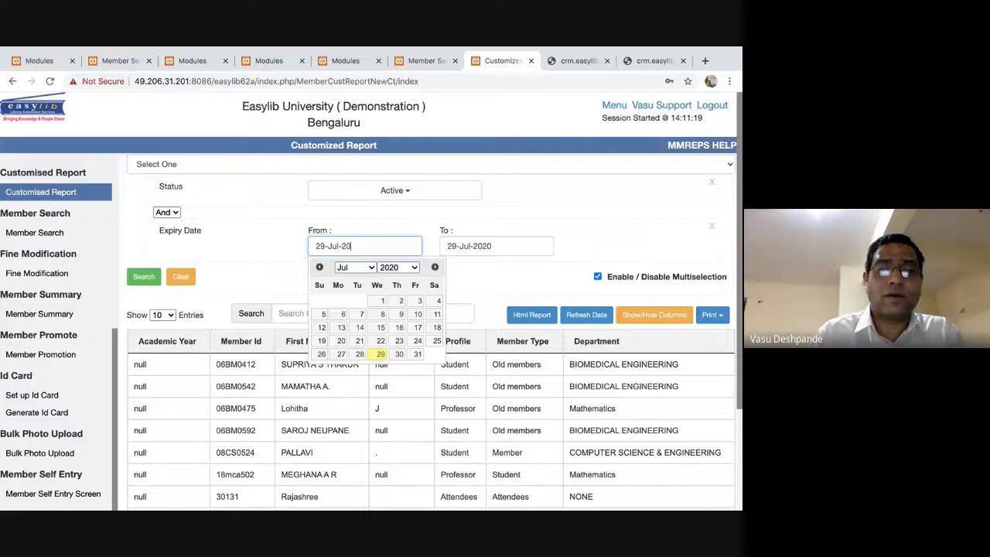
{"action": "left_click", "coordinate": [340, 363]}
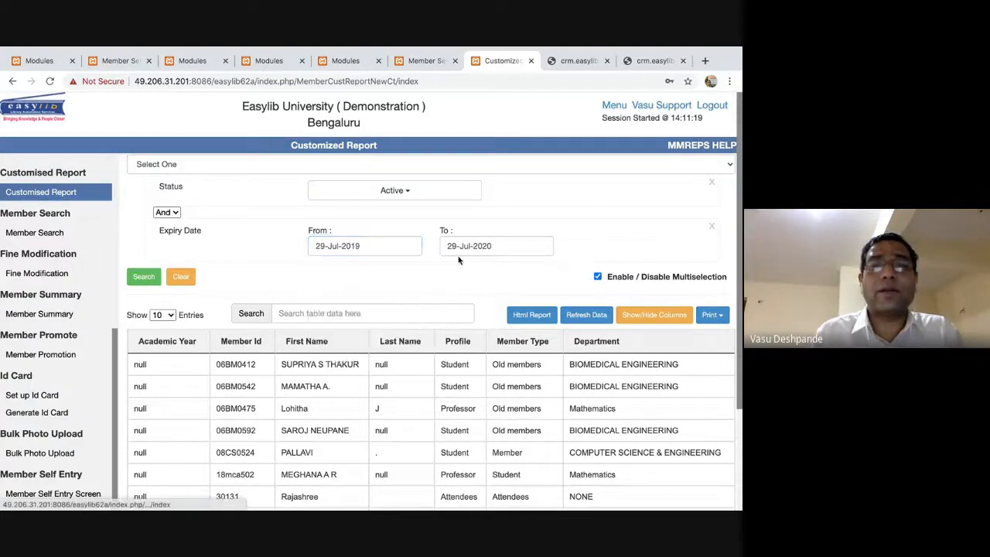
{"action": "left_click", "coordinate": [144, 277]}
{"action": "left_click", "coordinate": [389, 245]}
{"action": "double_click", "coordinate": [389, 245]}
{"action": "type", "text": "2"}
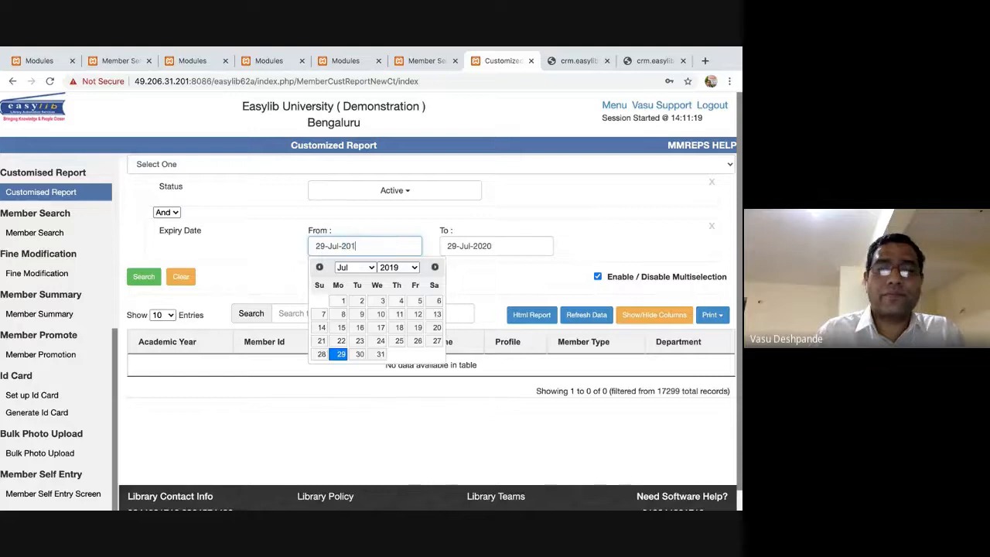
{"action": "type", "text": "017"}
{"action": "left_click", "coordinate": [437, 304]}
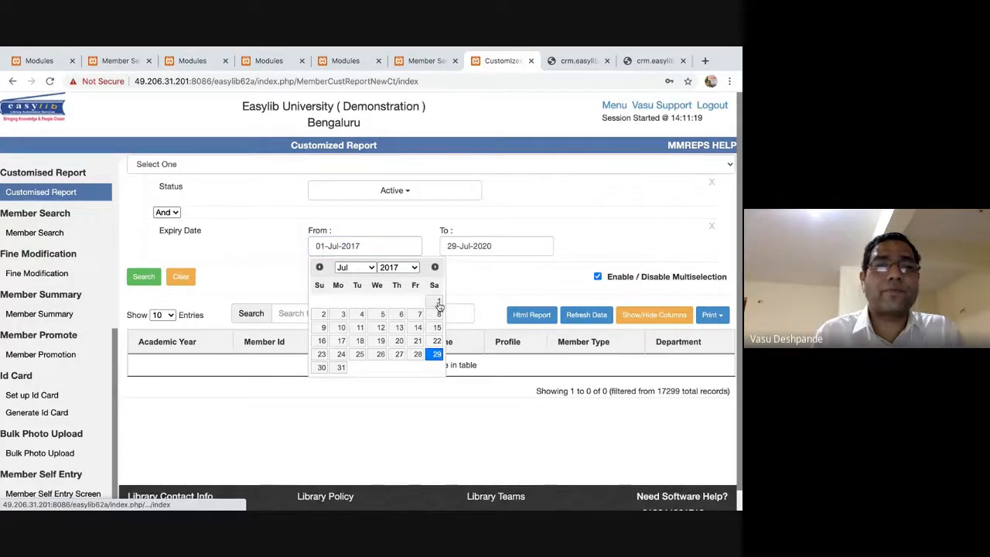
{"action": "left_click", "coordinate": [157, 278]}
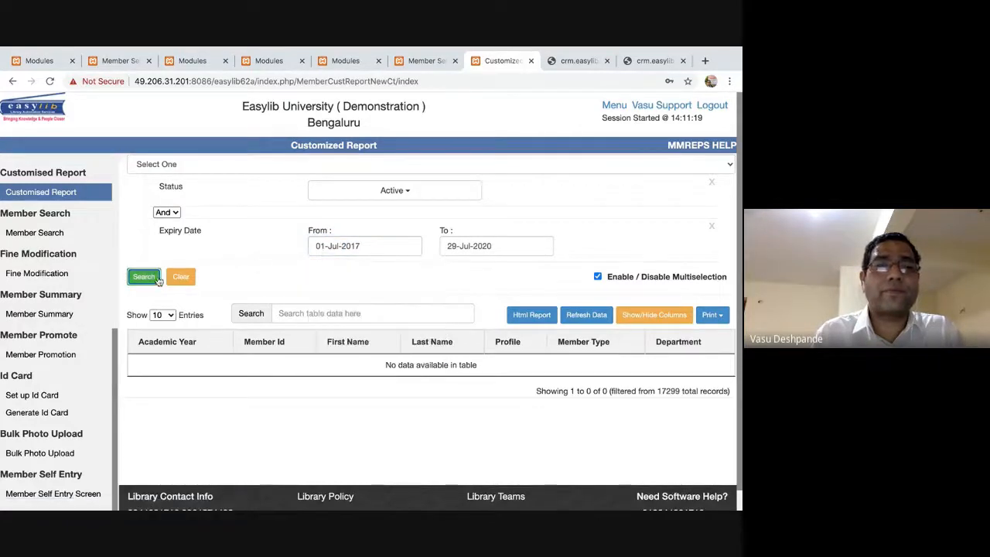
Try From 01-Jul-2010, then remove the Expiry Date filter and rerun the Active report.
{"action": "left_click", "coordinate": [376, 246]}
{"action": "key", "text": "BackSpace"}
{"action": "key", "text": "BackSpace"}
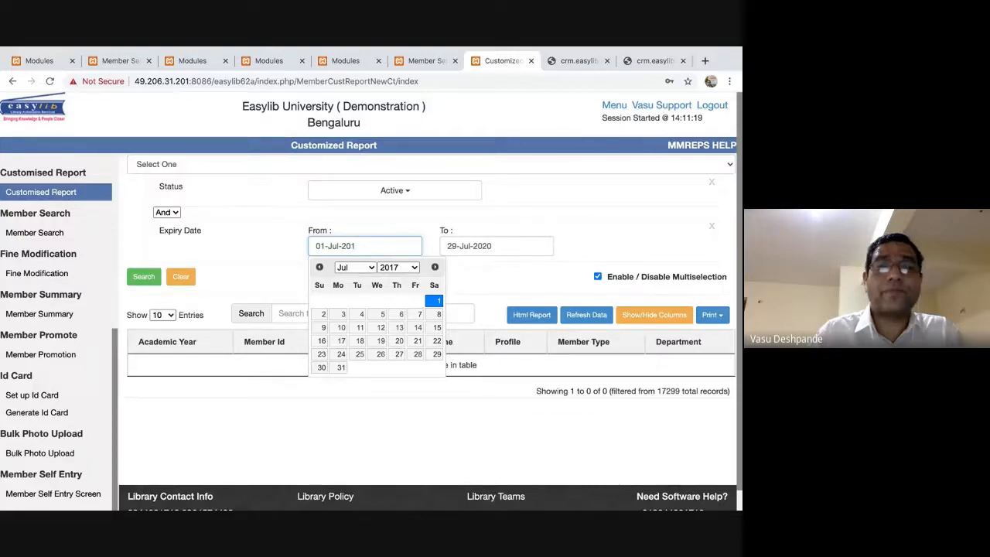
{"action": "type", "text": "10"}
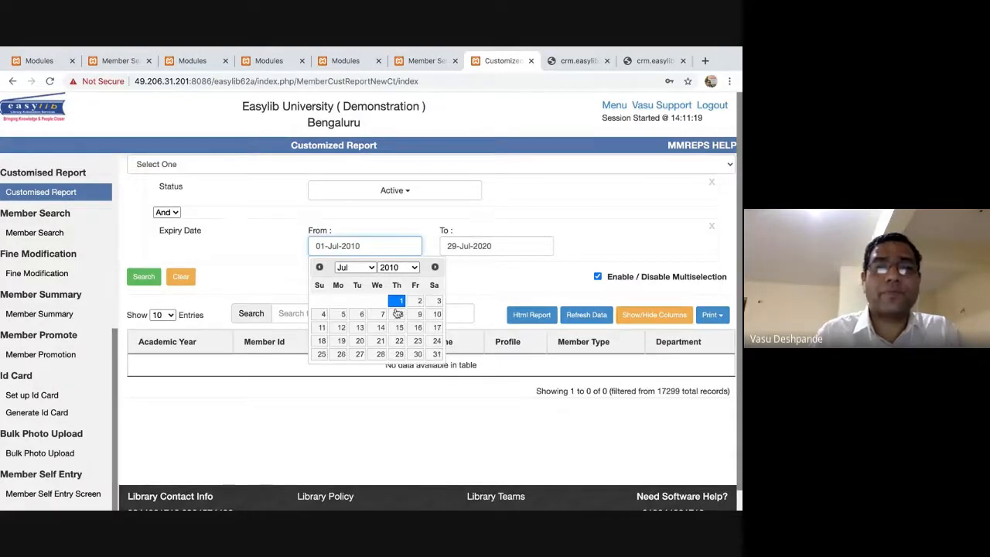
{"action": "left_click", "coordinate": [143, 276]}
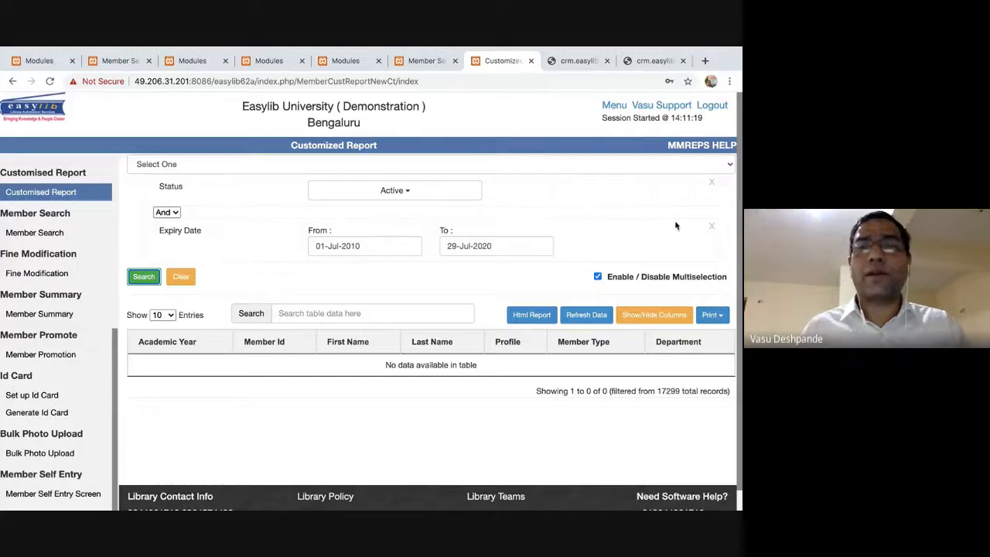
{"action": "left_click", "coordinate": [711, 226]}
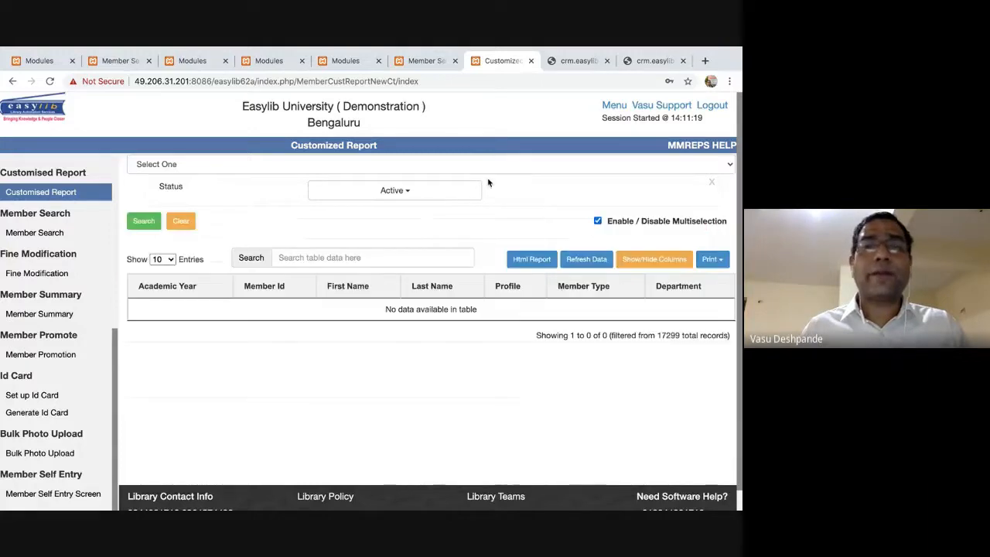
{"action": "left_click", "coordinate": [144, 222]}
{"action": "left_click", "coordinate": [346, 165]}
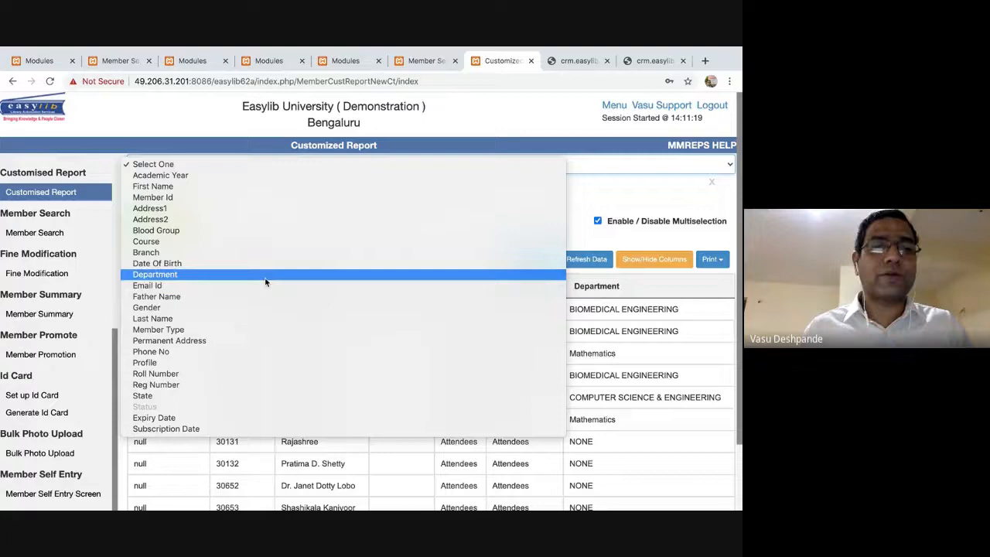
Add a State filter of KARNATAKA and open the filtered report as HTML.
{"action": "left_click", "coordinate": [253, 395]}
{"action": "left_click", "coordinate": [367, 233]}
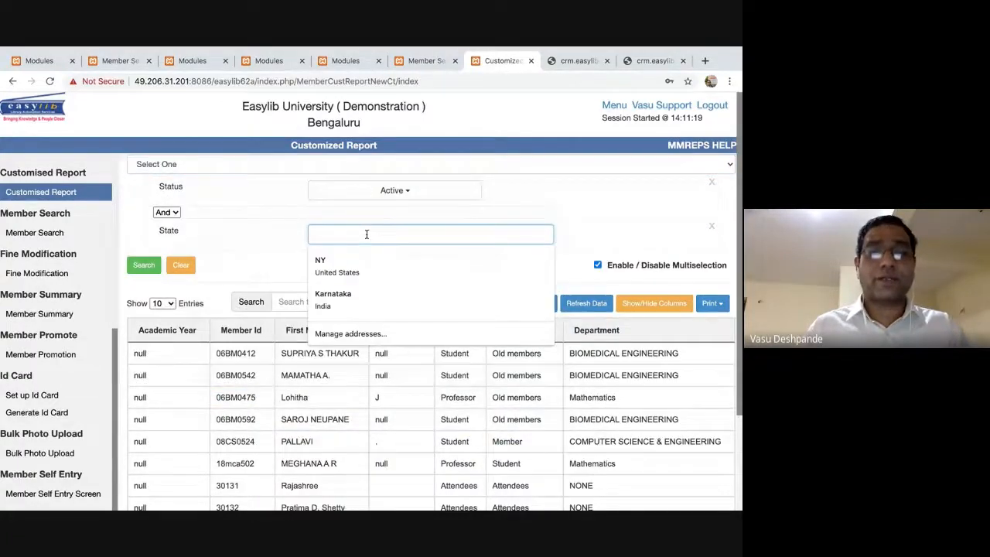
{"action": "type", "text": "KARNATAKA"}
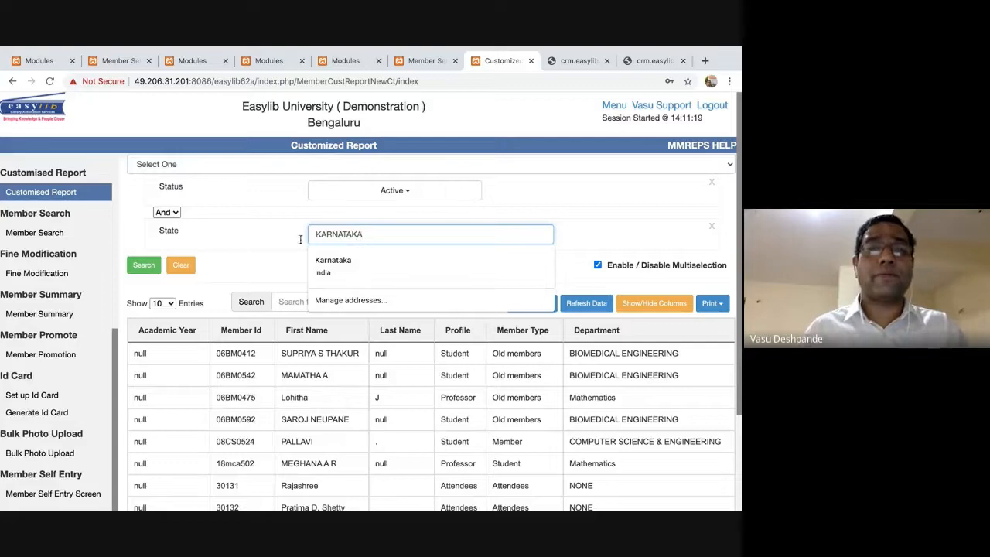
{"action": "key", "text": "Tab"}
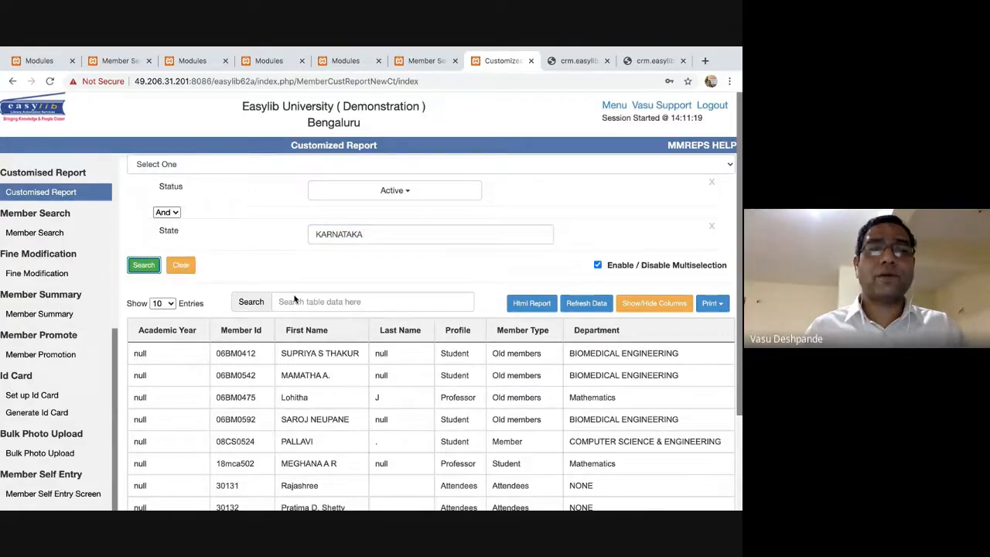
{"action": "scroll", "coordinate": [414, 377], "scroll_direction": "down", "scroll_amount": 3}
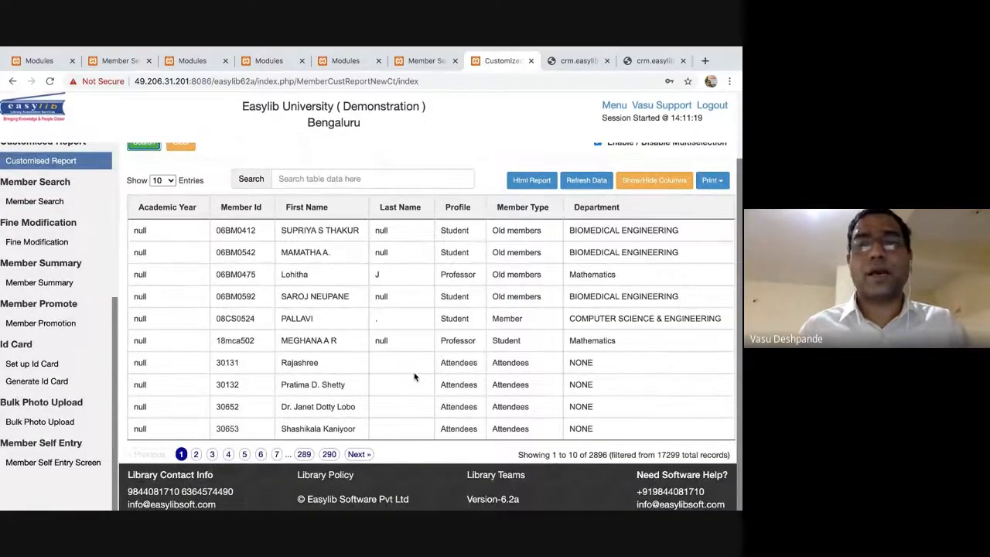
{"action": "scroll", "coordinate": [414, 377], "scroll_direction": "up", "scroll_amount": 3}
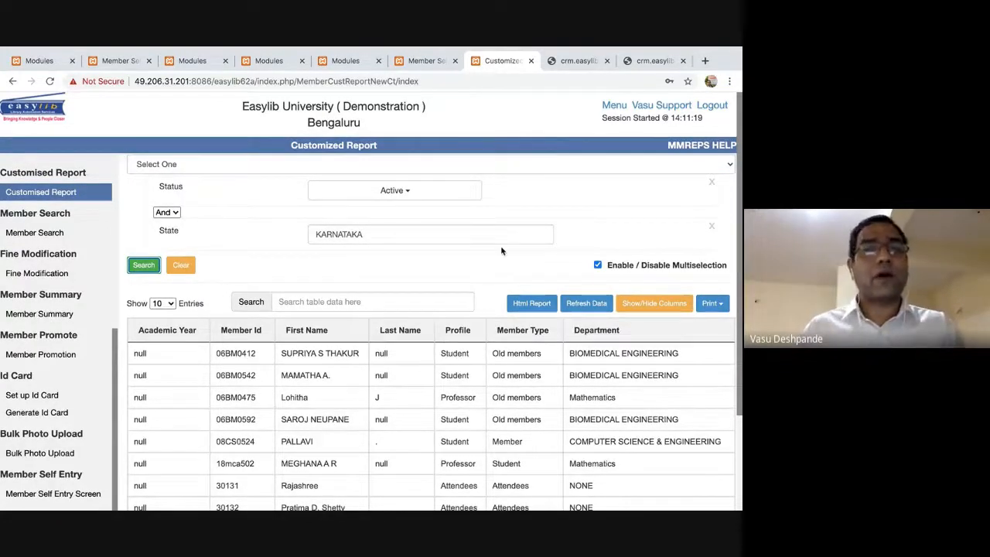
{"action": "left_click", "coordinate": [542, 304]}
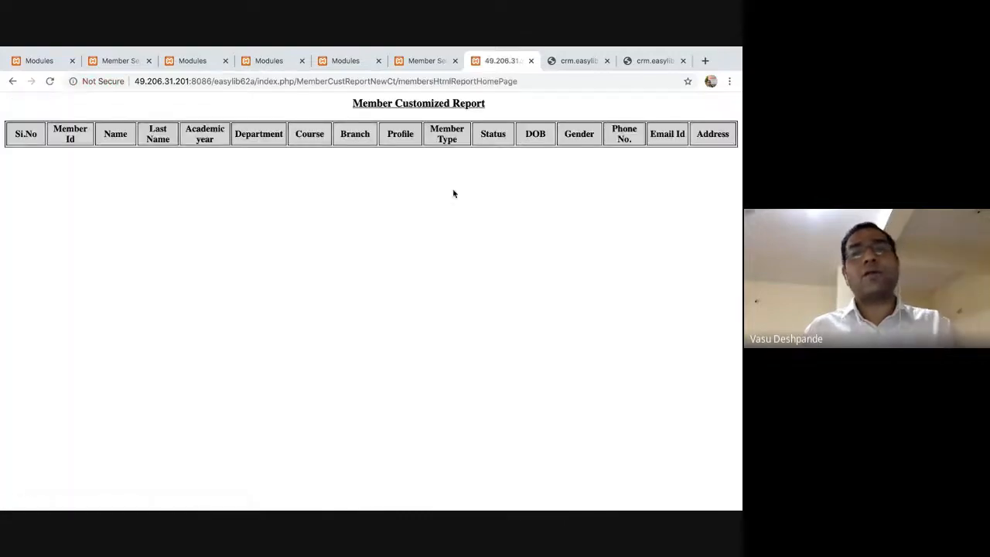
Scroll through the HTML Member Customized Report table down, up, right and back left.
{"action": "scroll", "coordinate": [502, 202], "scroll_direction": "down", "scroll_amount": 5}
{"action": "scroll", "coordinate": [502, 202], "scroll_direction": "up", "scroll_amount": 5}
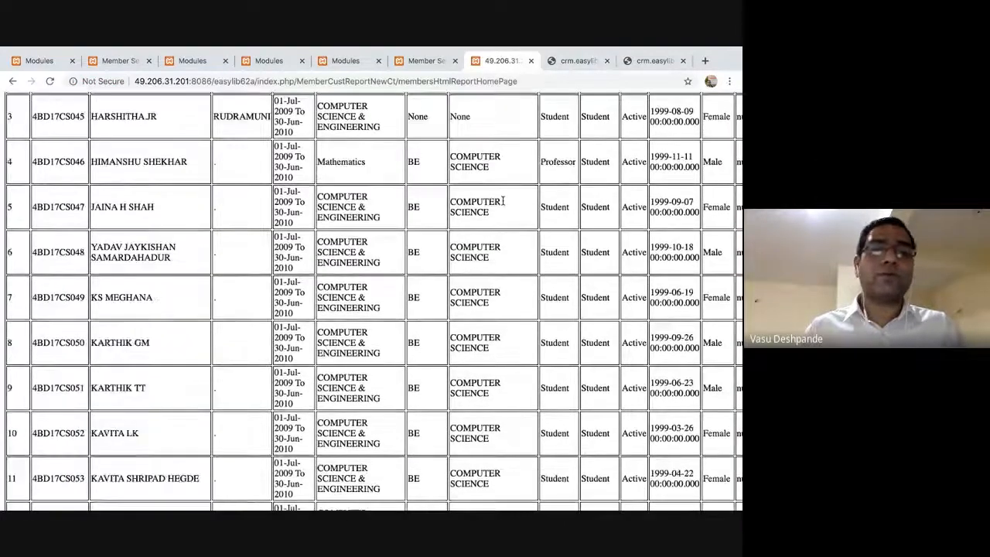
{"action": "scroll", "coordinate": [503, 203], "scroll_direction": "right", "scroll_amount": 4}
{"action": "scroll", "coordinate": [503, 204], "scroll_direction": "left", "scroll_amount": 4}
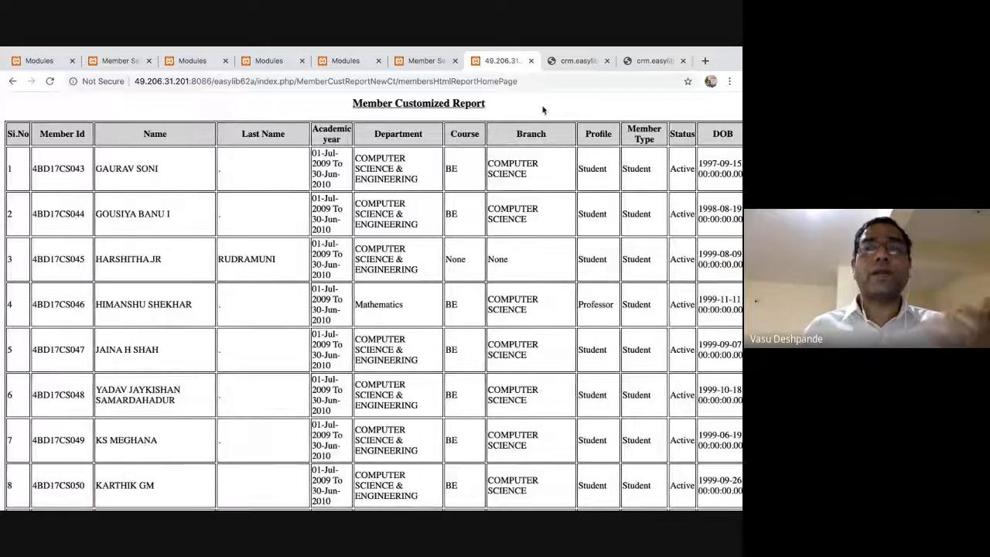
Close the HTML report tab and open Members > Customised Report from the Easylib menu.
{"action": "left_click", "coordinate": [531, 61]}
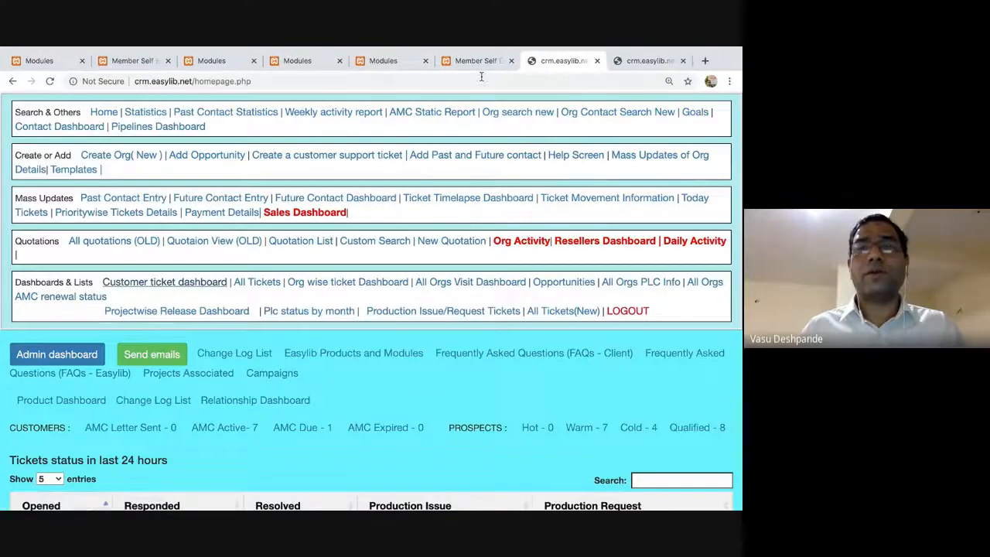
{"action": "left_click", "coordinate": [476, 62]}
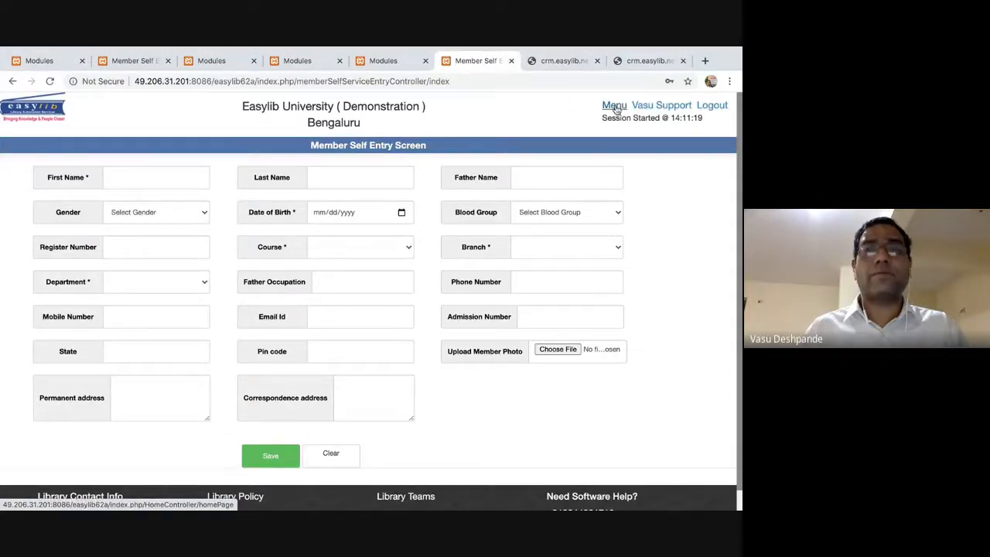
{"action": "left_click", "coordinate": [613, 107]}
{"action": "scroll", "coordinate": [66, 276], "scroll_direction": "down", "scroll_amount": 4}
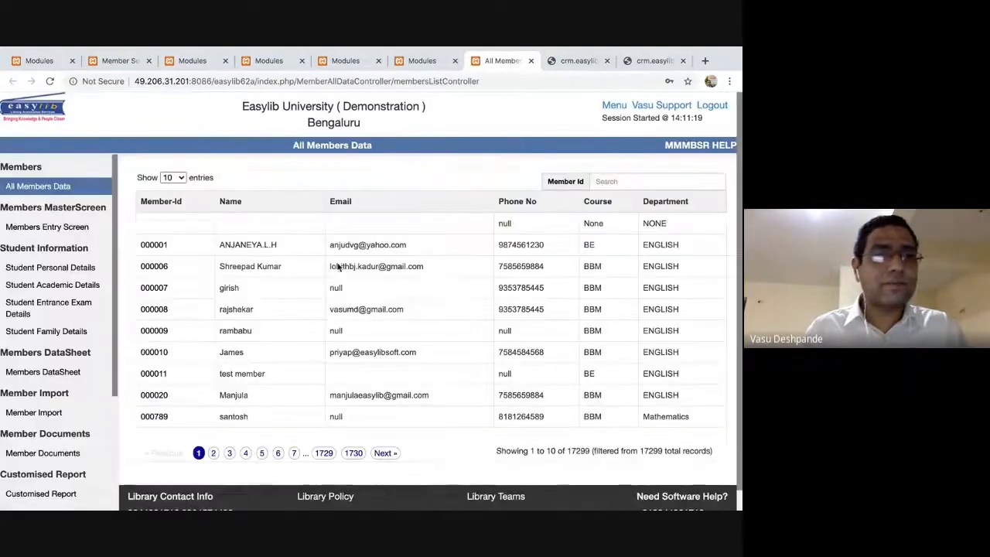
{"action": "scroll", "coordinate": [41, 291], "scroll_direction": "down", "scroll_amount": 3}
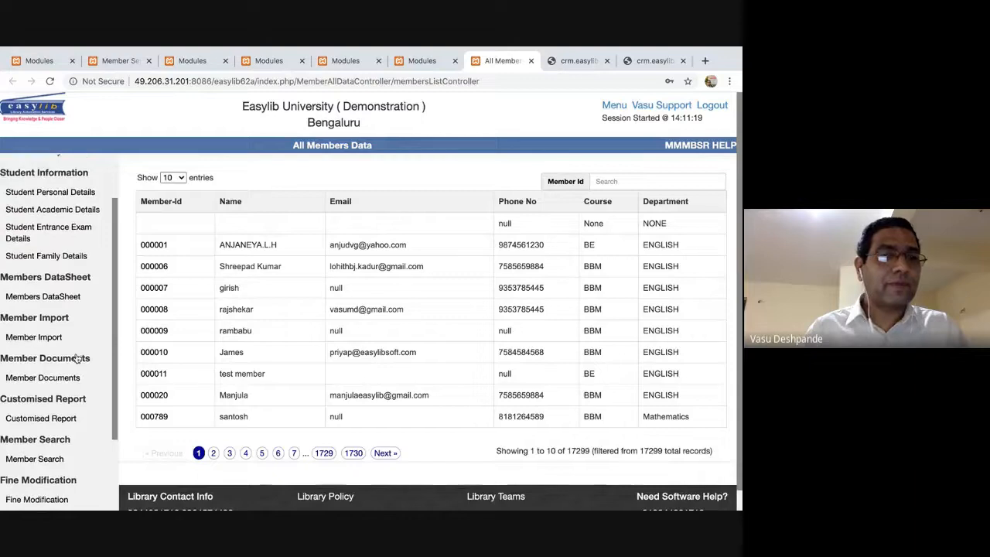
{"action": "scroll", "coordinate": [38, 325], "scroll_direction": "down", "scroll_amount": 3}
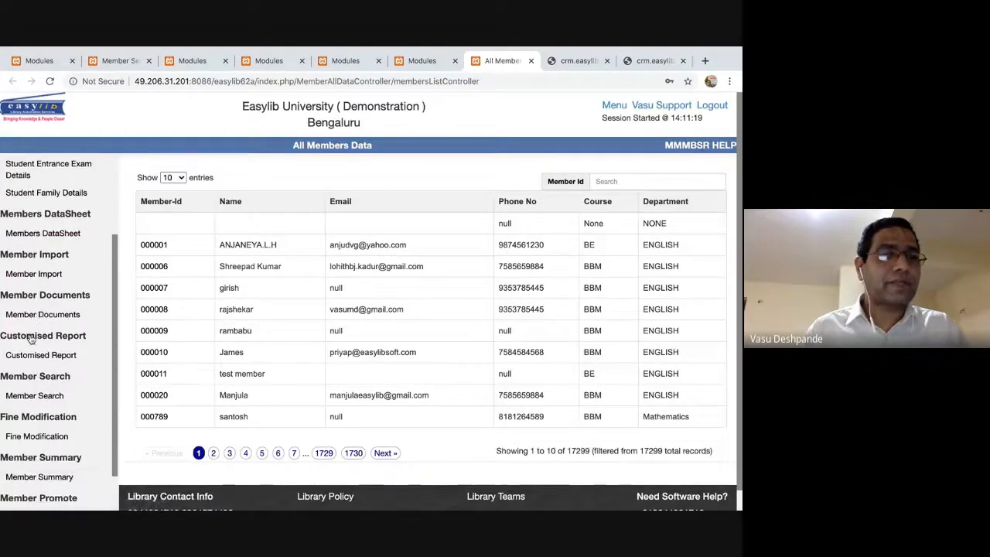
{"action": "left_click", "coordinate": [36, 361]}
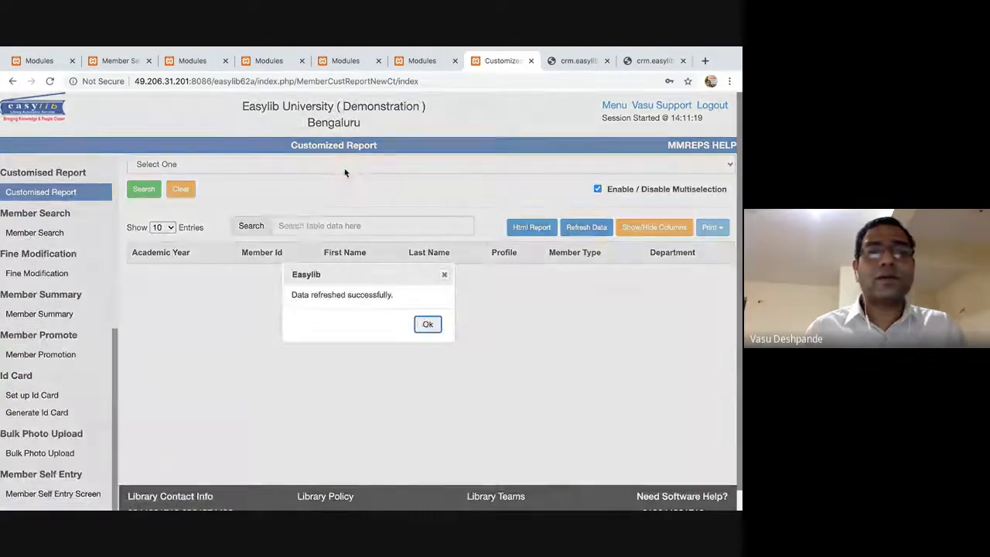
Dismiss the refresh notice and filter the member report by State Karnataka.
{"action": "left_click", "coordinate": [427, 325]}
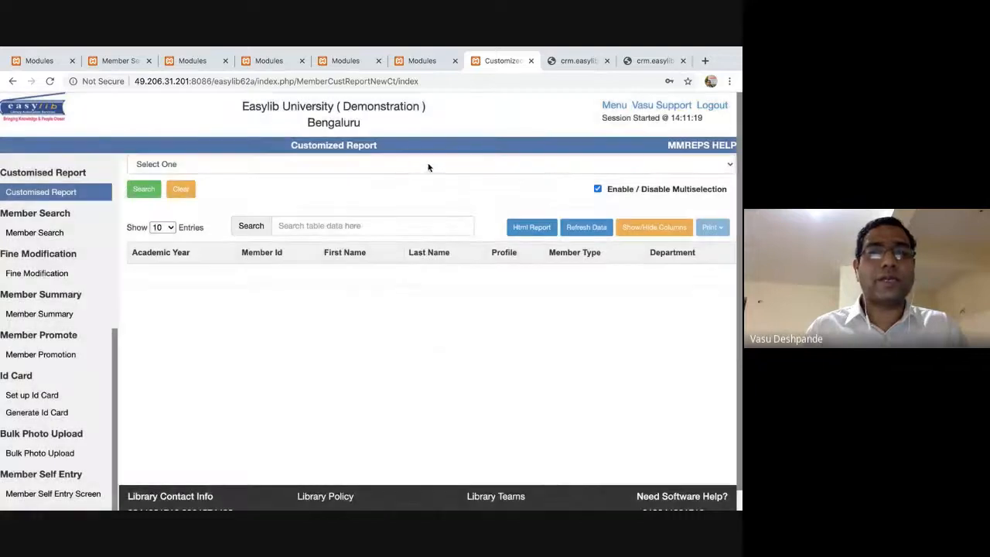
{"action": "left_click", "coordinate": [428, 165]}
{"action": "left_click", "coordinate": [428, 167]}
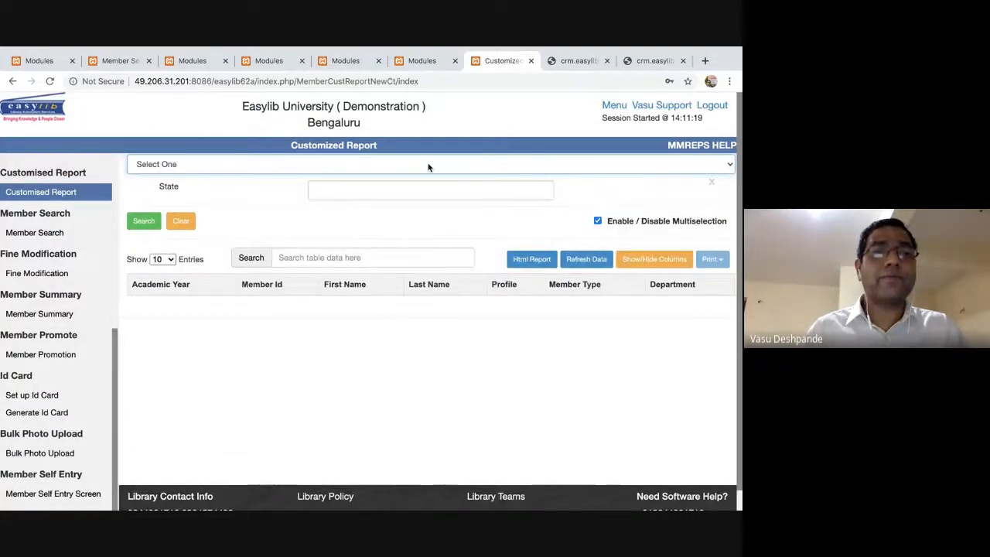
{"action": "left_click", "coordinate": [396, 188]}
{"action": "type", "text": "Karnataka"}
{"action": "key", "text": "Tab"}
{"action": "key", "text": "Return"}
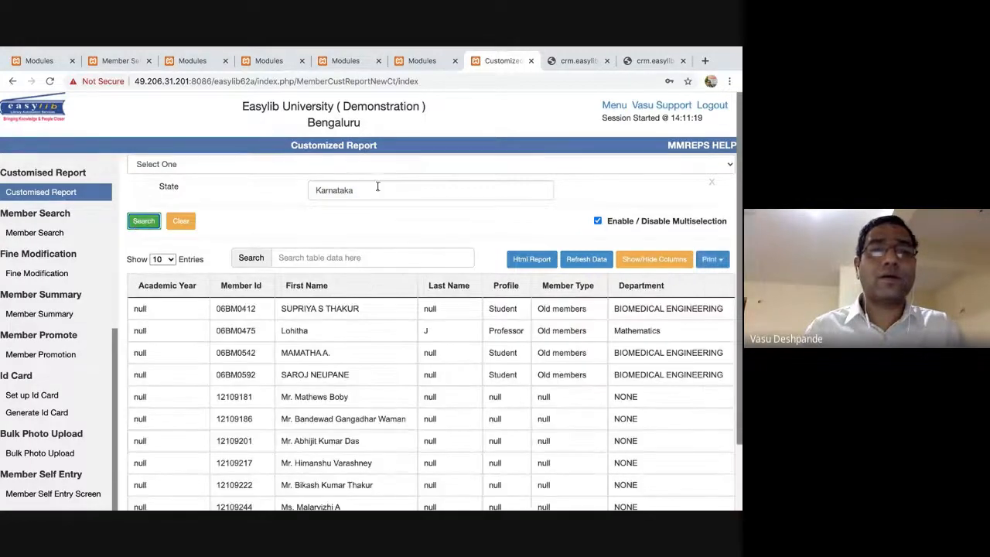
{"action": "scroll", "coordinate": [371, 232], "scroll_direction": "down", "scroll_amount": 3}
{"action": "scroll", "coordinate": [364, 255], "scroll_direction": "up", "scroll_amount": 3}
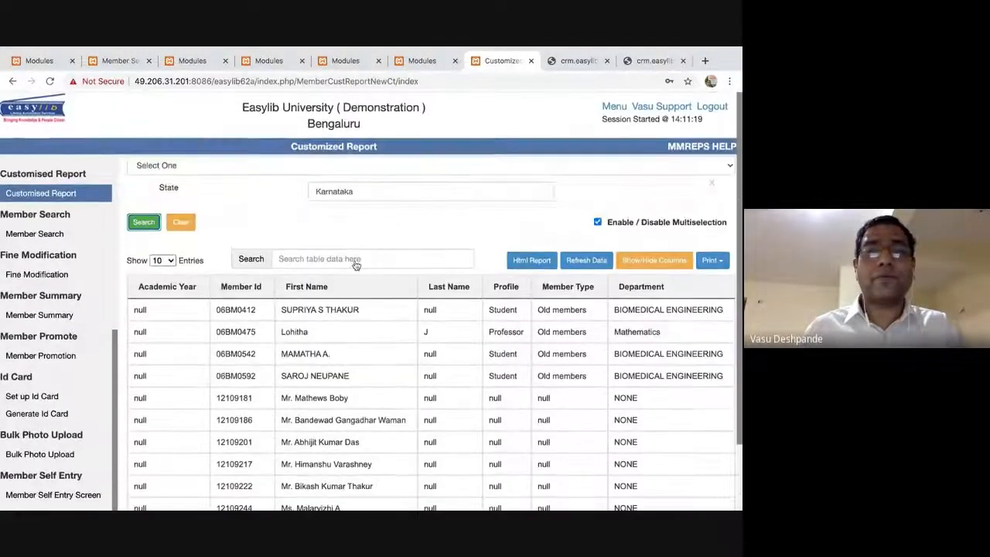
Add a Status filter for Active members and rerun the search.
{"action": "left_click", "coordinate": [326, 165]}
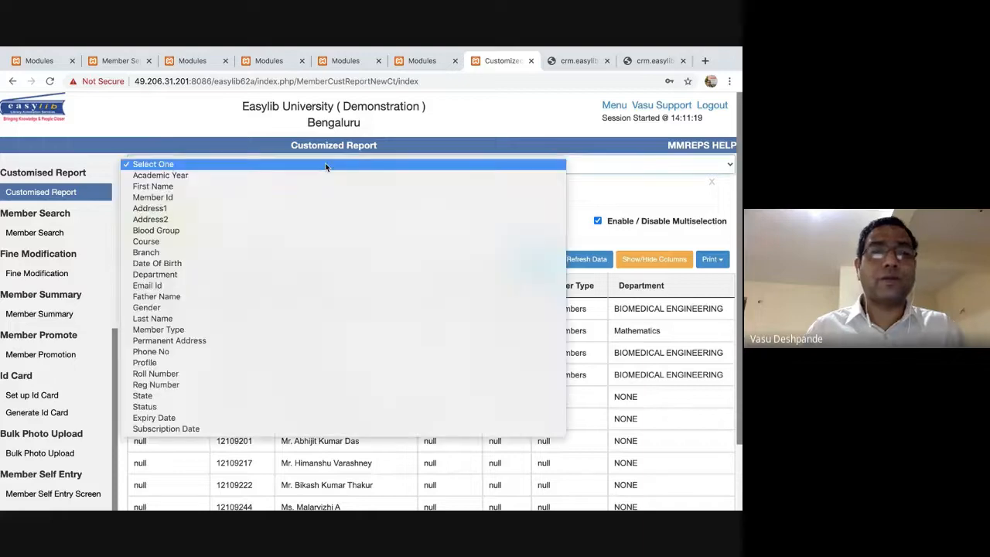
{"action": "key", "text": "s"}
{"action": "key", "text": "t"}
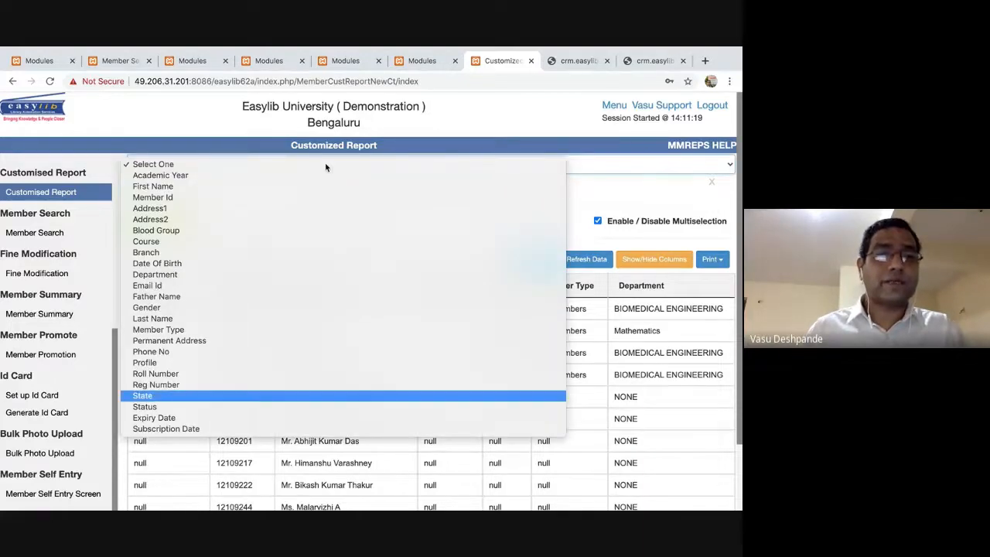
{"action": "key", "text": "Down"}
{"action": "key", "text": "Return"}
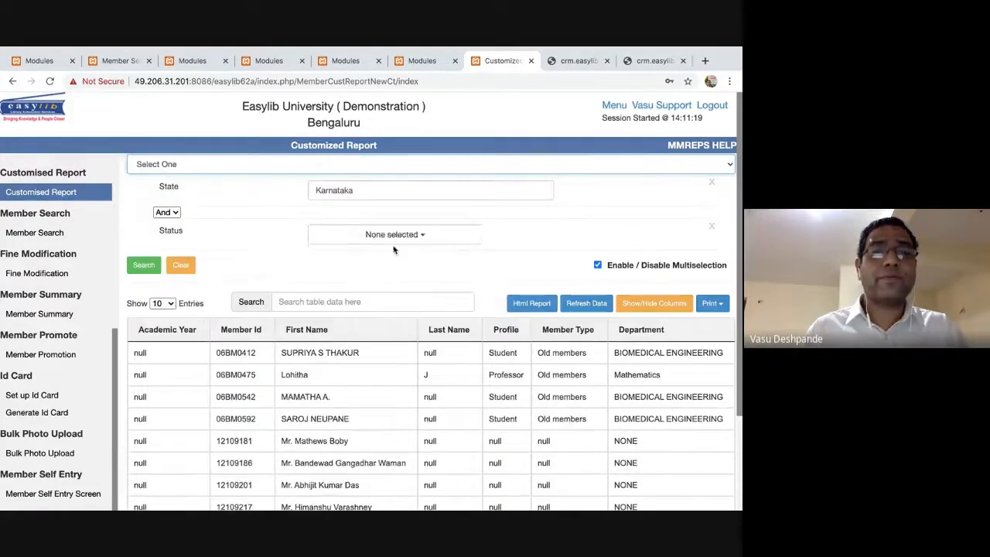
{"action": "left_click", "coordinate": [411, 242]}
{"action": "left_click", "coordinate": [326, 294]}
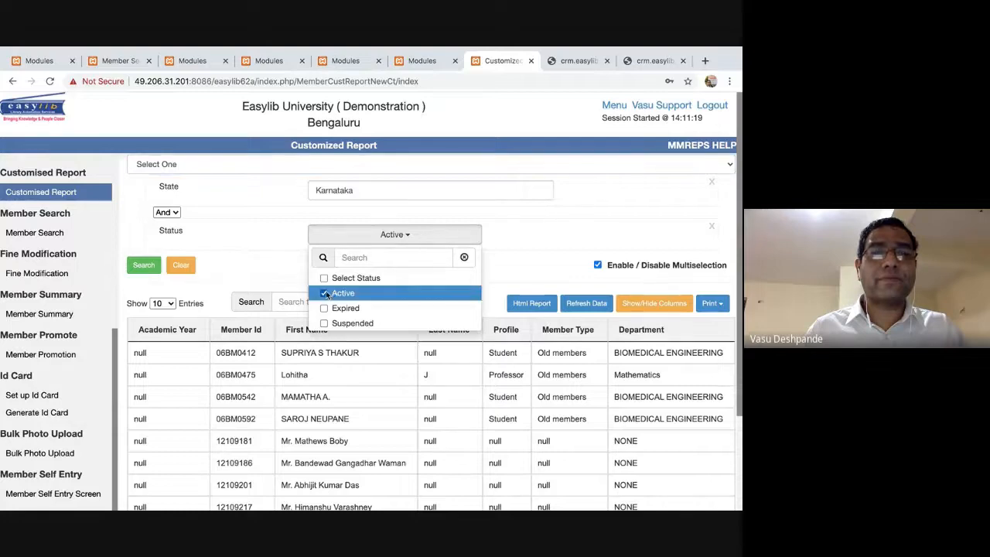
{"action": "left_click", "coordinate": [144, 266]}
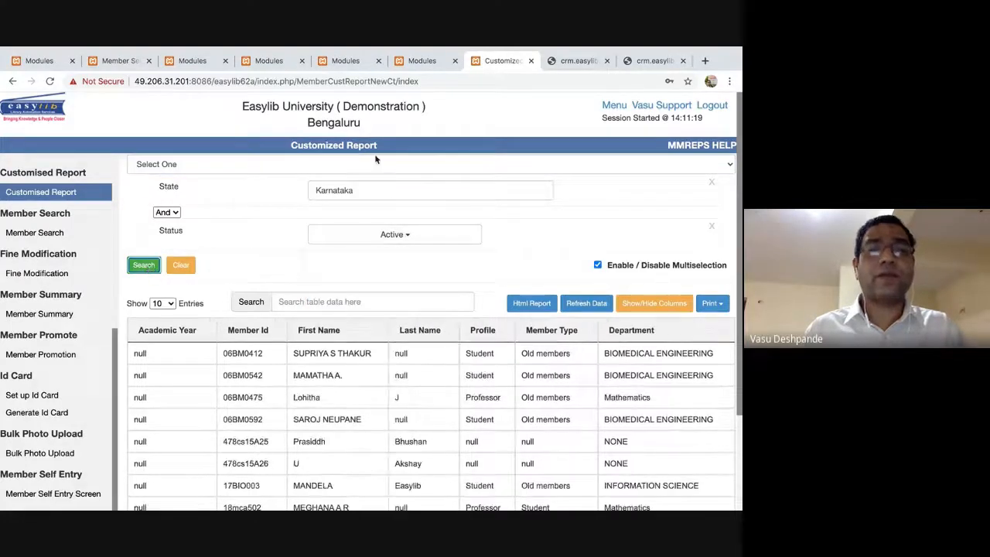
{"action": "scroll", "coordinate": [456, 370], "scroll_direction": "down", "scroll_amount": 3}
{"action": "scroll", "coordinate": [457, 360], "scroll_direction": "up", "scroll_amount": 3}
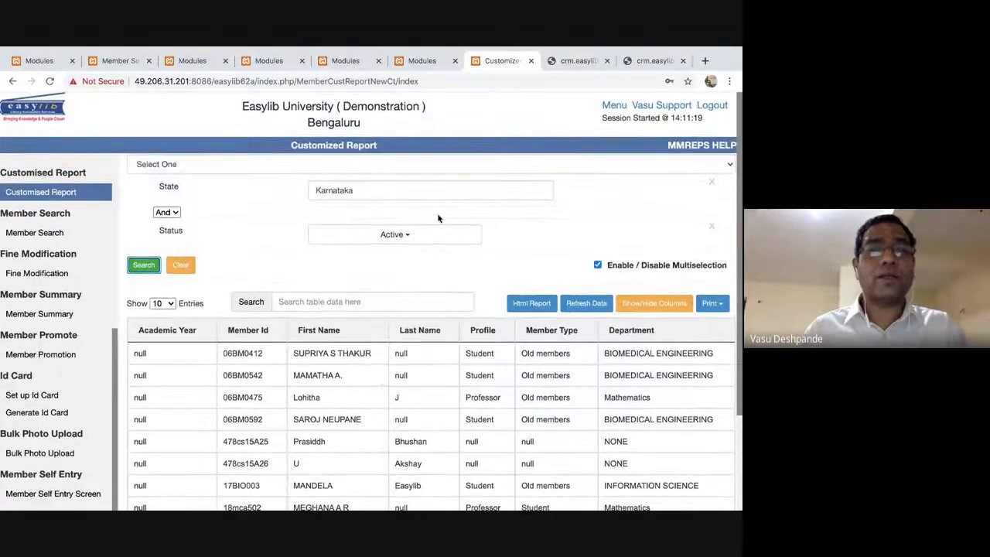
{"action": "scroll", "coordinate": [431, 247], "scroll_direction": "down", "scroll_amount": 3}
{"action": "scroll", "coordinate": [434, 202], "scroll_direction": "up", "scroll_amount": 4}
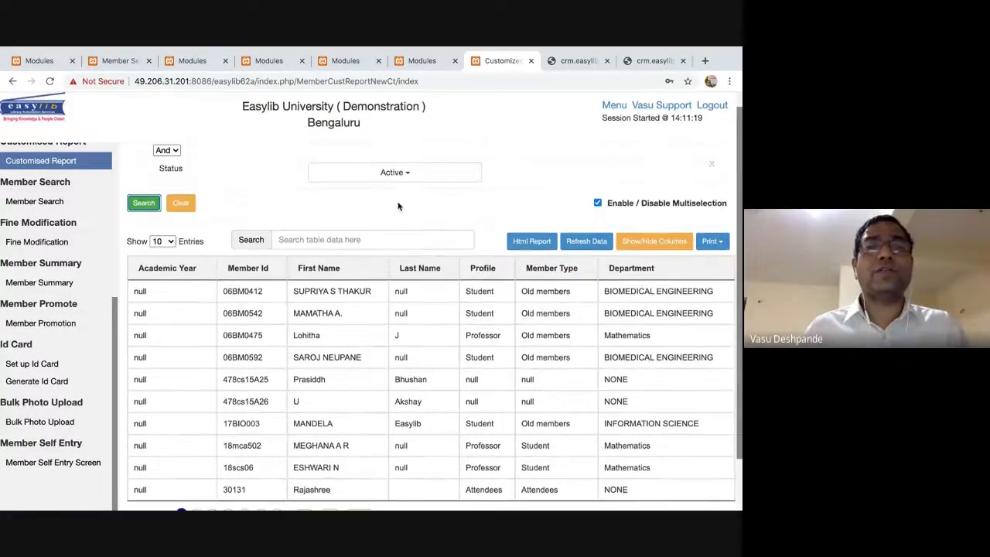
Add a Member Id range filter from 000001 to 000100 and search.
{"action": "left_click", "coordinate": [407, 164]}
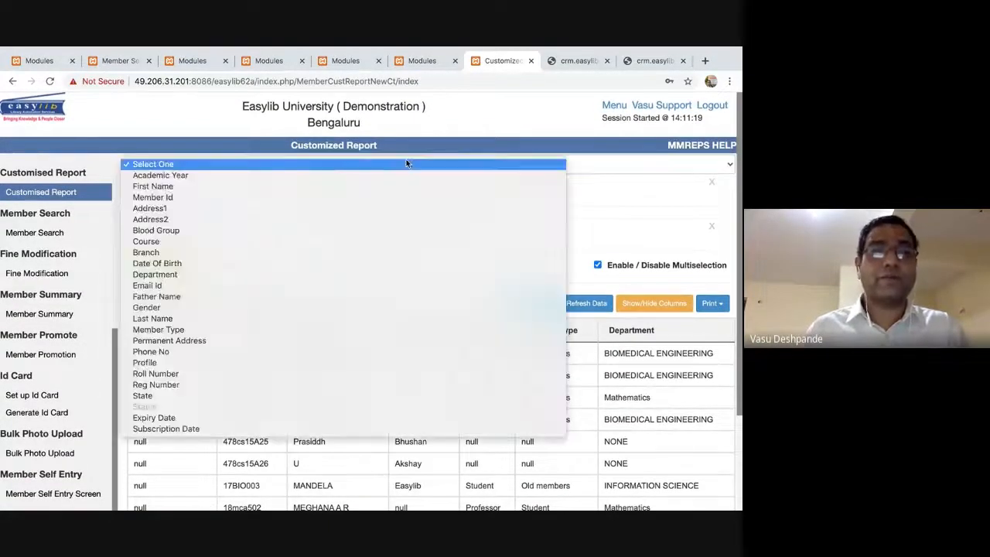
{"action": "key", "text": "m"}
{"action": "key", "text": "Return"}
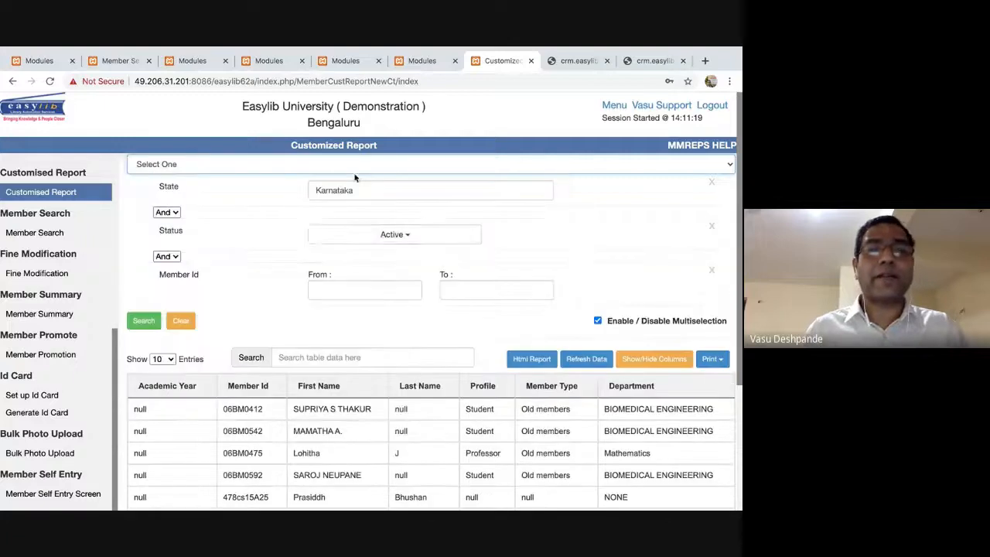
{"action": "left_click", "coordinate": [339, 283]}
{"action": "type", "text": "000001"}
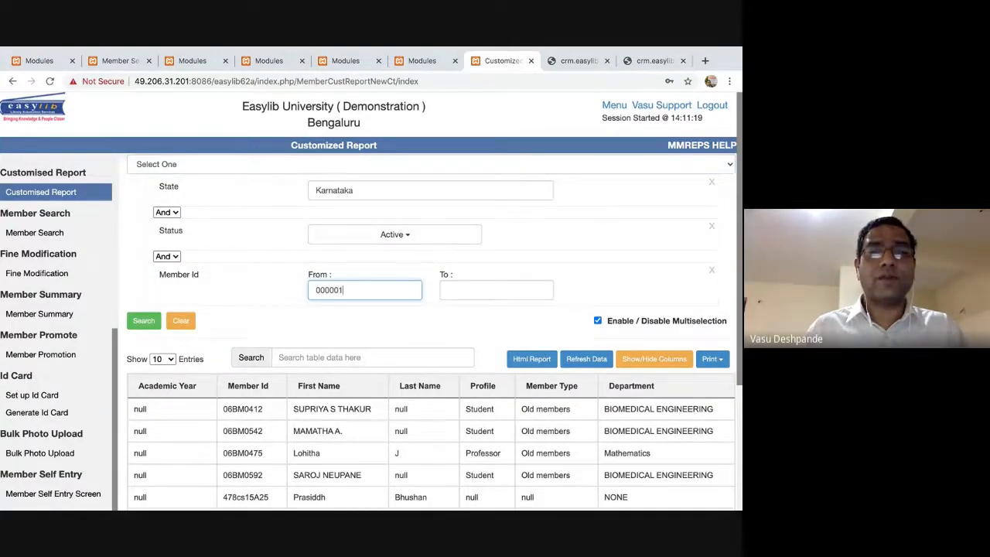
{"action": "key", "text": "Tab"}
{"action": "type", "text": "000100"}
{"action": "left_click", "coordinate": [144, 321]}
{"action": "scroll", "coordinate": [438, 445], "scroll_direction": "down", "scroll_amount": 2}
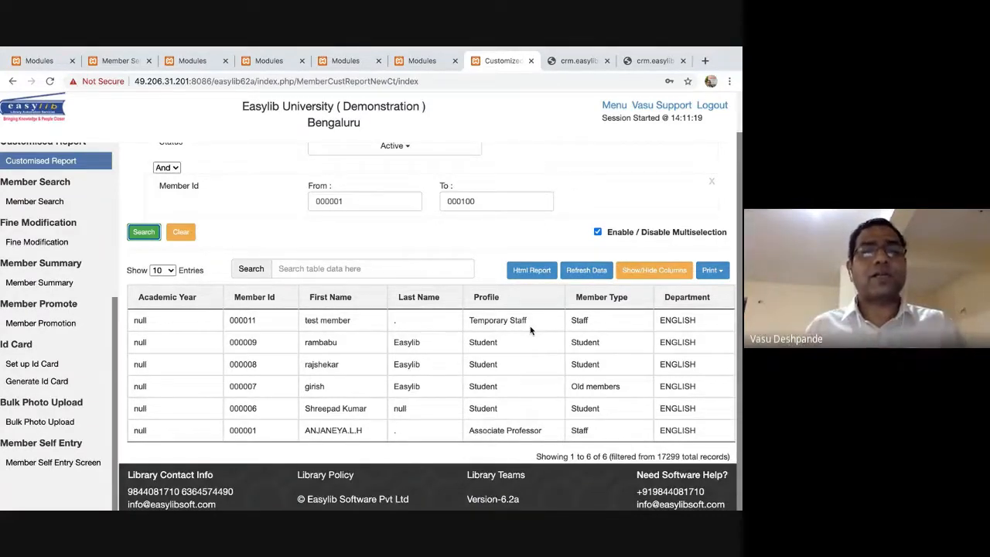
{"action": "scroll", "coordinate": [531, 330], "scroll_direction": "up", "scroll_amount": 1}
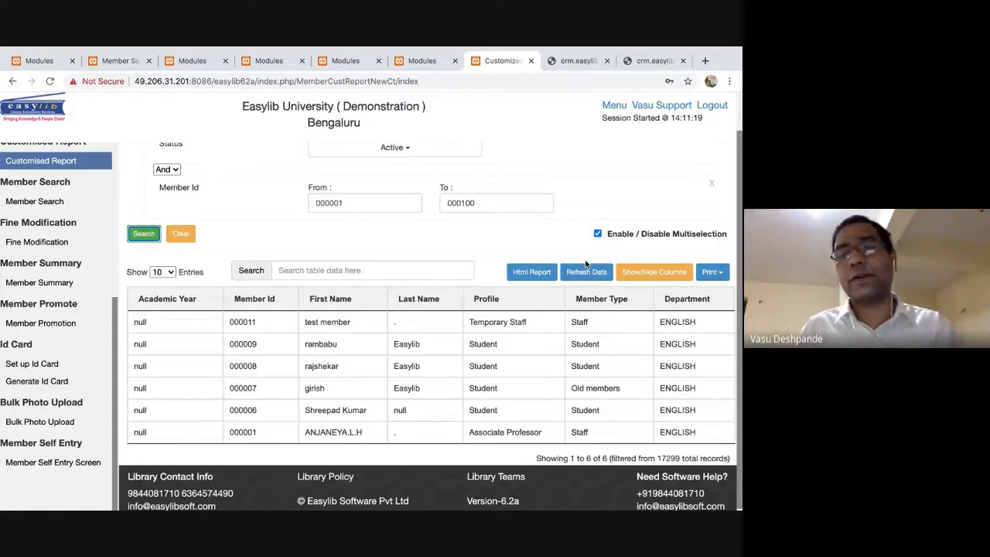
Show the Address1, Address2, Blood Group and Course columns, then open the Print export menu.
{"action": "left_click", "coordinate": [659, 273]}
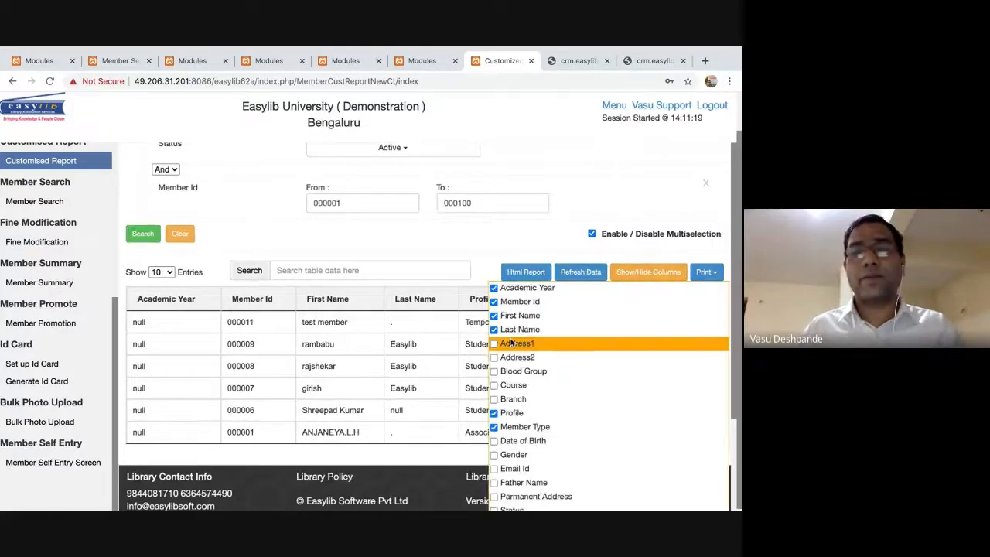
{"action": "left_click", "coordinate": [514, 345]}
{"action": "left_click", "coordinate": [513, 357]}
{"action": "left_click", "coordinate": [514, 371]}
{"action": "left_click", "coordinate": [512, 386]}
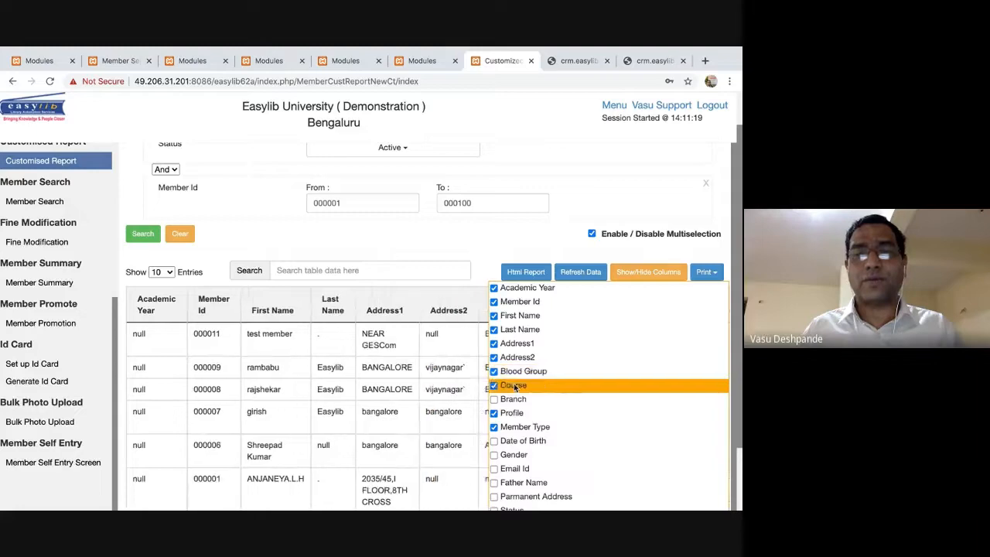
{"action": "left_click", "coordinate": [421, 387]}
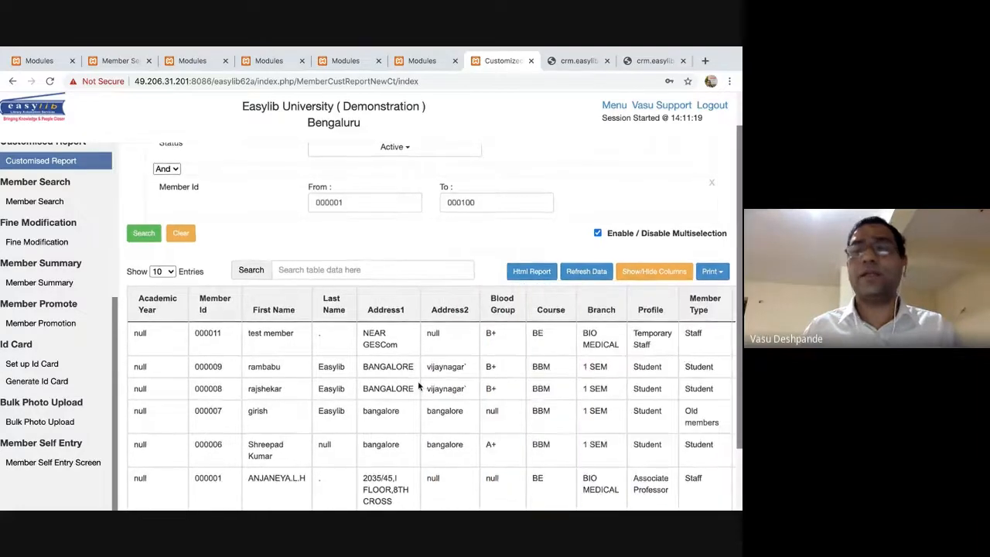
{"action": "scroll", "coordinate": [421, 386], "scroll_direction": "down", "scroll_amount": 1}
{"action": "left_click", "coordinate": [712, 217]}
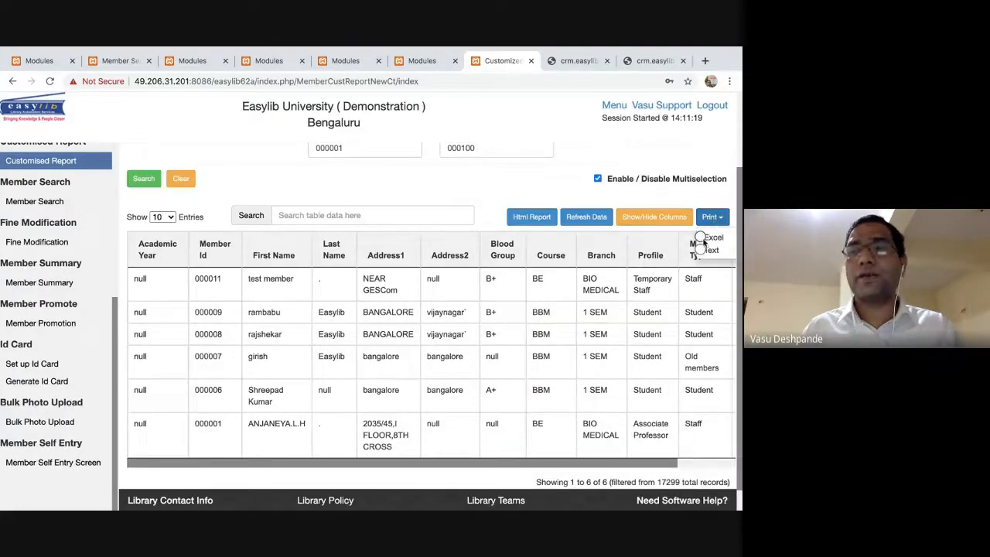
Choose Excel export including Member Id, First Name, Last Name, Address1, Address2, Blood Group and Course.
{"action": "left_click", "coordinate": [706, 238]}
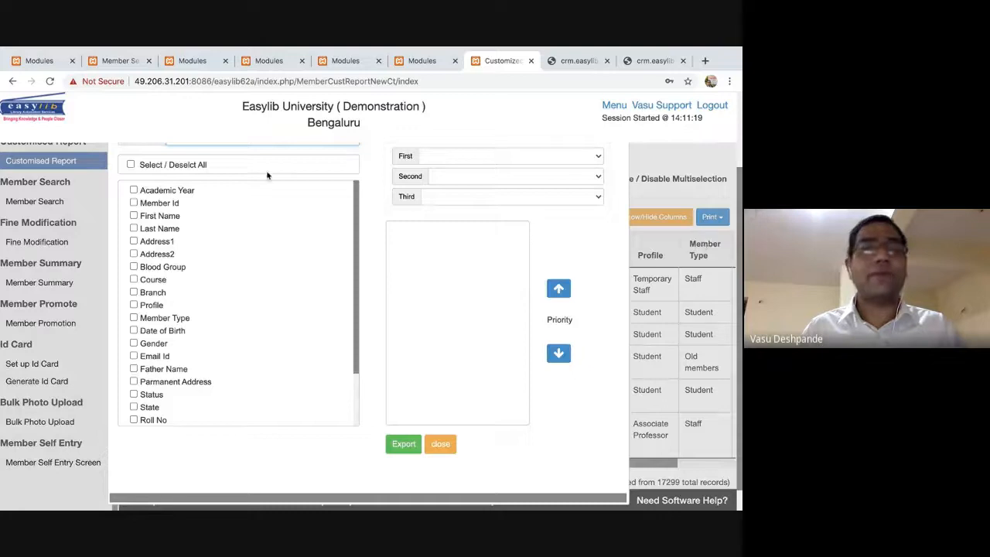
{"action": "left_click", "coordinate": [133, 203]}
{"action": "scroll", "coordinate": [136, 318], "scroll_direction": "up", "scroll_amount": 2}
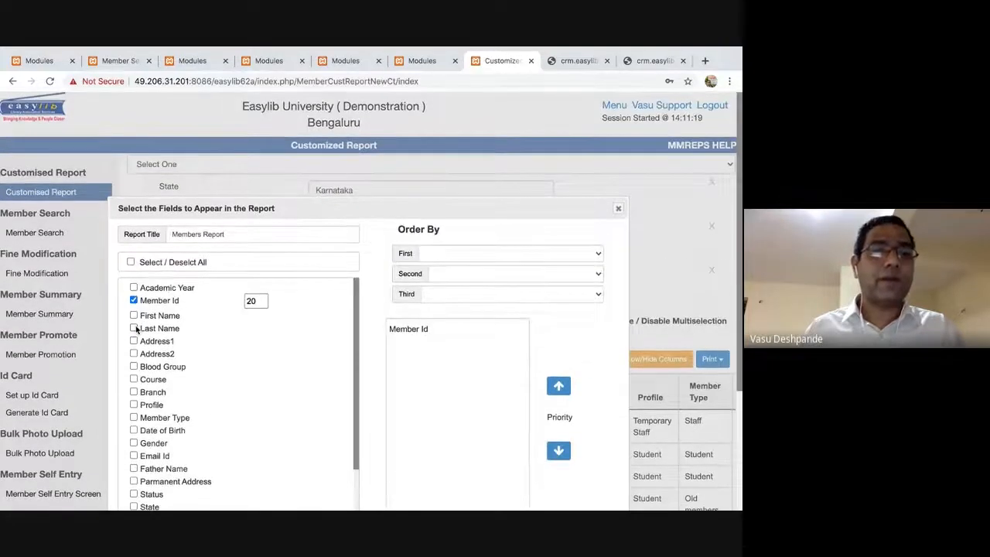
{"action": "left_click", "coordinate": [133, 315]}
{"action": "left_click", "coordinate": [133, 330]}
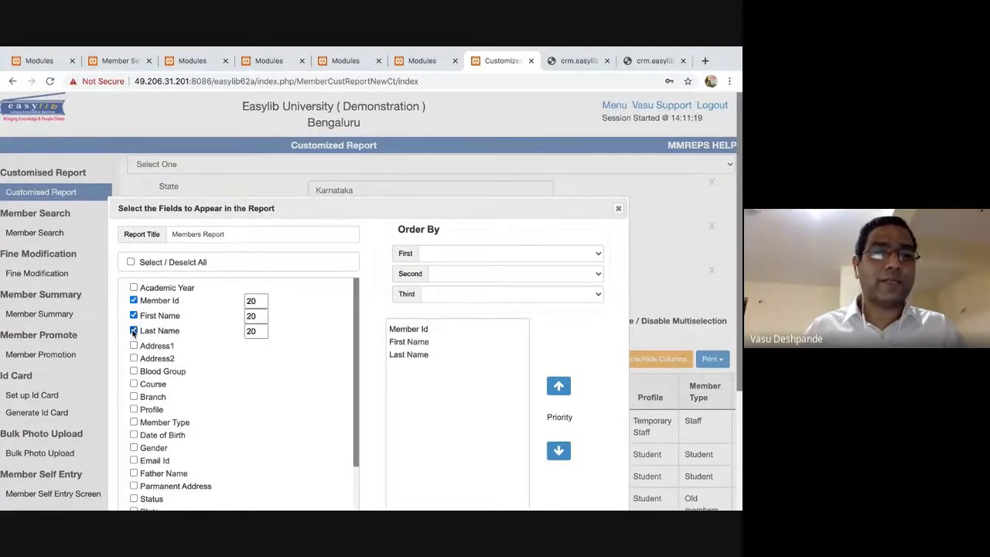
{"action": "left_click", "coordinate": [133, 346]}
{"action": "left_click", "coordinate": [133, 360]}
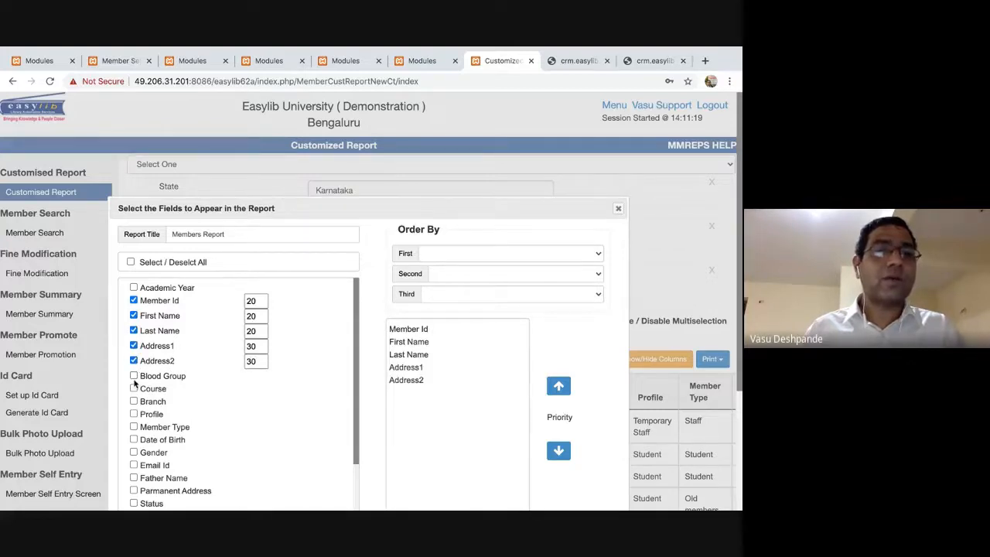
{"action": "left_click", "coordinate": [133, 376]}
{"action": "left_click", "coordinate": [133, 391]}
{"action": "left_click", "coordinate": [410, 330]}
{"action": "left_click", "coordinate": [446, 410]}
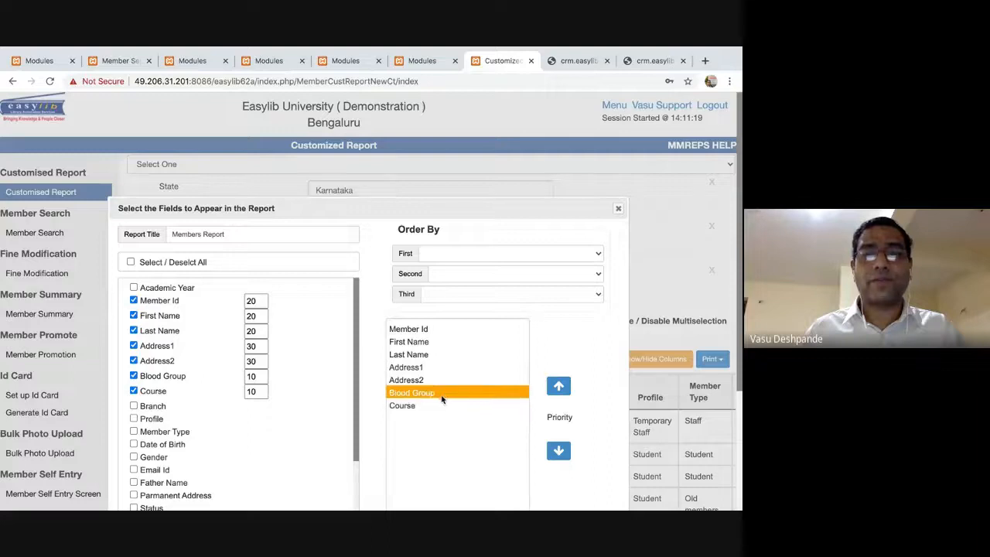
Include Profile and move it to the top of the column order.
{"action": "left_click", "coordinate": [133, 419]}
{"action": "left_click", "coordinate": [487, 418]}
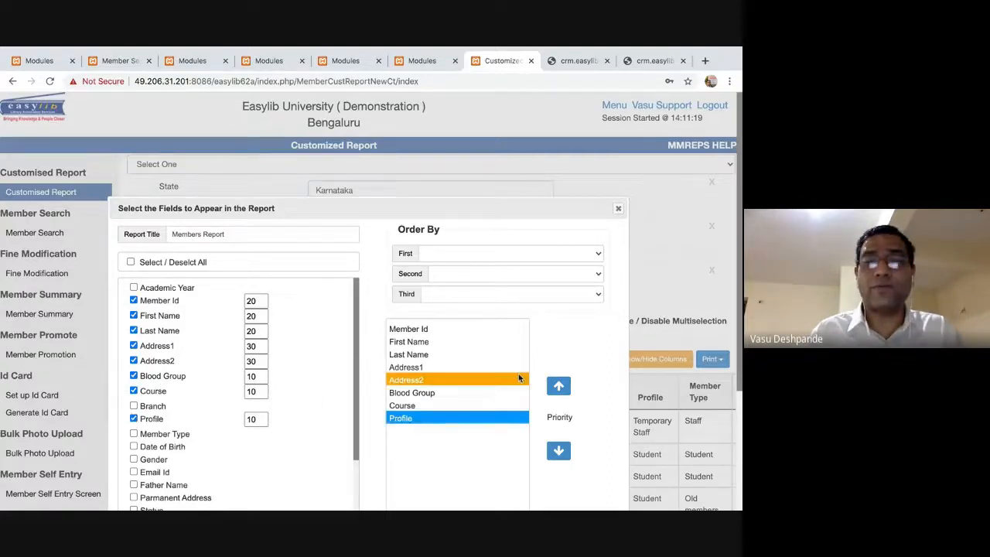
{"action": "left_click", "coordinate": [558, 388]}
{"action": "left_click", "coordinate": [558, 388]}
{"action": "left_click", "coordinate": [558, 388]}
{"action": "left_click", "coordinate": [558, 388]}
{"action": "left_click", "coordinate": [558, 389]}
{"action": "left_click", "coordinate": [558, 389]}
{"action": "left_click", "coordinate": [558, 389]}
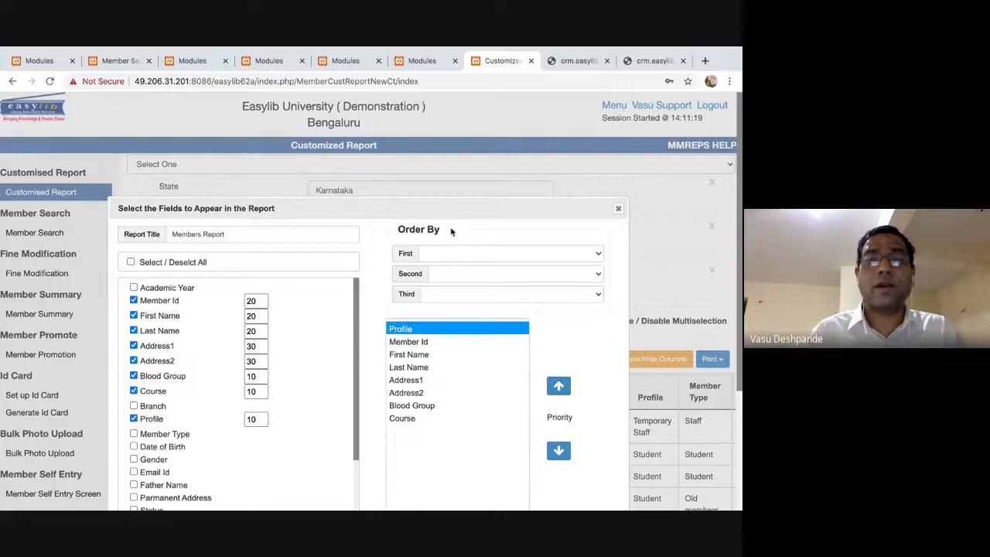
Sort first by Profile, append 'Customized' to the report title, and export.
{"action": "left_click", "coordinate": [466, 251]}
{"action": "key", "text": "p"}
{"action": "key", "text": "Return"}
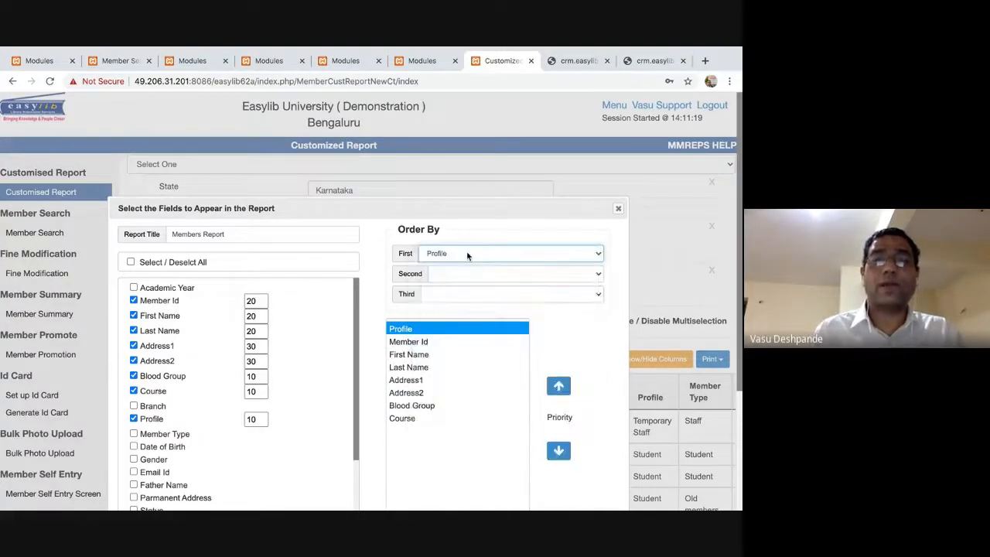
{"action": "left_click", "coordinate": [248, 242]}
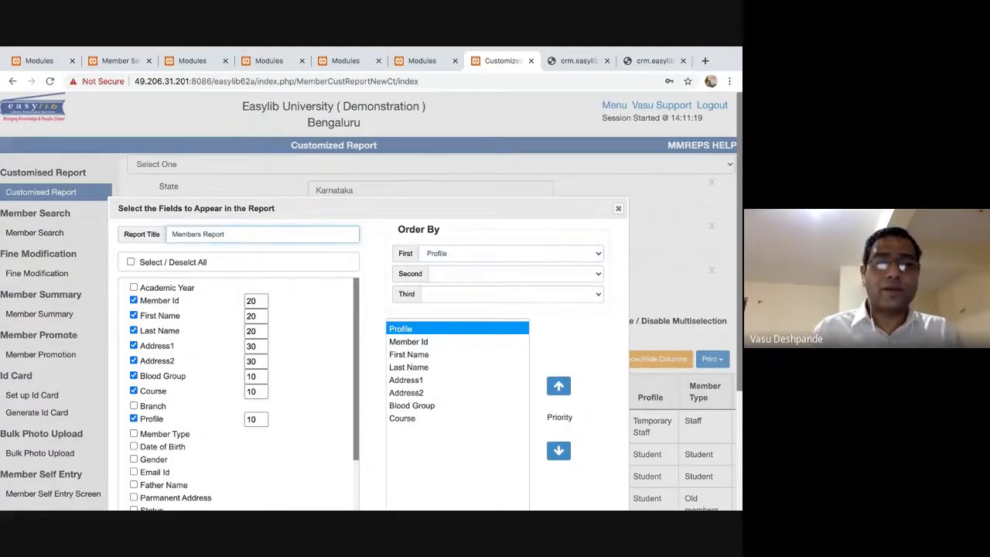
{"action": "type", "text": "Customized"}
{"action": "scroll", "coordinate": [464, 402], "scroll_direction": "down", "scroll_amount": 3}
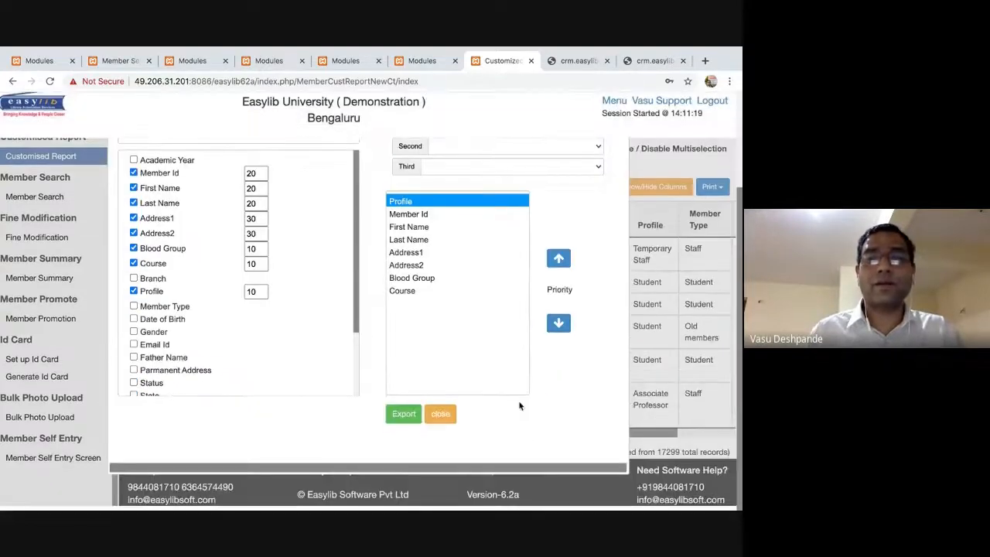
{"action": "left_click", "coordinate": [408, 421]}
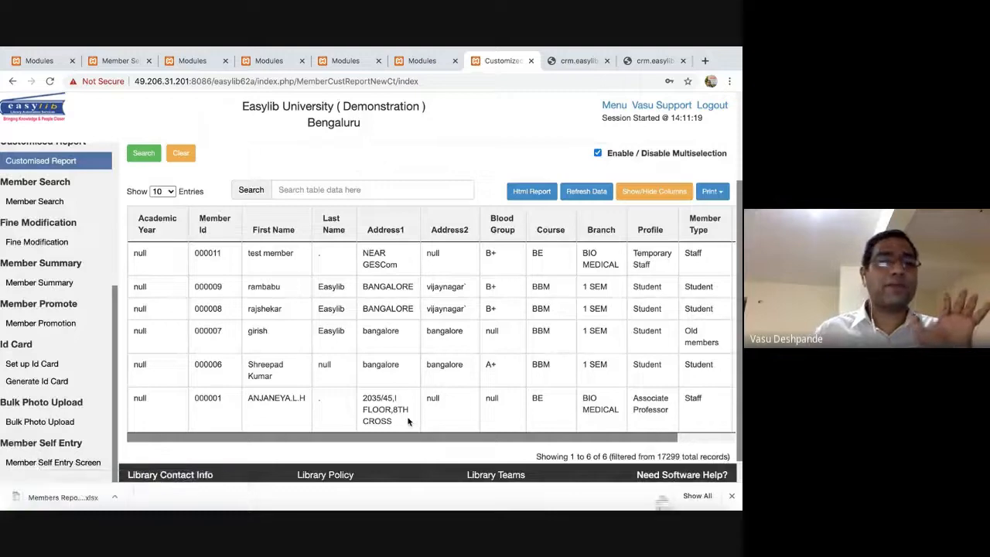
Review Members Report Customized.xlsx in Excel at 200% zoom, then return to the browser.
{"action": "left_click", "coordinate": [69, 498]}
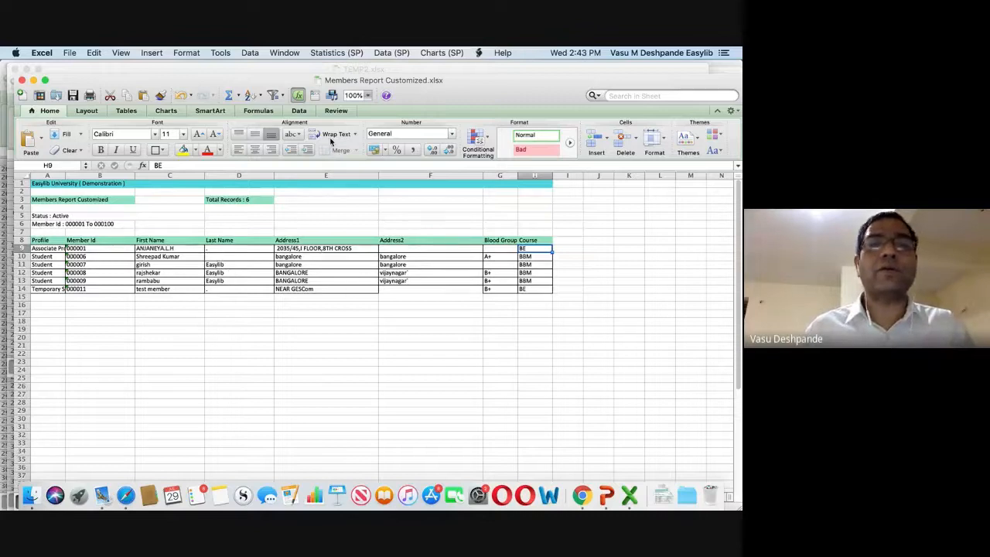
{"action": "left_click", "coordinate": [367, 95]}
{"action": "left_click", "coordinate": [368, 96]}
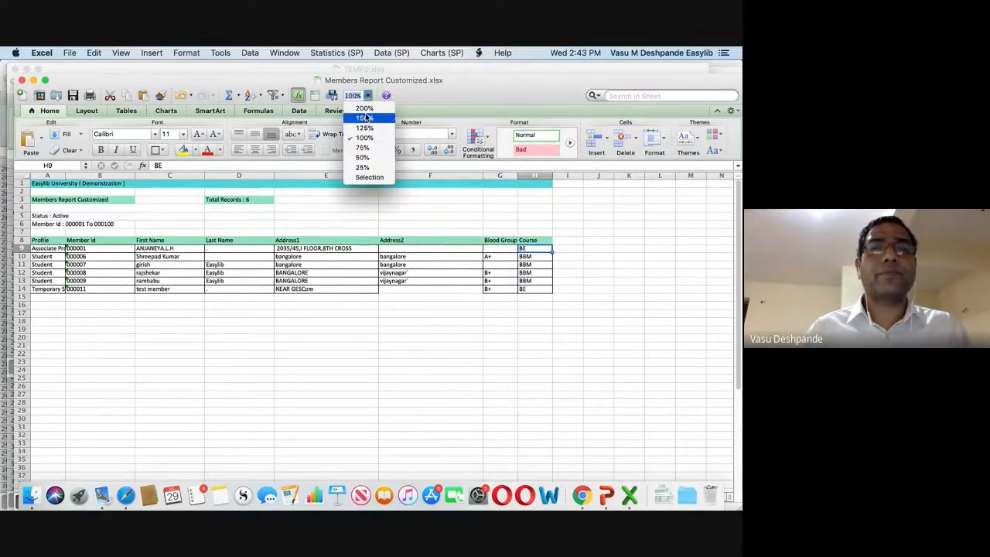
{"action": "left_click", "coordinate": [363, 109]}
{"action": "scroll", "coordinate": [264, 276], "scroll_direction": "left", "scroll_amount": 5}
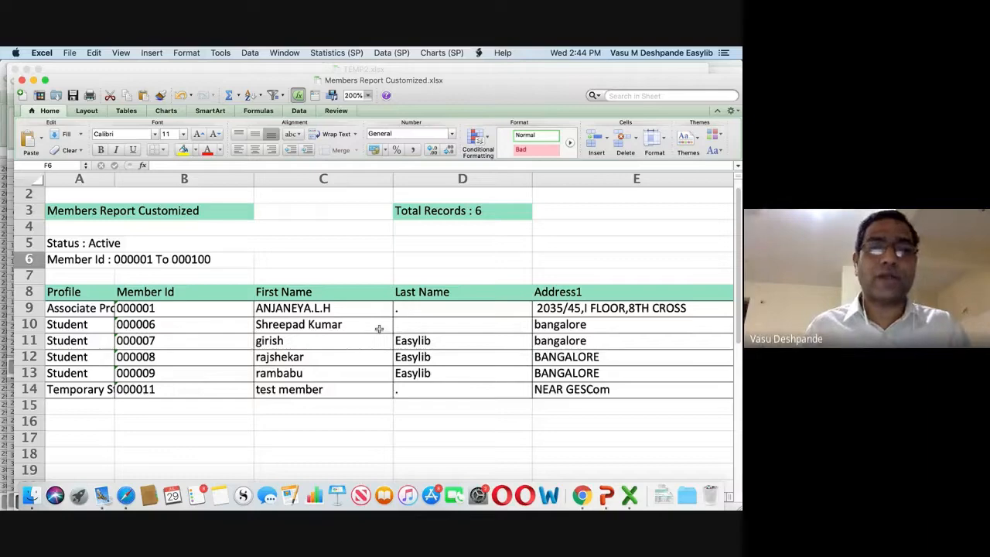
{"action": "scroll", "coordinate": [380, 329], "scroll_direction": "right", "scroll_amount": 5}
{"action": "scroll", "coordinate": [380, 329], "scroll_direction": "up", "scroll_amount": 1}
{"action": "scroll", "coordinate": [379, 328], "scroll_direction": "left", "scroll_amount": 5}
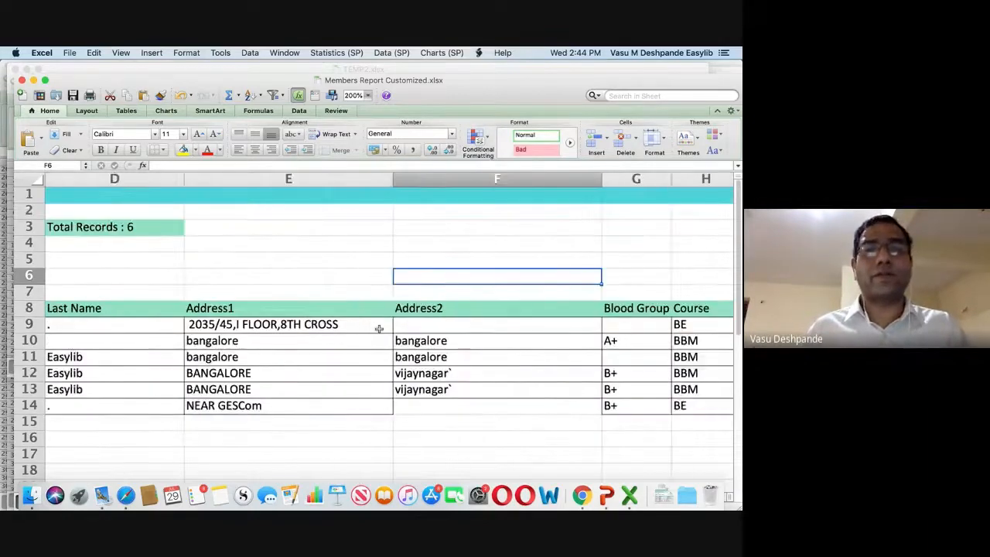
{"action": "key", "text": "super+Tab"}
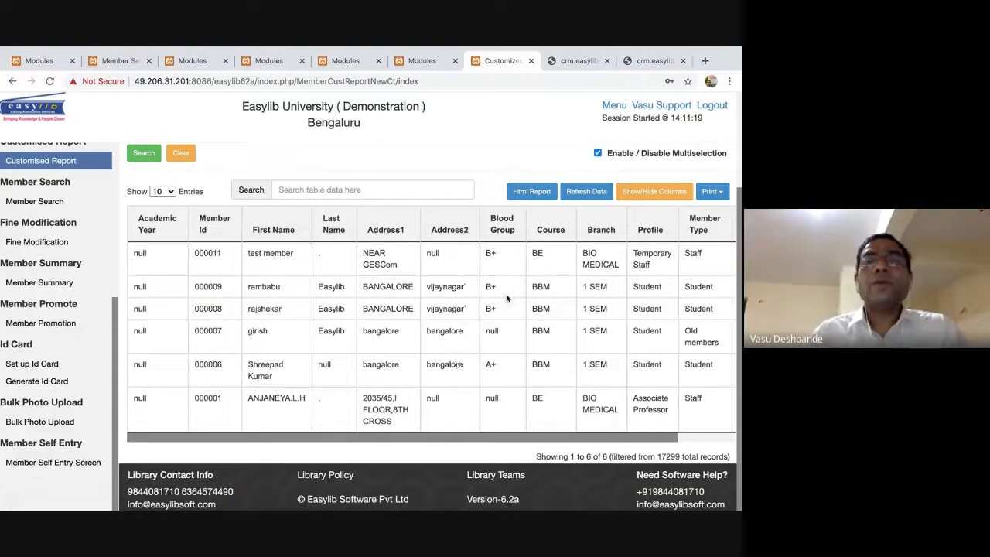
{"action": "scroll", "coordinate": [495, 279], "scroll_direction": "up", "scroll_amount": 3}
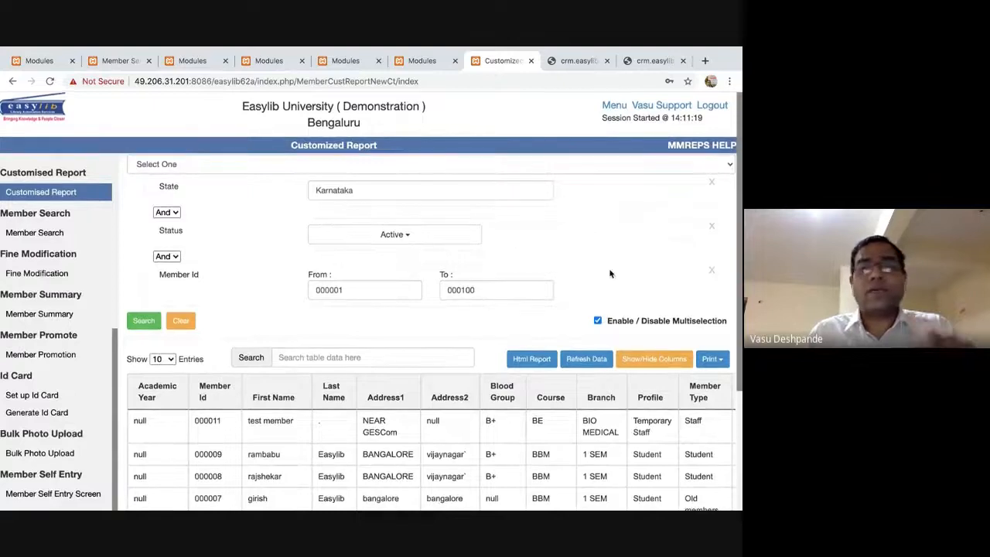
Export all member fields as a comma-separated text file and open the downloaded .txt.
{"action": "scroll", "coordinate": [619, 279], "scroll_direction": "down", "scroll_amount": 2}
{"action": "left_click", "coordinate": [712, 290]}
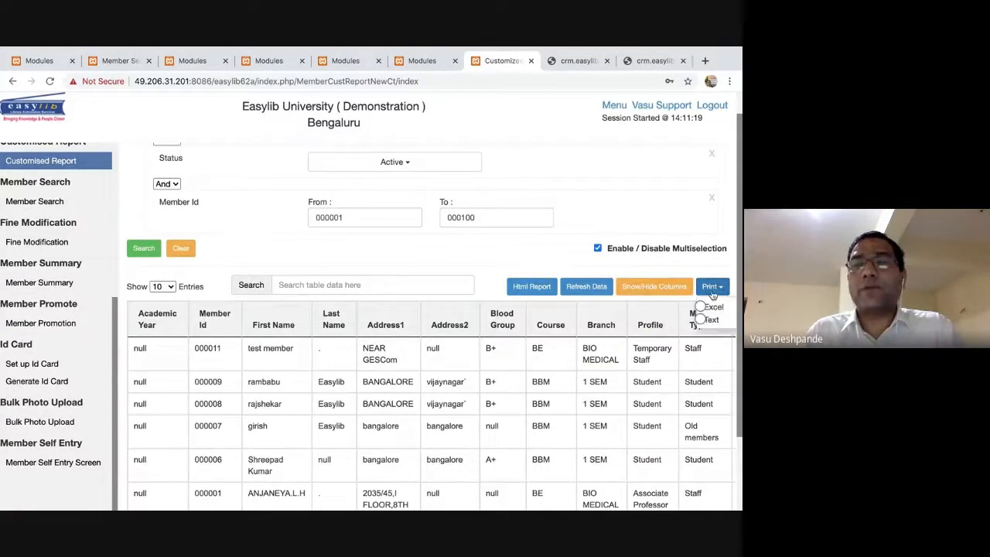
{"action": "left_click", "coordinate": [703, 320]}
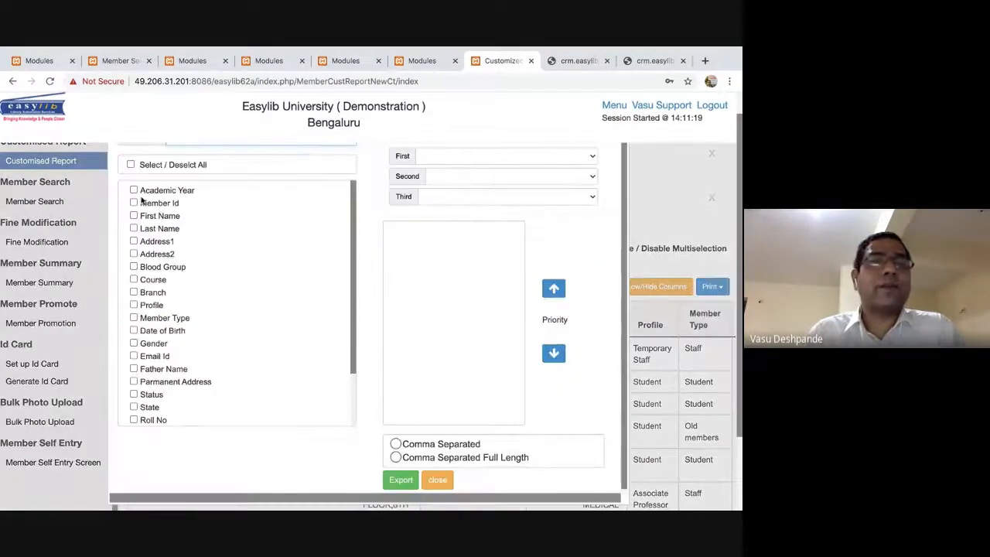
{"action": "left_click", "coordinate": [131, 165]}
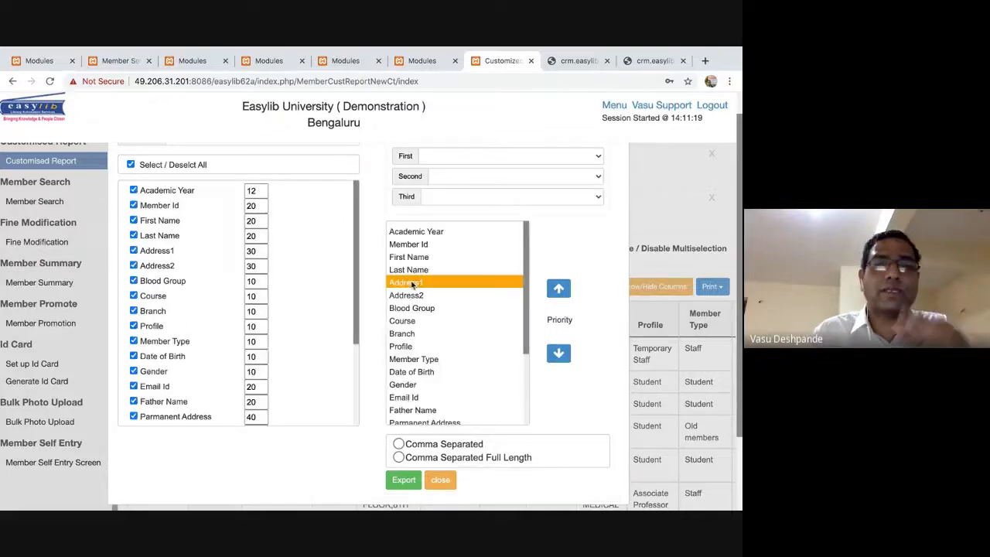
{"action": "left_click", "coordinate": [398, 444]}
{"action": "left_click", "coordinate": [404, 481]}
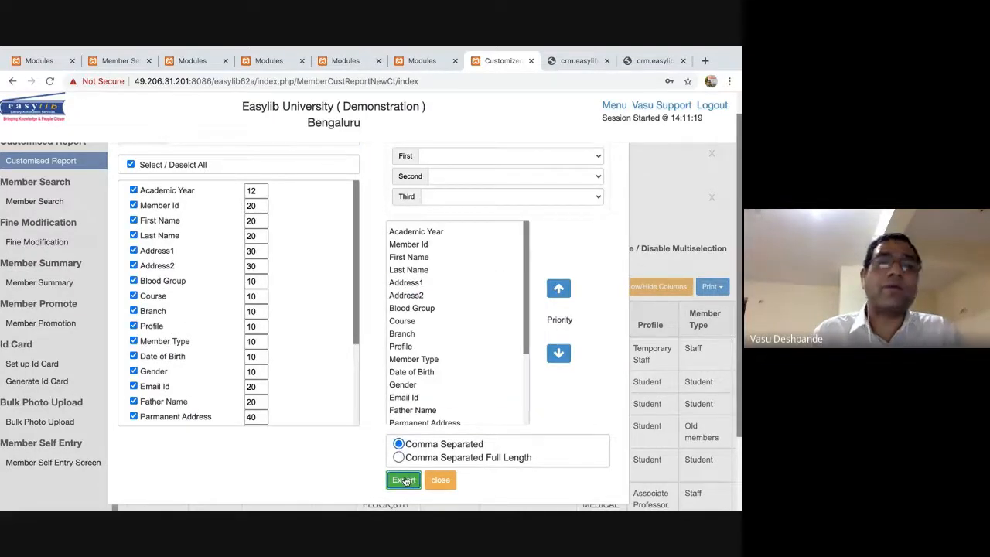
{"action": "left_click", "coordinate": [67, 497]}
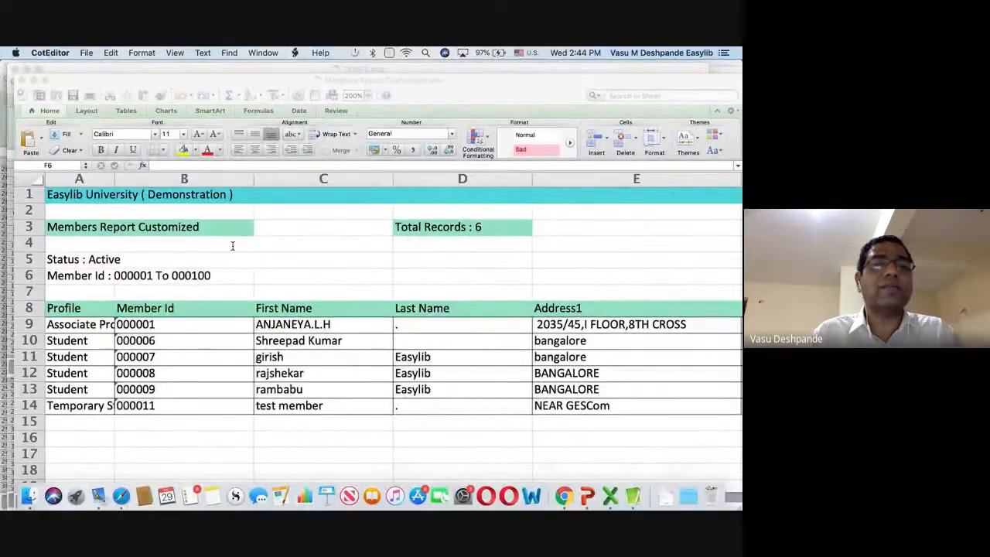
Review Members Report Customized.txt in a widened CotEditor window, then close it.
{"action": "scroll", "coordinate": [233, 246], "scroll_direction": "down", "scroll_amount": 10}
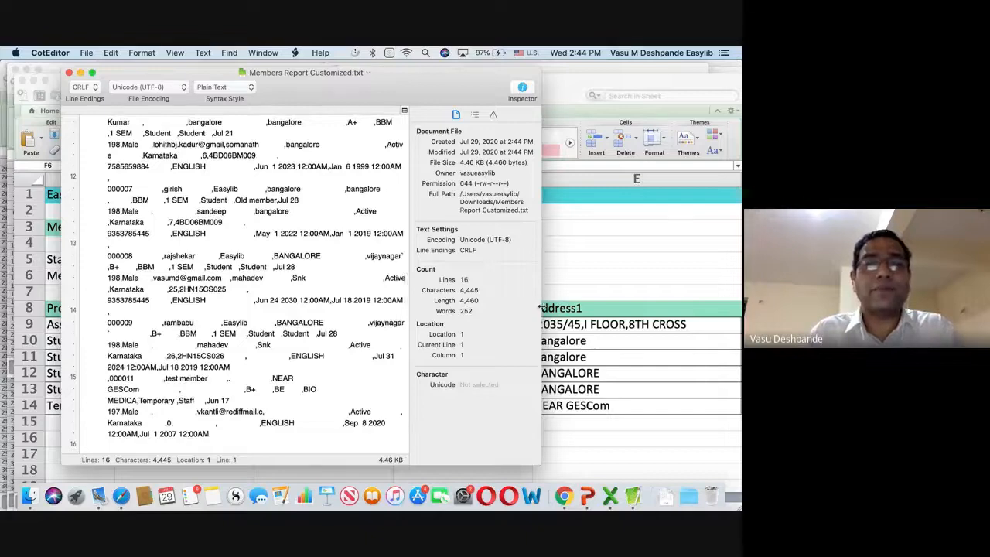
{"action": "left_click_drag", "start_coordinate": [539, 308], "coordinate": [664, 308]}
{"action": "scroll", "coordinate": [271, 271], "scroll_direction": "up", "scroll_amount": 10}
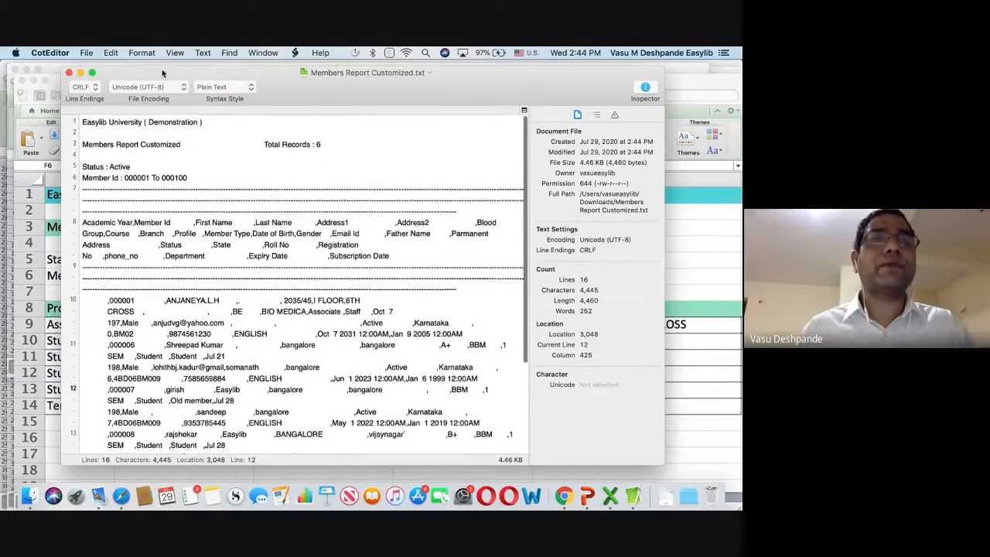
{"action": "left_click", "coordinate": [200, 52]}
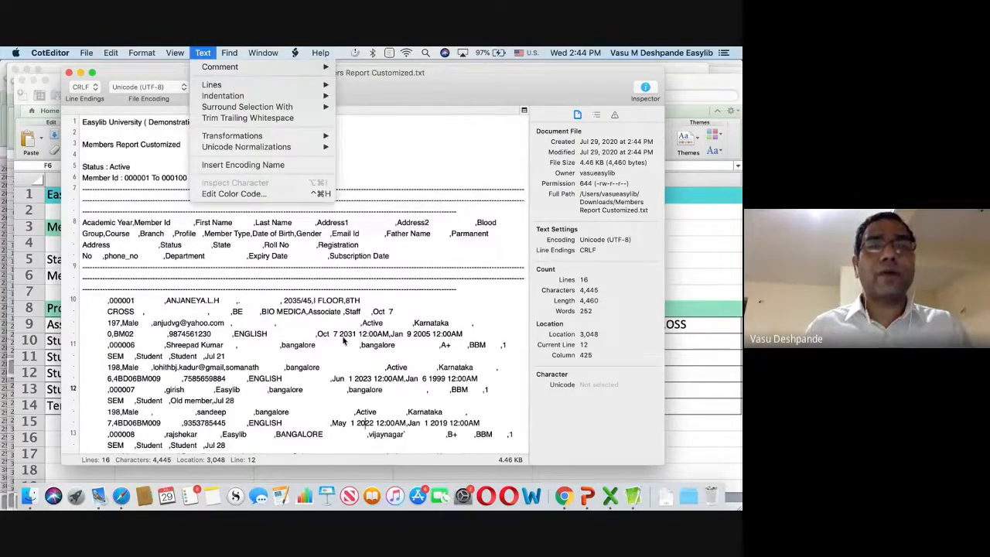
{"action": "left_click", "coordinate": [344, 340]}
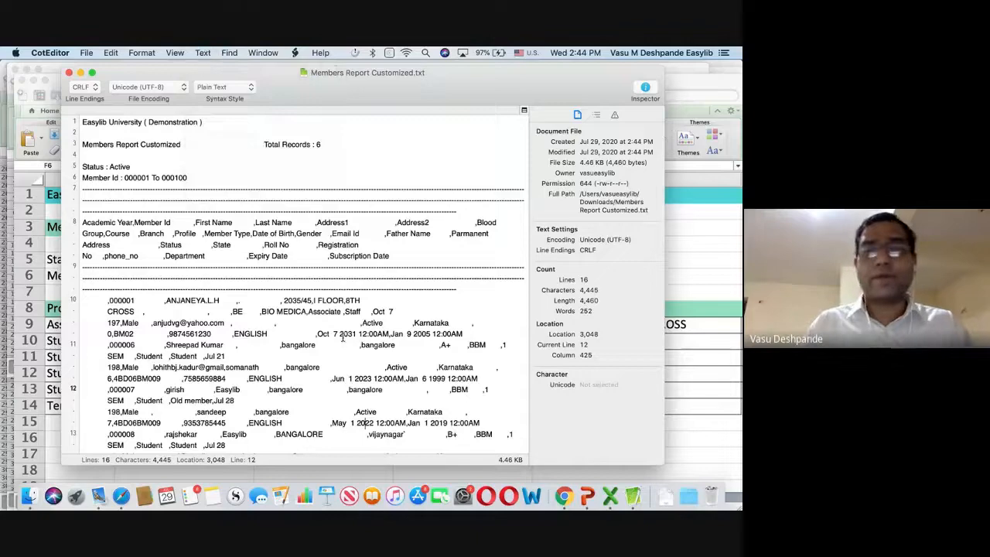
{"action": "left_click", "coordinate": [68, 72]}
{"action": "key", "text": "super+Tab"}
{"action": "key", "text": "super+Tab"}
{"action": "key", "text": "super+Tab"}
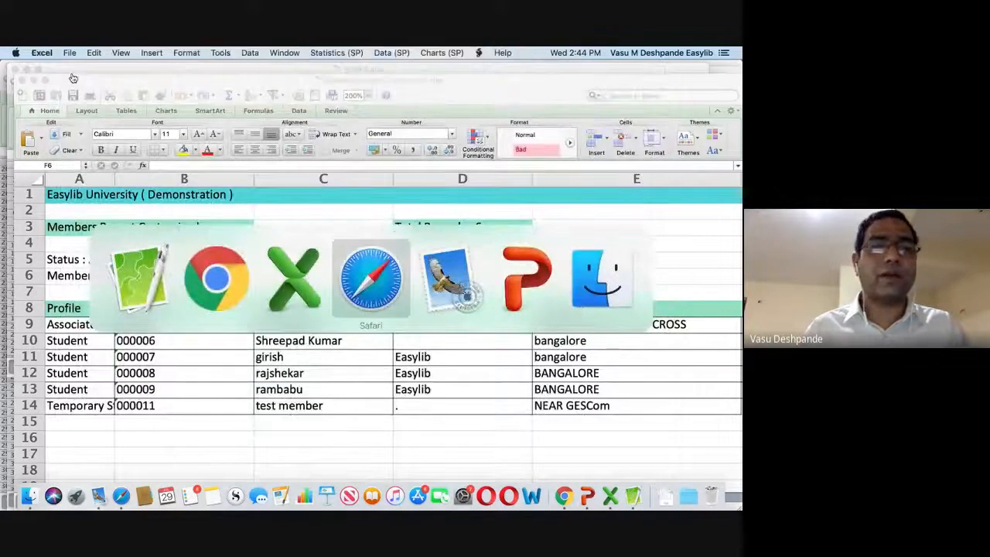
Back in Easylib, open Member Search and search with Profile set to Student.
{"action": "key", "text": "super+Tab"}
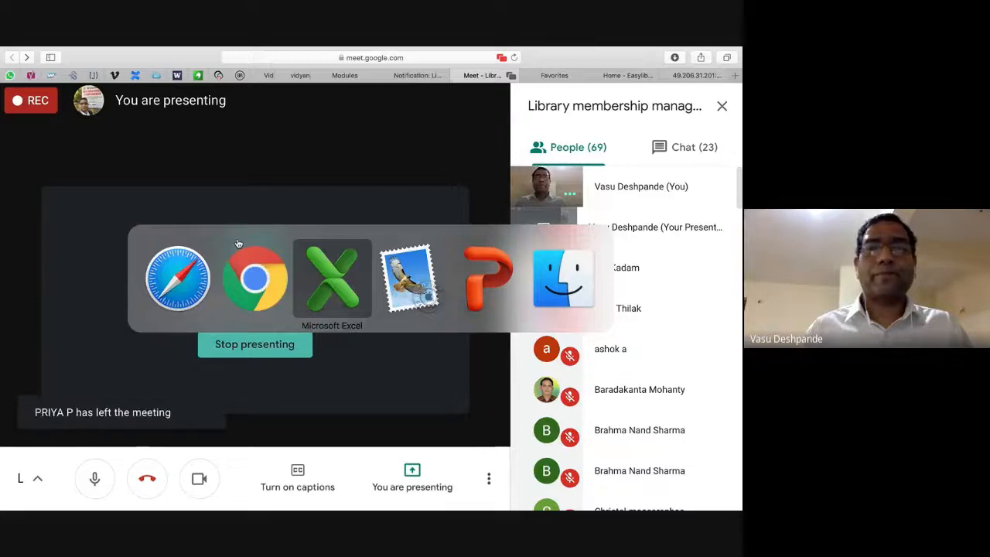
{"action": "left_click", "coordinate": [256, 283]}
{"action": "scroll", "coordinate": [93, 232], "scroll_direction": "up", "scroll_amount": 3}
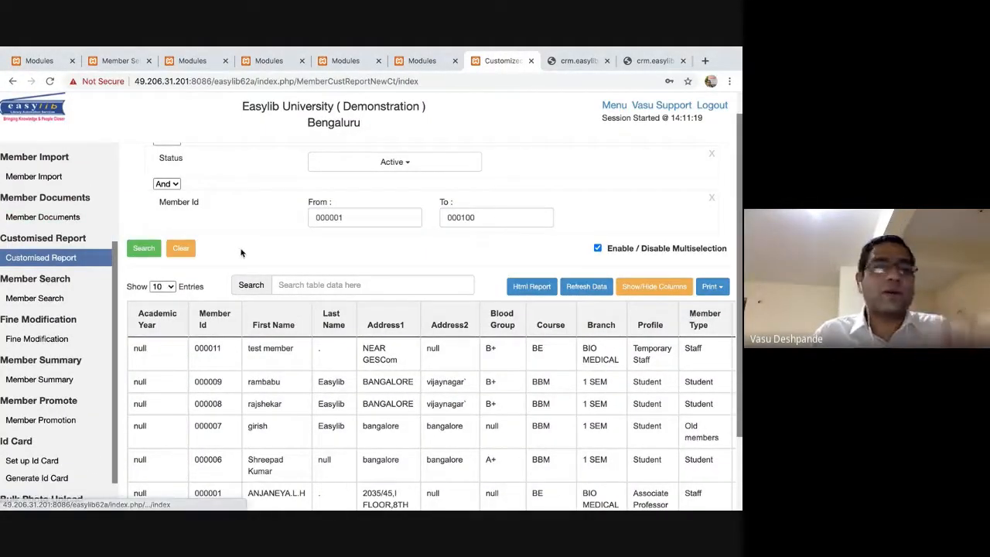
{"action": "scroll", "coordinate": [193, 294], "scroll_direction": "up", "scroll_amount": 2}
{"action": "left_click", "coordinate": [34, 330]}
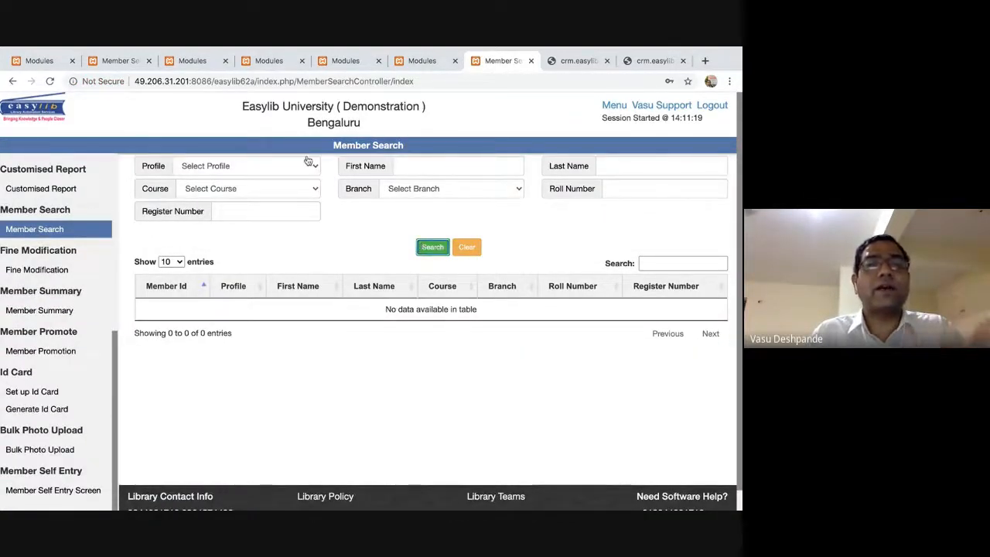
{"action": "left_click", "coordinate": [315, 172]}
{"action": "left_click", "coordinate": [318, 169]}
{"action": "scroll", "coordinate": [411, 387], "scroll_direction": "down", "scroll_amount": 3}
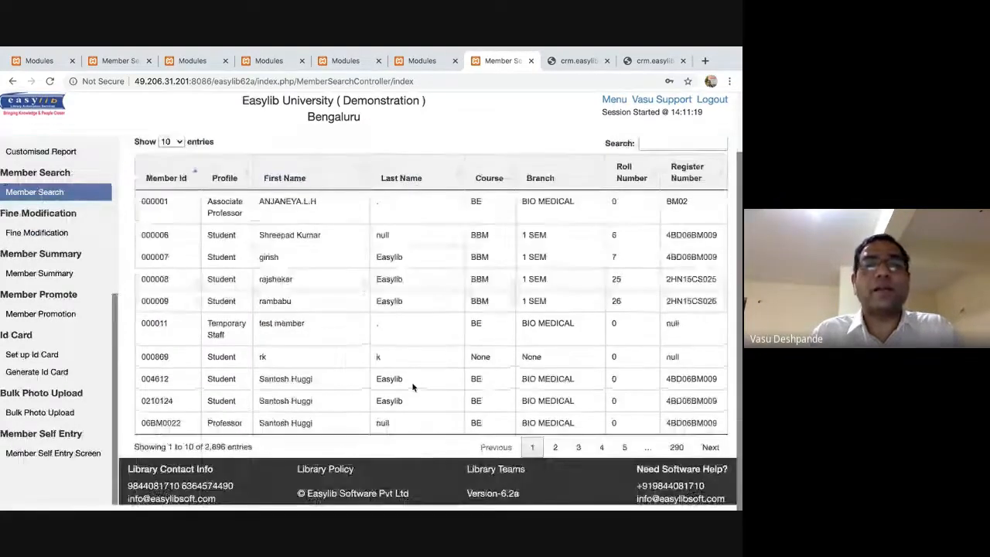
{"action": "scroll", "coordinate": [338, 265], "scroll_direction": "up", "scroll_amount": 3}
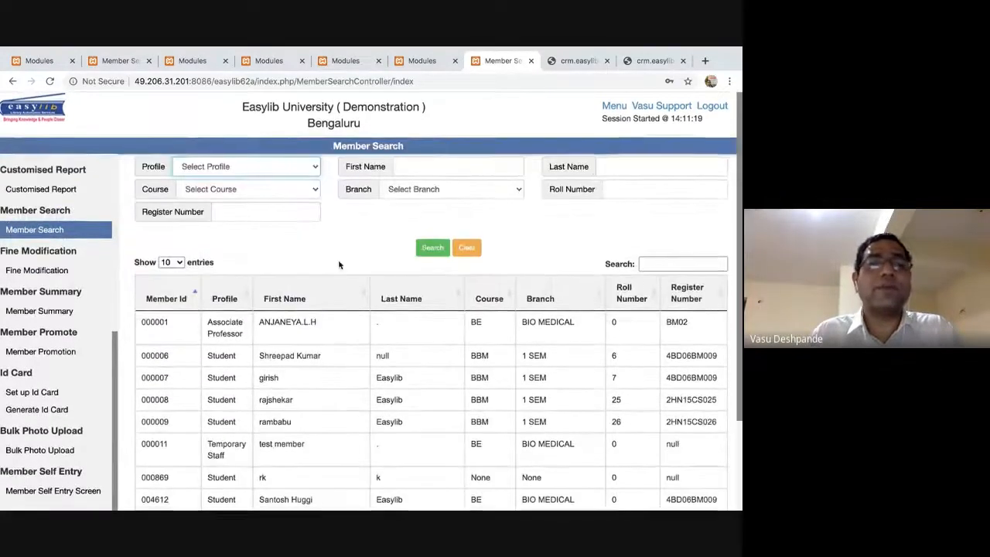
{"action": "left_click", "coordinate": [314, 166]}
{"action": "left_click", "coordinate": [316, 170]}
{"action": "key", "text": "Down"}
{"action": "key", "text": "Down"}
{"action": "key", "text": "Down"}
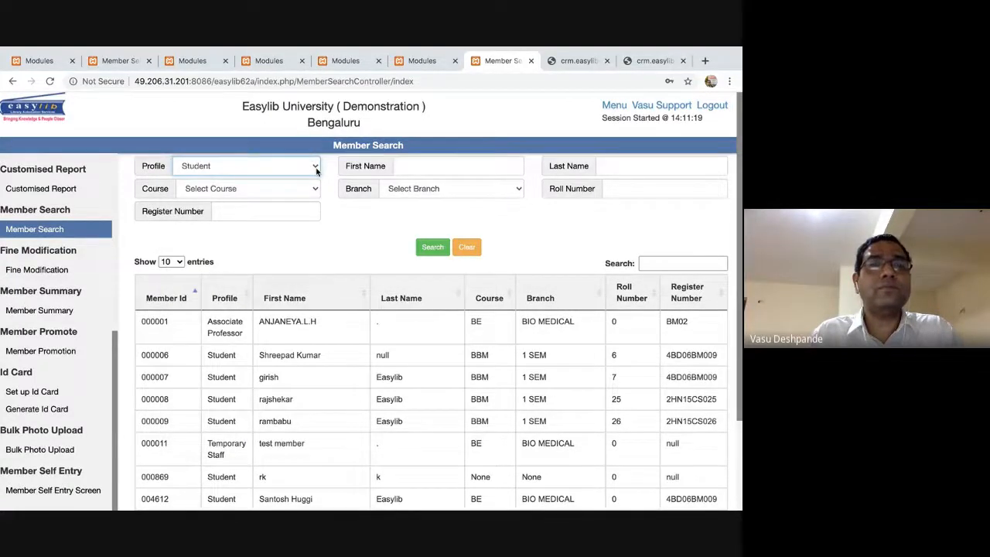
{"action": "left_click", "coordinate": [433, 247]}
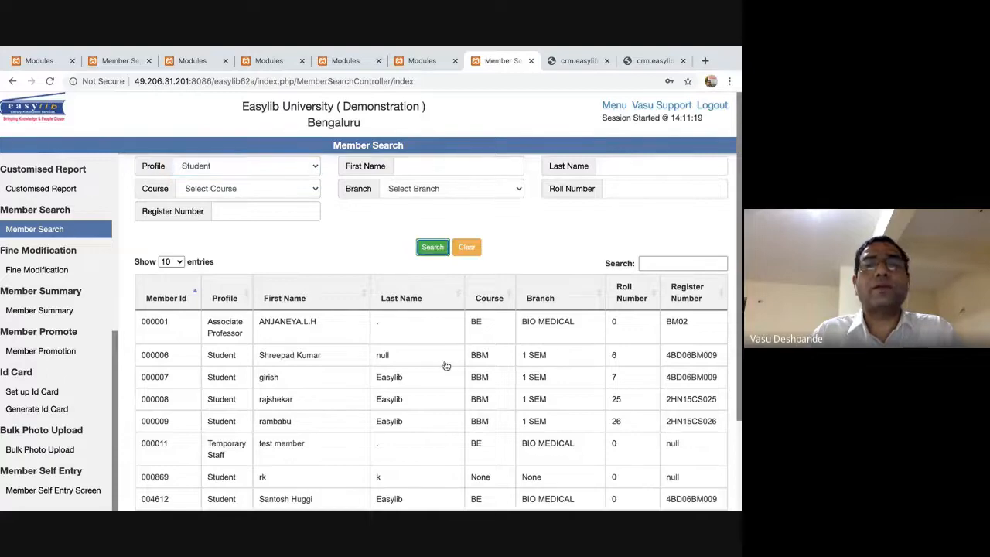
Search by a member's first name, dismiss the no-data message, and clear the first-name field.
{"action": "scroll", "coordinate": [446, 365], "scroll_direction": "down", "scroll_amount": 3}
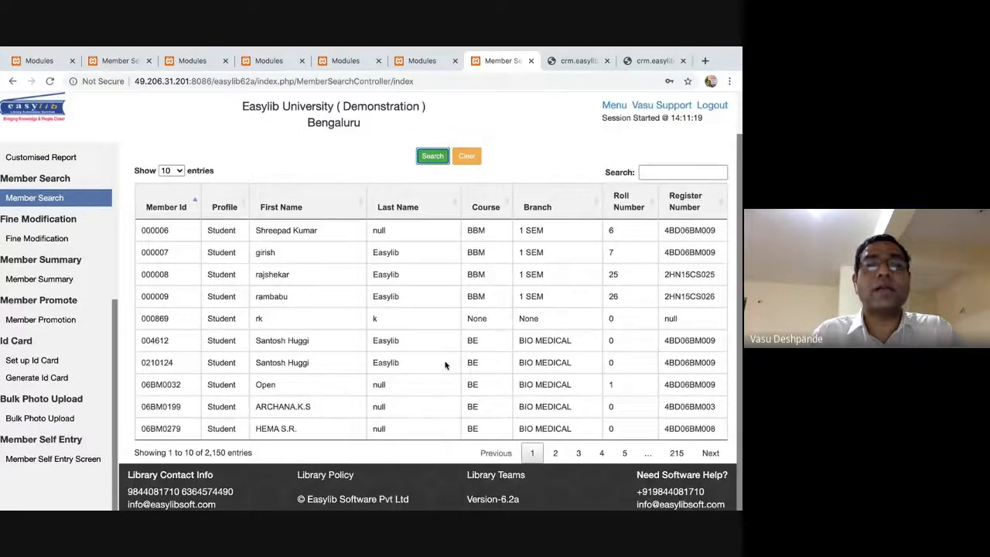
{"action": "scroll", "coordinate": [491, 170], "scroll_direction": "up", "scroll_amount": 3}
{"action": "left_click", "coordinate": [454, 164]}
{"action": "type", "text": "sreepa"}
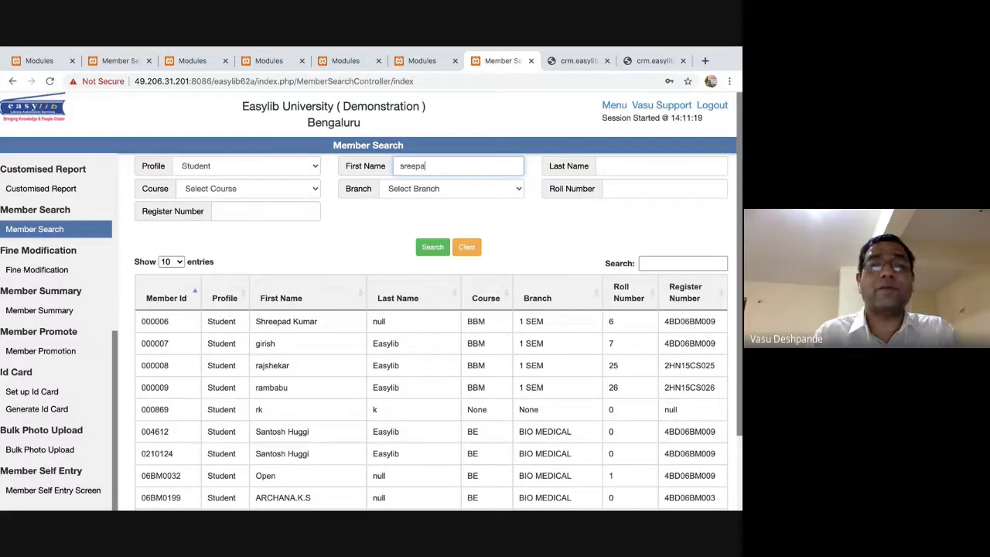
{"action": "type", "text": "d"}
{"action": "left_click", "coordinate": [431, 247]}
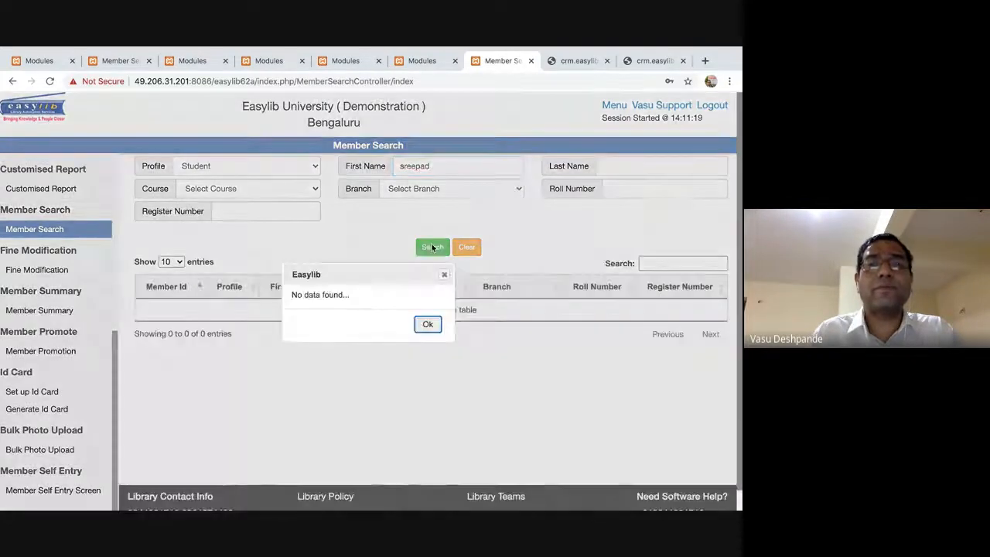
{"action": "left_click", "coordinate": [428, 324]}
{"action": "double_click", "coordinate": [431, 164]}
{"action": "key", "text": "BackSpace"}
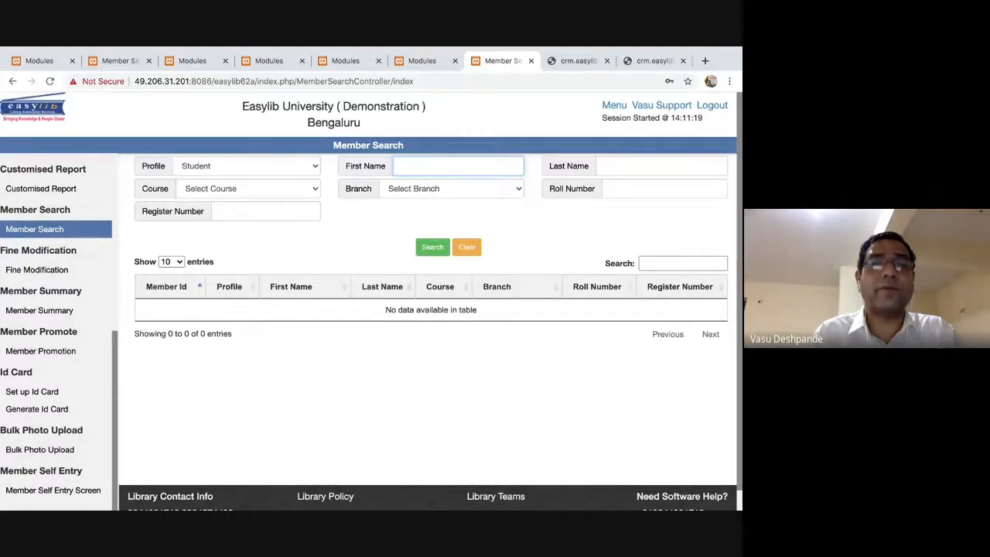
Search by course BASIC SCIENCE (branch CHEMISTRY), then B.Sc. Microbiology, dismissing each no-data message.
{"action": "left_click", "coordinate": [301, 193]}
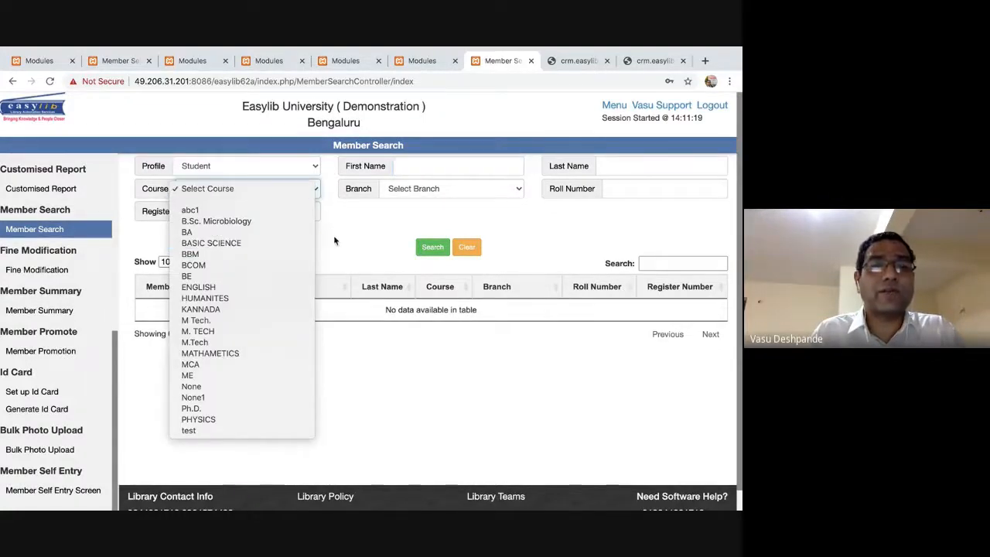
{"action": "left_click", "coordinate": [462, 250]}
{"action": "left_click", "coordinate": [288, 194]}
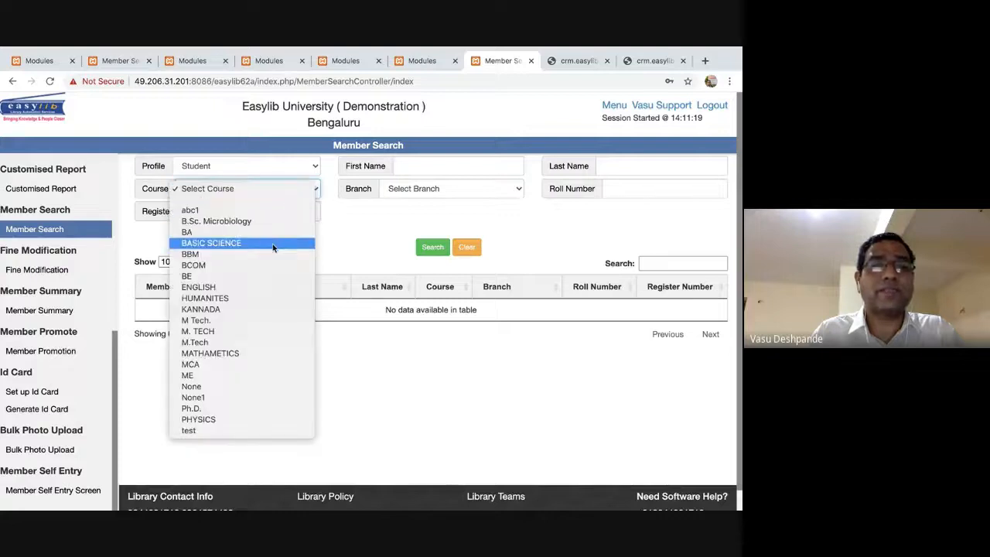
{"action": "left_click", "coordinate": [277, 243]}
{"action": "left_click", "coordinate": [460, 191]}
{"action": "left_click", "coordinate": [460, 191]}
{"action": "left_click", "coordinate": [431, 252]}
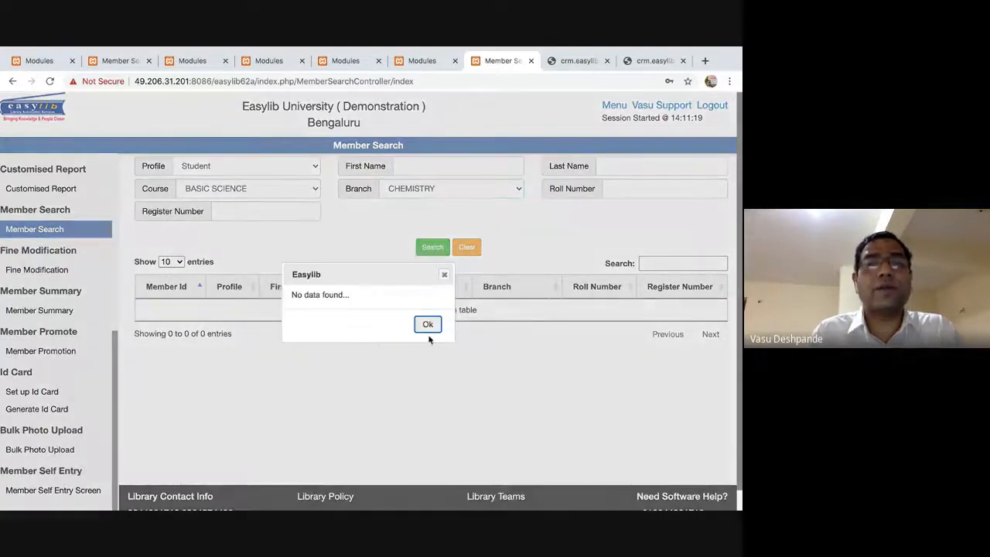
{"action": "left_click", "coordinate": [428, 325]}
{"action": "left_click", "coordinate": [224, 193]}
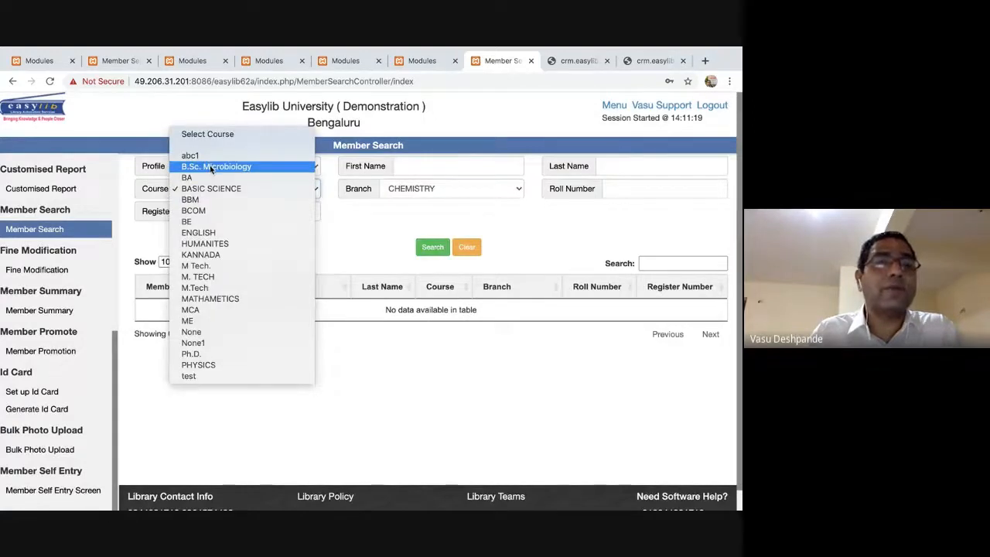
{"action": "left_click", "coordinate": [214, 167]}
{"action": "left_click", "coordinate": [433, 247]}
{"action": "left_click", "coordinate": [422, 325]}
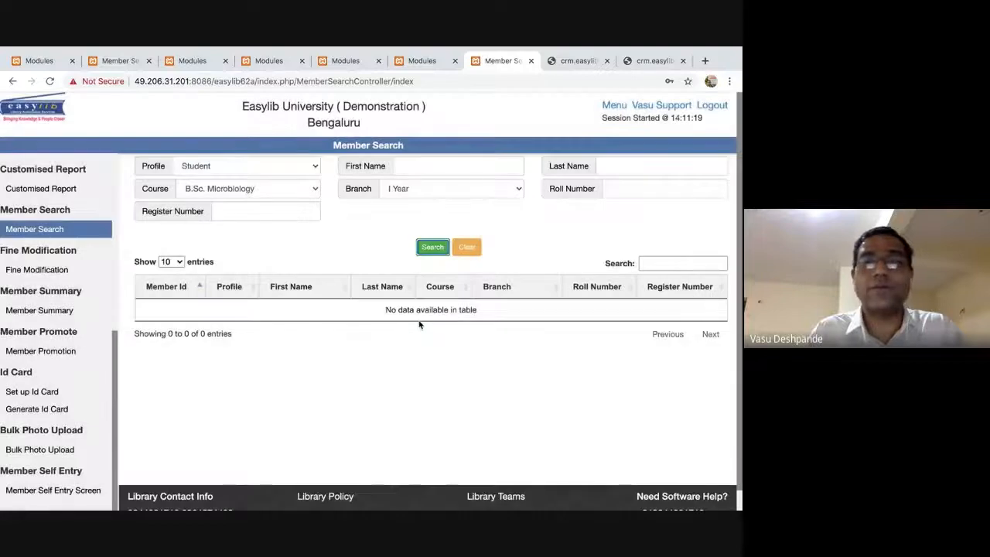
Clear the filters, retry a Student-only search, then clear again and reload Member Search.
{"action": "left_click", "coordinate": [466, 246]}
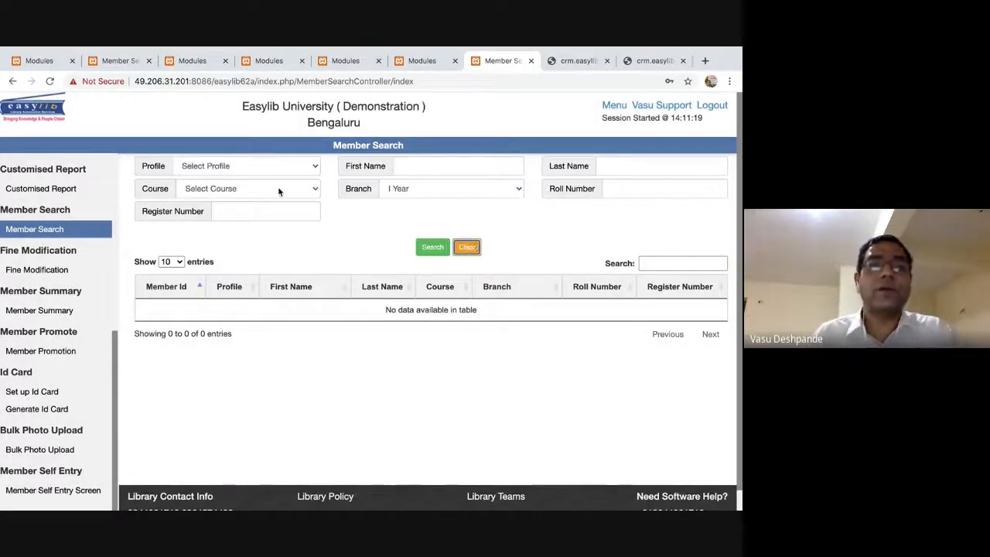
{"action": "left_click", "coordinate": [281, 163]}
{"action": "left_click", "coordinate": [281, 163]}
{"action": "type", "text": "se"}
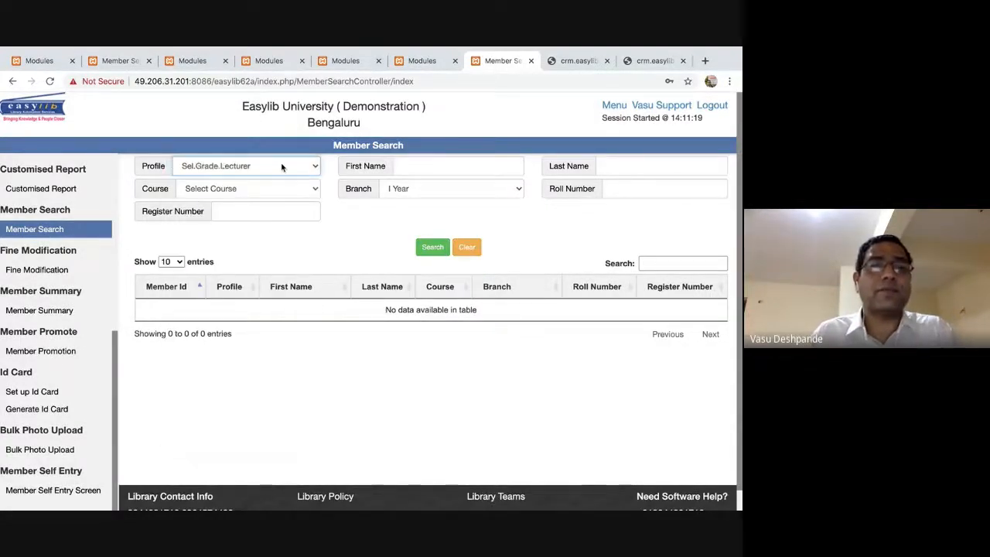
{"action": "type", "text": "st"}
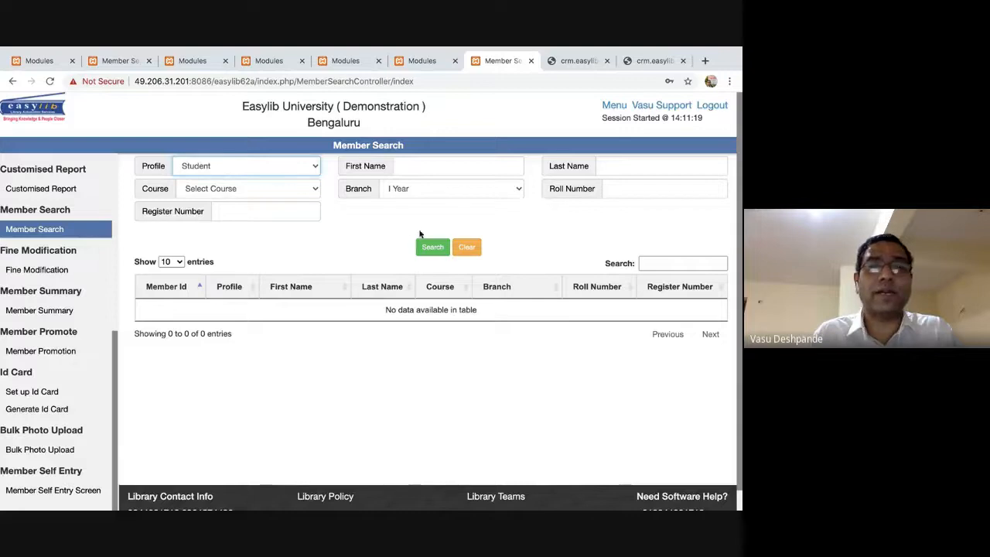
{"action": "left_click", "coordinate": [433, 247]}
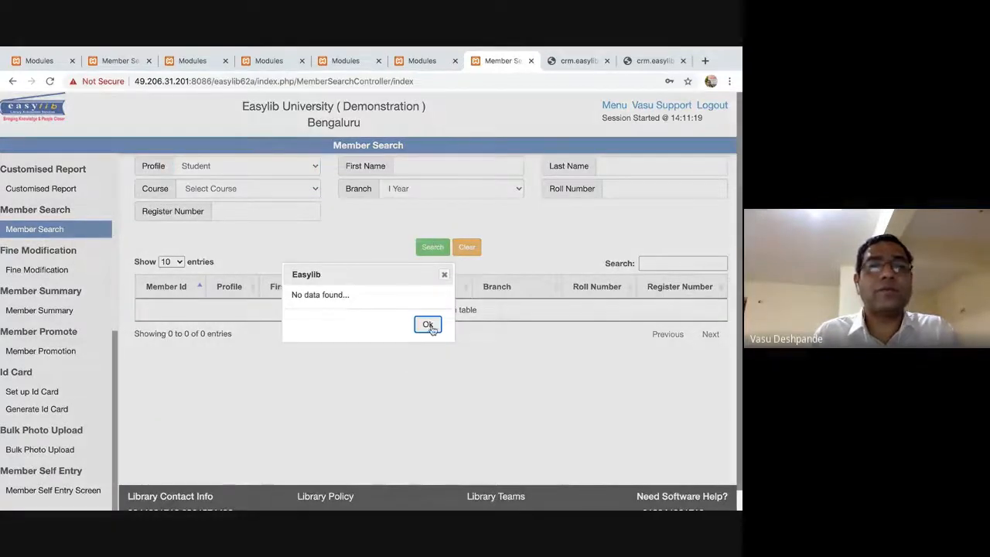
{"action": "left_click", "coordinate": [428, 325]}
{"action": "left_click", "coordinate": [445, 197]}
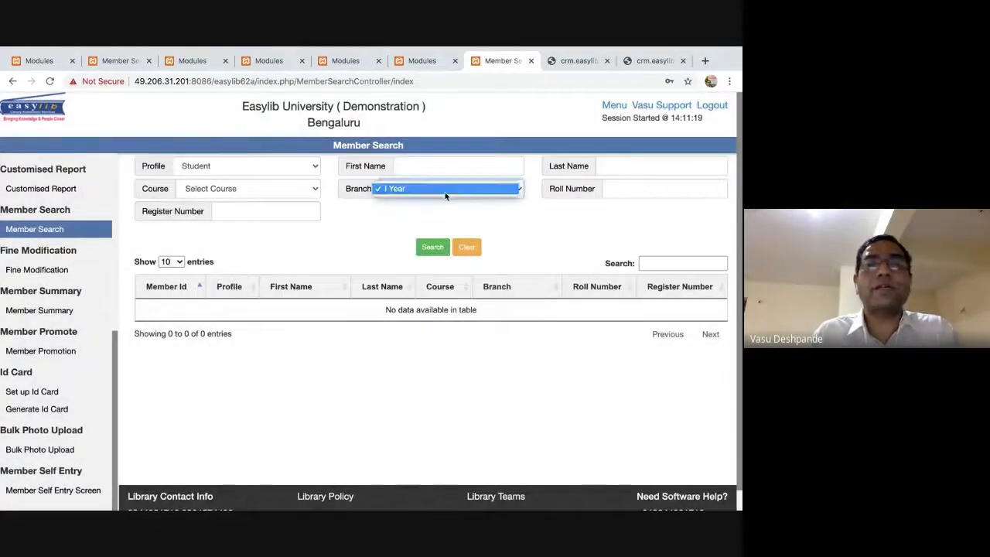
{"action": "left_click", "coordinate": [468, 247]}
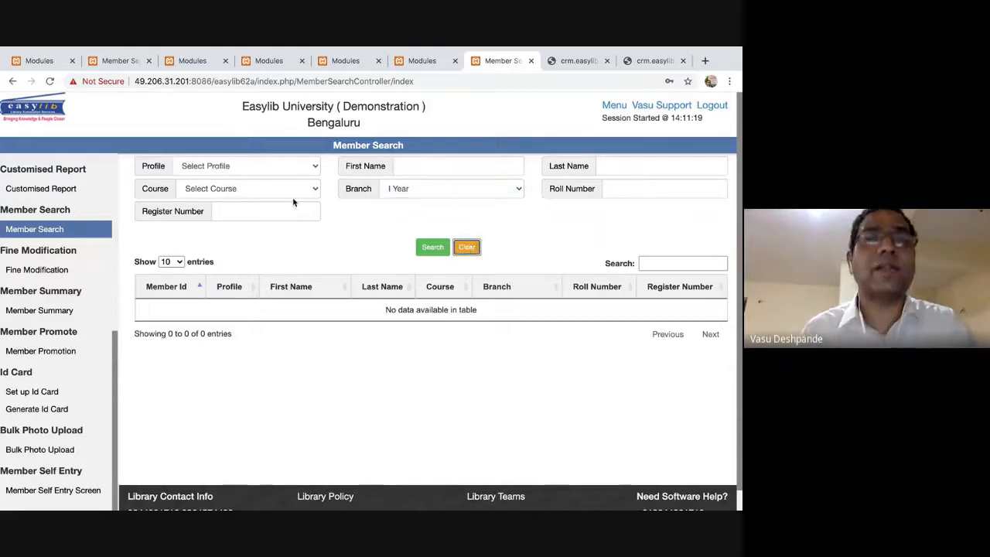
{"action": "left_click", "coordinate": [46, 230]}
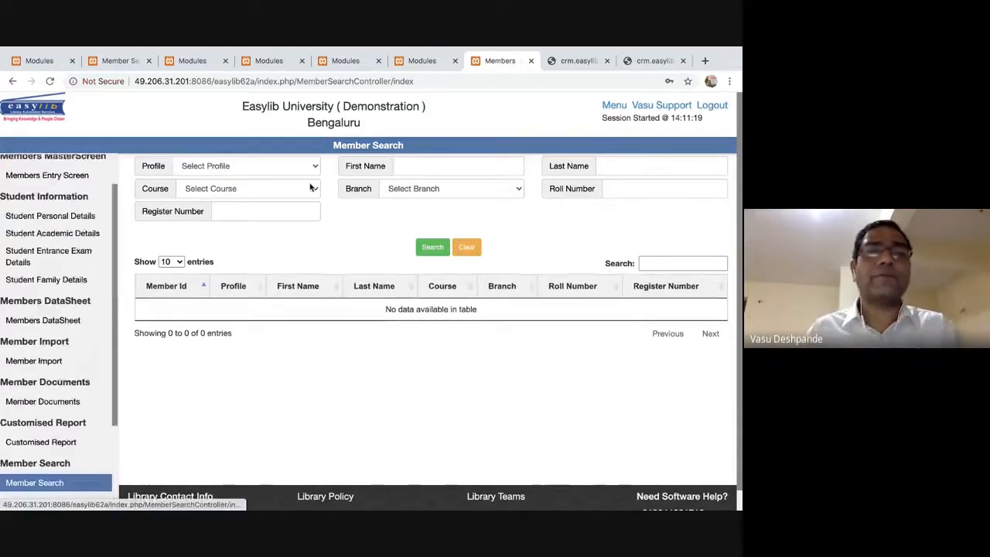
Search members with Profile set to Student and scroll through the results.
{"action": "left_click", "coordinate": [308, 167]}
{"action": "key", "text": "s"}
{"action": "key", "text": "Return"}
{"action": "key", "text": "s"}
{"action": "key", "text": "s"}
{"action": "left_click", "coordinate": [430, 248]}
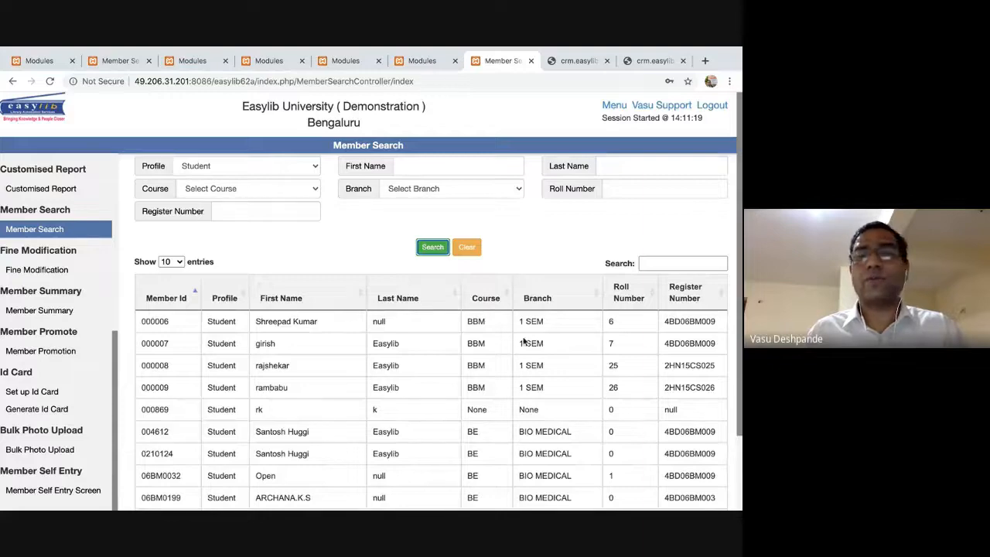
{"action": "scroll", "coordinate": [668, 328], "scroll_direction": "down", "scroll_amount": 3}
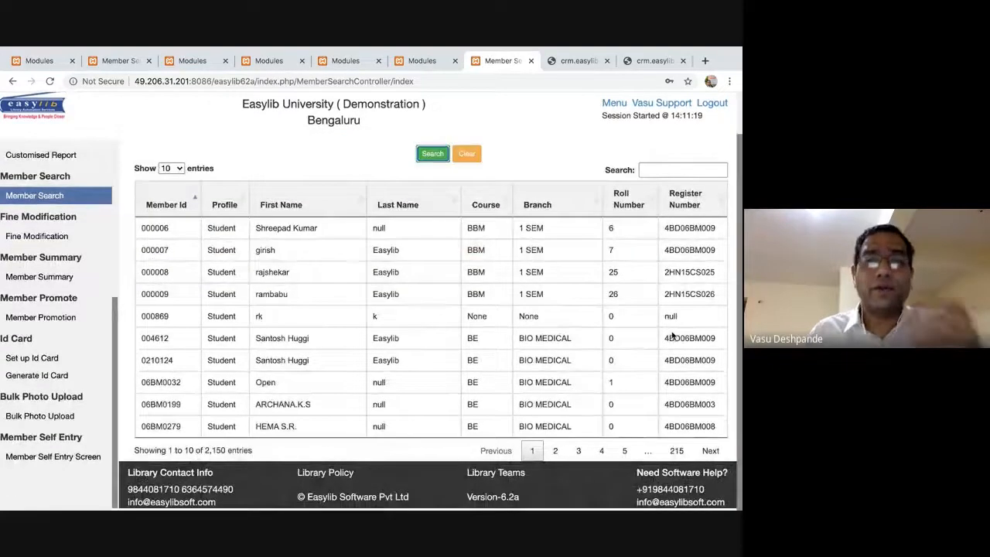
{"action": "scroll", "coordinate": [118, 219], "scroll_direction": "up", "scroll_amount": 3}
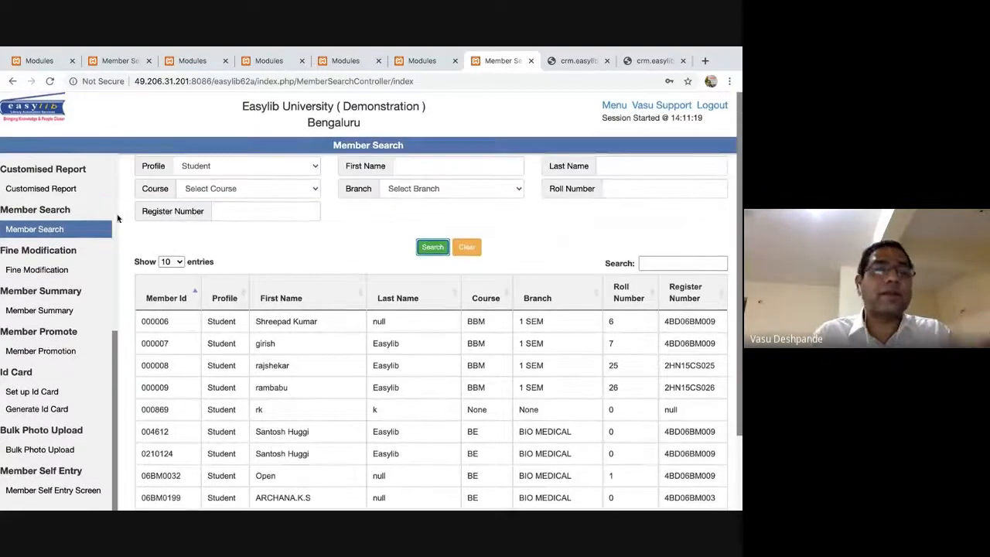
{"action": "scroll", "coordinate": [376, 317], "scroll_direction": "down", "scroll_amount": 1}
{"action": "scroll", "coordinate": [376, 316], "scroll_direction": "up", "scroll_amount": 1}
{"action": "scroll", "coordinate": [377, 316], "scroll_direction": "down", "scroll_amount": 2}
{"action": "scroll", "coordinate": [407, 300], "scroll_direction": "up", "scroll_amount": 2}
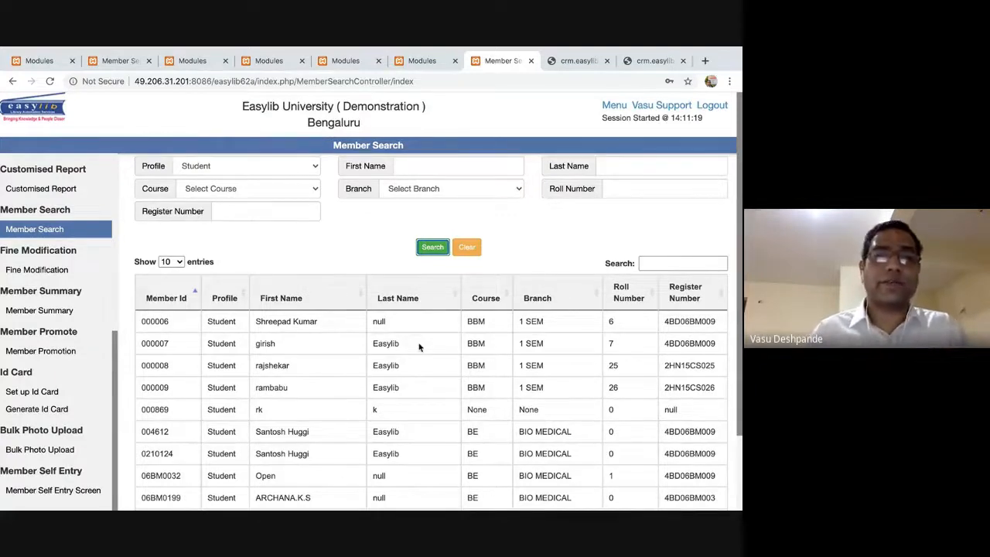
Narrow the Student search to course BBM and branch 1 SEM.
{"action": "left_click", "coordinate": [237, 191]}
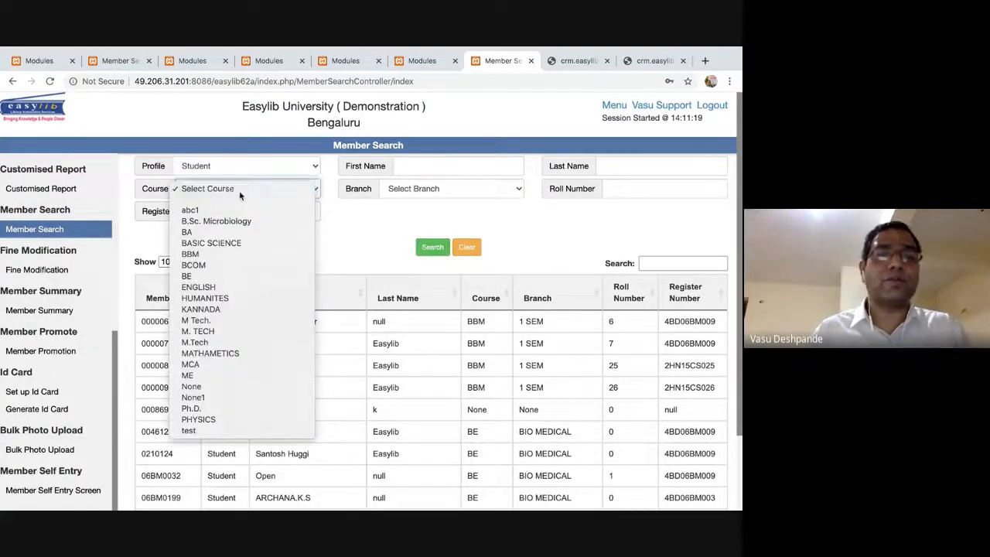
{"action": "left_click", "coordinate": [239, 193]}
{"action": "key", "text": "b"}
{"action": "key", "text": "b"}
{"action": "key", "text": "b"}
{"action": "key", "text": "b"}
{"action": "key", "text": "Tab"}
{"action": "left_click", "coordinate": [439, 250]}
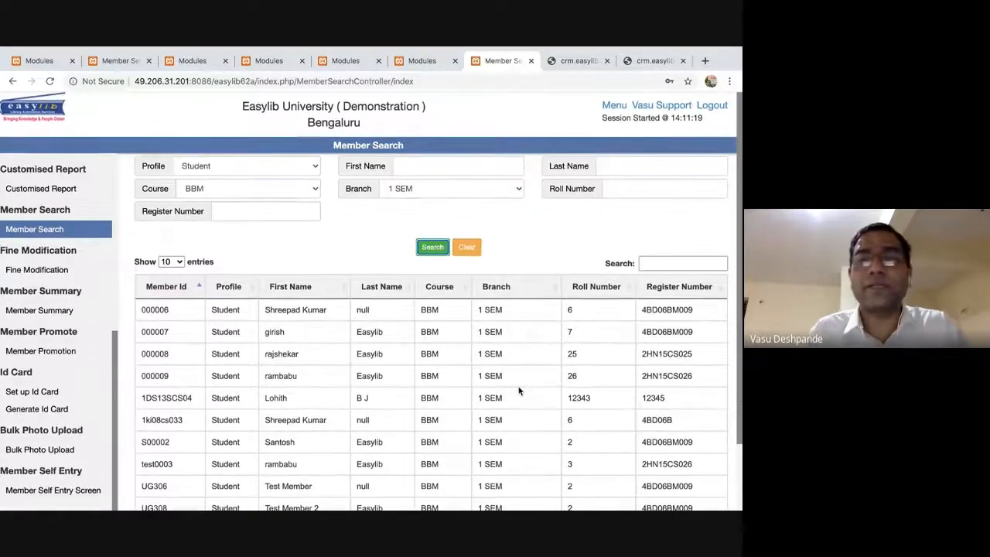
{"action": "left_click", "coordinate": [60, 267]}
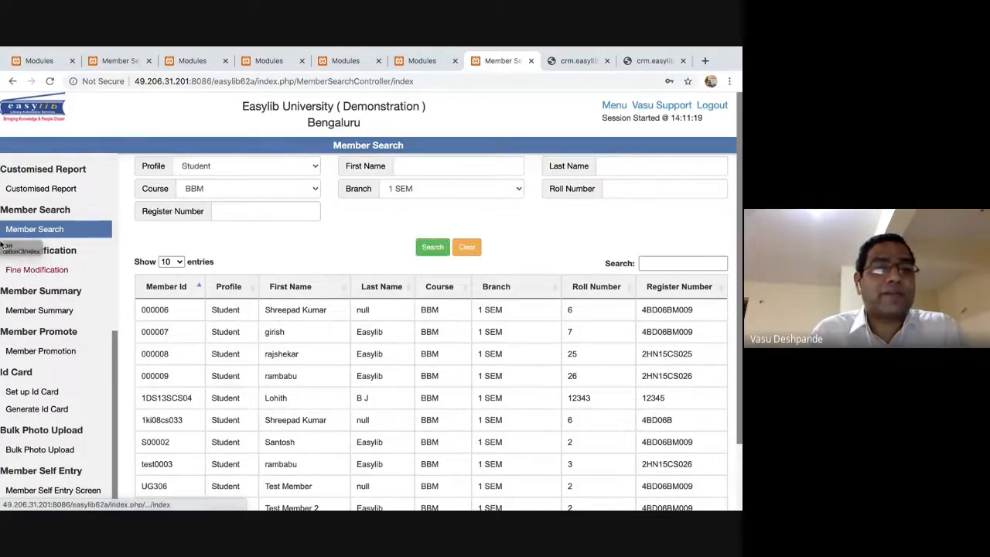
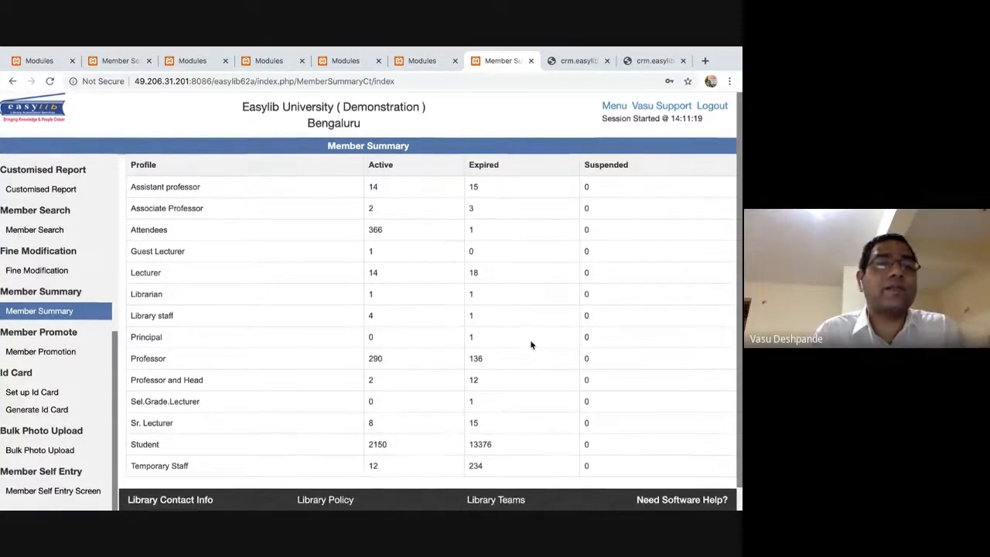
Open the Member Promotion screen from the Member Promote section of the sidebar.
{"action": "left_click", "coordinate": [43, 352]}
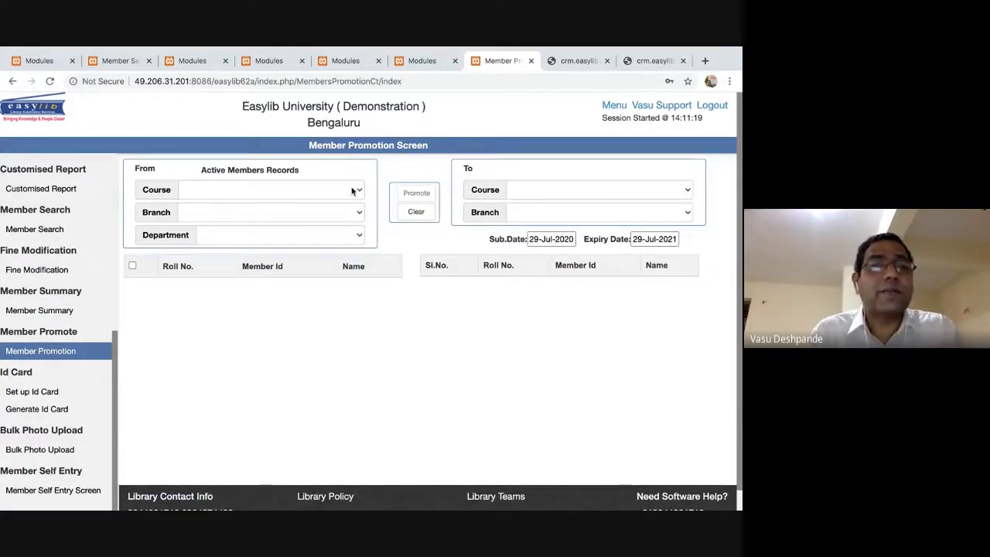
{"action": "left_click", "coordinate": [353, 191]}
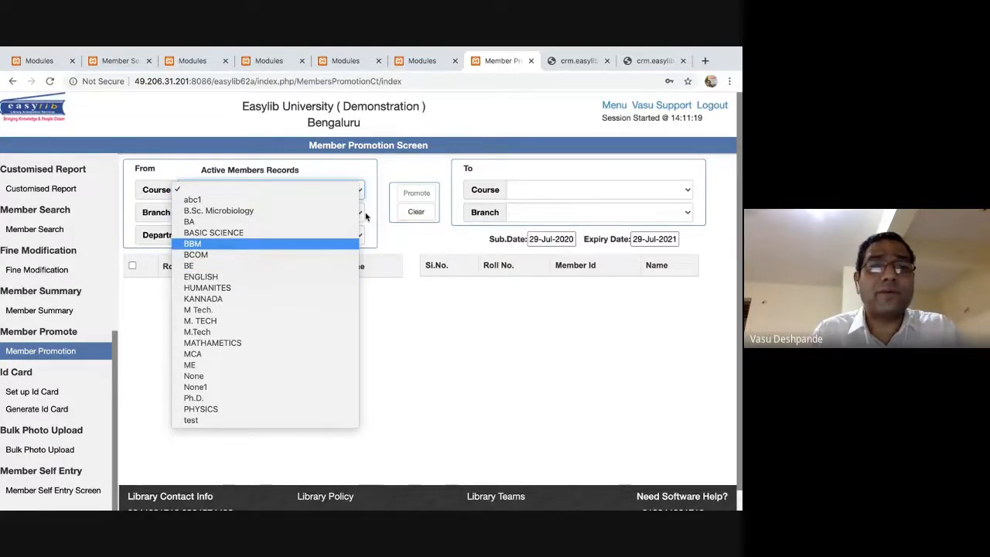
Set the From side to course BBM, branch 1 SEM and scroll through its active members.
{"action": "left_click", "coordinate": [329, 244]}
{"action": "left_click", "coordinate": [359, 213]}
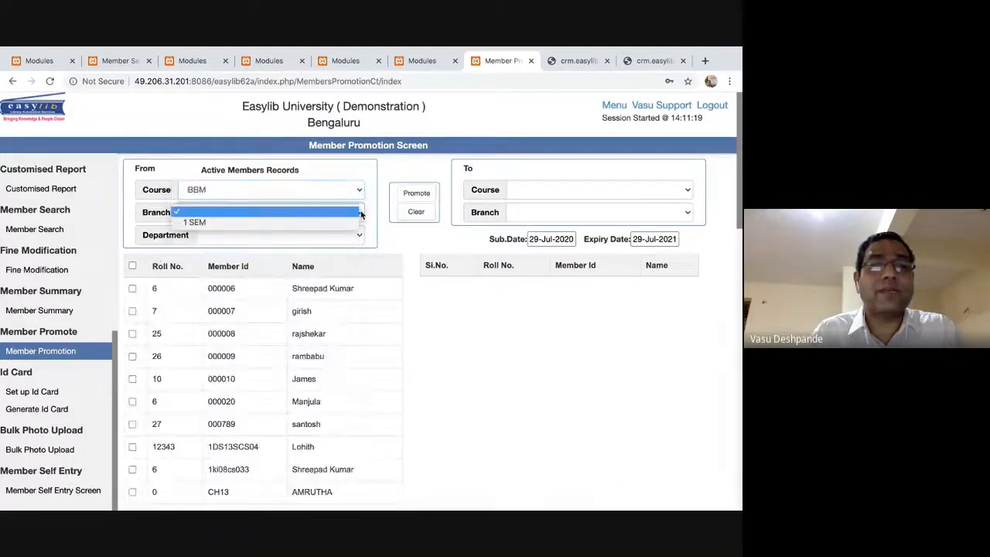
{"action": "left_click", "coordinate": [349, 222]}
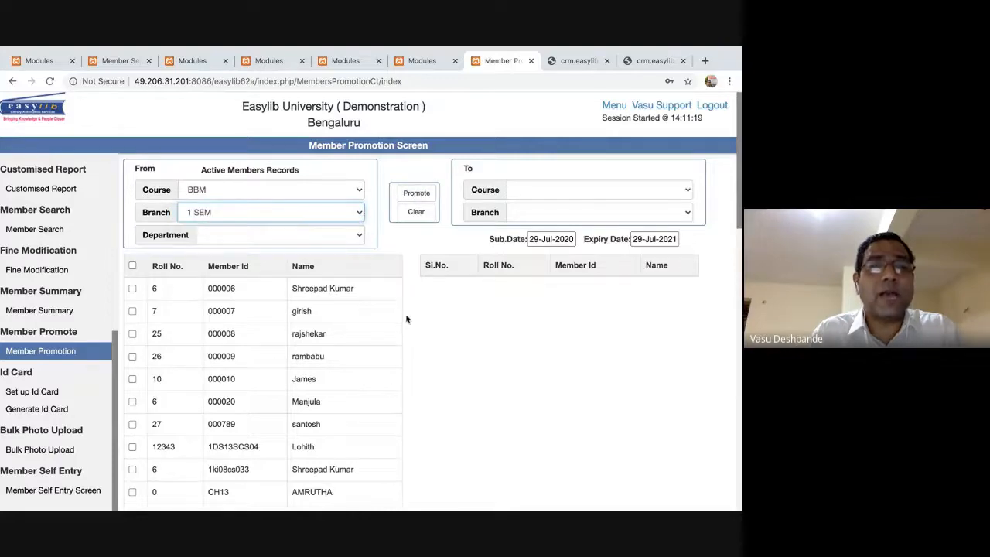
{"action": "scroll", "coordinate": [336, 387], "scroll_direction": "down", "scroll_amount": 10}
{"action": "scroll", "coordinate": [335, 387], "scroll_direction": "up", "scroll_amount": 9}
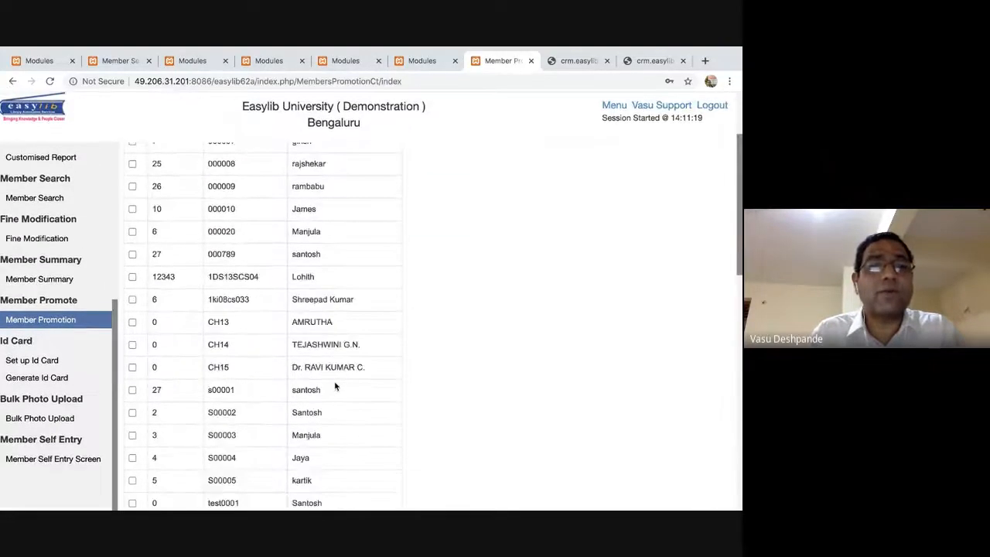
{"action": "scroll", "coordinate": [326, 376], "scroll_direction": "up", "scroll_amount": 5}
{"action": "scroll", "coordinate": [158, 426], "scroll_direction": "down", "scroll_amount": 10}
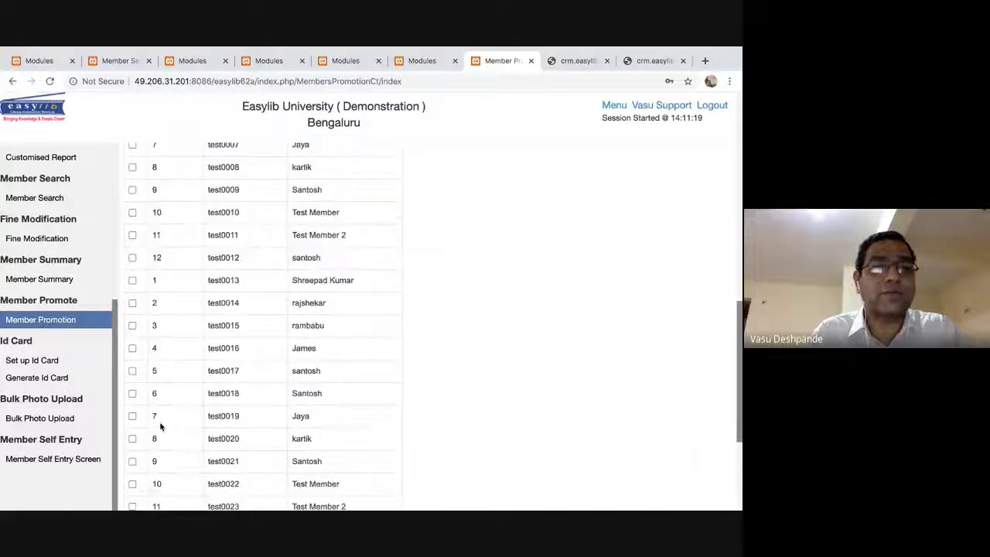
{"action": "scroll", "coordinate": [161, 425], "scroll_direction": "down", "scroll_amount": 3}
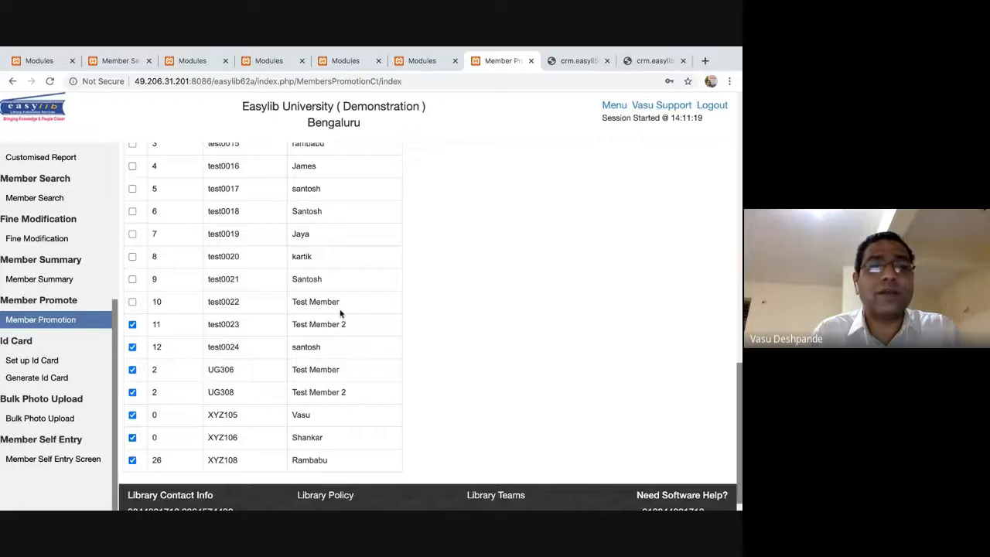
{"action": "scroll", "coordinate": [340, 313], "scroll_direction": "up", "scroll_amount": 10}
{"action": "left_click", "coordinate": [574, 190]}
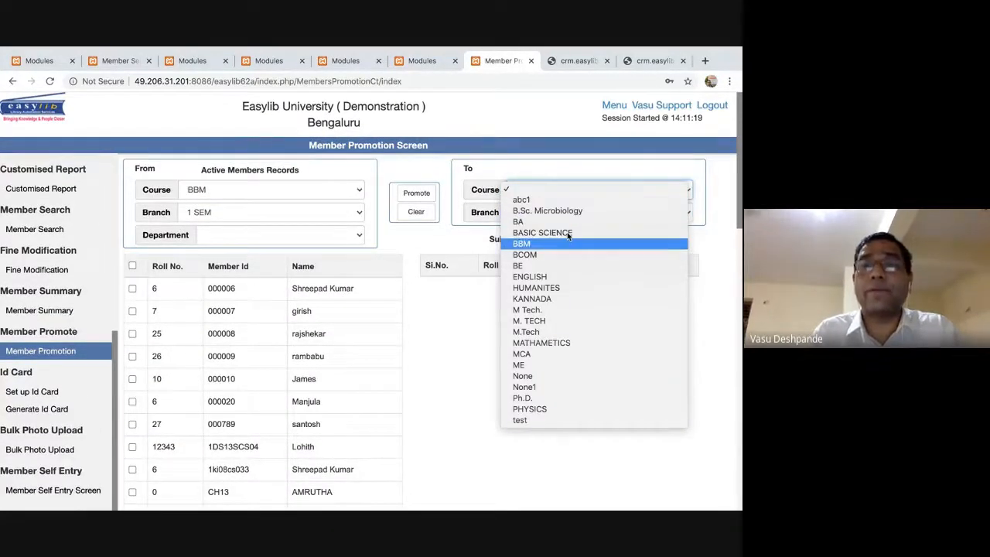
Set the To side to course M. TECH, branch MACHINE DESIGN.
{"action": "left_click", "coordinate": [568, 241]}
{"action": "left_click", "coordinate": [568, 218]}
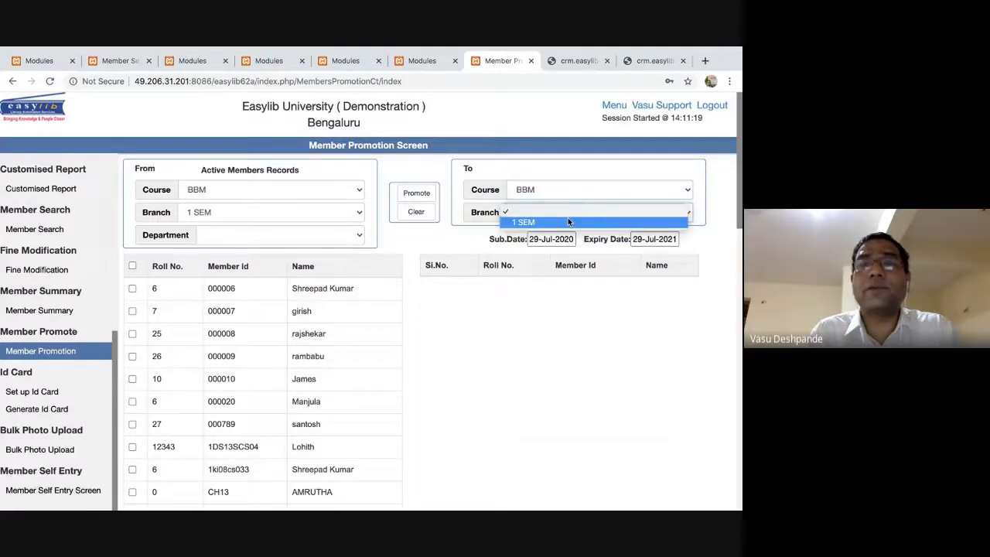
{"action": "left_click", "coordinate": [565, 198]}
{"action": "left_click", "coordinate": [563, 197]}
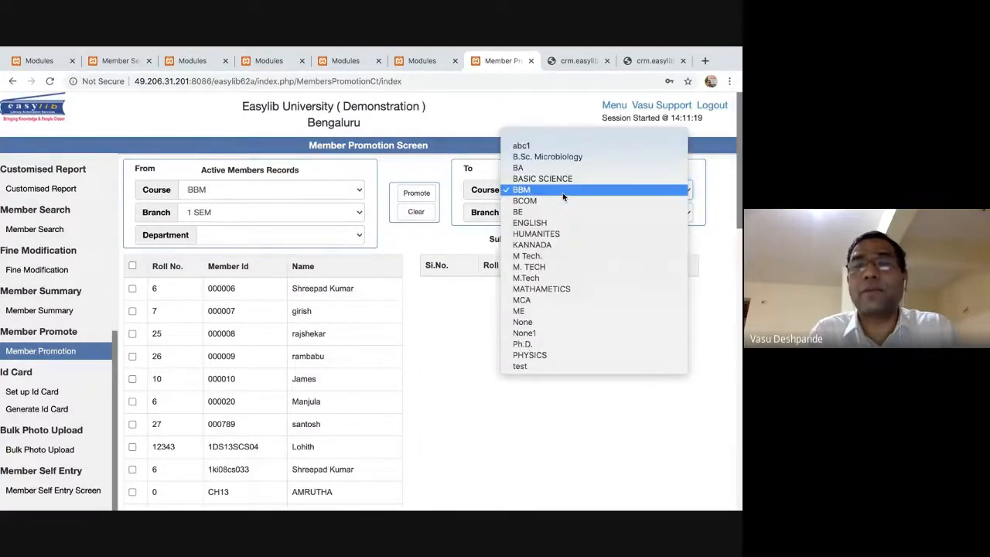
{"action": "key", "text": "m"}
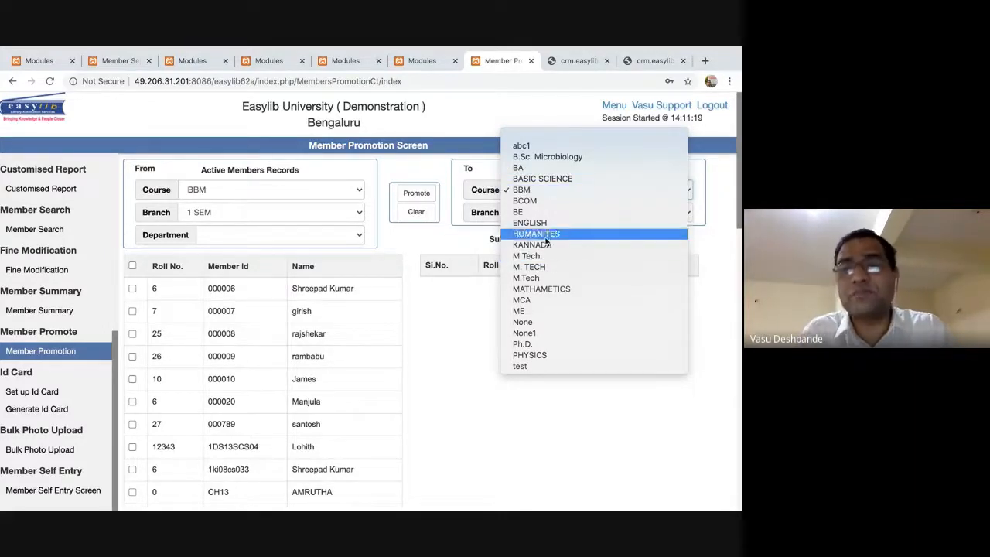
{"action": "left_click", "coordinate": [551, 266]}
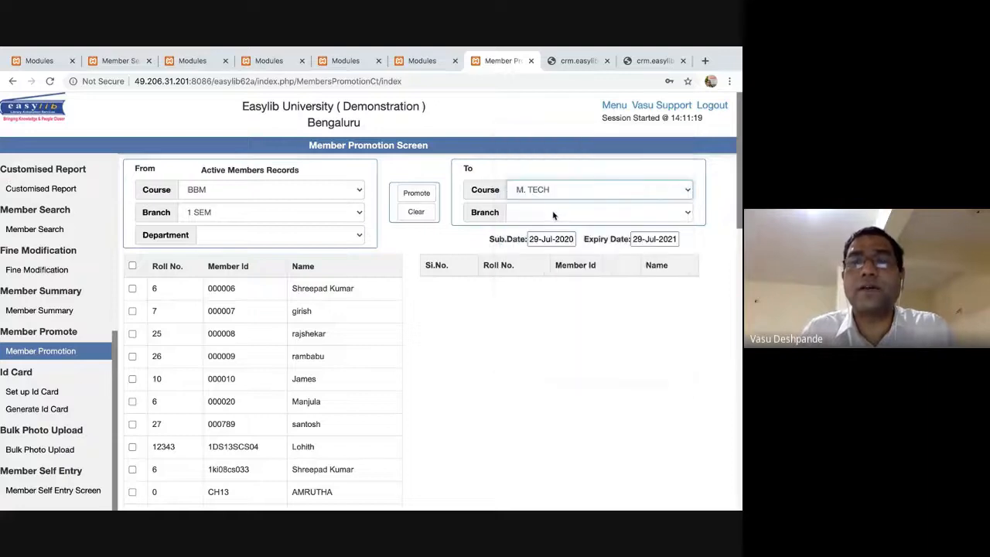
{"action": "left_click", "coordinate": [553, 211]}
{"action": "left_click", "coordinate": [553, 223]}
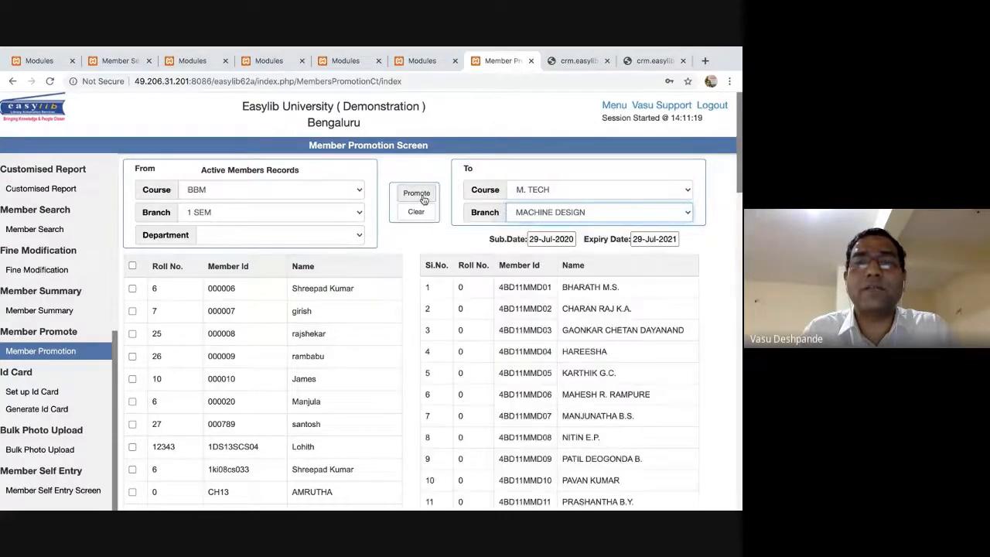
Promote the selected members and scroll the 77-entry destination list to check it.
{"action": "left_click", "coordinate": [416, 193]}
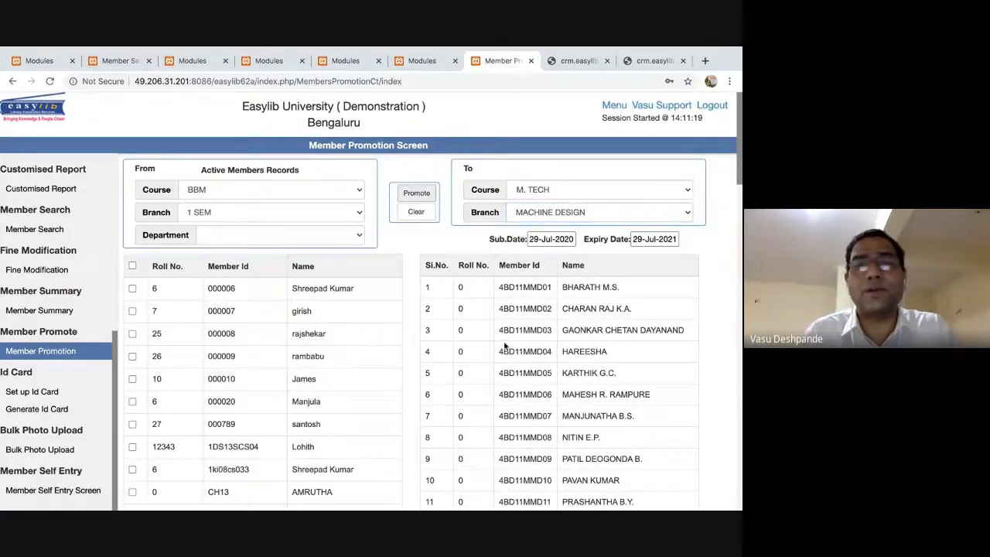
{"action": "scroll", "coordinate": [505, 346], "scroll_direction": "down", "scroll_amount": 20}
{"action": "scroll", "coordinate": [504, 346], "scroll_direction": "up", "scroll_amount": 10}
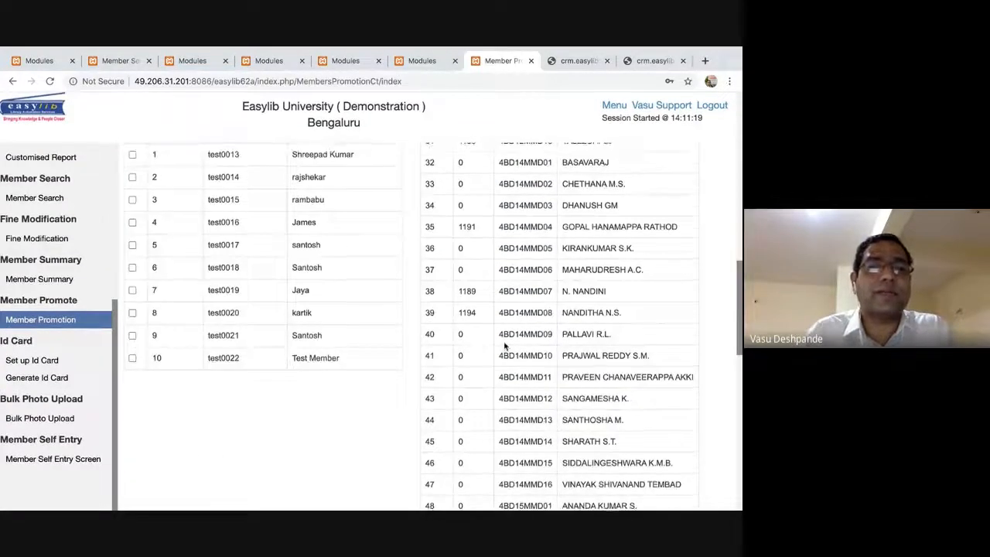
{"action": "scroll", "coordinate": [504, 346], "scroll_direction": "up", "scroll_amount": 5}
{"action": "scroll", "coordinate": [505, 346], "scroll_direction": "down", "scroll_amount": 4}
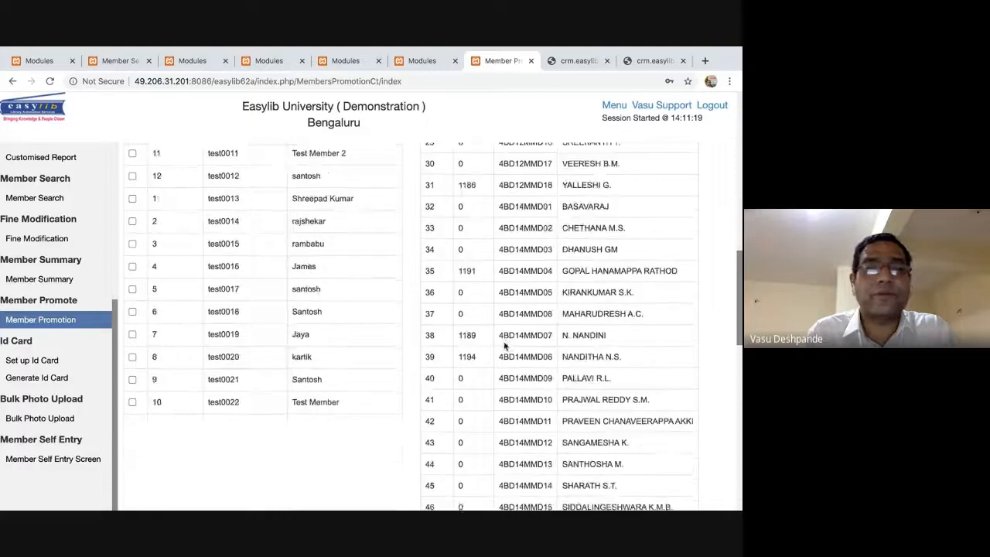
{"action": "scroll", "coordinate": [504, 346], "scroll_direction": "down", "scroll_amount": 1}
{"action": "scroll", "coordinate": [336, 304], "scroll_direction": "up", "scroll_amount": 4}
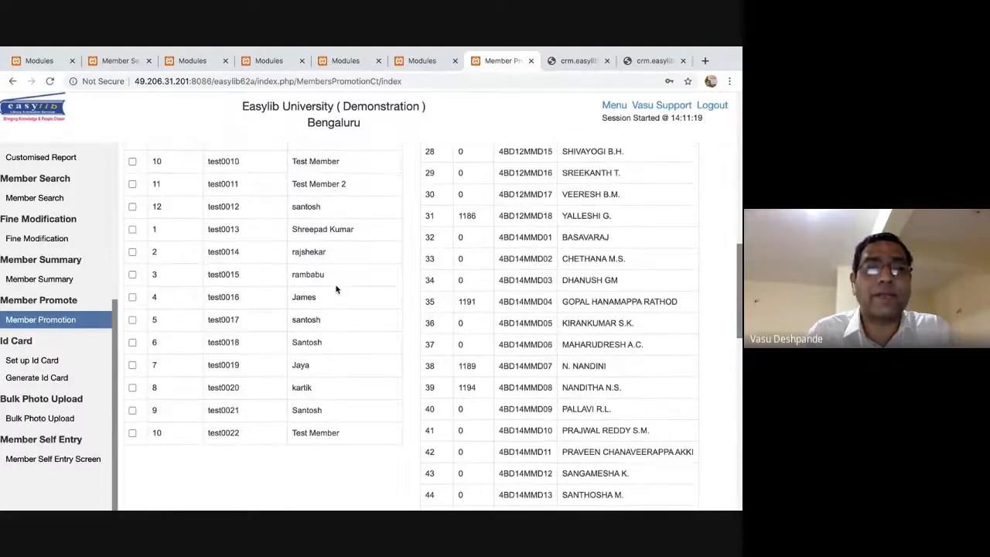
{"action": "scroll", "coordinate": [240, 260], "scroll_direction": "down", "scroll_amount": 10}
{"action": "scroll", "coordinate": [240, 261], "scroll_direction": "down", "scroll_amount": 3}
{"action": "scroll", "coordinate": [239, 261], "scroll_direction": "up", "scroll_amount": 20}
{"action": "scroll", "coordinate": [475, 335], "scroll_direction": "down", "scroll_amount": 8}
{"action": "scroll", "coordinate": [475, 334], "scroll_direction": "down", "scroll_amount": 8}
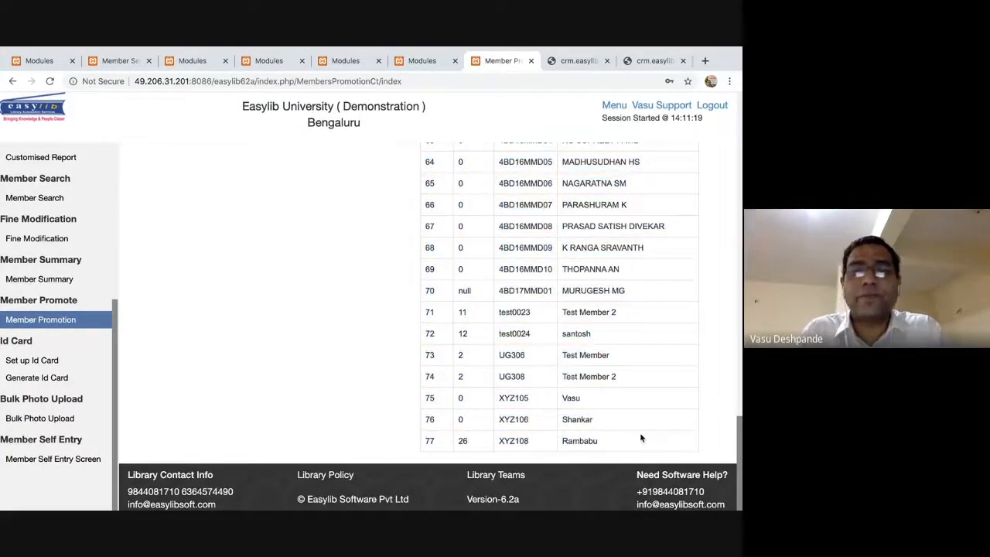
{"action": "scroll", "coordinate": [640, 438], "scroll_direction": "up", "scroll_amount": 15}
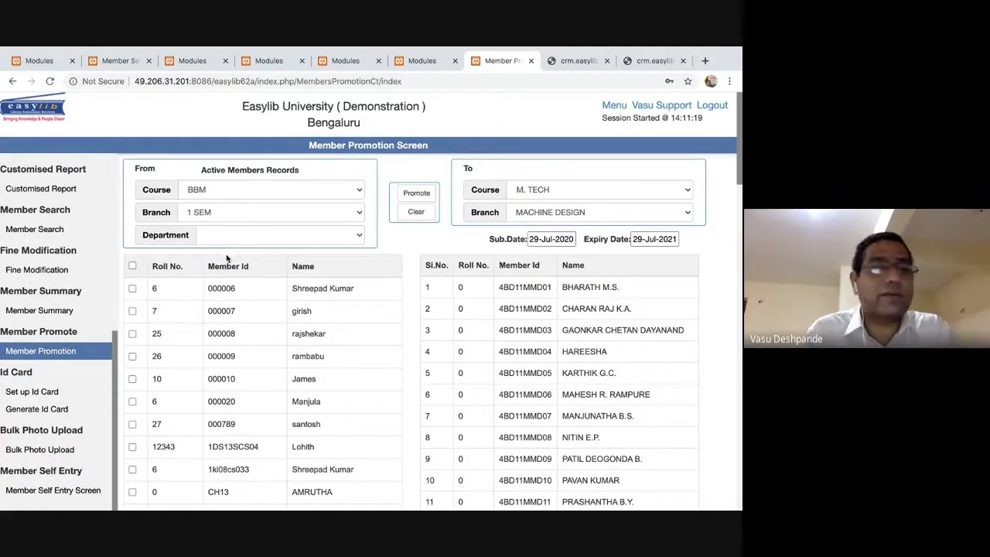
Open Generate Id Card and pick the Vertical_ID_Format_001-For_Student format.
{"action": "left_click", "coordinate": [35, 392]}
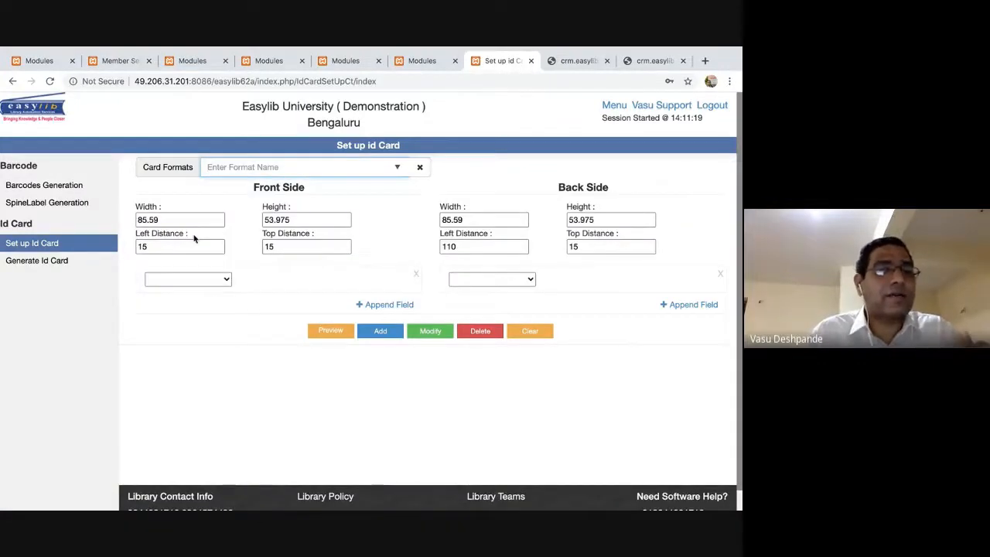
{"action": "left_click", "coordinate": [72, 261]}
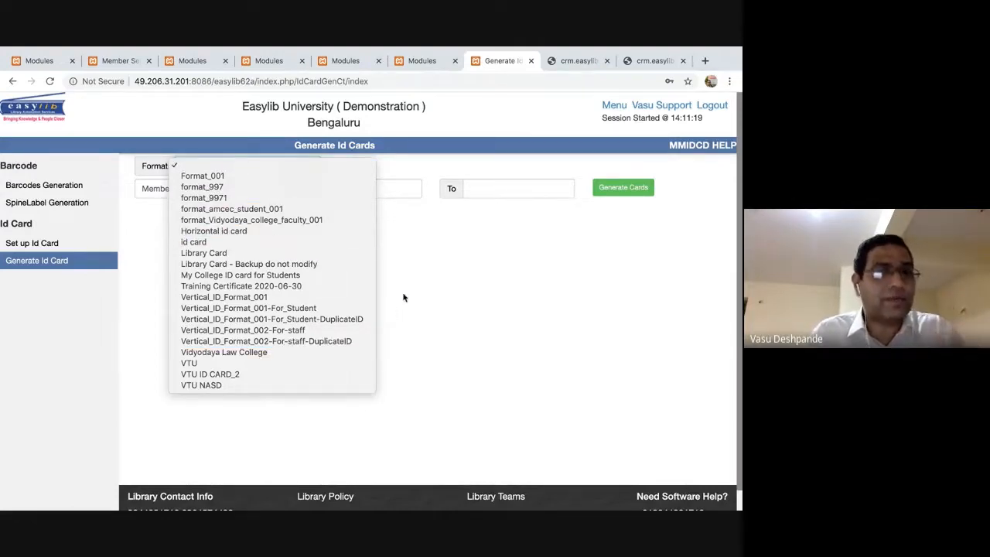
{"action": "left_click", "coordinate": [300, 308]}
{"action": "left_click", "coordinate": [316, 165]}
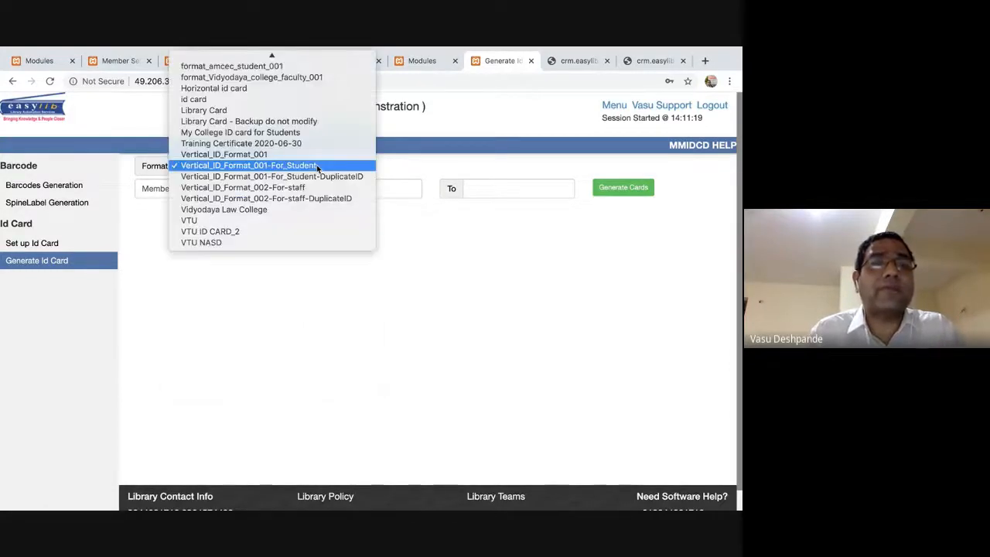
{"action": "left_click", "coordinate": [317, 165]}
Enter member range 000001 to 000006 and generate the ID cards.
{"action": "left_click", "coordinate": [376, 189]}
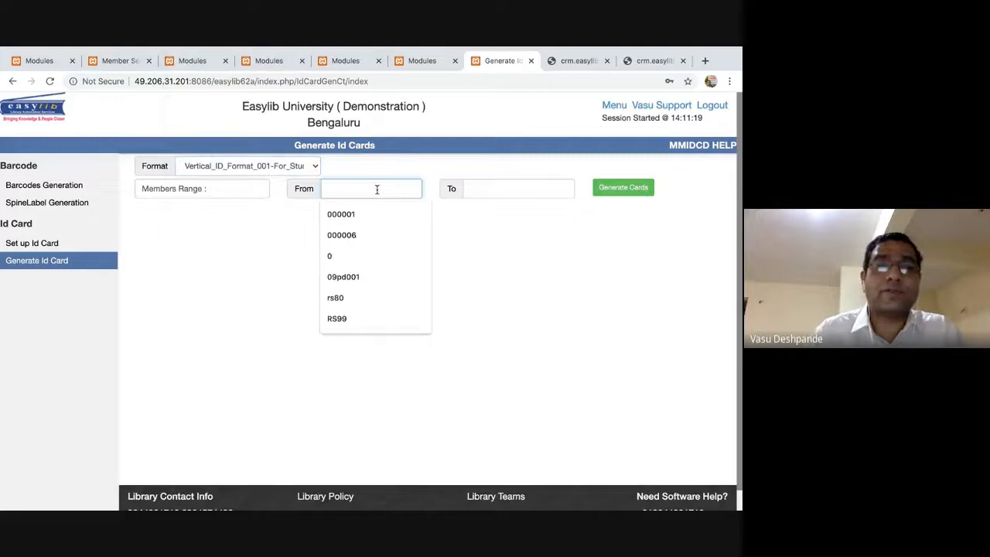
{"action": "type", "text": "000001"}
{"action": "key", "text": "Tab"}
{"action": "type", "text": "000006"}
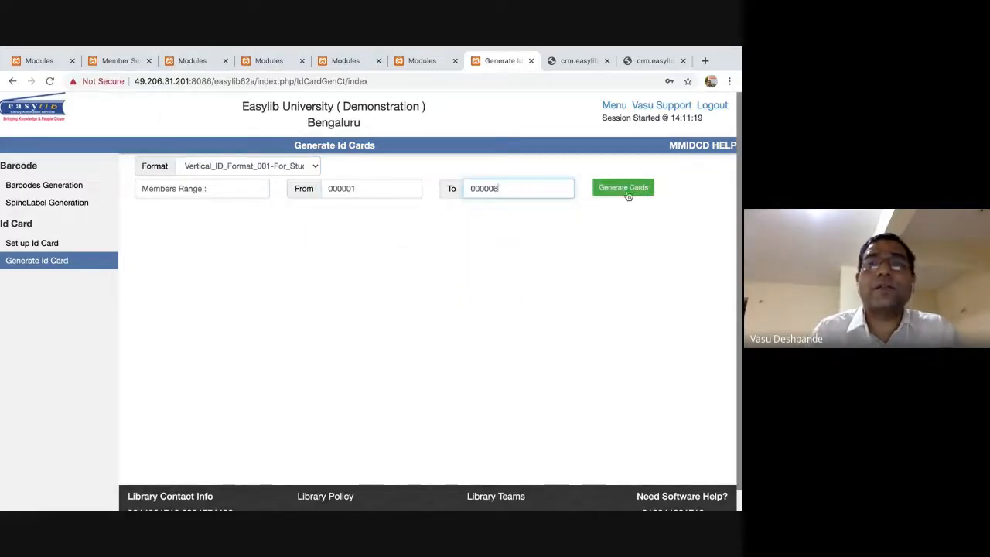
{"action": "left_click", "coordinate": [626, 190]}
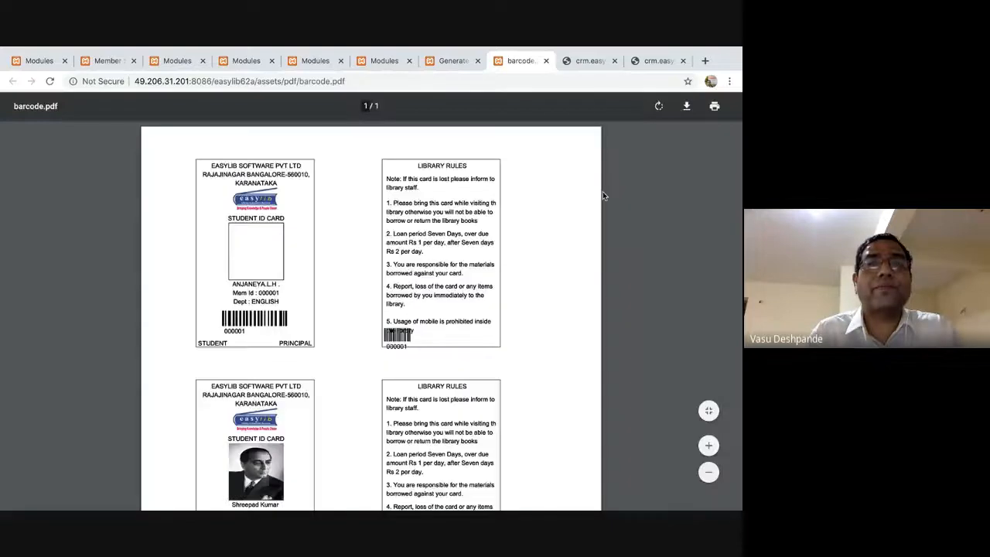
Scroll through the generated card PDF, then return to the ID card setup page.
{"action": "scroll", "coordinate": [276, 245], "scroll_direction": "down", "scroll_amount": 3}
{"action": "scroll", "coordinate": [230, 285], "scroll_direction": "up", "scroll_amount": 1}
{"action": "scroll", "coordinate": [243, 251], "scroll_direction": "up", "scroll_amount": 1}
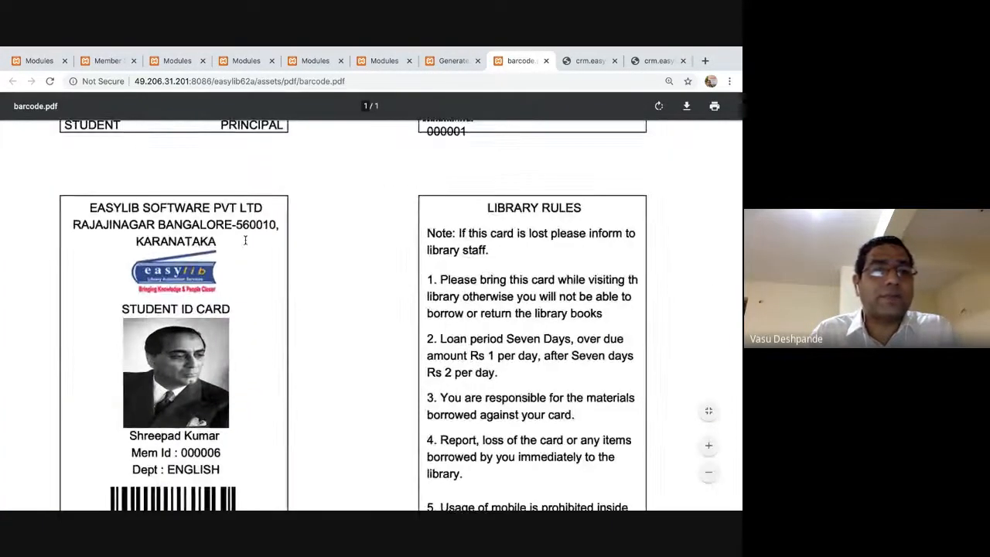
{"action": "scroll", "coordinate": [243, 251], "scroll_direction": "down", "scroll_amount": 2}
{"action": "scroll", "coordinate": [437, 208], "scroll_direction": "up", "scroll_amount": 1}
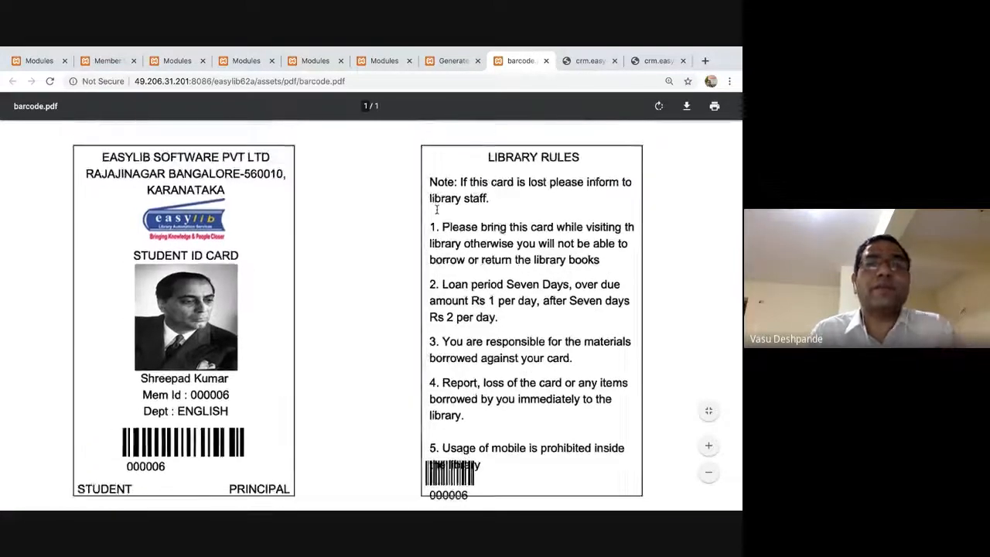
{"action": "scroll", "coordinate": [437, 207], "scroll_direction": "down", "scroll_amount": 2}
{"action": "left_click", "coordinate": [452, 61]}
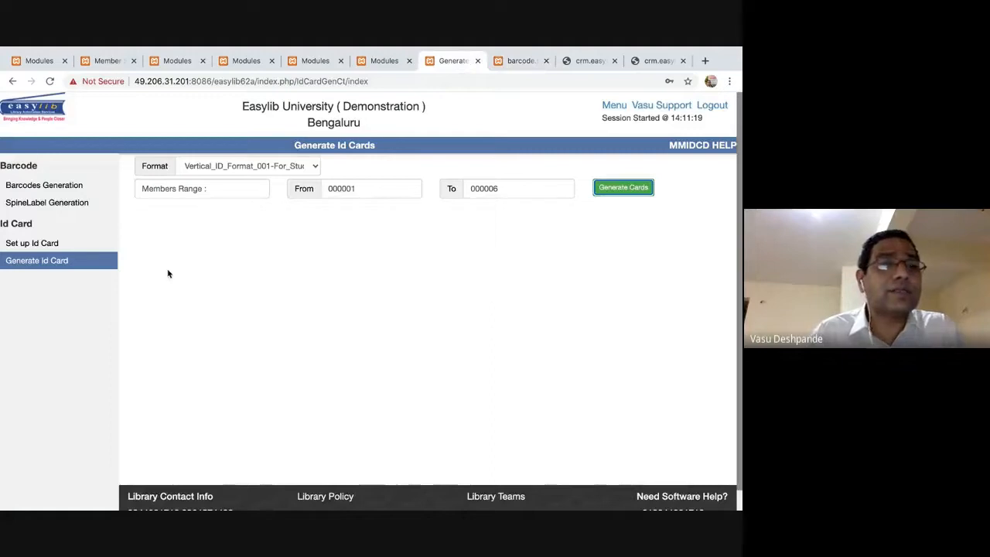
{"action": "left_click", "coordinate": [45, 243]}
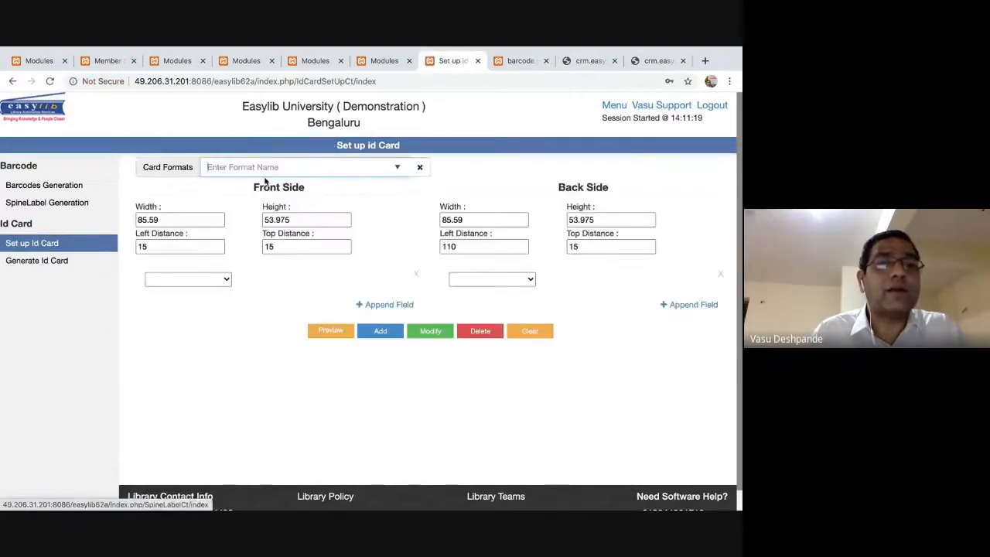
Load the Vertical_ID_Format_001-For_Student card format and review its layout.
{"action": "left_click", "coordinate": [319, 167]}
{"action": "type", "text": "stu"}
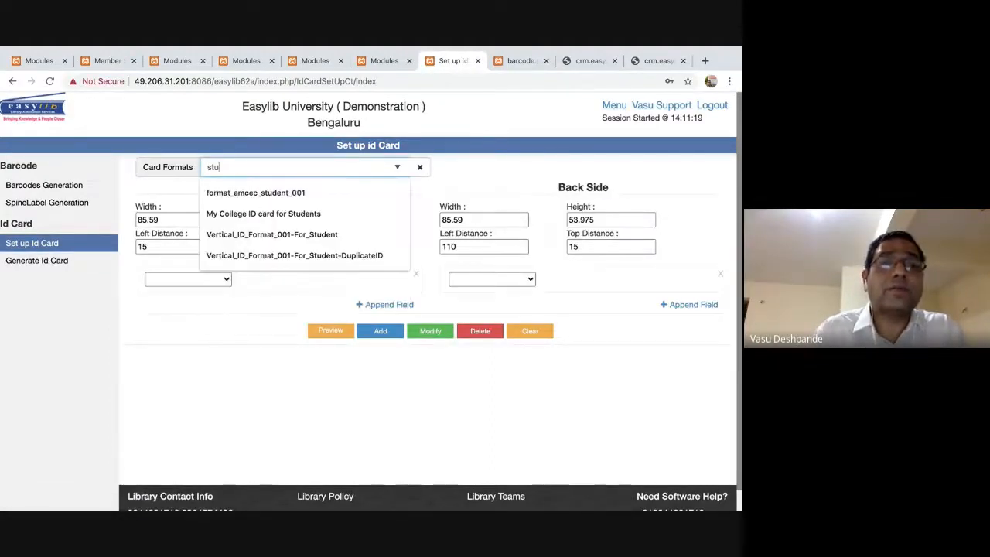
{"action": "left_click", "coordinate": [295, 234]}
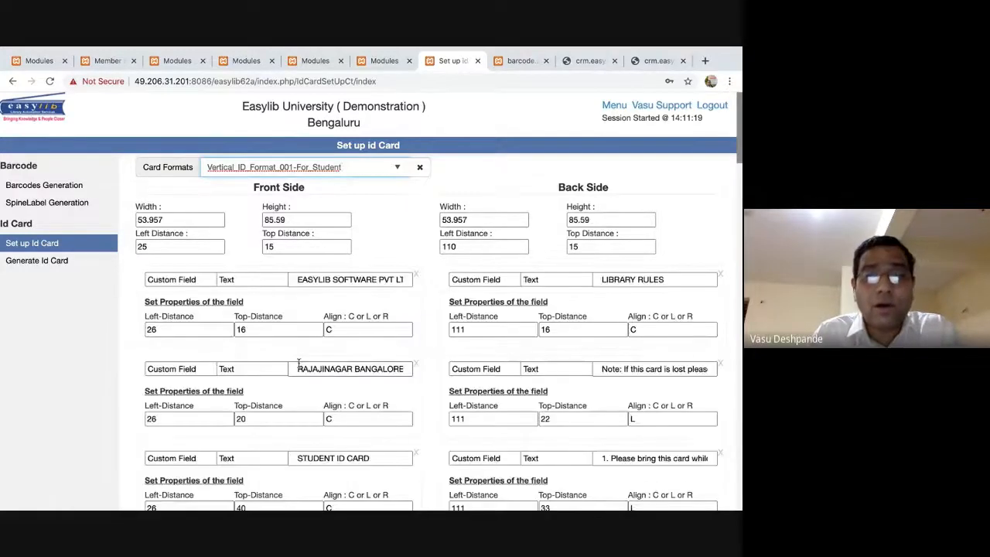
{"action": "scroll", "coordinate": [297, 362], "scroll_direction": "down", "scroll_amount": 15}
{"action": "scroll", "coordinate": [298, 363], "scroll_direction": "down", "scroll_amount": 10}
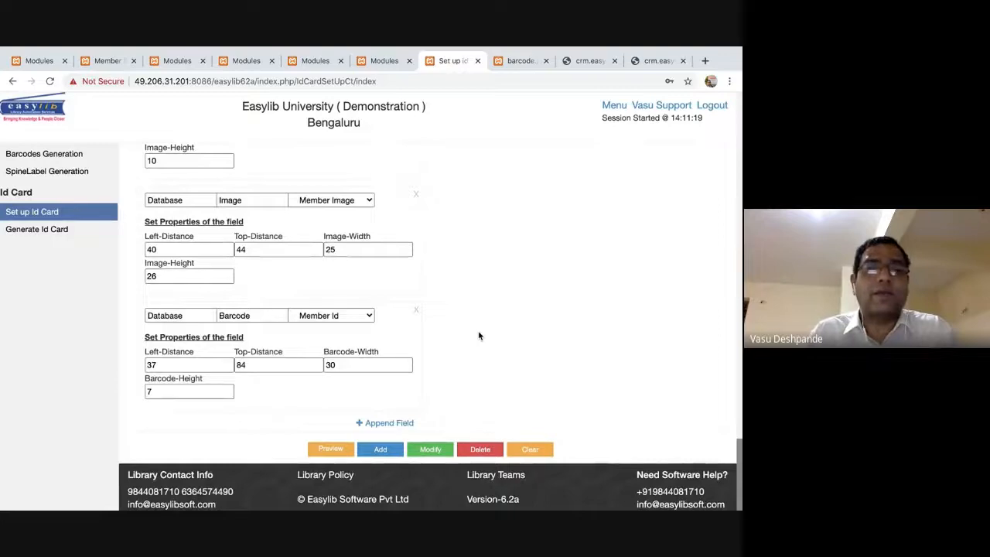
{"action": "scroll", "coordinate": [478, 335], "scroll_direction": "up", "scroll_amount": 10}
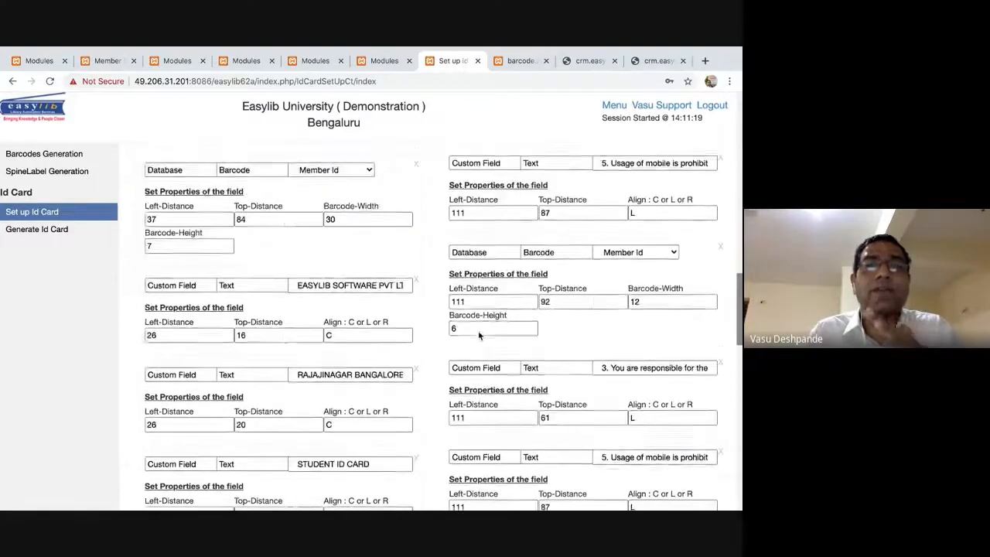
{"action": "scroll", "coordinate": [478, 331], "scroll_direction": "up", "scroll_amount": 10}
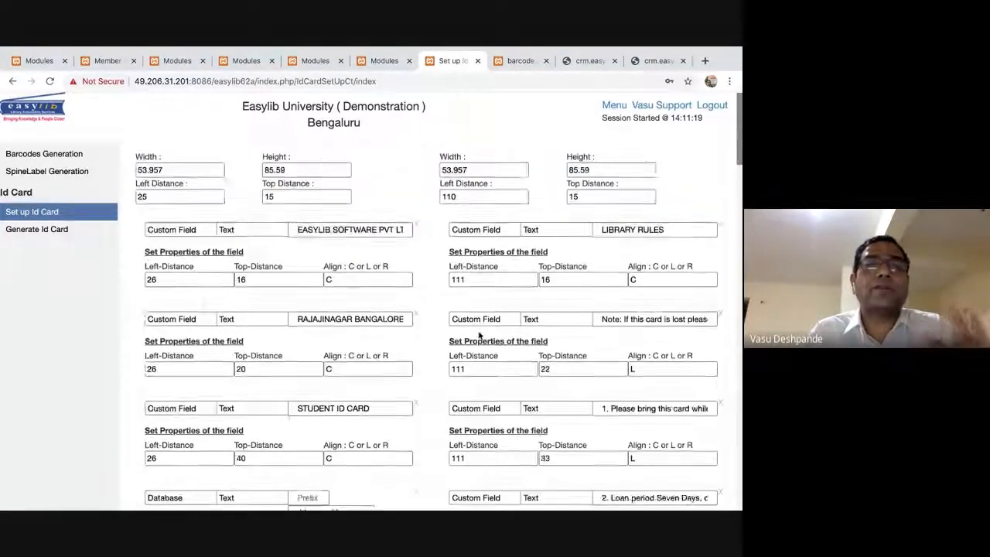
Rename it Vertical_ID_Format_001-For_Student2 and add it as a new format.
{"action": "left_click", "coordinate": [352, 167]}
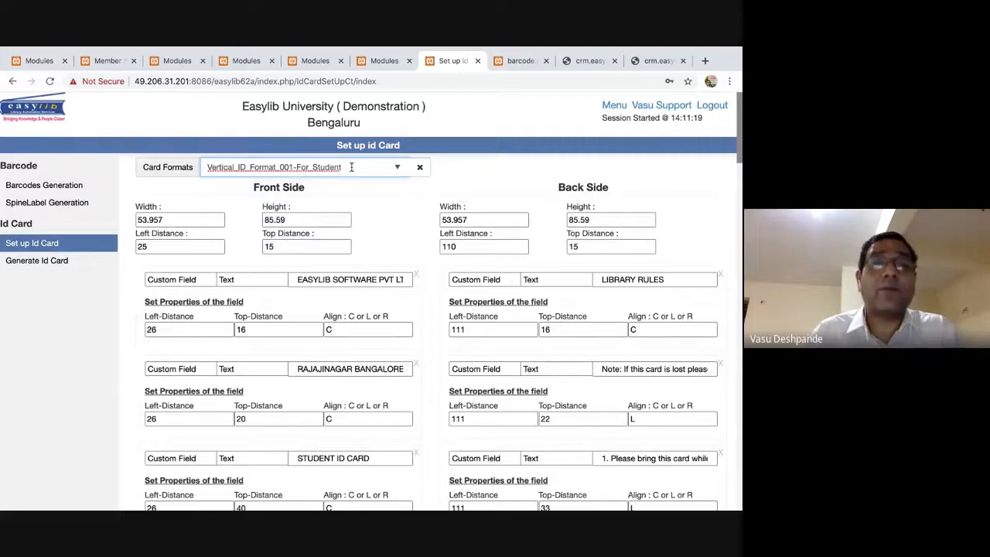
{"action": "type", "text": "2"}
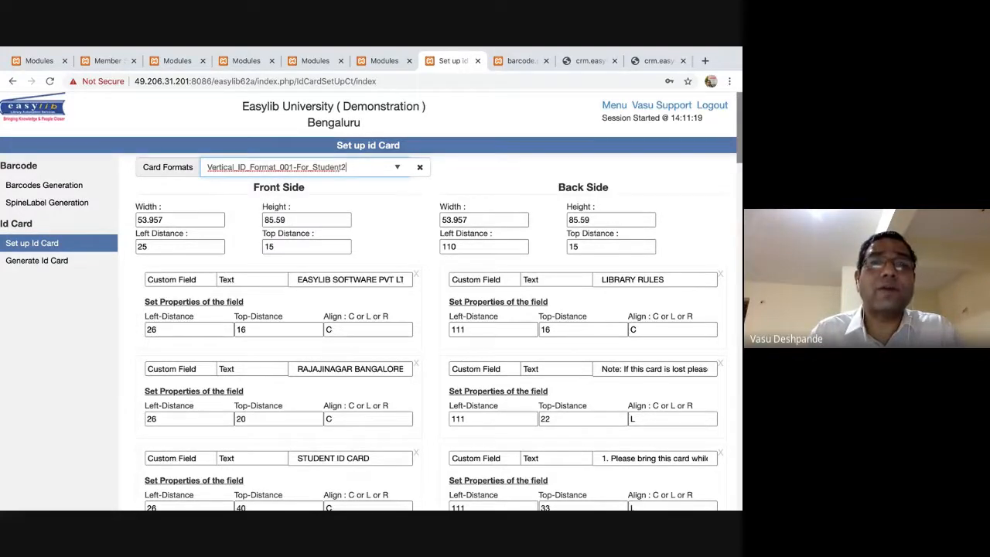
{"action": "scroll", "coordinate": [369, 309], "scroll_direction": "down", "scroll_amount": 1}
{"action": "scroll", "coordinate": [369, 309], "scroll_direction": "up", "scroll_amount": 1}
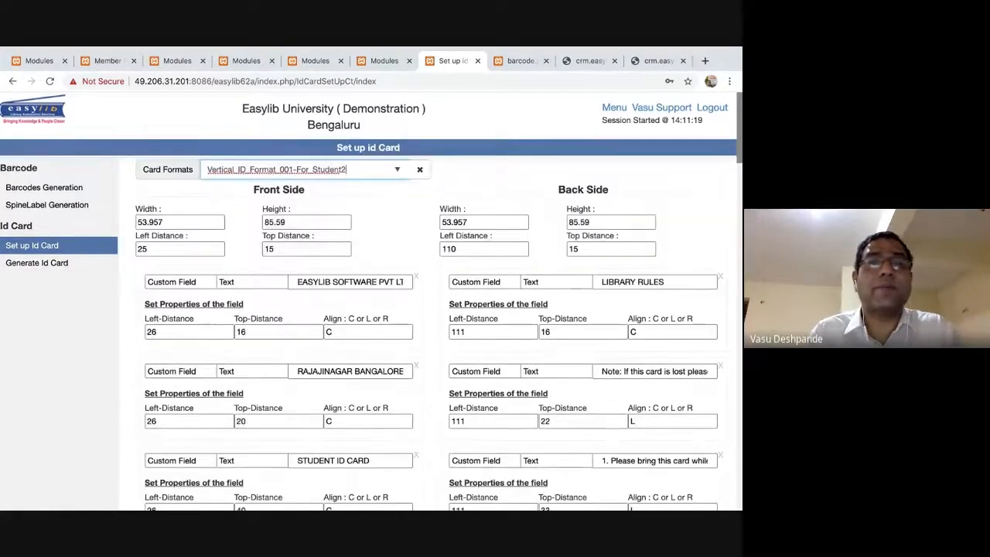
{"action": "scroll", "coordinate": [350, 424], "scroll_direction": "down", "scroll_amount": 20}
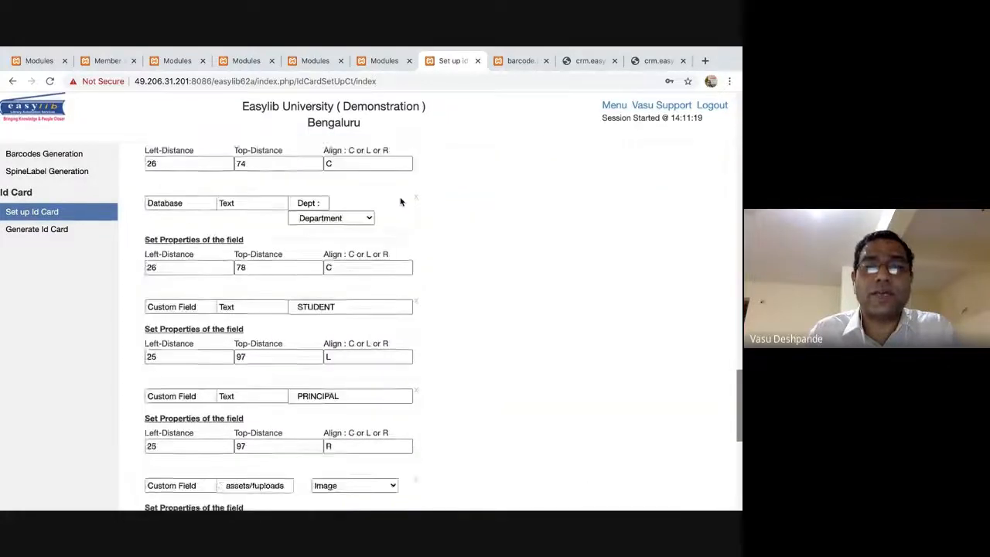
{"action": "left_click", "coordinate": [380, 448]}
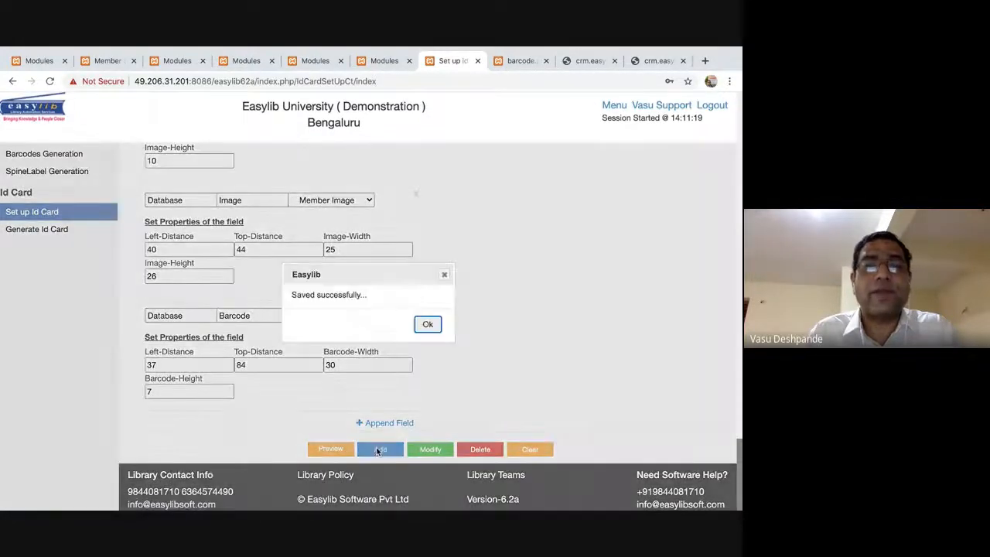
{"action": "left_click", "coordinate": [428, 324]}
{"action": "scroll", "coordinate": [436, 332], "scroll_direction": "up", "scroll_amount": 20}
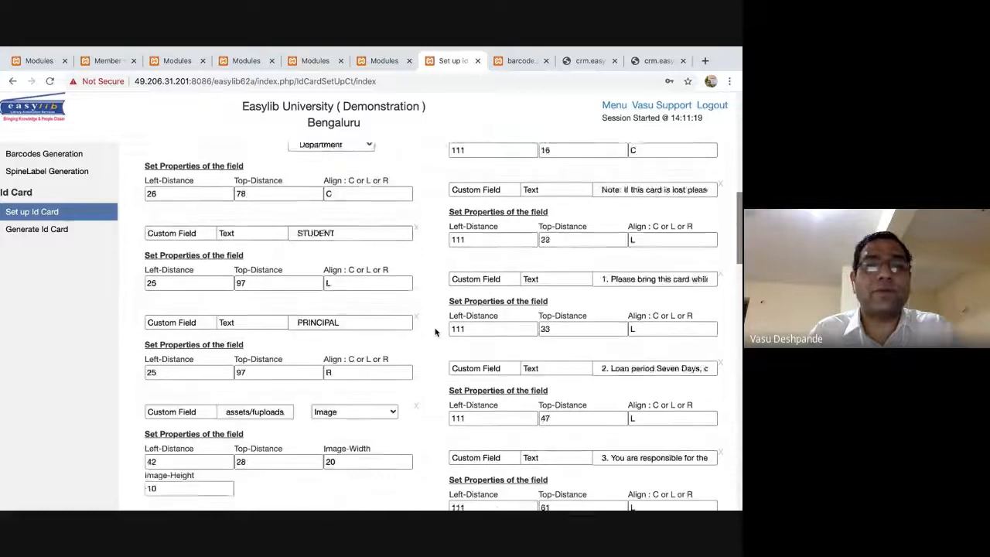
Replace the front-side heading text with 'Our College Bengaluru'.
{"action": "left_click", "coordinate": [334, 279]}
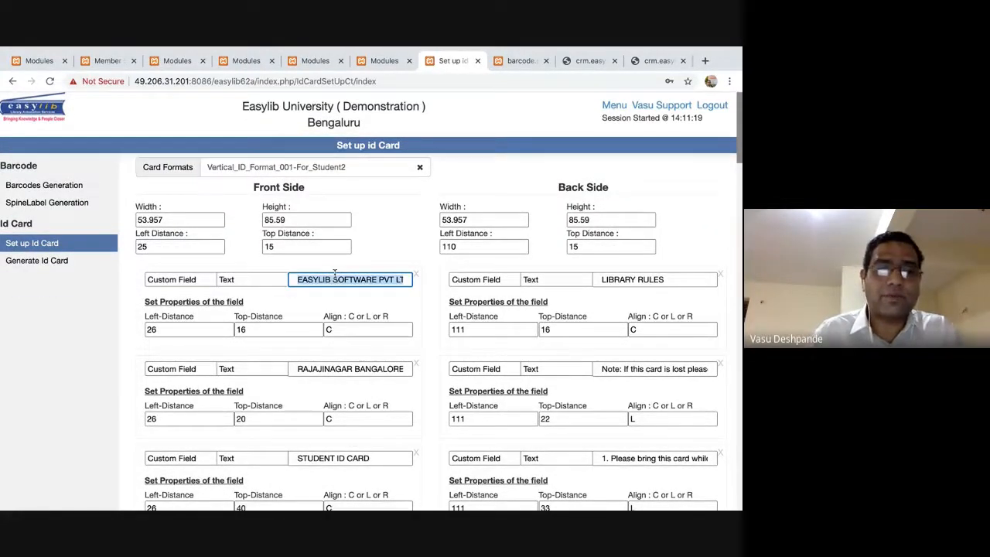
{"action": "type", "text": "Our College Bengaluru"}
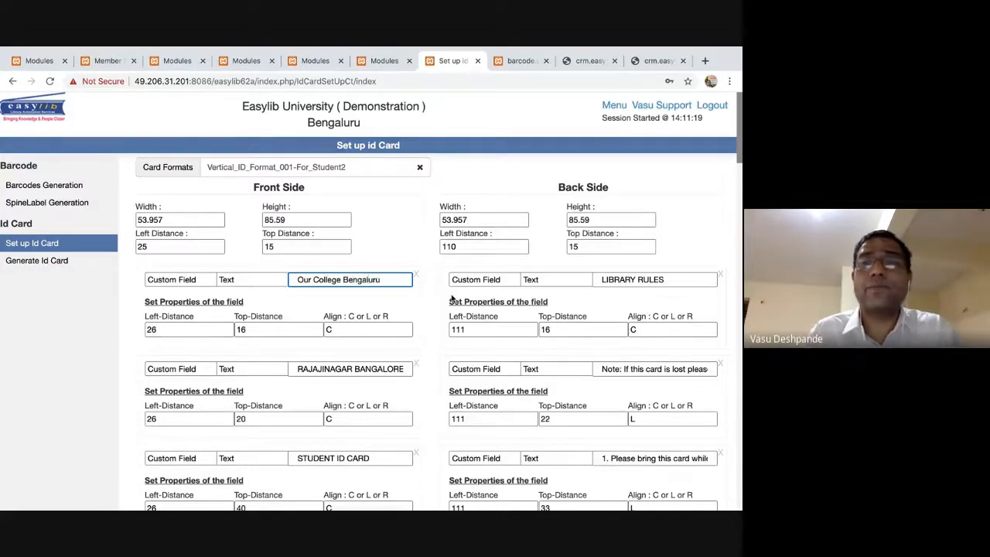
{"action": "key", "text": "Tab"}
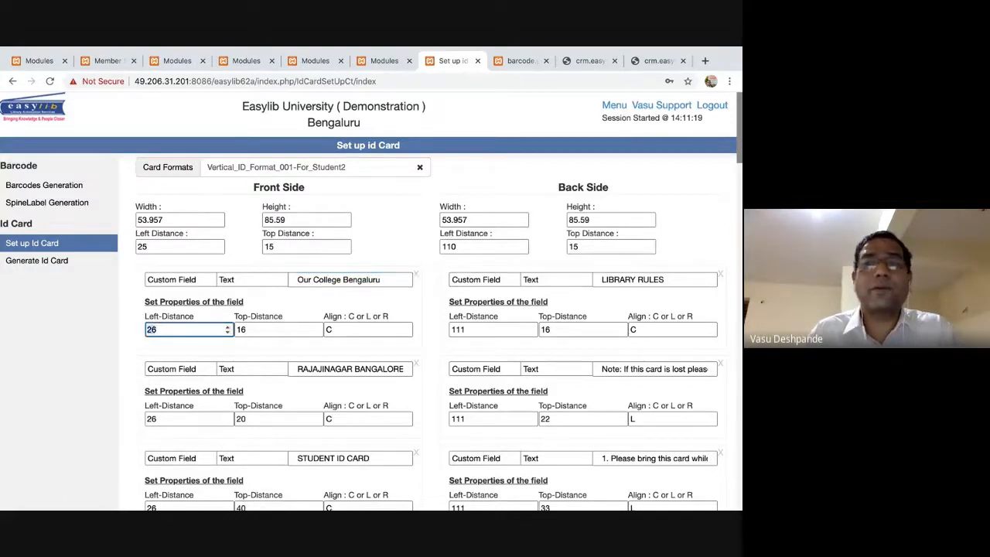
{"action": "scroll", "coordinate": [454, 300], "scroll_direction": "down", "scroll_amount": 5}
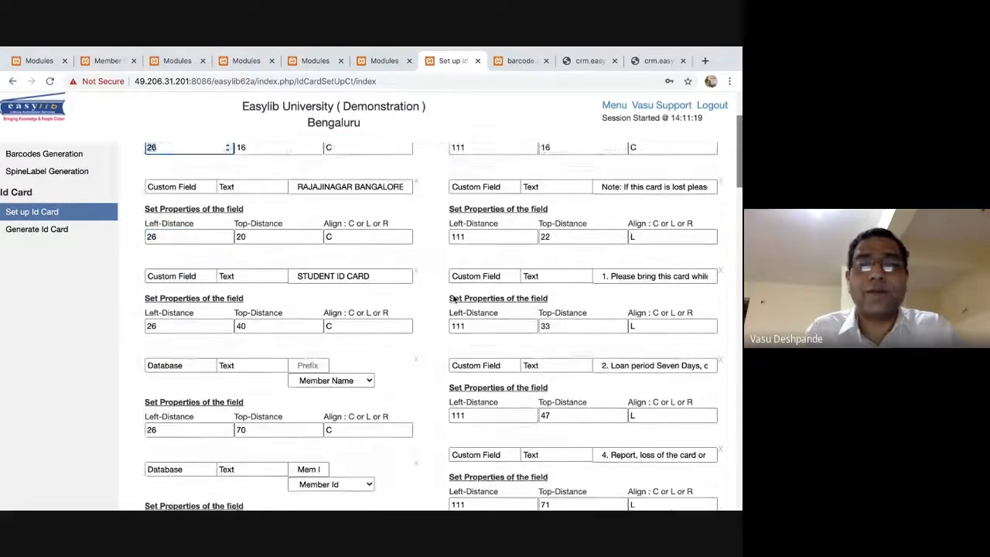
{"action": "scroll", "coordinate": [454, 300], "scroll_direction": "down", "scroll_amount": 4}
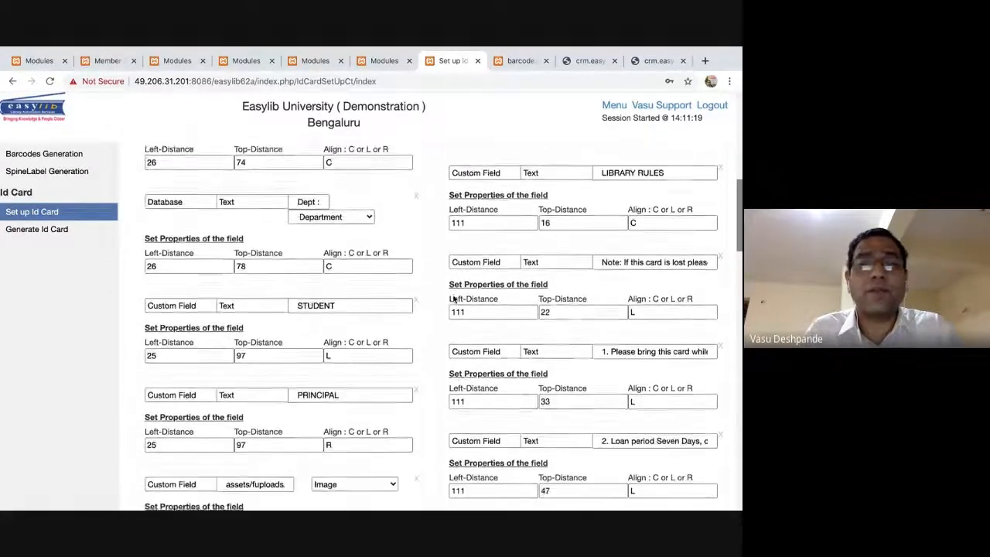
{"action": "left_click", "coordinate": [345, 291]}
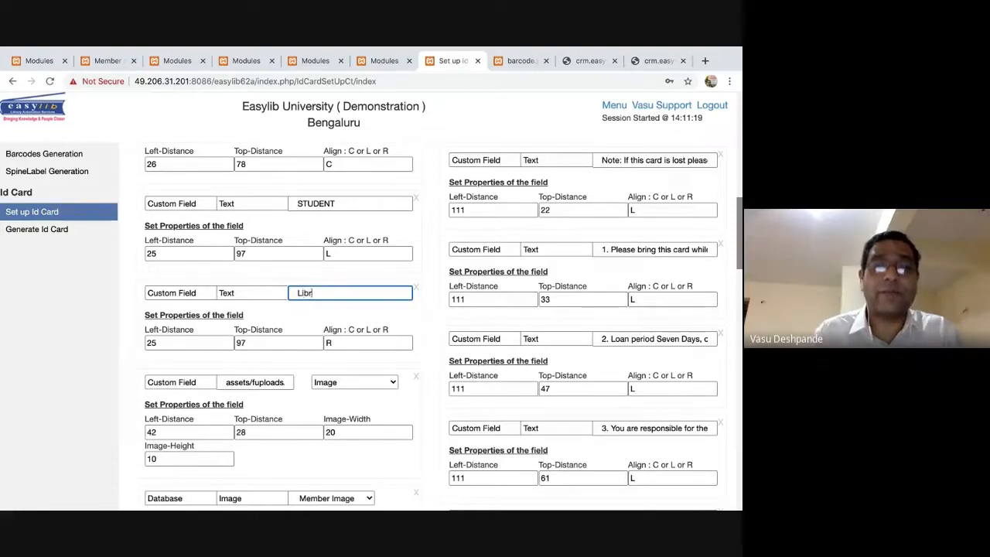
{"action": "scroll", "coordinate": [415, 306], "scroll_direction": "down", "scroll_amount": 6}
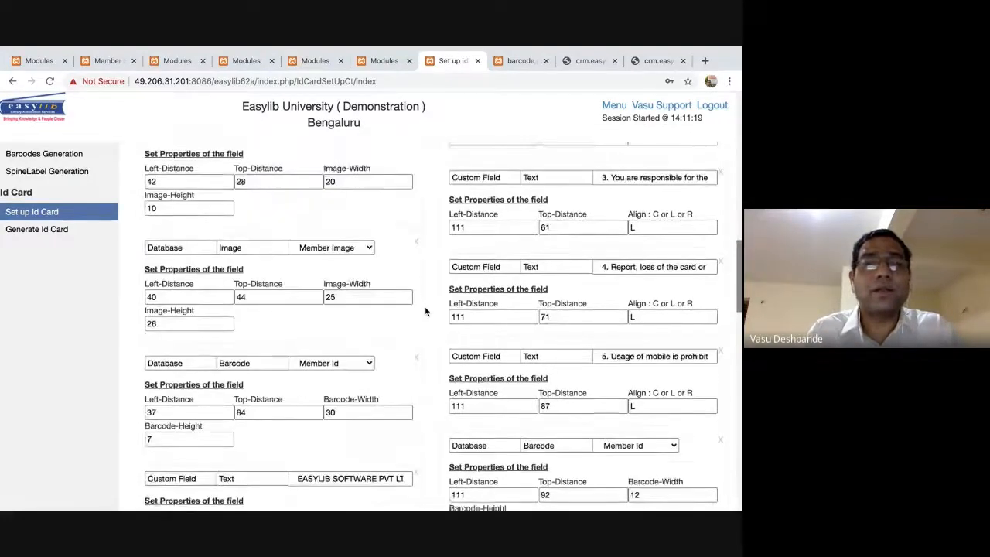
Replace the repeated heading further down with 'Our College Bengaluru' and save the format with Modify.
{"action": "left_click", "coordinate": [408, 302]}
{"action": "key", "text": "ctrl+a"}
{"action": "type", "text": "Ou"}
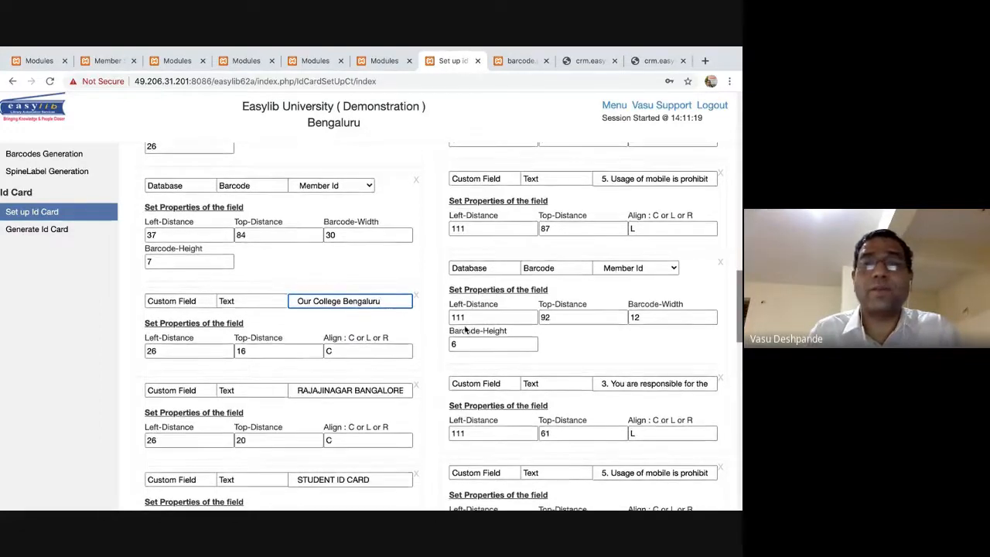
{"action": "scroll", "coordinate": [464, 327], "scroll_direction": "down", "scroll_amount": 4}
{"action": "scroll", "coordinate": [464, 329], "scroll_direction": "up", "scroll_amount": 1}
{"action": "scroll", "coordinate": [465, 331], "scroll_direction": "down", "scroll_amount": 3}
{"action": "scroll", "coordinate": [465, 331], "scroll_direction": "down", "scroll_amount": 7}
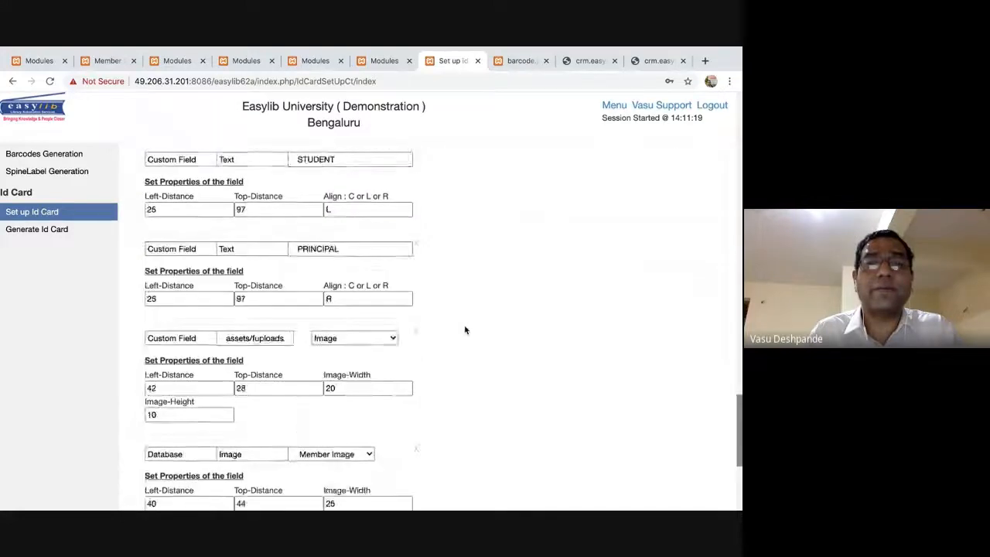
{"action": "left_click", "coordinate": [431, 457]}
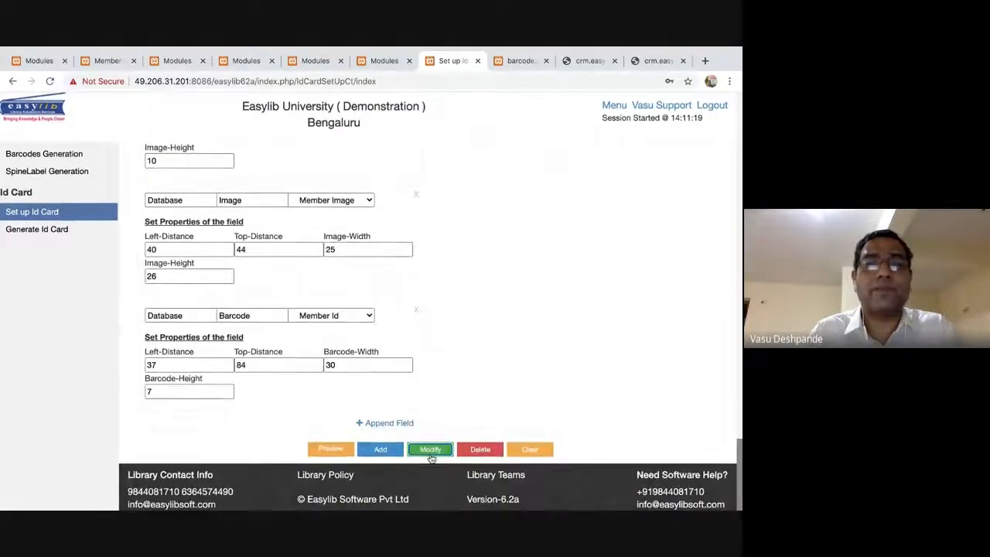
{"action": "left_click", "coordinate": [427, 325]}
{"action": "scroll", "coordinate": [426, 327], "scroll_direction": "up", "scroll_amount": 13}
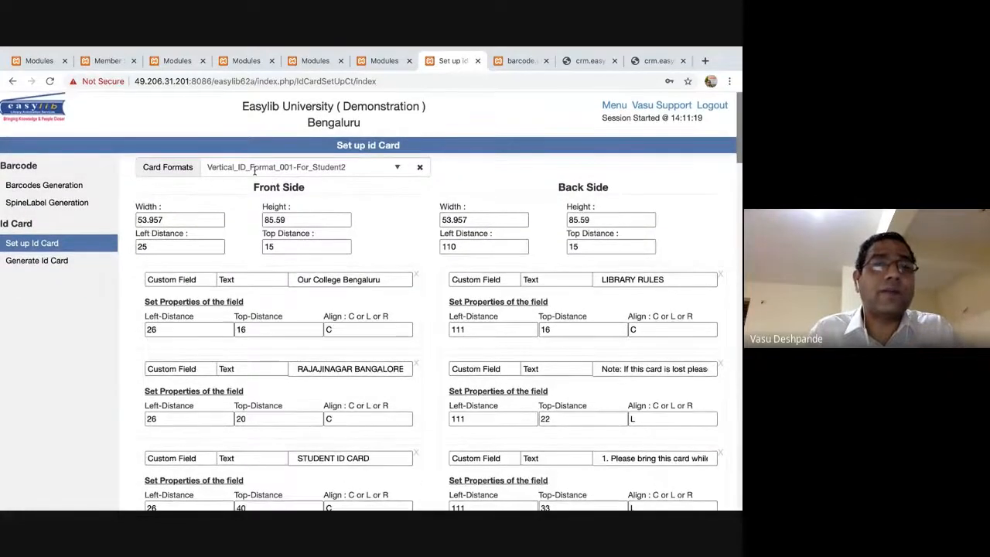
{"action": "left_click", "coordinate": [62, 260]}
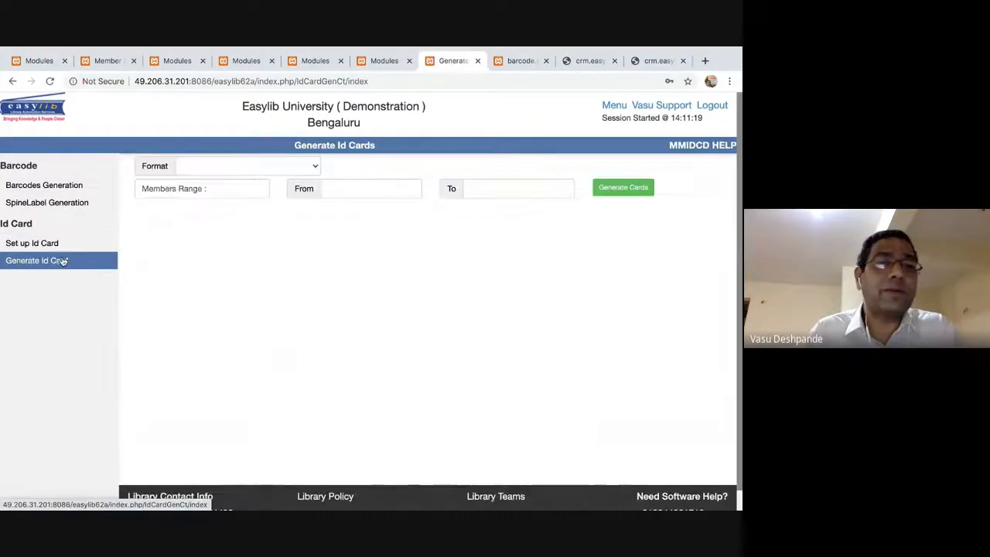
Generate cards for members 000001 to 000006 using Vertical_ID_Format_001-For_Student2.
{"action": "left_click", "coordinate": [285, 166]}
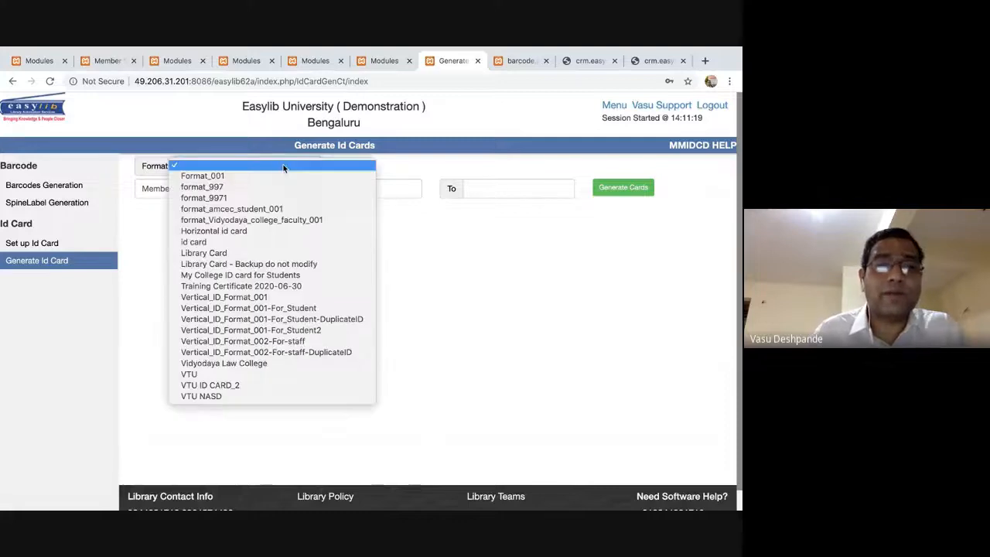
{"action": "left_click", "coordinate": [329, 331]}
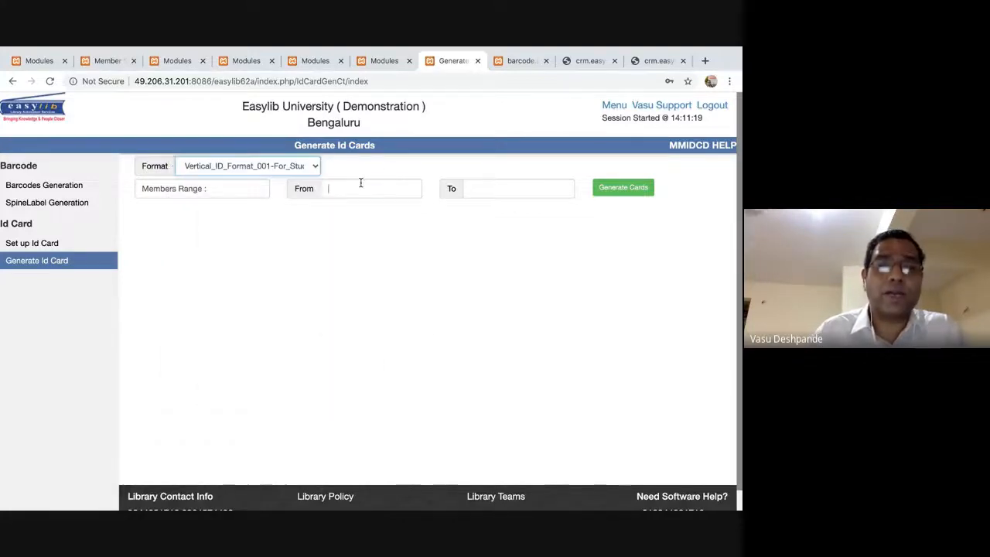
{"action": "left_click", "coordinate": [360, 185]}
{"action": "left_click", "coordinate": [341, 214]}
{"action": "left_click", "coordinate": [519, 188]}
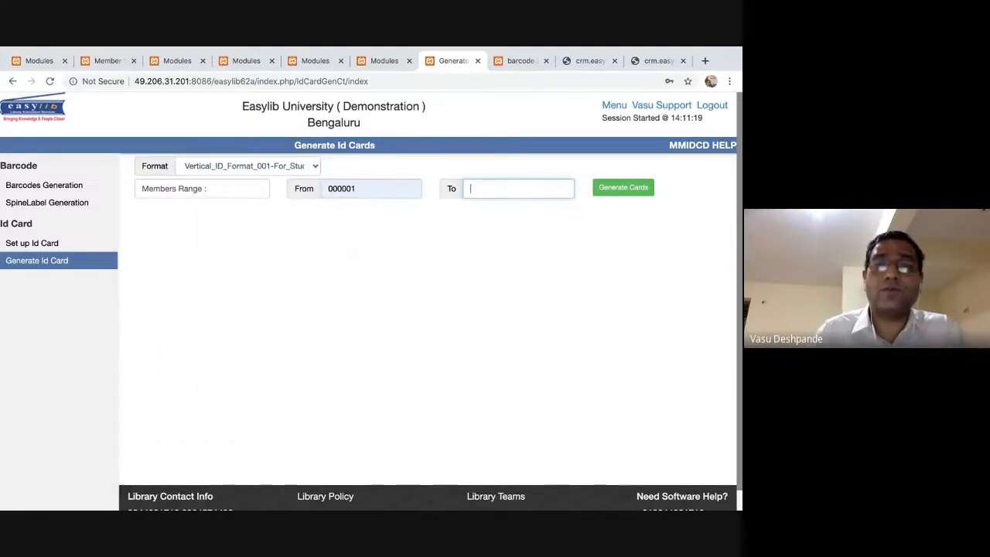
{"action": "type", "text": "00"}
{"action": "key", "text": "Down"}
{"action": "key", "text": "Return"}
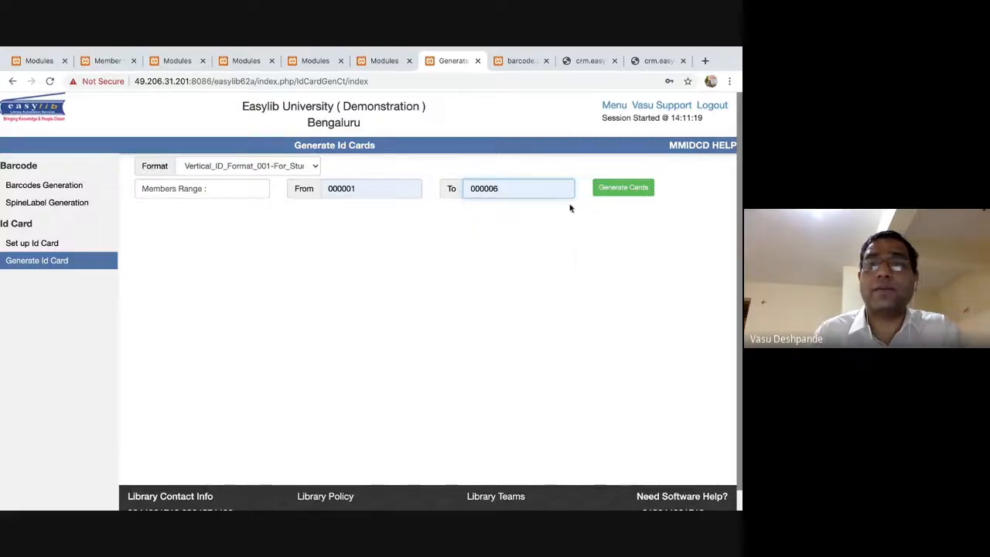
{"action": "left_click", "coordinate": [616, 191]}
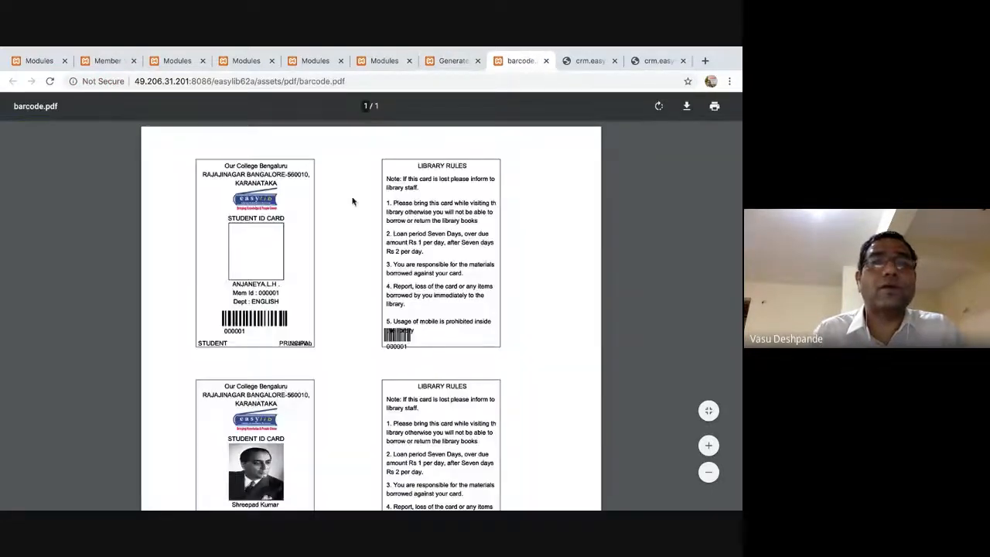
Scroll through the card PDF, checking the 'Our College Bengaluru' heading on each card.
{"action": "scroll", "coordinate": [352, 202], "scroll_direction": "up", "scroll_amount": 3}
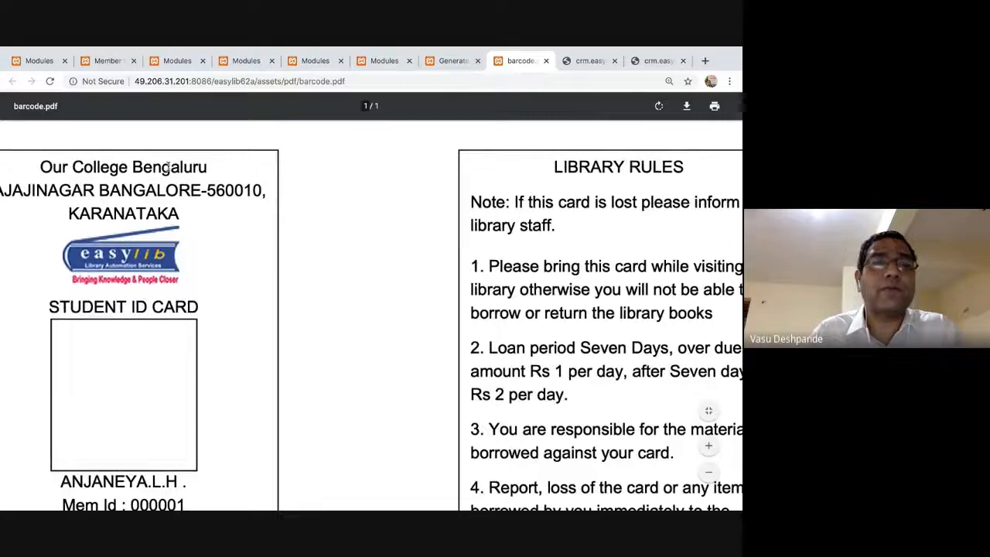
{"action": "scroll", "coordinate": [167, 168], "scroll_direction": "left", "scroll_amount": 3}
{"action": "triple_click", "coordinate": [200, 168]}
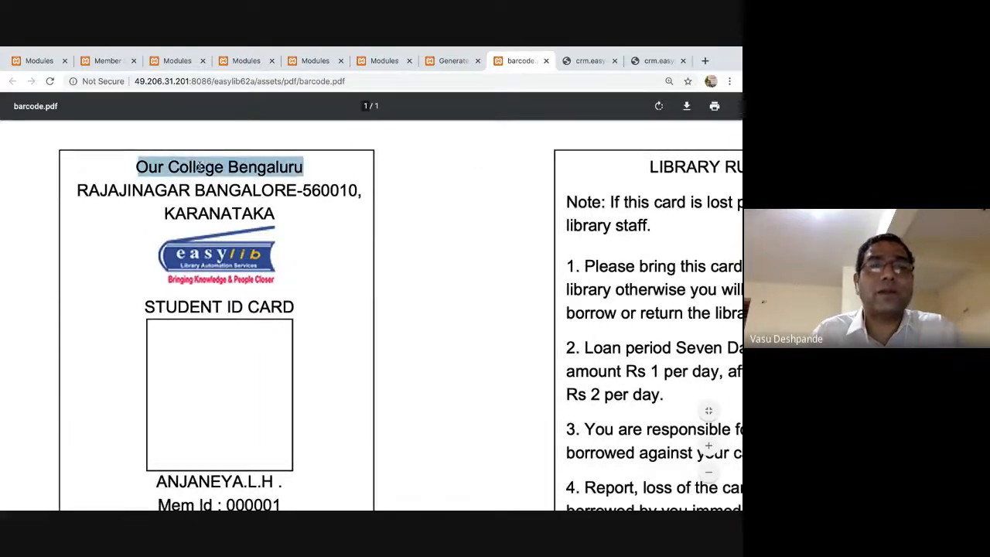
{"action": "scroll", "coordinate": [247, 223], "scroll_direction": "down", "scroll_amount": 3}
{"action": "scroll", "coordinate": [246, 223], "scroll_direction": "down", "scroll_amount": 1}
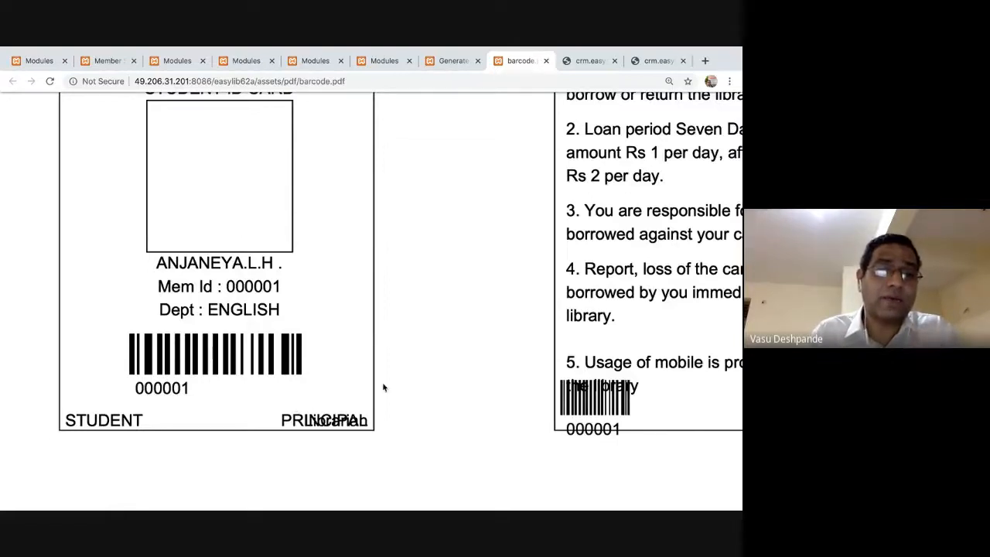
{"action": "scroll", "coordinate": [322, 410], "scroll_direction": "up", "scroll_amount": 3}
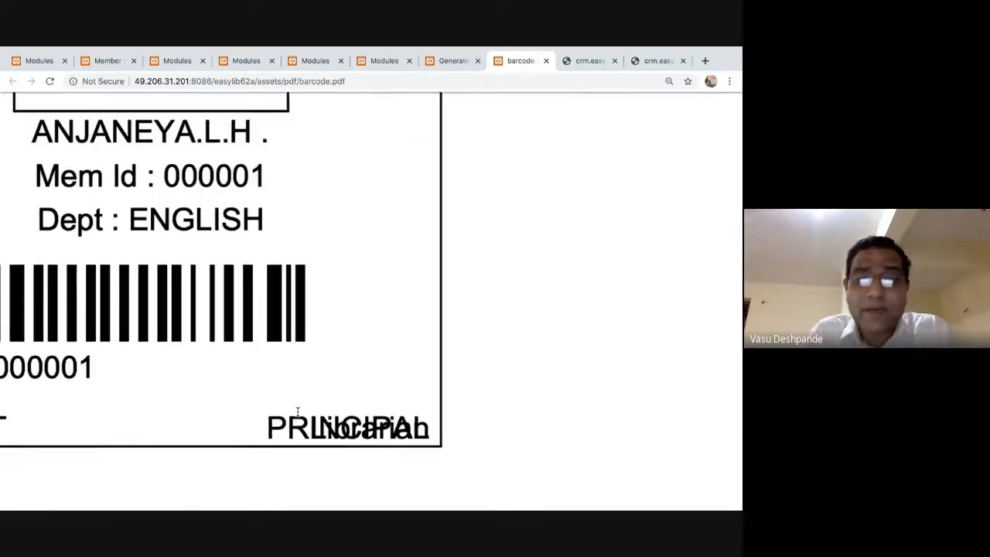
{"action": "scroll", "coordinate": [410, 437], "scroll_direction": "down", "scroll_amount": 5}
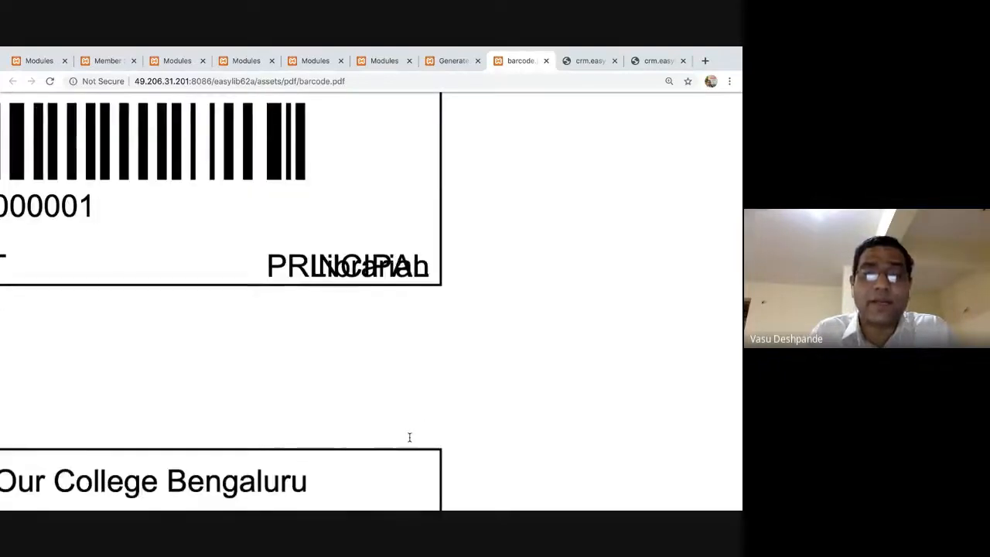
{"action": "scroll", "coordinate": [410, 437], "scroll_direction": "down", "scroll_amount": 3}
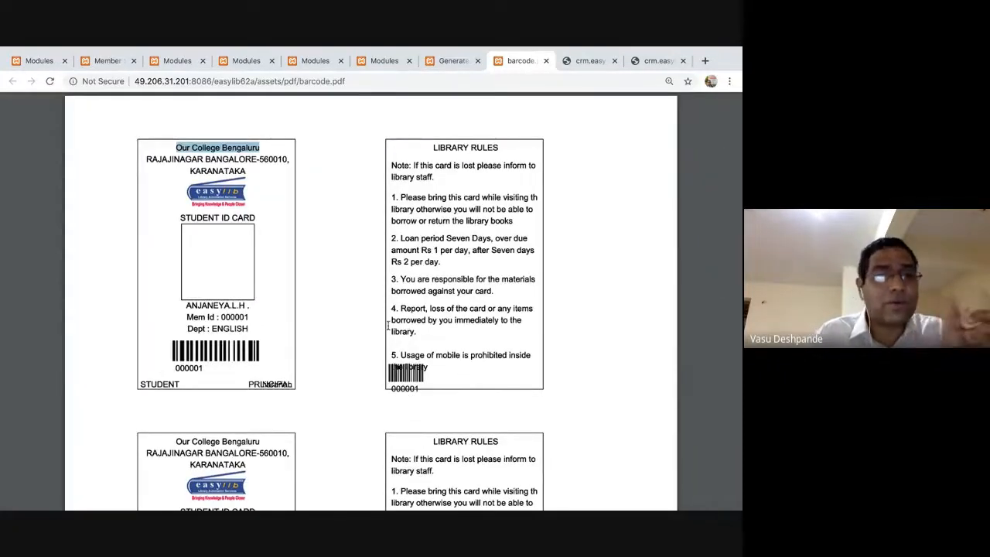
{"action": "scroll", "coordinate": [410, 438], "scroll_direction": "down", "scroll_amount": 3}
{"action": "scroll", "coordinate": [388, 325], "scroll_direction": "down", "scroll_amount": 10}
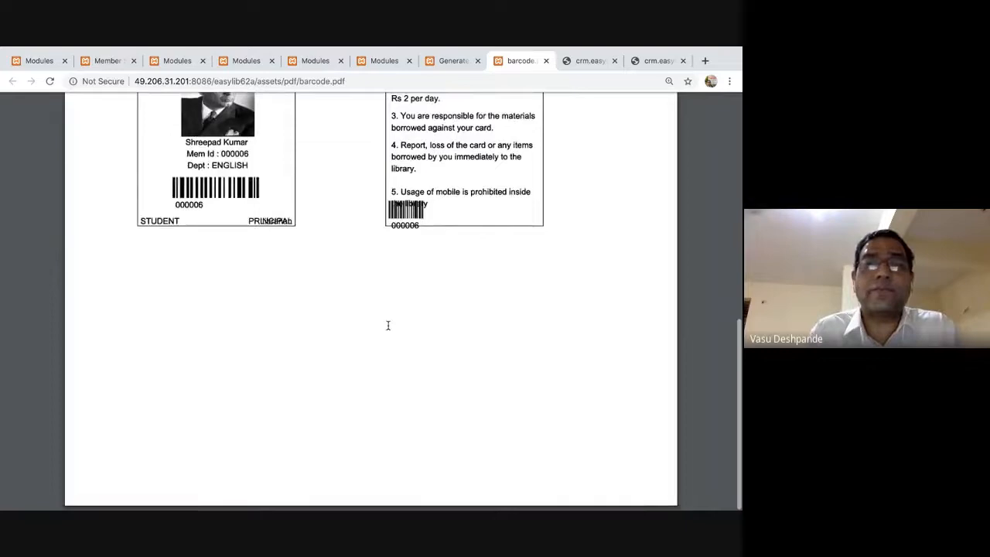
{"action": "scroll", "coordinate": [389, 325], "scroll_direction": "up", "scroll_amount": 1}
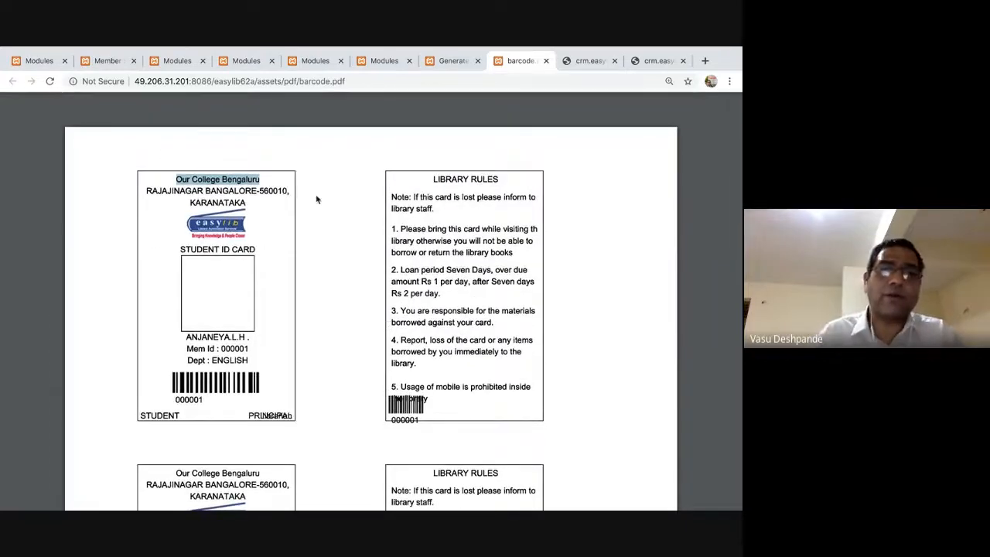
Select the Library Rules text on the card, then close the PDF.
{"action": "left_click_drag", "start_coordinate": [433, 179], "coordinate": [484, 341]}
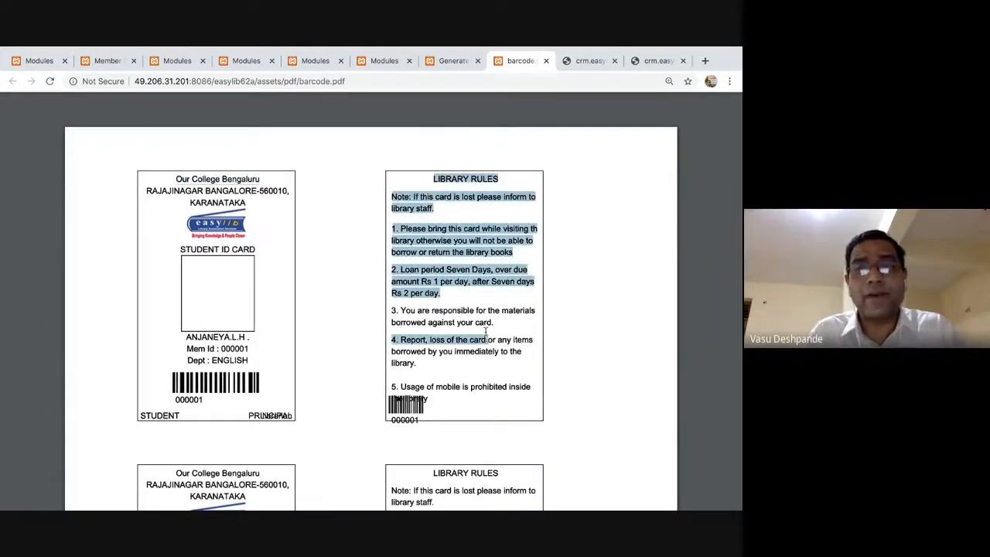
{"action": "left_click", "coordinate": [470, 241]}
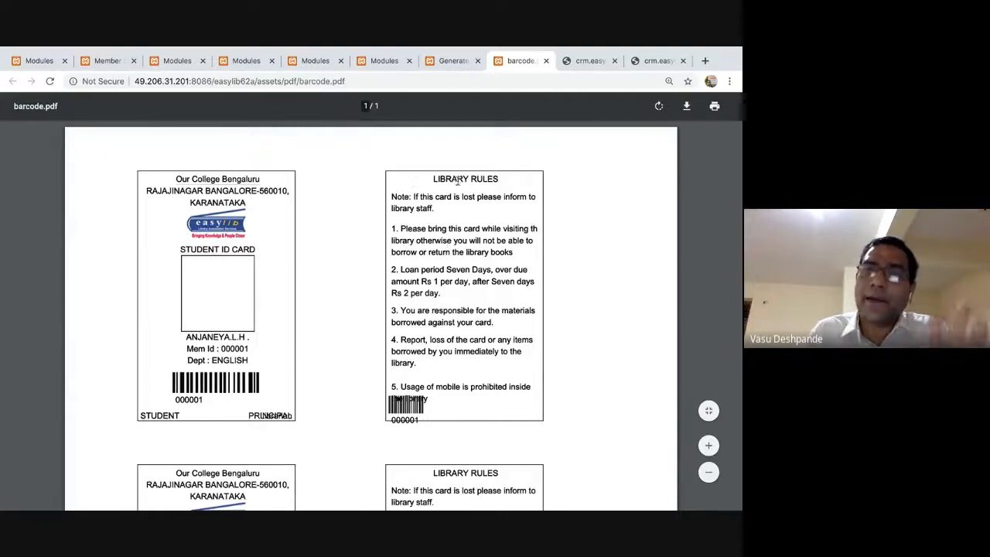
{"action": "left_click_drag", "start_coordinate": [433, 199], "coordinate": [466, 340]}
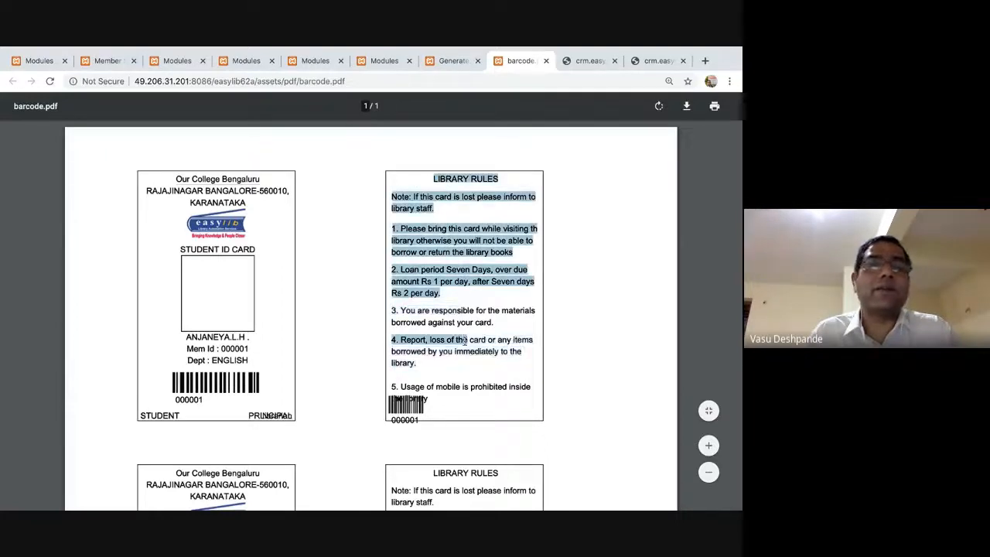
{"action": "left_click", "coordinate": [227, 230]}
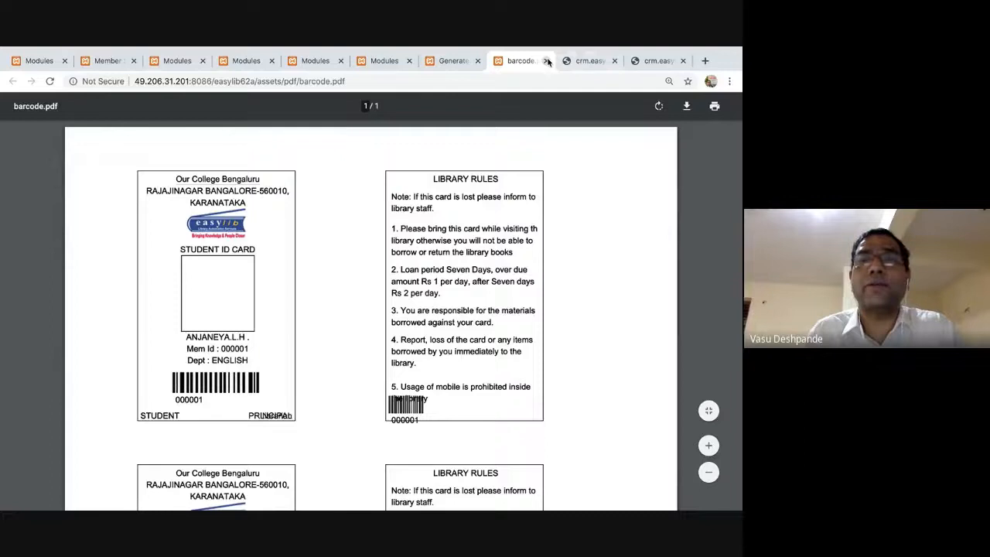
{"action": "left_click", "coordinate": [546, 60]}
{"action": "left_click", "coordinate": [263, 163]}
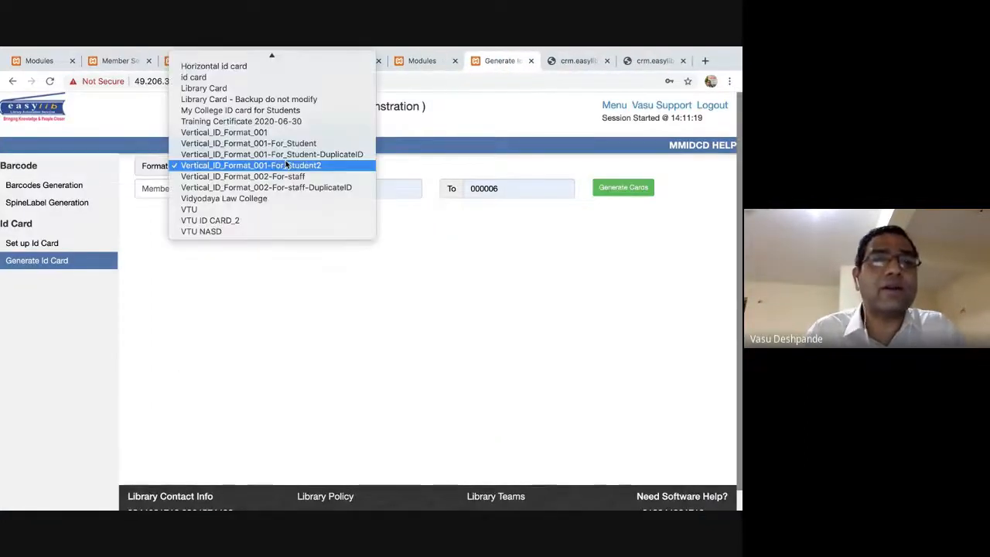
Reload Generate Id Card and choose the Training Certificate 2020-06-30 format.
{"action": "left_click", "coordinate": [139, 260]}
{"action": "left_click", "coordinate": [46, 260]}
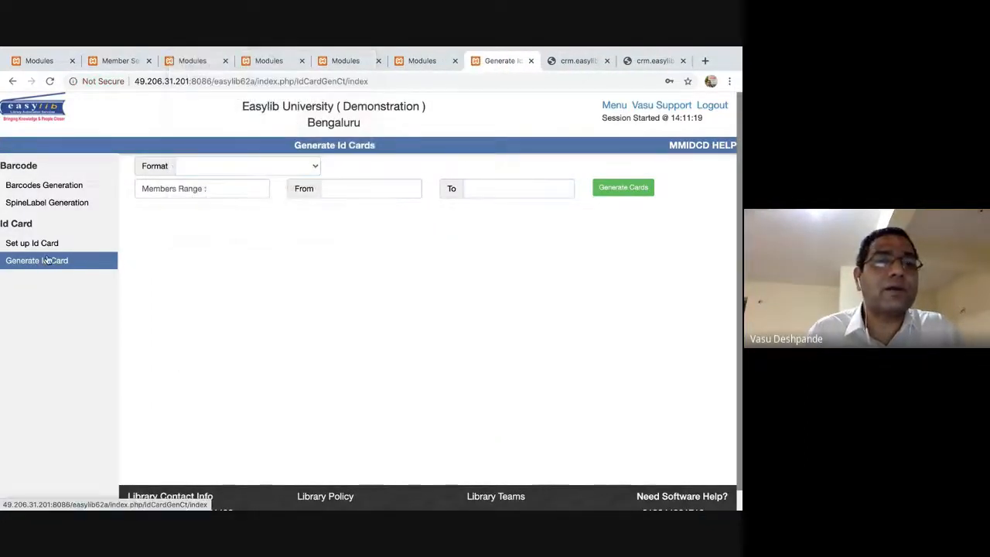
{"action": "left_click", "coordinate": [289, 164]}
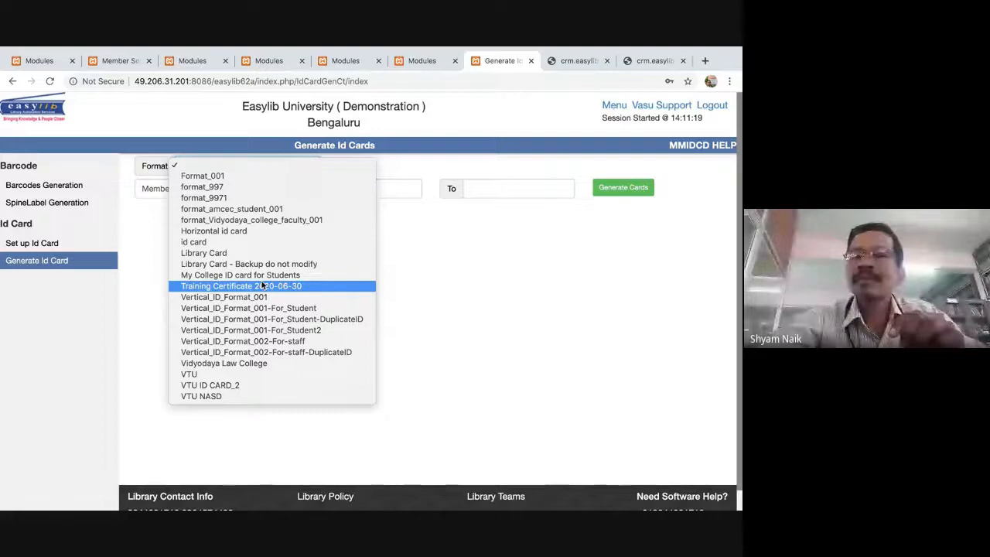
{"action": "left_click", "coordinate": [263, 285]}
Set member range 000001 to 000006 and generate the certificates.
{"action": "left_click", "coordinate": [379, 190]}
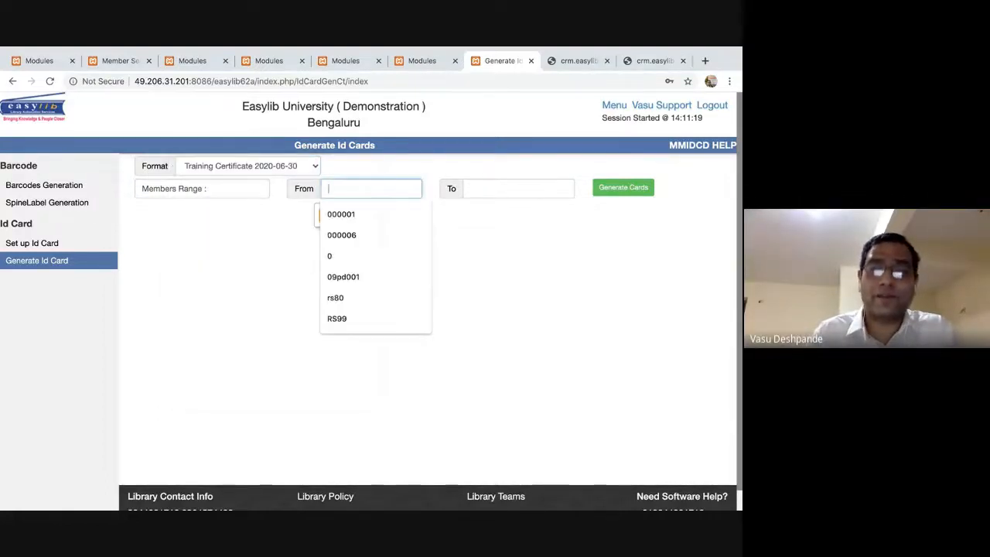
{"action": "key", "text": "Down"}
{"action": "key", "text": "Return"}
{"action": "key", "text": "Tab"}
{"action": "type", "text": "00"}
{"action": "key", "text": "Down"}
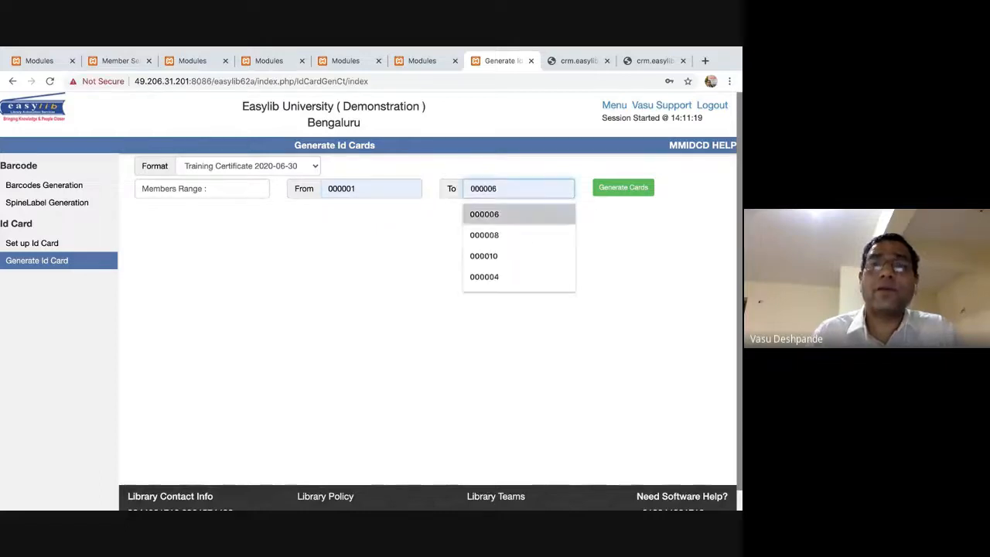
{"action": "key", "text": "Return"}
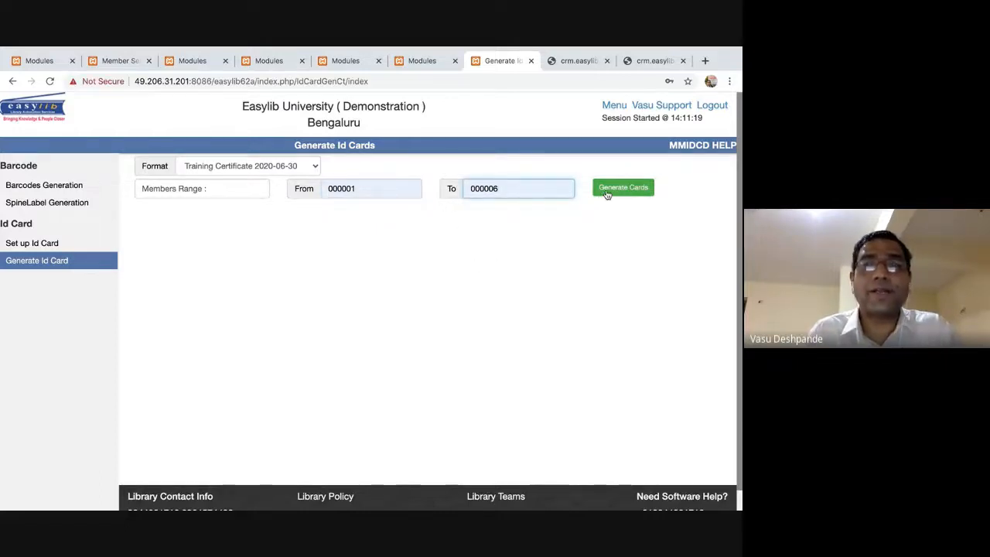
{"action": "left_click", "coordinate": [607, 192]}
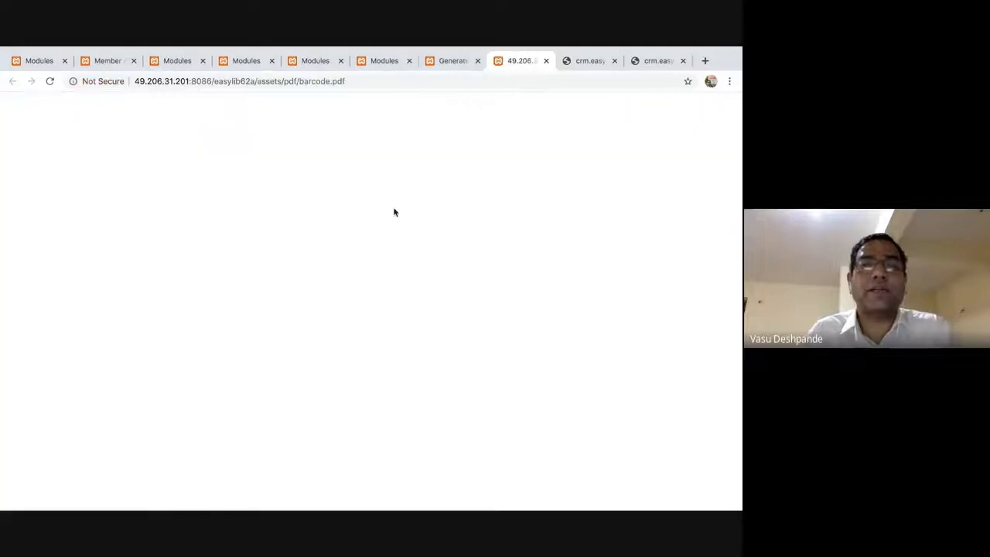
Scroll through the two-page certificates PDF, zoom on the member name, then close it.
{"action": "scroll", "coordinate": [379, 200], "scroll_direction": "down", "scroll_amount": 5}
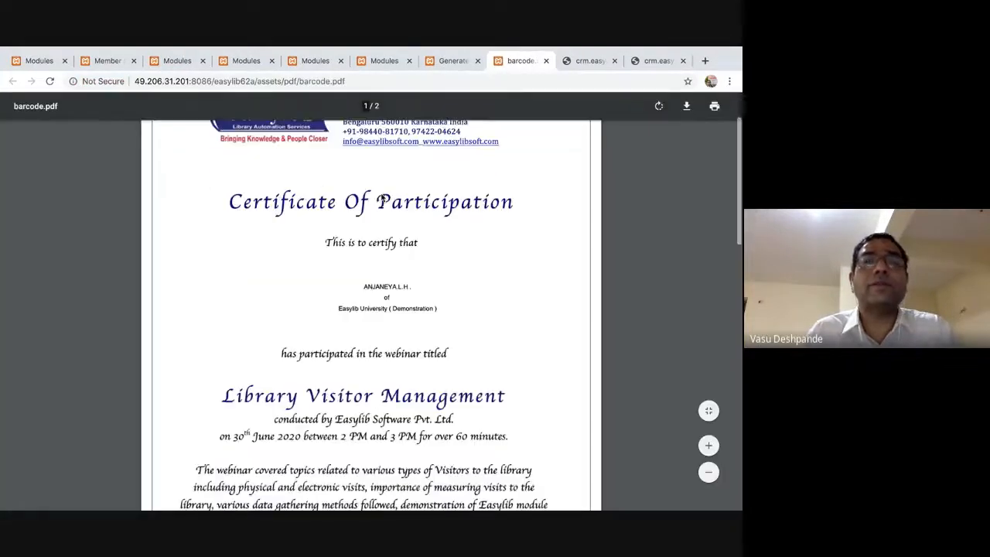
{"action": "scroll", "coordinate": [381, 198], "scroll_direction": "down", "scroll_amount": 4}
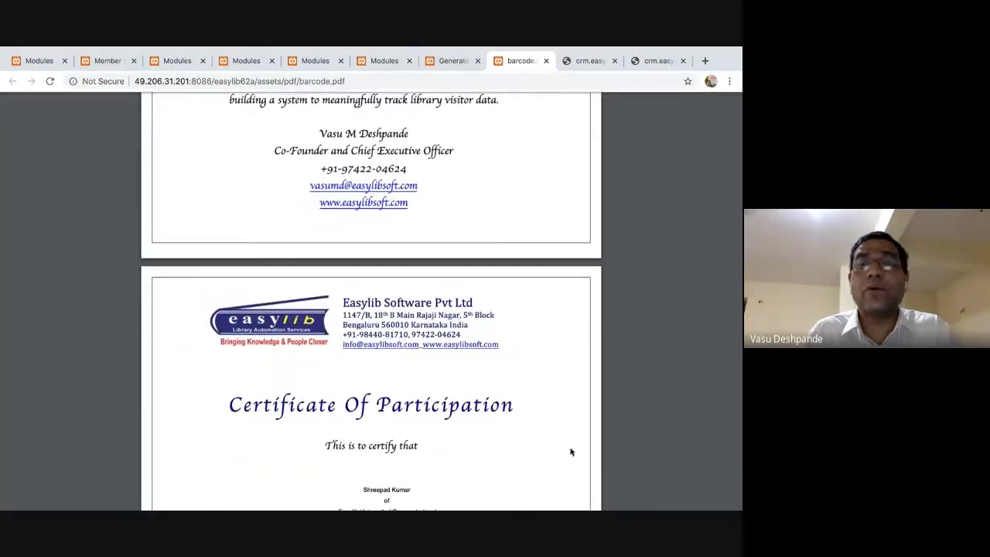
{"action": "scroll", "coordinate": [611, 290], "scroll_direction": "down", "scroll_amount": 2}
{"action": "left_click_drag", "start_coordinate": [362, 348], "coordinate": [447, 378]}
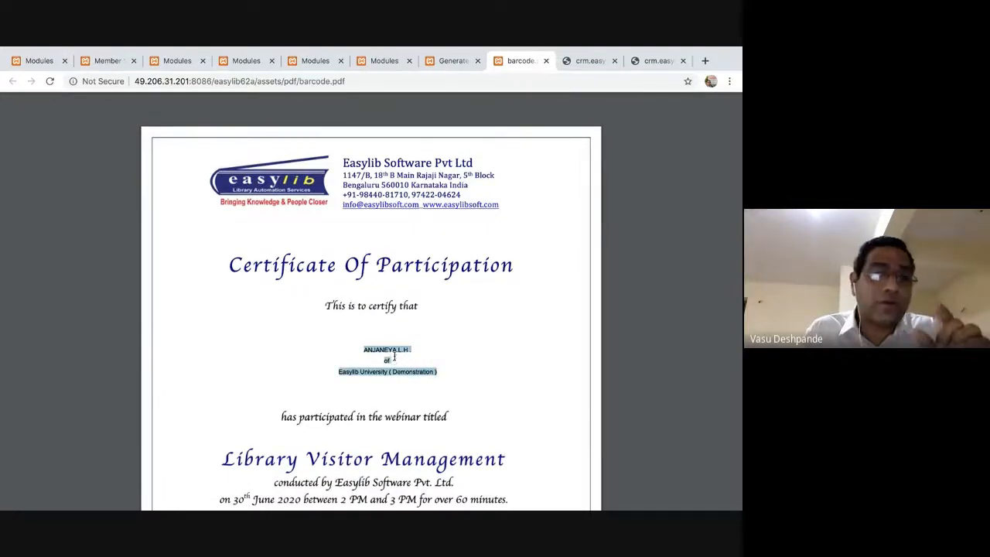
{"action": "key", "text": "ctrl+plus"}
{"action": "key", "text": "ctrl+plus"}
{"action": "key", "text": "ctrl+plus"}
{"action": "key", "text": "ctrl+plus"}
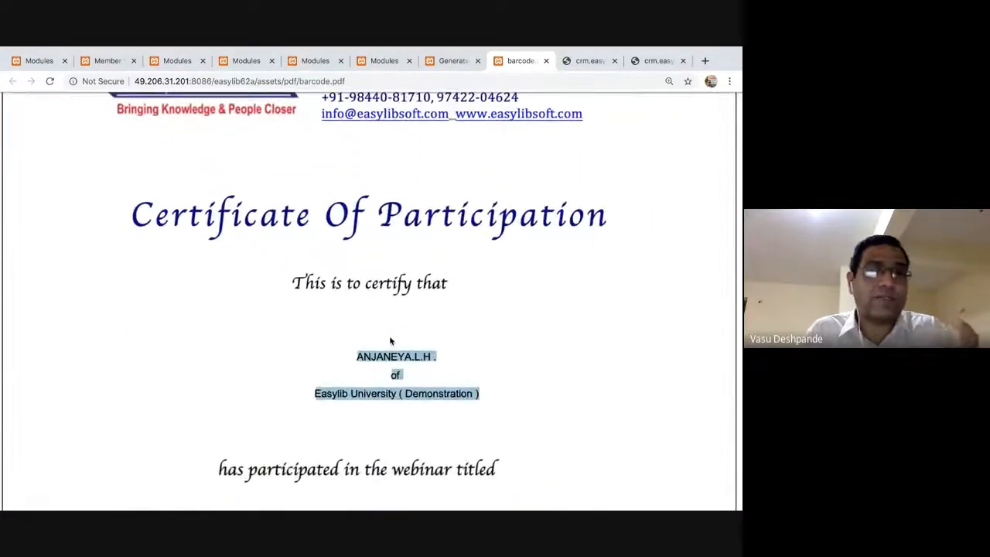
{"action": "key", "text": "ctrl+minus"}
{"action": "key", "text": "ctrl+minus"}
{"action": "key", "text": "ctrl+minus"}
{"action": "key", "text": "ctrl+minus"}
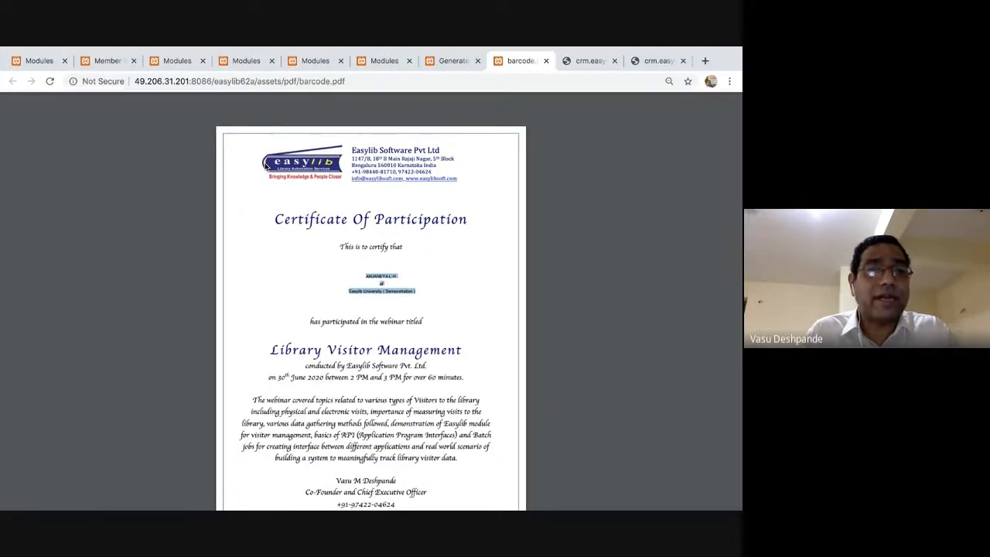
{"action": "left_click", "coordinate": [381, 233]}
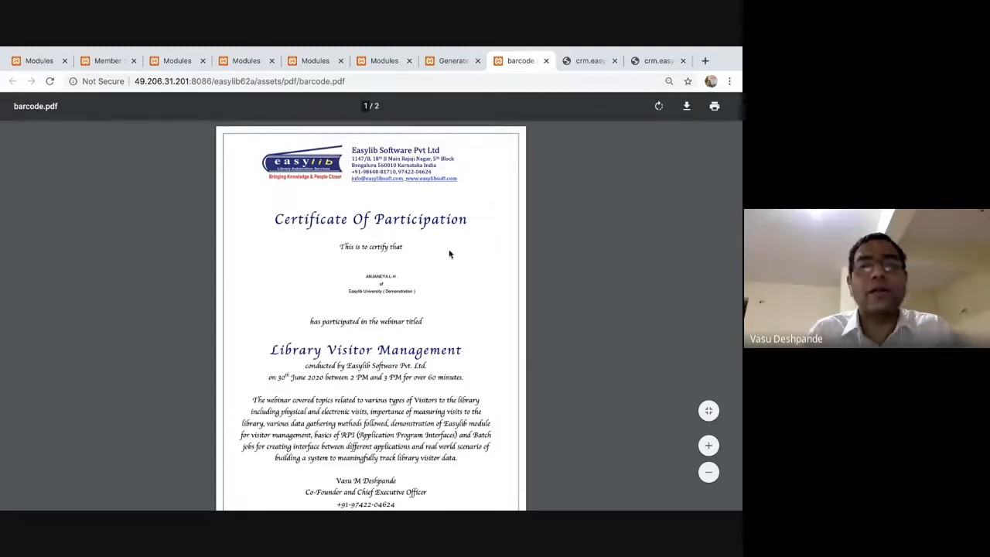
{"action": "scroll", "coordinate": [435, 273], "scroll_direction": "down", "scroll_amount": 2}
{"action": "scroll", "coordinate": [435, 273], "scroll_direction": "down", "scroll_amount": 1}
{"action": "scroll", "coordinate": [435, 273], "scroll_direction": "up", "scroll_amount": 2}
{"action": "scroll", "coordinate": [435, 274], "scroll_direction": "up", "scroll_amount": 2}
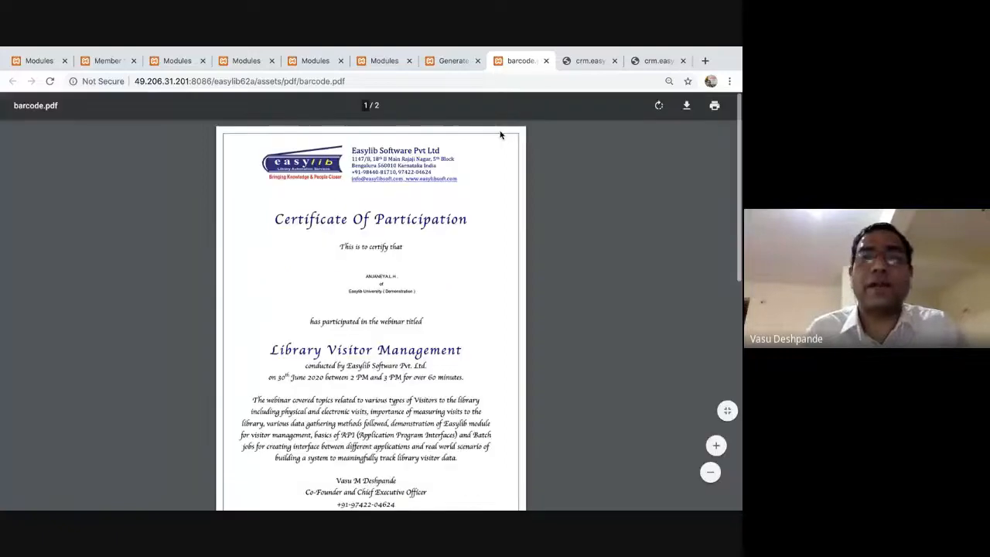
{"action": "key", "text": "super+w"}
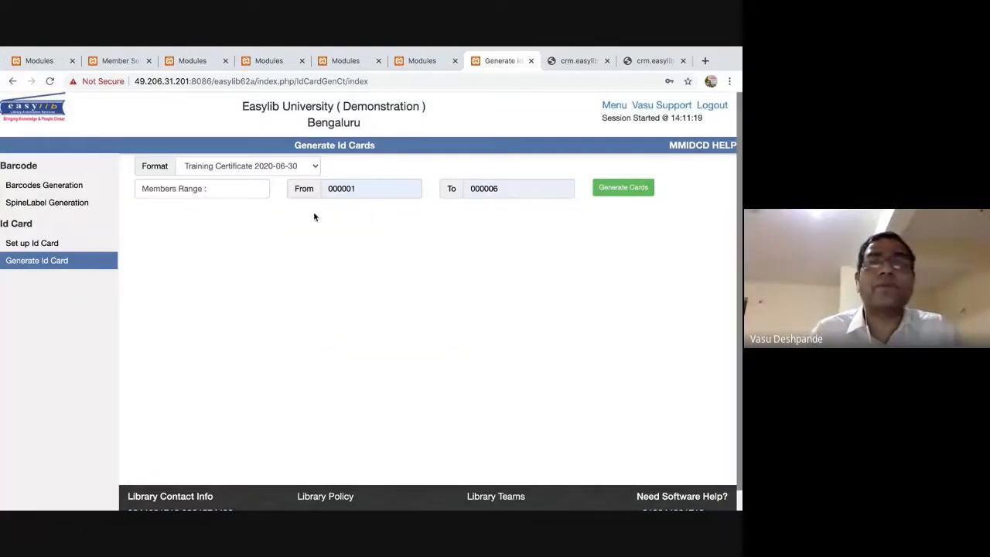
Close the Generate Id Cards page and open the Members module's full member list.
{"action": "key", "text": "super+w"}
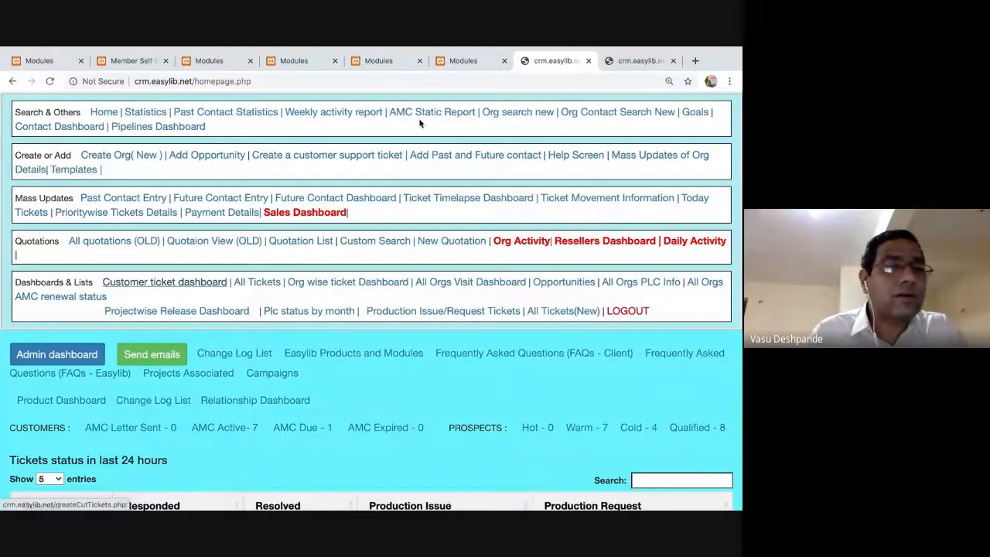
{"action": "key", "text": "super+alt+Left"}
{"action": "scroll", "coordinate": [46, 340], "scroll_direction": "down", "scroll_amount": 3}
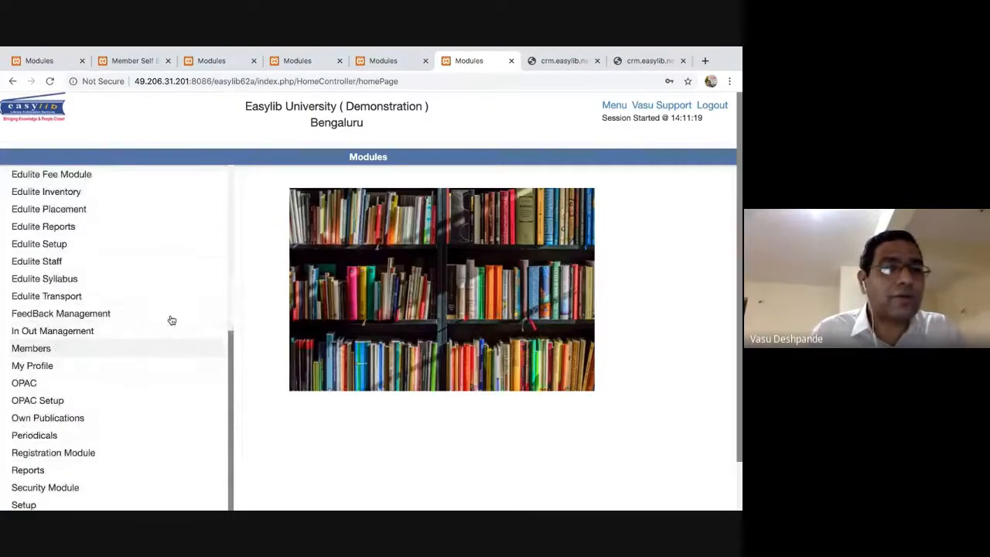
{"action": "left_click", "coordinate": [171, 320]}
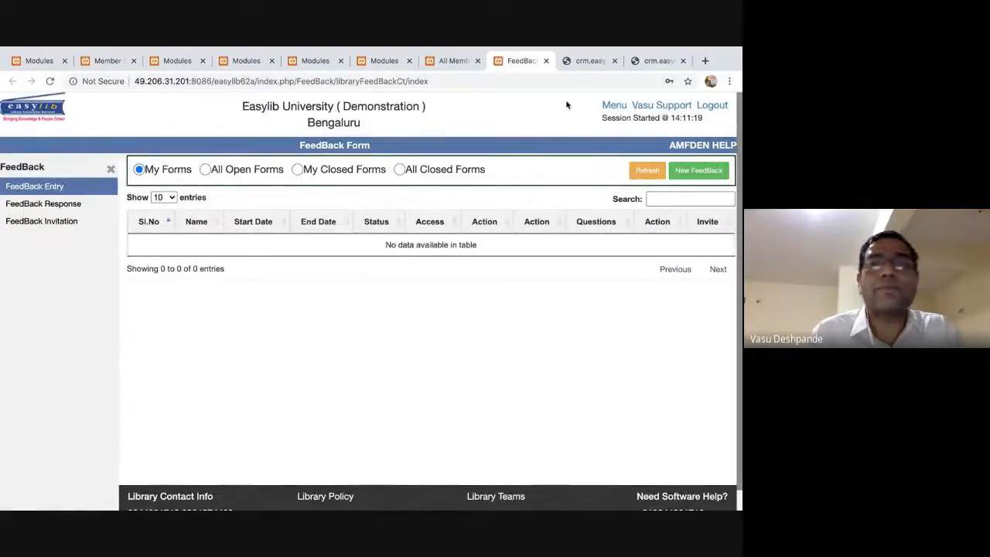
{"action": "left_click", "coordinate": [614, 106]}
{"action": "scroll", "coordinate": [73, 325], "scroll_direction": "down", "scroll_amount": 3}
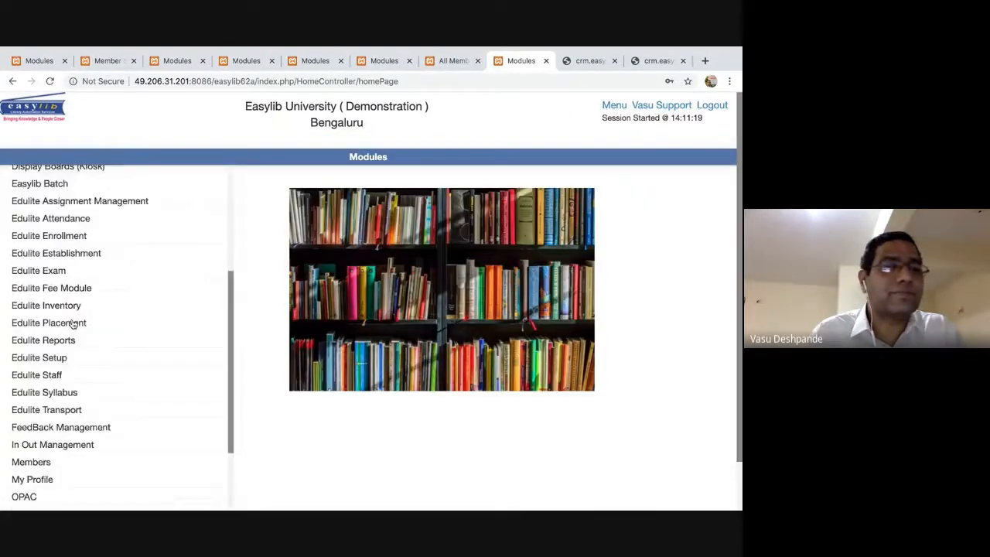
{"action": "scroll", "coordinate": [74, 325], "scroll_direction": "down", "scroll_amount": 3}
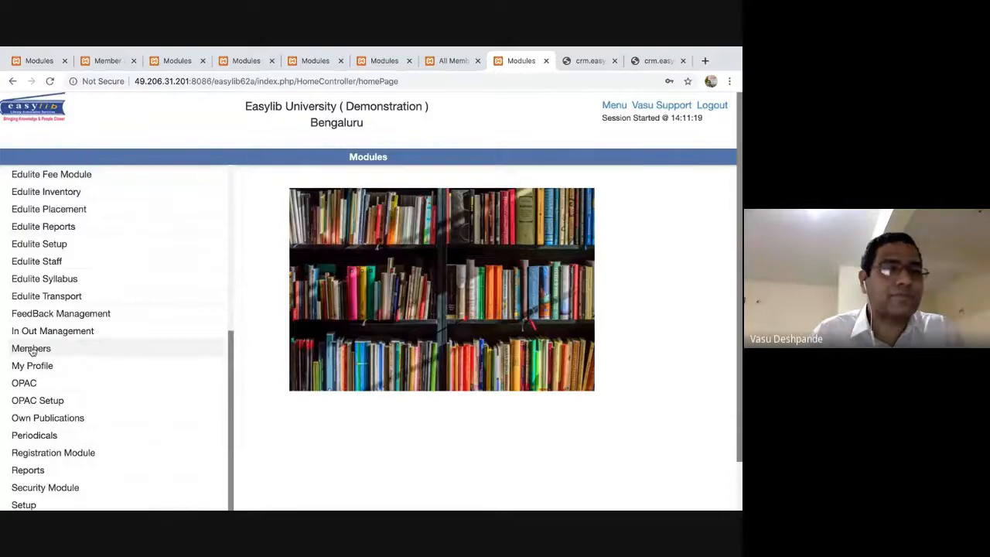
{"action": "left_click", "coordinate": [30, 349]}
{"action": "scroll", "coordinate": [88, 280], "scroll_direction": "down", "scroll_amount": 4}
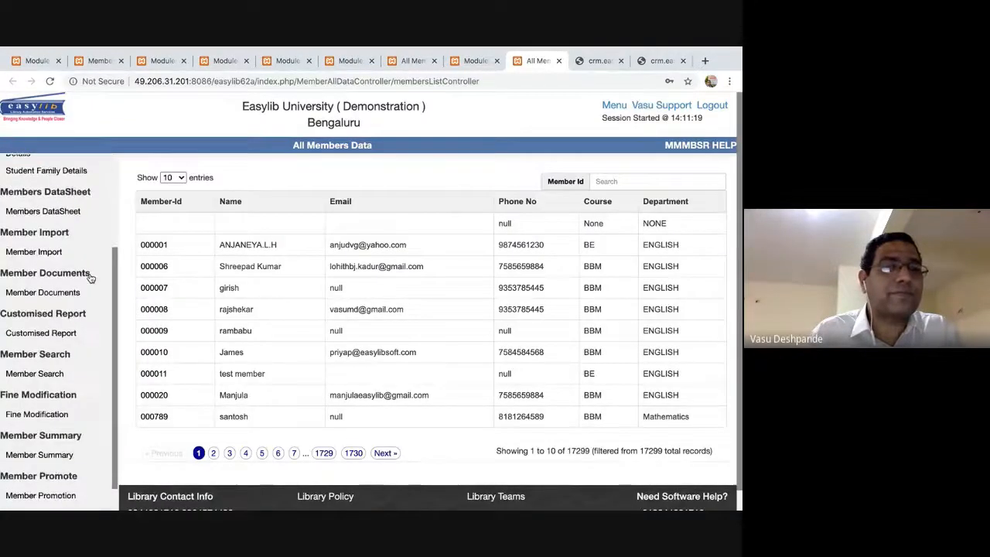
{"action": "scroll", "coordinate": [88, 280], "scroll_direction": "down", "scroll_amount": 2}
Open Bulk Photo Upload and read through its five-step member image upload instructions.
{"action": "scroll", "coordinate": [44, 350], "scroll_direction": "down", "scroll_amount": 2}
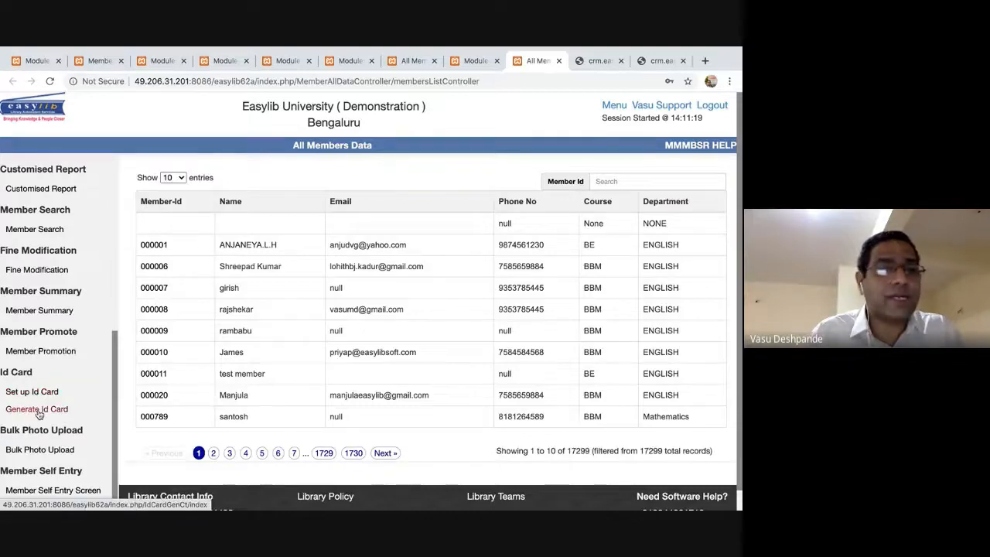
{"action": "left_click", "coordinate": [62, 449]}
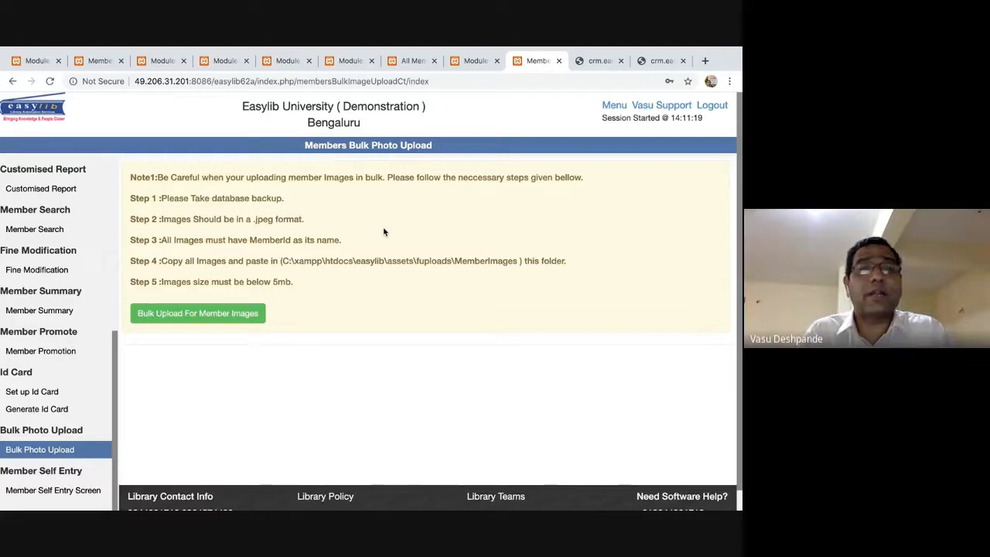
{"action": "left_click_drag", "start_coordinate": [343, 320], "coordinate": [150, 178]}
{"action": "left_click", "coordinate": [365, 245]}
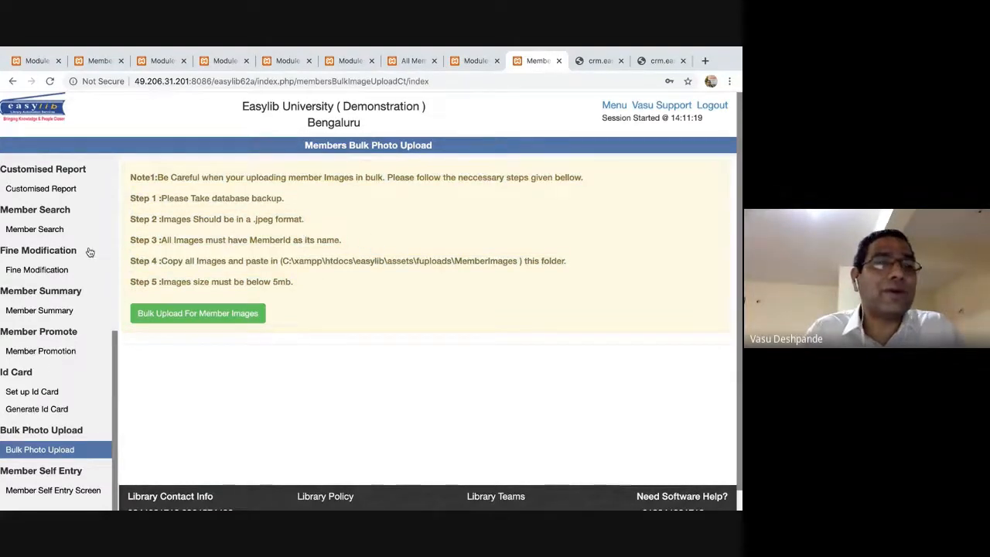
{"action": "scroll", "coordinate": [56, 225], "scroll_direction": "up", "scroll_amount": 5}
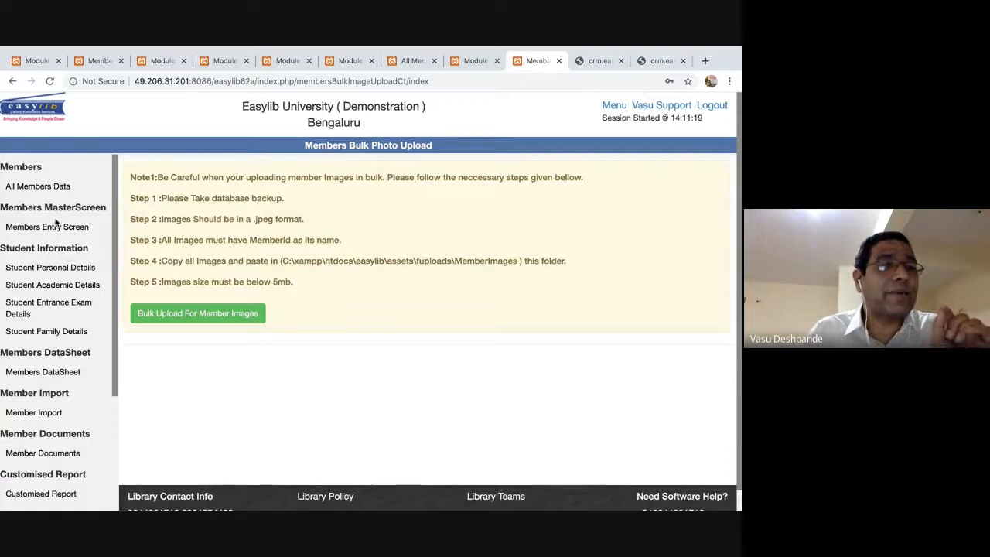
{"action": "left_click", "coordinate": [46, 226]}
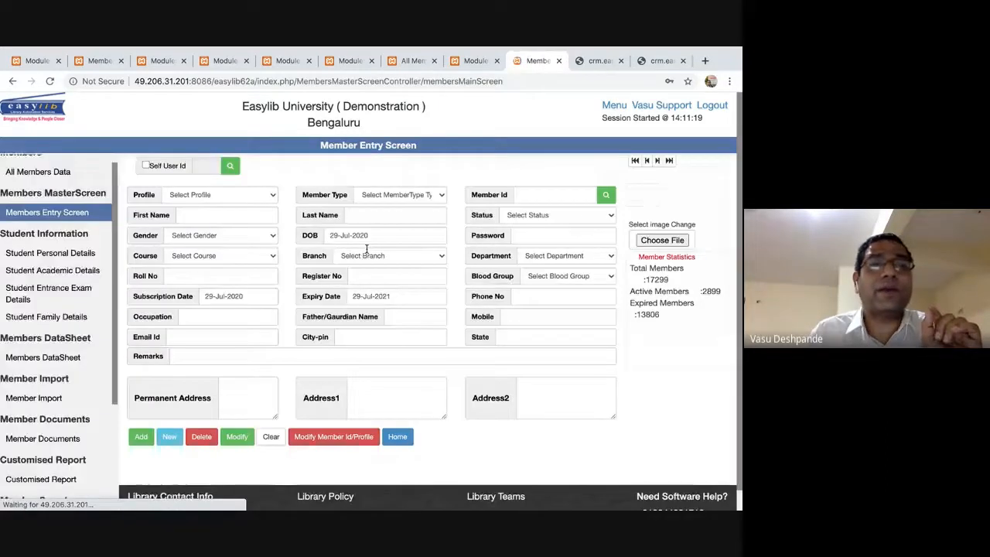
Load a student member's record from the Profile list, then search for 'photo' files and cancel.
{"action": "left_click", "coordinate": [272, 195]}
{"action": "left_click", "coordinate": [273, 196]}
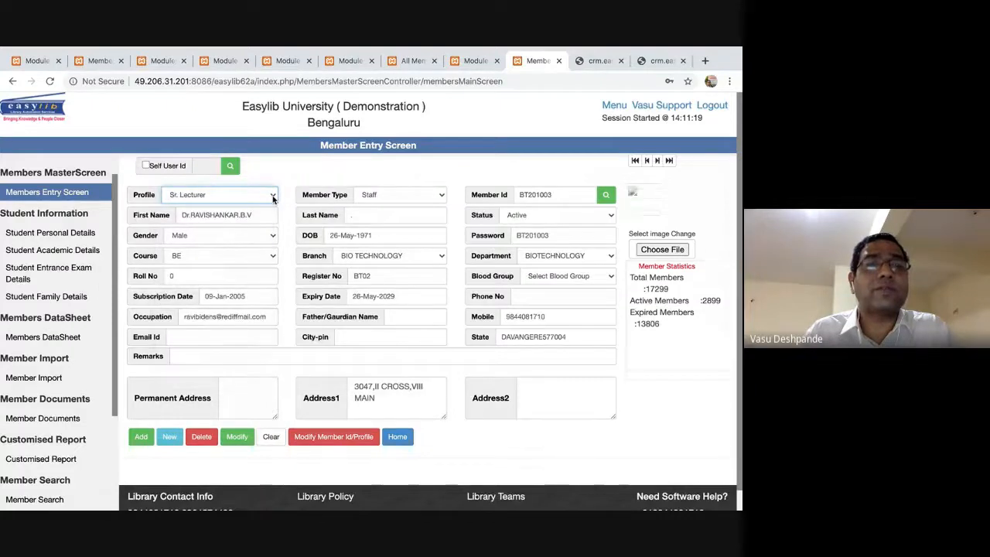
{"action": "left_click", "coordinate": [663, 280]}
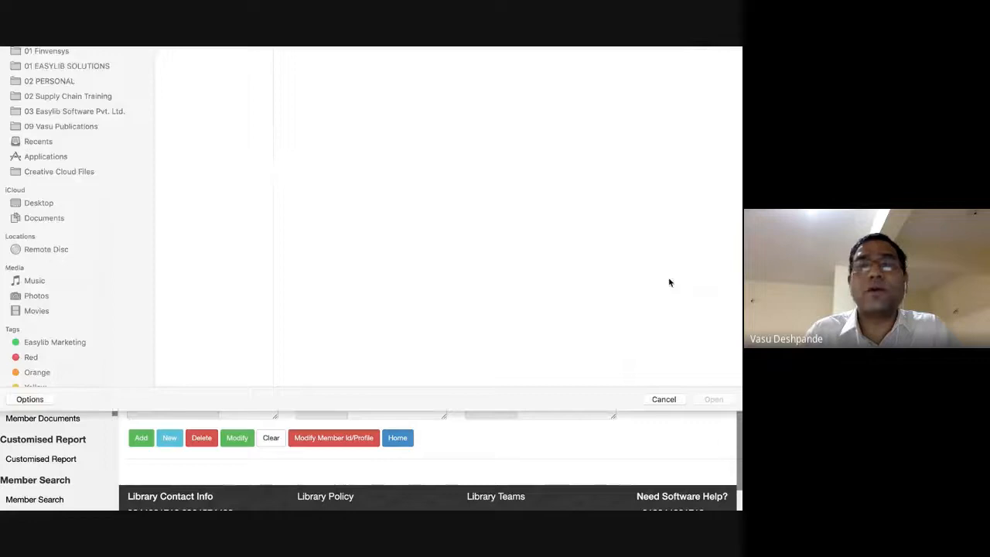
{"action": "left_click", "coordinate": [602, 82]}
{"action": "type", "text": "photo"}
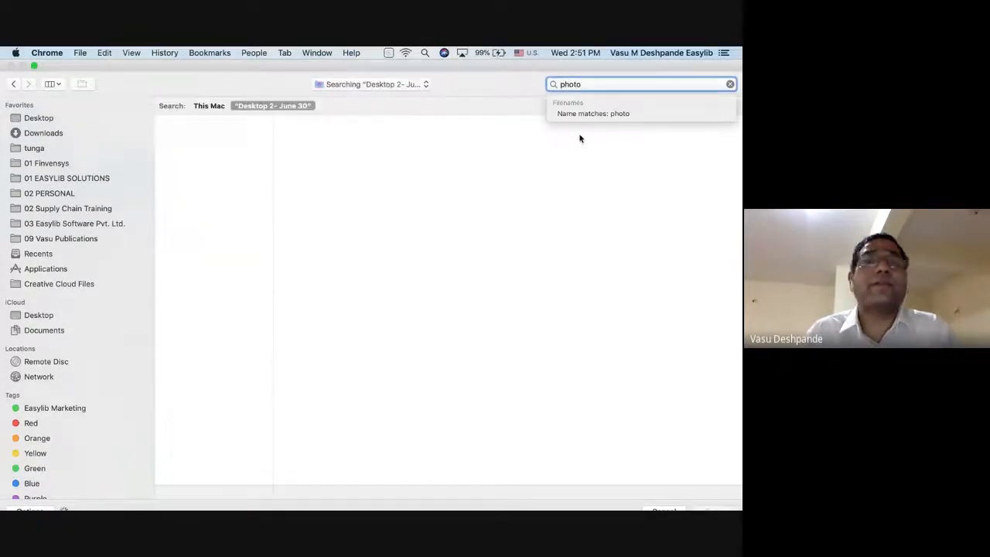
{"action": "key", "text": "Return"}
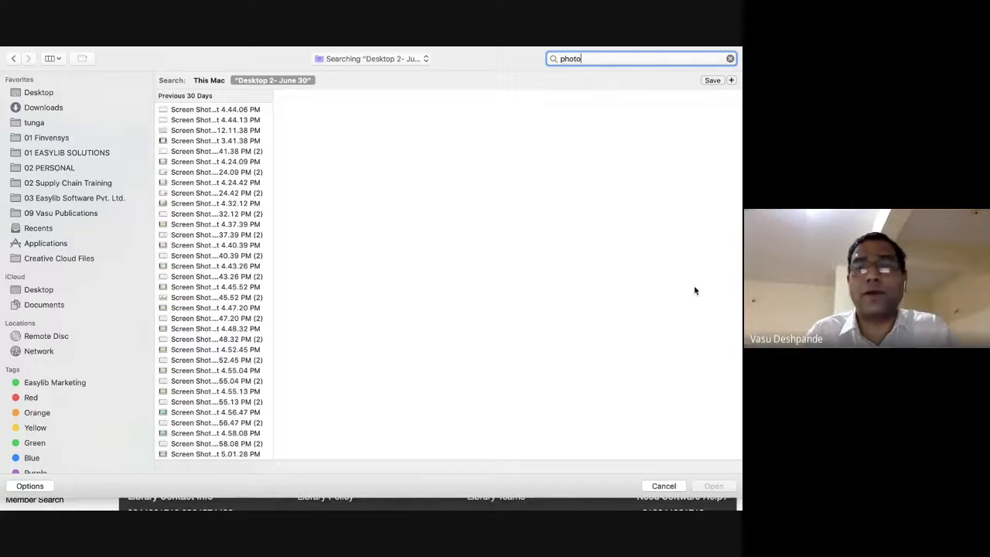
{"action": "left_click", "coordinate": [664, 486]}
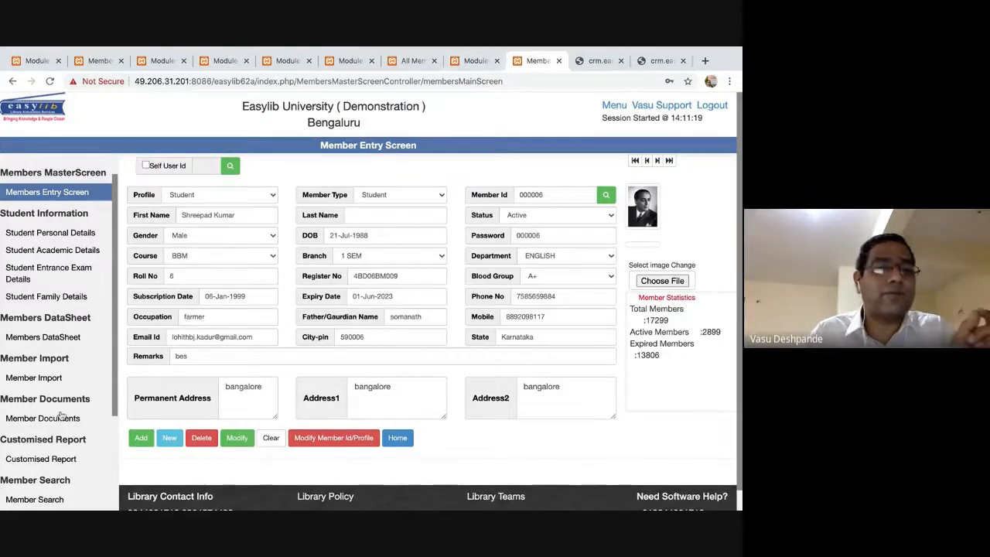
{"action": "scroll", "coordinate": [65, 408], "scroll_direction": "down", "scroll_amount": 5}
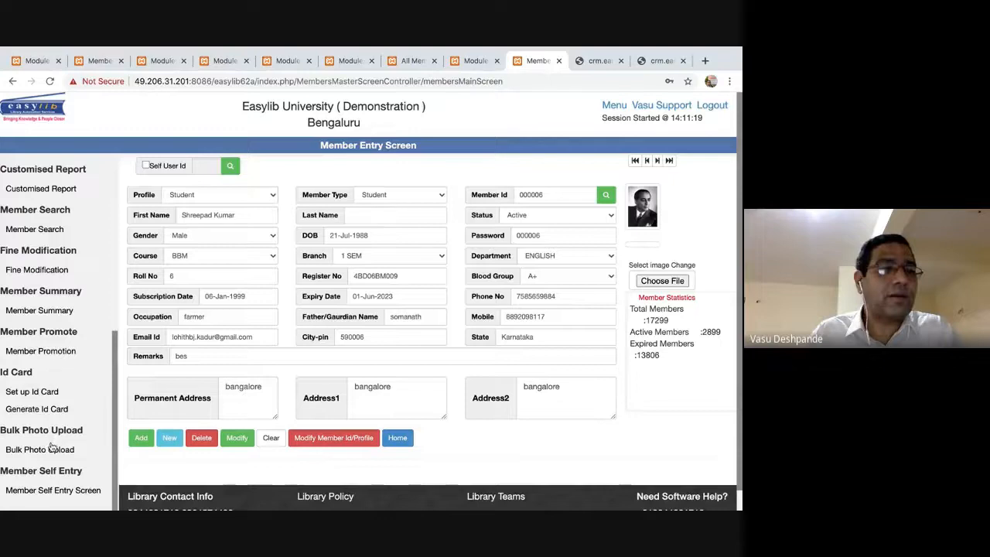
Revisit the Bulk Photo Upload page and highlight its upload note and steps.
{"action": "left_click", "coordinate": [51, 448]}
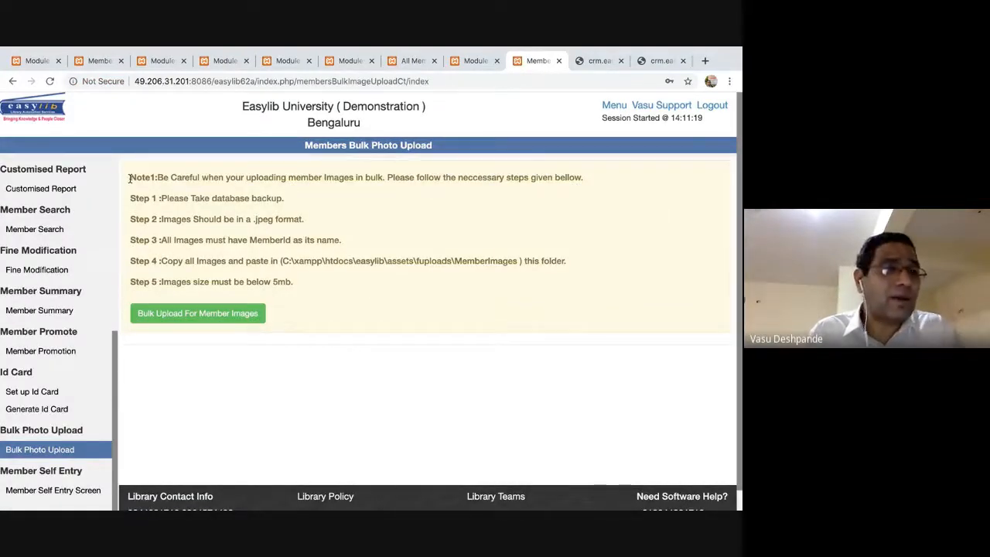
{"action": "left_click_drag", "start_coordinate": [130, 178], "coordinate": [288, 283]}
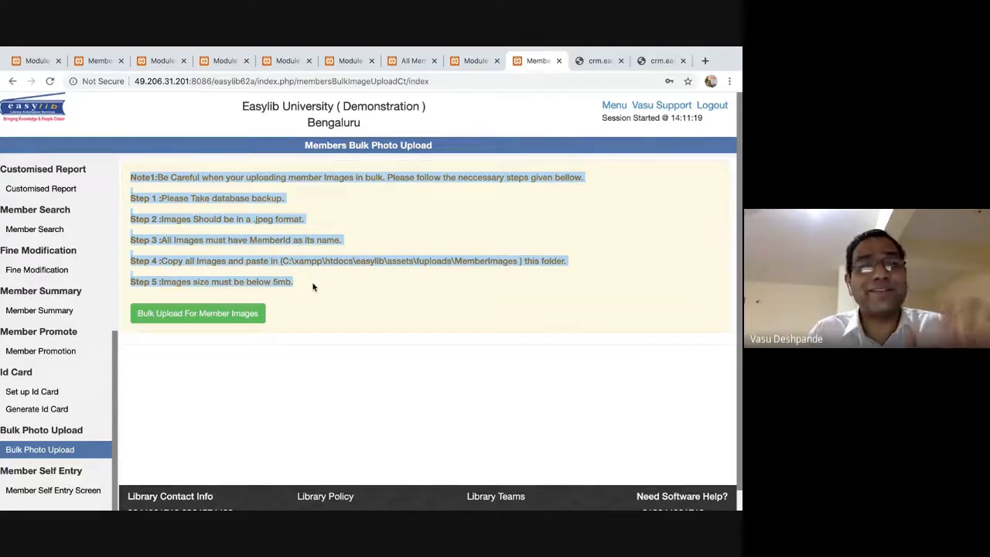
{"action": "left_click", "coordinate": [314, 287]}
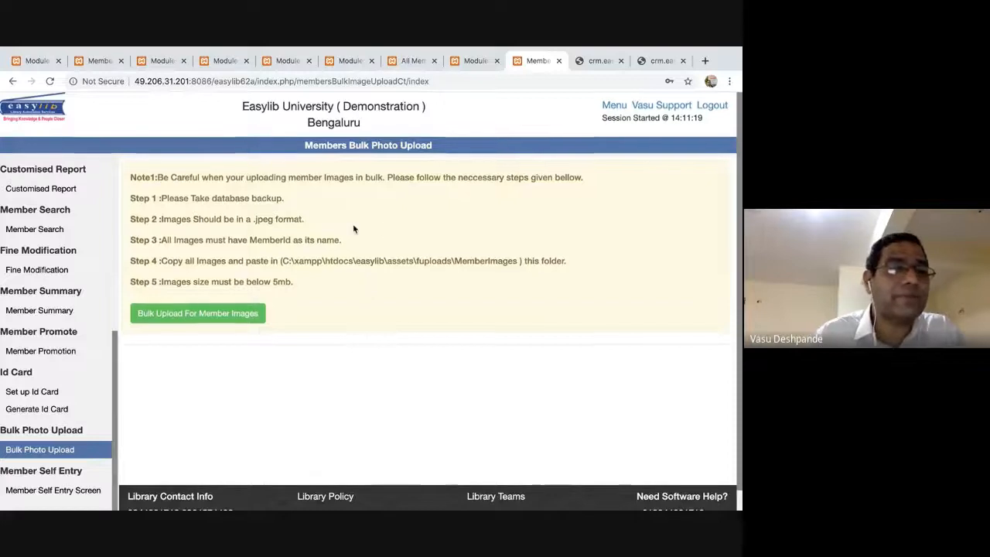
{"action": "left_click", "coordinate": [52, 490]}
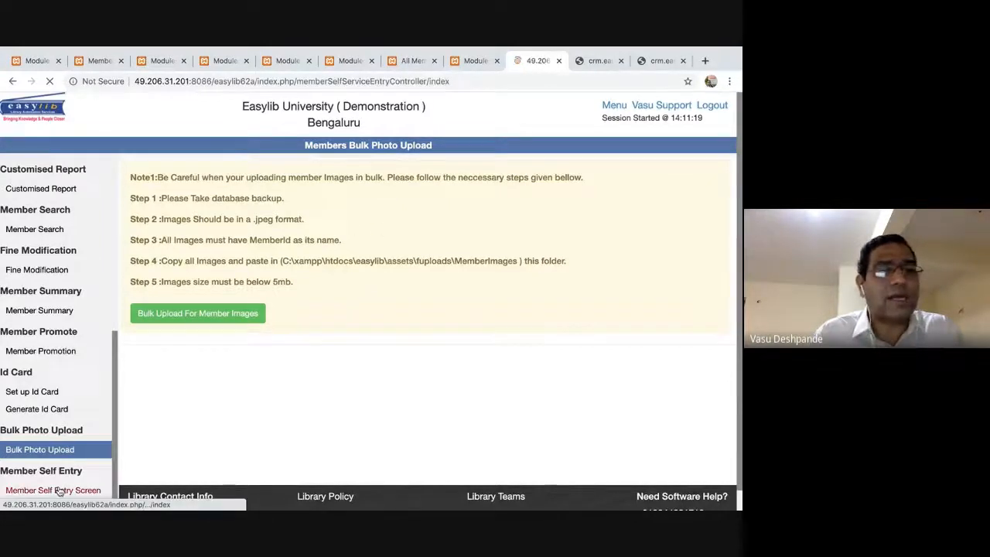
Close the self-entry tab and load a member's details in Circulation by entering their member ID.
{"action": "left_click", "coordinate": [559, 60]}
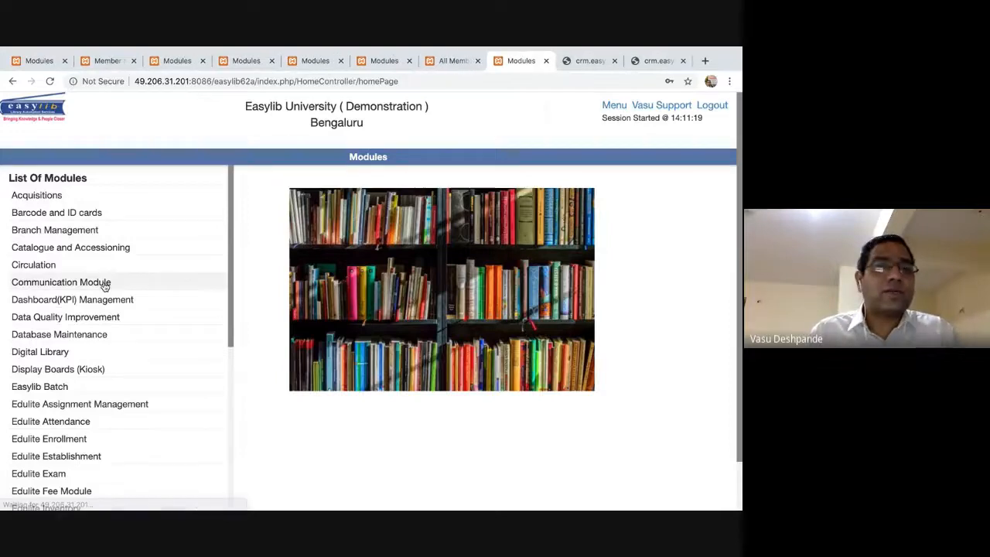
{"action": "key", "text": "super+Tab"}
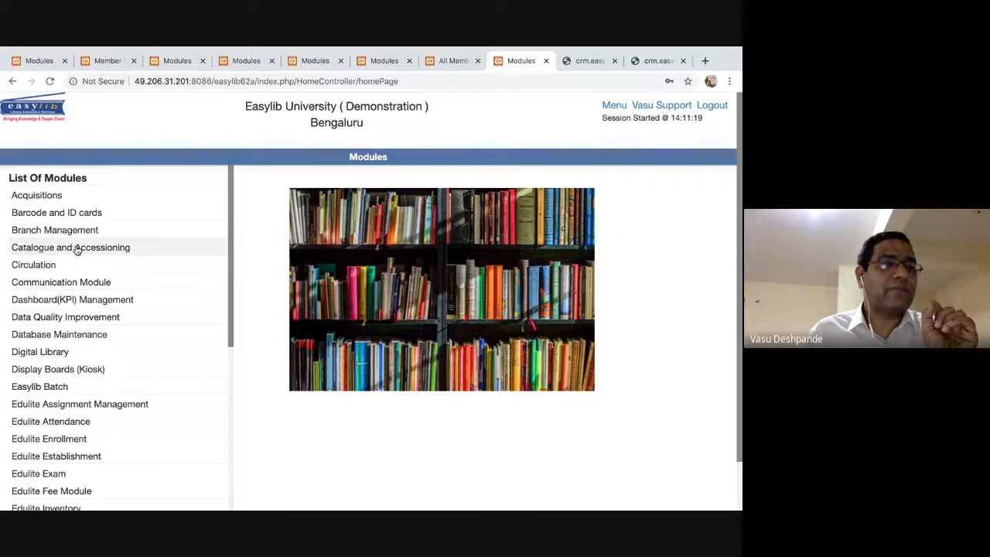
{"action": "left_click", "coordinate": [50, 266]}
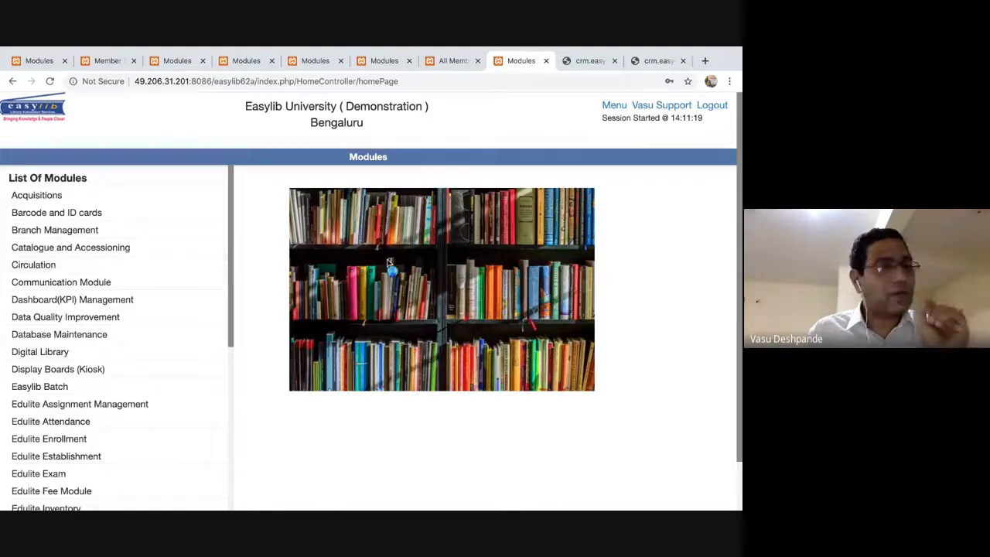
{"action": "left_click", "coordinate": [550, 169]}
{"action": "type", "text": "000006"}
{"action": "key", "text": "Return"}
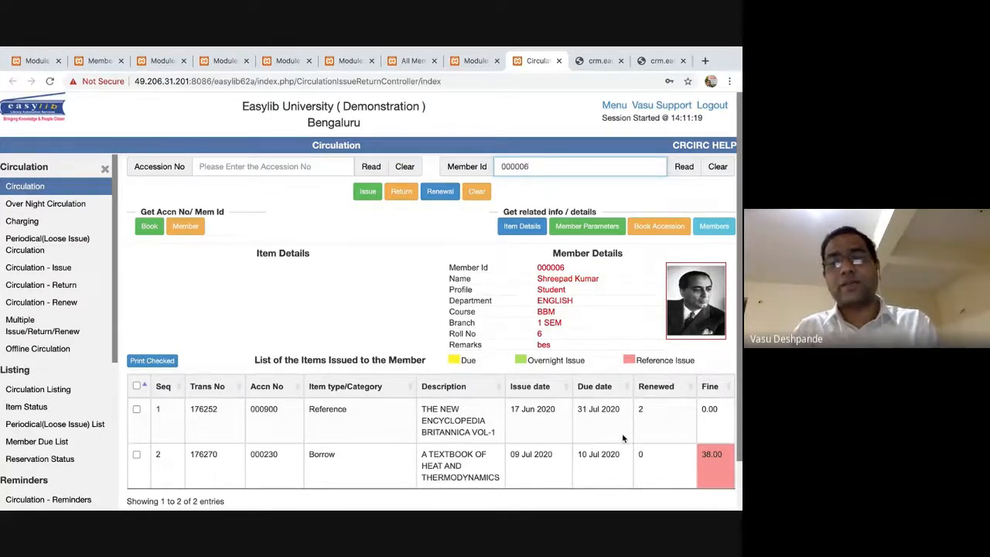
Review the member's two issued items, one with a 38.00 fine, then switch to the slides.
{"action": "scroll", "coordinate": [381, 349], "scroll_direction": "down", "scroll_amount": 2}
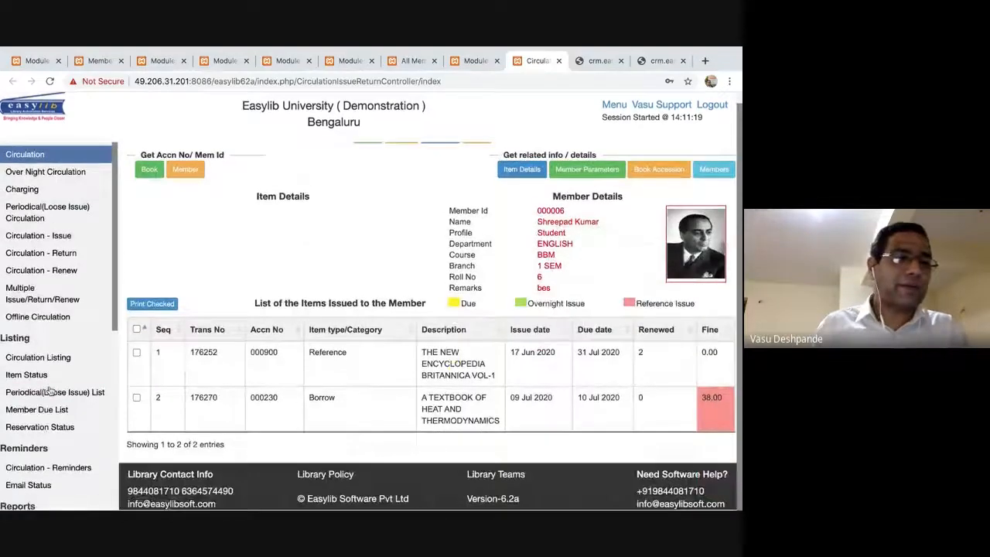
{"action": "scroll", "coordinate": [38, 383], "scroll_direction": "down", "scroll_amount": 5}
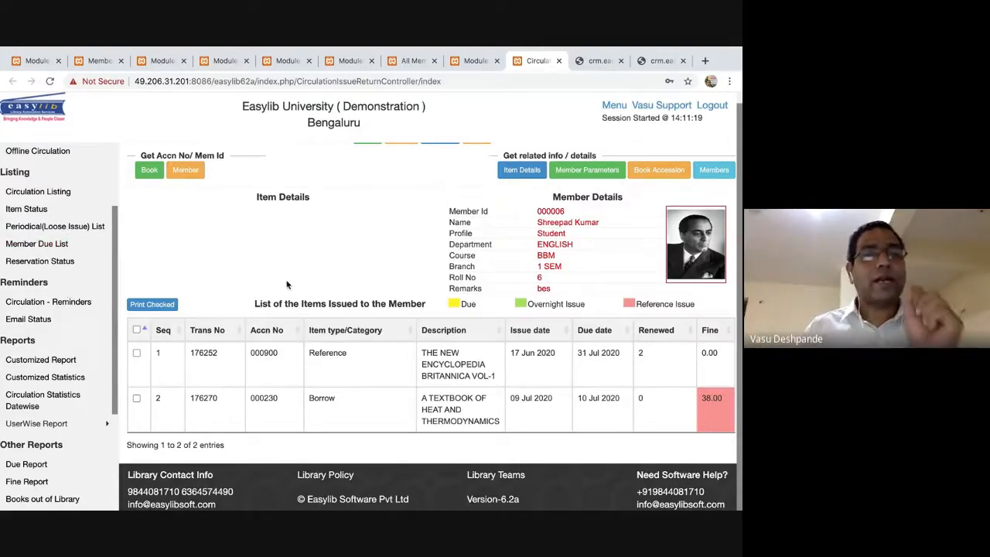
{"action": "scroll", "coordinate": [348, 301], "scroll_direction": "up", "scroll_amount": 2}
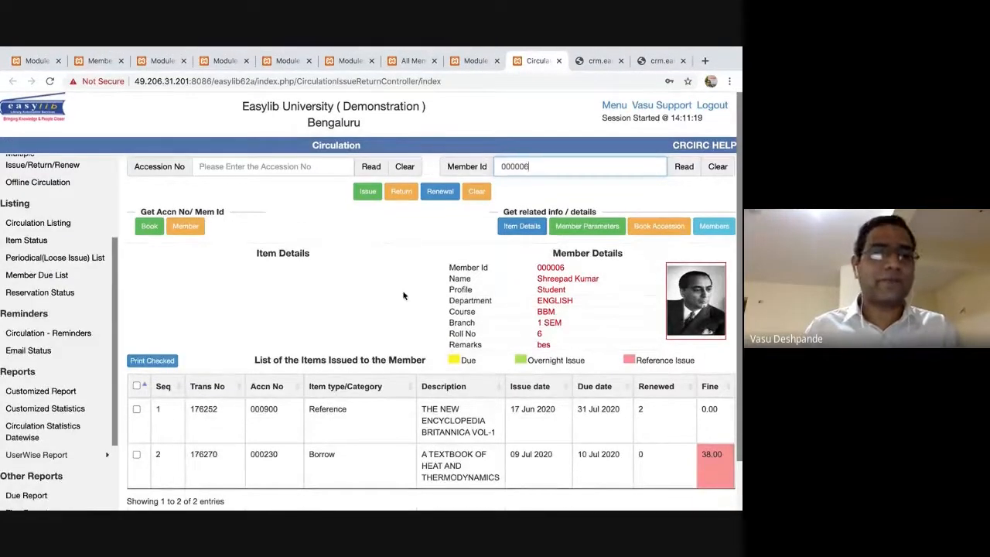
{"action": "key", "text": "super+Tab"}
{"action": "key", "text": "super+Tab"}
{"action": "key", "text": "super+Tab"}
{"action": "key", "text": "super+Tab"}
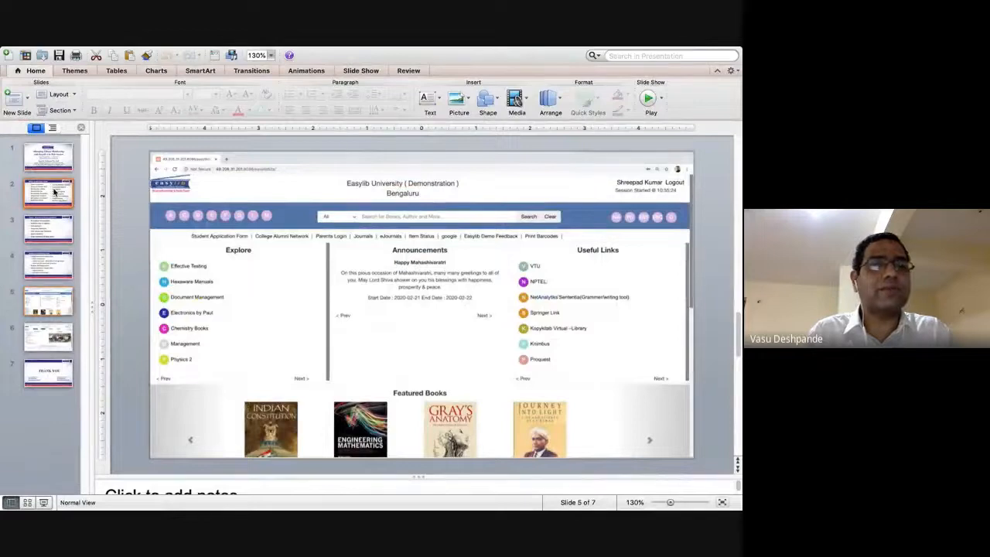
{"action": "left_click", "coordinate": [54, 194]}
Present the 'What we will cover today' slide full screen, then exit back to Easylib.
{"action": "left_click", "coordinate": [42, 503]}
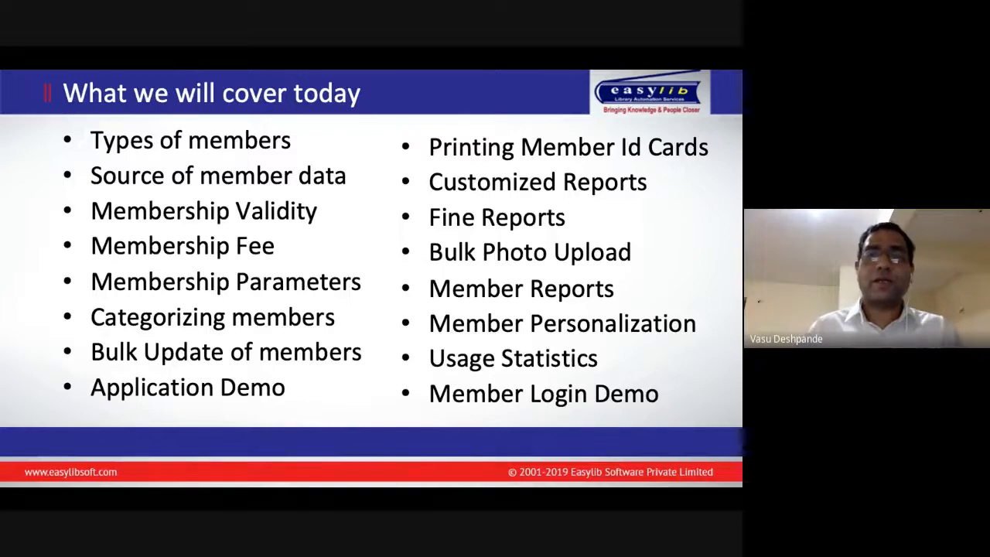
{"action": "key", "text": "Escape"}
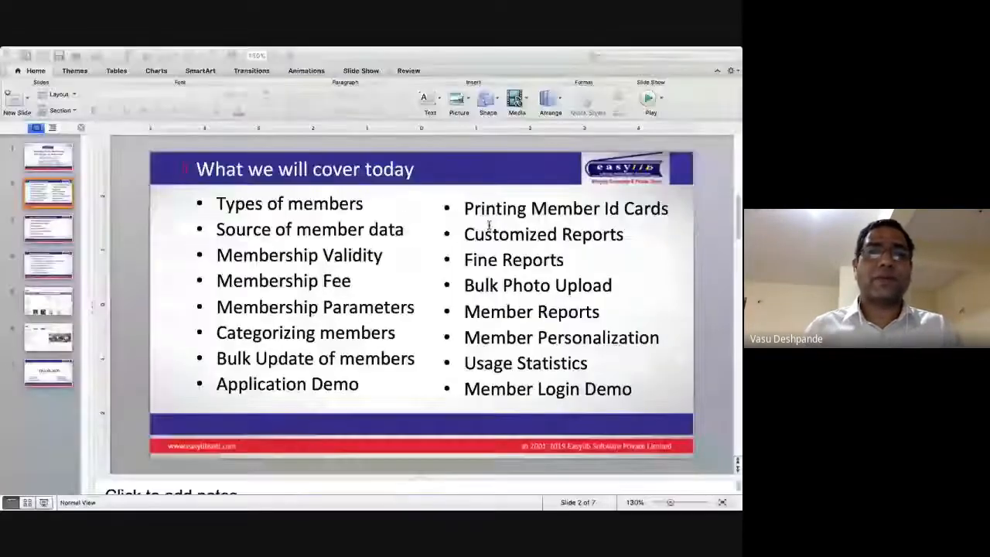
{"action": "key", "text": "super+Tab"}
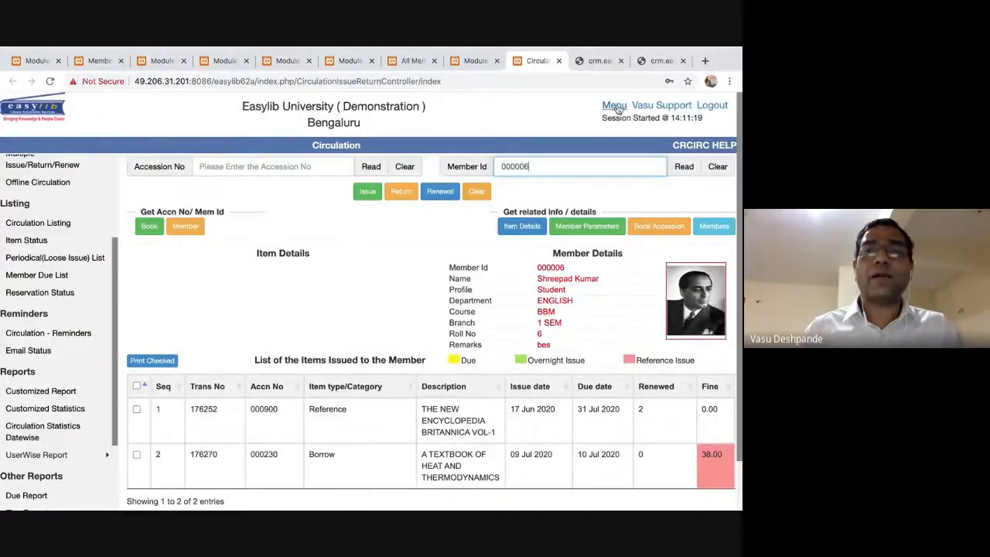
{"action": "left_click", "coordinate": [615, 106]}
Open the Circulation module and scroll through its options.
{"action": "left_click", "coordinate": [51, 269]}
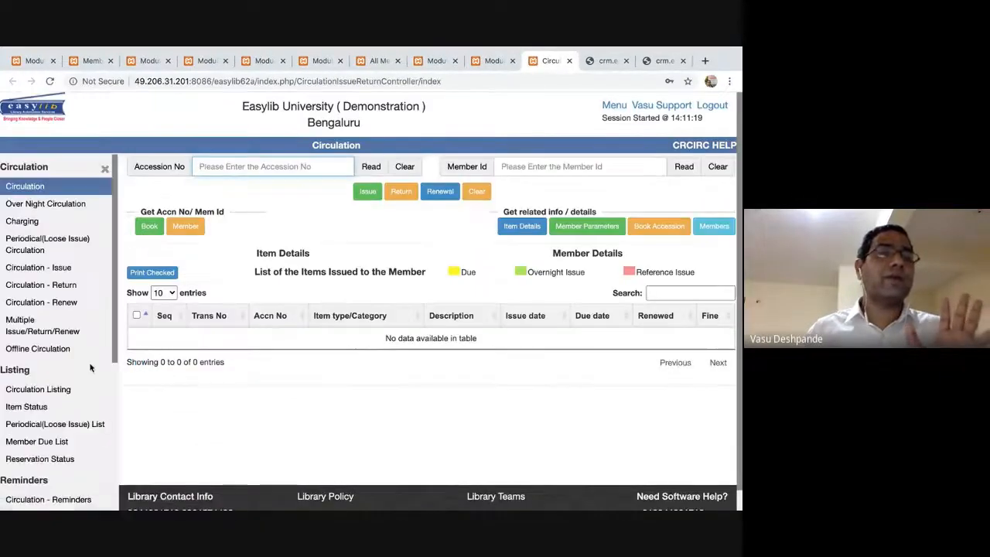
{"action": "scroll", "coordinate": [93, 323], "scroll_direction": "down", "scroll_amount": 4}
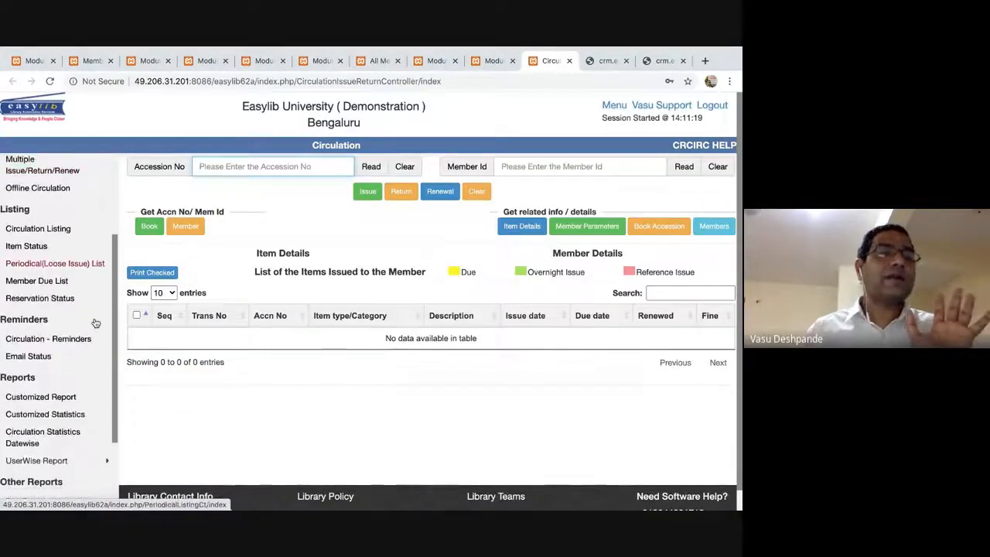
{"action": "scroll", "coordinate": [96, 323], "scroll_direction": "down", "scroll_amount": 1}
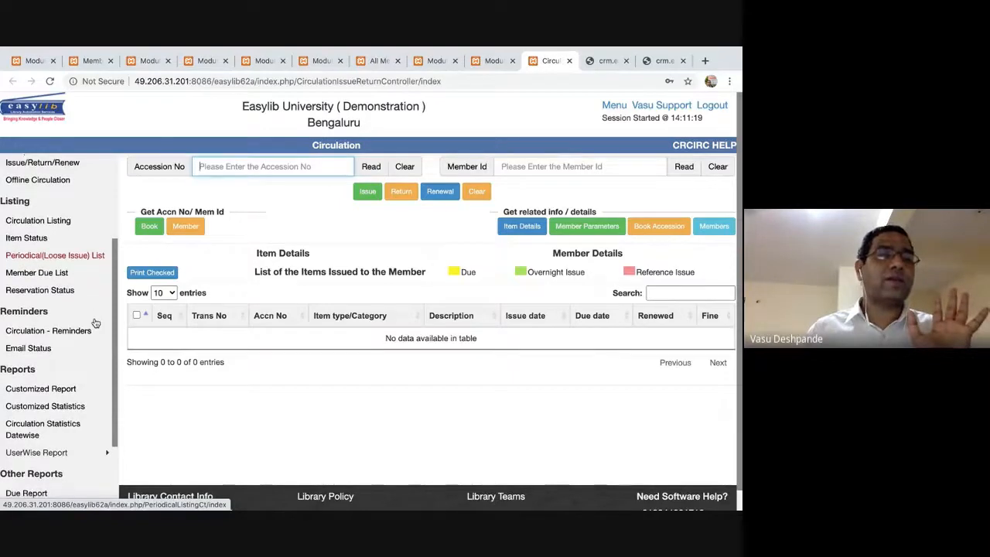
{"action": "scroll", "coordinate": [95, 323], "scroll_direction": "down", "scroll_amount": 4}
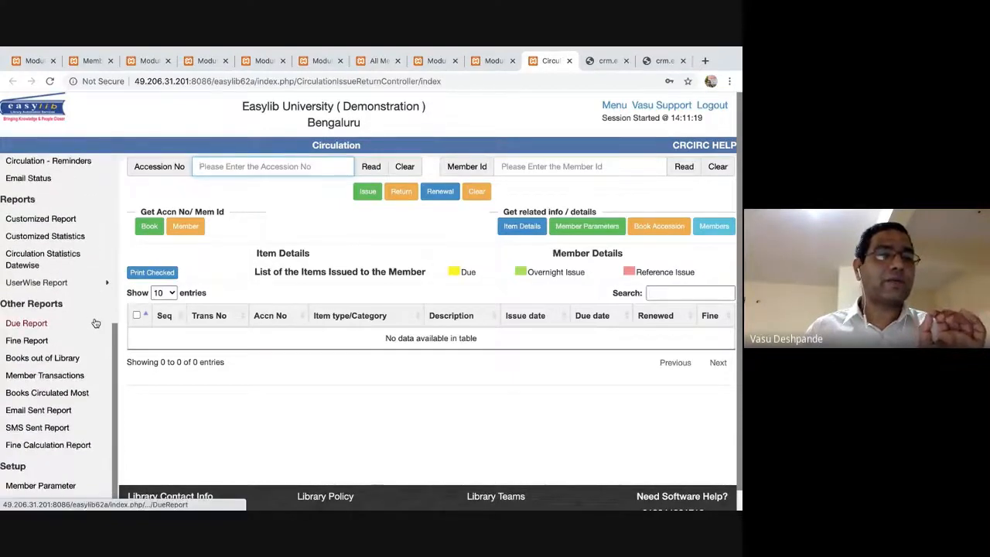
{"action": "scroll", "coordinate": [96, 322], "scroll_direction": "up", "scroll_amount": 8}
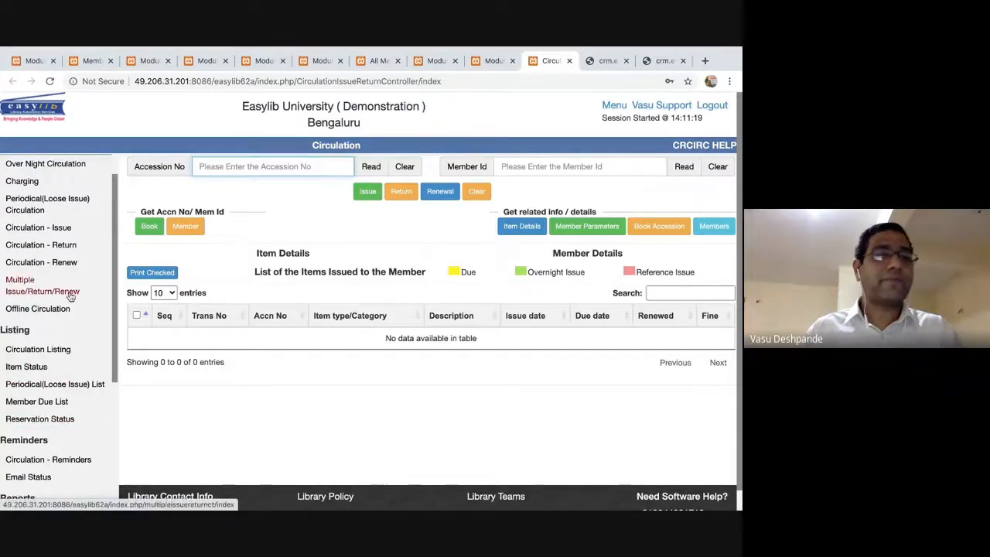
{"action": "scroll", "coordinate": [71, 296], "scroll_direction": "up", "scroll_amount": 1}
Find 'member' on the page and open the Member Due List report.
{"action": "key", "text": "ctrl+f"}
{"action": "type", "text": "membe due list"}
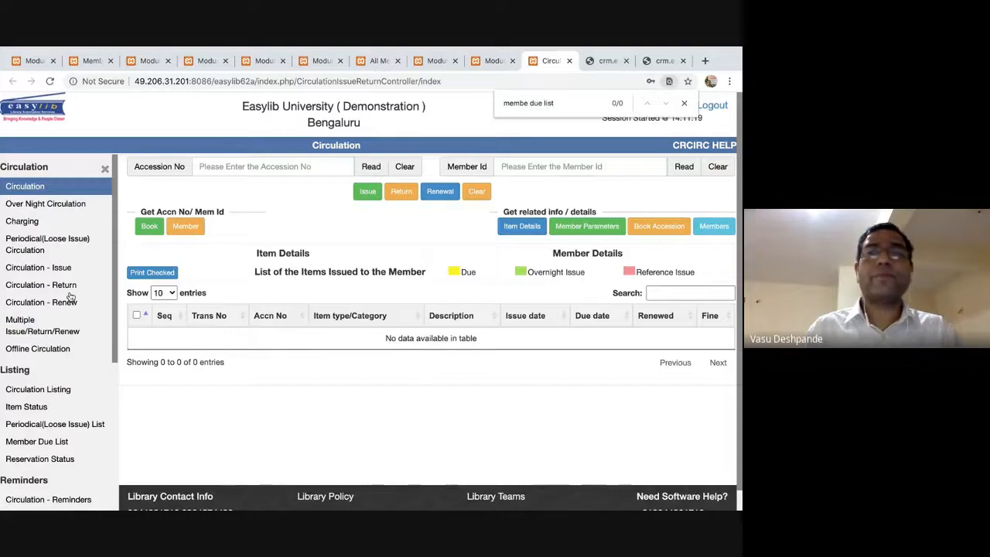
{"action": "key", "text": "Escape"}
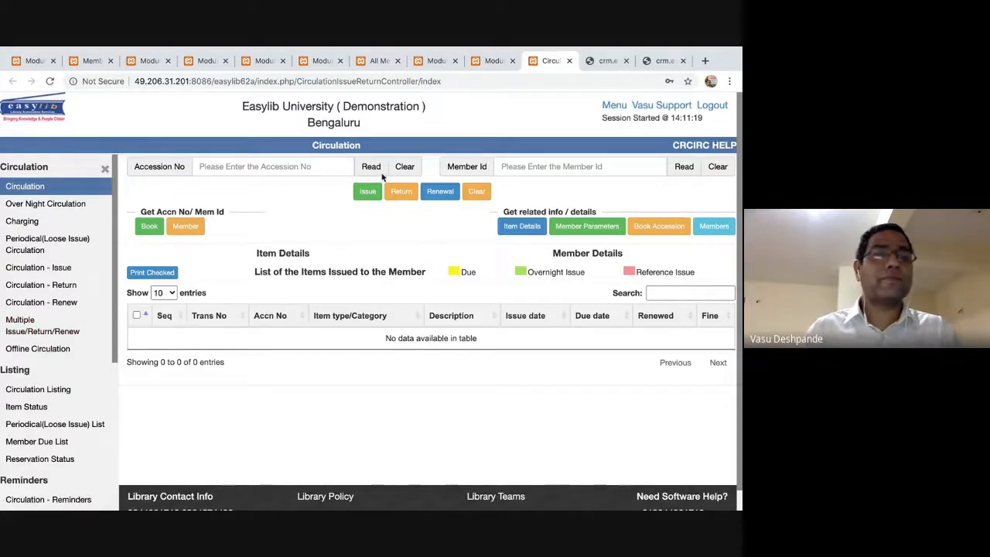
{"action": "key", "text": "ctrl+f"}
{"action": "type", "text": "member"}
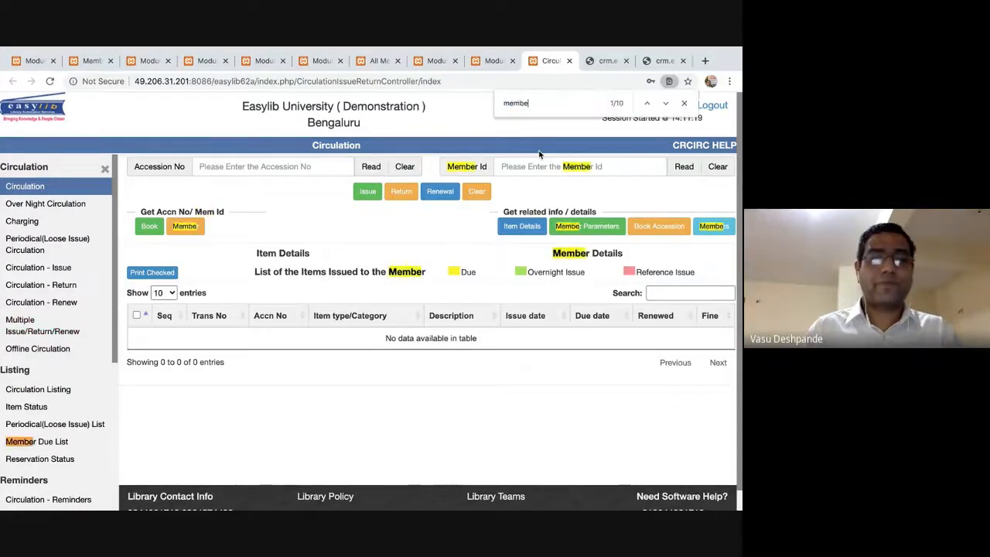
{"action": "left_click", "coordinate": [47, 441]}
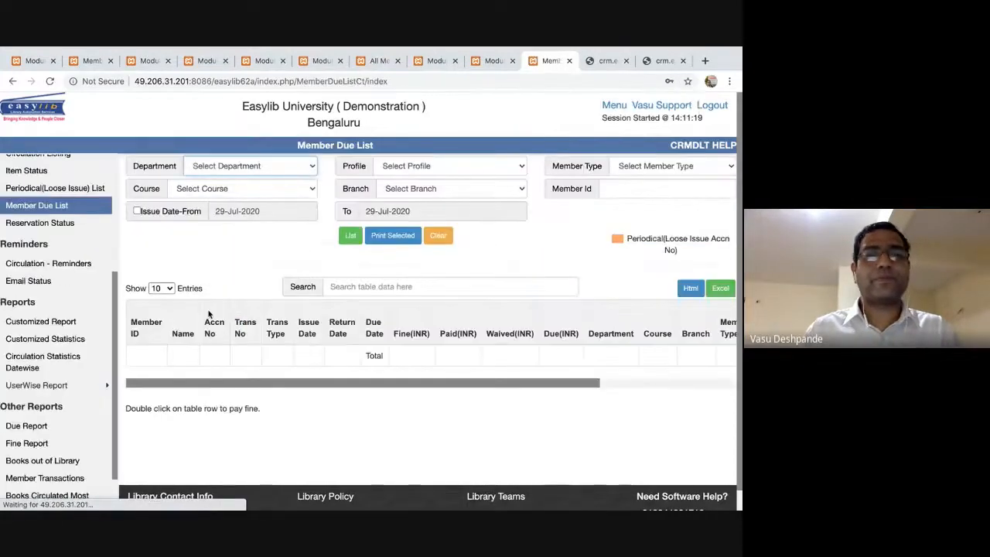
List all outstanding member dues, showing fines such as 32.00, 38.00 and 2.00 INR.
{"action": "left_click", "coordinate": [351, 237]}
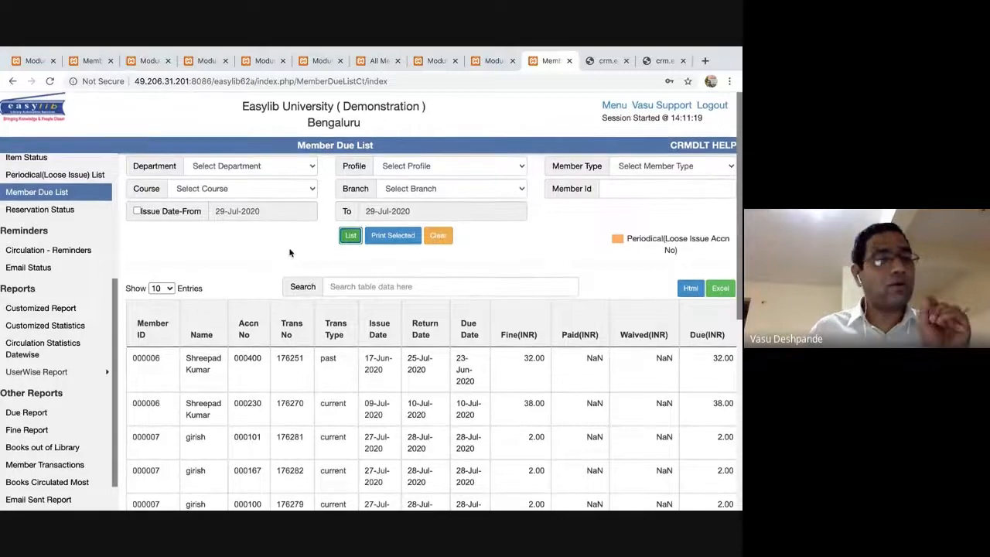
Open the In Out Management module and view the daily Visitors In-Out Details.
{"action": "left_click", "coordinate": [614, 105]}
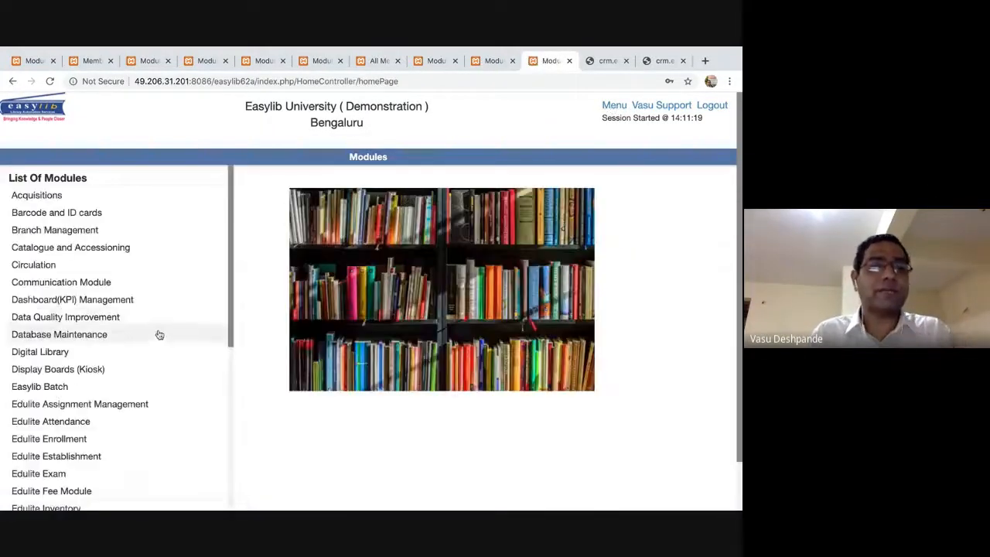
{"action": "scroll", "coordinate": [178, 354], "scroll_direction": "down", "scroll_amount": 4}
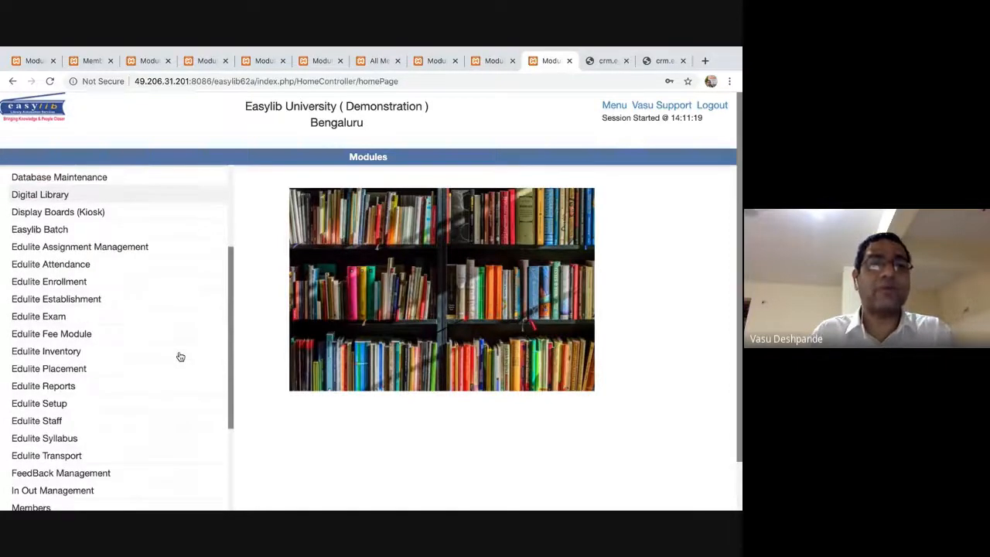
{"action": "scroll", "coordinate": [180, 359], "scroll_direction": "down", "scroll_amount": 4}
{"action": "scroll", "coordinate": [180, 367], "scroll_direction": "down", "scroll_amount": 2}
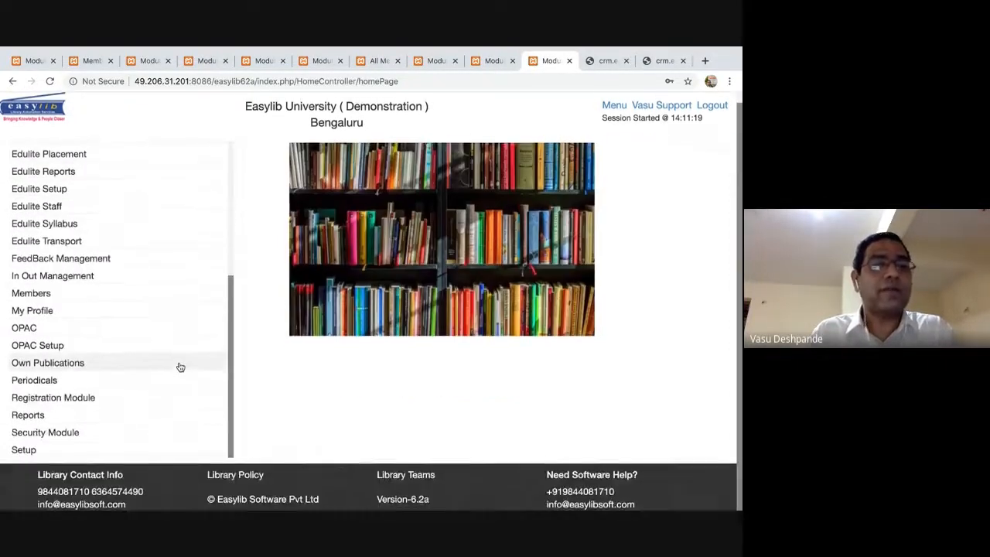
{"action": "scroll", "coordinate": [180, 367], "scroll_direction": "up", "scroll_amount": 2}
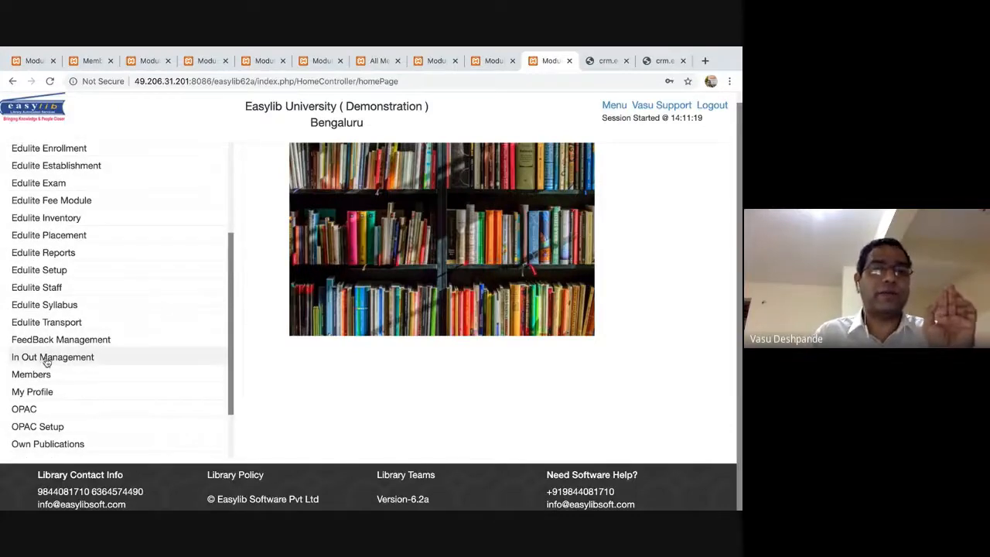
{"action": "left_click", "coordinate": [47, 358]}
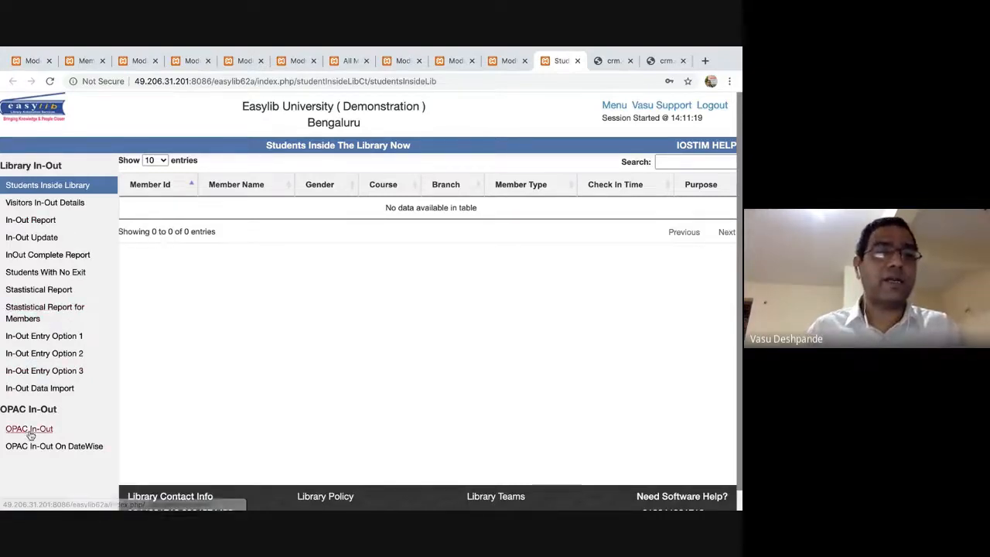
{"action": "left_click", "coordinate": [41, 203]}
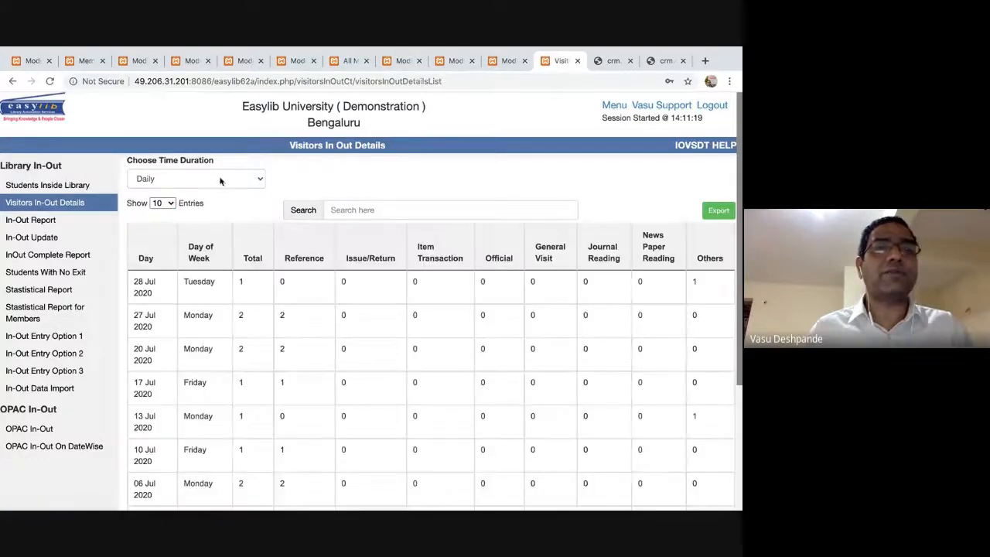
Open the Stastistical Report page and run it for today, 2020-Jul-29.
{"action": "scroll", "coordinate": [316, 298], "scroll_direction": "down", "scroll_amount": 2}
{"action": "scroll", "coordinate": [317, 301], "scroll_direction": "up", "scroll_amount": 1}
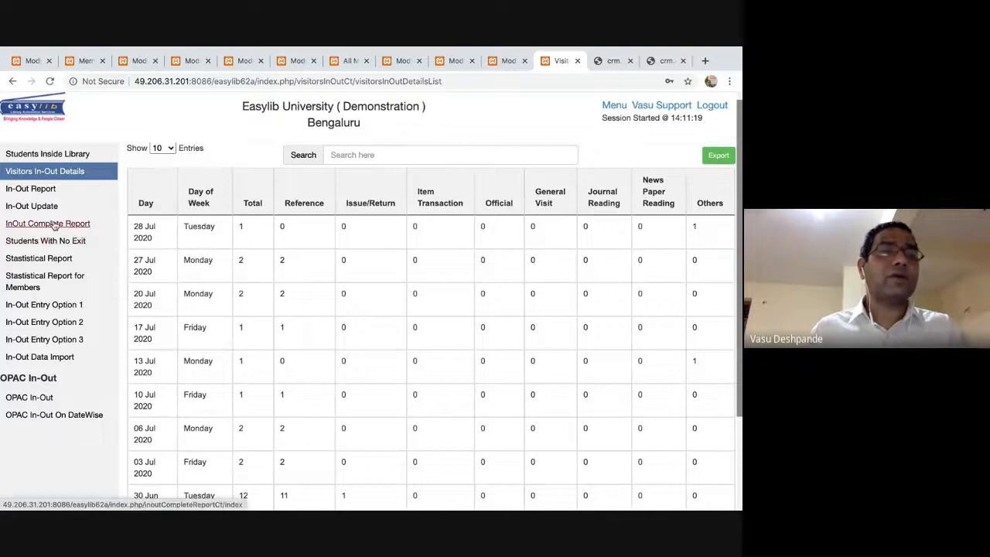
{"action": "scroll", "coordinate": [46, 224], "scroll_direction": "up", "scroll_amount": 2}
{"action": "left_click", "coordinate": [50, 186]}
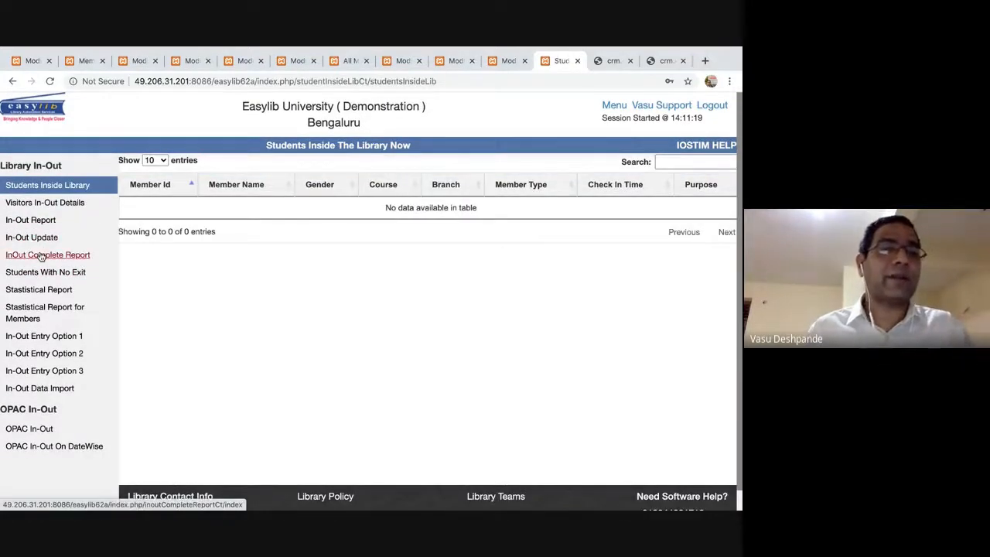
{"action": "left_click", "coordinate": [34, 291]}
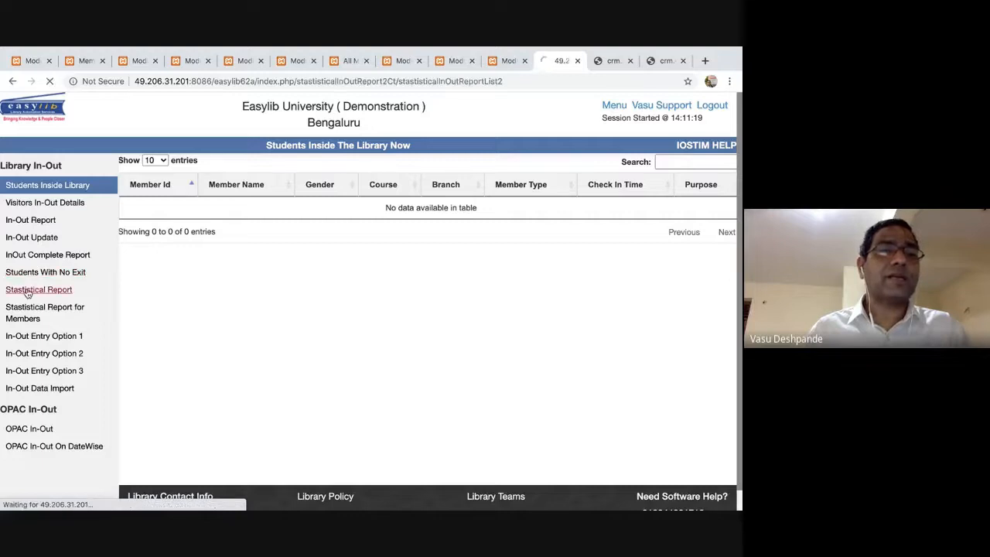
{"action": "left_click", "coordinate": [249, 198]}
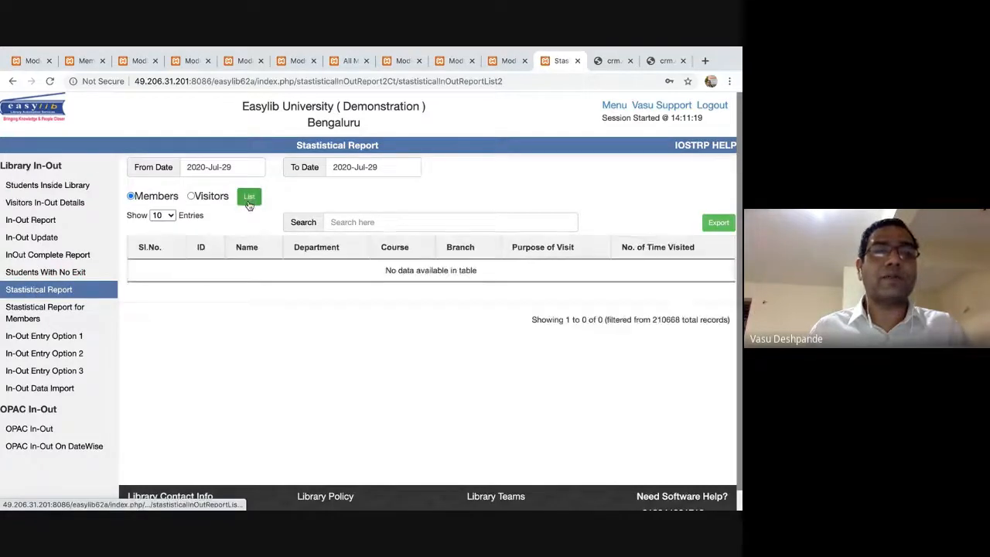
Set From Date to 2020-Jul-01 and list member visit counts through 2020-Jul-29.
{"action": "left_click", "coordinate": [229, 167]}
{"action": "left_click", "coordinate": [253, 220]}
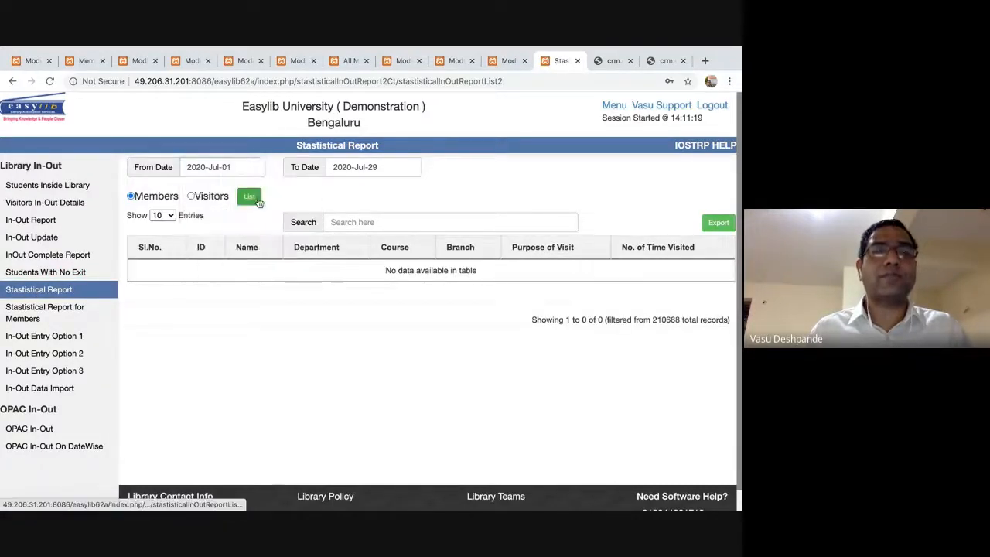
{"action": "left_click", "coordinate": [249, 197]}
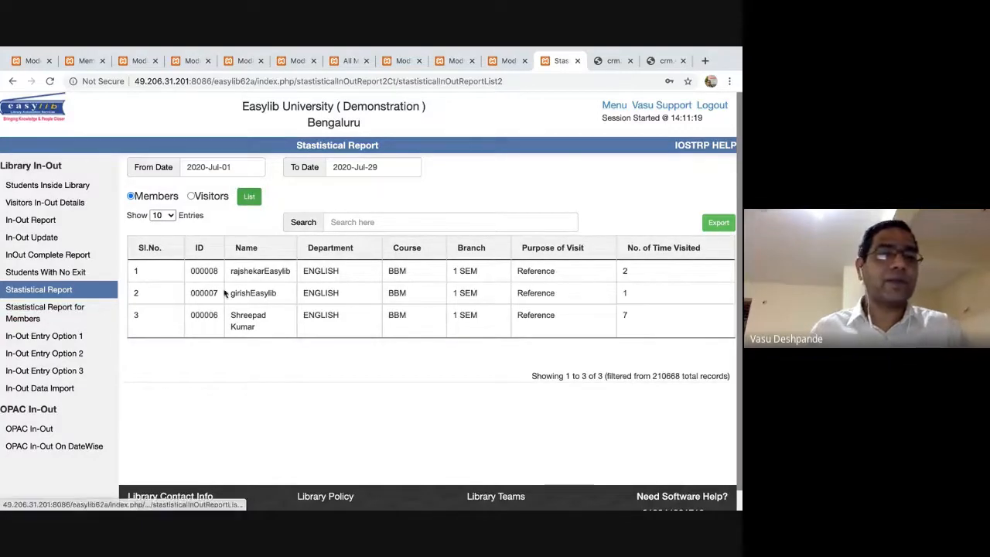
{"action": "double_click", "coordinate": [273, 272]}
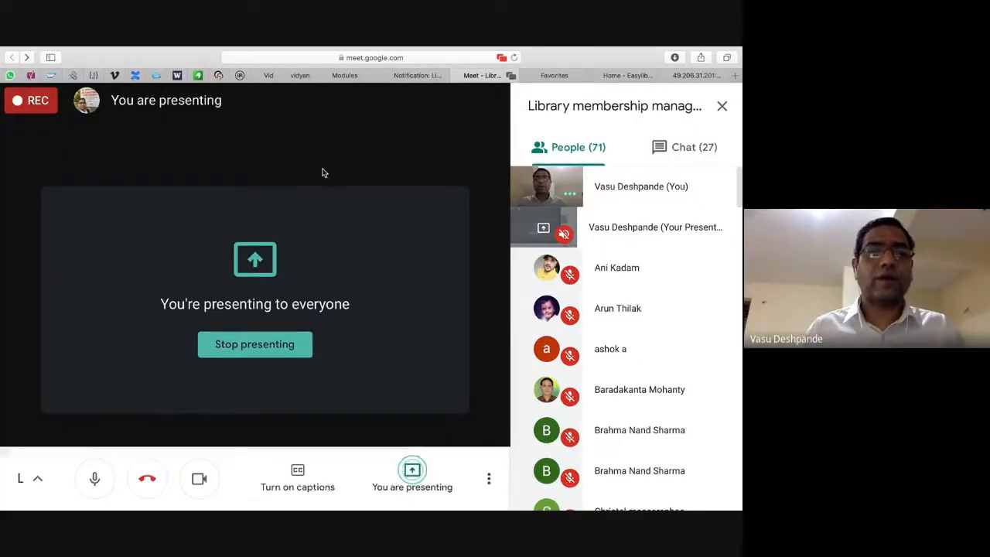
{"action": "key", "text": "super+Tab"}
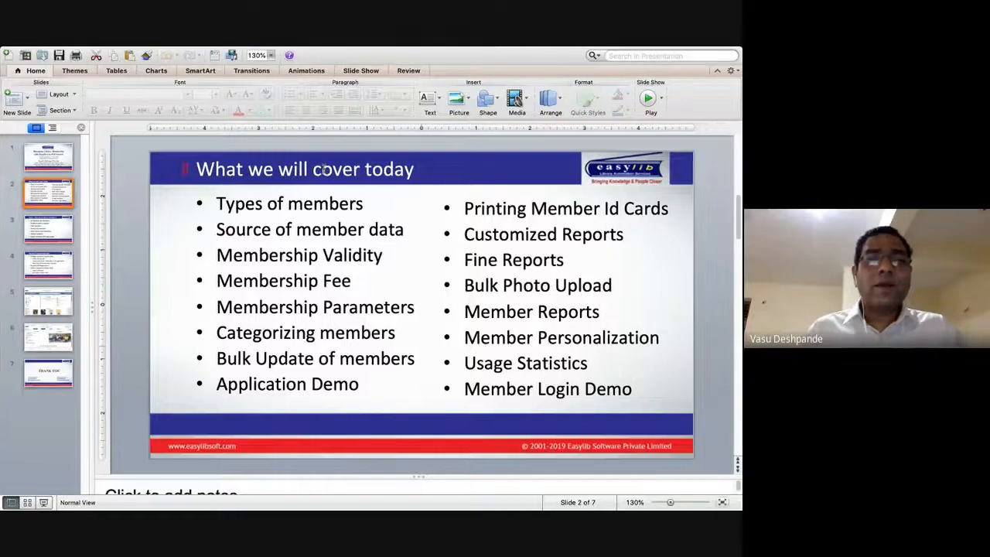
Select the 'What we will cover today' agenda slide title, then switch back to Easylib.
{"action": "left_click", "coordinate": [325, 171]}
{"action": "key", "text": "super+Tab"}
{"action": "key", "text": "super+Tab"}
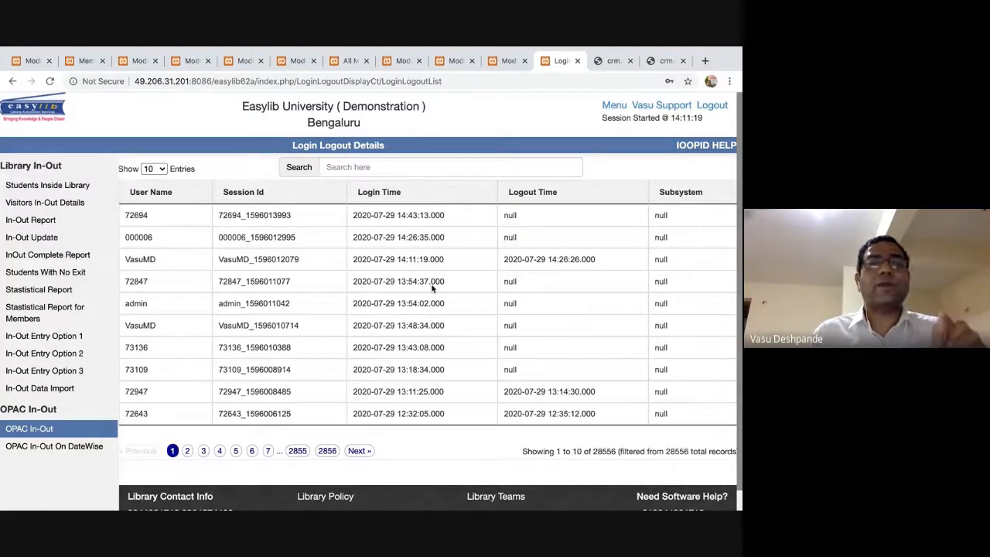
On page 2 of the login records, search for the member's user ID, then reload the full list.
{"action": "left_click", "coordinate": [188, 451]}
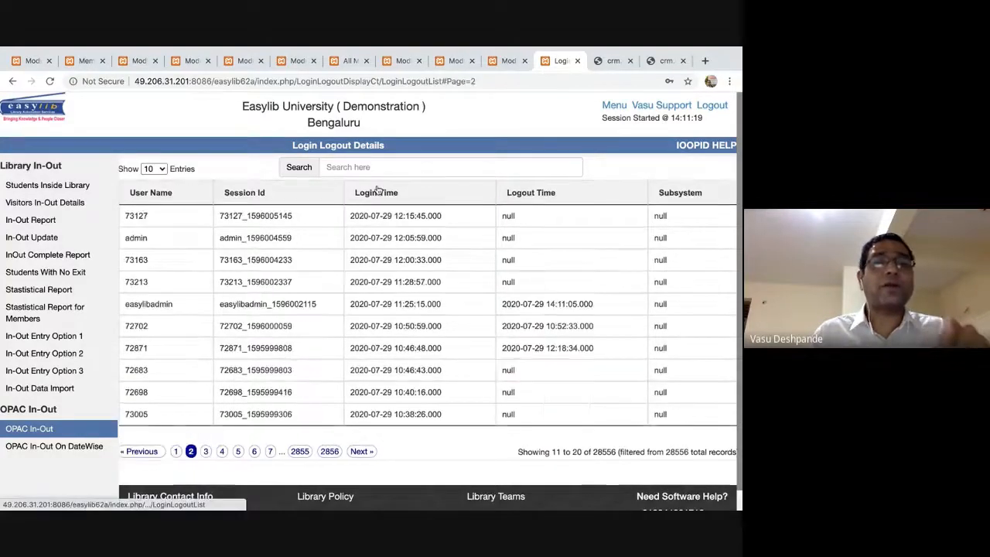
{"action": "left_click", "coordinate": [375, 167]}
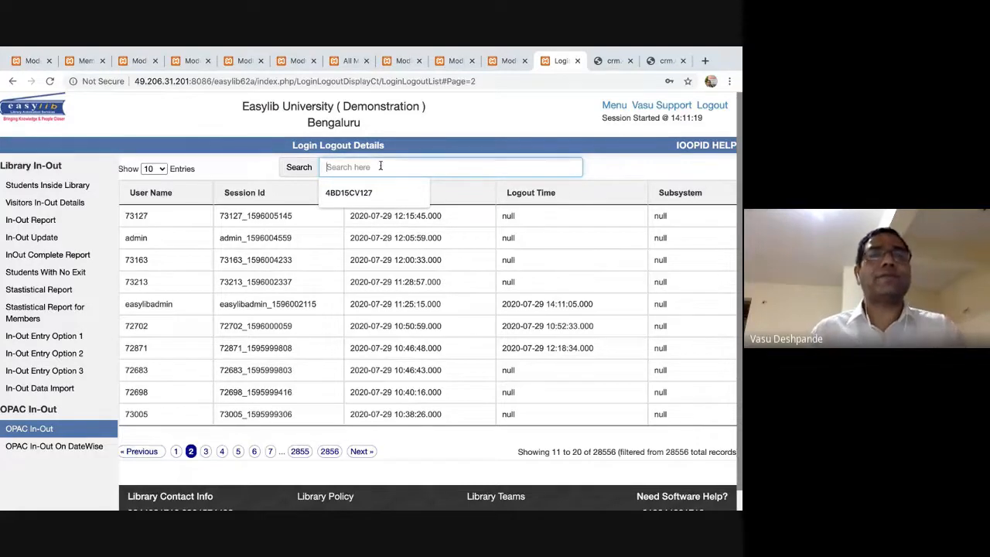
{"action": "type", "text": "7312"}
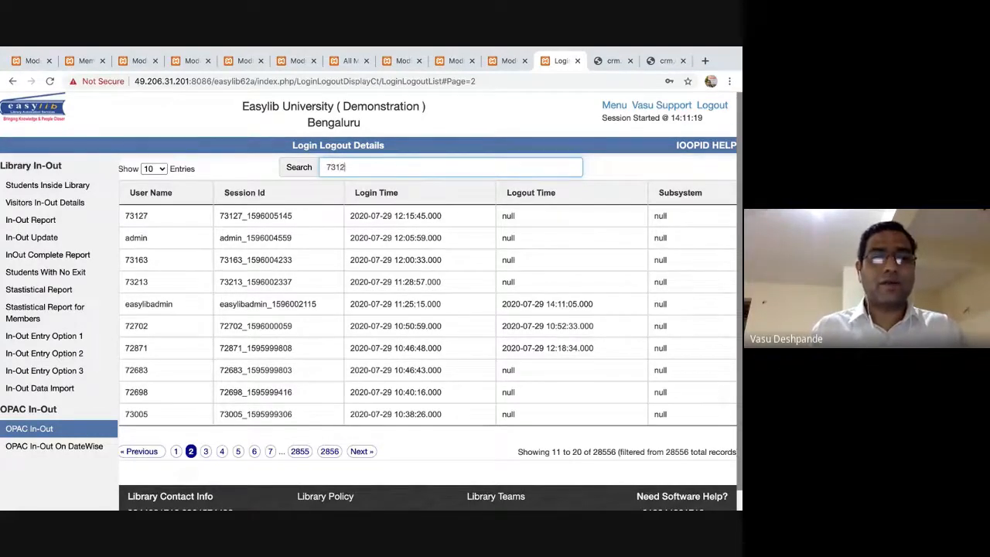
{"action": "type", "text": "7"}
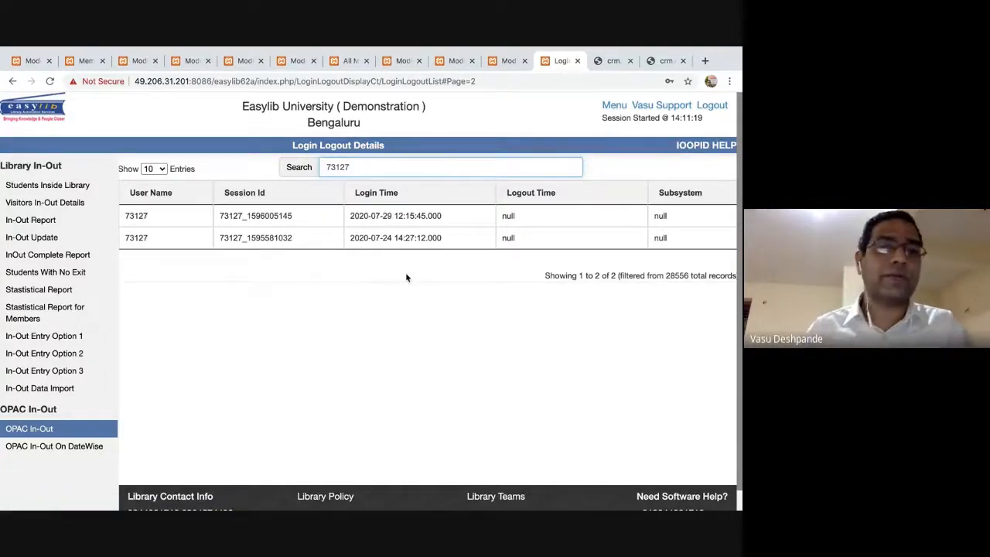
{"action": "left_click", "coordinate": [35, 433]}
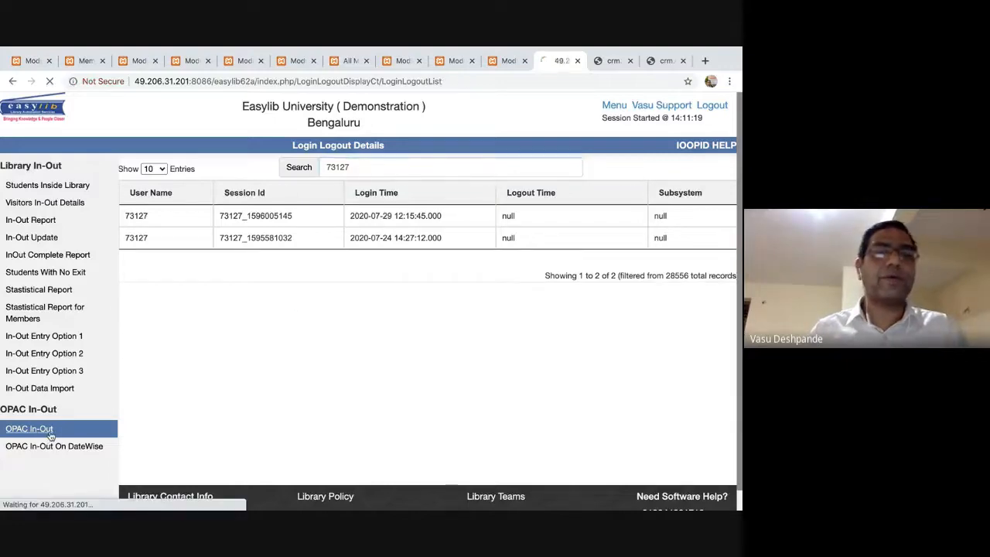
{"action": "key", "text": "ctrl+Right"}
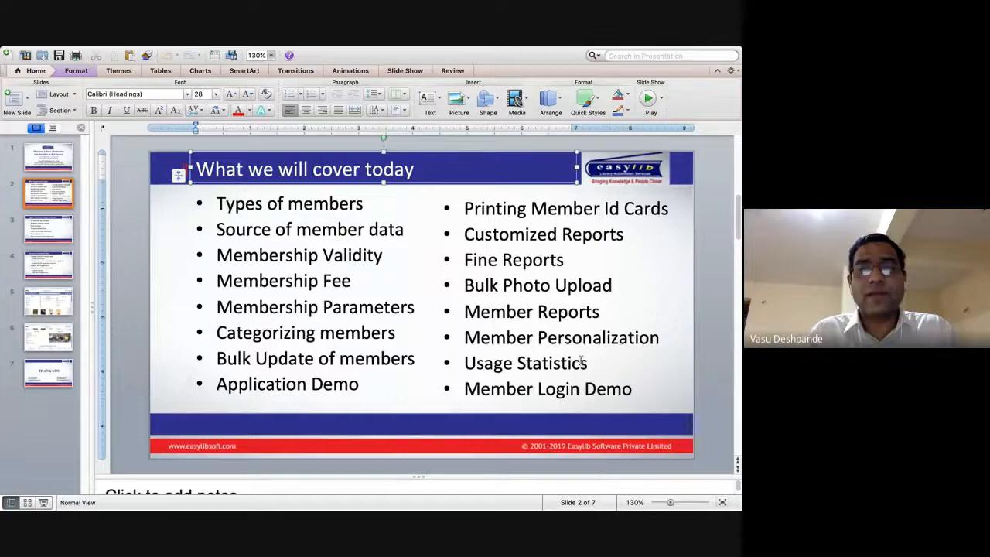
Cycle through open applications to bring the Google Meet browser window forward.
{"action": "key", "text": "super+Tab"}
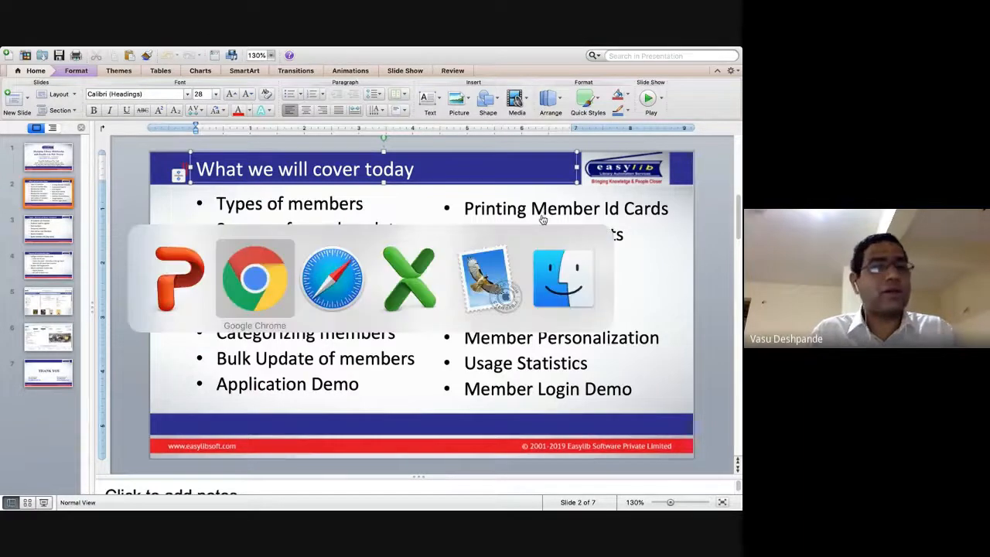
{"action": "key", "text": "super+Tab"}
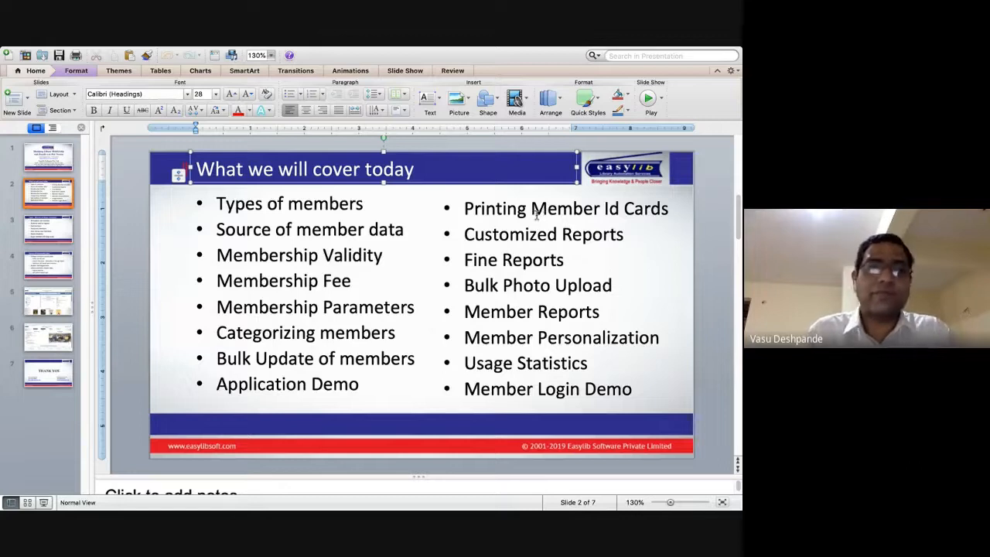
{"action": "key", "text": "super+Tab"}
{"action": "key", "text": "super+Tab"}
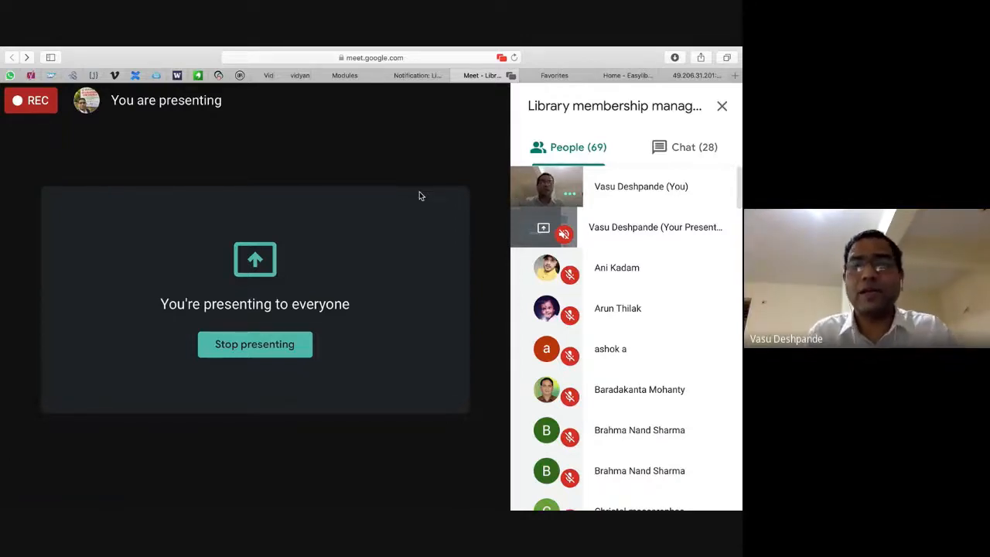
Show the Meet chat, scroll to the 2:37–2:43 PM questions, and highlight the CSV member-data question.
{"action": "left_click", "coordinate": [694, 149]}
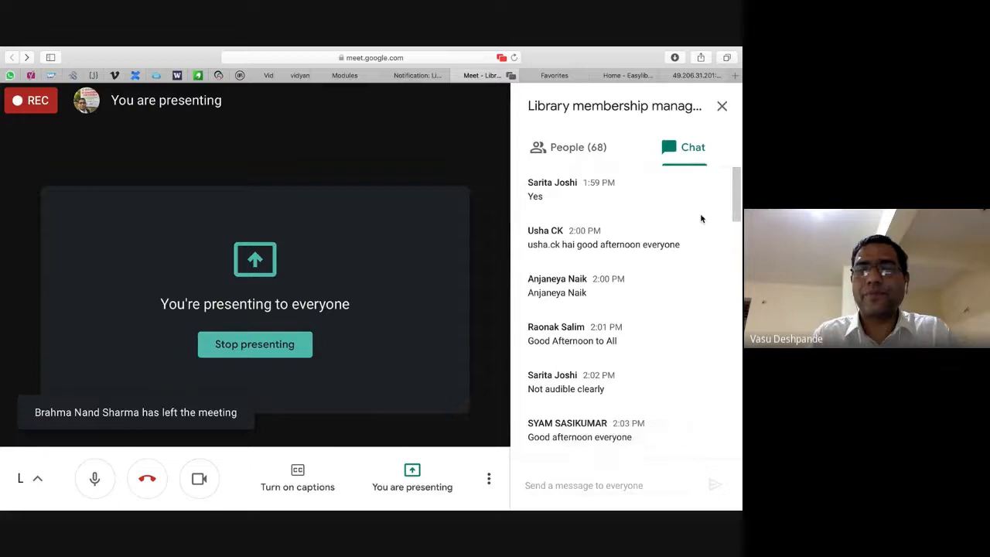
{"action": "scroll", "coordinate": [701, 219], "scroll_direction": "down", "scroll_amount": 1}
{"action": "scroll", "coordinate": [701, 219], "scroll_direction": "down", "scroll_amount": 3}
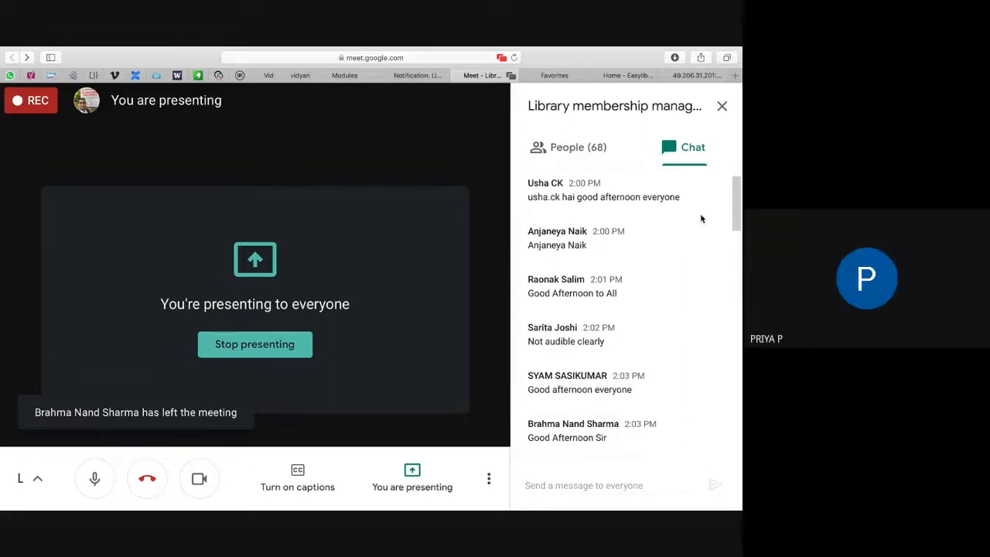
{"action": "scroll", "coordinate": [701, 219], "scroll_direction": "down", "scroll_amount": 4}
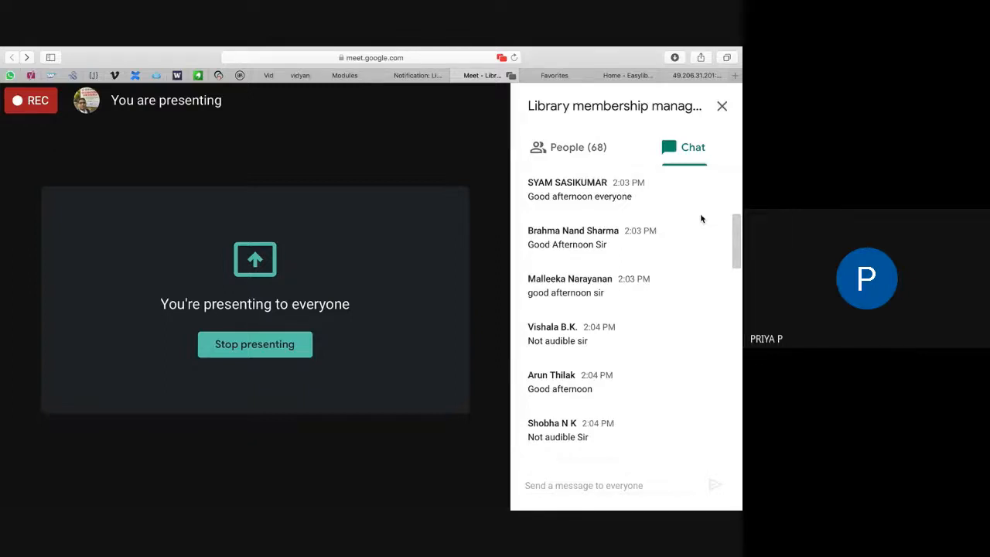
{"action": "scroll", "coordinate": [701, 213], "scroll_direction": "down", "scroll_amount": 3}
{"action": "scroll", "coordinate": [700, 213], "scroll_direction": "down", "scroll_amount": 8}
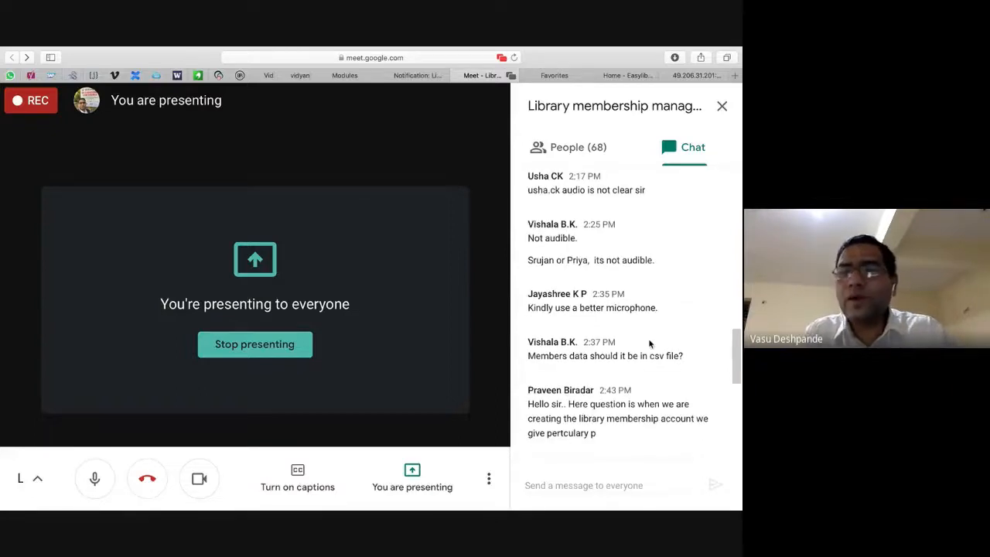
{"action": "triple_click", "coordinate": [634, 353]}
{"action": "left_click", "coordinate": [628, 355]}
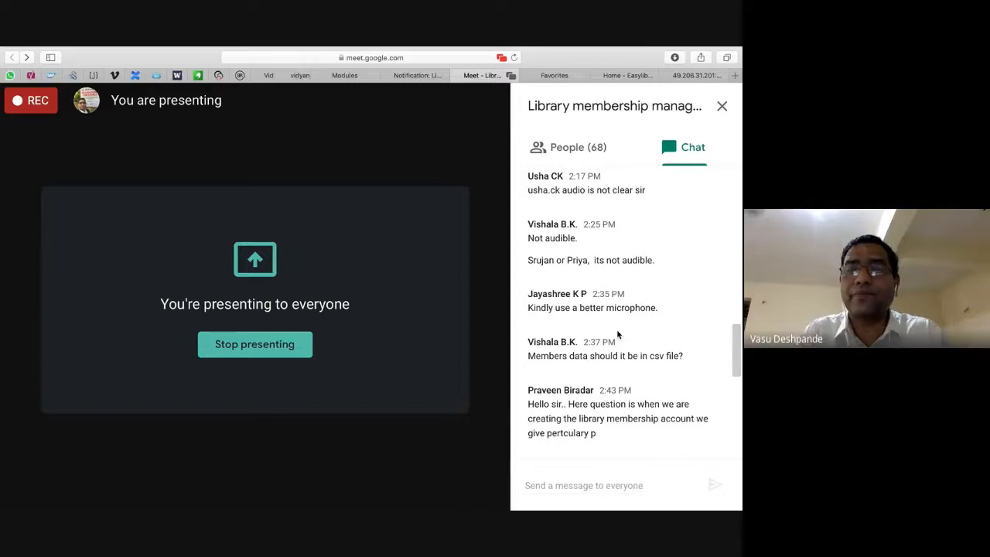
{"action": "double_click", "coordinate": [583, 418]}
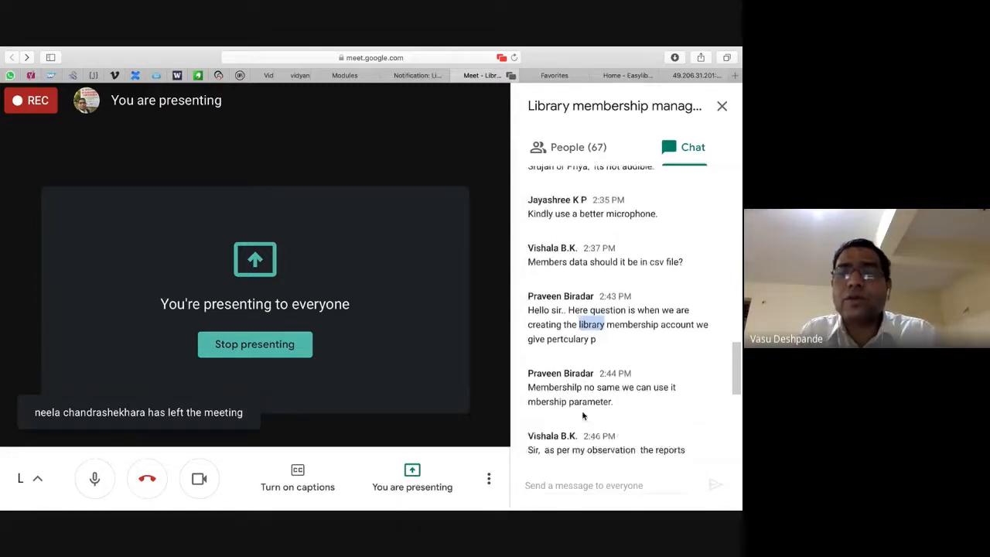
{"action": "double_click", "coordinate": [571, 325]}
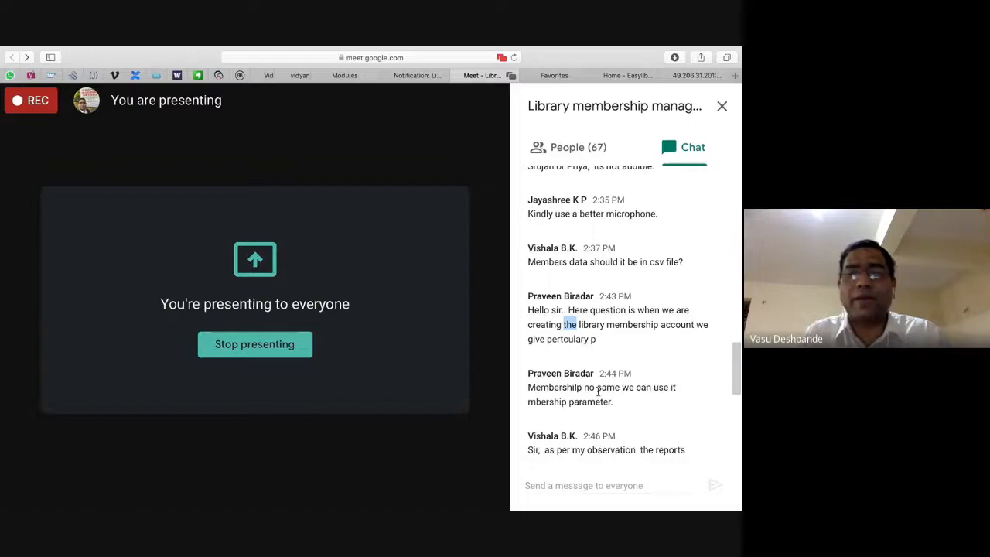
{"action": "scroll", "coordinate": [597, 391], "scroll_direction": "down", "scroll_amount": 2}
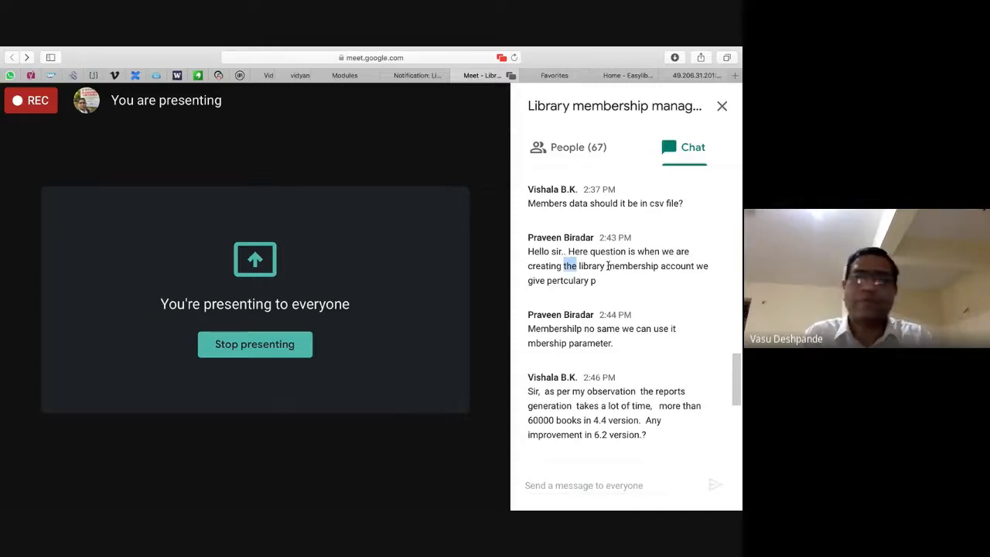
{"action": "double_click", "coordinate": [611, 265]}
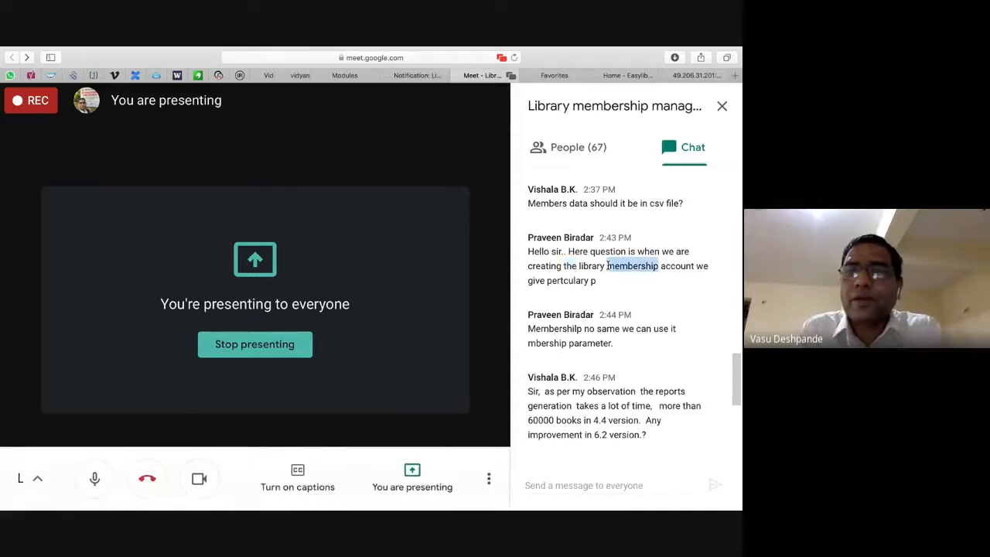
{"action": "left_click", "coordinate": [601, 258]}
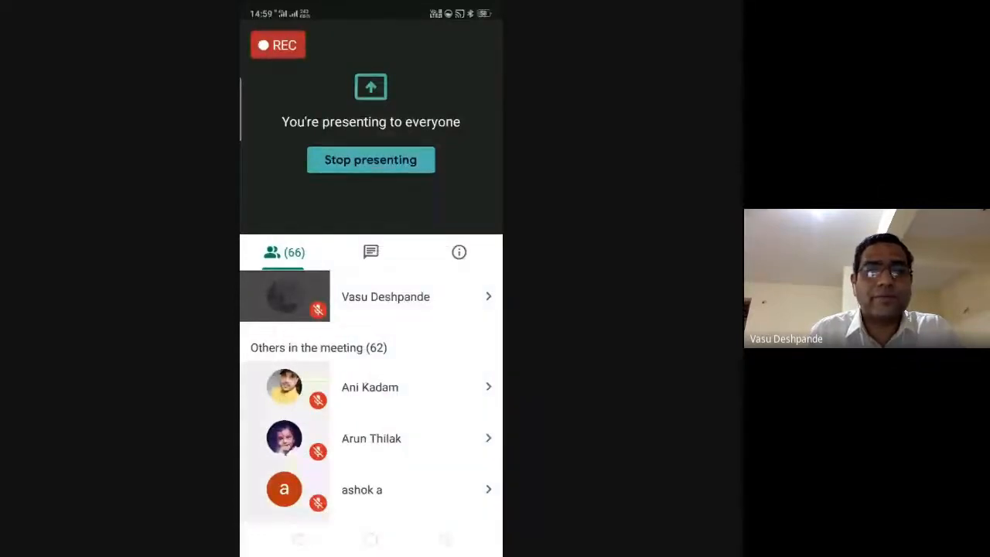
{"action": "scroll", "coordinate": [372, 395], "scroll_direction": "down", "scroll_amount": 5}
{"action": "scroll", "coordinate": [372, 394], "scroll_direction": "up", "scroll_amount": 5}
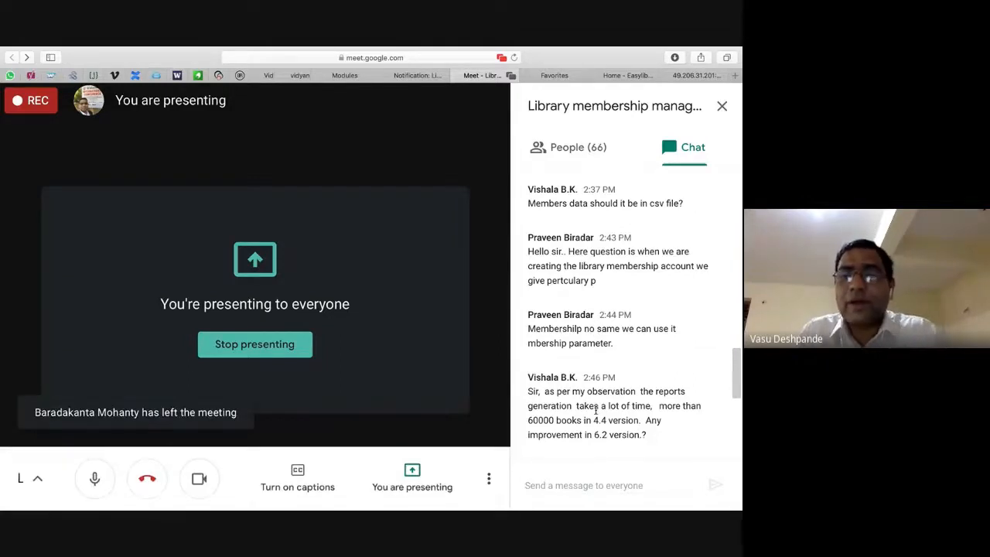
Highlight the report-generation speed question in the chat, then switch to Easylib in the browser.
{"action": "double_click", "coordinate": [628, 324]}
{"action": "triple_click", "coordinate": [627, 324]}
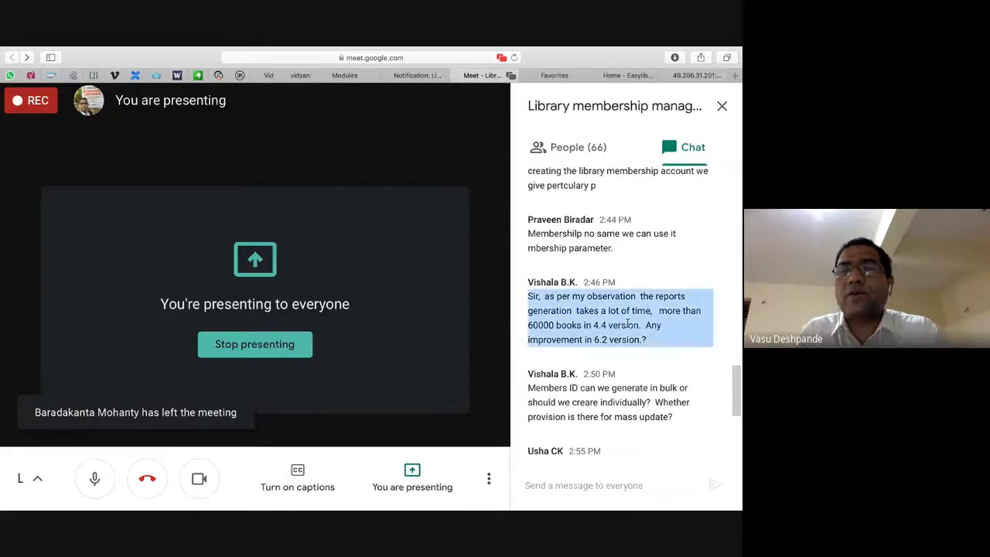
{"action": "left_click", "coordinate": [577, 322]}
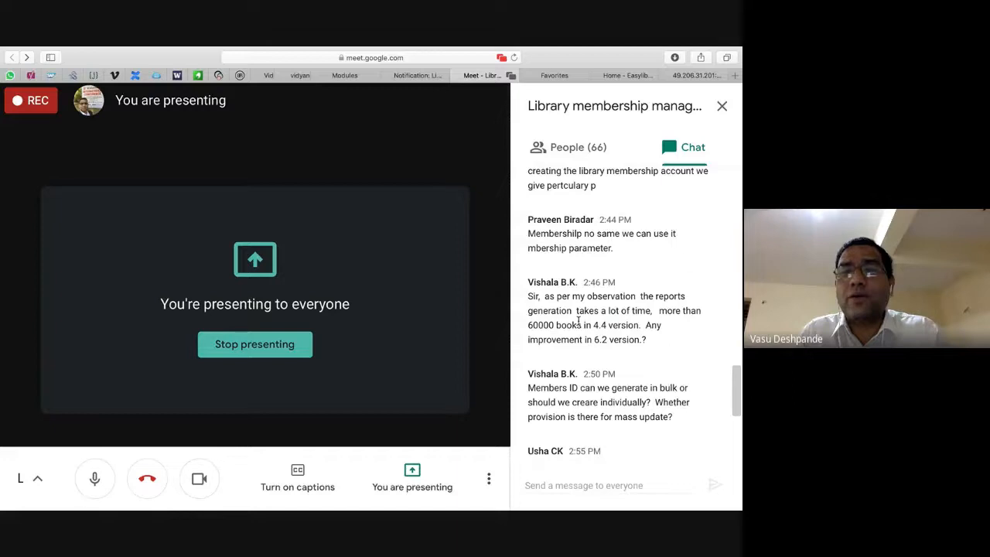
{"action": "triple_click", "coordinate": [598, 292]}
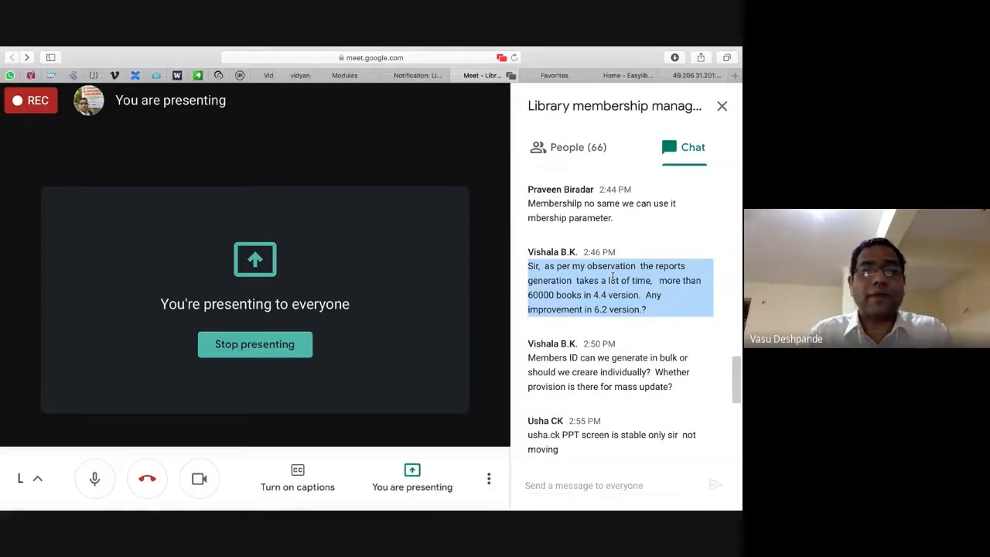
{"action": "key", "text": "super+Tab"}
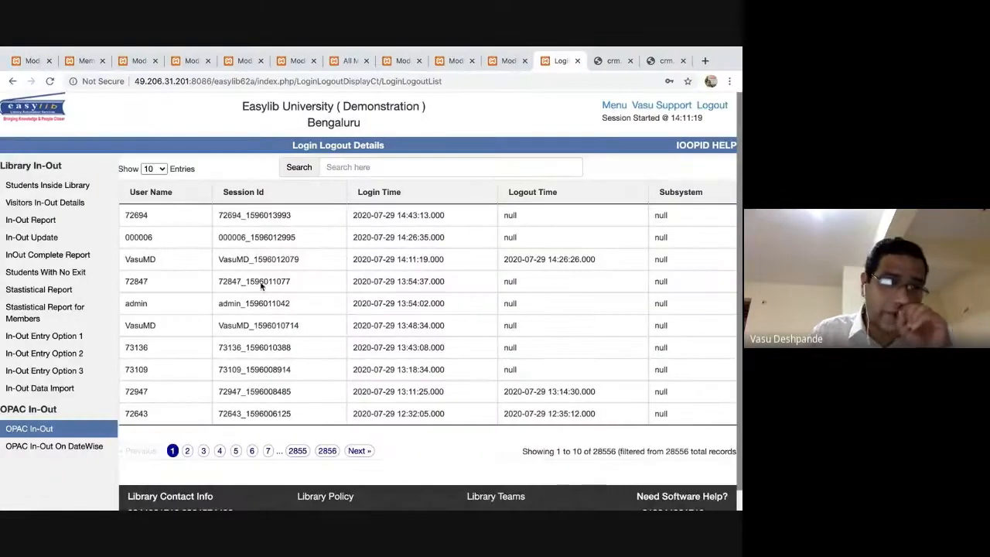
From the Easylib homepage, open the Members module and its Customised Report page.
{"action": "left_click", "coordinate": [615, 107]}
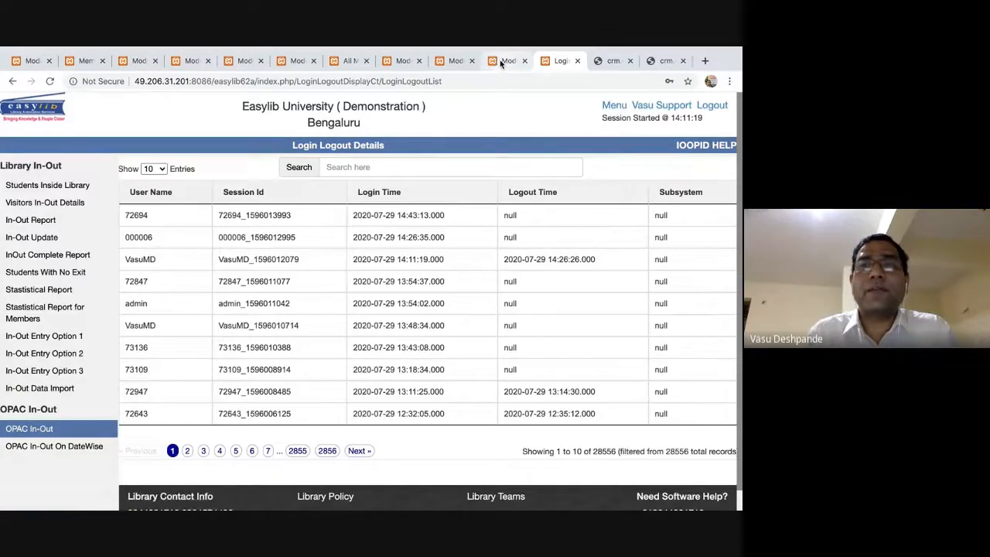
{"action": "scroll", "coordinate": [89, 301], "scroll_direction": "down", "scroll_amount": 5}
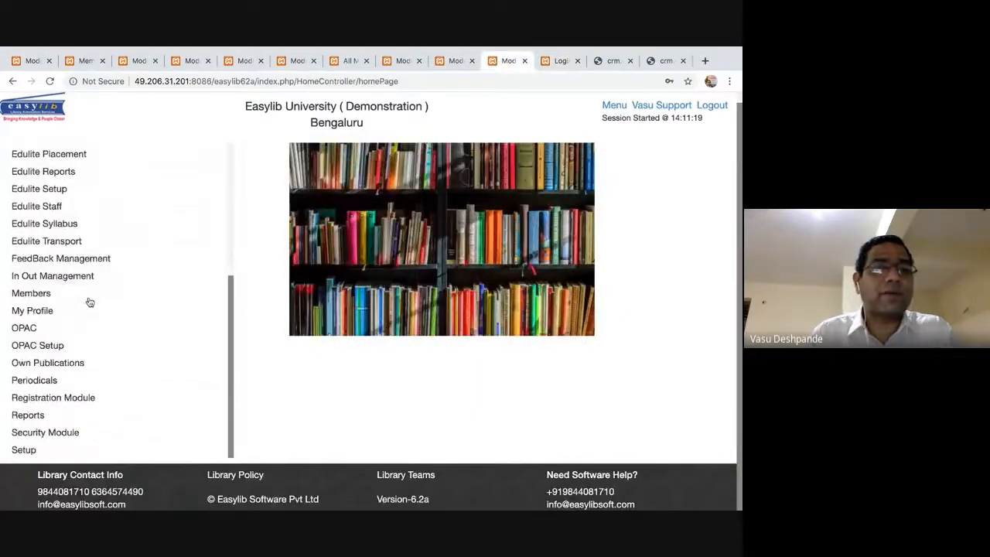
{"action": "left_click", "coordinate": [32, 293]}
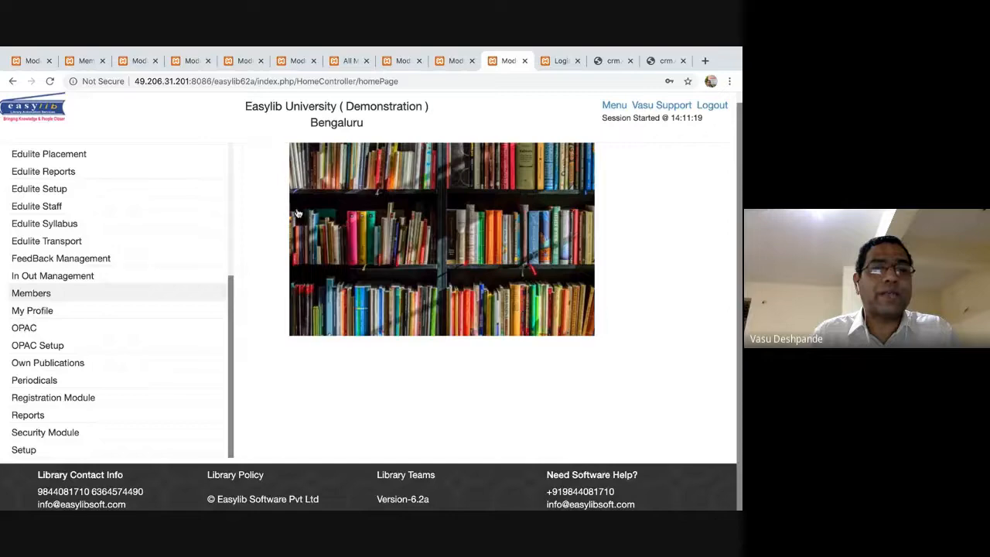
{"action": "scroll", "coordinate": [66, 339], "scroll_direction": "down", "scroll_amount": 6}
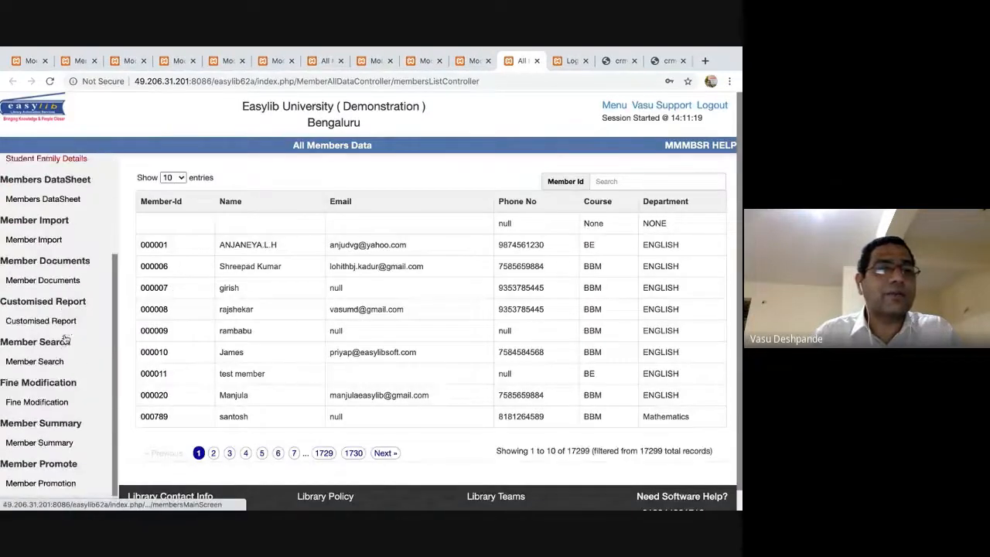
{"action": "left_click", "coordinate": [59, 256]}
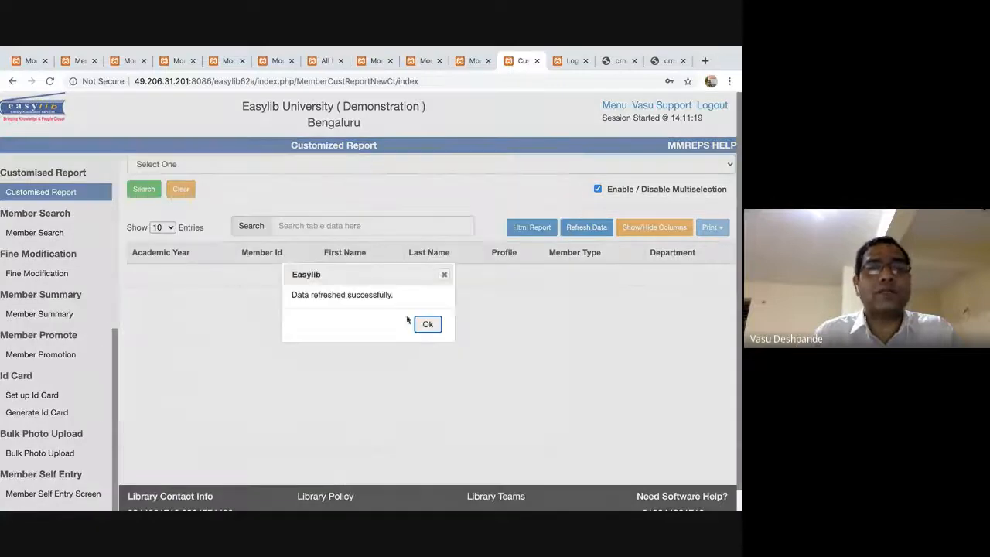
Dismiss the data-refreshed alert and add Academic Year as the report filter.
{"action": "key", "text": "Return"}
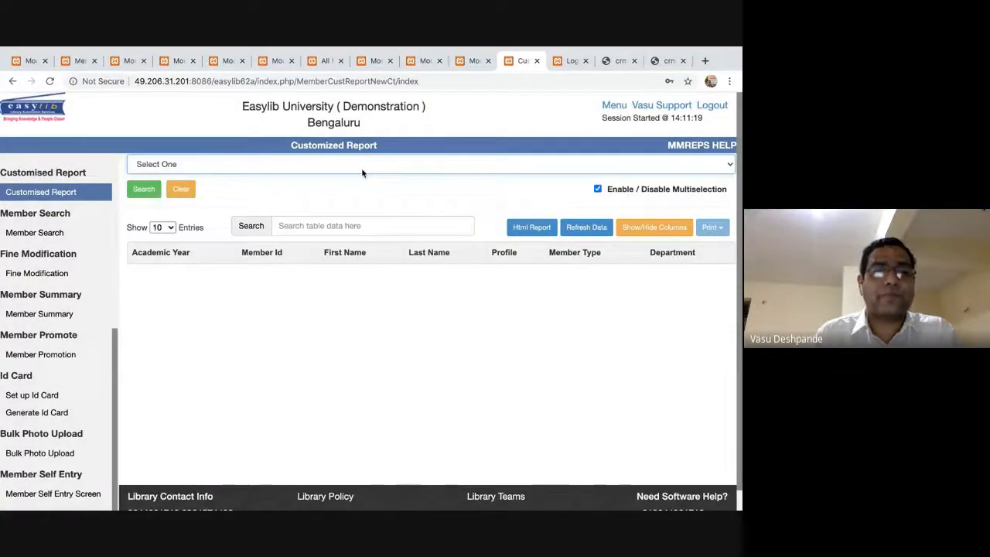
{"action": "left_click", "coordinate": [362, 166]}
{"action": "key", "text": "m"}
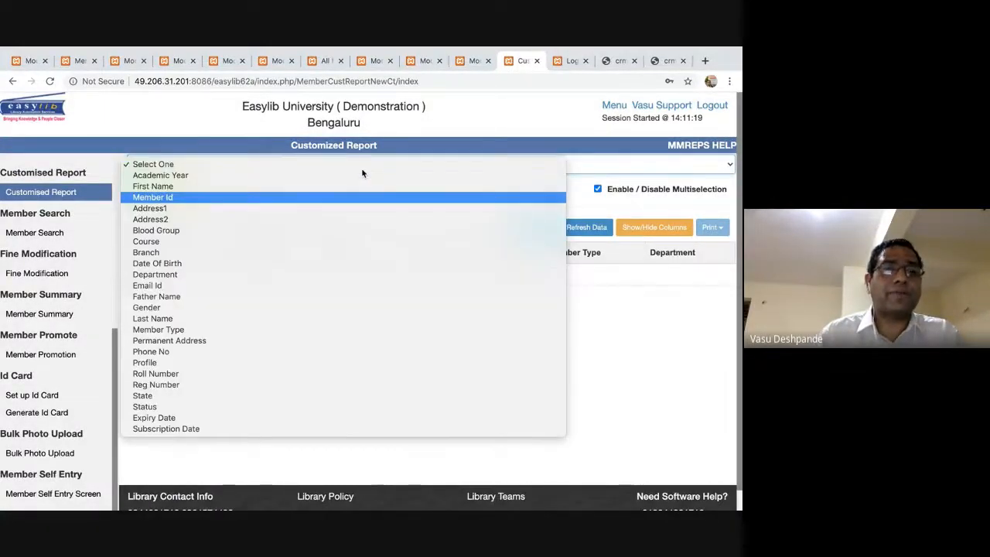
{"action": "key", "text": "p"}
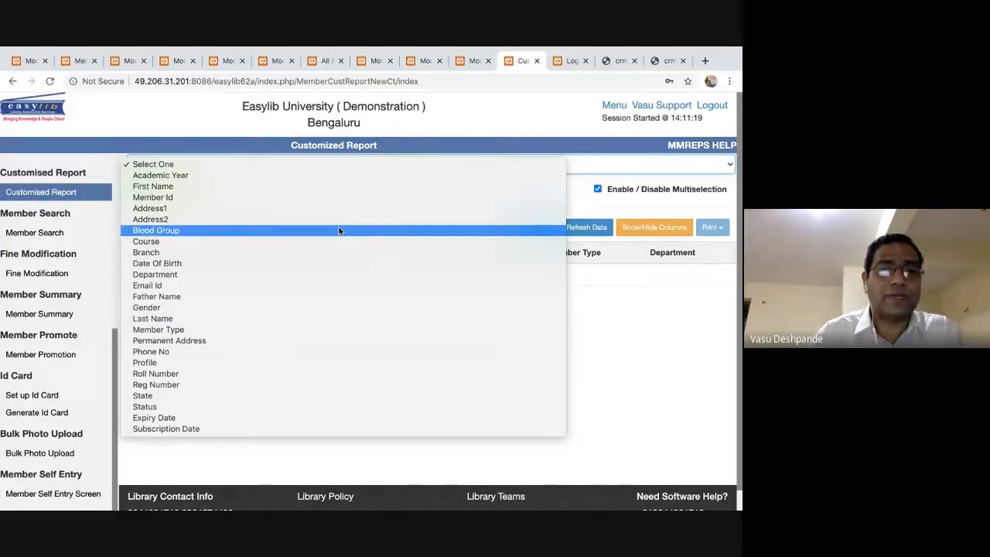
{"action": "key", "text": "s"}
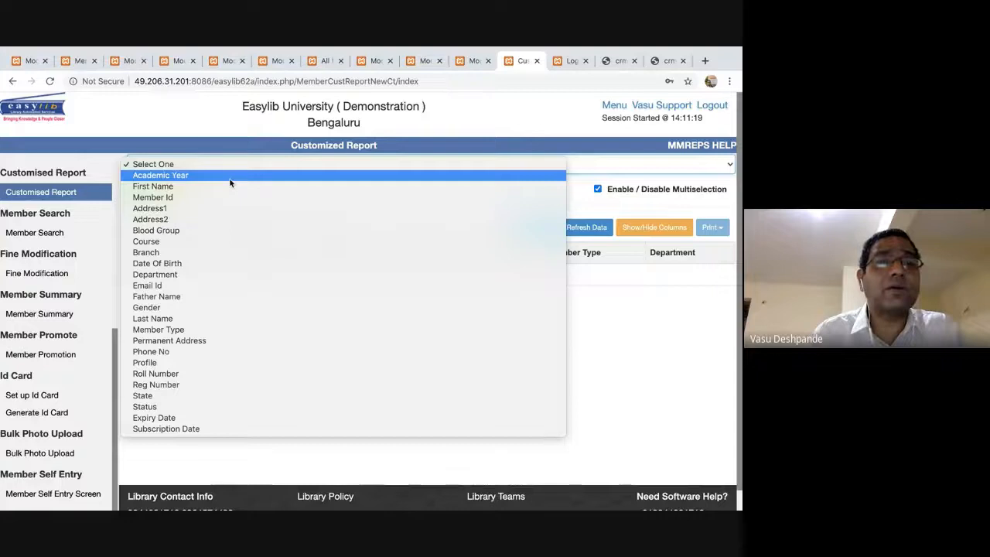
{"action": "left_click", "coordinate": [230, 178]}
Filter members to academic year 01-Jul-2015 To 30-Jun-2016 and run the search.
{"action": "left_click", "coordinate": [394, 191]}
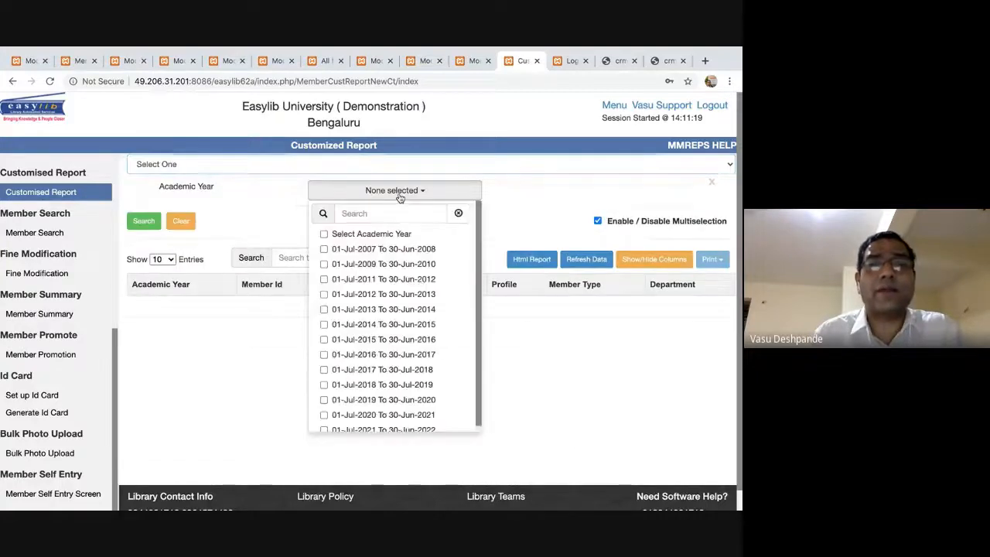
{"action": "left_click", "coordinate": [322, 341]}
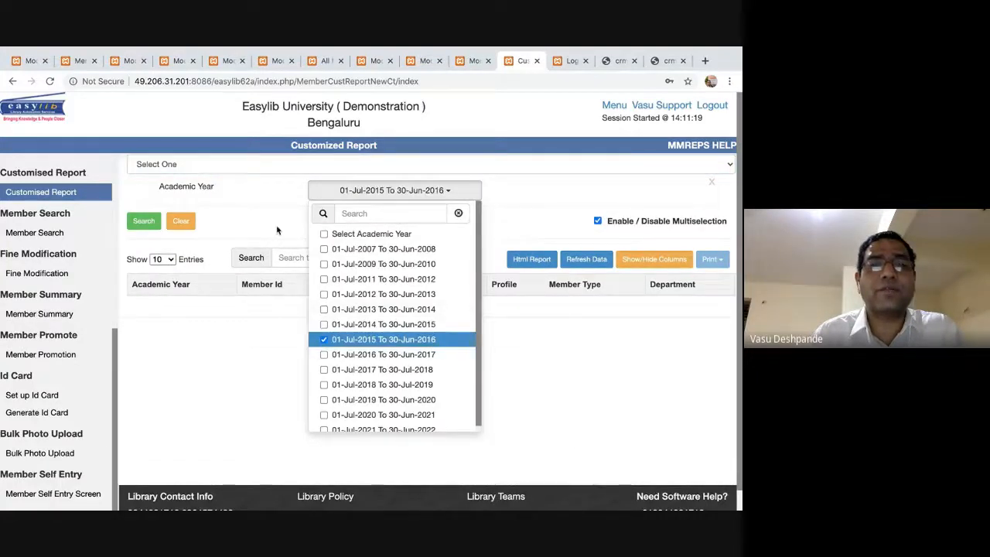
{"action": "left_click", "coordinate": [277, 230]}
{"action": "left_click", "coordinate": [144, 221]}
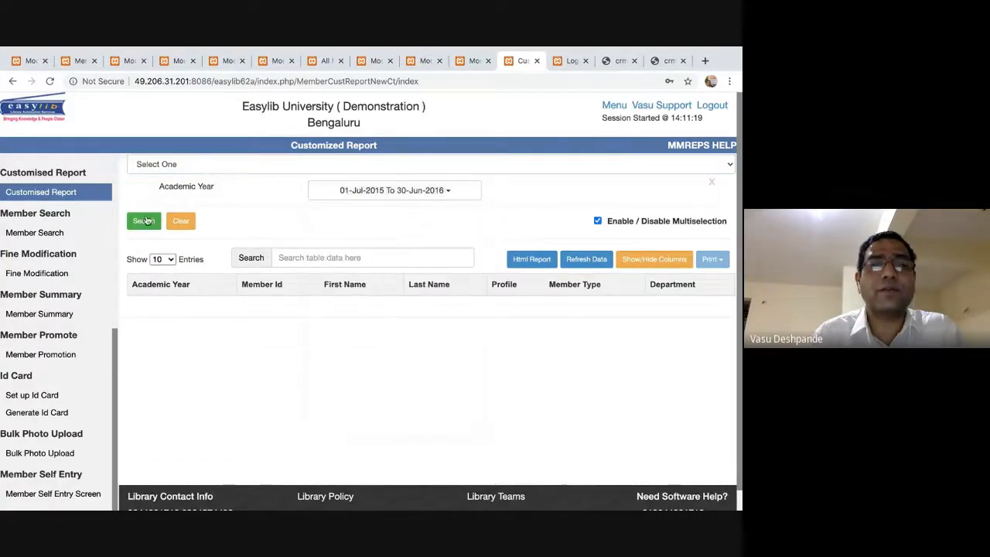
Add years 2014–2015, 2016–2017 and 2017–2018, search, then remove the Academic Year filter.
{"action": "left_click", "coordinate": [447, 190]}
{"action": "left_click", "coordinate": [323, 369]}
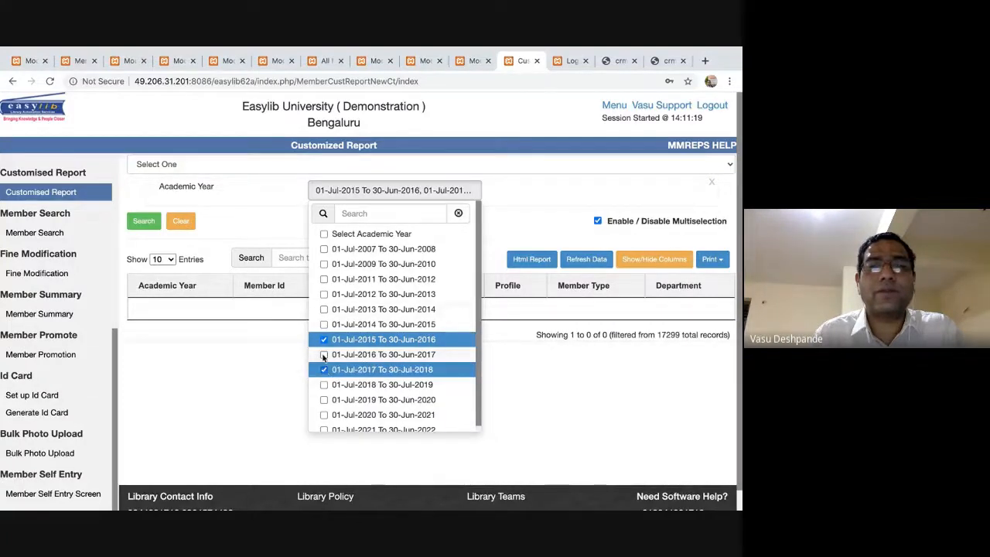
{"action": "left_click", "coordinate": [323, 356]}
{"action": "left_click", "coordinate": [324, 325]}
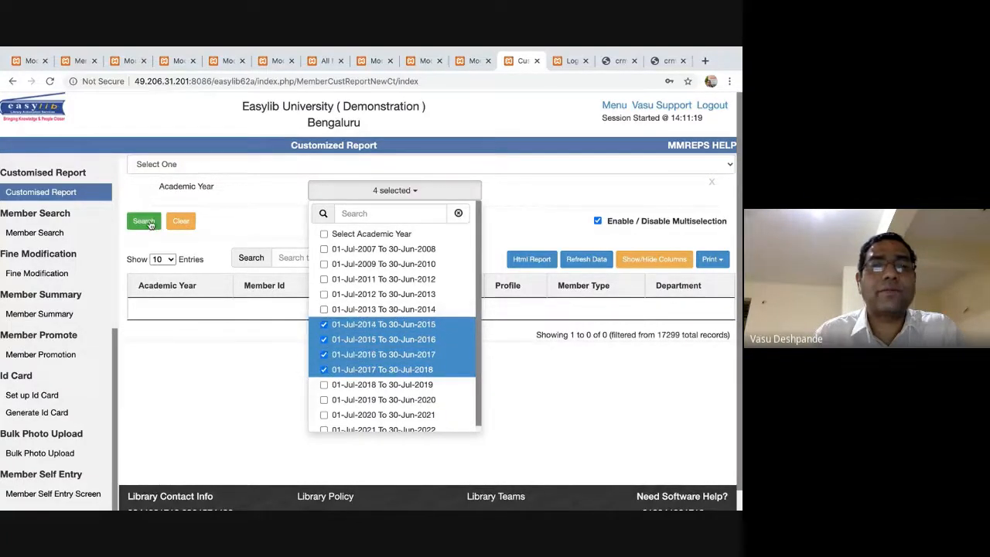
{"action": "left_click", "coordinate": [147, 221]}
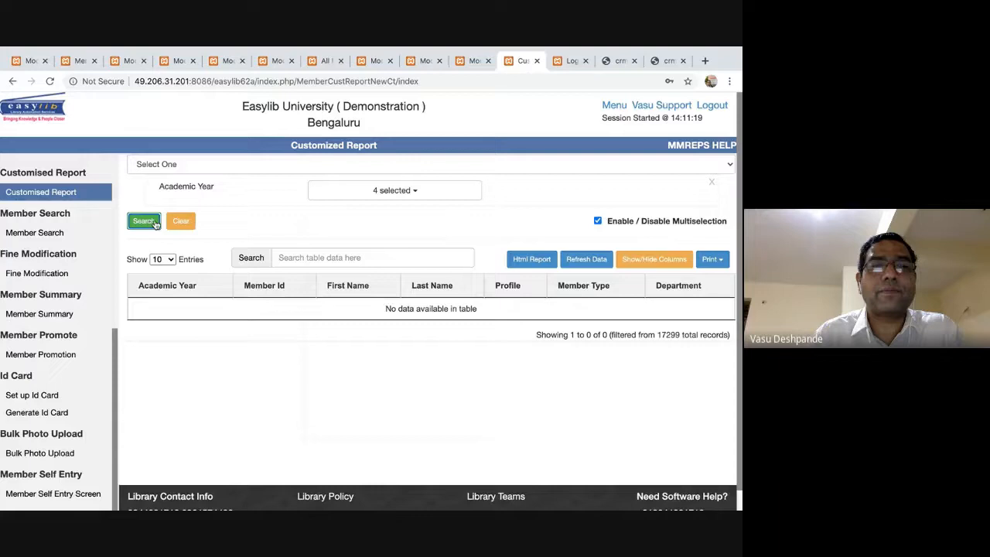
{"action": "left_click", "coordinate": [711, 183]}
{"action": "left_click", "coordinate": [728, 164]}
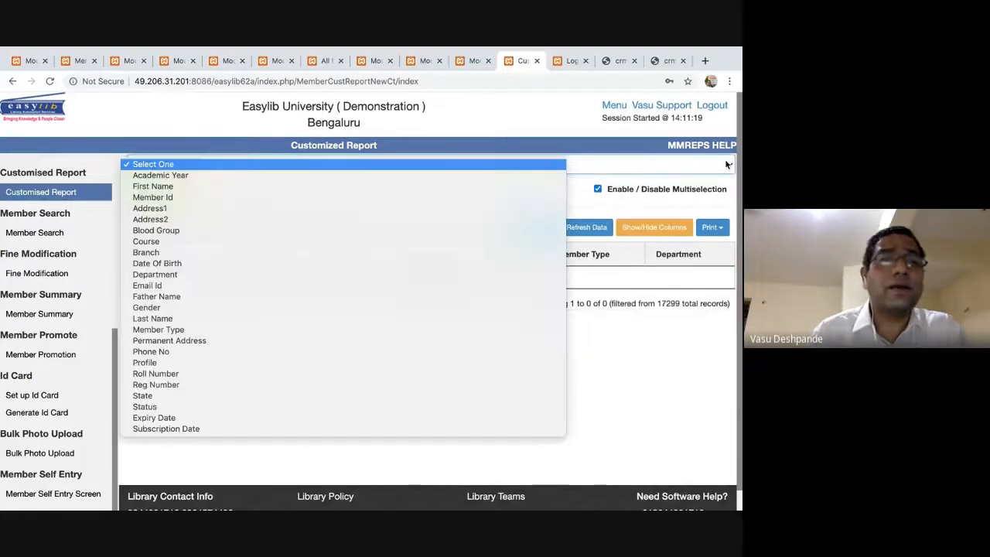
Filter the report by the Biochemistry department and search, then remove the Department filter.
{"action": "key", "text": "m"}
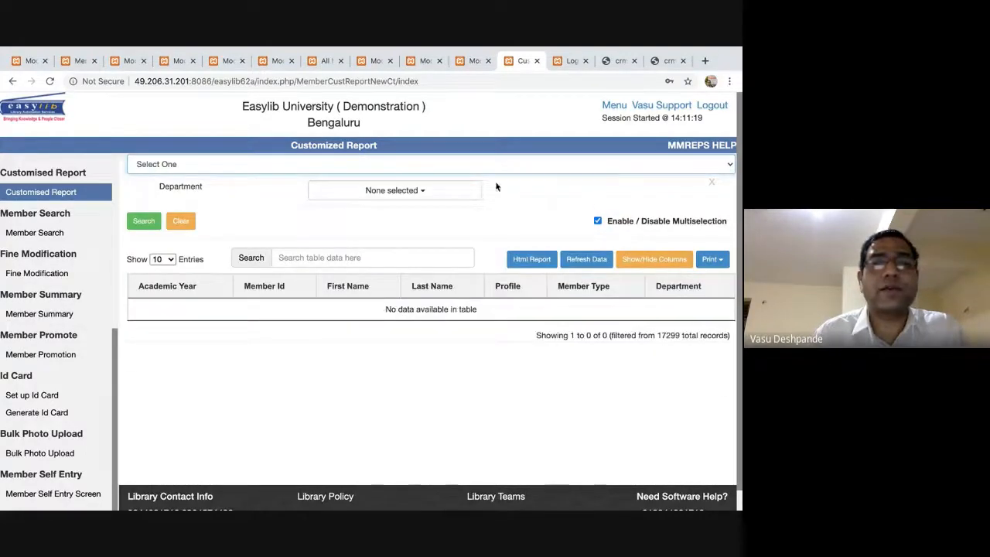
{"action": "left_click", "coordinate": [434, 193]}
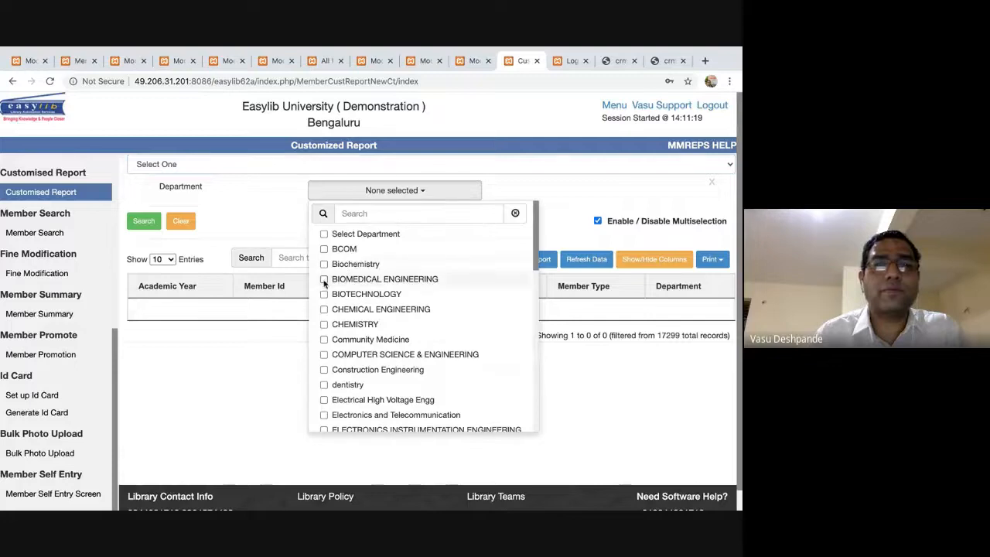
{"action": "left_click", "coordinate": [312, 264]}
{"action": "left_click", "coordinate": [268, 221]}
{"action": "left_click", "coordinate": [144, 221]}
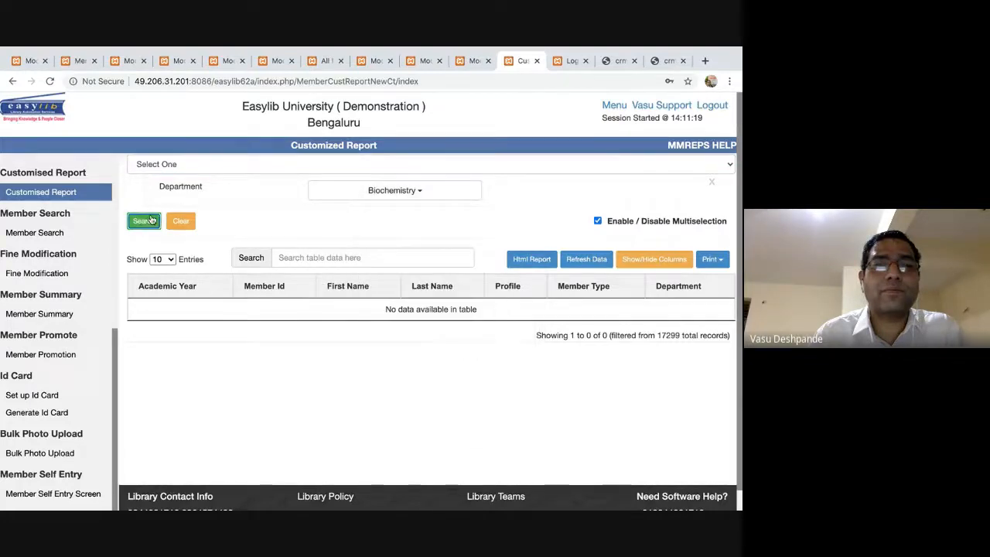
{"action": "left_click", "coordinate": [712, 183]}
{"action": "left_click", "coordinate": [728, 165]}
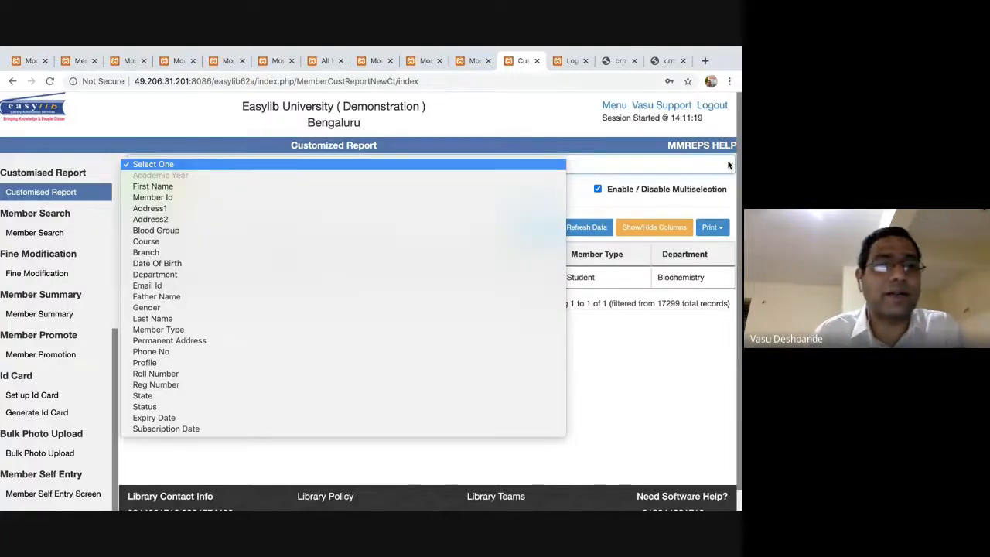
Filter the member report by State set to Karnataka and run the search.
{"action": "left_click", "coordinate": [309, 395]}
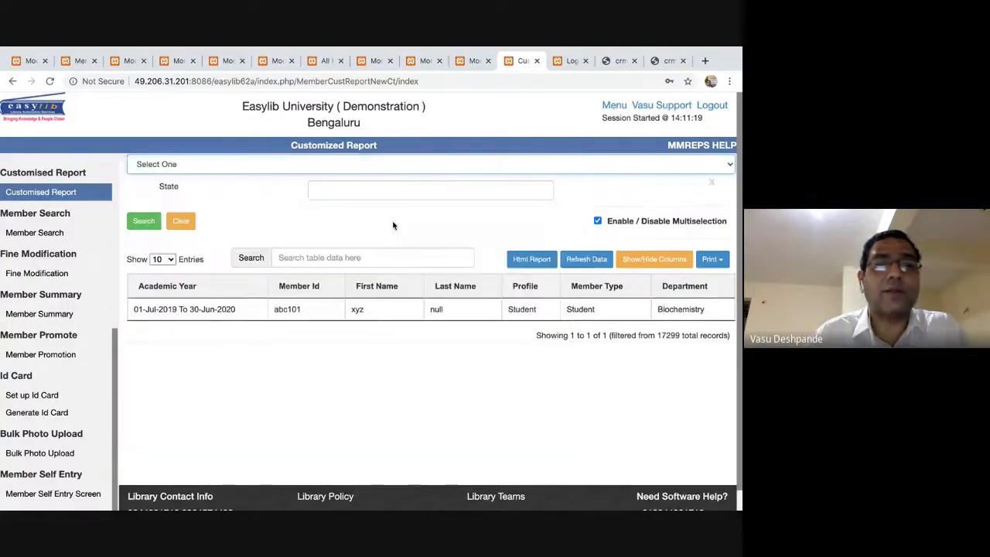
{"action": "left_click", "coordinate": [391, 199]}
{"action": "left_click", "coordinate": [356, 215]}
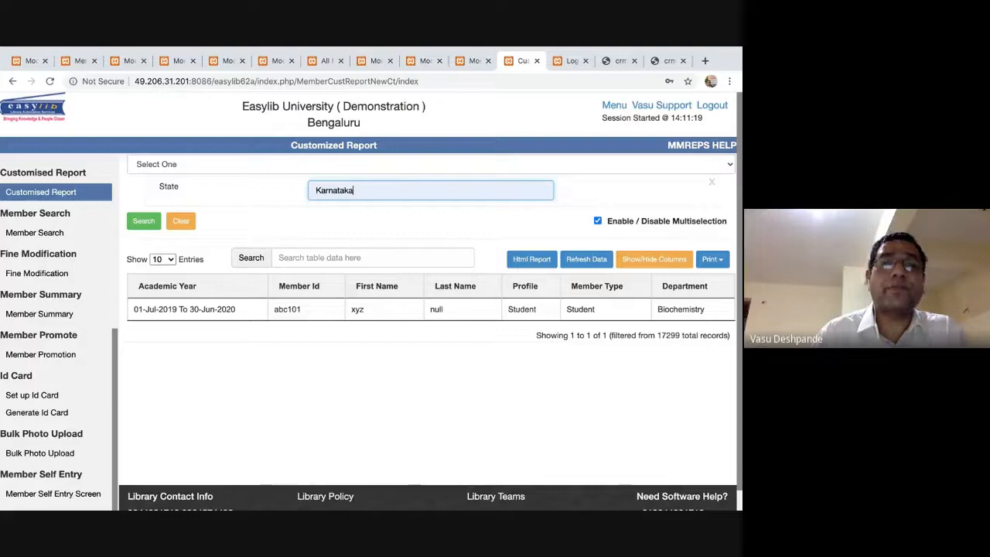
{"action": "left_click", "coordinate": [144, 221]}
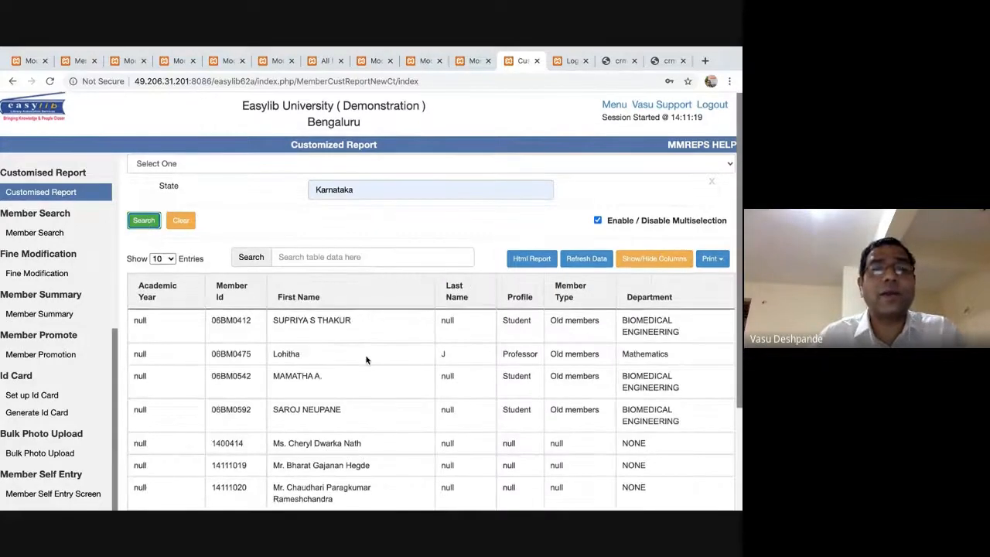
{"action": "scroll", "coordinate": [366, 359], "scroll_direction": "down", "scroll_amount": 3}
{"action": "scroll", "coordinate": [443, 358], "scroll_direction": "up", "scroll_amount": 3}
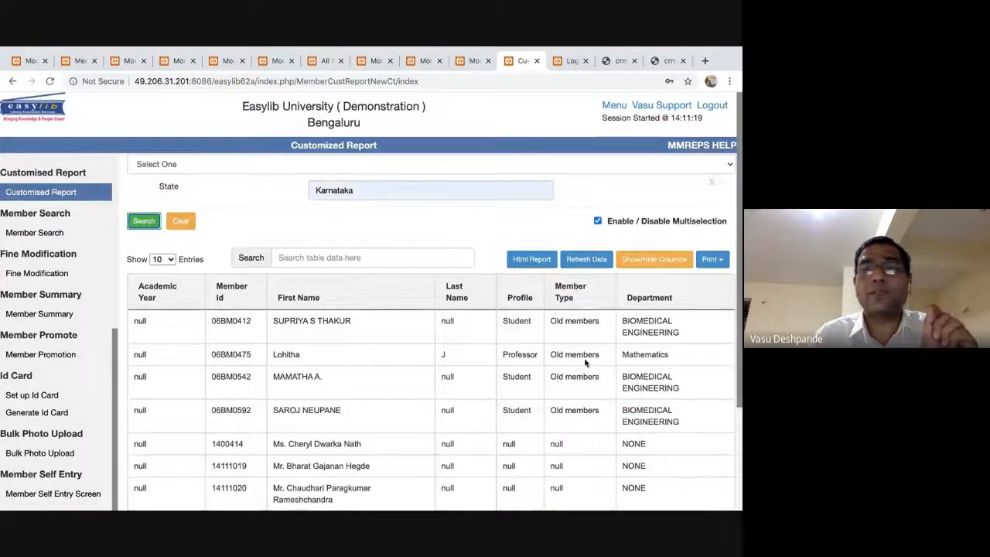
Export the report to Excel with all fields selected and open Members Report.xlsx.
{"action": "left_click", "coordinate": [711, 259]}
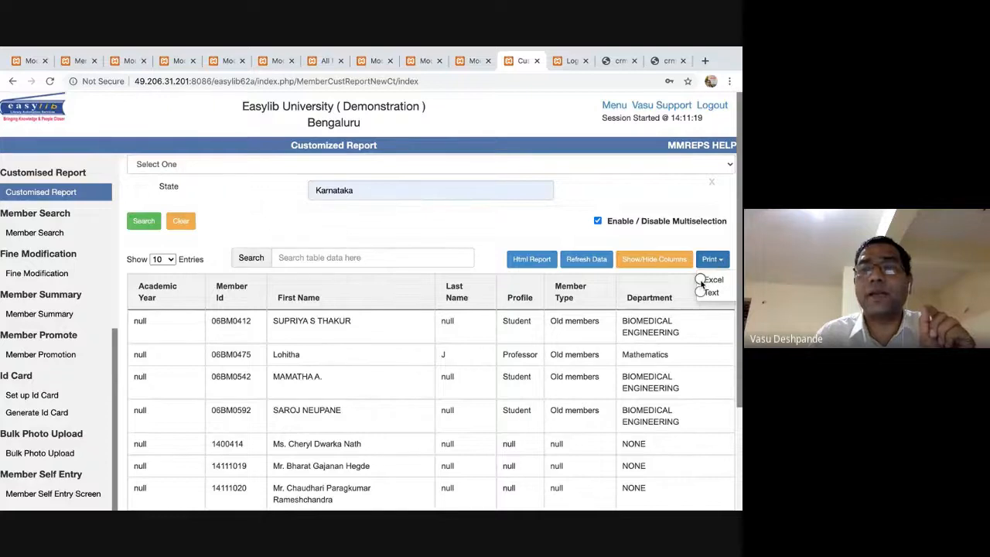
{"action": "left_click", "coordinate": [702, 282]}
{"action": "left_click", "coordinate": [133, 190]}
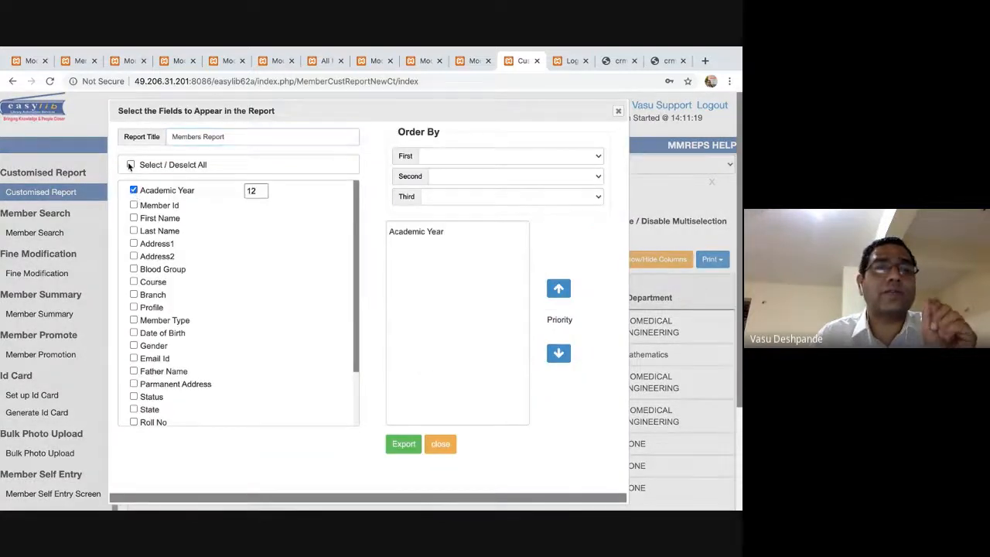
{"action": "left_click", "coordinate": [131, 165]}
{"action": "left_click", "coordinate": [405, 445]}
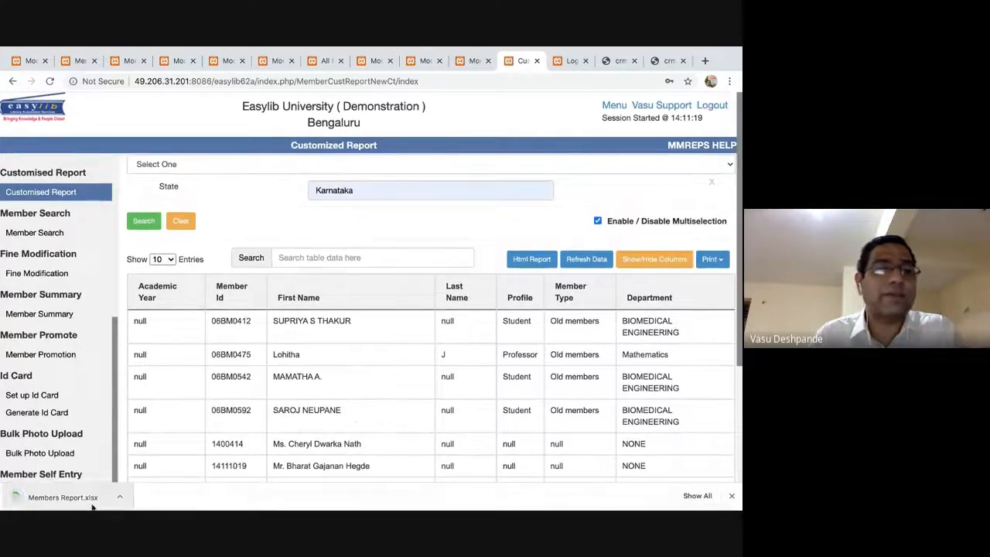
{"action": "left_click", "coordinate": [90, 502]}
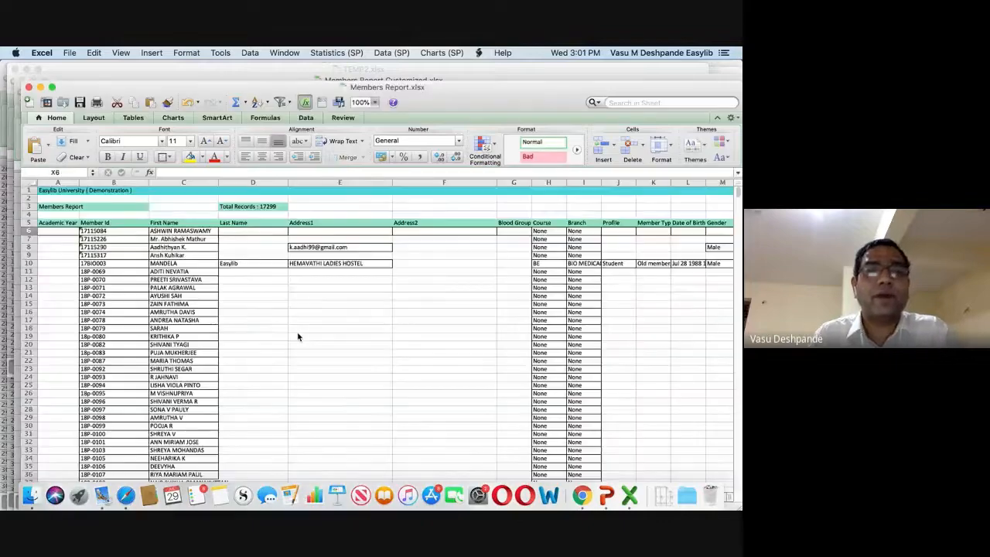
Close Members Report.xlsx in Excel and return to the Google Meet chat in Safari.
{"action": "scroll", "coordinate": [298, 337], "scroll_direction": "down", "scroll_amount": 7}
{"action": "scroll", "coordinate": [298, 336], "scroll_direction": "down", "scroll_amount": 20}
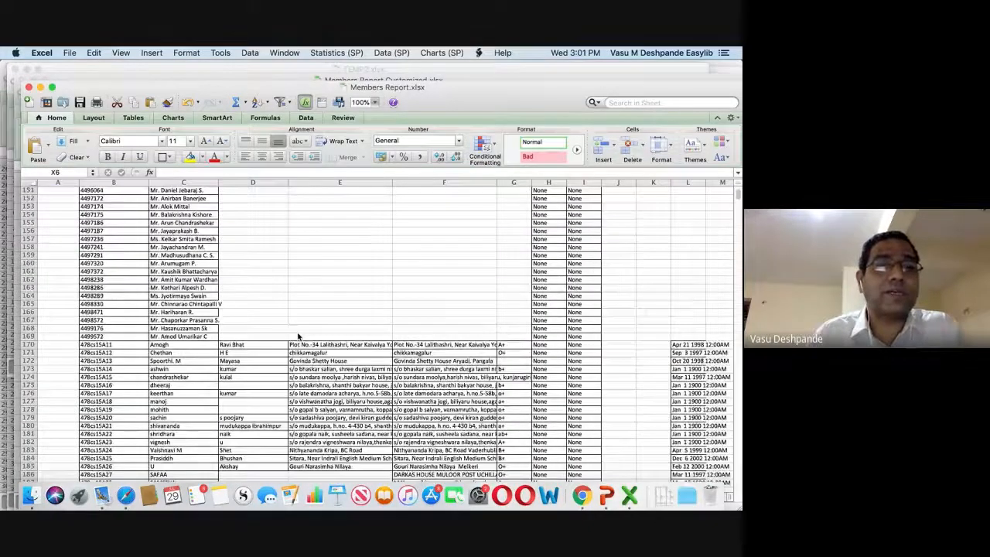
{"action": "left_click", "coordinate": [29, 87]}
{"action": "key", "text": "super+Tab"}
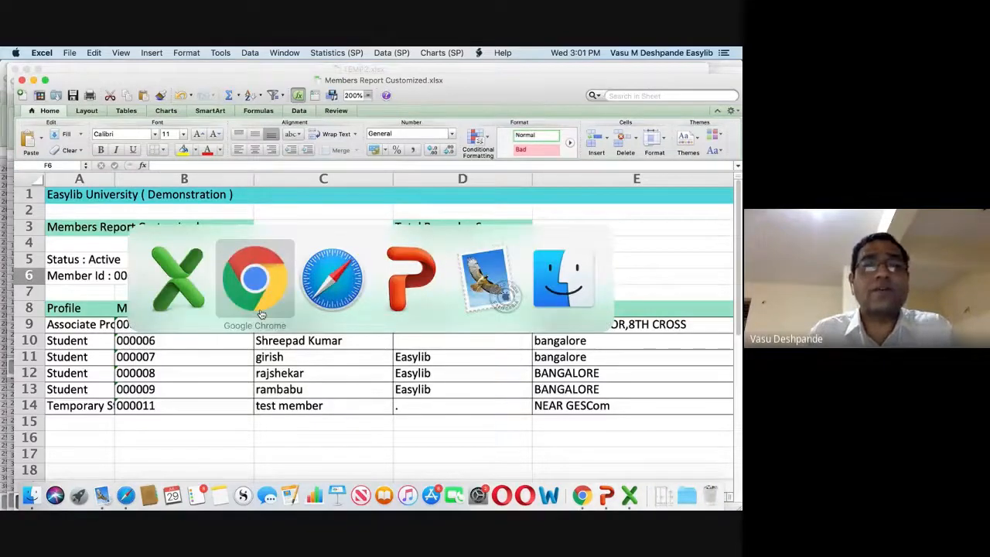
{"action": "key", "text": "super+Tab"}
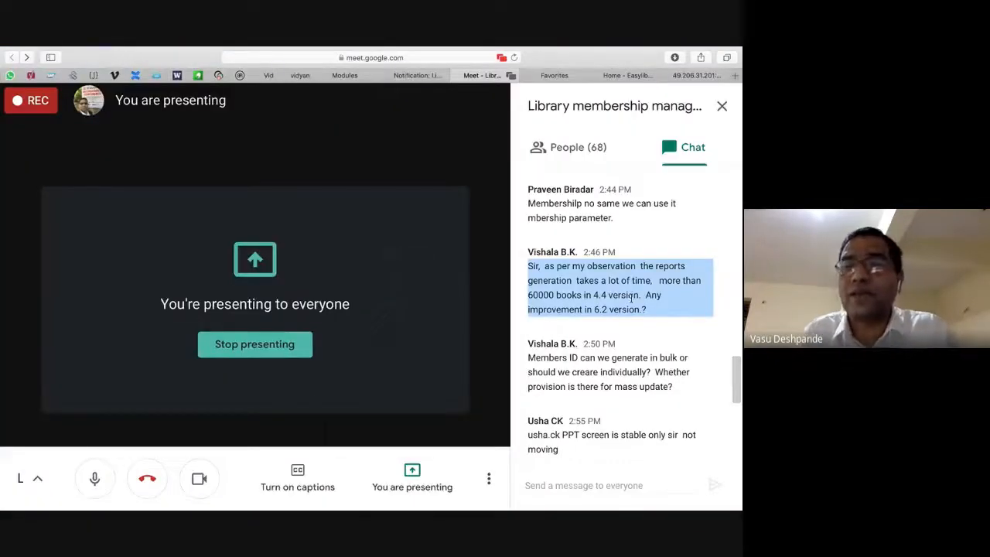
{"action": "double_click", "coordinate": [624, 295]}
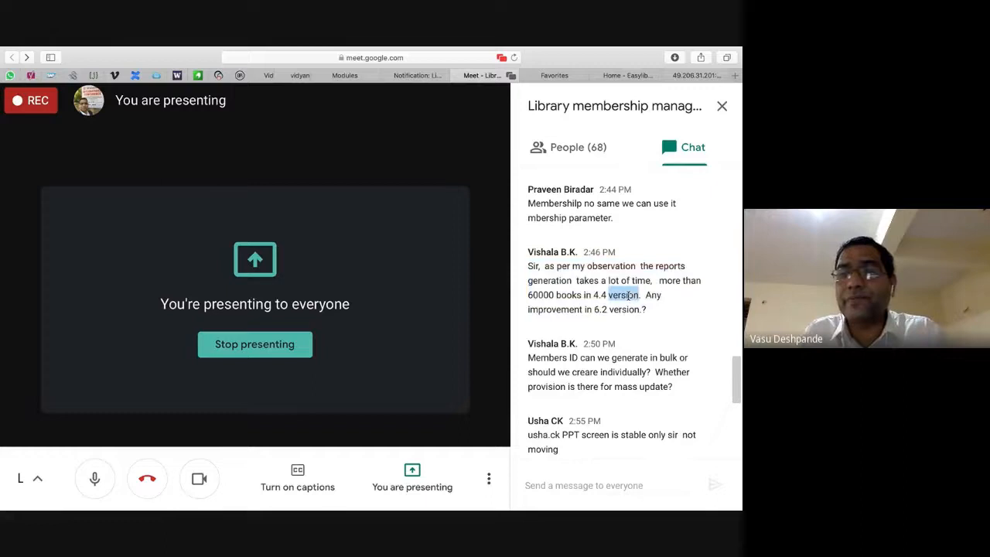
{"action": "left_click", "coordinate": [598, 285]}
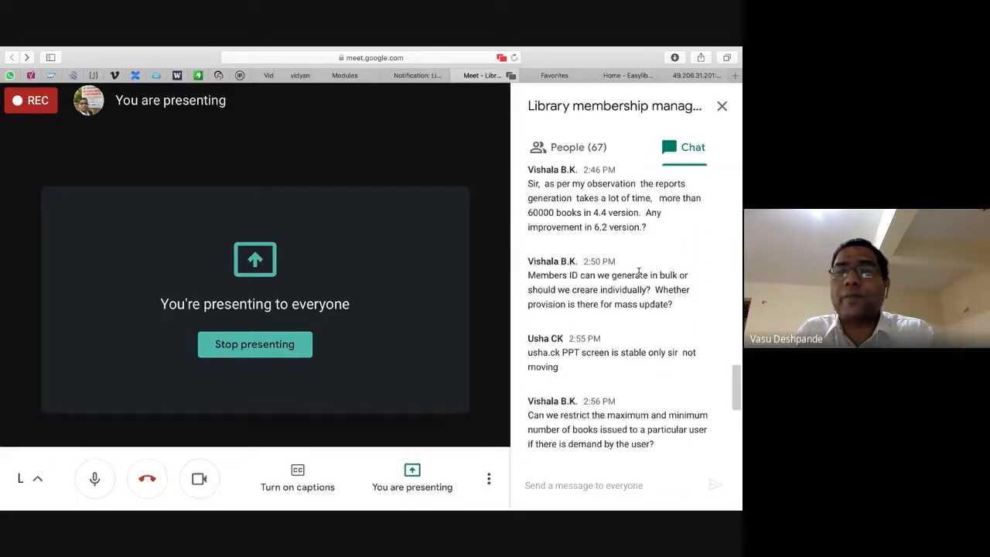
Highlight the Meet chat question about generating member IDs in bulk, then return to the Excel workbook.
{"action": "triple_click", "coordinate": [603, 290]}
{"action": "left_click", "coordinate": [597, 294]}
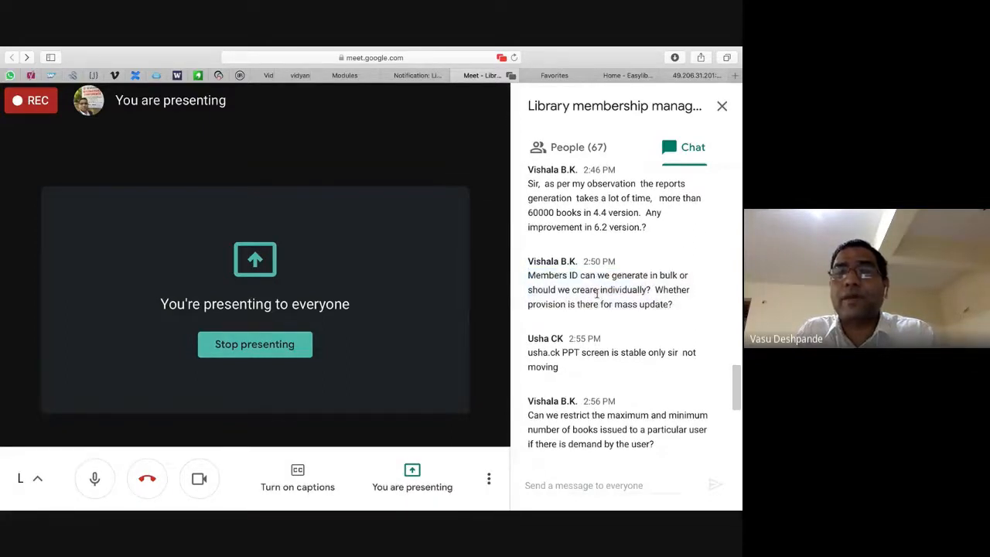
{"action": "left_click_drag", "start_coordinate": [529, 276], "coordinate": [650, 288]}
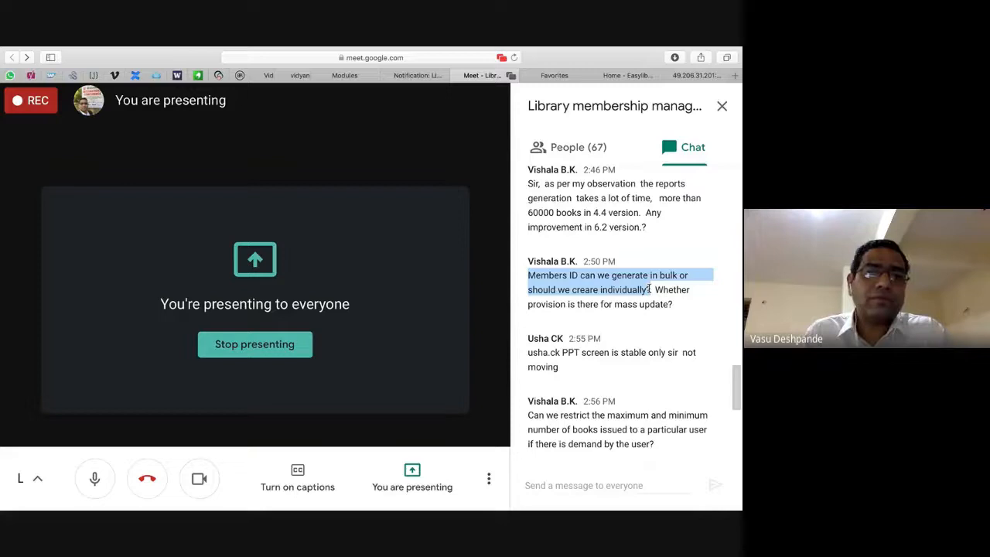
{"action": "left_click_drag", "start_coordinate": [650, 288], "coordinate": [654, 288]}
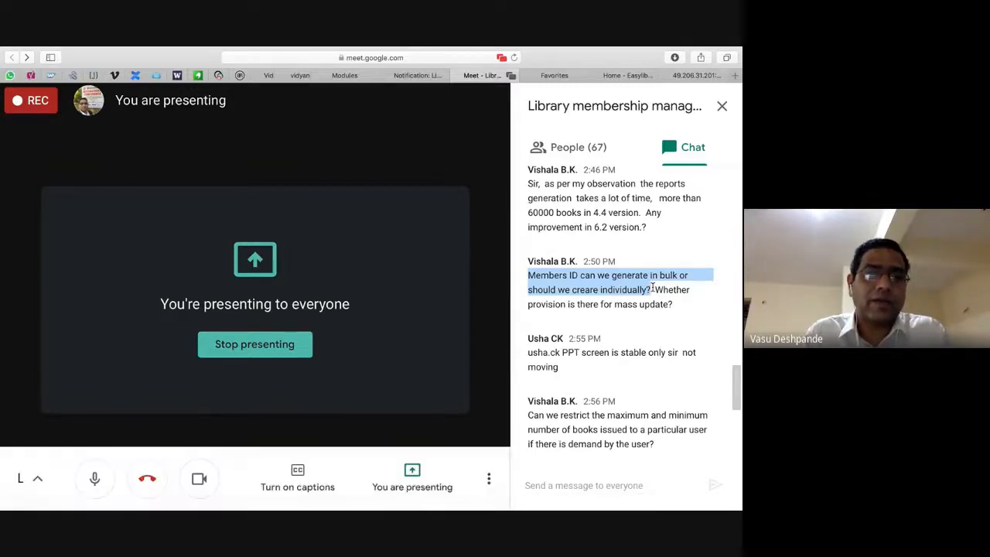
{"action": "key", "text": "super+Tab"}
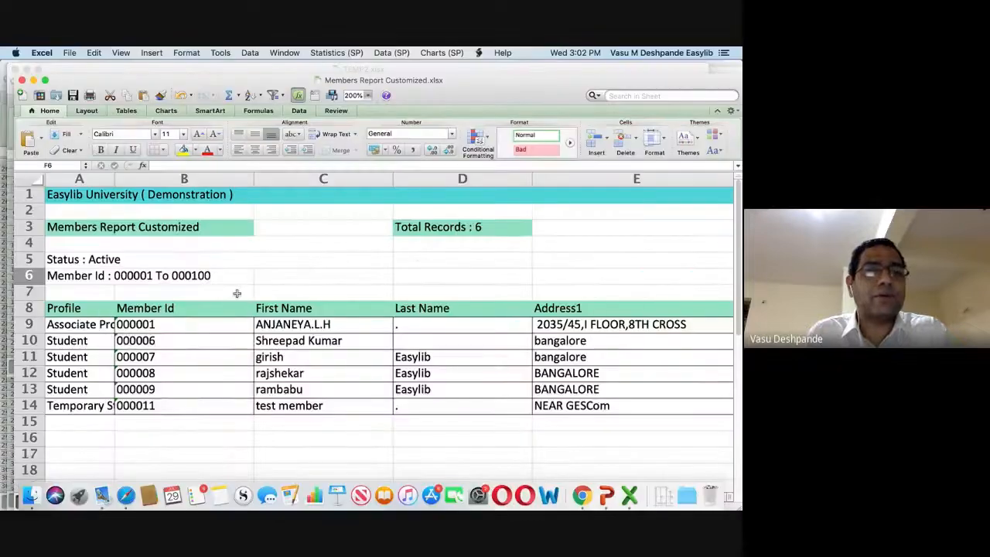
{"action": "left_click", "coordinate": [236, 291]}
Maximize the Excel window and select the first member ID cell, B9.
{"action": "left_click", "coordinate": [45, 79]}
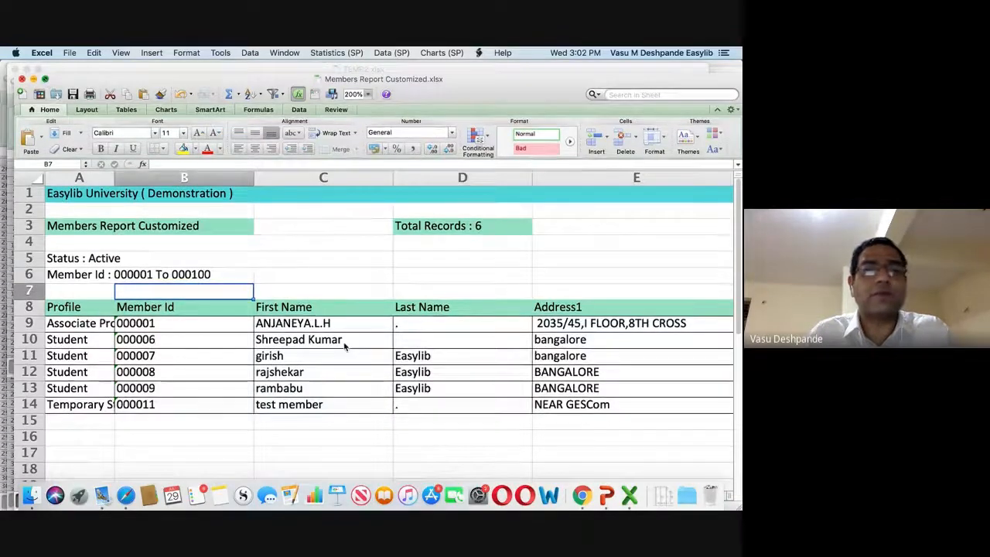
{"action": "left_click", "coordinate": [47, 48]}
{"action": "left_click", "coordinate": [159, 321]}
{"action": "left_click", "coordinate": [157, 283]}
{"action": "left_click", "coordinate": [46, 268]}
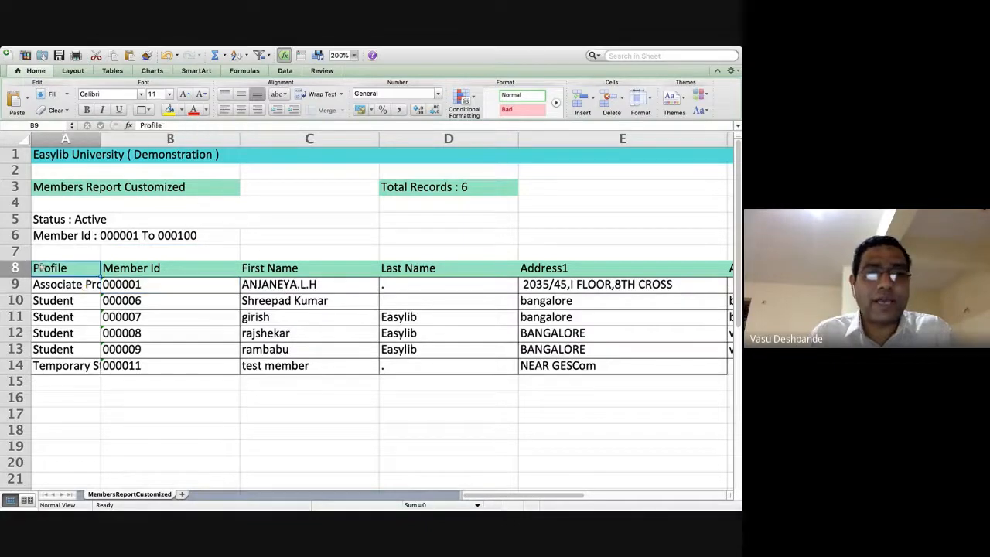
{"action": "key", "text": "shift+space"}
{"action": "left_click", "coordinate": [146, 306]}
{"action": "left_click", "coordinate": [147, 284]}
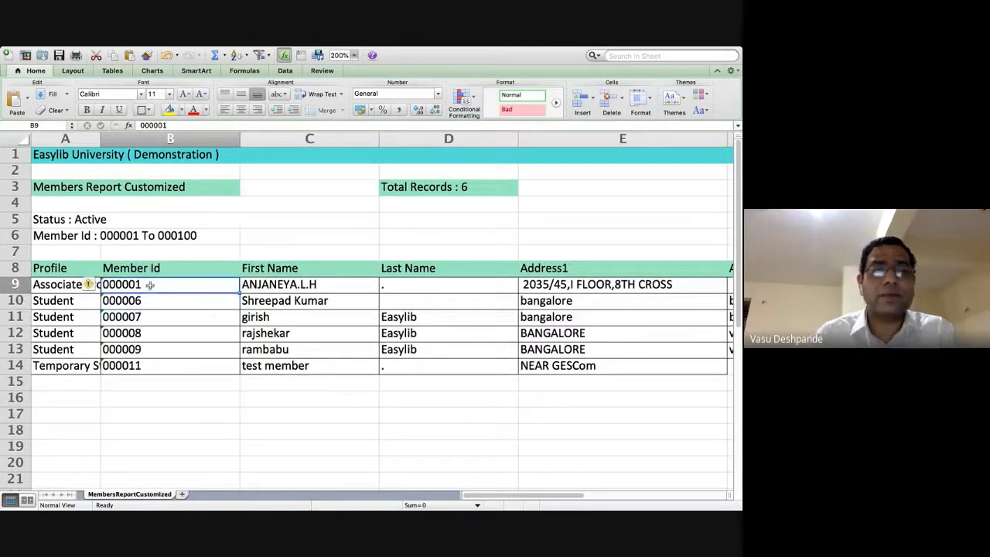
Enter 2020BCA001 in B9 and fill the IDs down to 2020BCA006 in B14.
{"action": "type", "text": "20"}
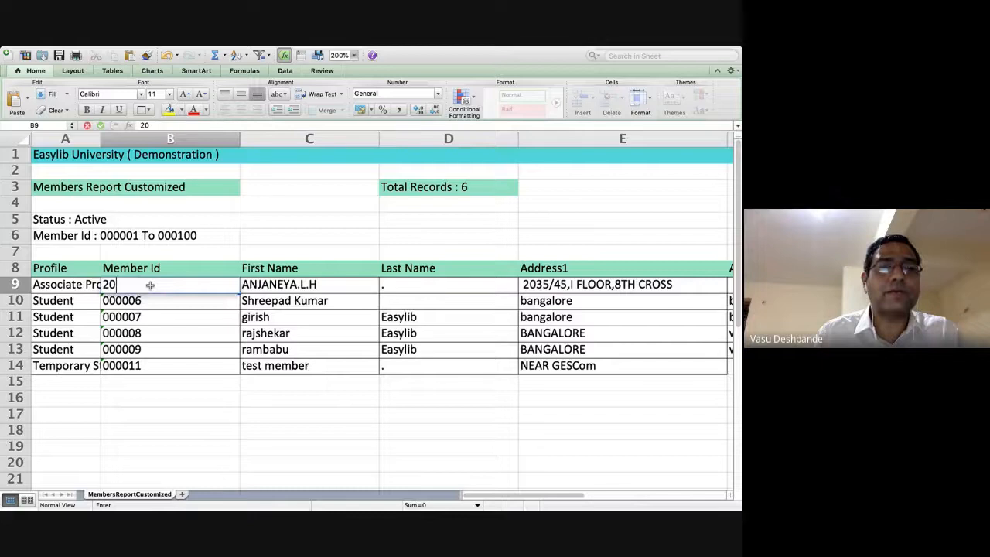
{"action": "type", "text": "20"}
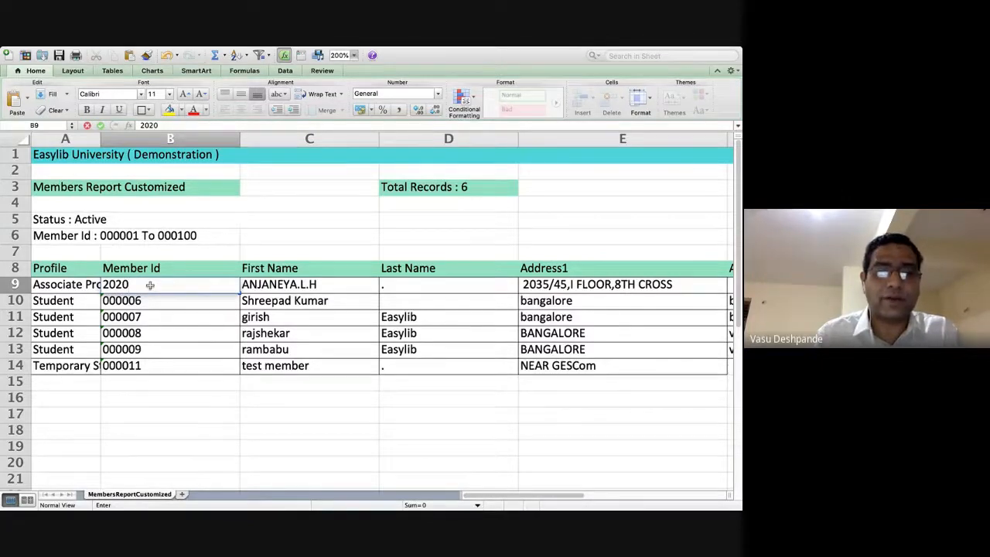
{"action": "type", "text": "B"}
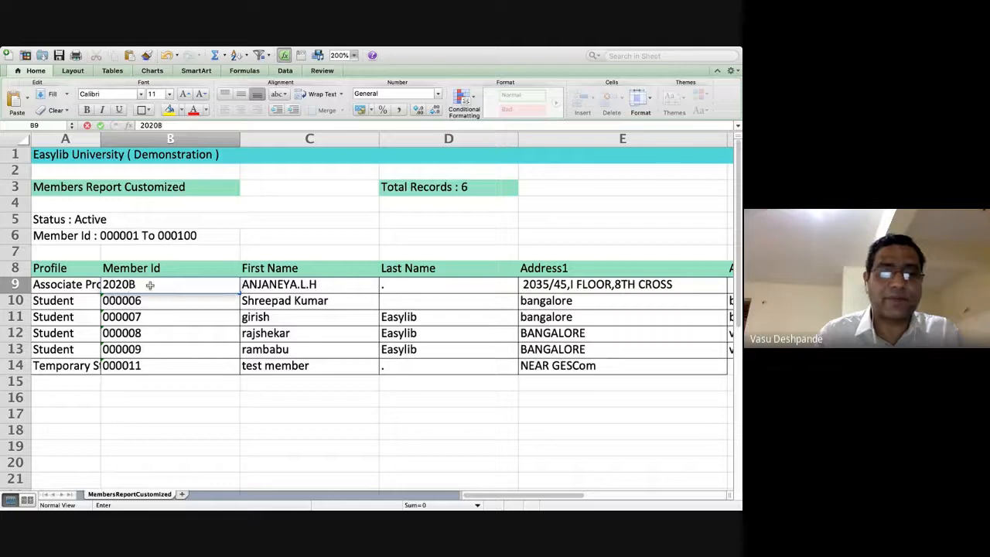
{"action": "type", "text": "CA001"}
{"action": "key", "text": "Return"}
{"action": "left_click", "coordinate": [149, 284]}
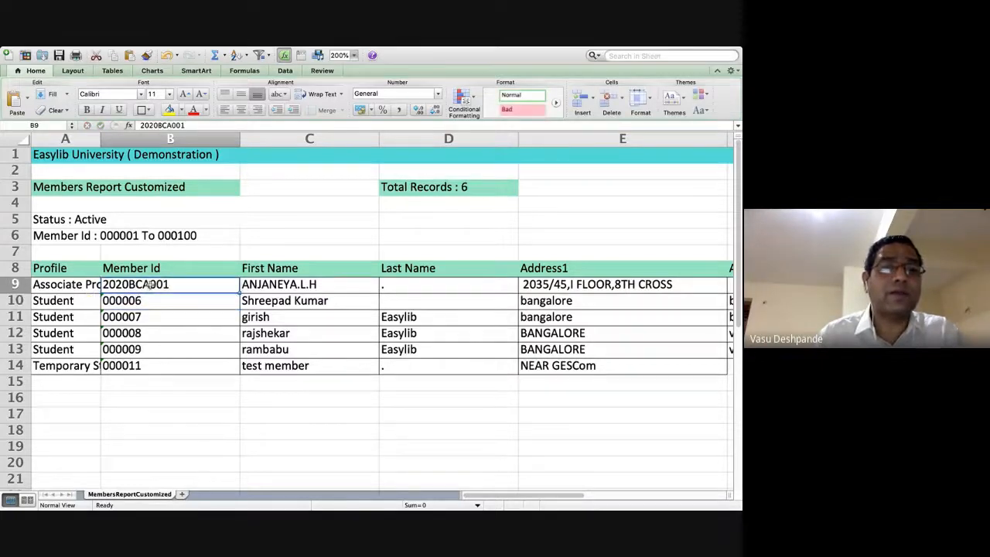
{"action": "left_click_drag", "start_coordinate": [238, 291], "coordinate": [240, 369]}
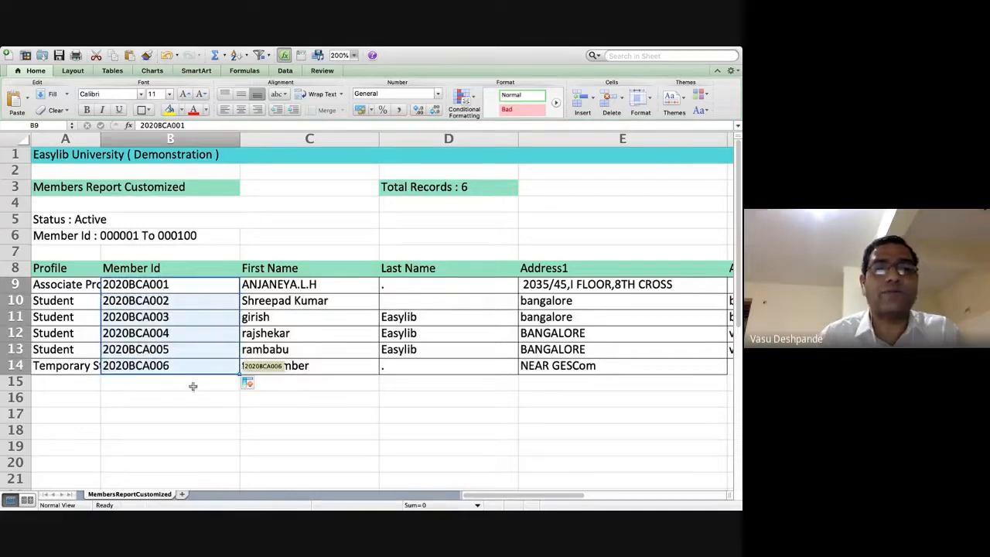
{"action": "left_click", "coordinate": [293, 288]}
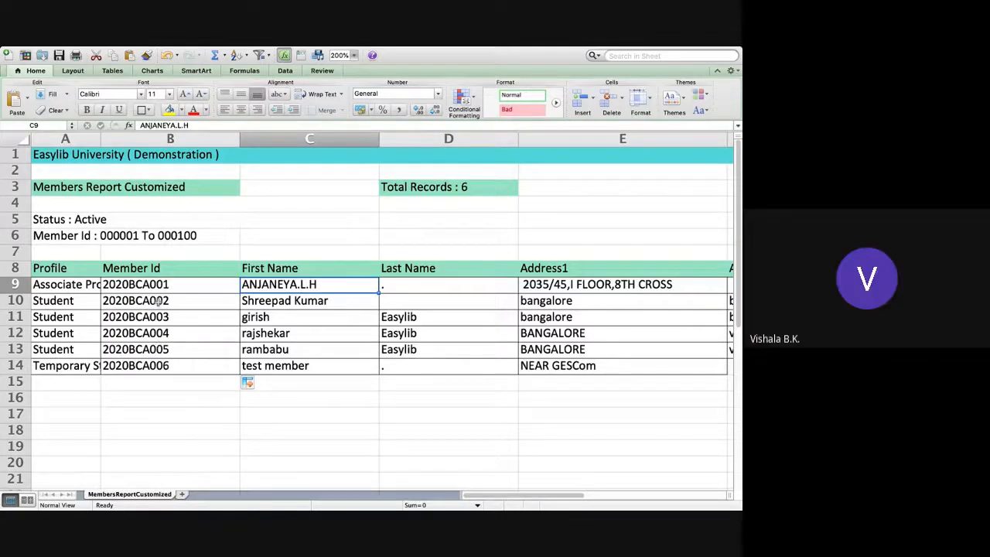
Scroll across the sheet to review the member columns.
{"action": "key", "text": "XF86AudioRaiseVolume"}
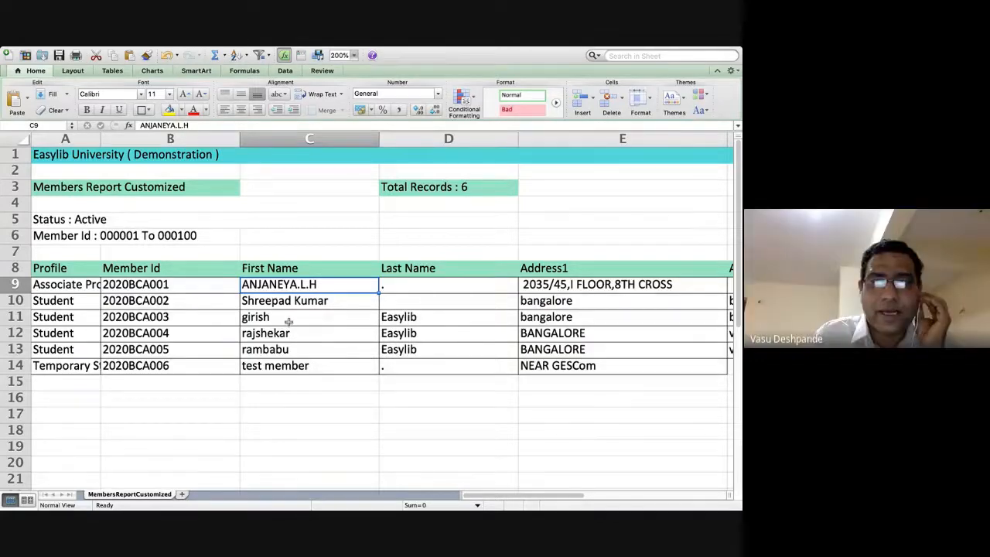
{"action": "scroll", "coordinate": [286, 322], "scroll_direction": "right", "scroll_amount": 3}
{"action": "scroll", "coordinate": [286, 322], "scroll_direction": "right", "scroll_amount": 2}
{"action": "scroll", "coordinate": [353, 380], "scroll_direction": "left", "scroll_amount": 5}
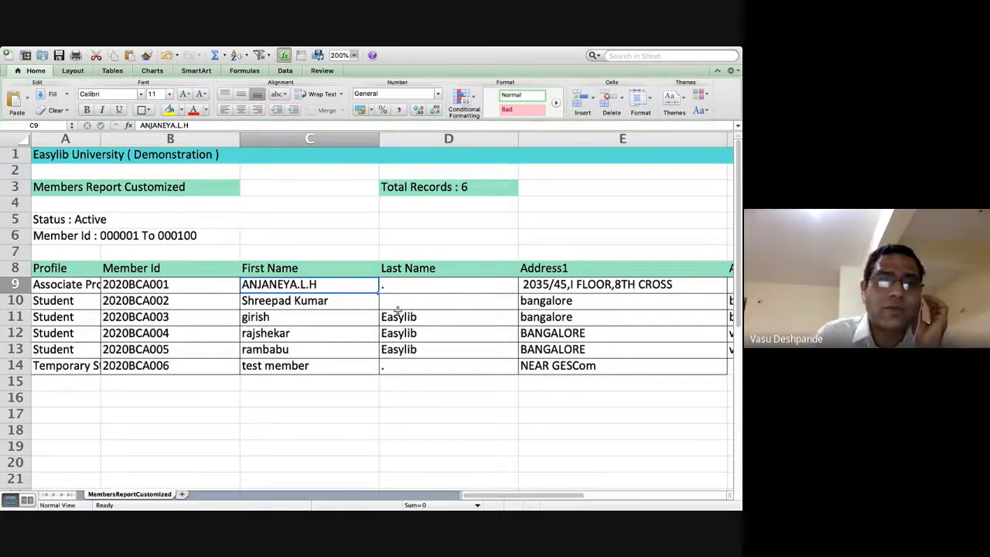
{"action": "scroll", "coordinate": [396, 312], "scroll_direction": "right", "scroll_amount": 5}
{"action": "scroll", "coordinate": [444, 287], "scroll_direction": "left", "scroll_amount": 5}
{"action": "scroll", "coordinate": [444, 287], "scroll_direction": "down", "scroll_amount": 1}
Add the header IMAGE NAME in cell I8 beside the Course column.
{"action": "mouse_move", "coordinate": [276, 50]}
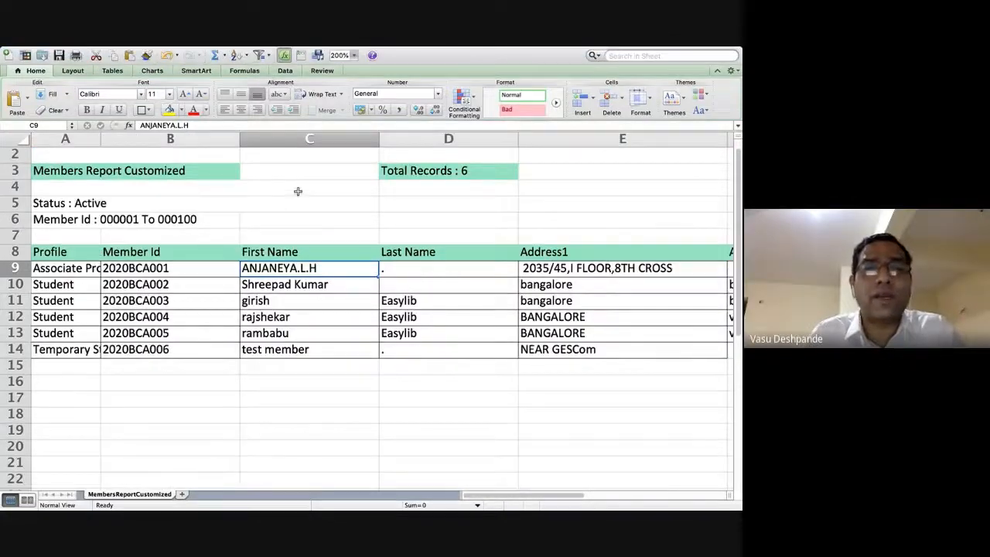
{"action": "scroll", "coordinate": [495, 302], "scroll_direction": "right", "scroll_amount": 3}
{"action": "scroll", "coordinate": [495, 303], "scroll_direction": "down", "scroll_amount": 1}
{"action": "scroll", "coordinate": [495, 302], "scroll_direction": "right", "scroll_amount": 3}
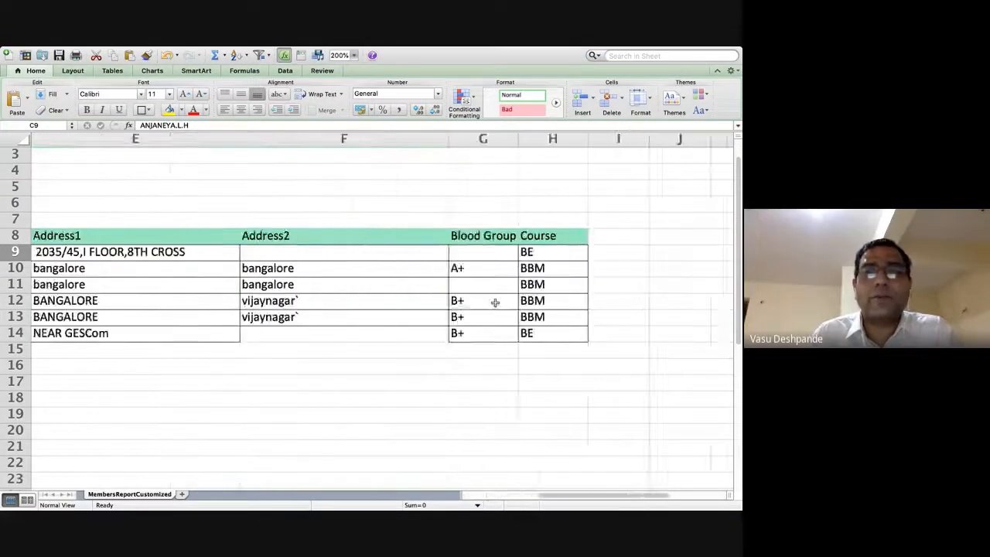
{"action": "scroll", "coordinate": [495, 302], "scroll_direction": "up", "scroll_amount": 2}
{"action": "left_click", "coordinate": [201, 272]}
{"action": "type", "text": "IMAGE NAME"}
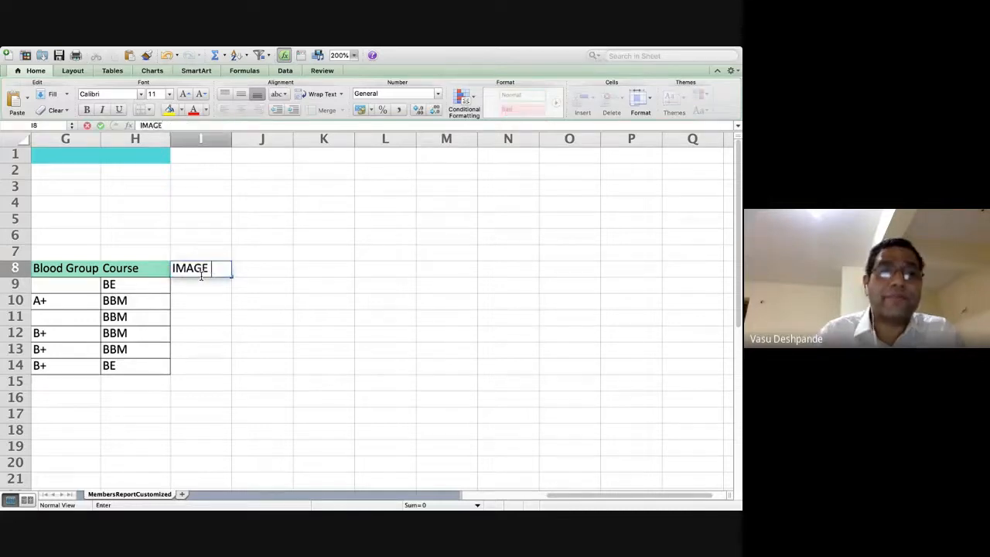
{"action": "key", "text": "Return"}
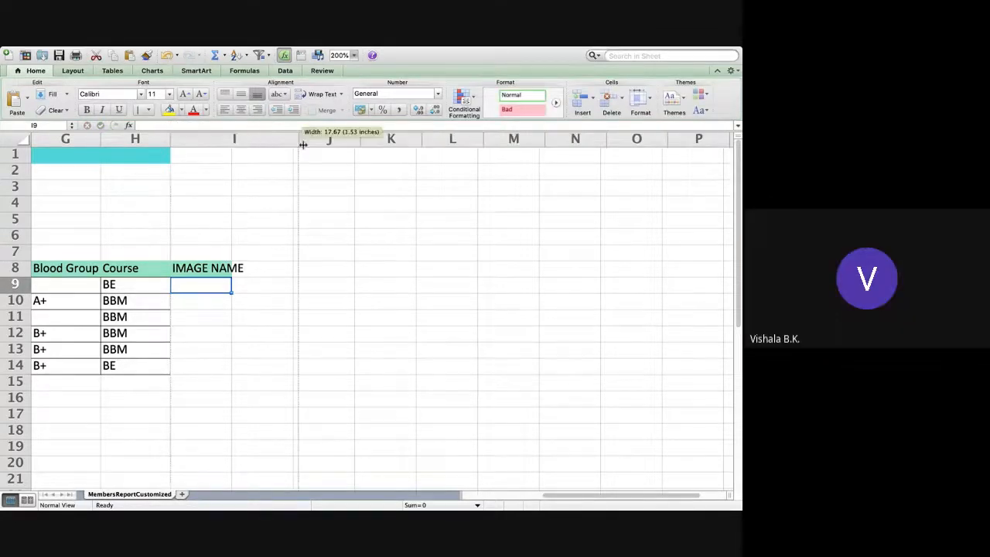
Copy the first member ID in B9, then cancel the copy.
{"action": "scroll", "coordinate": [171, 295], "scroll_direction": "left", "scroll_amount": 5}
{"action": "left_click", "coordinate": [118, 280]}
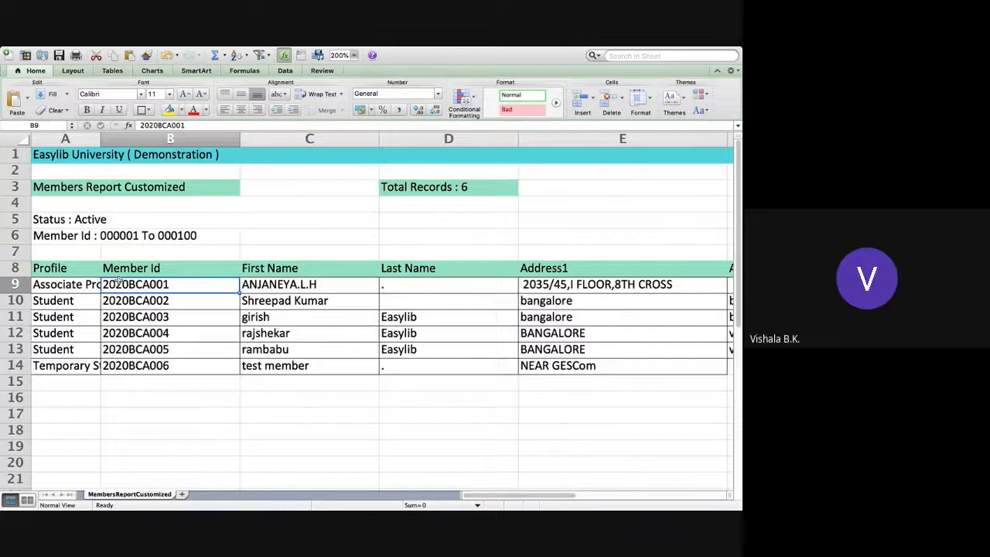
{"action": "key", "text": "super+c"}
{"action": "key", "text": "Escape"}
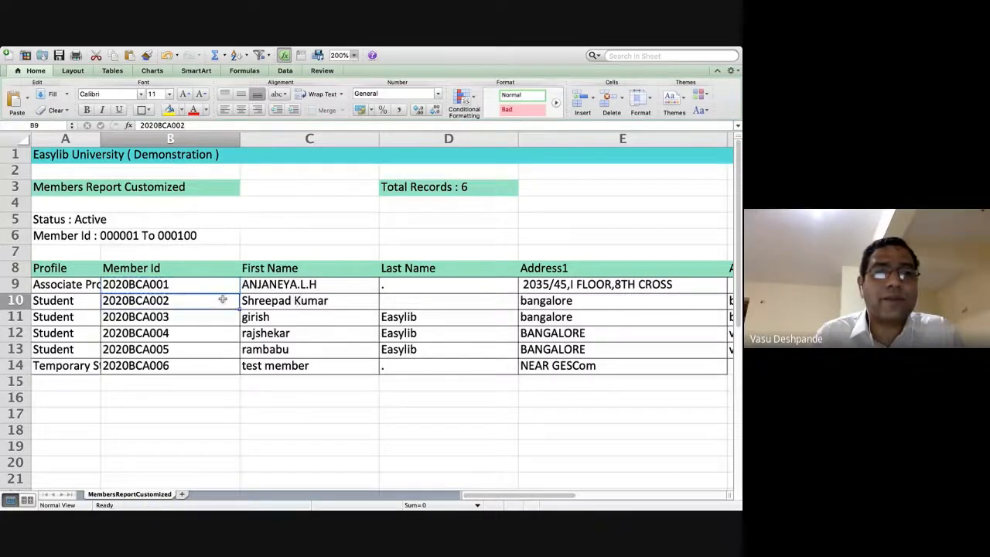
{"action": "left_click", "coordinate": [222, 300]}
{"action": "scroll", "coordinate": [222, 300], "scroll_direction": "right", "scroll_amount": 5}
{"action": "scroll", "coordinate": [223, 300], "scroll_direction": "right", "scroll_amount": 3}
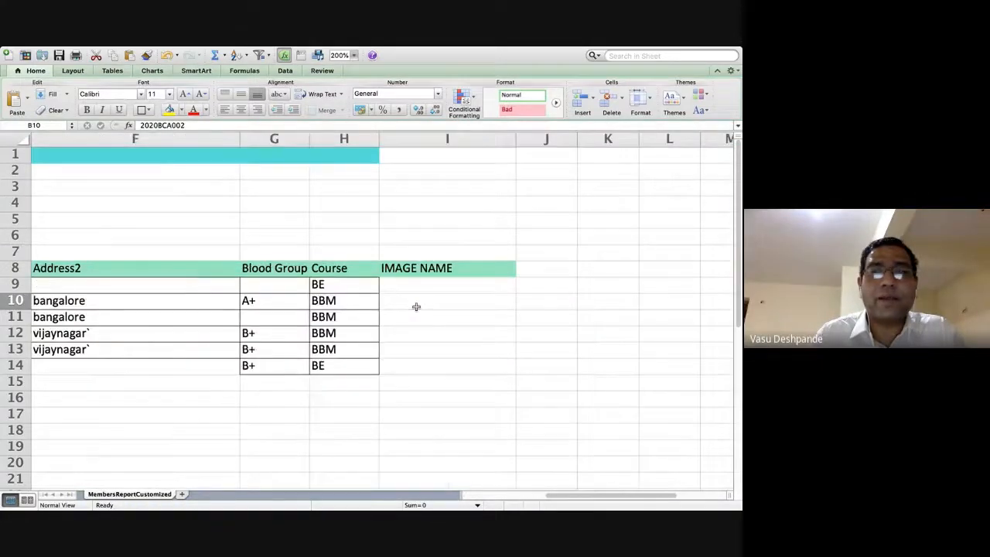
Enter the formula =B9&".JPG" in I9 to build the first image name.
{"action": "left_click", "coordinate": [427, 290]}
{"action": "type", "text": "="}
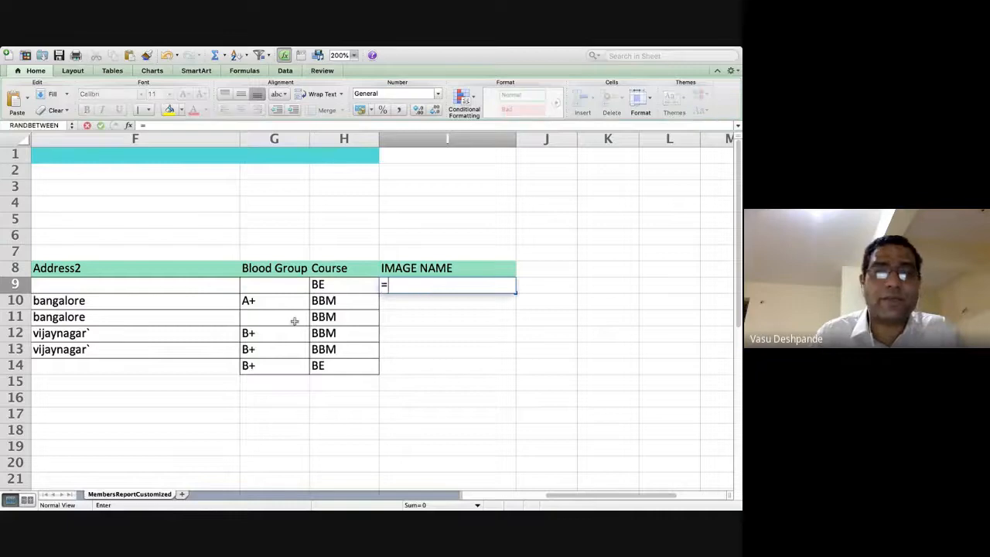
{"action": "key", "text": "Escape"}
{"action": "scroll", "coordinate": [295, 321], "scroll_direction": "left", "scroll_amount": 5}
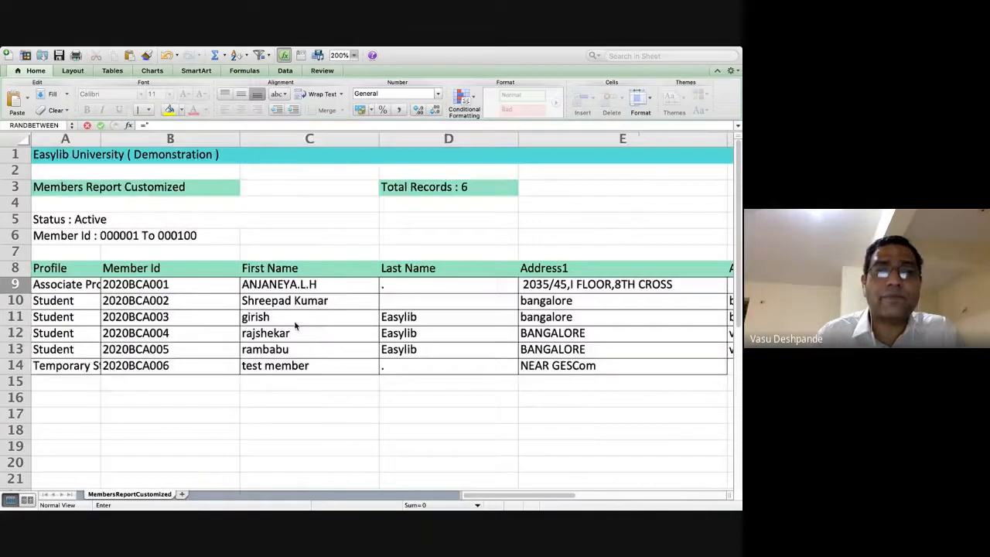
{"action": "scroll", "coordinate": [294, 321], "scroll_direction": "right", "scroll_amount": 4}
{"action": "type", "text": "="}
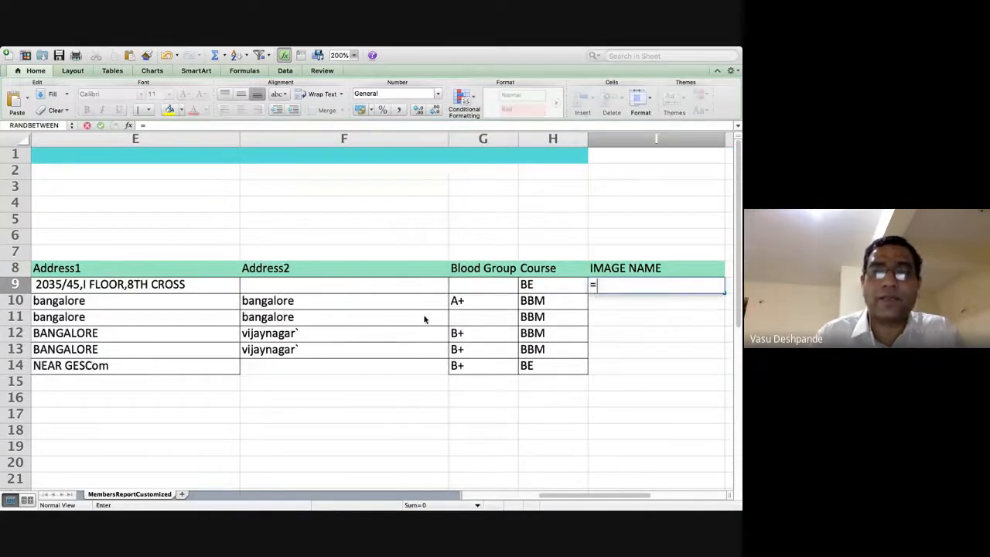
{"action": "scroll", "coordinate": [378, 315], "scroll_direction": "left", "scroll_amount": 5}
{"action": "left_click", "coordinate": [172, 285]}
{"action": "type", "text": "&\"."}
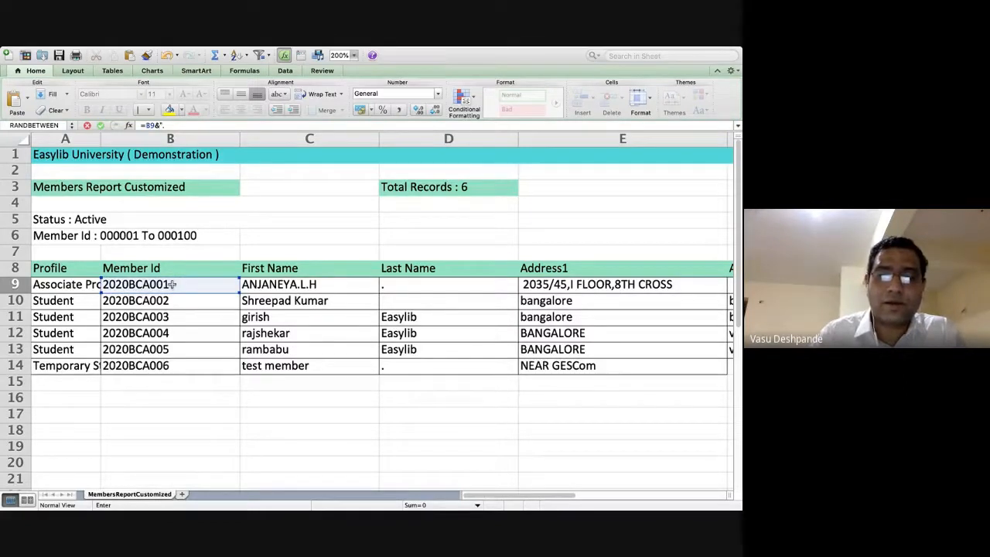
{"action": "type", "text": "JPG\""}
{"action": "key", "text": "Return"}
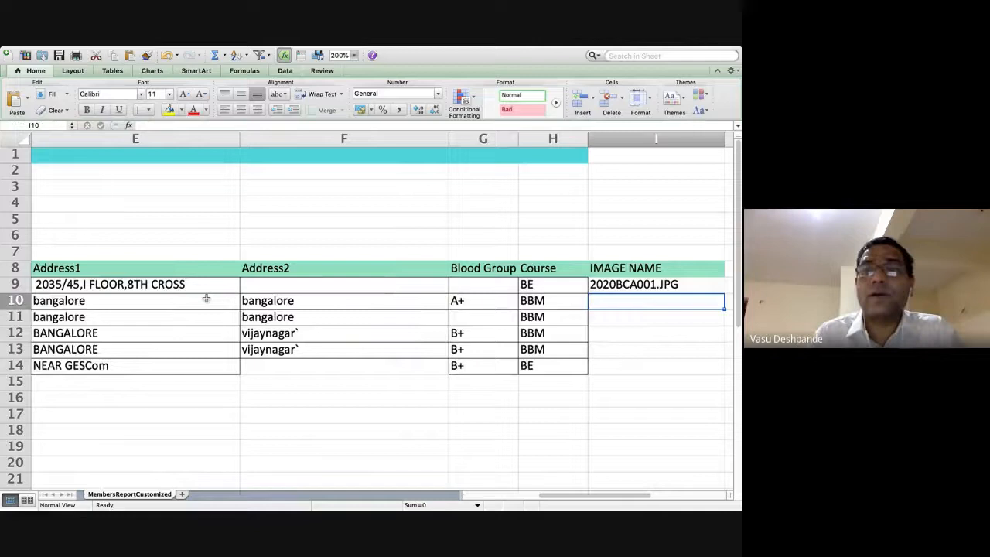
Fill the image-name formula down to I14 and check the third member's entry.
{"action": "left_click", "coordinate": [659, 287]}
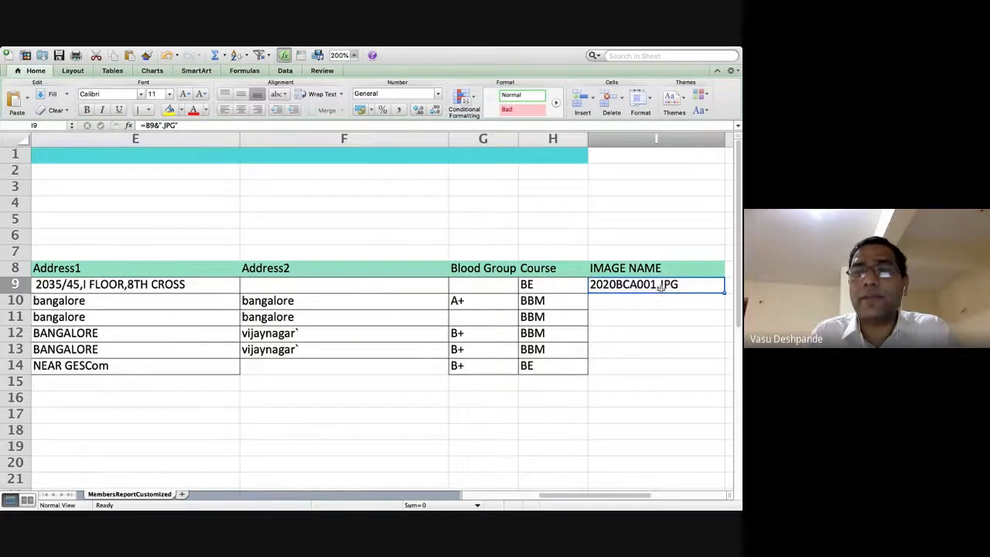
{"action": "left_click_drag", "start_coordinate": [721, 293], "coordinate": [723, 374]}
{"action": "left_click", "coordinate": [663, 323]}
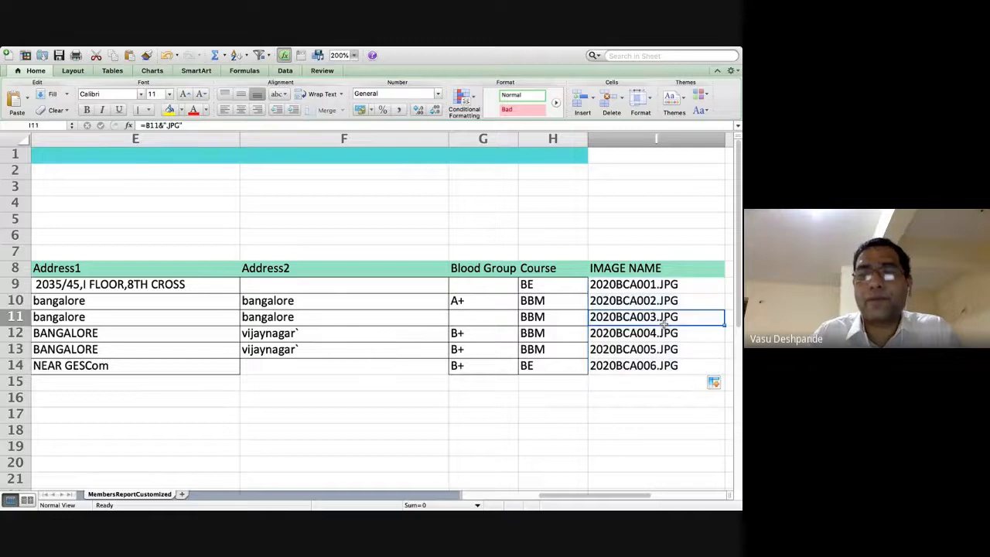
{"action": "key", "text": "Left"}
{"action": "key", "text": "Left"}
{"action": "key", "text": "Left"}
{"action": "key", "text": "Left"}
{"action": "key", "text": "Left"}
{"action": "key", "text": "Left"}
{"action": "key", "text": "Left"}
{"action": "key", "text": "Left"}
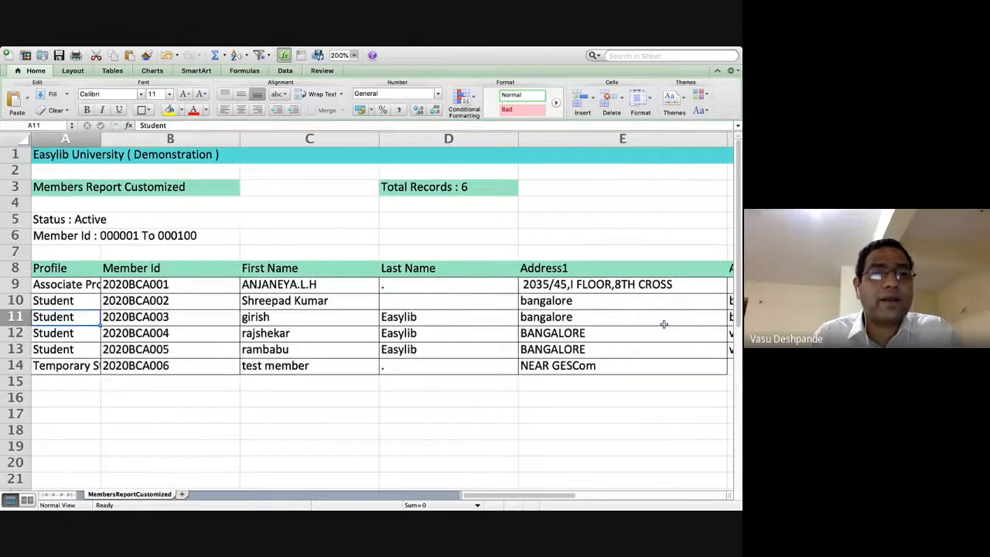
{"action": "key", "text": "Right"}
{"action": "key", "text": "Down"}
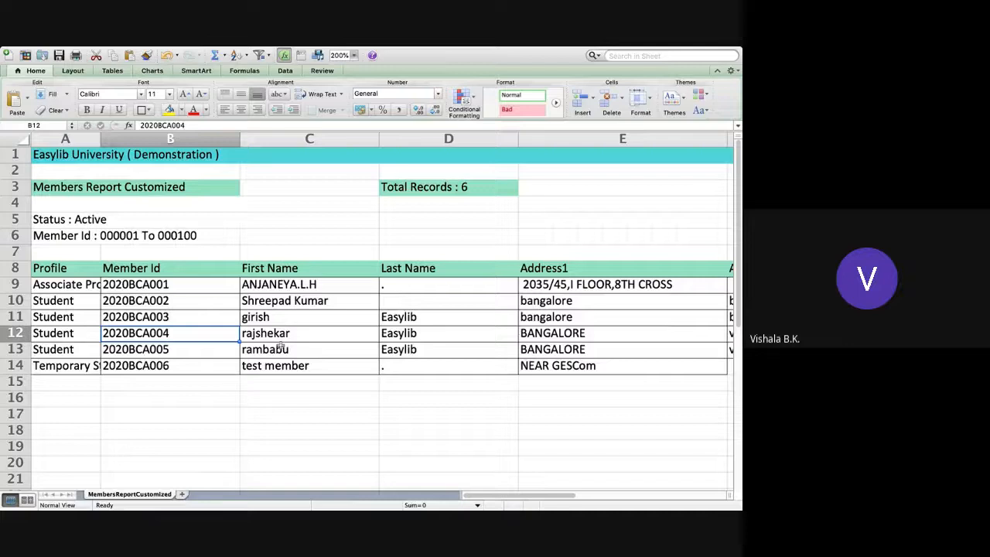
{"action": "left_click", "coordinate": [170, 347]}
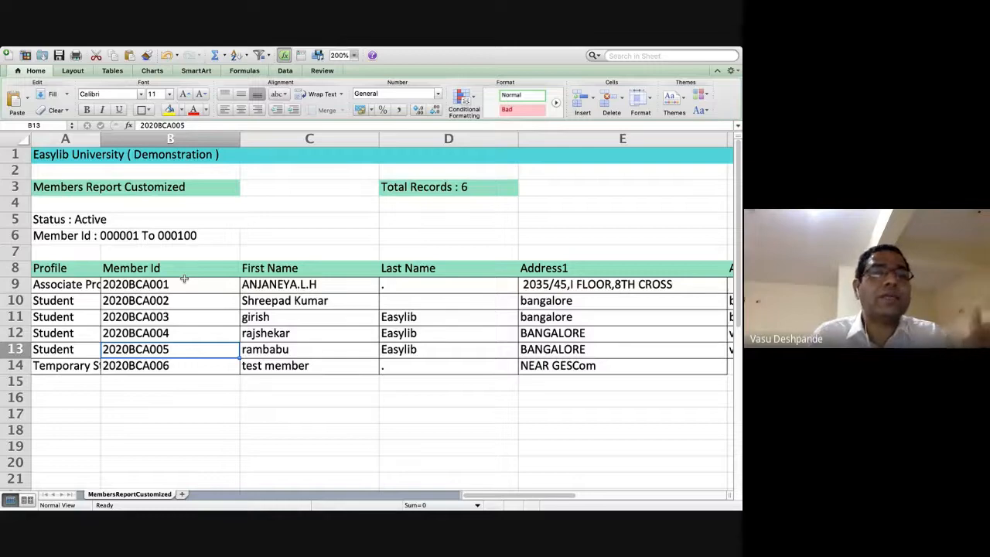
{"action": "left_click", "coordinate": [191, 286]}
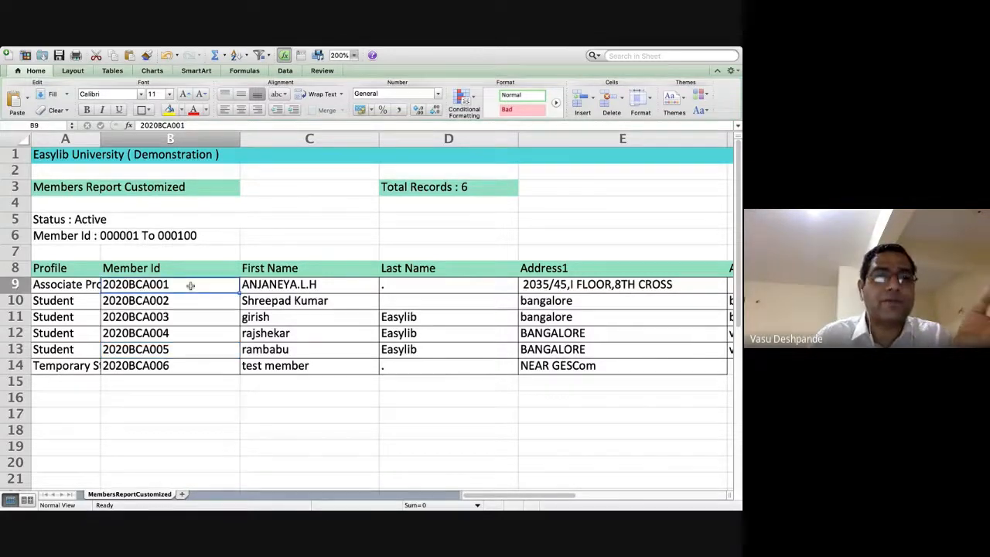
{"action": "key", "text": "Right"}
{"action": "key", "text": "Right"}
{"action": "key", "text": "Right"}
{"action": "key", "text": "Right"}
{"action": "key", "text": "Right"}
{"action": "key", "text": "Right"}
{"action": "key", "text": "Right"}
{"action": "key", "text": "Right"}
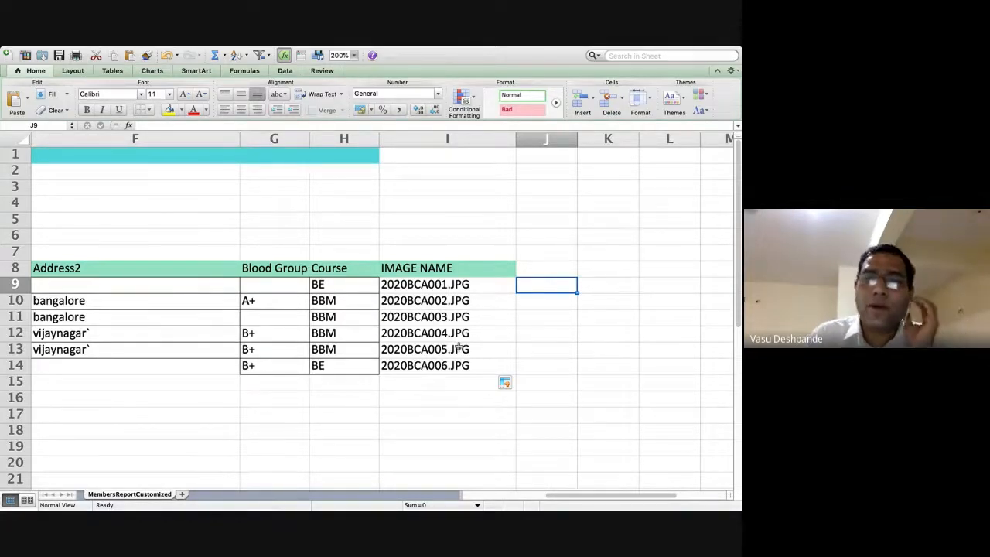
{"action": "left_click", "coordinate": [460, 348]}
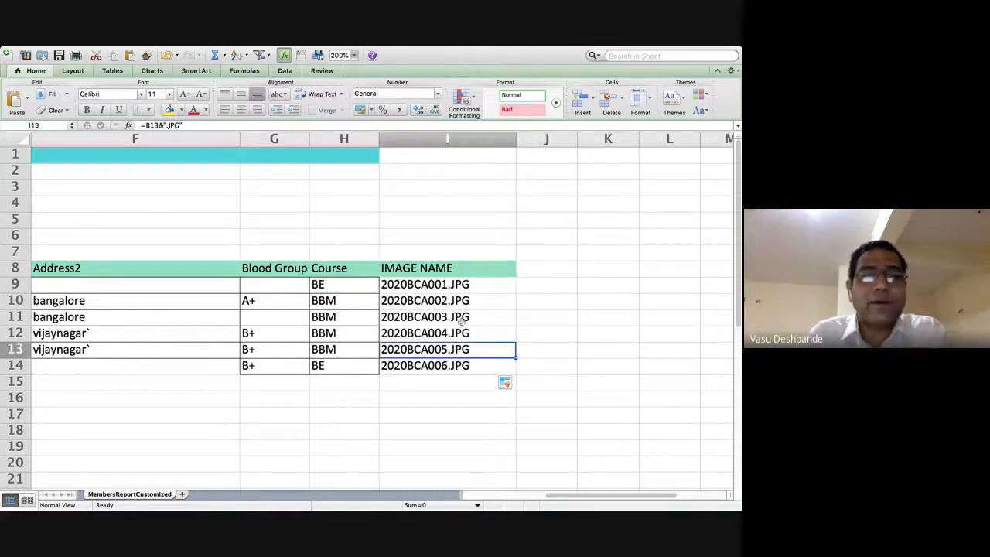
{"action": "left_click", "coordinate": [410, 300]}
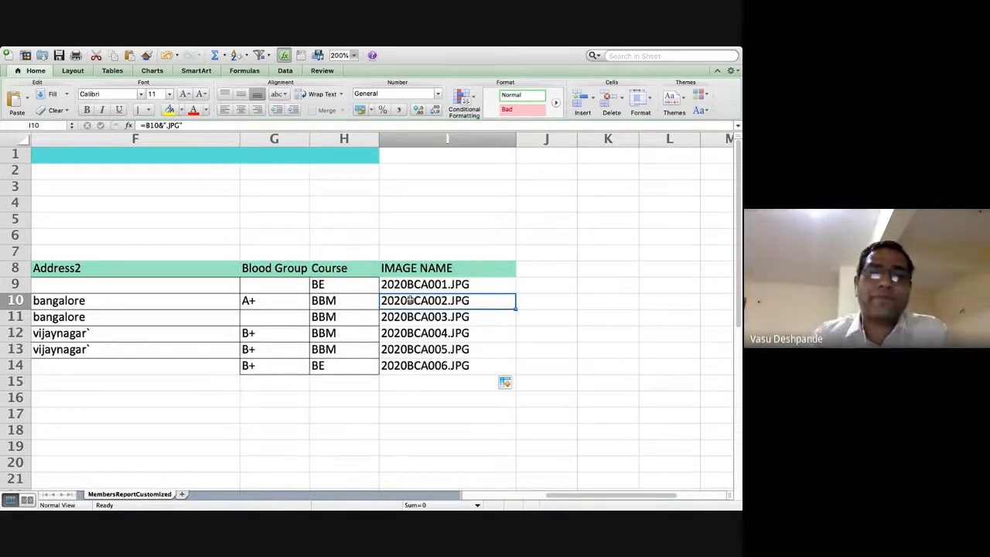
{"action": "scroll", "coordinate": [455, 322], "scroll_direction": "left", "scroll_amount": 5}
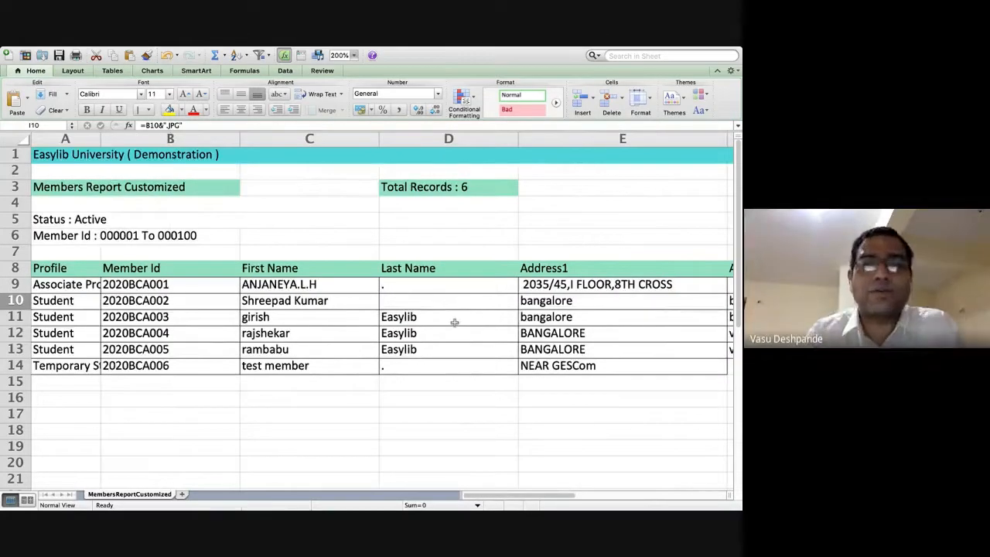
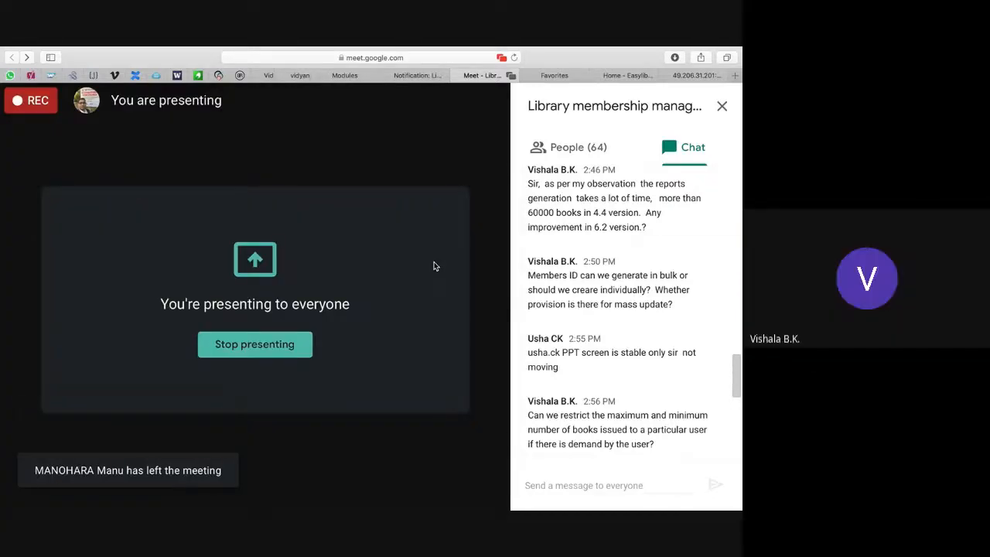
Paste the Member Id and First Name block B8:C14 into a new blank workbook.
{"action": "key", "text": "super+Tab"}
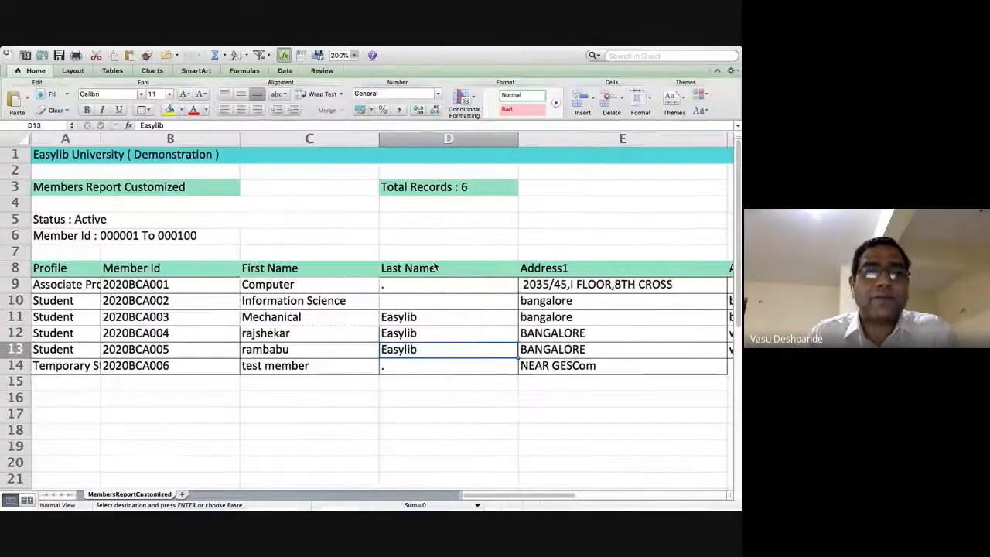
{"action": "left_click", "coordinate": [331, 288]}
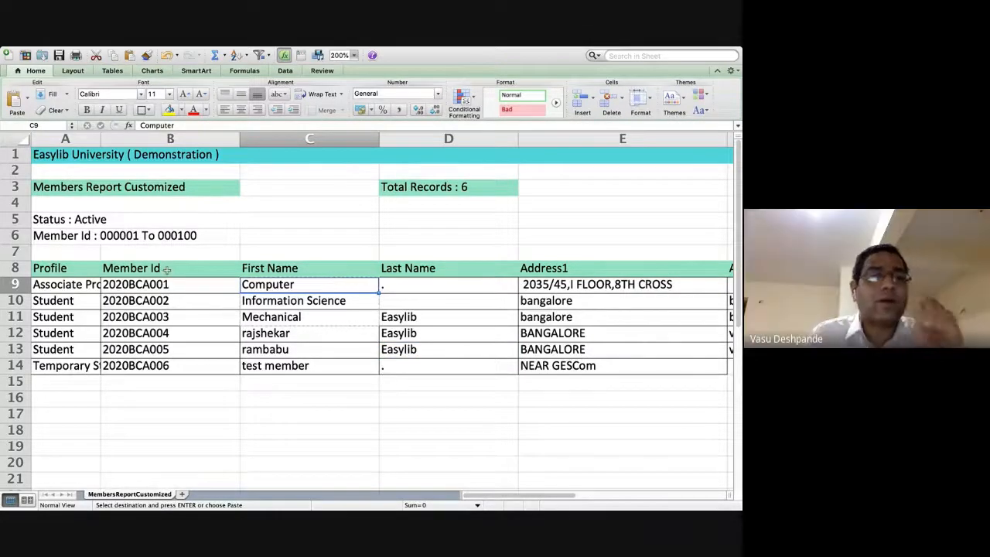
{"action": "left_click_drag", "start_coordinate": [170, 268], "coordinate": [291, 366]}
{"action": "key", "text": "super+c"}
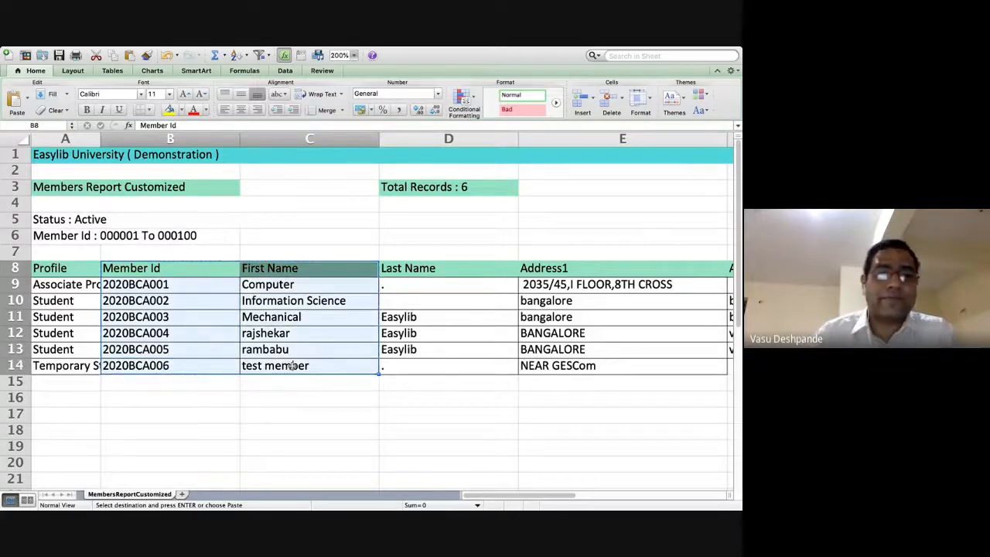
{"action": "key", "text": "super+n"}
{"action": "key", "text": "super+v"}
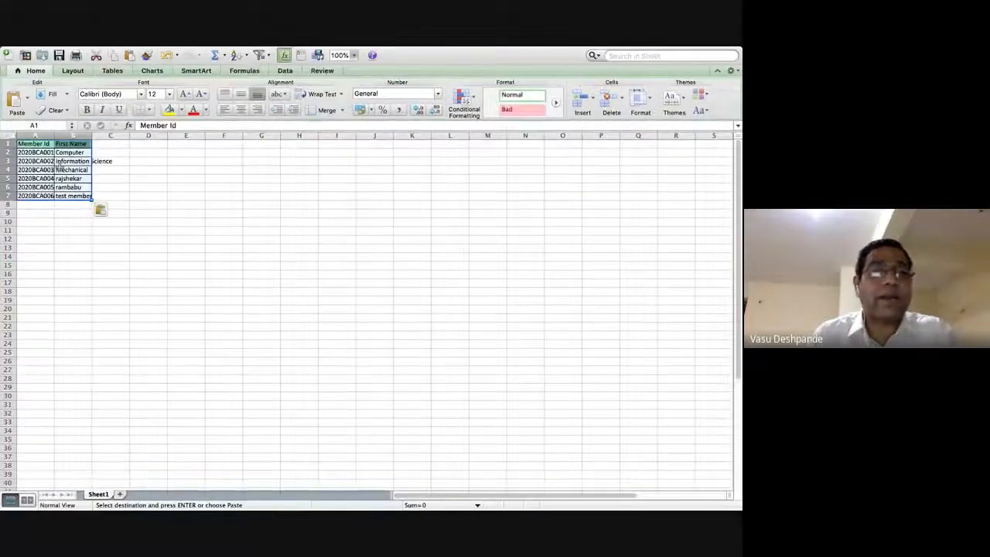
Zoom the new sheet to 200% and widen columns A and B to fit.
{"action": "left_click", "coordinate": [354, 55]}
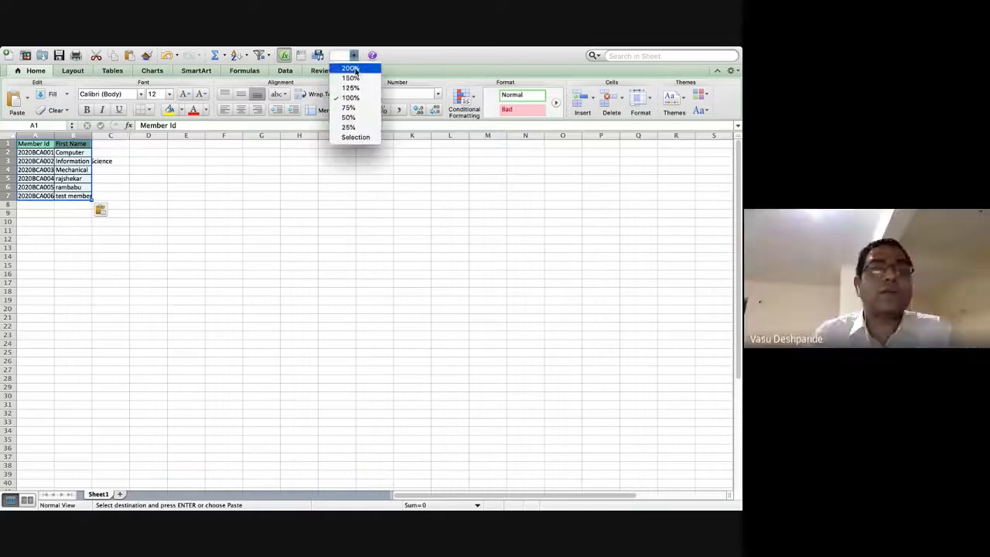
{"action": "left_click", "coordinate": [351, 68]}
{"action": "left_click", "coordinate": [128, 190]}
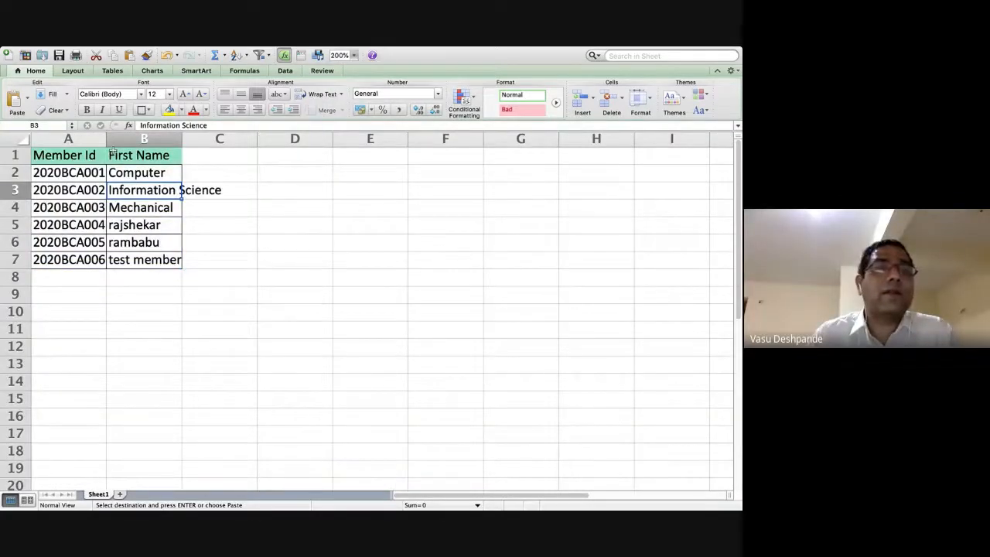
{"action": "left_click_drag", "start_coordinate": [106, 143], "coordinate": [148, 143]}
{"action": "left_click_drag", "start_coordinate": [224, 141], "coordinate": [312, 147]}
Sort the table A1:B7 in descending Member Id order.
{"action": "left_click", "coordinate": [181, 172]}
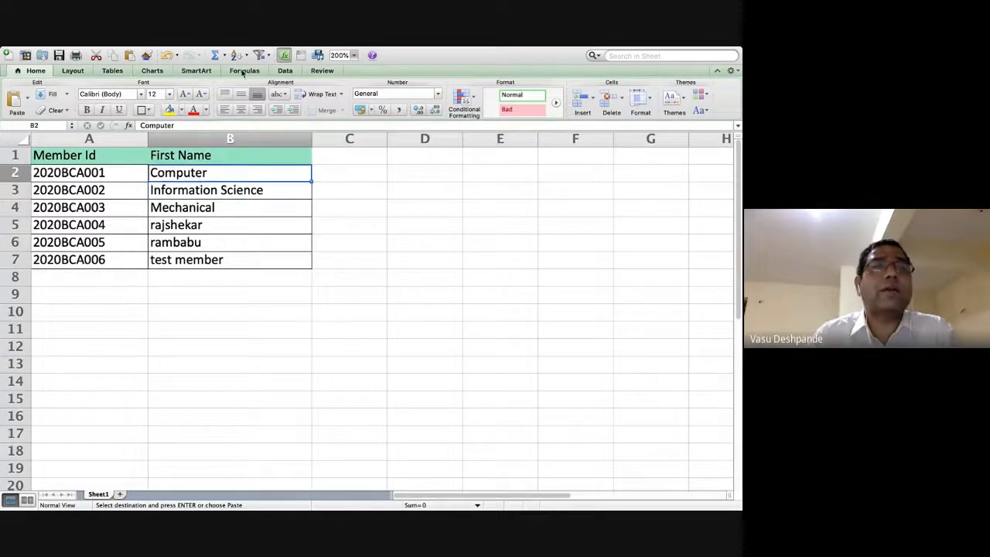
{"action": "left_click", "coordinate": [244, 53]}
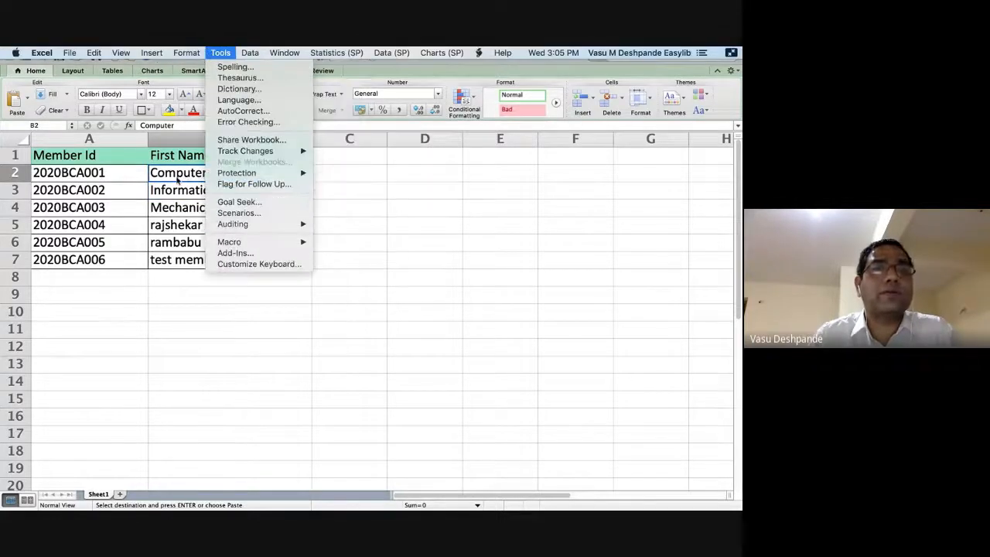
{"action": "left_click", "coordinate": [182, 224]}
{"action": "left_click", "coordinate": [182, 225]}
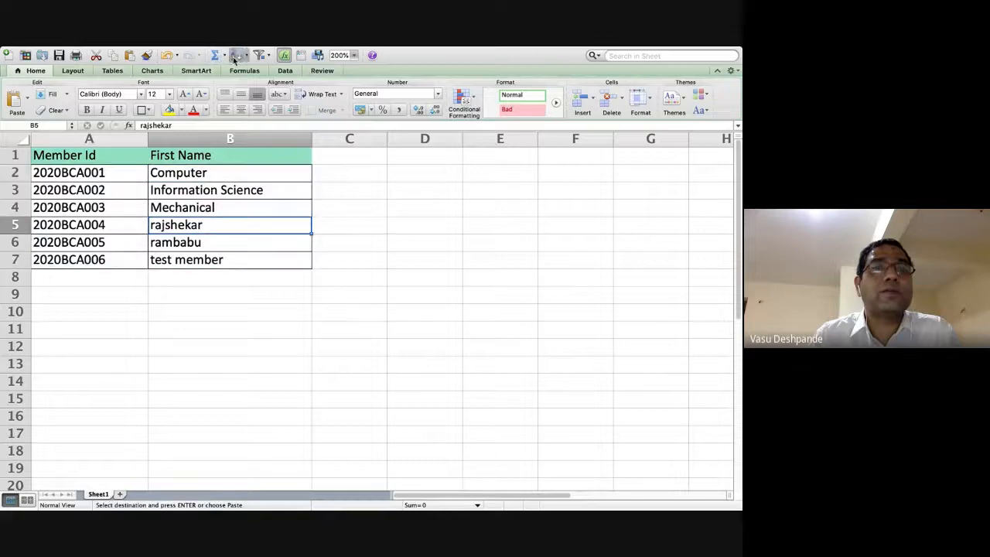
{"action": "left_click", "coordinate": [245, 55]}
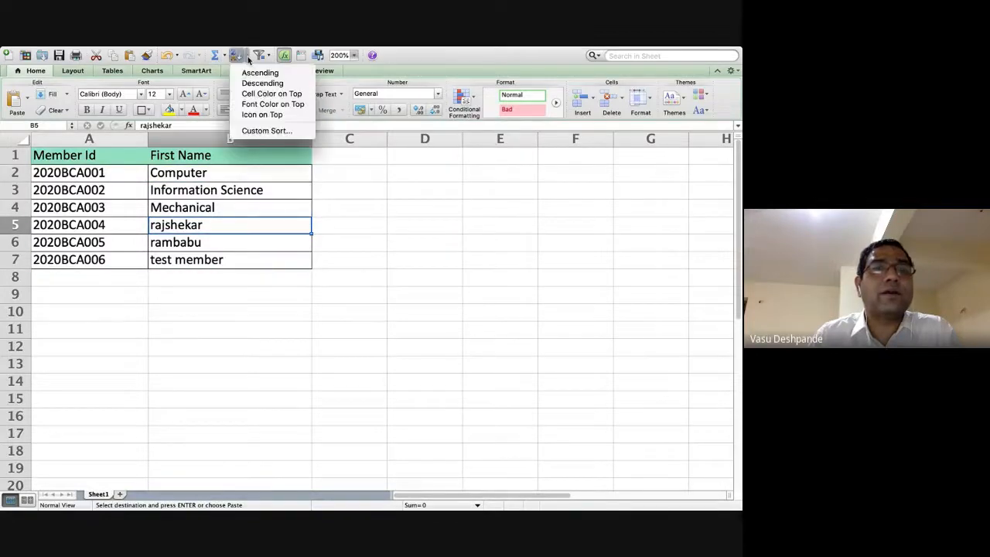
{"action": "left_click", "coordinate": [255, 73]}
{"action": "left_click", "coordinate": [219, 171]}
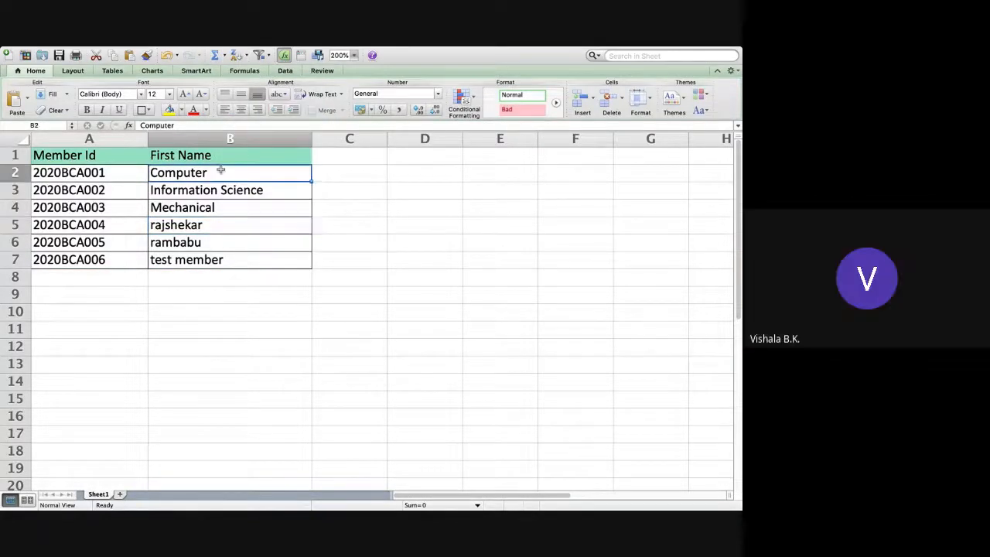
{"action": "key", "text": "super+a"}
{"action": "left_click", "coordinate": [237, 57]}
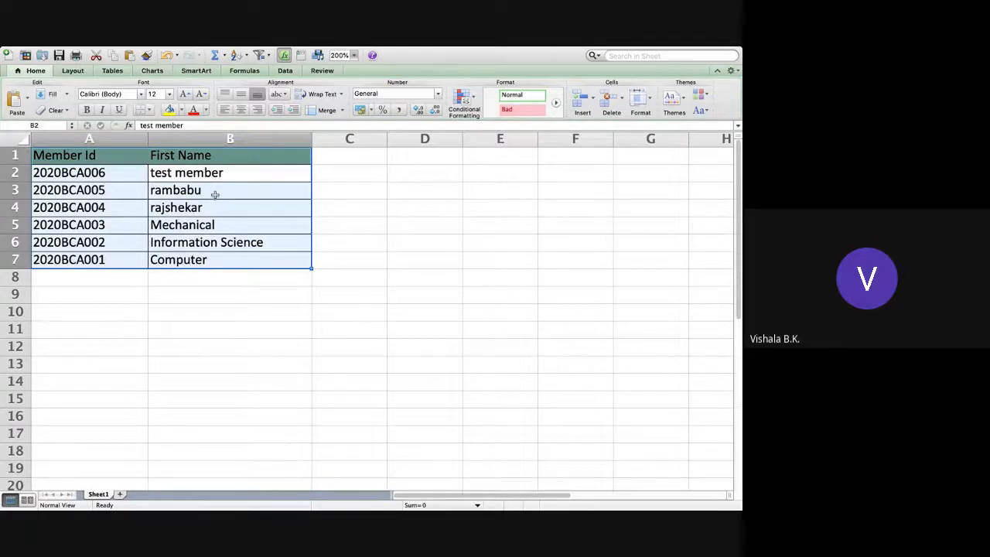
{"action": "left_click", "coordinate": [215, 195]}
Copy the names in B5:B7 and paste them over B2:B4.
{"action": "left_click", "coordinate": [207, 172]}
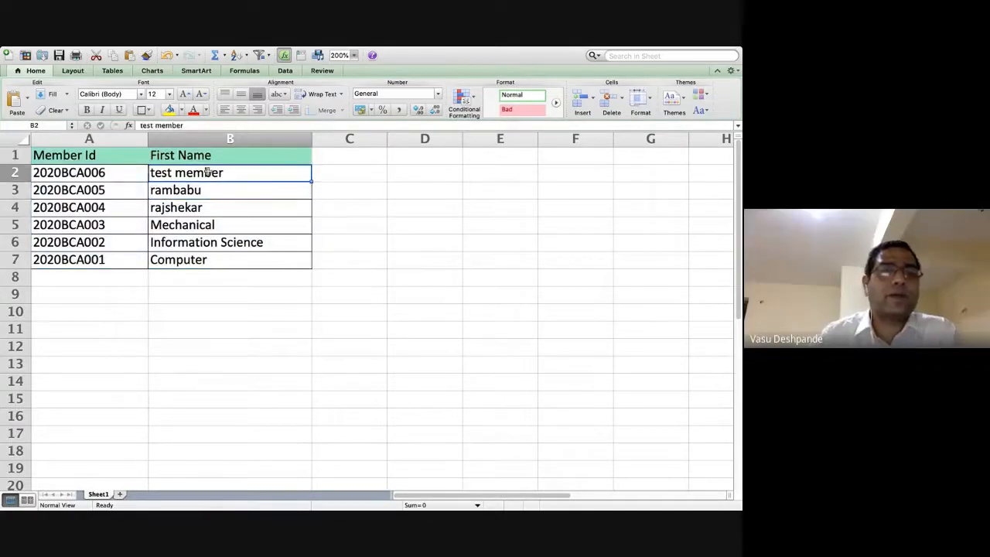
{"action": "left_click_drag", "start_coordinate": [209, 224], "coordinate": [210, 256]}
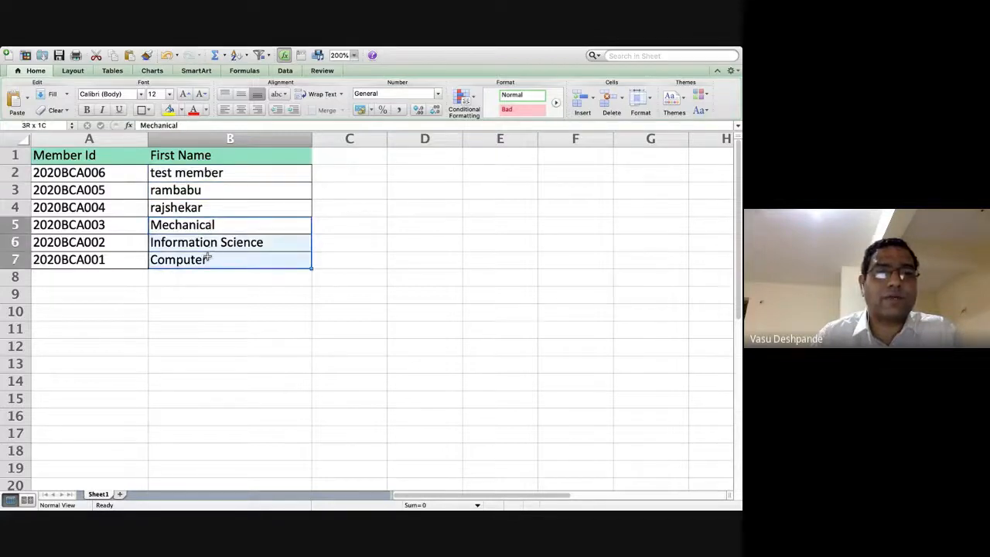
{"action": "key", "text": "super+c"}
{"action": "left_click", "coordinate": [207, 174]}
{"action": "key", "text": "super+v"}
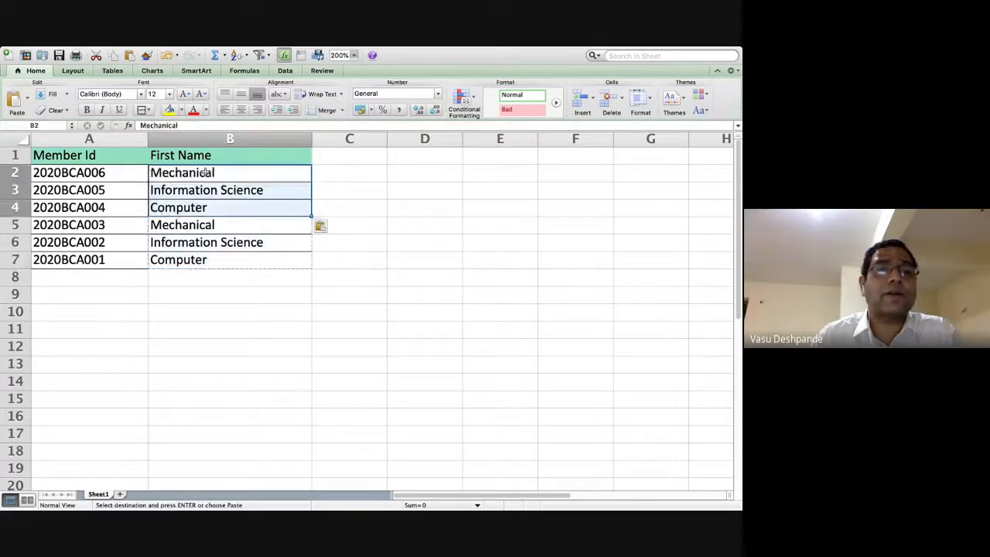
Sort A1:B7 ascending by First Name, then select the first two member ids.
{"action": "left_click", "coordinate": [209, 246]}
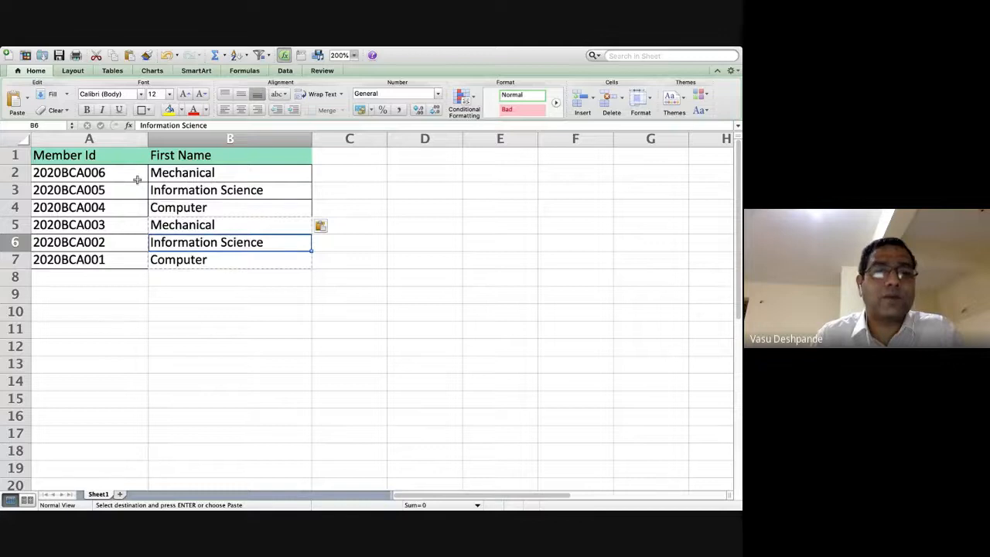
{"action": "key", "text": "super+a"}
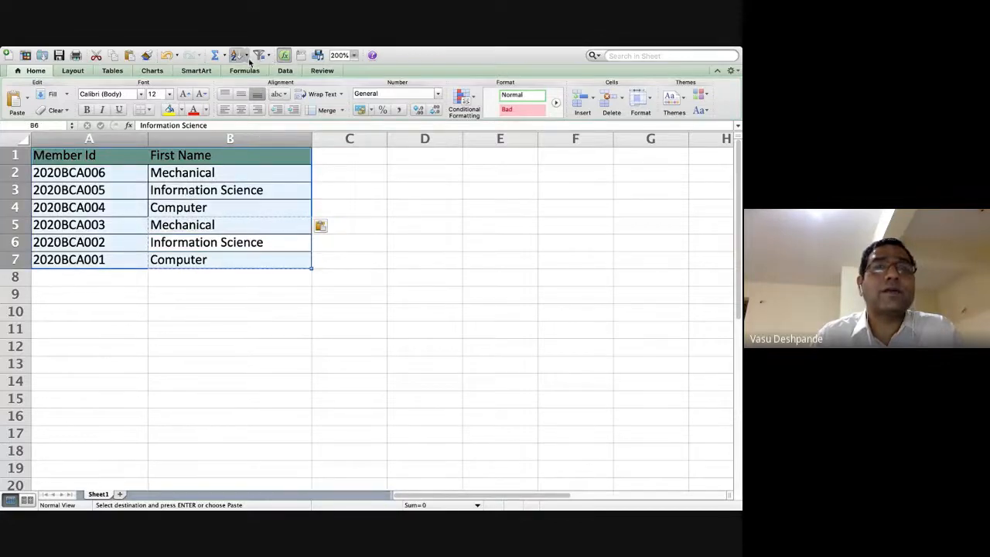
{"action": "left_click", "coordinate": [246, 56]}
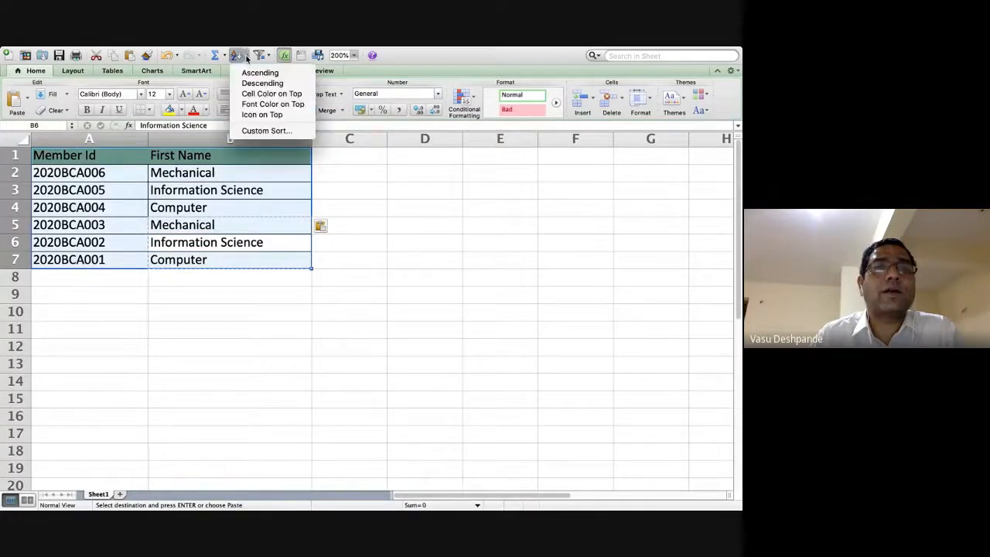
{"action": "left_click", "coordinate": [258, 73]}
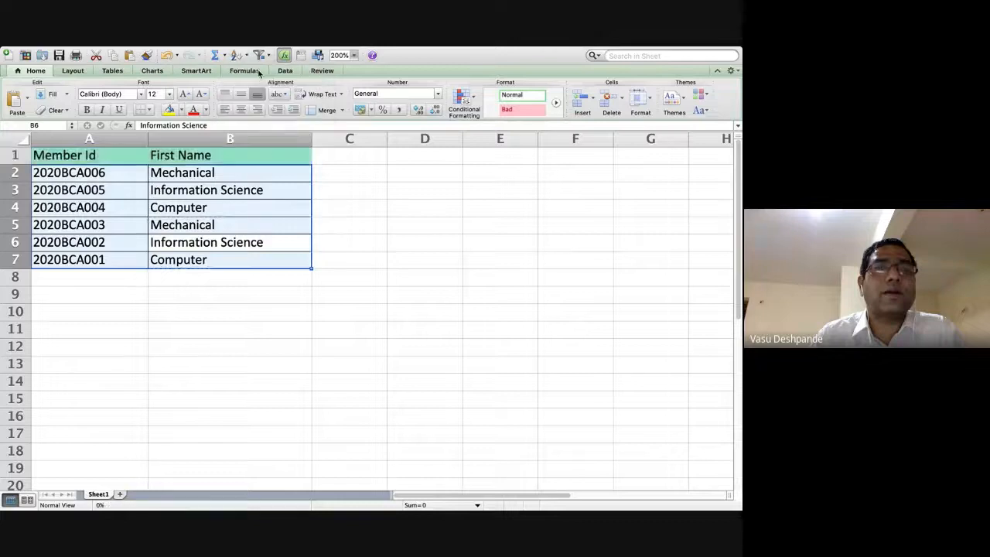
{"action": "left_click", "coordinate": [211, 173]}
{"action": "left_click_drag", "start_coordinate": [128, 173], "coordinate": [126, 189]}
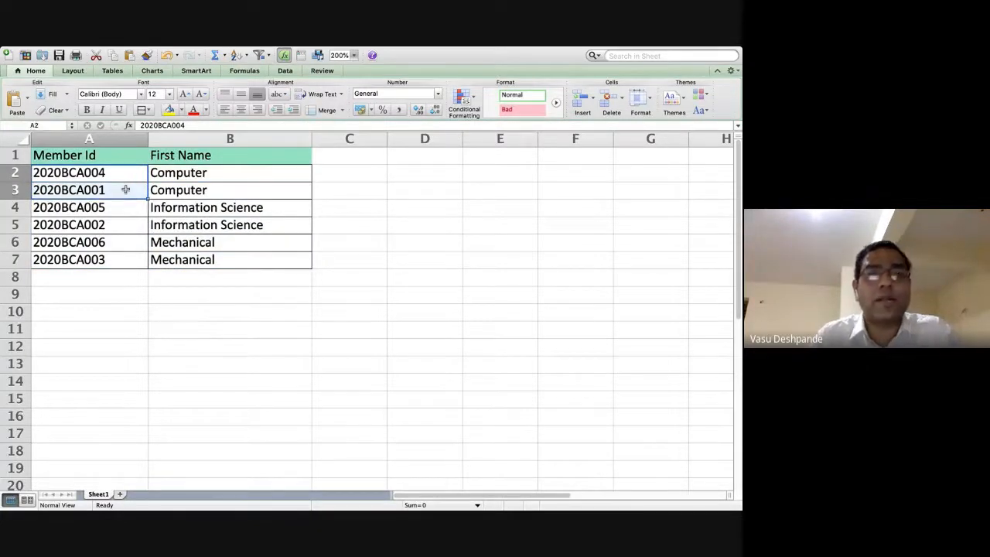
{"action": "key", "text": "super+Tab"}
{"action": "key", "text": "super+Tab"}
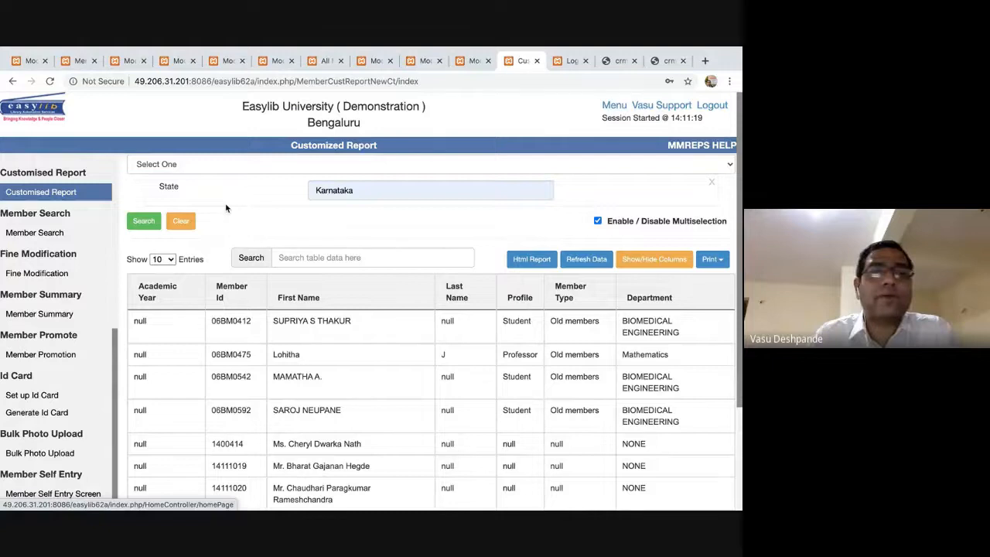
Open the Members DataSheet page and cancel a member import file selection.
{"action": "scroll", "coordinate": [46, 209], "scroll_direction": "up", "scroll_amount": 5}
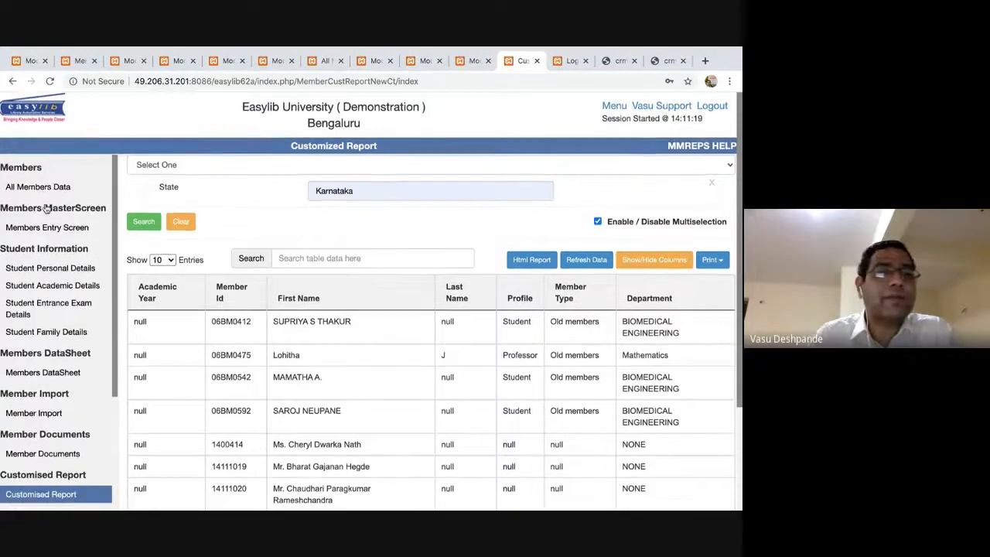
{"action": "scroll", "coordinate": [46, 208], "scroll_direction": "down", "scroll_amount": 1}
{"action": "left_click", "coordinate": [42, 325]}
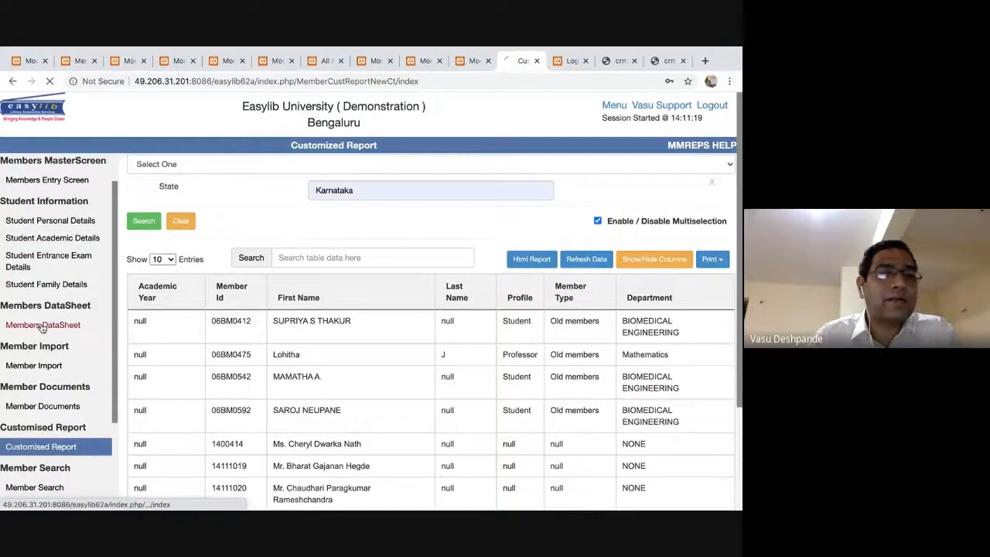
{"action": "left_click", "coordinate": [219, 189]}
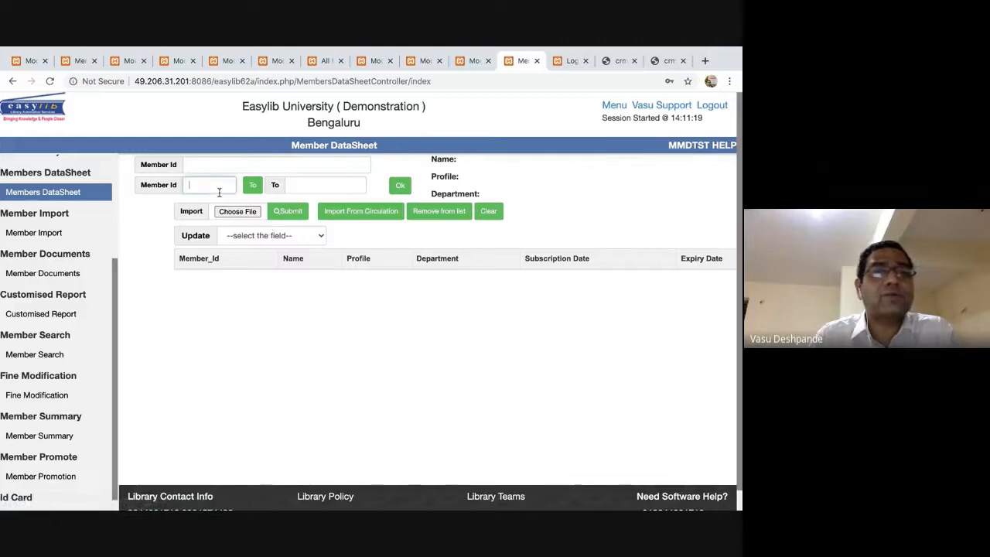
{"action": "left_click", "coordinate": [236, 212]}
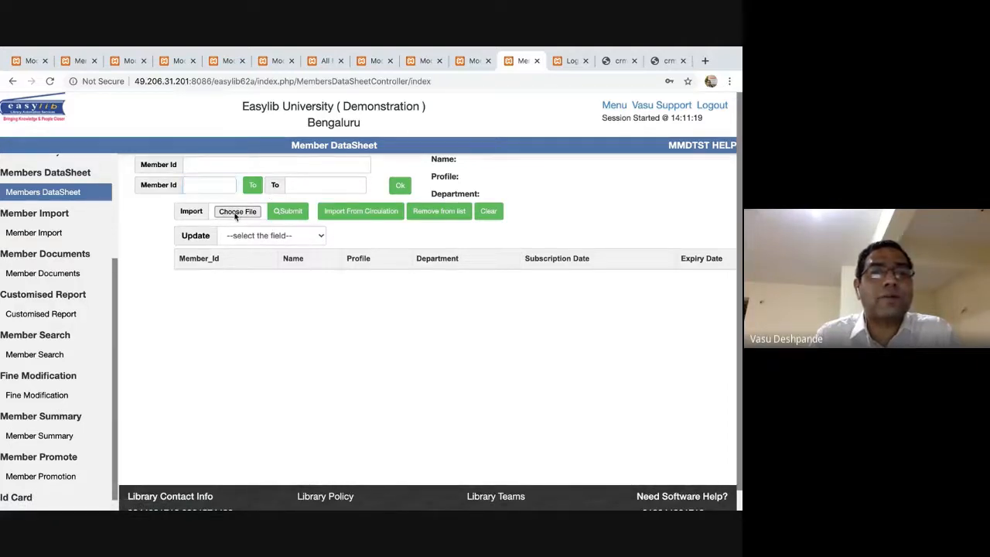
{"action": "left_click", "coordinate": [198, 203]}
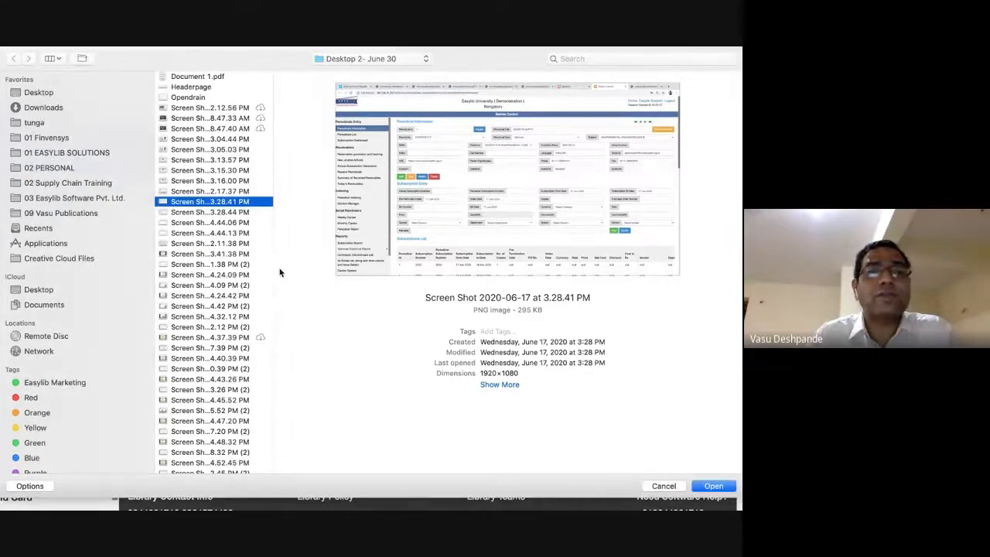
{"action": "key", "text": "Return"}
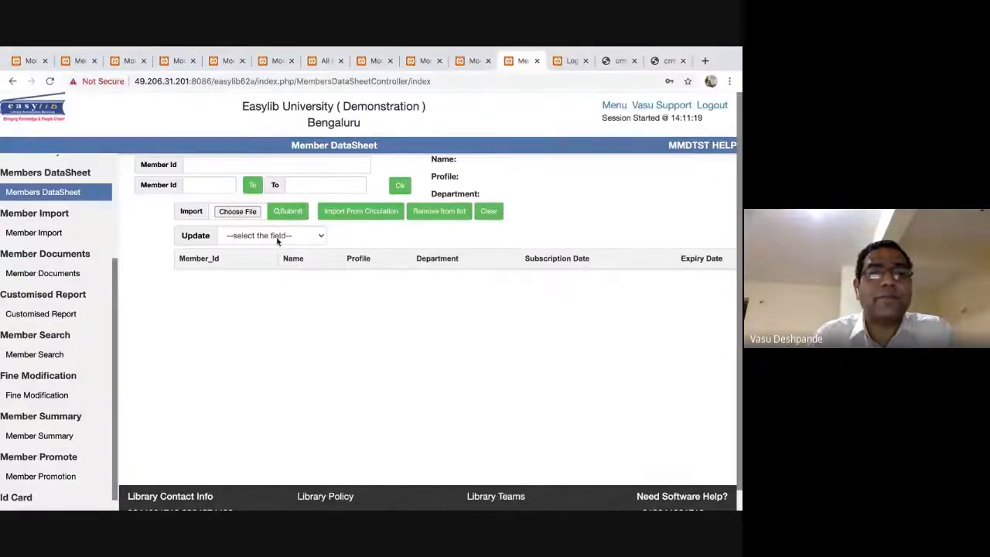
Set Department as the field to update and pick CHEMISTRY from the department list.
{"action": "left_click", "coordinate": [277, 237]}
{"action": "key", "text": "d"}
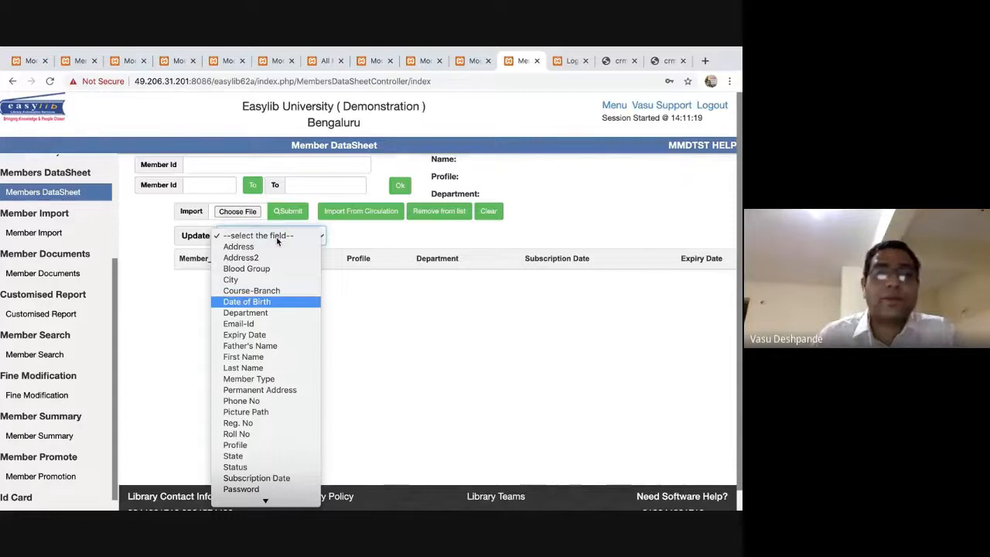
{"action": "left_click", "coordinate": [263, 313]}
{"action": "left_click", "coordinate": [398, 237]}
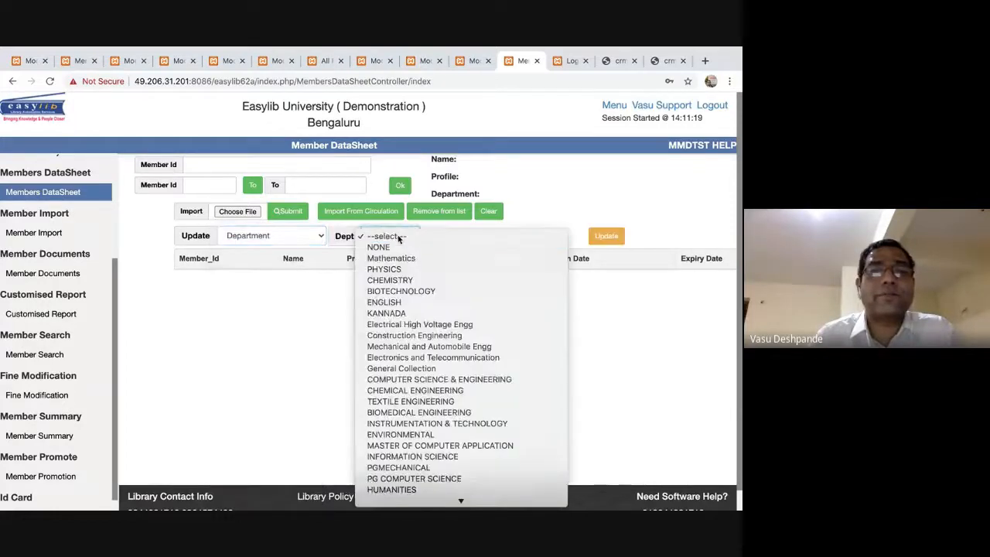
{"action": "left_click", "coordinate": [396, 281]}
{"action": "key", "text": "c"}
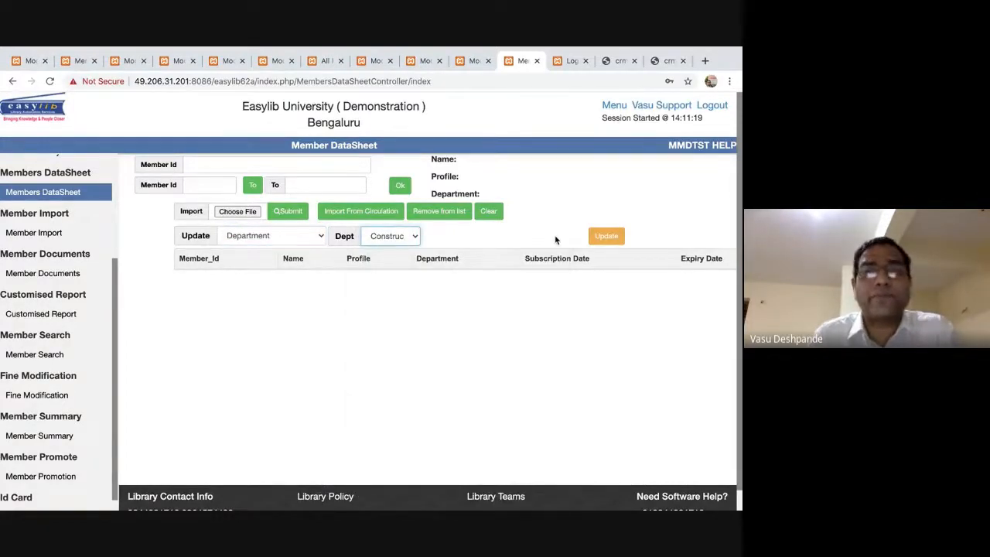
{"action": "key", "text": "super+Tab"}
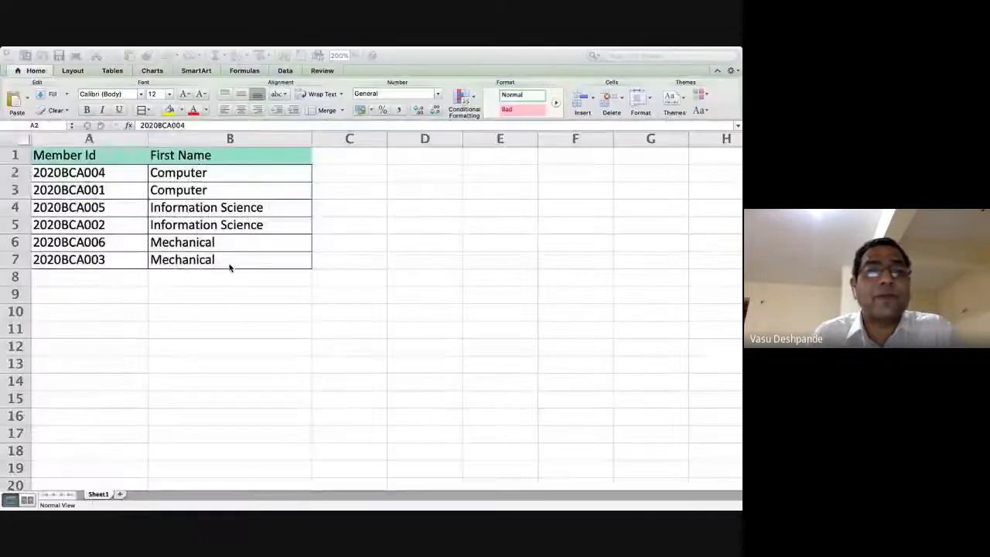
Select member ID cells in Sheet1 and in the MembersReportCustomized workbook, then return to Meet.
{"action": "left_click_drag", "start_coordinate": [92, 207], "coordinate": [106, 263]}
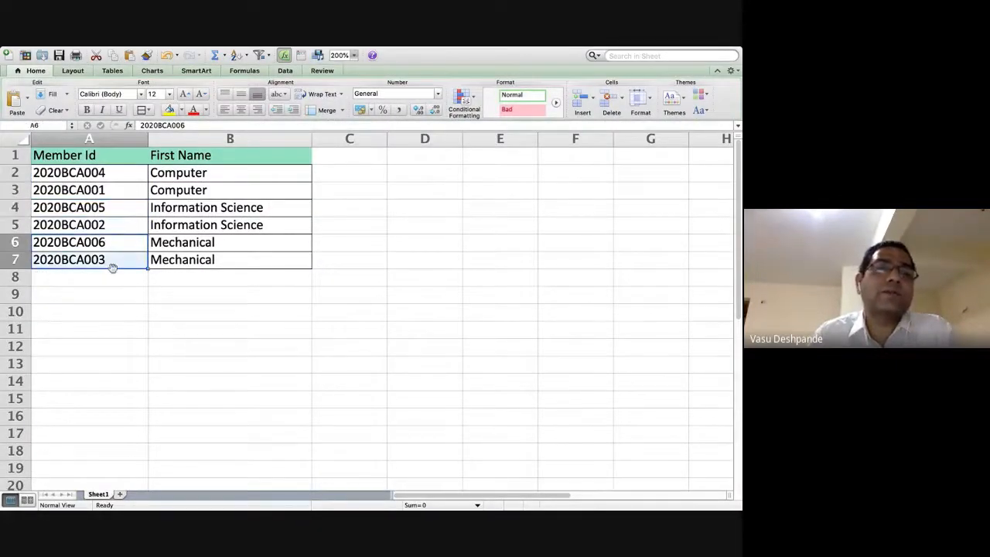
{"action": "left_click", "coordinate": [231, 315]}
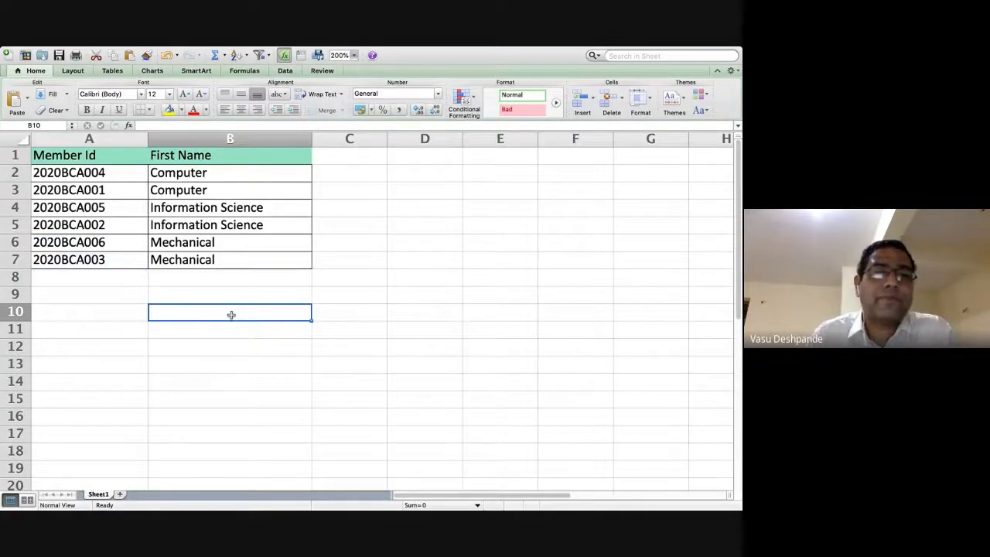
{"action": "key", "text": "super+Tab"}
{"action": "key", "text": "super+Tab"}
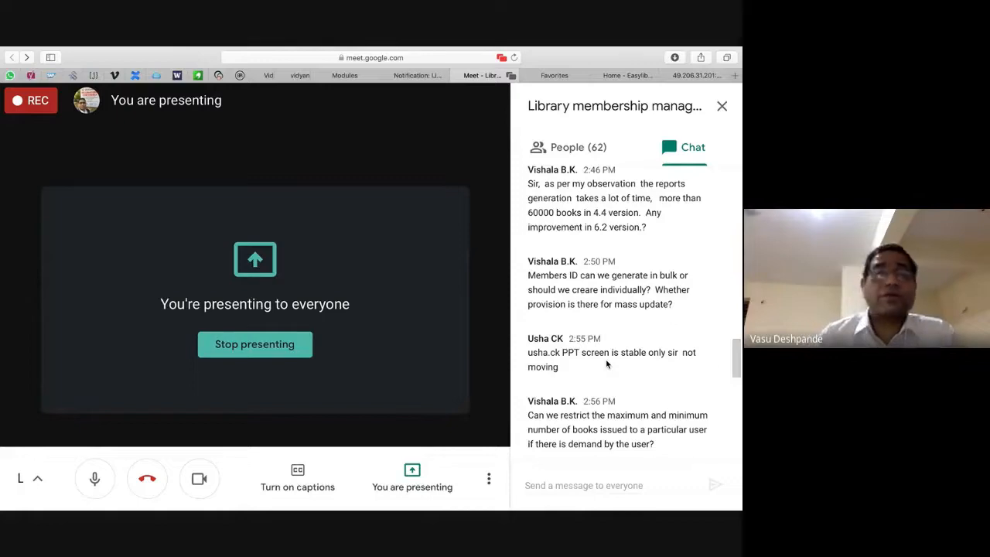
{"action": "key", "text": "super+Tab"}
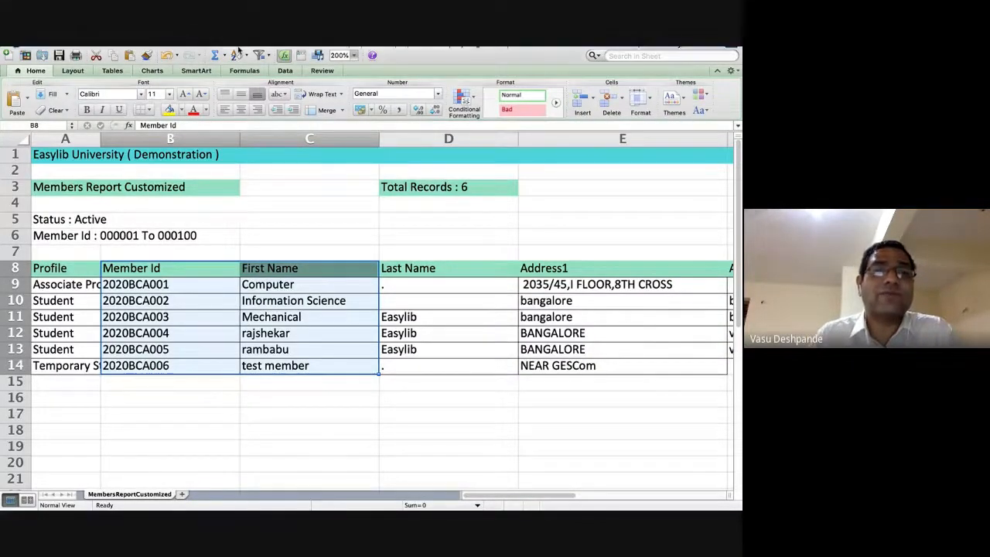
{"action": "mouse_move", "coordinate": [130, 51]}
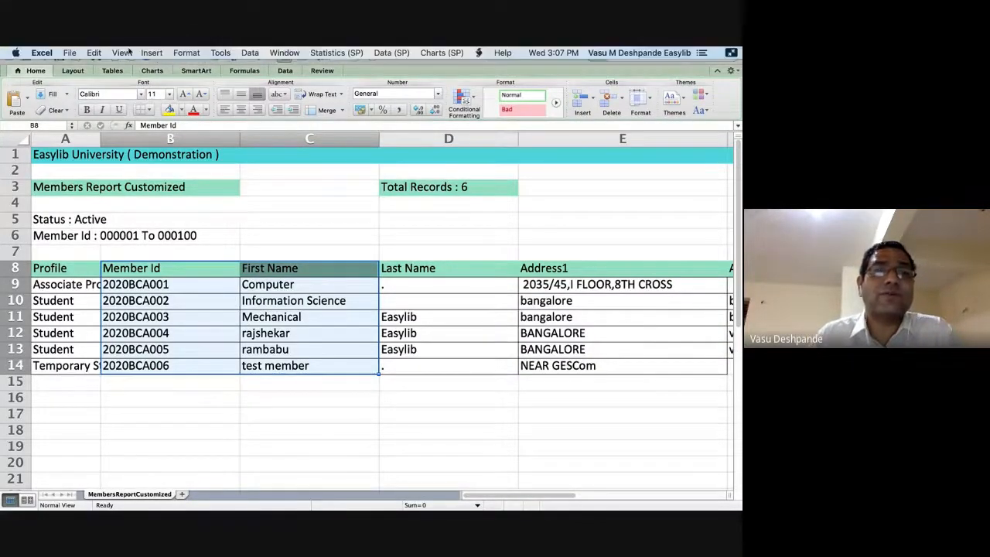
{"action": "left_click", "coordinate": [191, 301]}
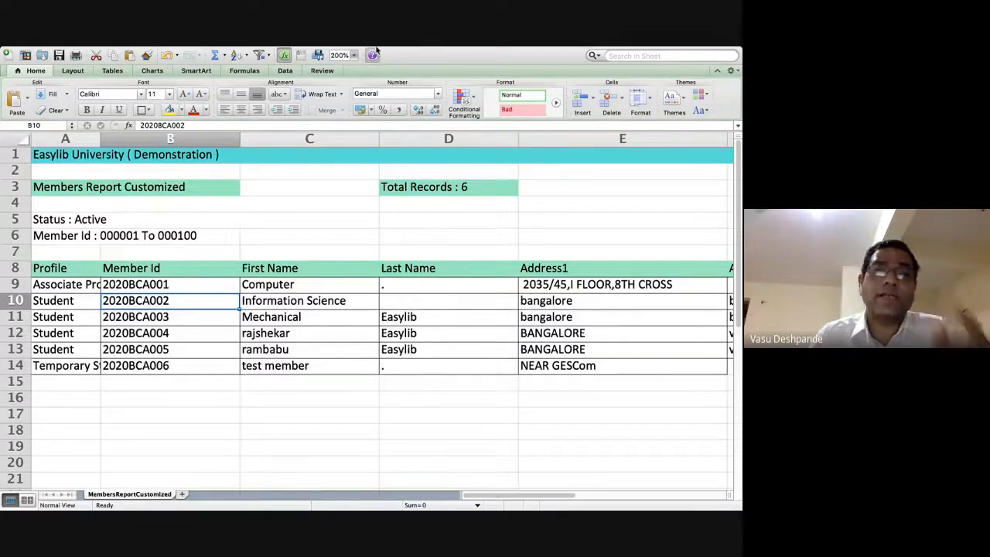
{"action": "mouse_move", "coordinate": [333, 47]}
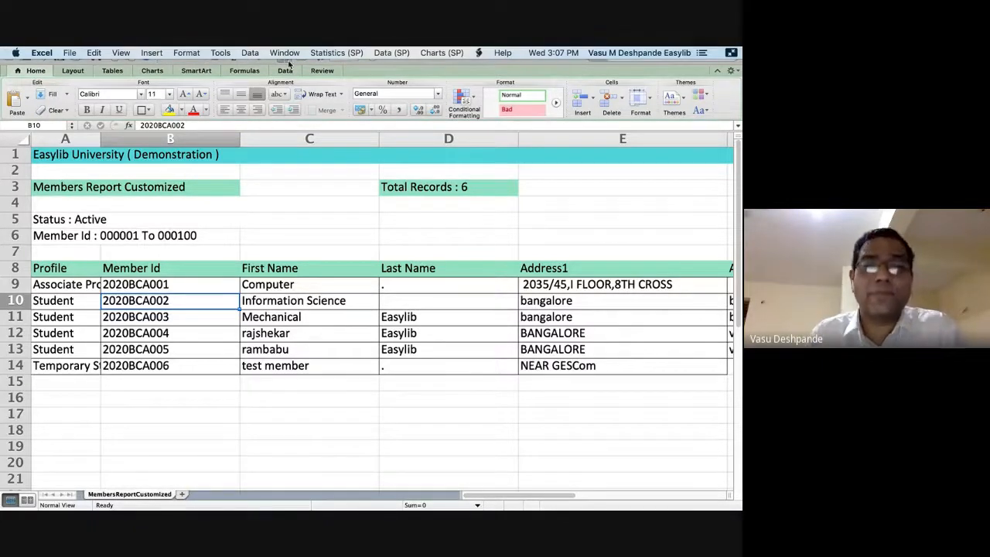
{"action": "left_click", "coordinate": [487, 239]}
{"action": "key", "text": "super+Tab"}
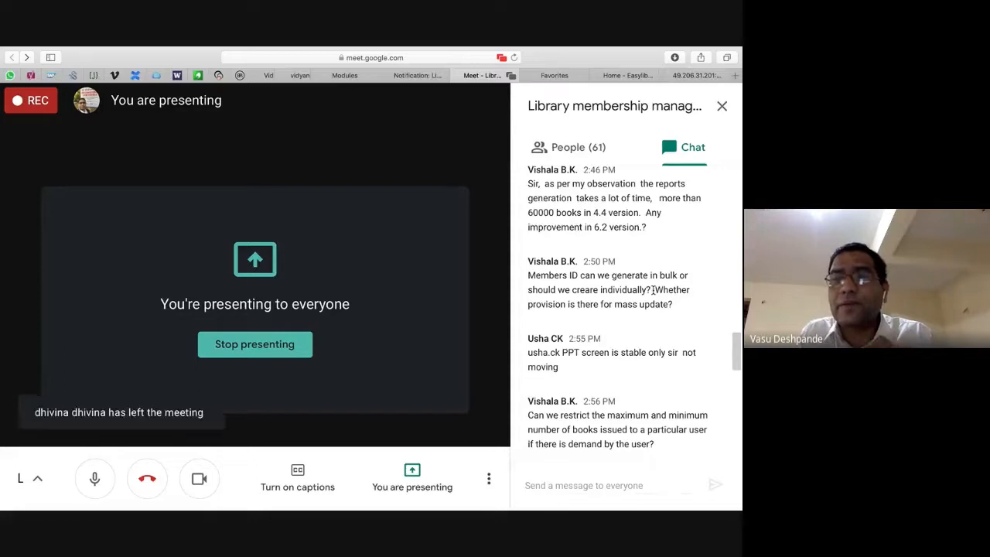
Highlight and scroll through the attendees' chat questions, then go back to Chrome.
{"action": "triple_click", "coordinate": [573, 353]}
{"action": "scroll", "coordinate": [639, 364], "scroll_direction": "down", "scroll_amount": 3}
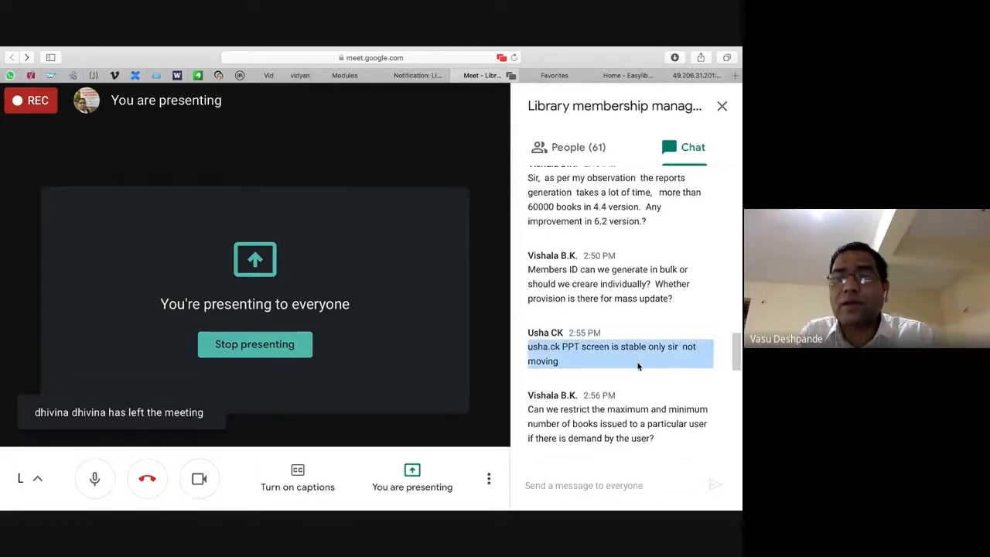
{"action": "scroll", "coordinate": [639, 366], "scroll_direction": "down", "scroll_amount": 1}
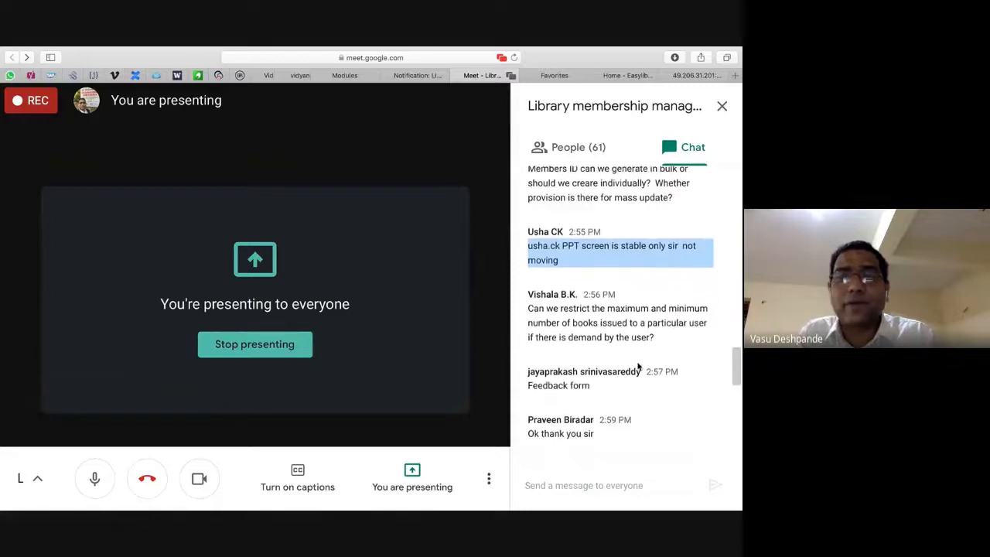
{"action": "left_click", "coordinate": [616, 320]}
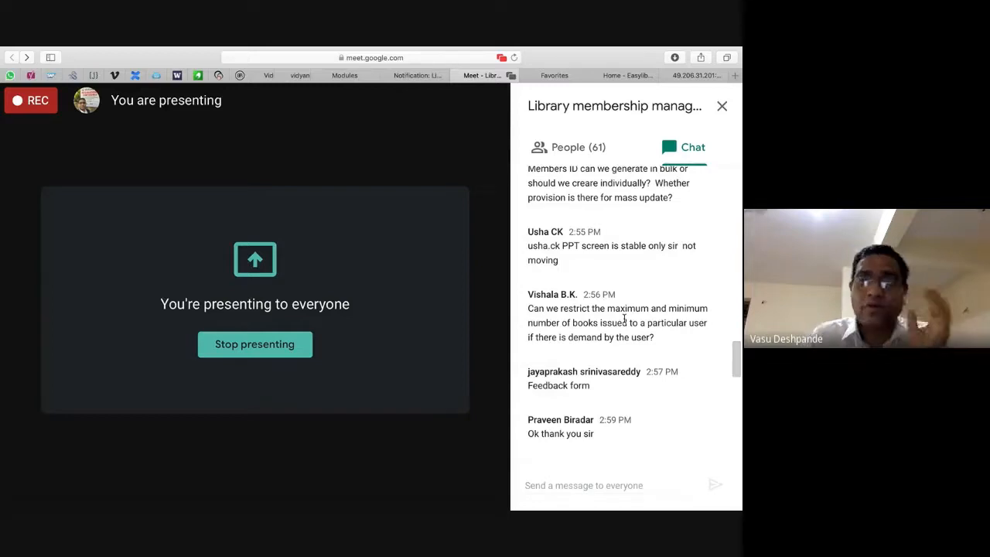
{"action": "key", "text": "super+Tab"}
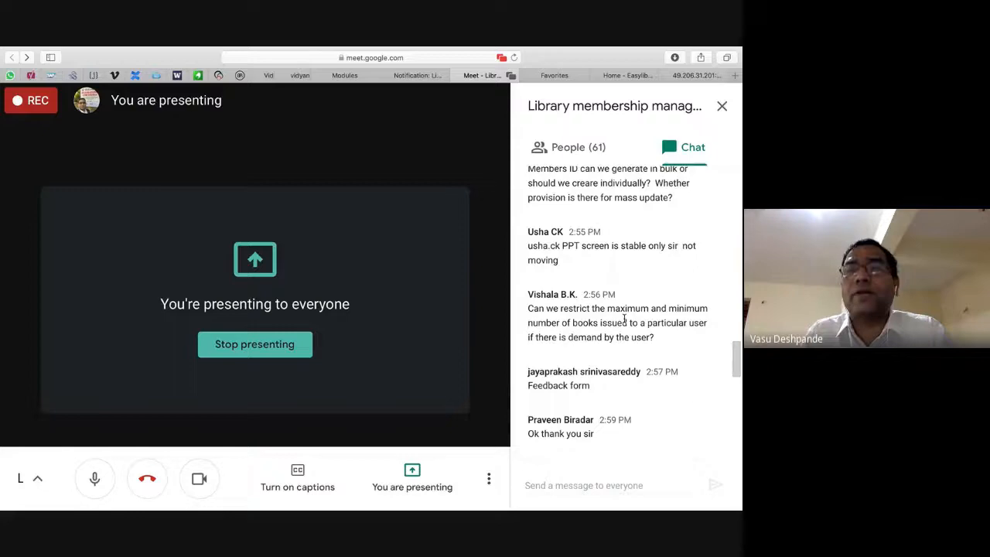
{"action": "key", "text": "super+Tab"}
{"action": "key", "text": "super+Tab"}
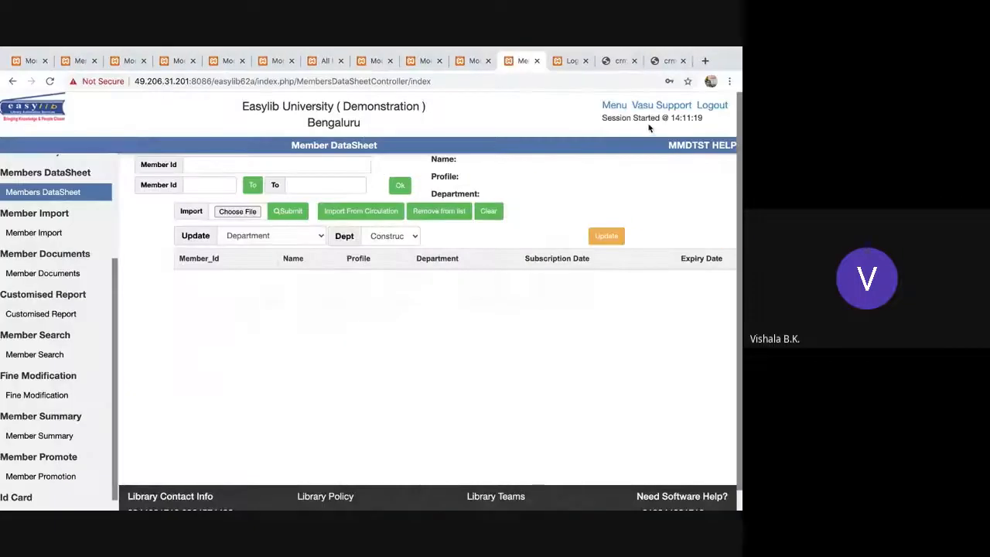
Go to Menu > Circulation and open Over Night Circulation.
{"action": "left_click", "coordinate": [613, 106]}
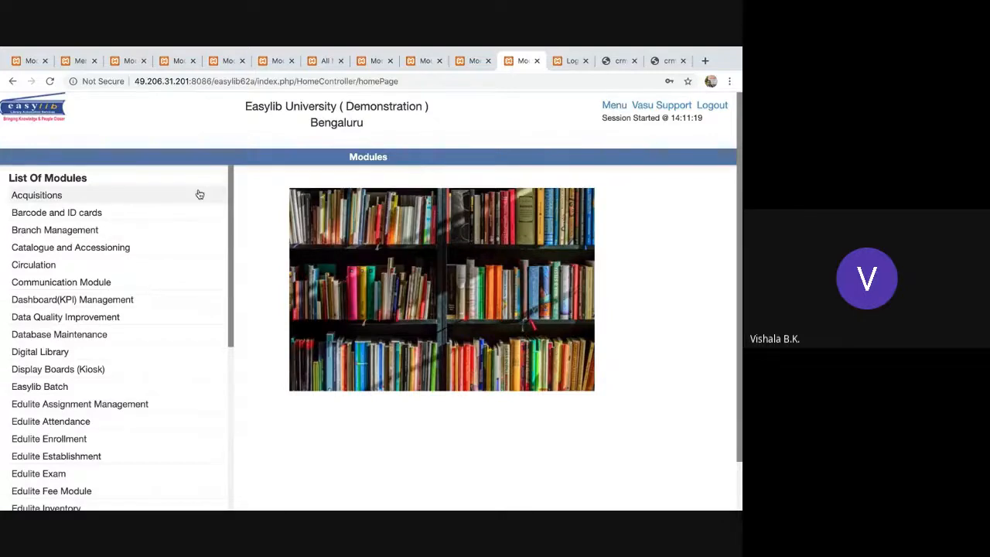
{"action": "left_click", "coordinate": [54, 265]}
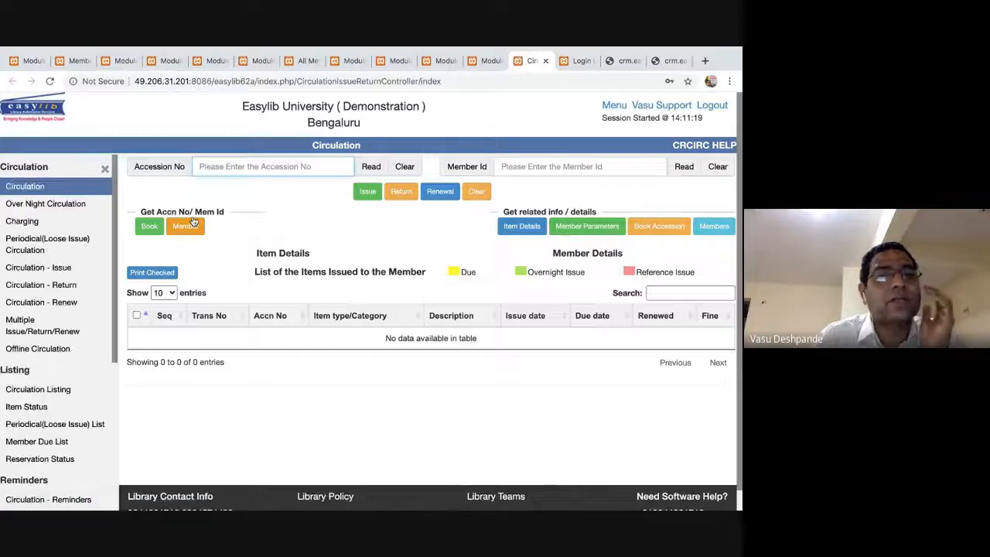
{"action": "left_click", "coordinate": [45, 205]}
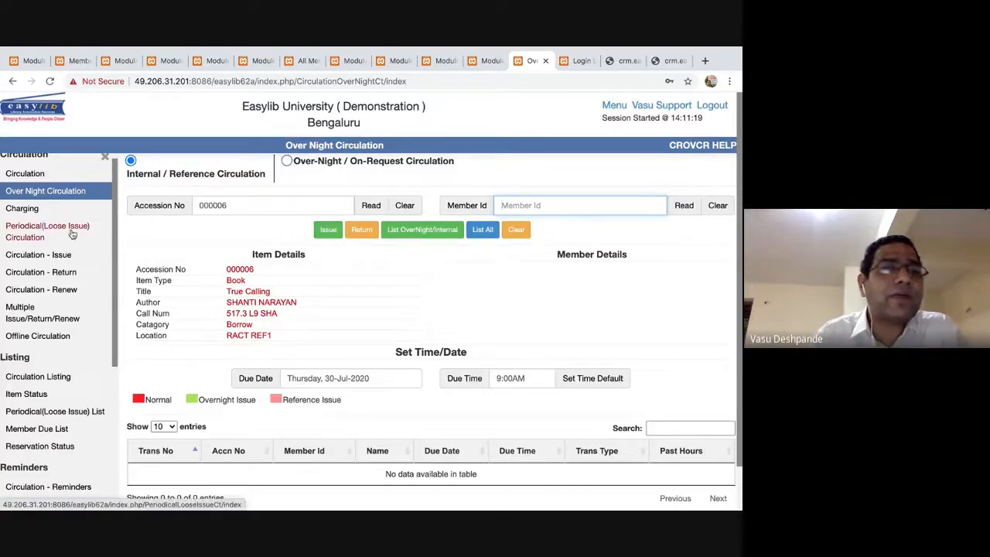
{"action": "scroll", "coordinate": [71, 229], "scroll_direction": "up", "scroll_amount": 1}
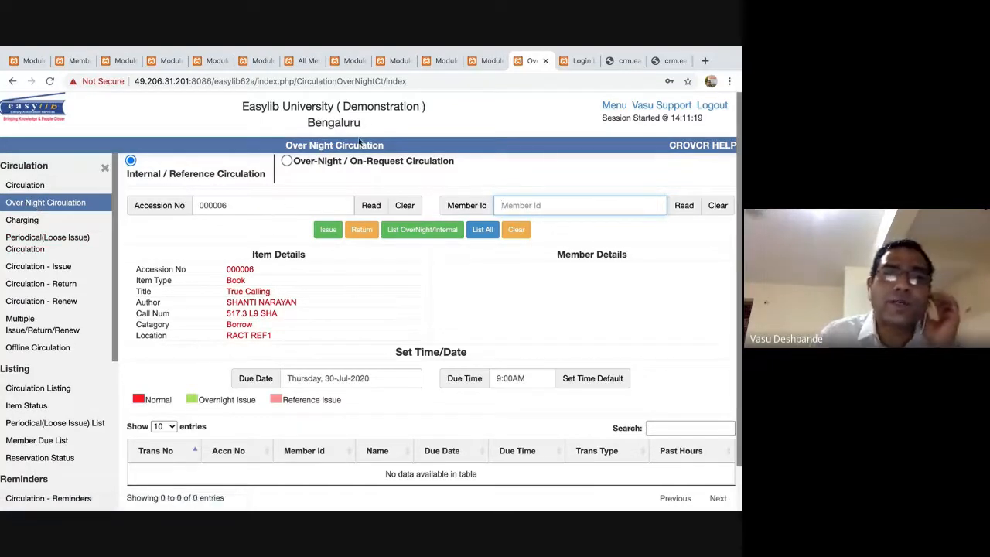
Paste the member id into the Member field to load the member's details and loans.
{"action": "left_click", "coordinate": [291, 203]}
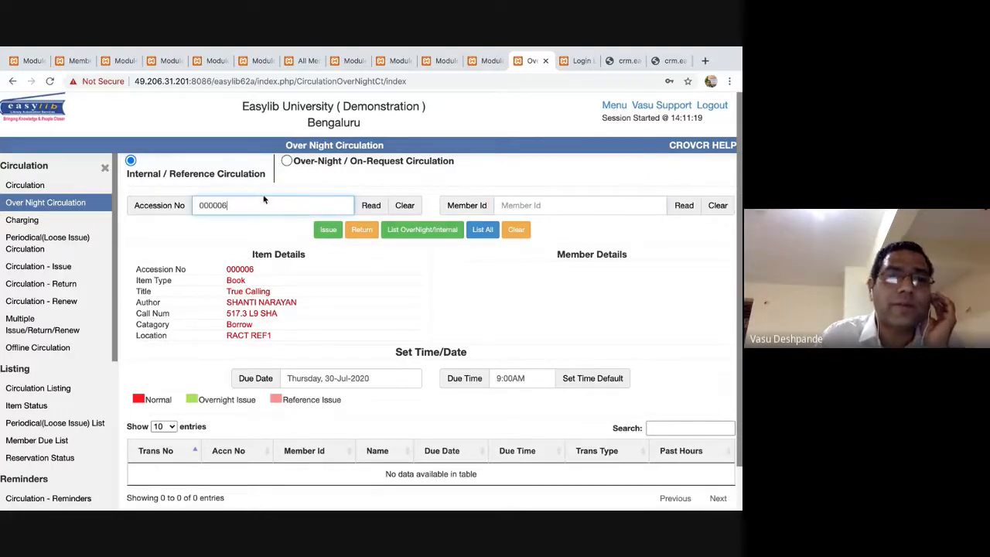
{"action": "double_click", "coordinate": [217, 203]}
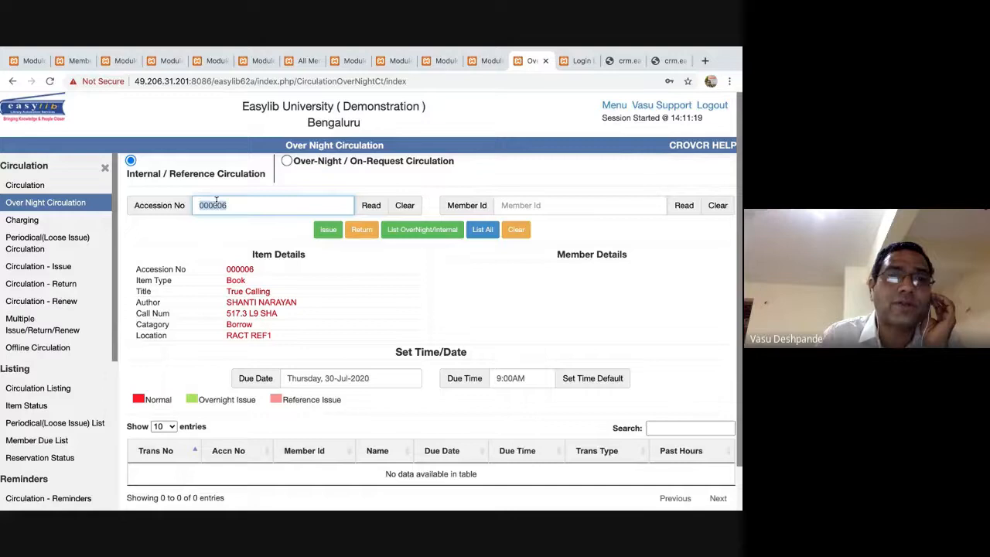
{"action": "left_click", "coordinate": [521, 203]}
{"action": "double_click", "coordinate": [218, 205]}
{"action": "key", "text": "ctrl+c"}
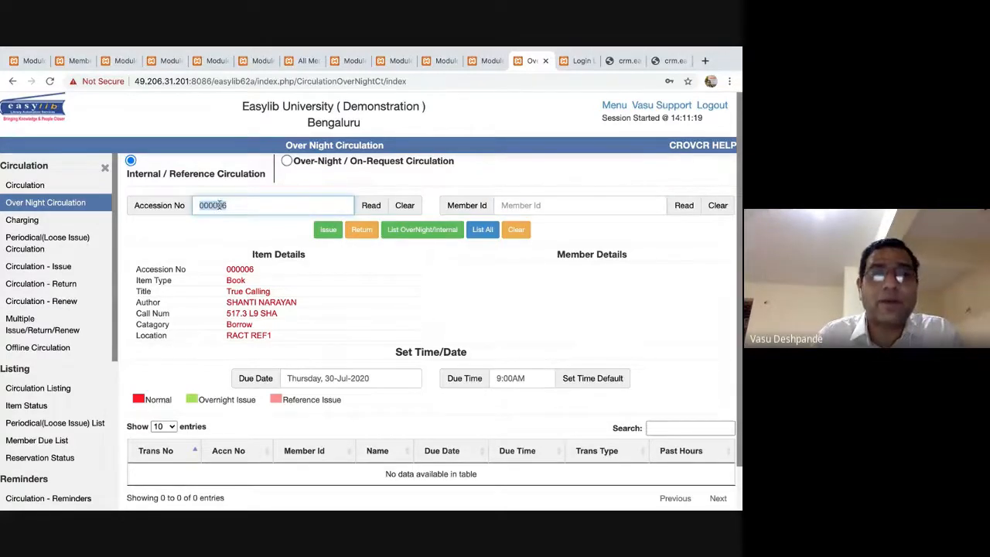
{"action": "left_click", "coordinate": [541, 205]}
{"action": "key", "text": "ctrl+v"}
{"action": "key", "text": "Return"}
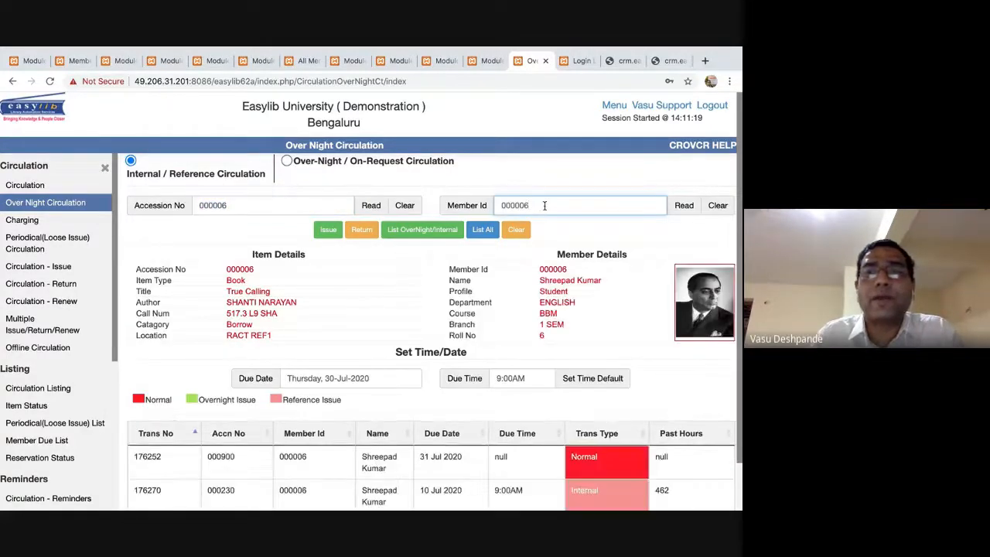
{"action": "scroll", "coordinate": [550, 401], "scroll_direction": "down", "scroll_amount": 2}
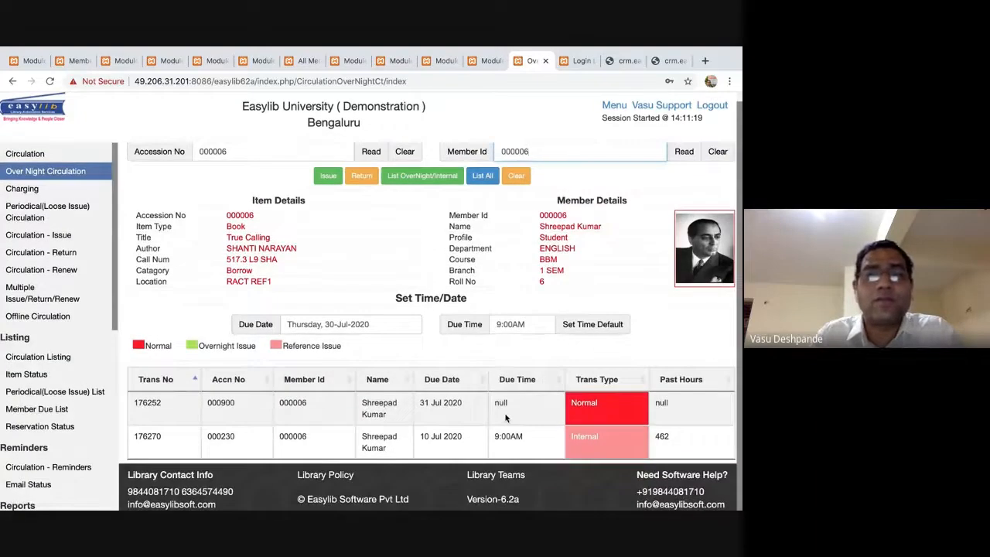
{"action": "scroll", "coordinate": [236, 205], "scroll_direction": "up", "scroll_amount": 2}
Load accession 003424, set due date 01-Jul-2021 and issue it.
{"action": "double_click", "coordinate": [236, 205]}
{"action": "type", "text": "00"}
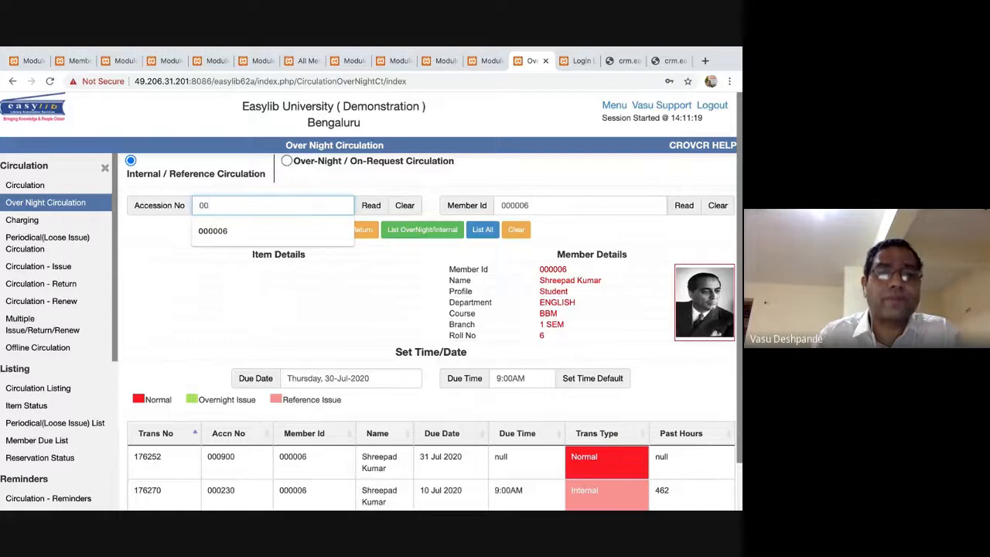
{"action": "type", "text": "3424"}
{"action": "key", "text": "Return"}
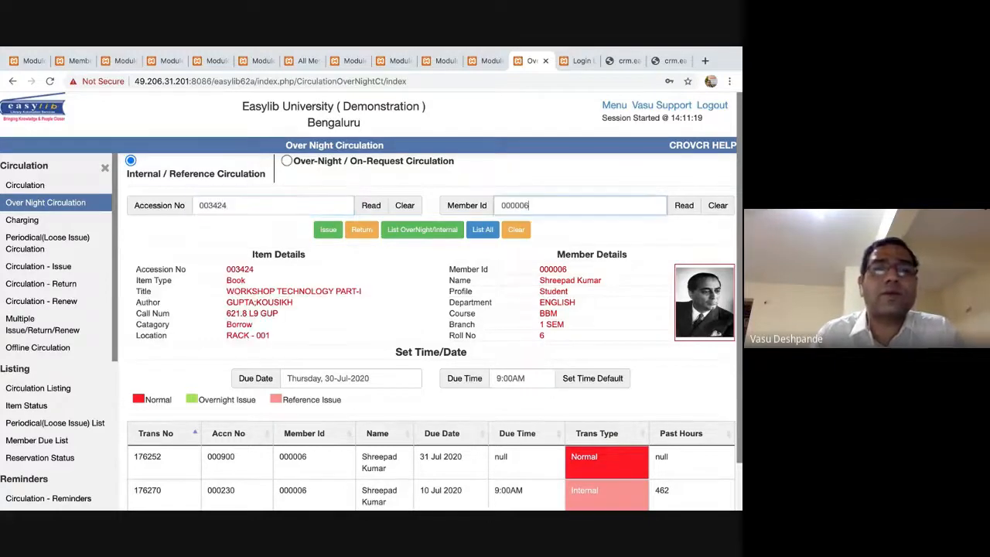
{"action": "left_click", "coordinate": [343, 379]}
{"action": "left_click", "coordinate": [385, 400]}
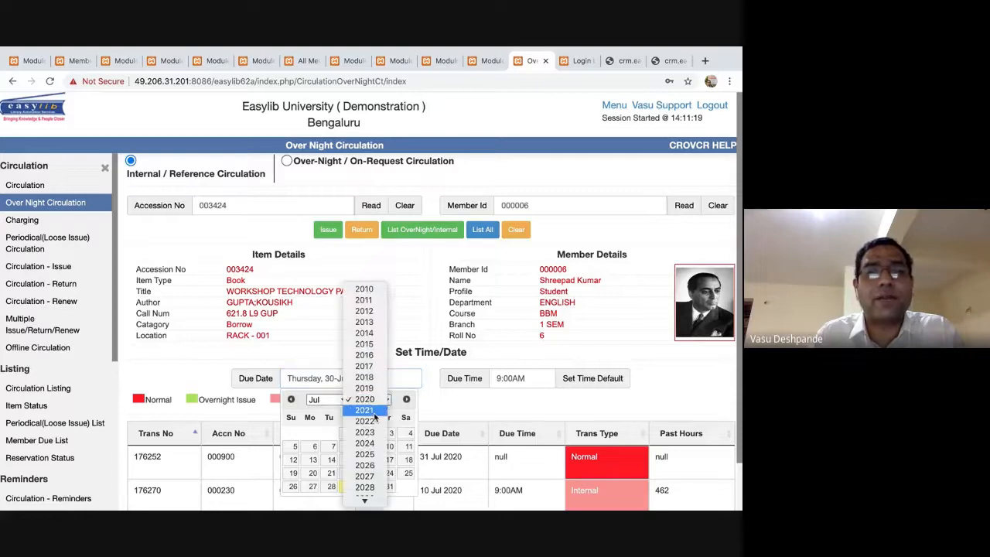
{"action": "left_click", "coordinate": [365, 411]}
{"action": "left_click", "coordinate": [373, 437]}
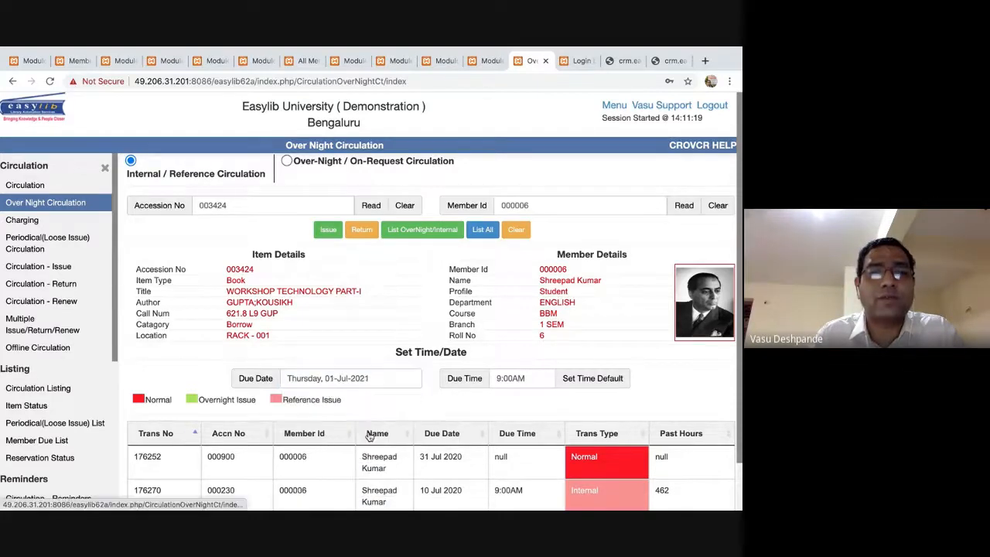
{"action": "left_click", "coordinate": [328, 231]}
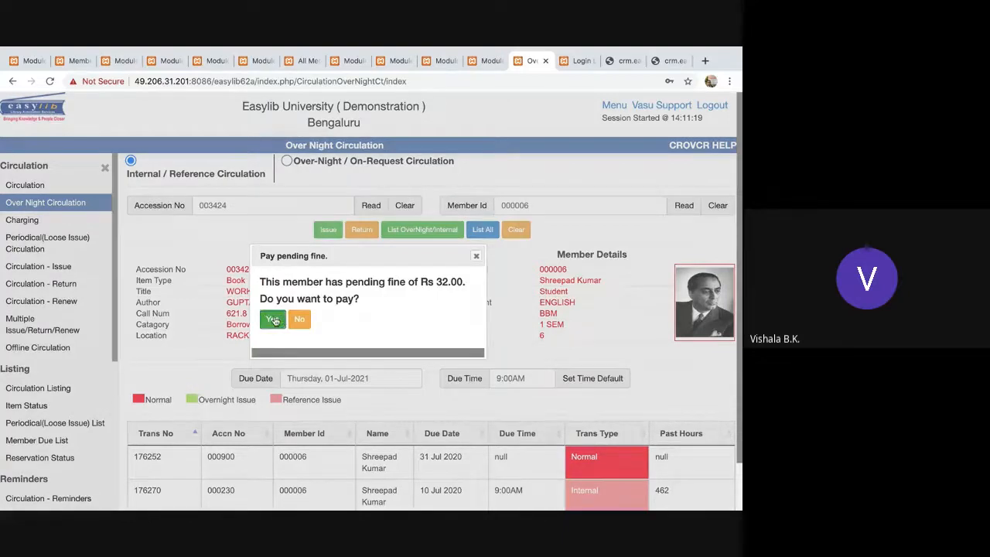
Pay the fine with a bank transaction number, 8 waived and reason '34'.
{"action": "left_click", "coordinate": [272, 319]}
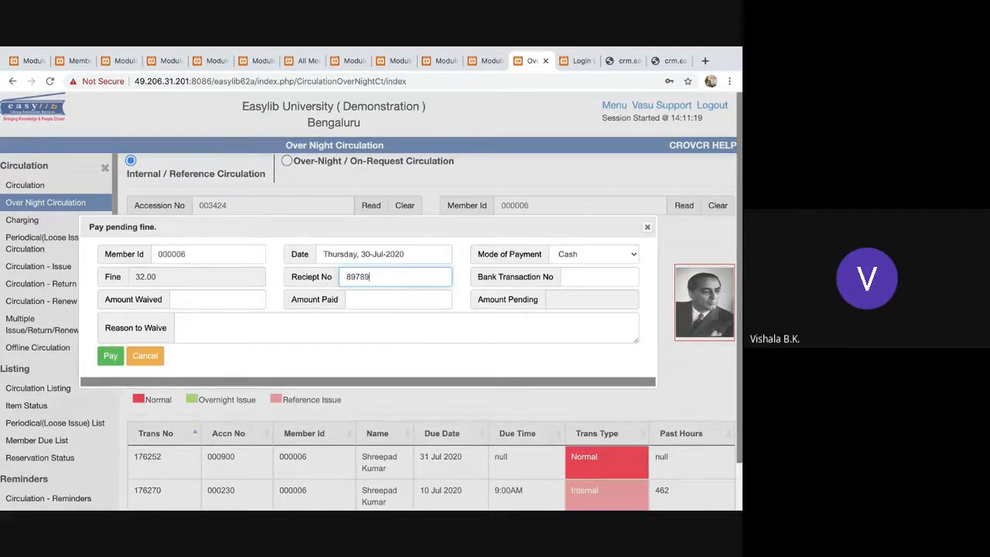
{"action": "key", "text": "Tab"}
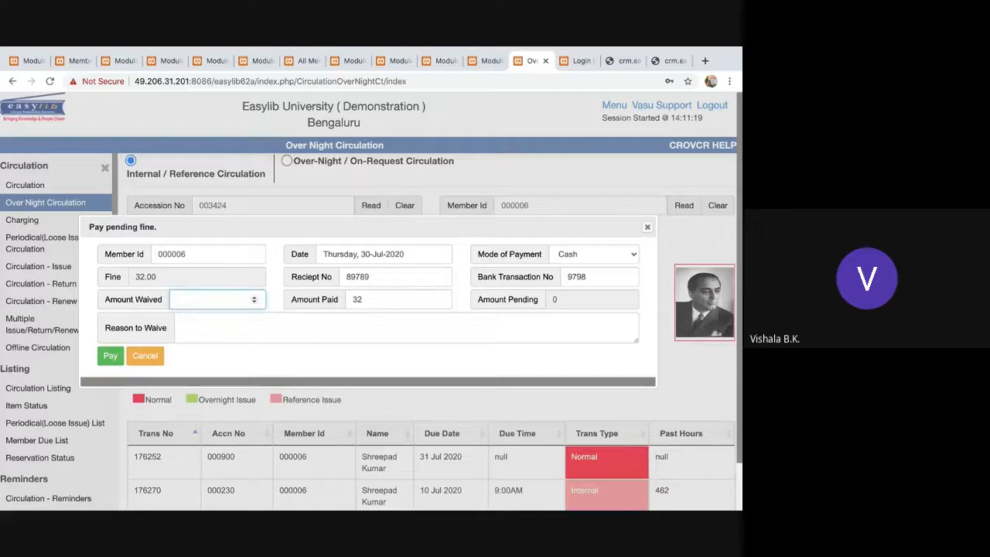
{"action": "key", "text": "Tab"}
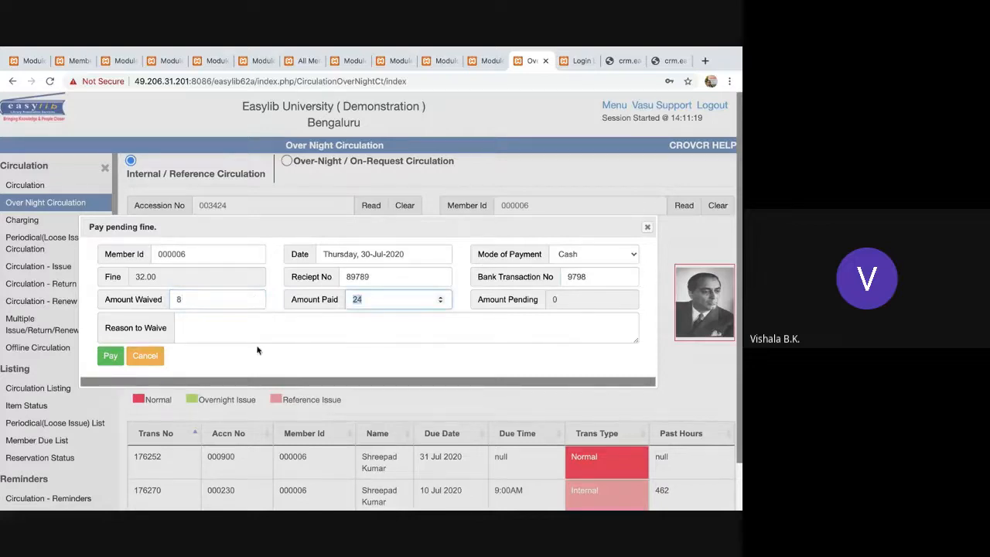
{"action": "left_click", "coordinate": [246, 332]}
{"action": "type", "text": "343"}
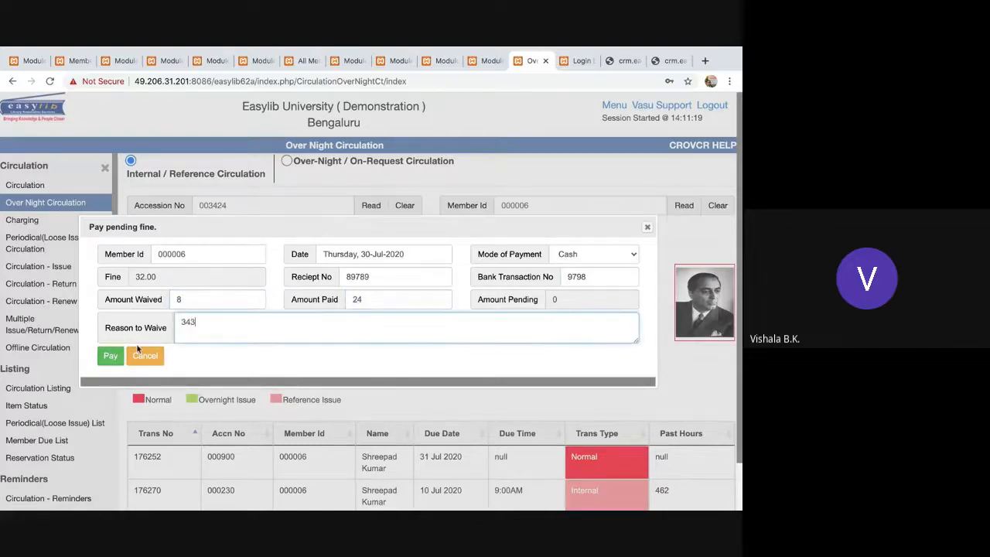
{"action": "left_click", "coordinate": [111, 356]}
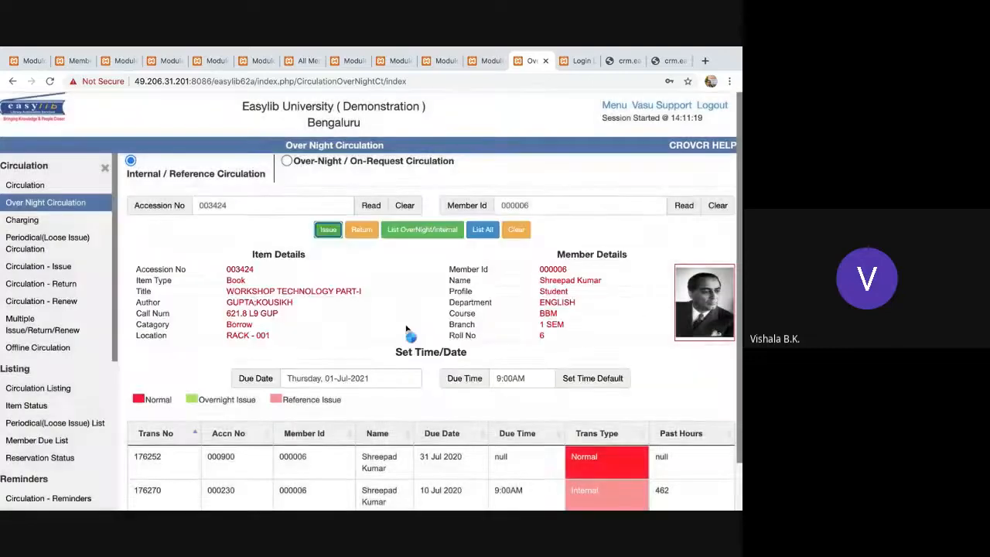
{"action": "scroll", "coordinate": [425, 346], "scroll_direction": "down", "scroll_amount": 2}
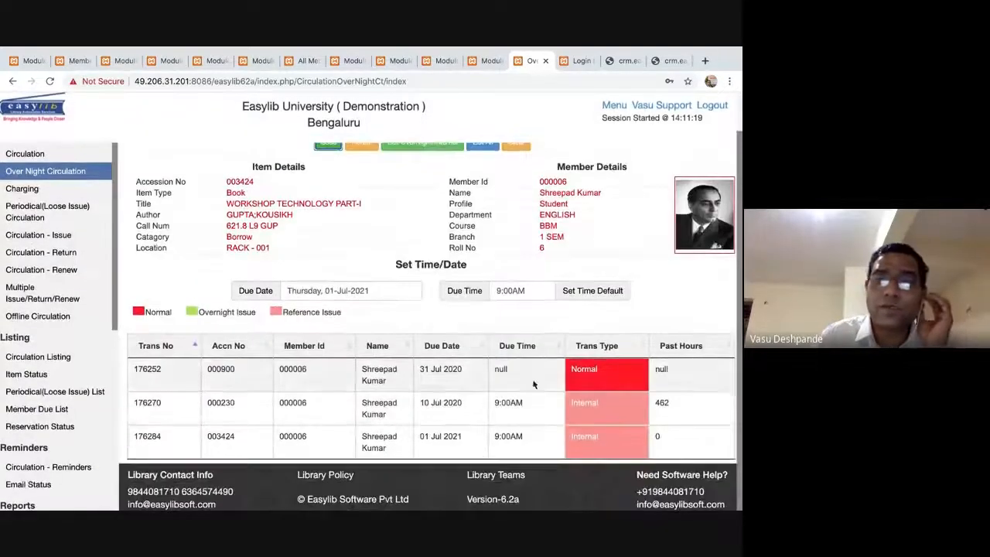
{"action": "left_click", "coordinate": [502, 411]}
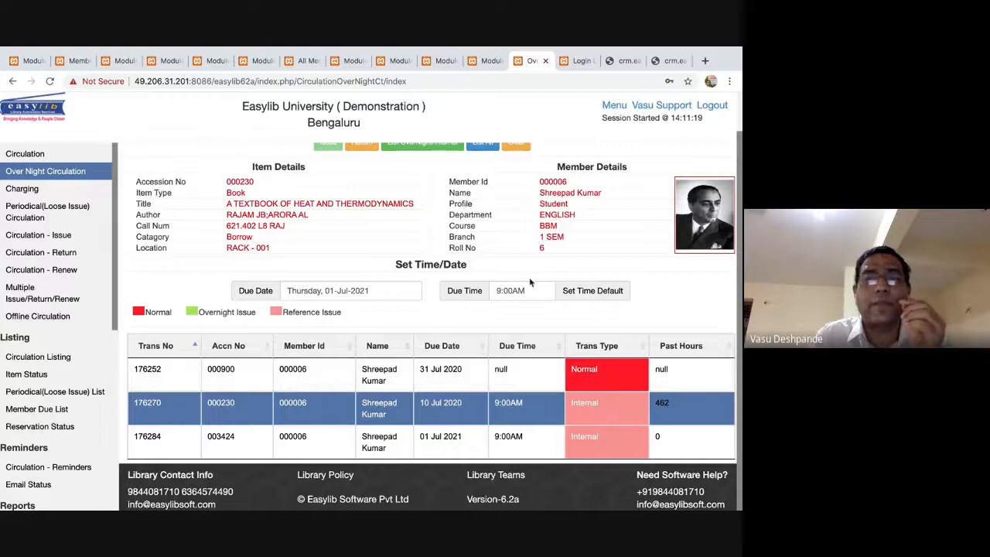
Issue book 000237, then dismiss the not-found alert for a mistyped accession number.
{"action": "scroll", "coordinate": [511, 275], "scroll_direction": "up", "scroll_amount": 1}
{"action": "scroll", "coordinate": [530, 283], "scroll_direction": "up", "scroll_amount": 1}
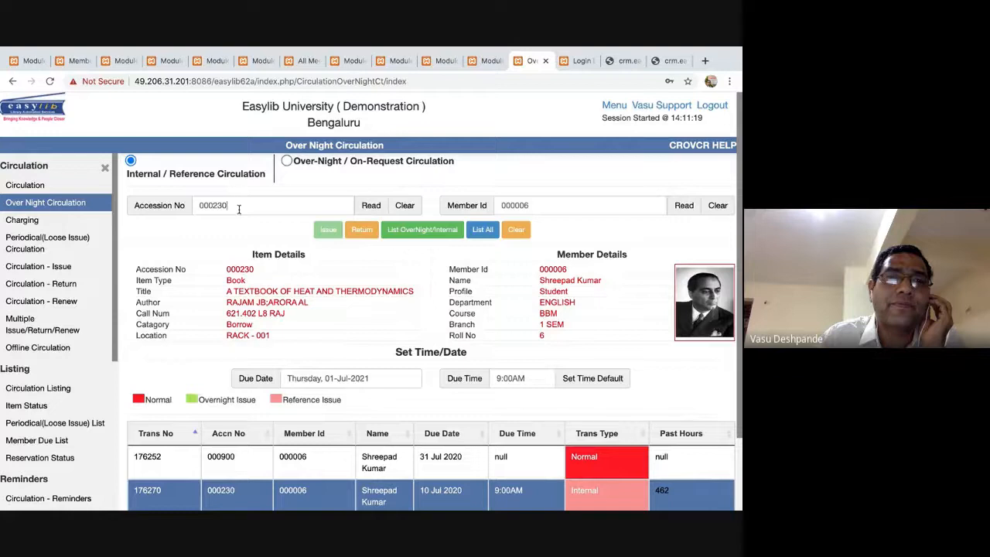
{"action": "left_click", "coordinate": [241, 206]}
{"action": "key", "text": "BackSpace"}
{"action": "type", "text": "7"}
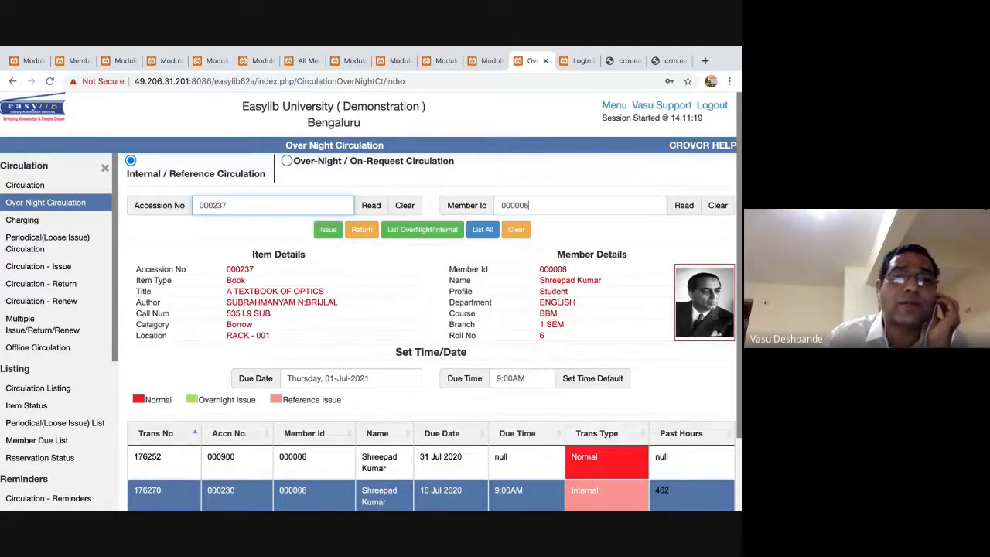
{"action": "left_click", "coordinate": [328, 230]}
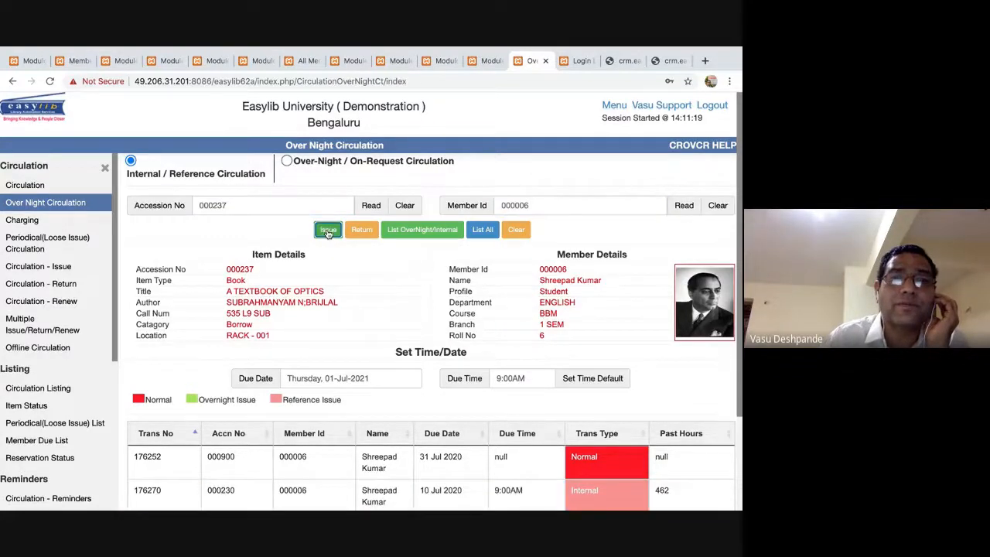
{"action": "key", "text": "BackSpace"}
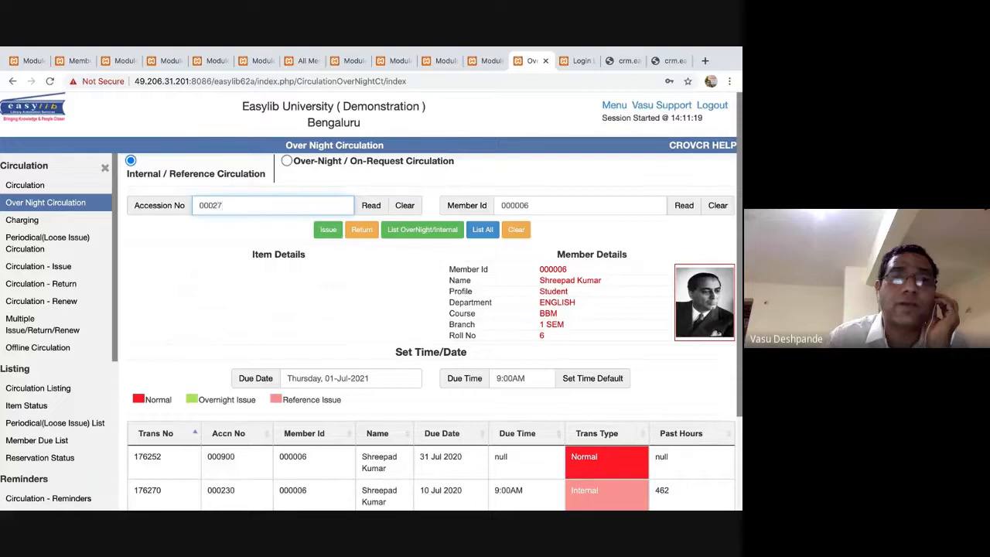
{"action": "left_click", "coordinate": [328, 230]}
{"action": "left_click", "coordinate": [424, 323]}
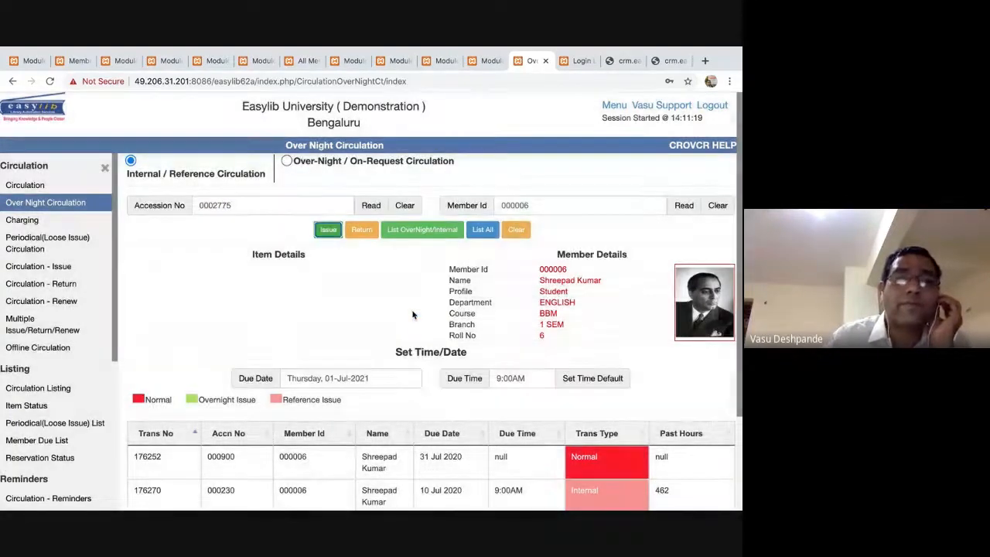
Restore the member id from suggestions and issue book 000278.
{"action": "left_click", "coordinate": [280, 205]}
{"action": "key", "text": "BackSpace"}
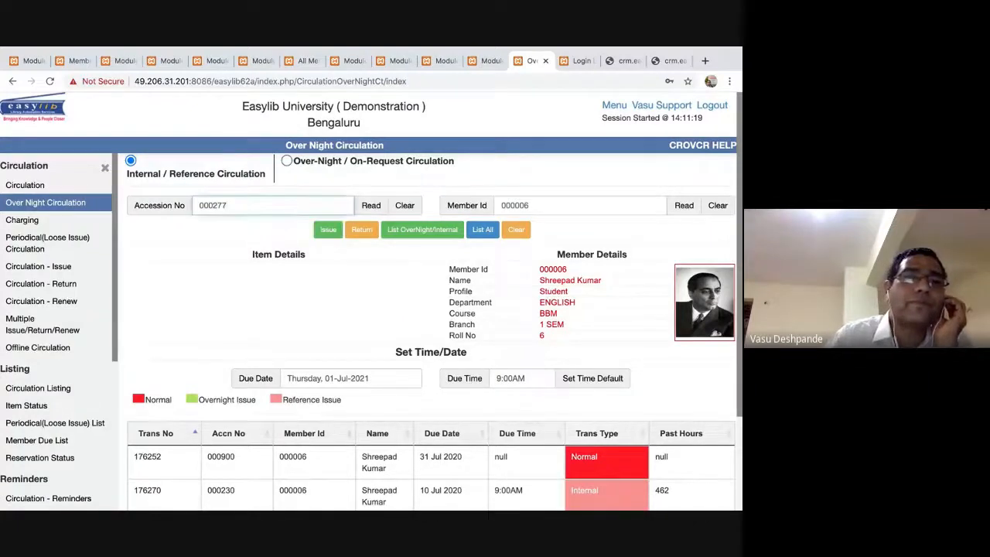
{"action": "key", "text": "Return"}
{"action": "key", "text": "BackSpace"}
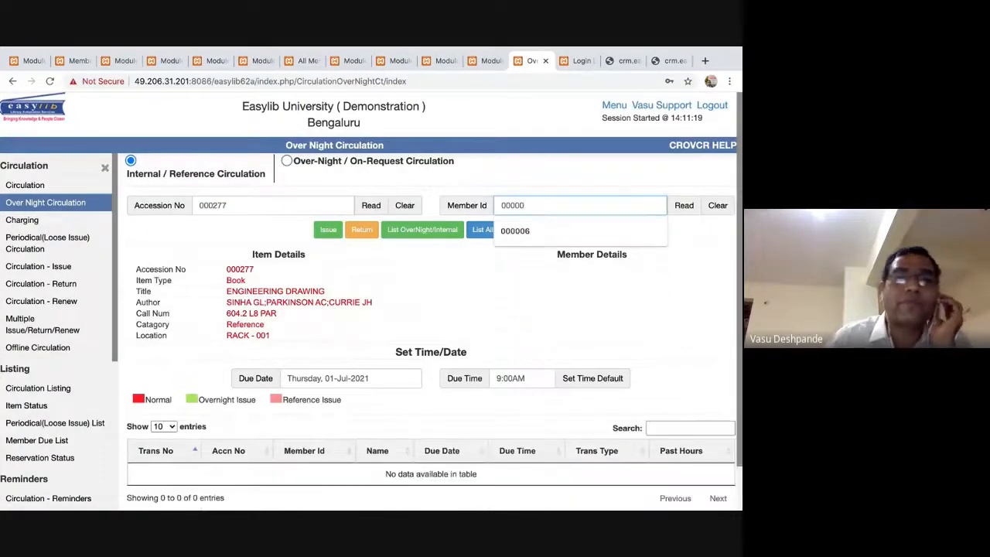
{"action": "left_click", "coordinate": [550, 230]}
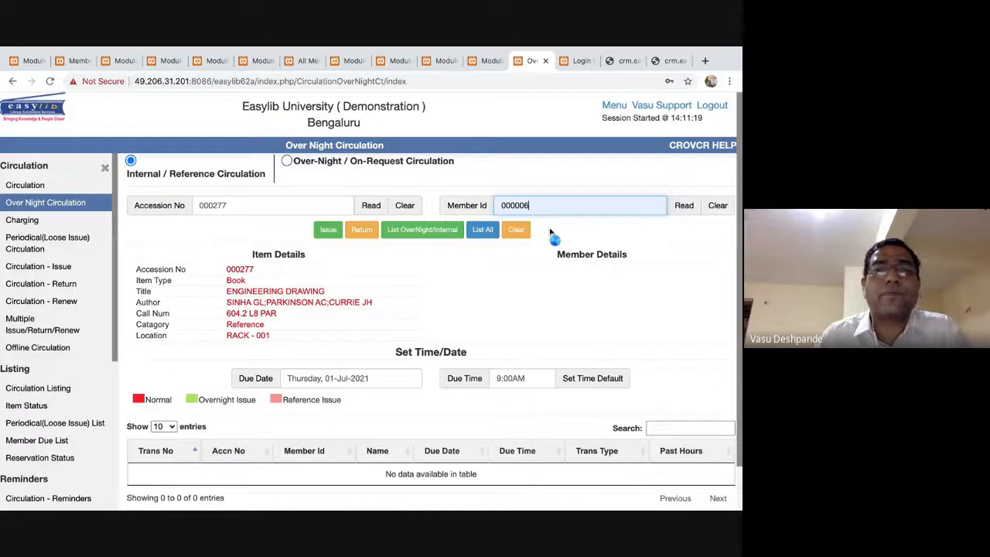
{"action": "left_click", "coordinate": [280, 205]}
{"action": "key", "text": "BackSpace"}
{"action": "type", "text": "8"}
{"action": "key", "text": "Return"}
{"action": "left_click", "coordinate": [328, 230]}
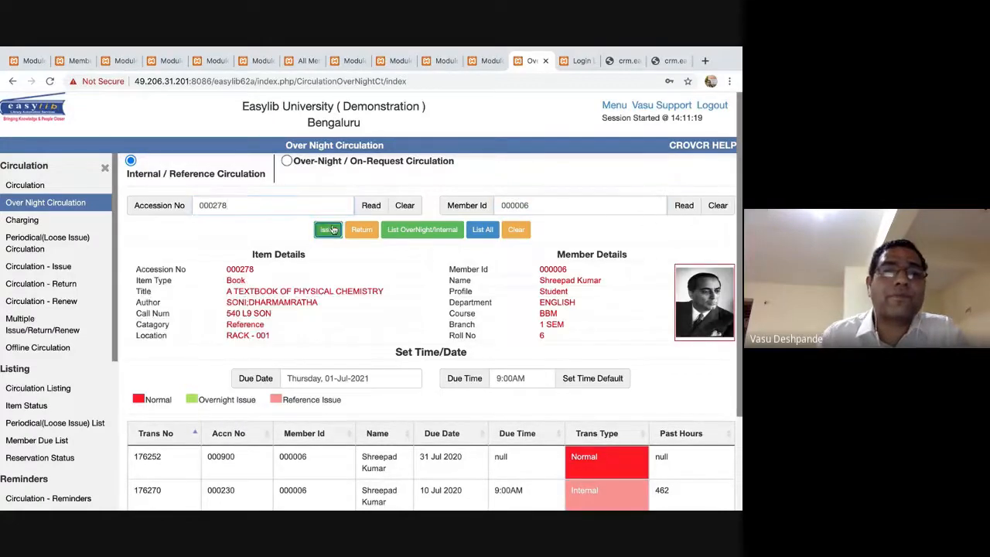
Enter accessions 000299, 000324, 000644 and 000686 in turn, attempting to issue 000686.
{"action": "left_click", "coordinate": [224, 205]}
{"action": "key", "text": "BackSpace"}
{"action": "key", "text": "BackSpace"}
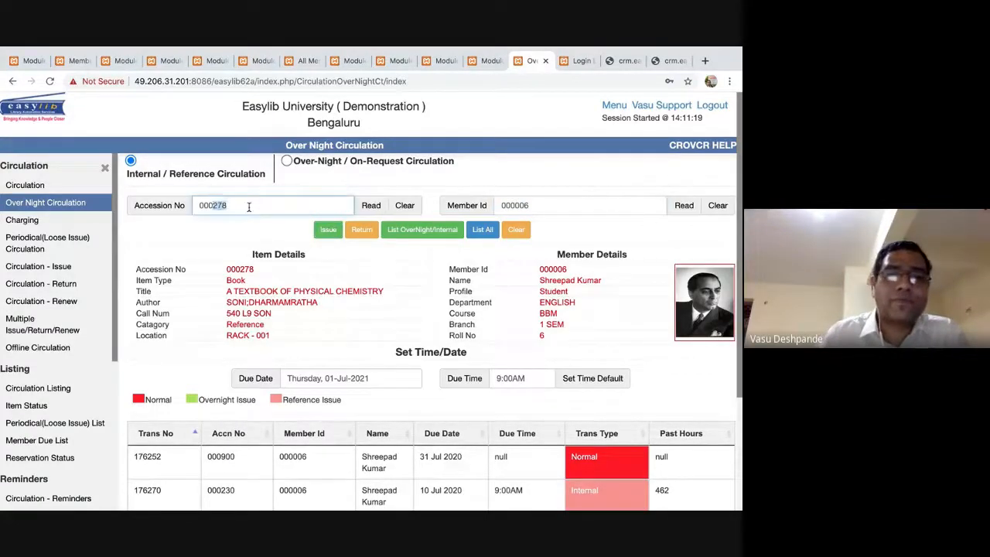
{"action": "type", "text": "99"}
{"action": "key", "text": "Return"}
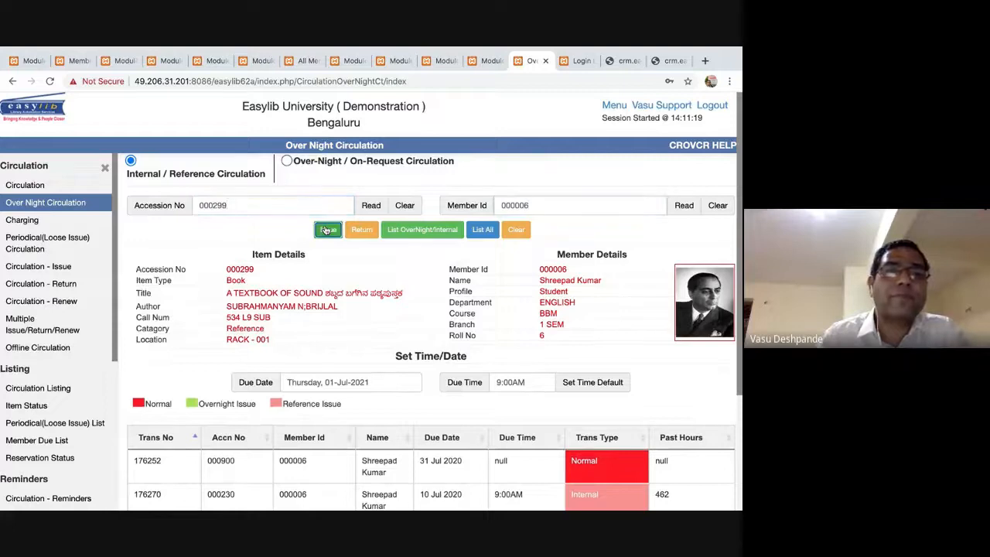
{"action": "double_click", "coordinate": [248, 202]}
{"action": "type", "text": "000324"}
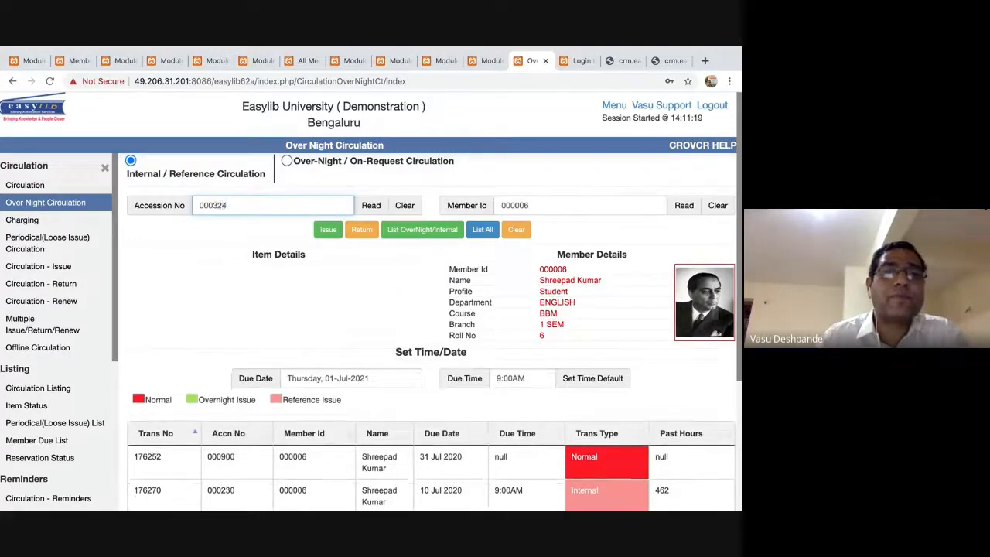
{"action": "double_click", "coordinate": [220, 205]}
{"action": "type", "text": "000644"}
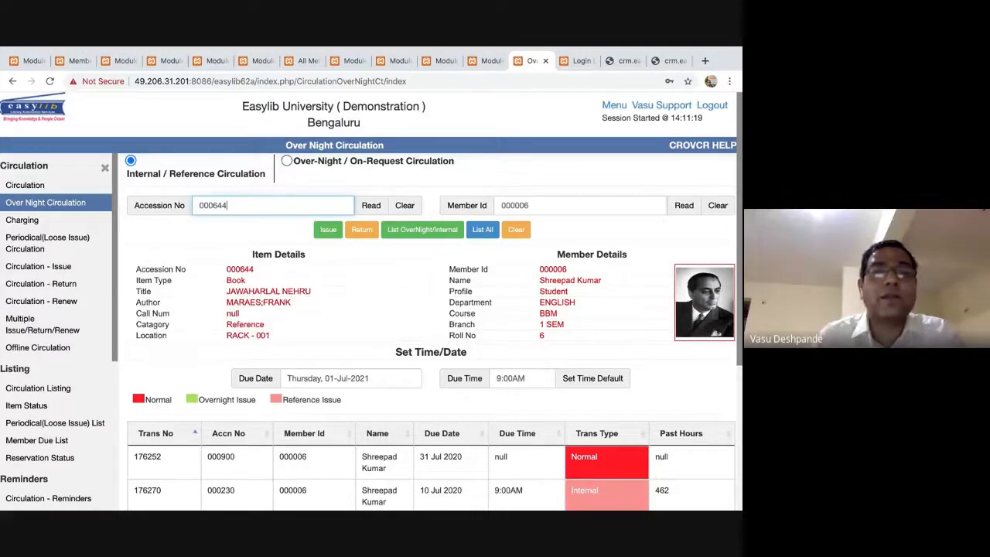
{"action": "double_click", "coordinate": [220, 205]}
{"action": "type", "text": "000686"}
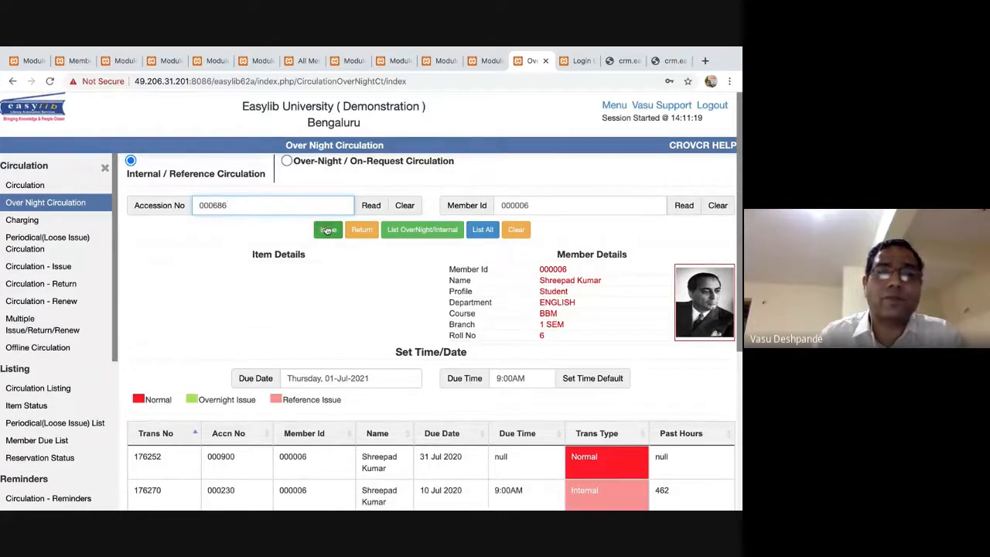
{"action": "left_click", "coordinate": [327, 229]}
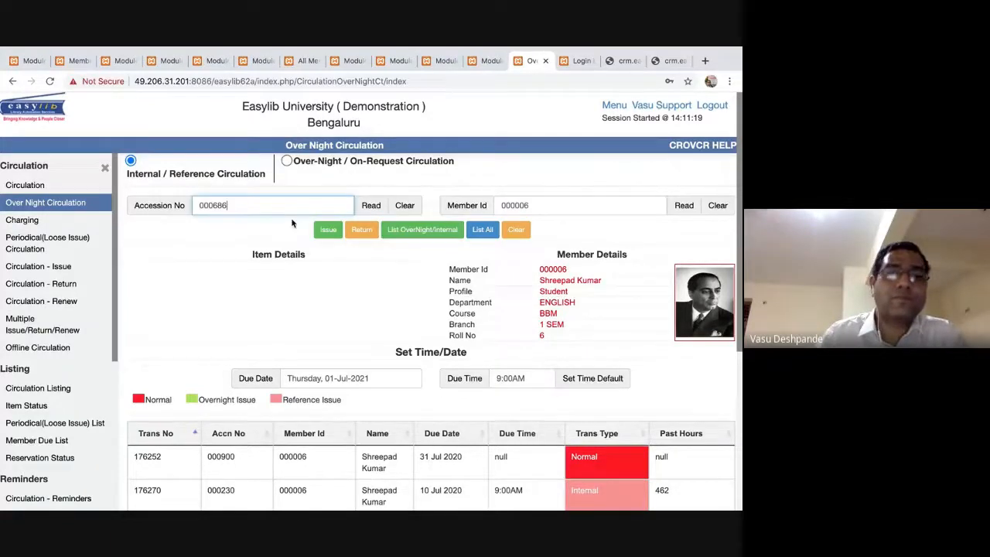
Type 9000 in the accession field and scroll through the loans table.
{"action": "key", "text": "BackSpace"}
{"action": "key", "text": "BackSpace"}
{"action": "key", "text": "BackSpace"}
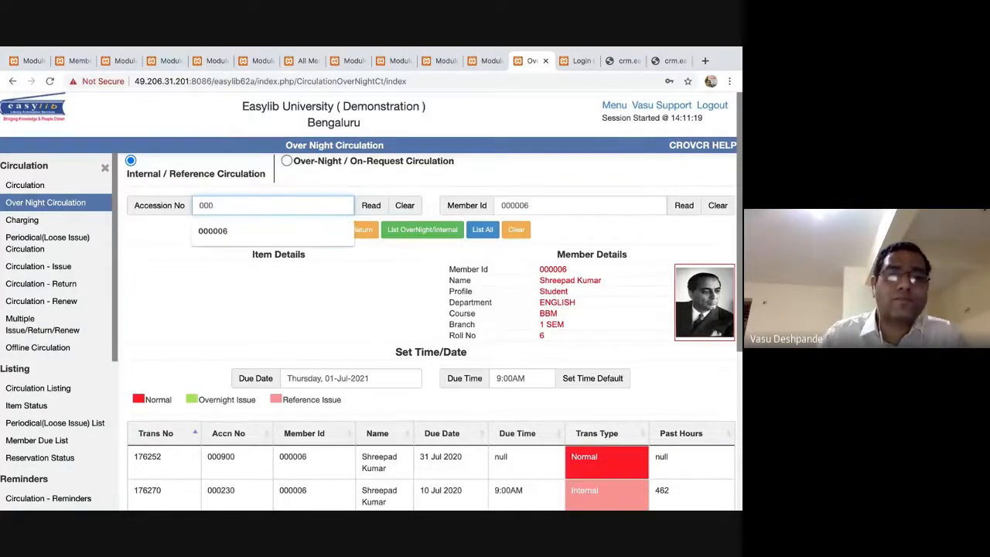
{"action": "type", "text": "9000"}
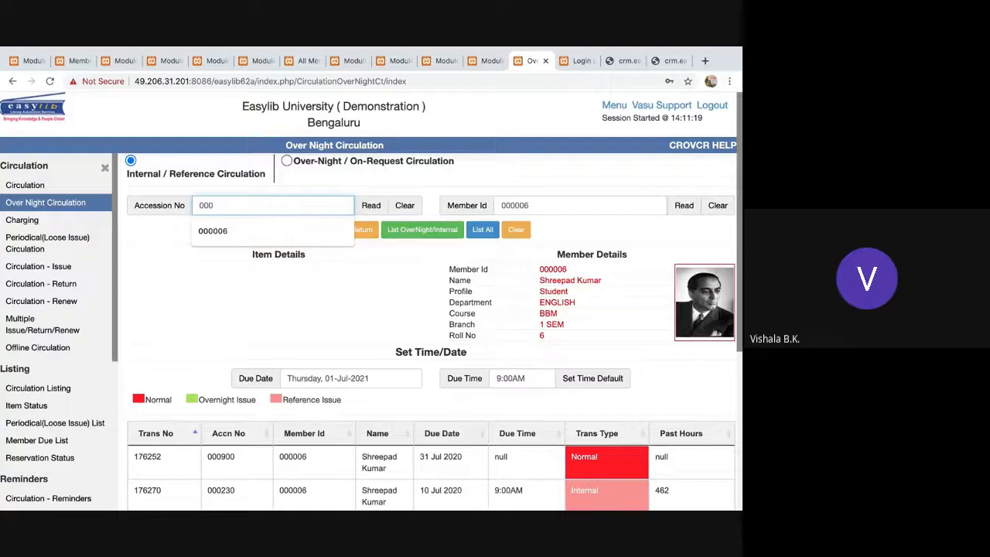
{"action": "scroll", "coordinate": [353, 415], "scroll_direction": "down", "scroll_amount": 5}
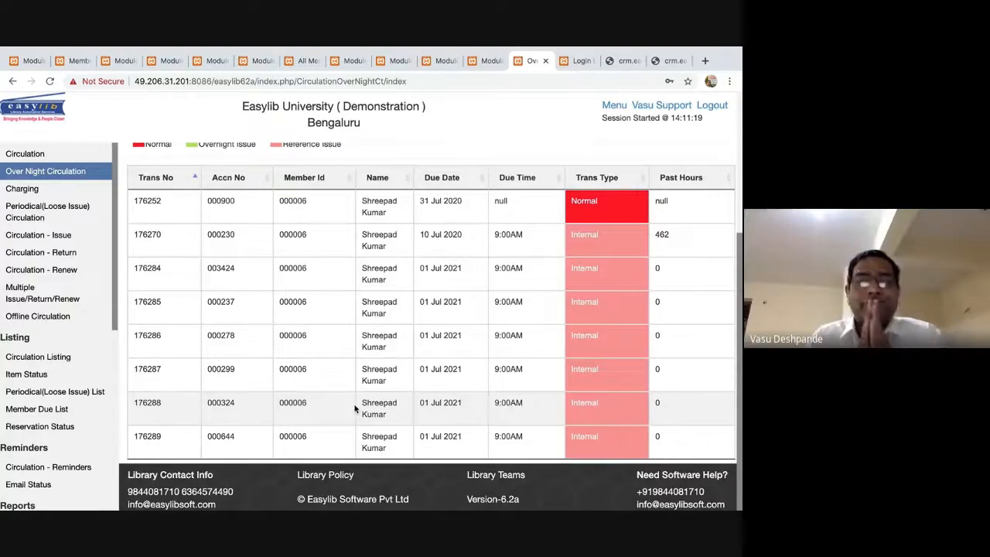
{"action": "scroll", "coordinate": [465, 393], "scroll_direction": "up", "scroll_amount": 2}
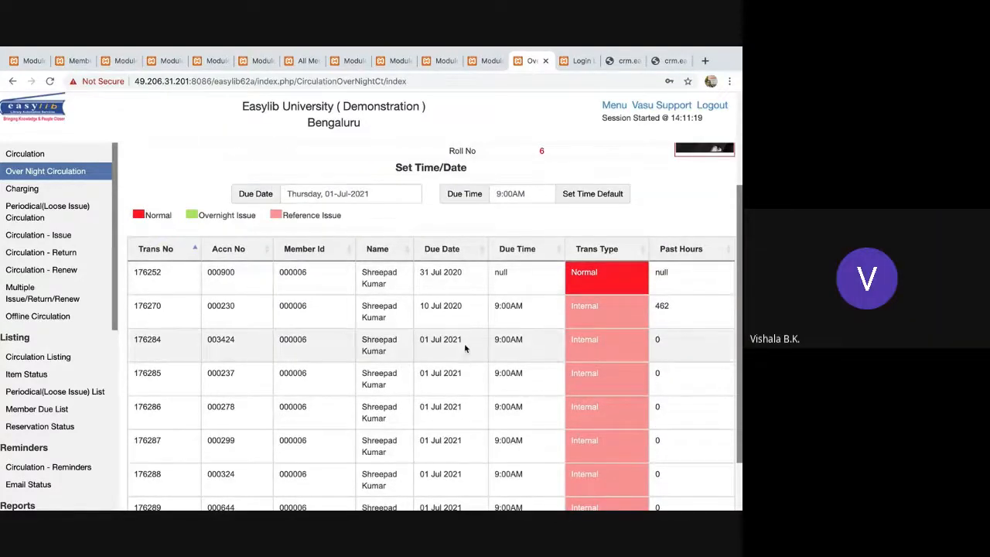
{"action": "scroll", "coordinate": [465, 348], "scroll_direction": "down", "scroll_amount": 1}
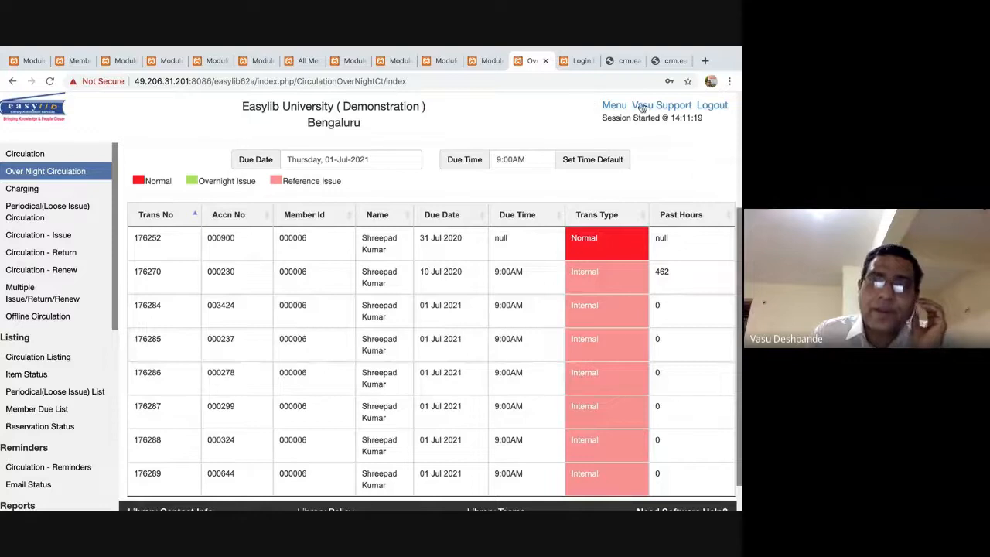
{"action": "left_click", "coordinate": [664, 106]}
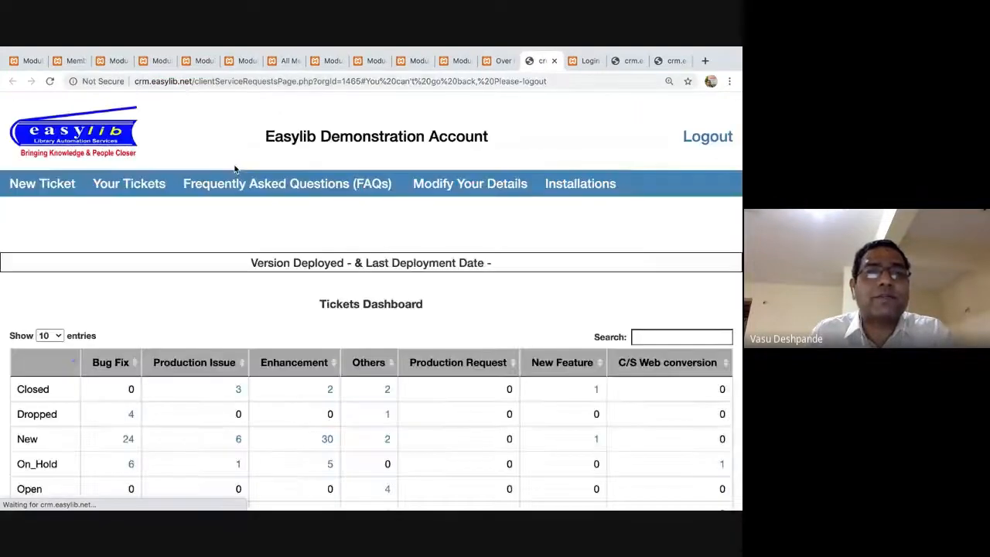
Start a blank new support ticket description, then return to Over Night Circulation.
{"action": "left_click", "coordinate": [54, 180]}
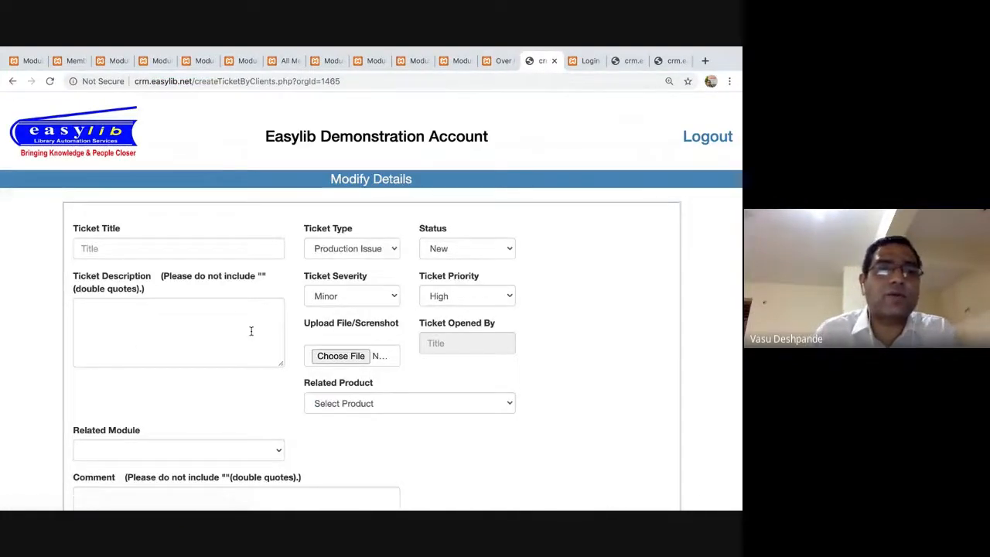
{"action": "left_click", "coordinate": [201, 316]}
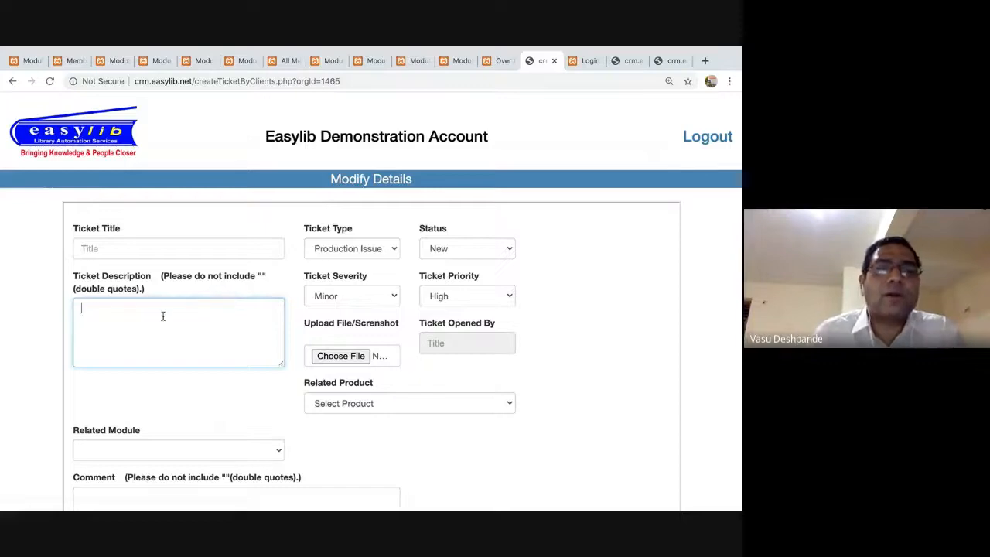
{"action": "left_click", "coordinate": [499, 61]}
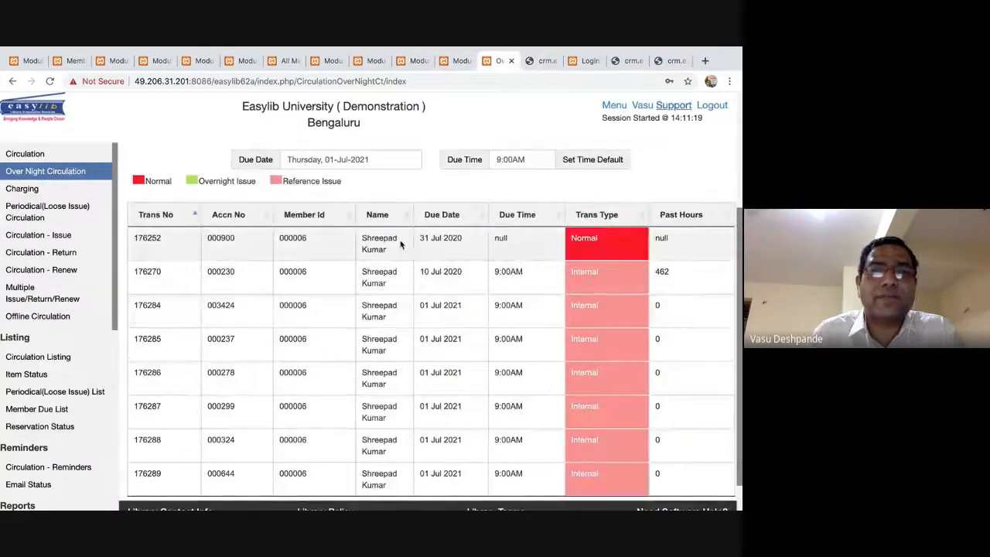
Open Circulation and load member 000006's details and issued items.
{"action": "scroll", "coordinate": [433, 347], "scroll_direction": "up", "scroll_amount": 3}
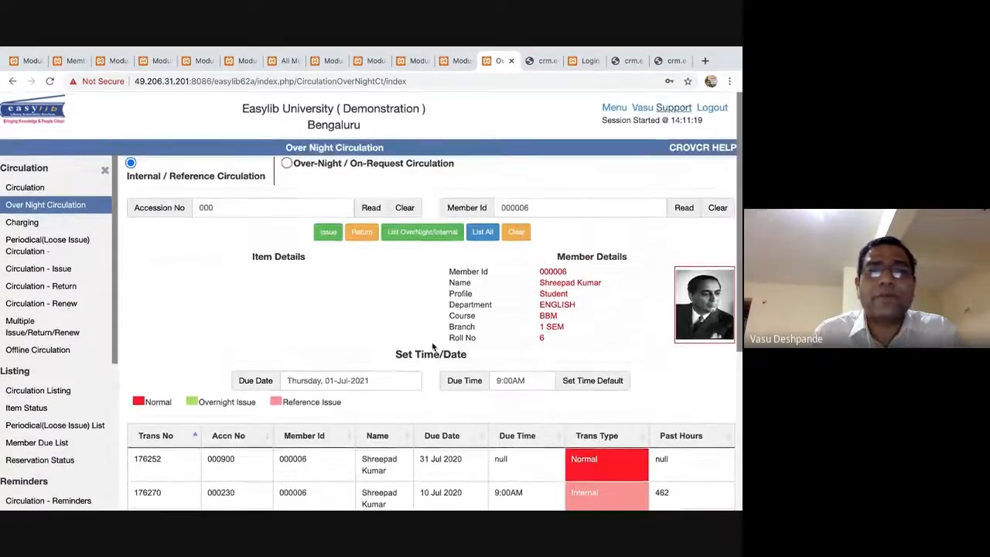
{"action": "left_click", "coordinate": [614, 106]}
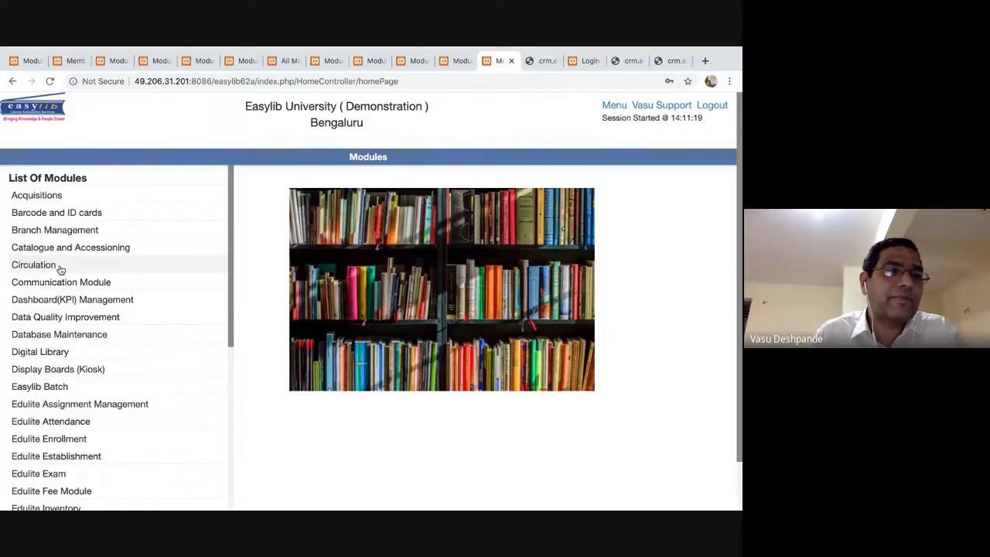
{"action": "left_click", "coordinate": [60, 267]}
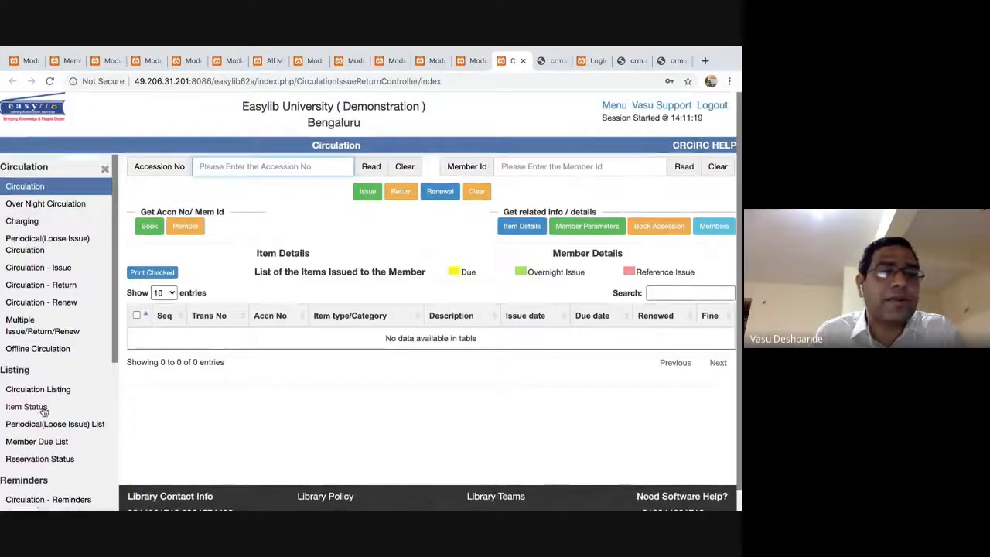
{"action": "scroll", "coordinate": [43, 411], "scroll_direction": "down", "scroll_amount": 8}
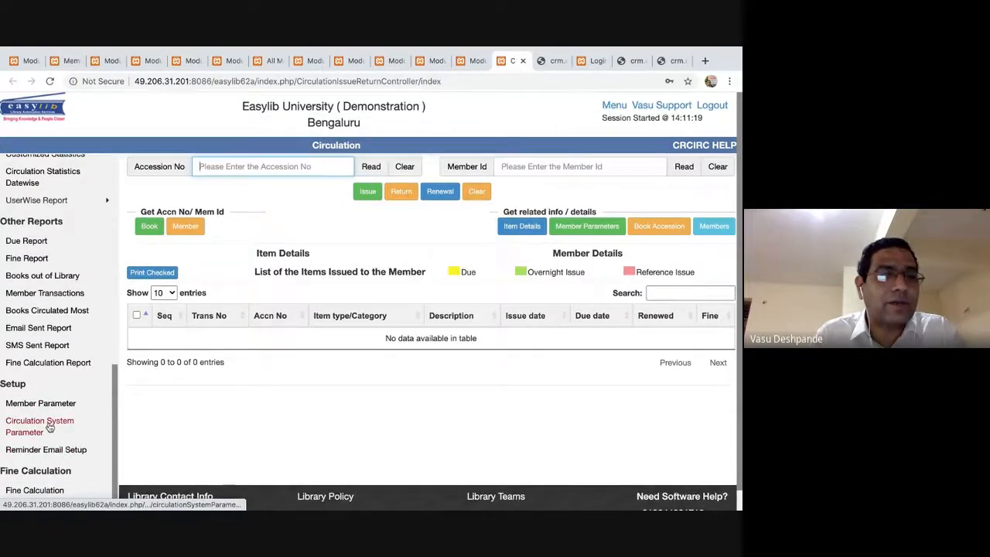
{"action": "scroll", "coordinate": [49, 428], "scroll_direction": "up", "scroll_amount": 8}
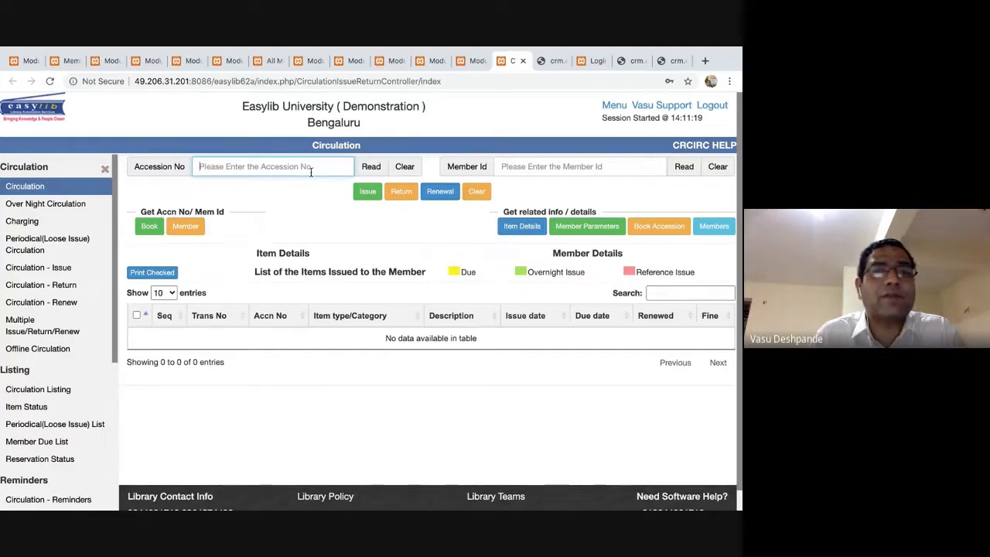
{"action": "left_click", "coordinate": [518, 167]}
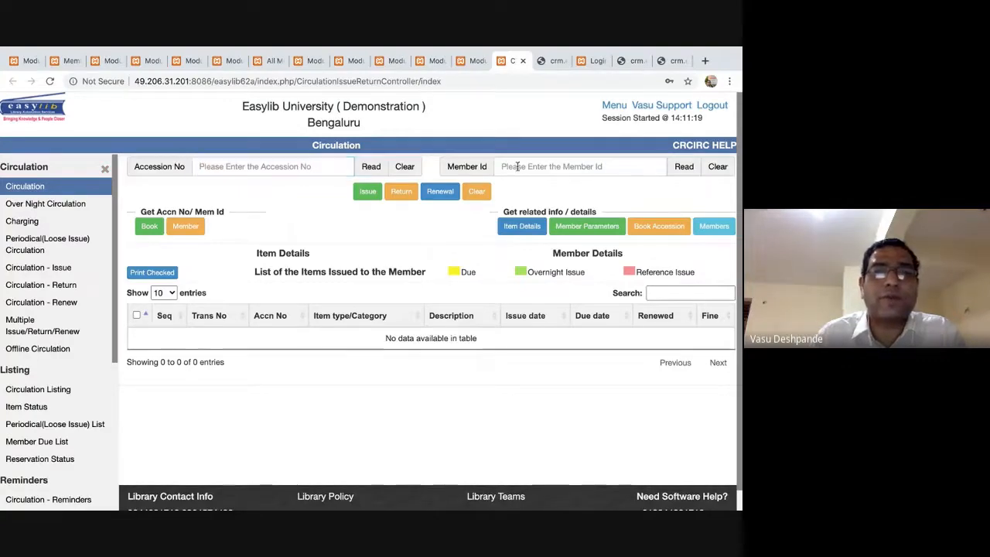
{"action": "type", "text": "000"}
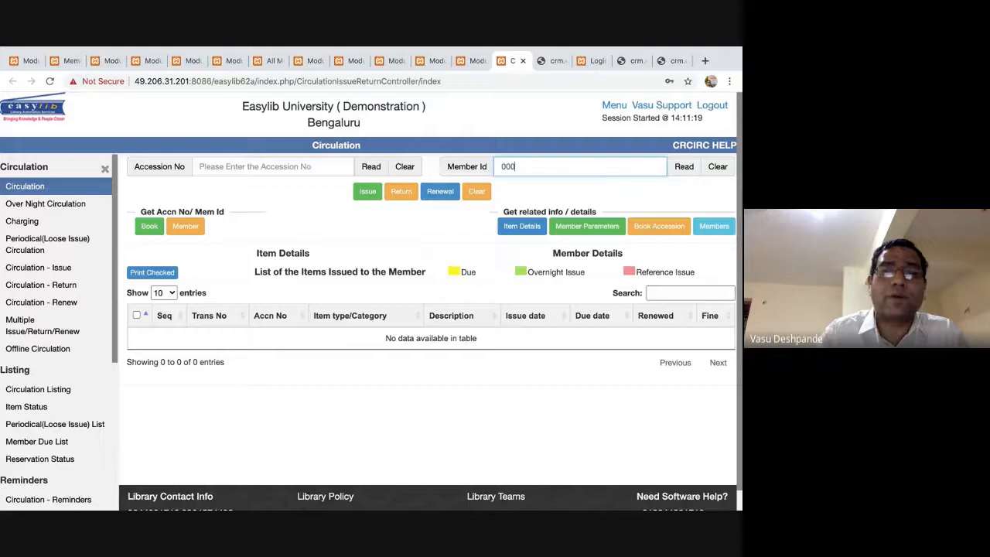
{"action": "type", "text": "006"}
{"action": "key", "text": "Return"}
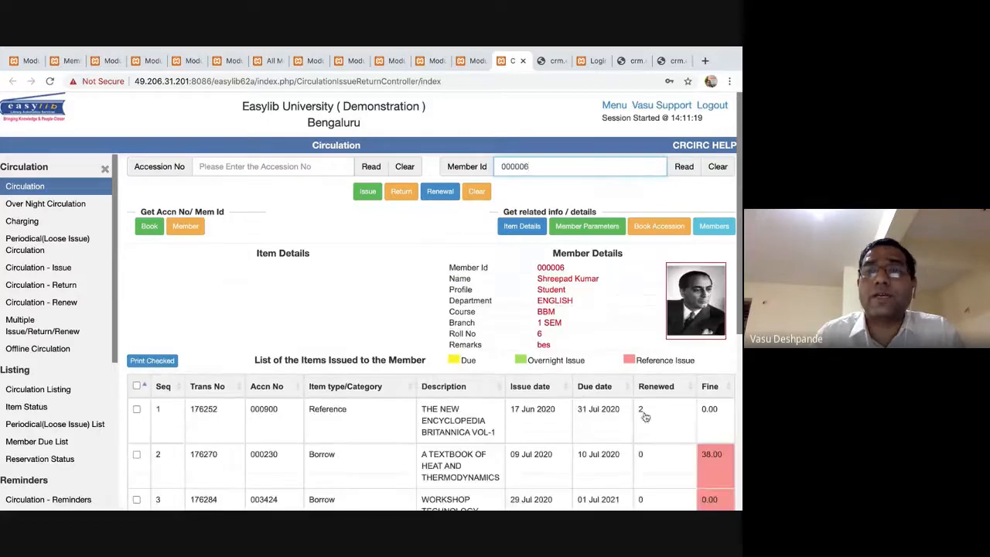
{"action": "scroll", "coordinate": [638, 435], "scroll_direction": "down", "scroll_amount": 5}
{"action": "scroll", "coordinate": [244, 169], "scroll_direction": "up", "scroll_amount": 5}
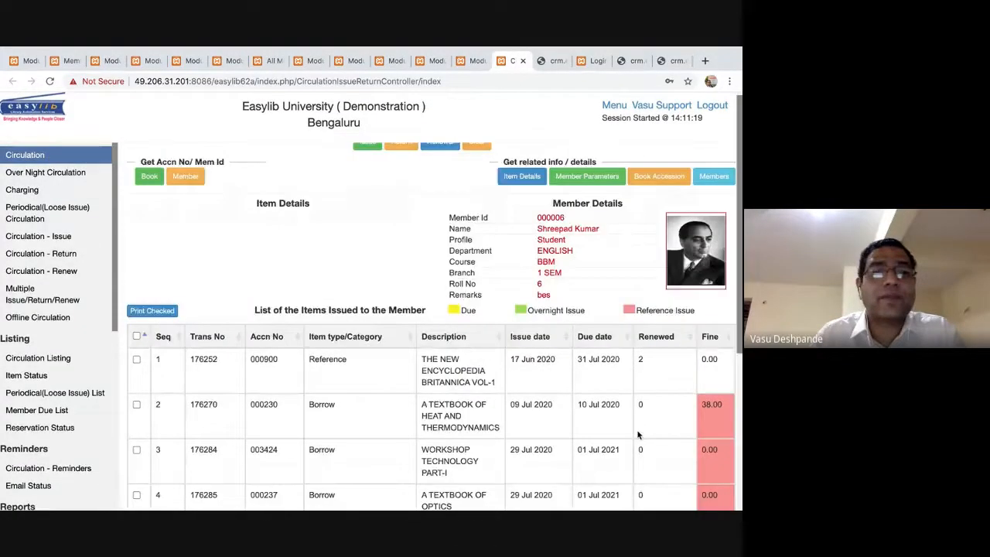
Try issuing book 021000 to the member and dismiss the maximum-items warning.
{"action": "left_click", "coordinate": [243, 169]}
{"action": "type", "text": "021000"}
{"action": "key", "text": "Return"}
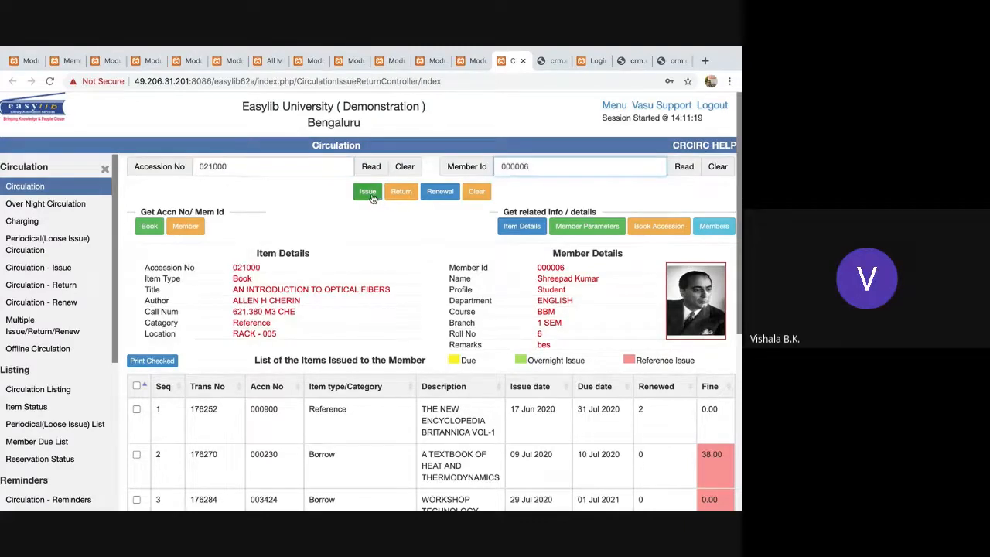
{"action": "left_click", "coordinate": [372, 198]}
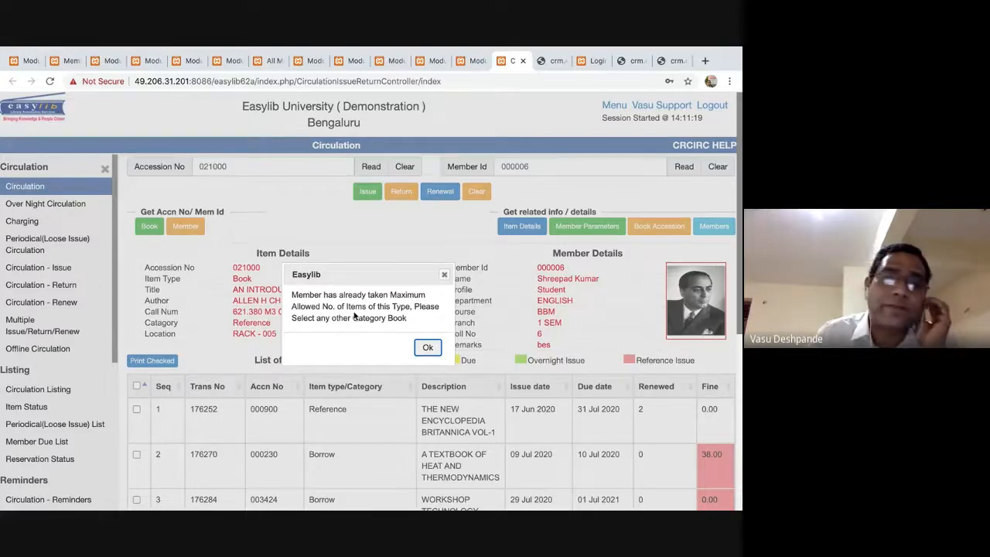
{"action": "left_click", "coordinate": [428, 349]}
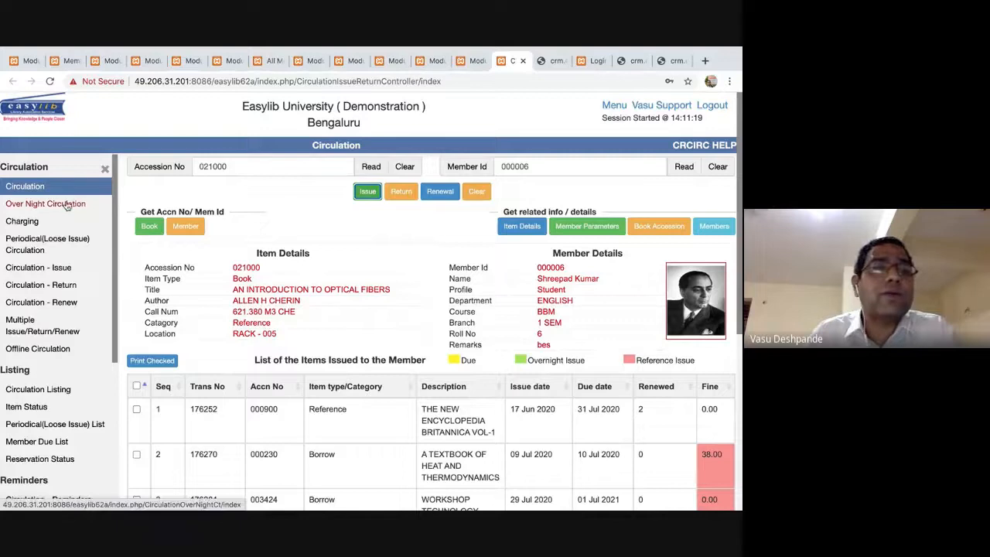
{"action": "scroll", "coordinate": [34, 206], "scroll_direction": "up", "scroll_amount": 1}
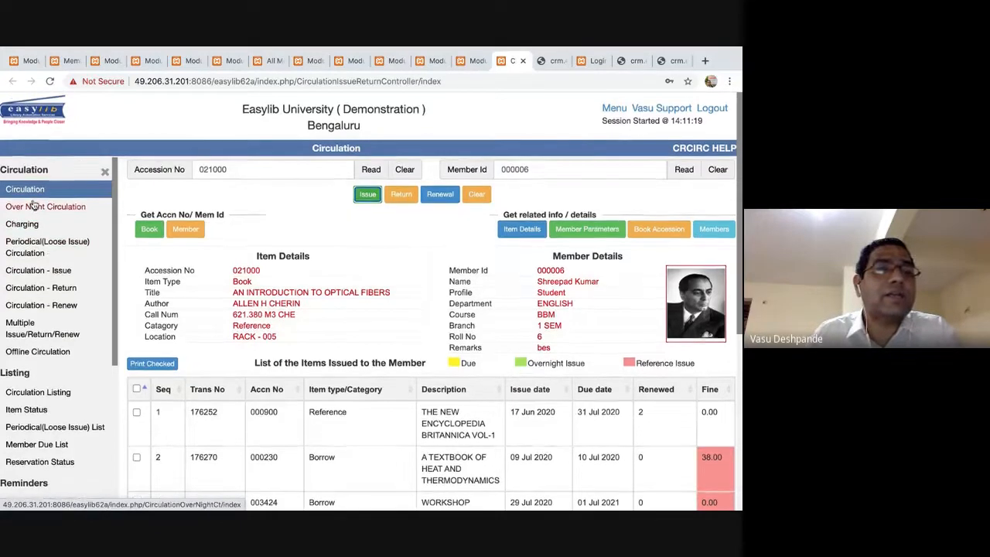
Issue book 021000 to member 000006 via Over Night Circulation, due 30 Jul 2020, and check the transactions.
{"action": "left_click", "coordinate": [34, 205]}
{"action": "type", "text": "021000"}
{"action": "key", "text": "Return"}
{"action": "type", "text": "0"}
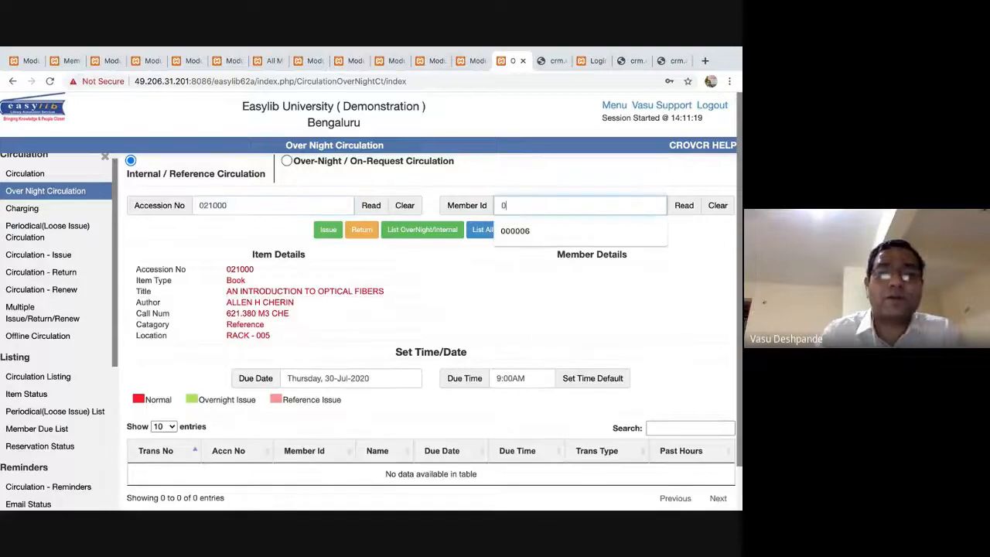
{"action": "type", "text": "00006"}
{"action": "key", "text": "Return"}
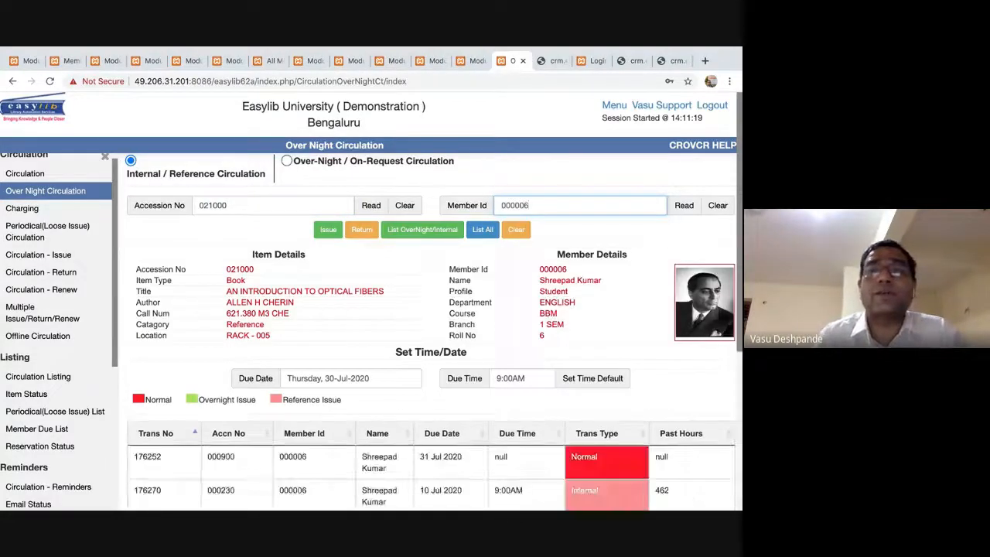
{"action": "left_click", "coordinate": [329, 232]}
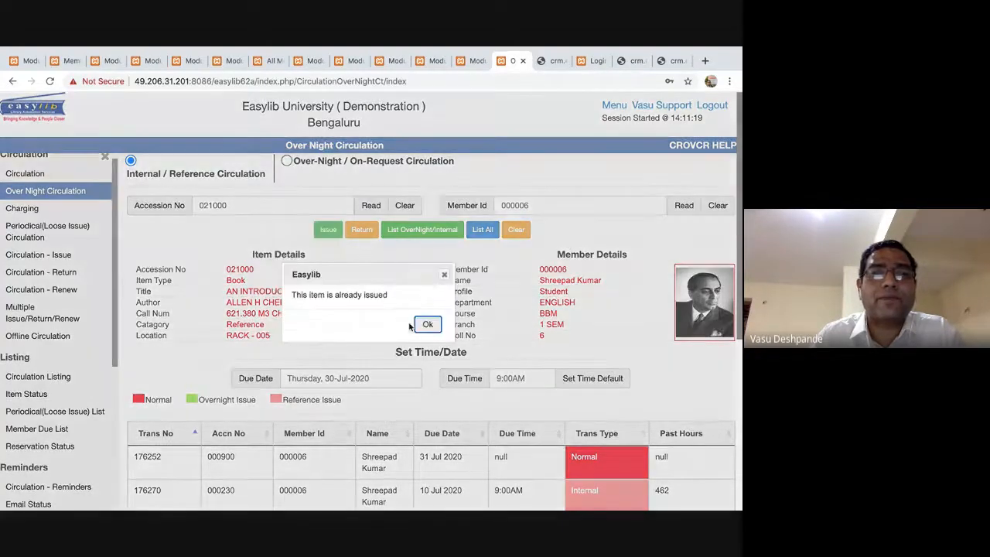
{"action": "left_click", "coordinate": [426, 325]}
{"action": "scroll", "coordinate": [369, 398], "scroll_direction": "down", "scroll_amount": 5}
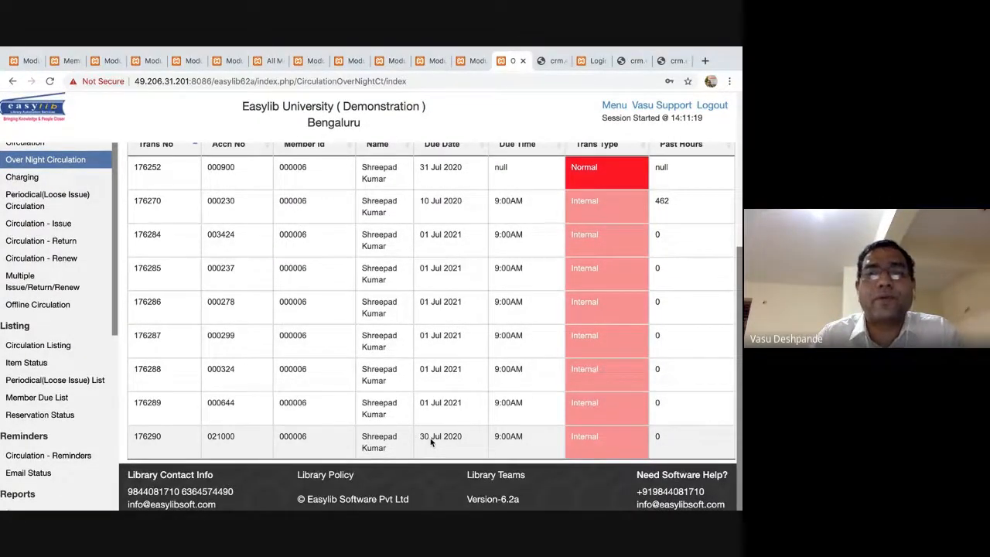
{"action": "scroll", "coordinate": [432, 441], "scroll_direction": "up", "scroll_amount": 4}
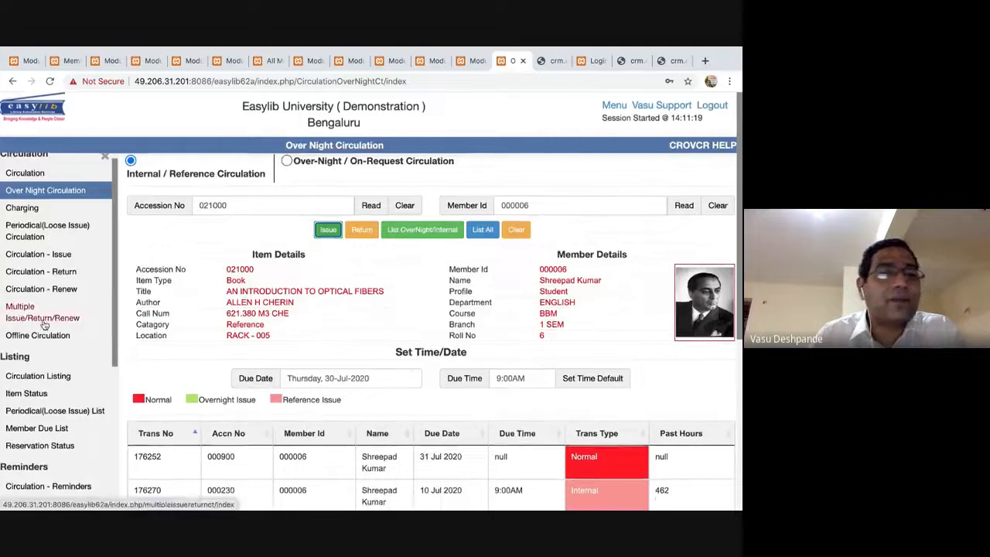
{"action": "scroll", "coordinate": [44, 325], "scroll_direction": "down", "scroll_amount": 2}
In Member Parameter setup, load the Student profile's Borrow category limits.
{"action": "scroll", "coordinate": [44, 325], "scroll_direction": "down", "scroll_amount": 5}
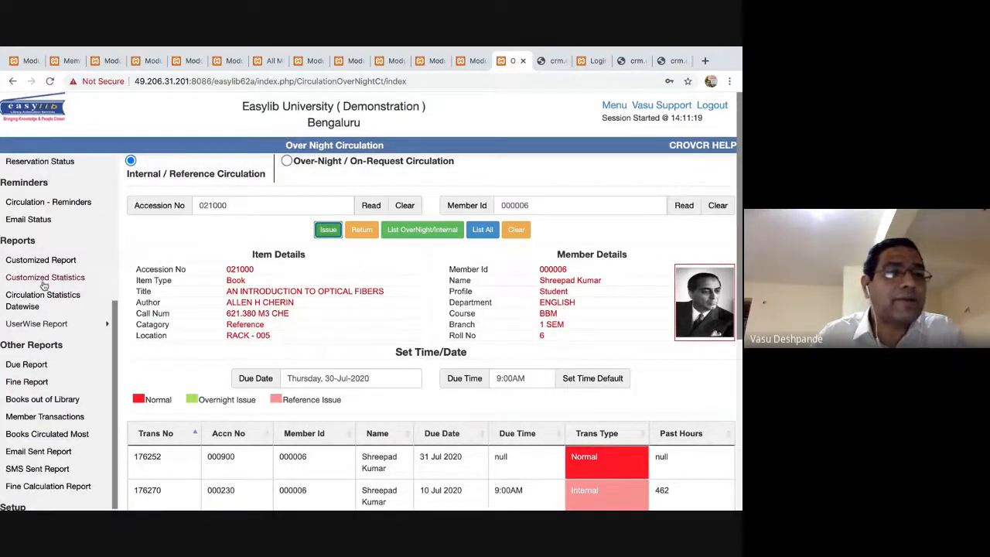
{"action": "scroll", "coordinate": [48, 375], "scroll_direction": "down", "scroll_amount": 4}
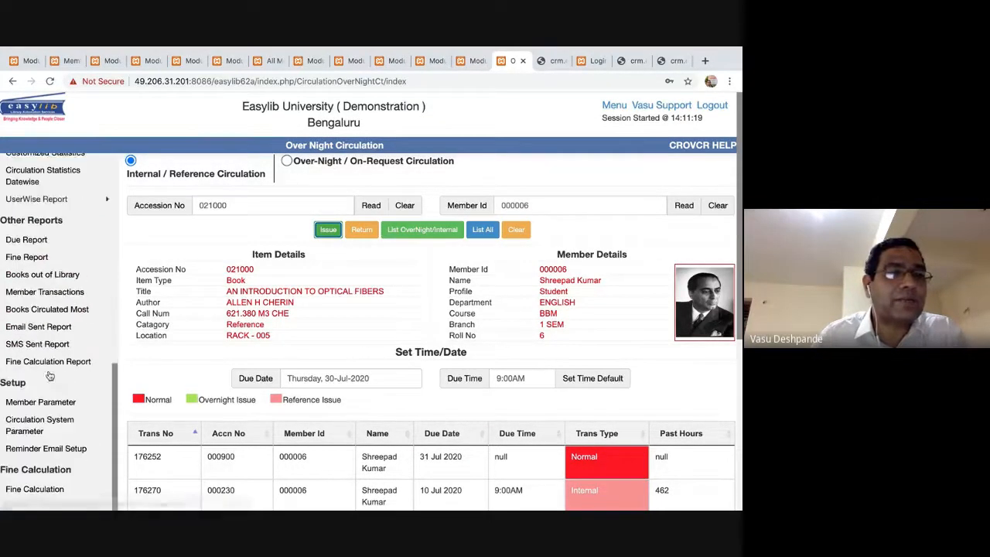
{"action": "left_click", "coordinate": [41, 402]}
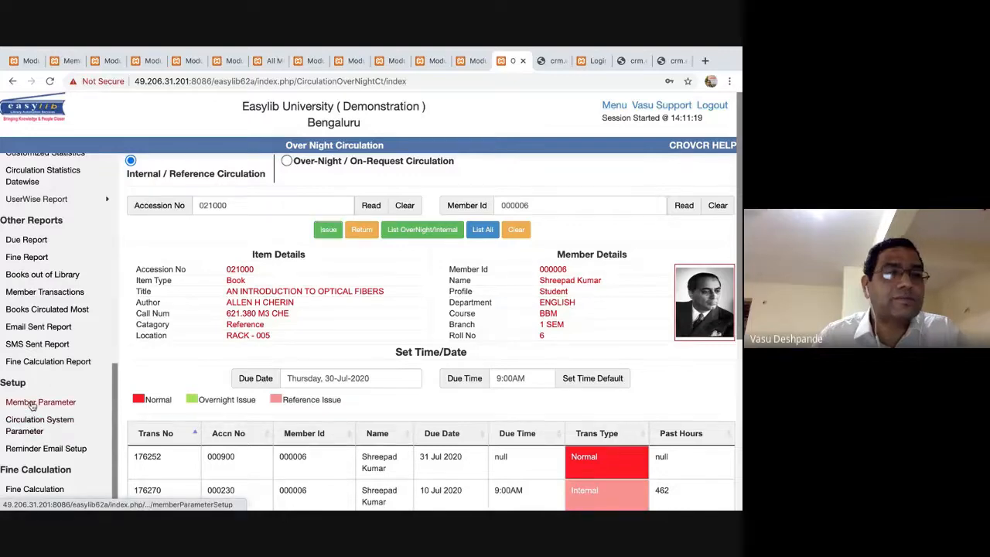
{"action": "left_click", "coordinate": [232, 167]}
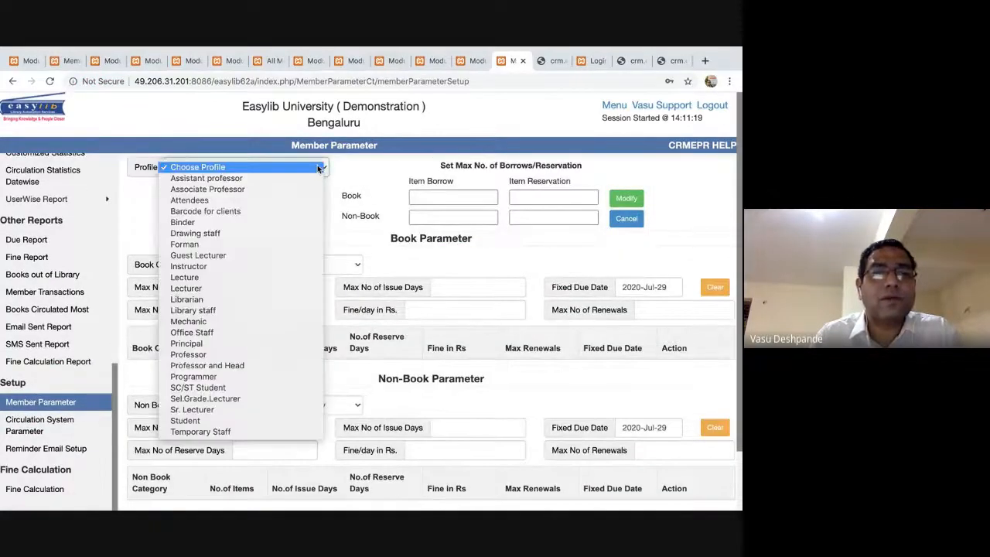
{"action": "left_click", "coordinate": [261, 421]}
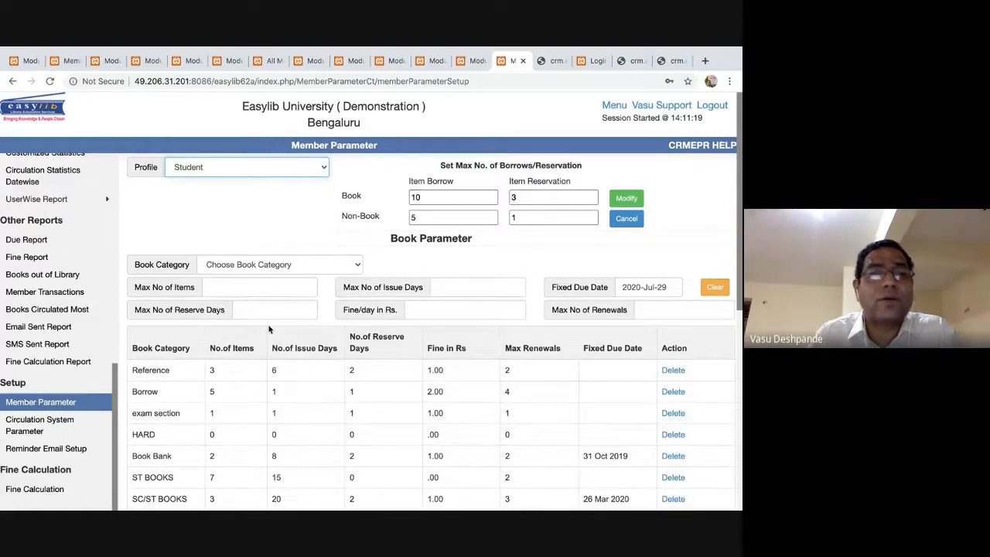
{"action": "scroll", "coordinate": [268, 327], "scroll_direction": "down", "scroll_amount": 3}
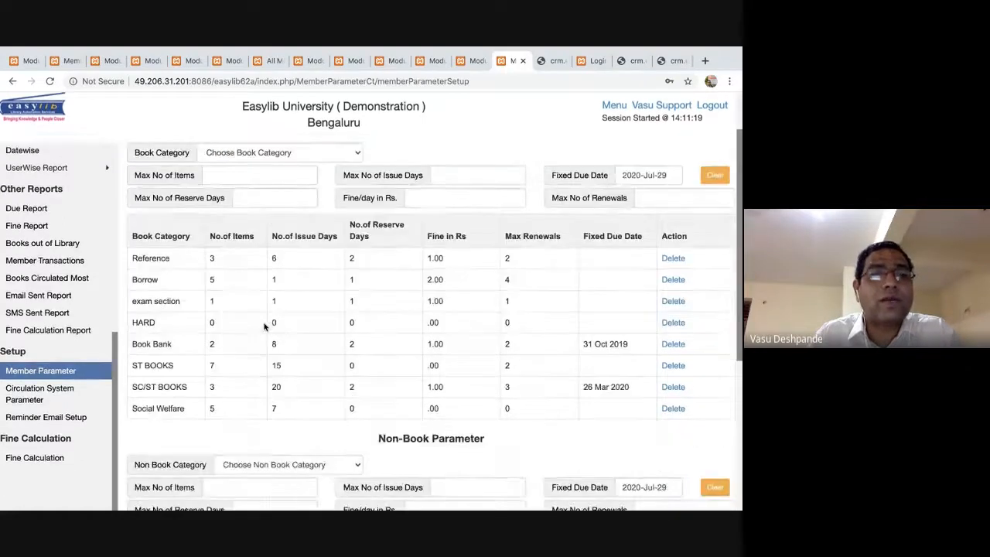
{"action": "left_click", "coordinate": [199, 283]}
{"action": "scroll", "coordinate": [43, 185], "scroll_direction": "up", "scroll_amount": 5}
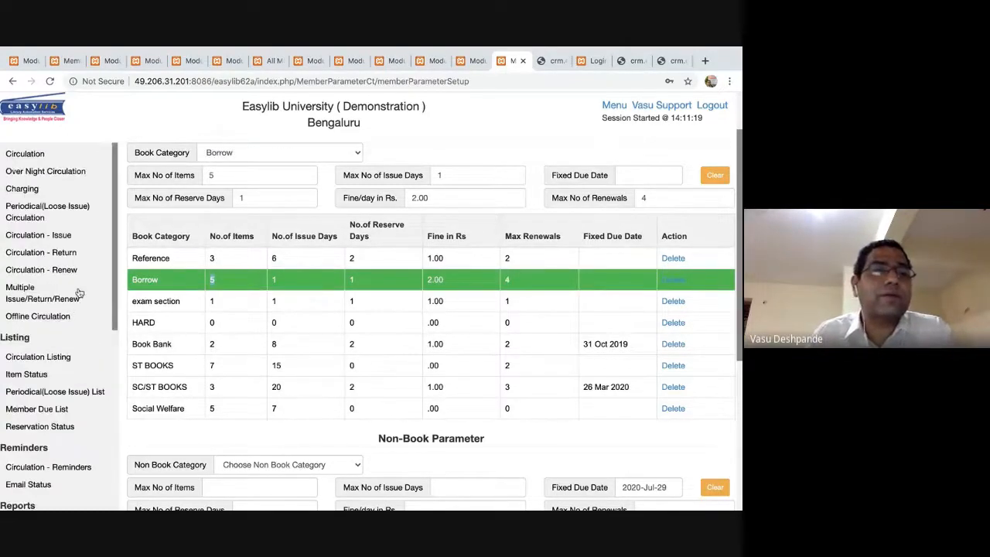
{"action": "scroll", "coordinate": [43, 186], "scroll_direction": "up", "scroll_amount": 3}
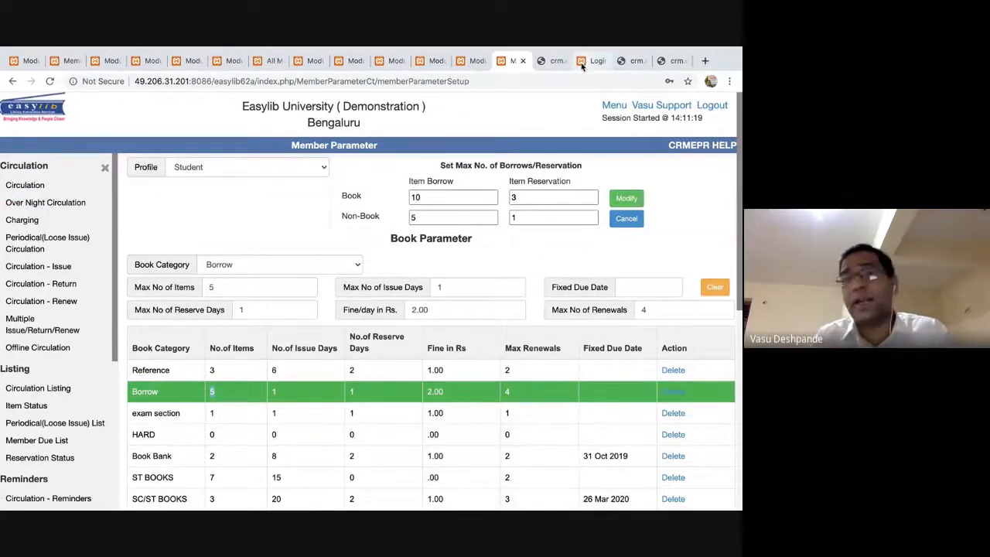
{"action": "scroll", "coordinate": [534, 371], "scroll_direction": "down", "scroll_amount": 3}
{"action": "scroll", "coordinate": [530, 365], "scroll_direction": "up", "scroll_amount": 3}
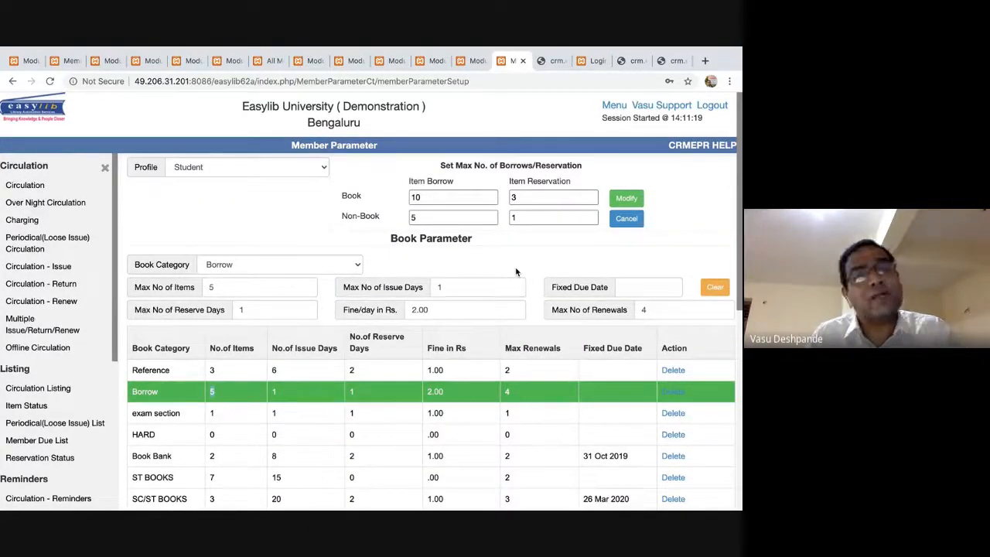
Show the Login Logout Details list, then switch to the Mail app.
{"action": "left_click", "coordinate": [592, 61]}
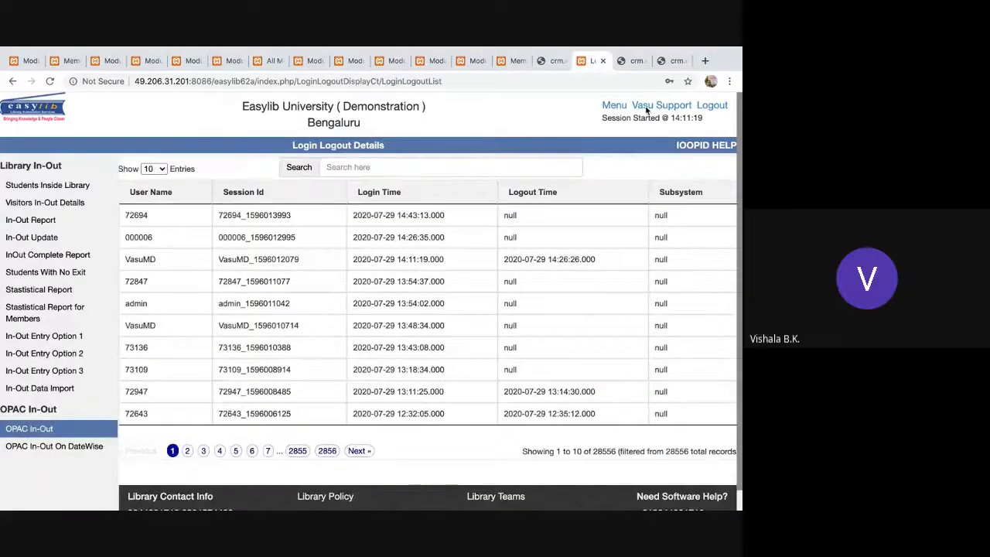
{"action": "key", "text": "super+Tab"}
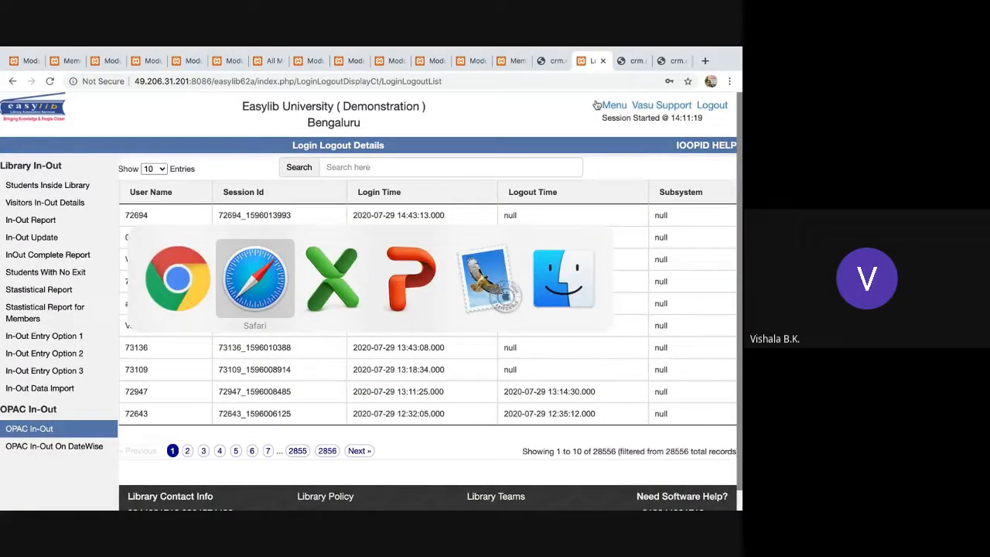
{"action": "key", "text": "super+Tab"}
{"action": "key", "text": "super+Tab"}
{"action": "key", "text": "super+Tab"}
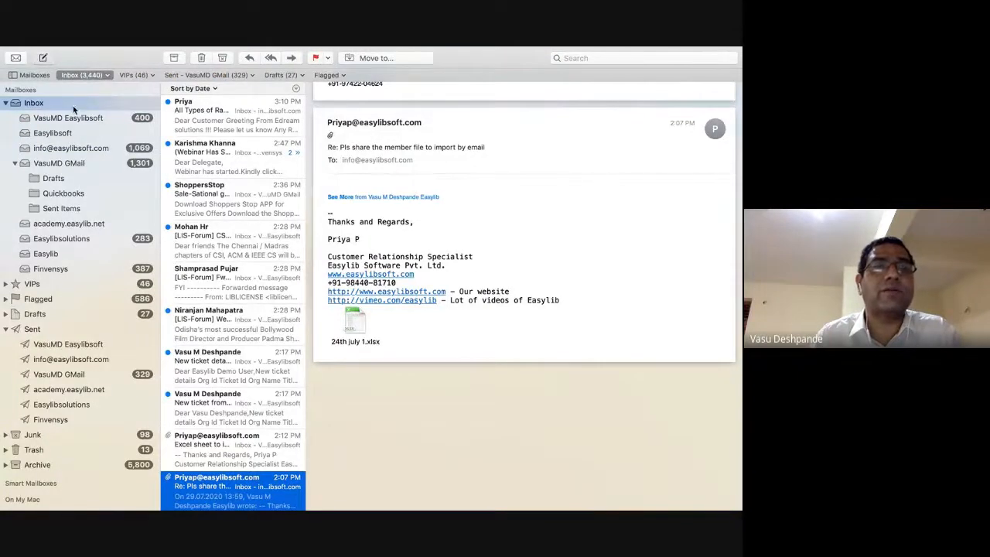
Note 'Over riding member parameters by student' in a full-screen new Mail message, then return to Meet.
{"action": "key", "text": "super+n"}
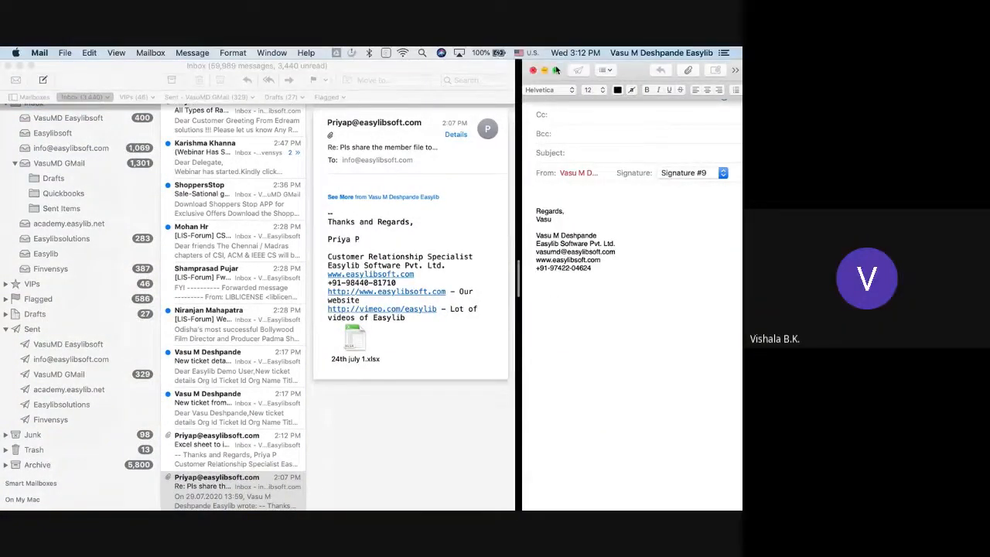
{"action": "left_click", "coordinate": [557, 70]}
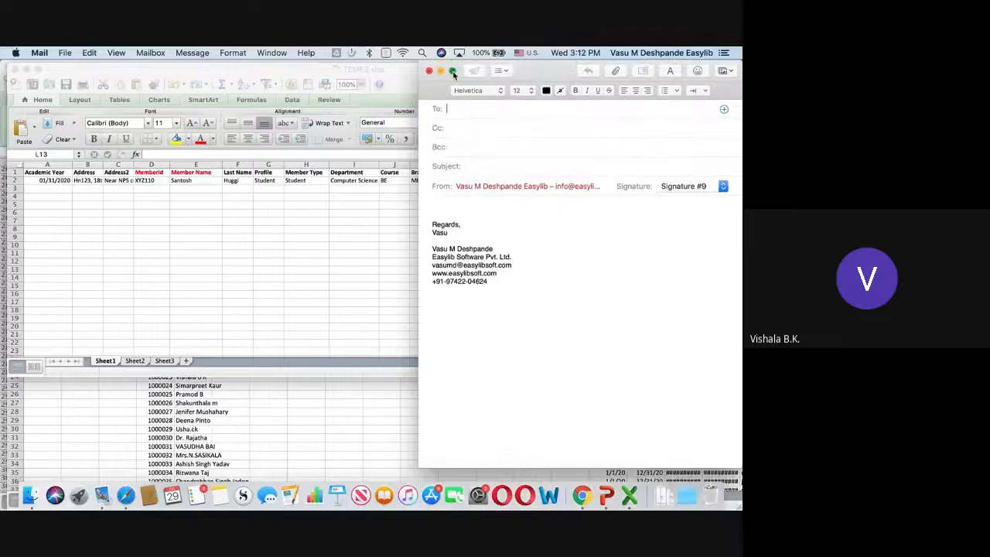
{"action": "left_click", "coordinate": [453, 70]}
{"action": "left_click", "coordinate": [137, 198]}
{"action": "type", "text": "Ov"}
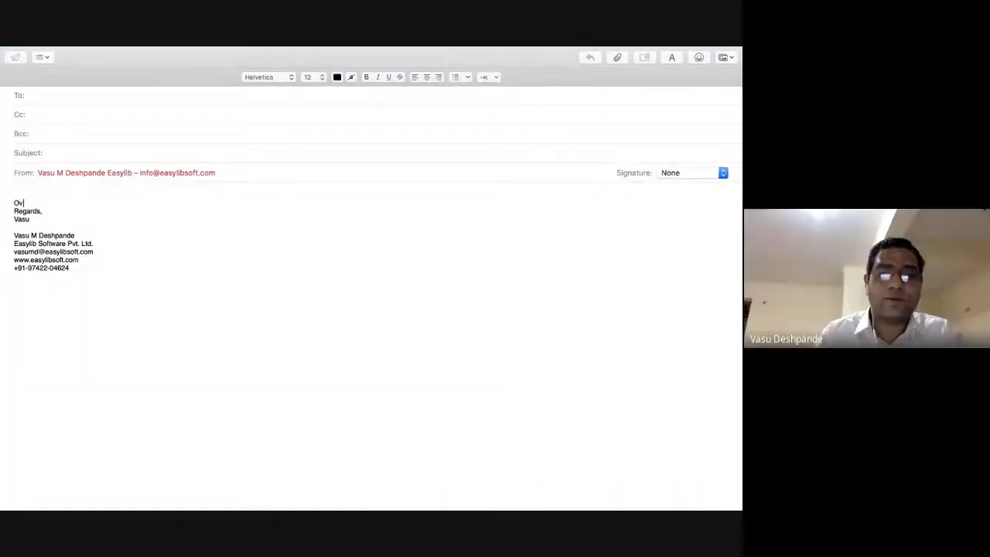
{"action": "type", "text": "er riding member paramete"}
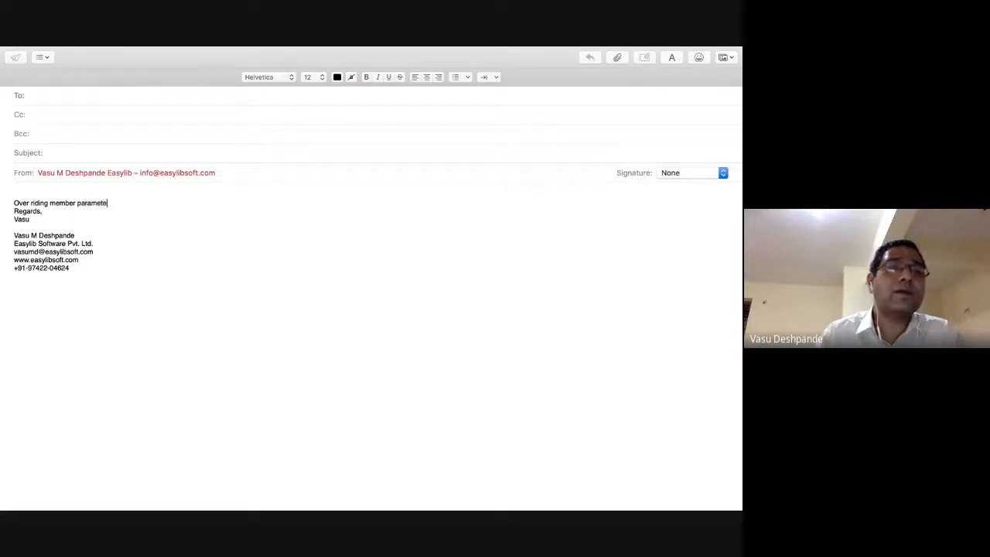
{"action": "type", "text": "rs by student"}
{"action": "key", "text": "Return"}
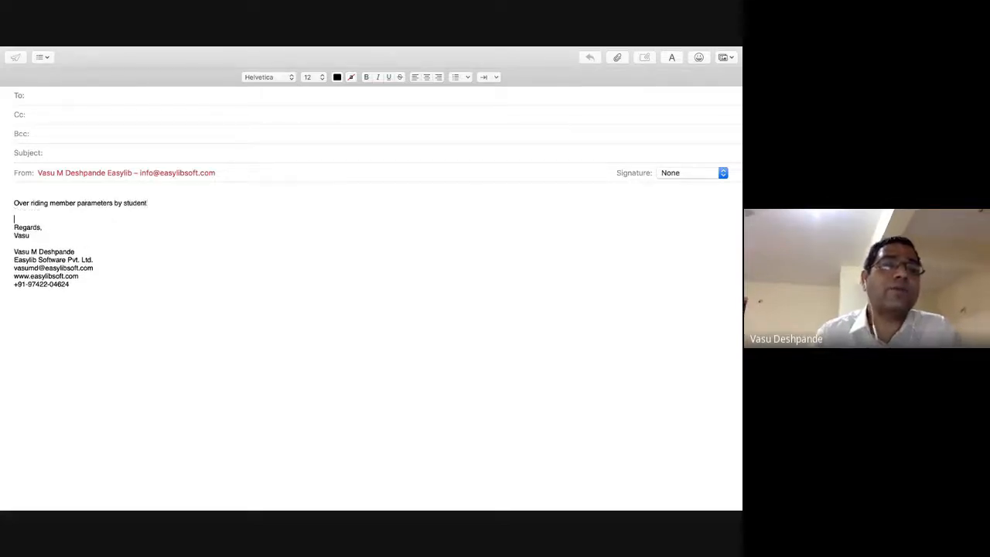
{"action": "key", "text": "super+Tab"}
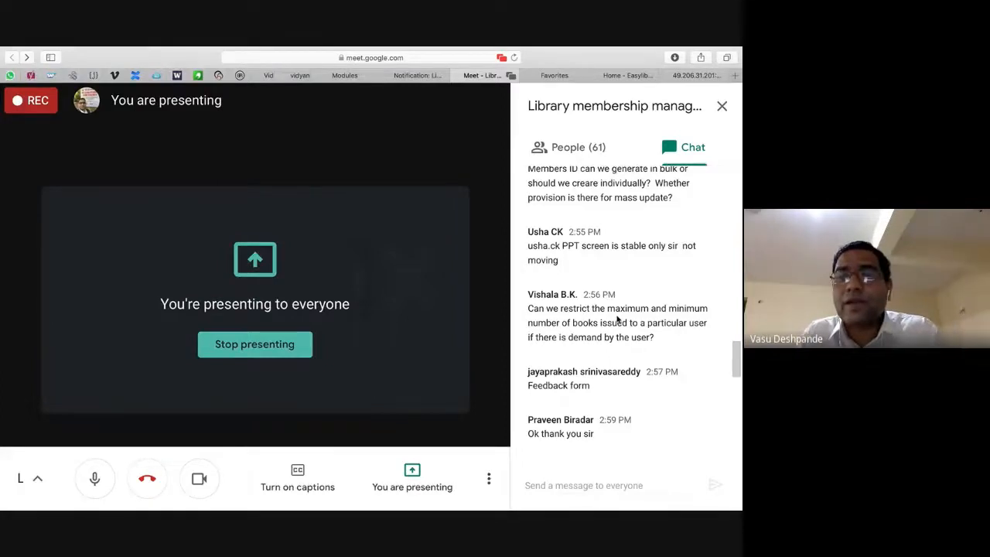
{"action": "scroll", "coordinate": [617, 320], "scroll_direction": "down", "scroll_amount": 5}
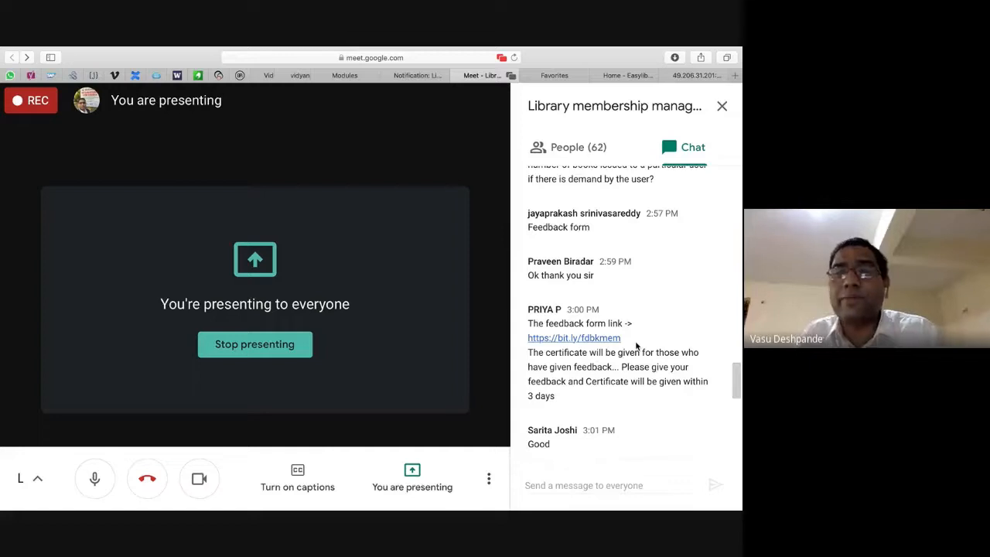
Scroll the Meet chat and highlight the question about creating member IDs for staff.
{"action": "scroll", "coordinate": [609, 368], "scroll_direction": "down", "scroll_amount": 3}
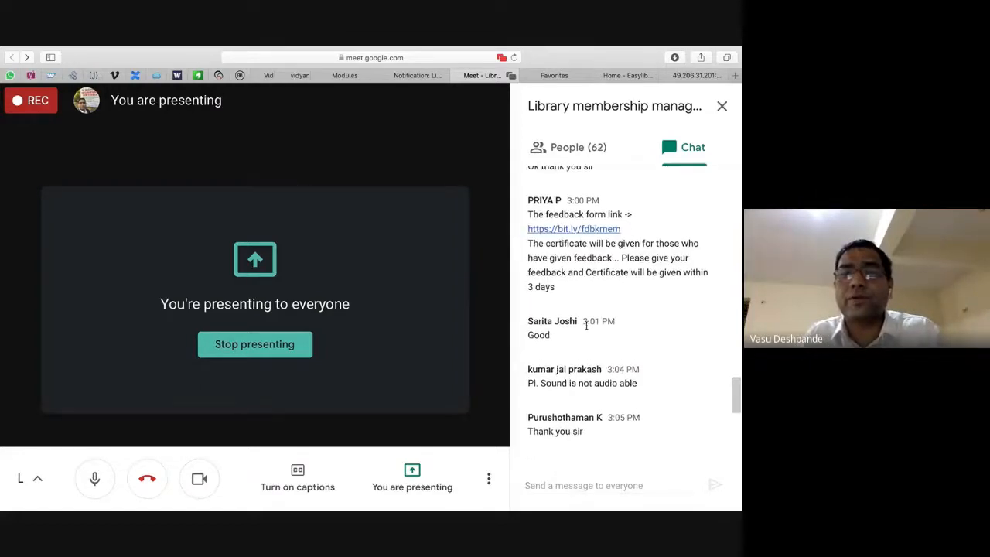
{"action": "scroll", "coordinate": [586, 325], "scroll_direction": "down", "scroll_amount": 2}
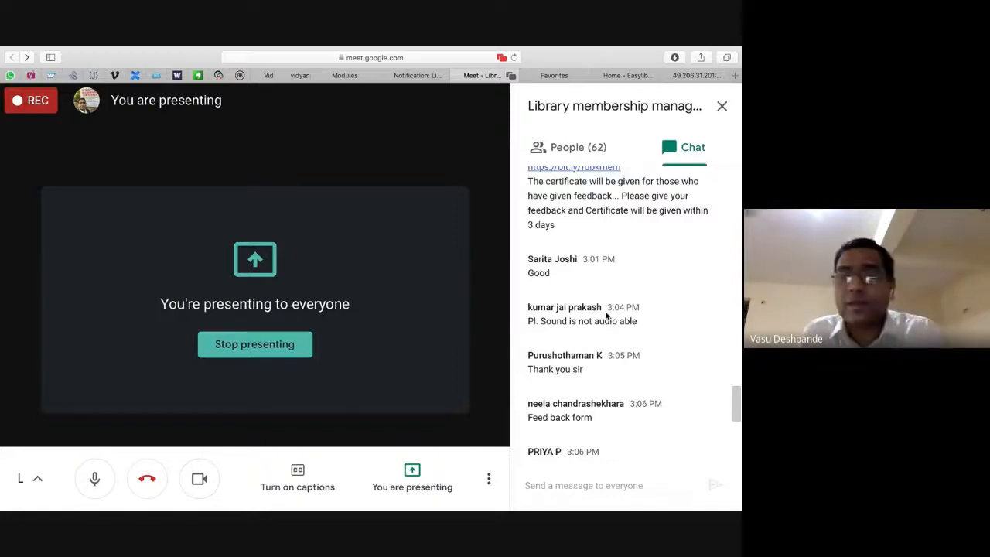
{"action": "scroll", "coordinate": [607, 315], "scroll_direction": "down", "scroll_amount": 2}
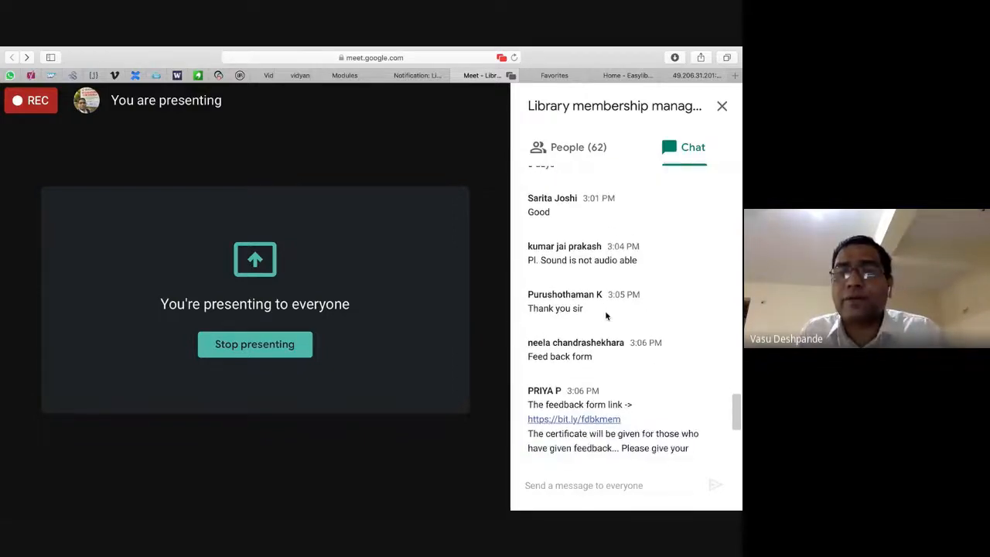
{"action": "scroll", "coordinate": [606, 316], "scroll_direction": "down", "scroll_amount": 2}
{"action": "scroll", "coordinate": [654, 370], "scroll_direction": "down", "scroll_amount": 2}
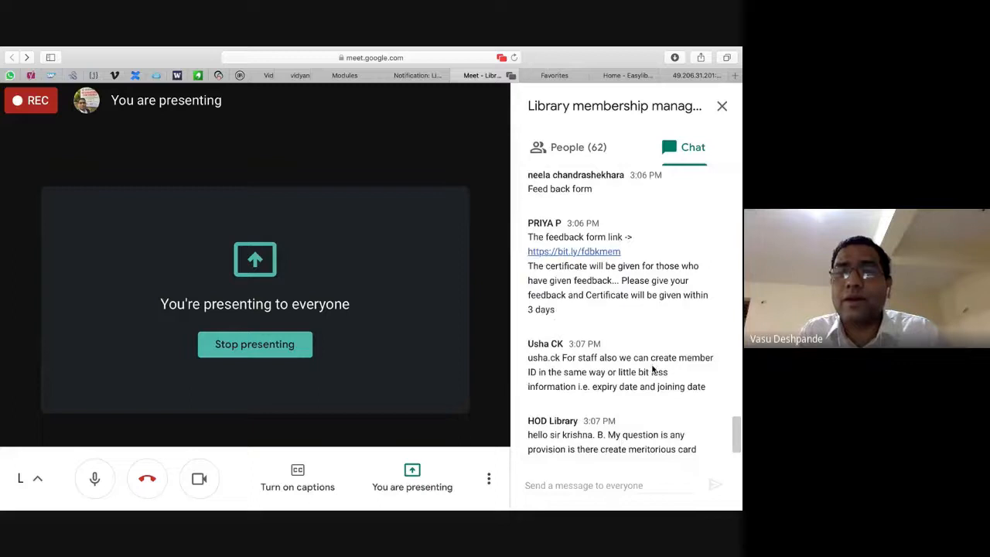
{"action": "scroll", "coordinate": [652, 369], "scroll_direction": "down", "scroll_amount": 3}
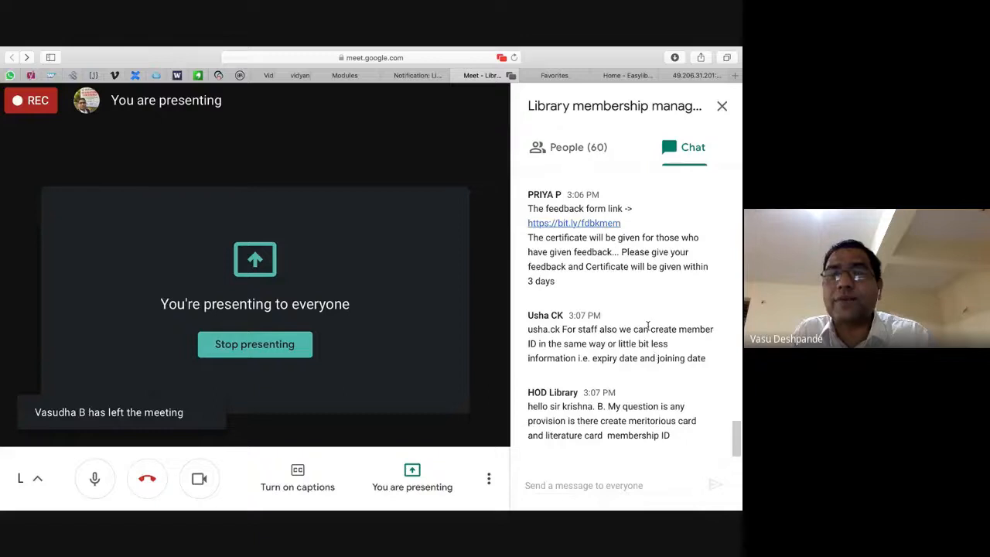
{"action": "left_click_drag", "start_coordinate": [706, 358], "coordinate": [610, 325]}
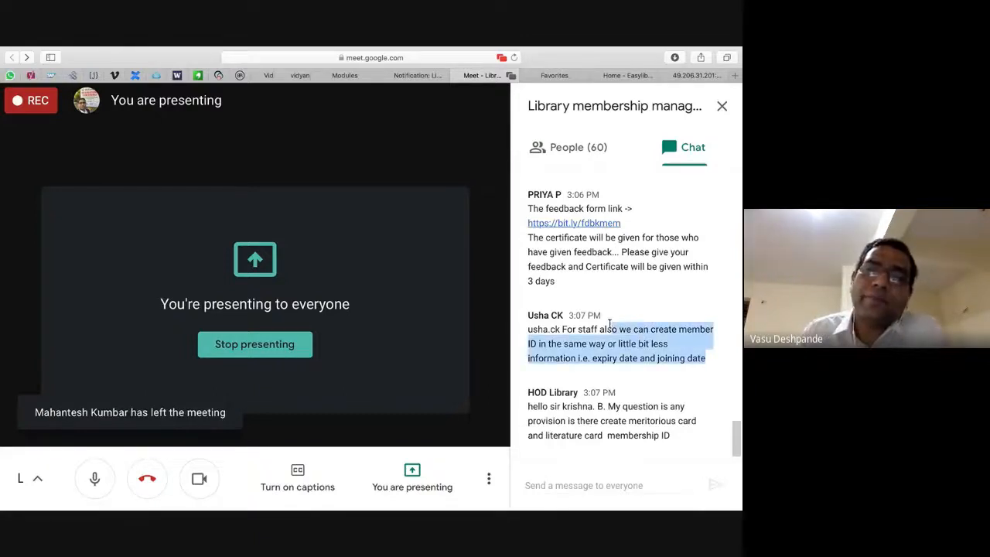
{"action": "key", "text": "super+Tab"}
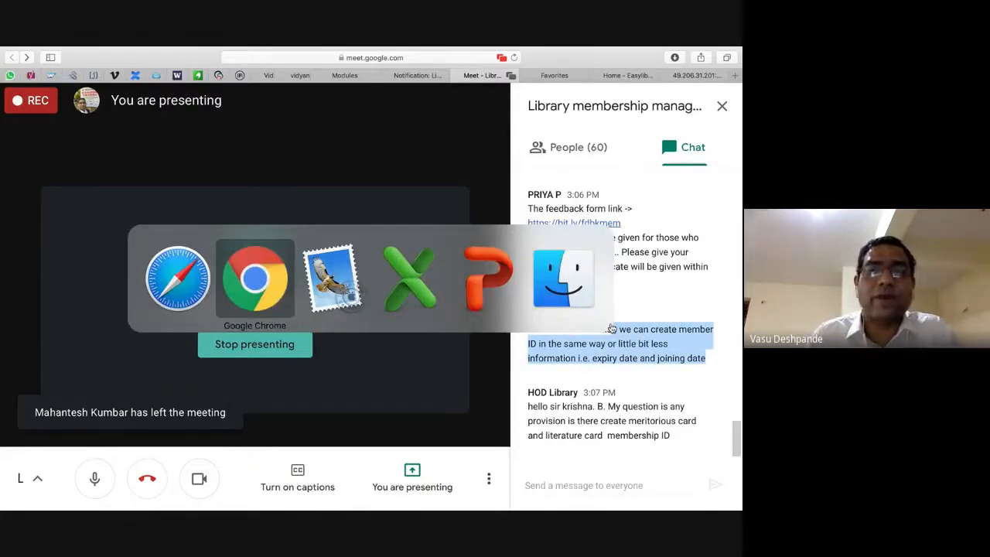
View the Members module's Member Entry Screen, then return to the module list.
{"action": "left_click", "coordinate": [260, 274]}
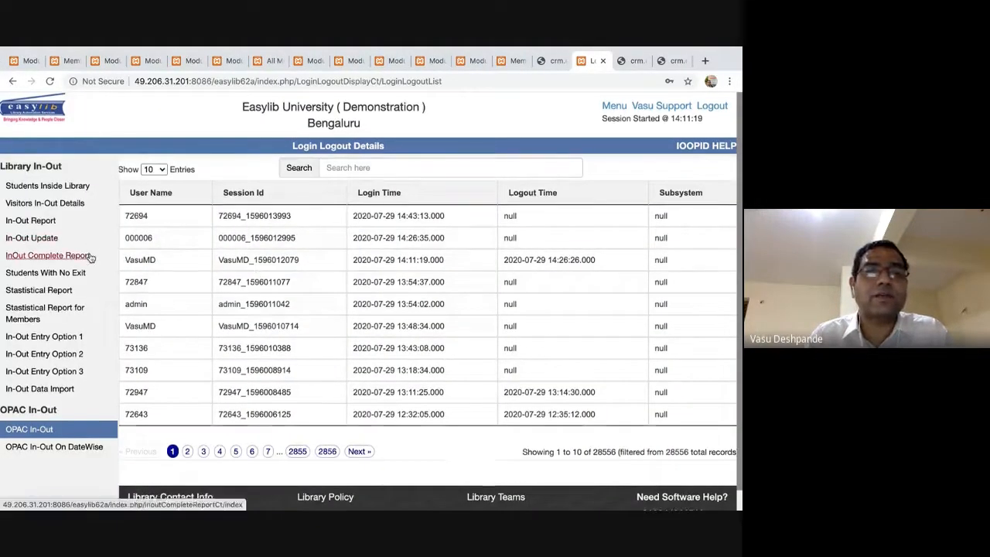
{"action": "left_click", "coordinate": [615, 106]}
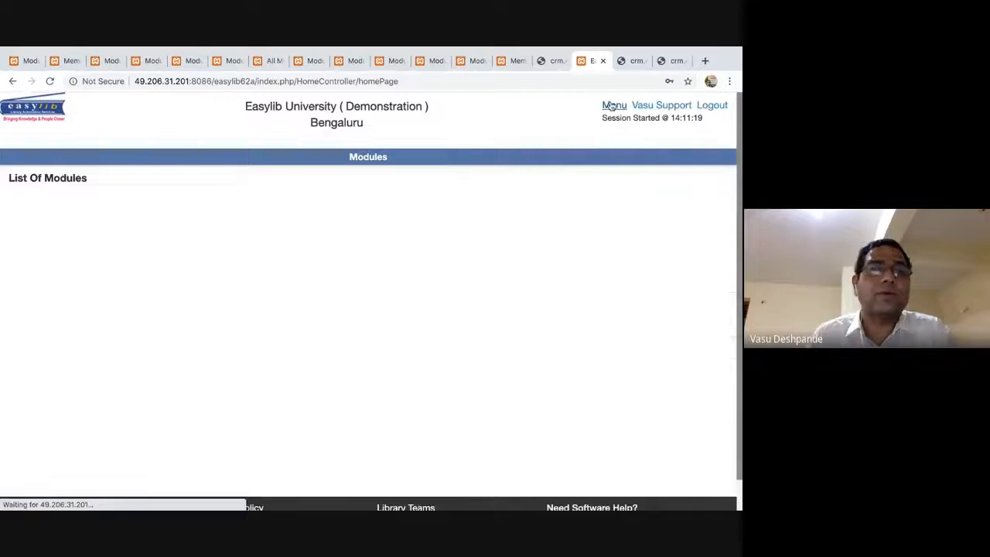
{"action": "scroll", "coordinate": [46, 249], "scroll_direction": "down", "scroll_amount": 5}
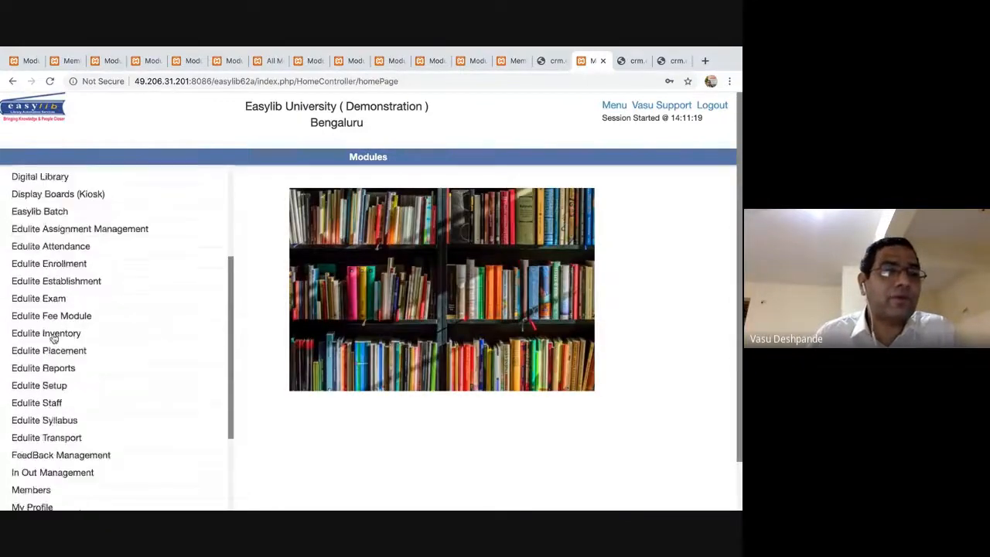
{"action": "left_click", "coordinate": [35, 400]}
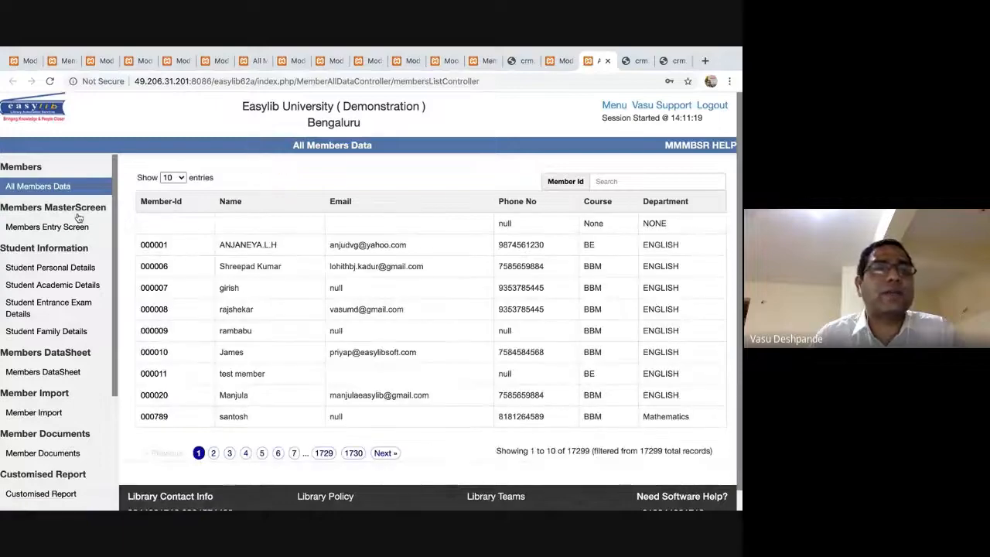
{"action": "left_click", "coordinate": [48, 227]}
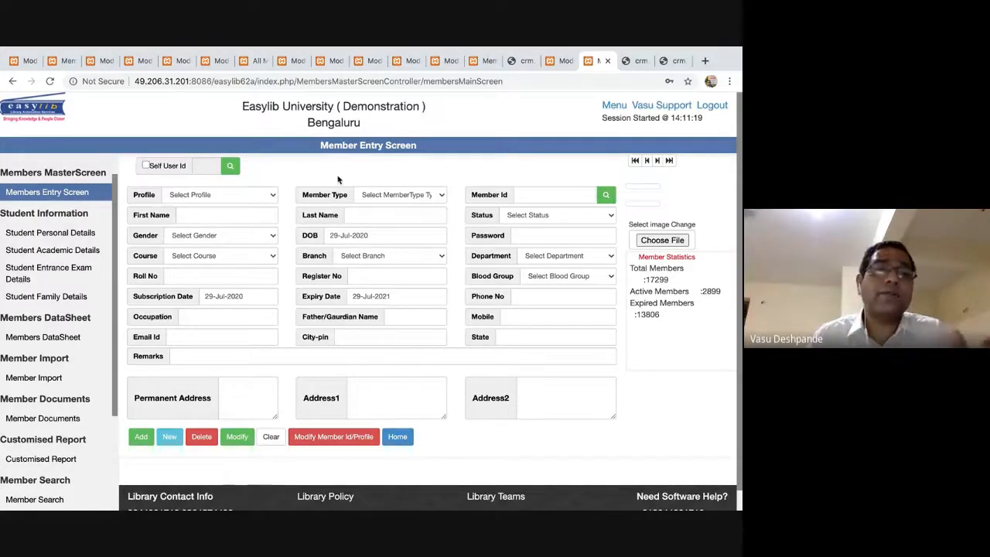
{"action": "left_click", "coordinate": [615, 105]}
{"action": "scroll", "coordinate": [207, 243], "scroll_direction": "down", "scroll_amount": 3}
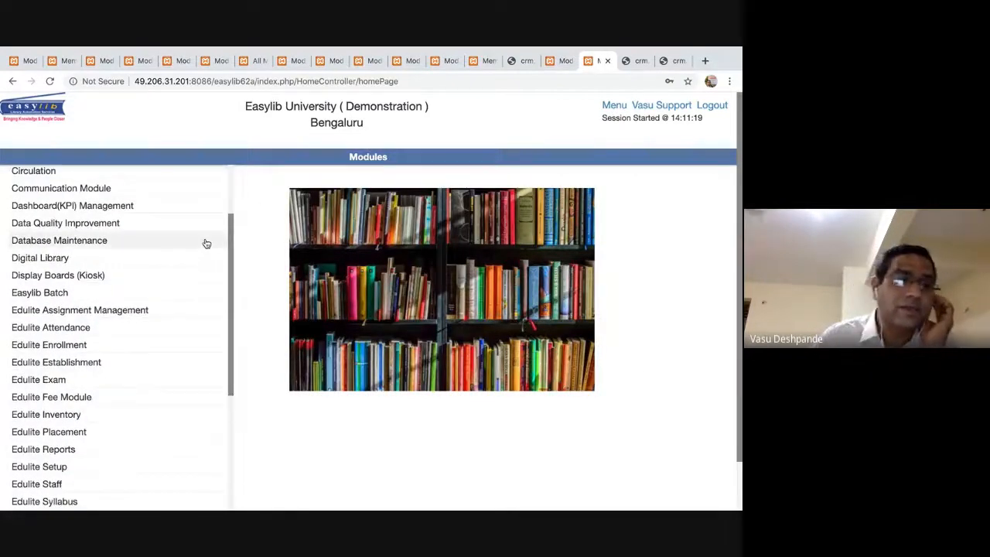
{"action": "scroll", "coordinate": [207, 244], "scroll_direction": "down", "scroll_amount": 2}
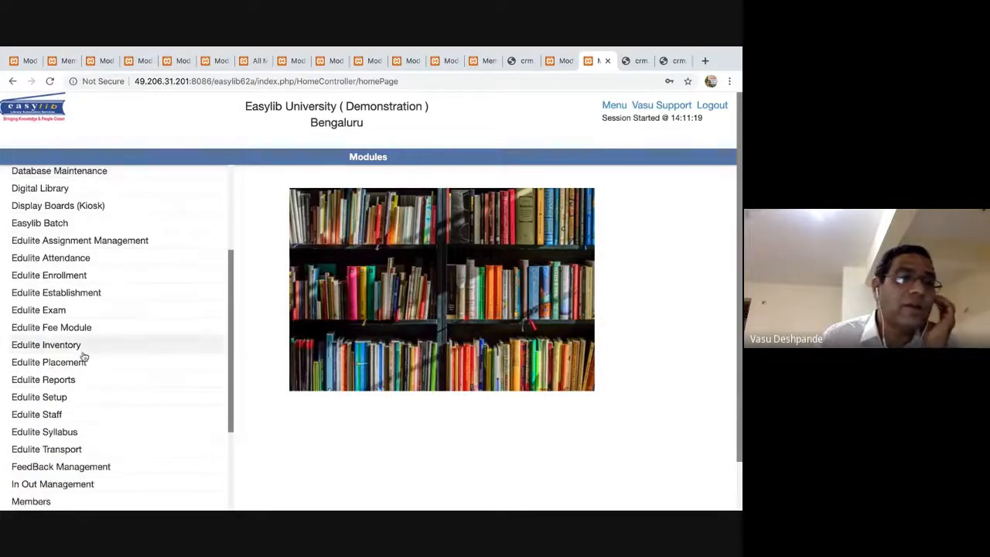
Browse the Edulite Staff experience, report and information pages, then open Branch Management.
{"action": "left_click", "coordinate": [52, 415]}
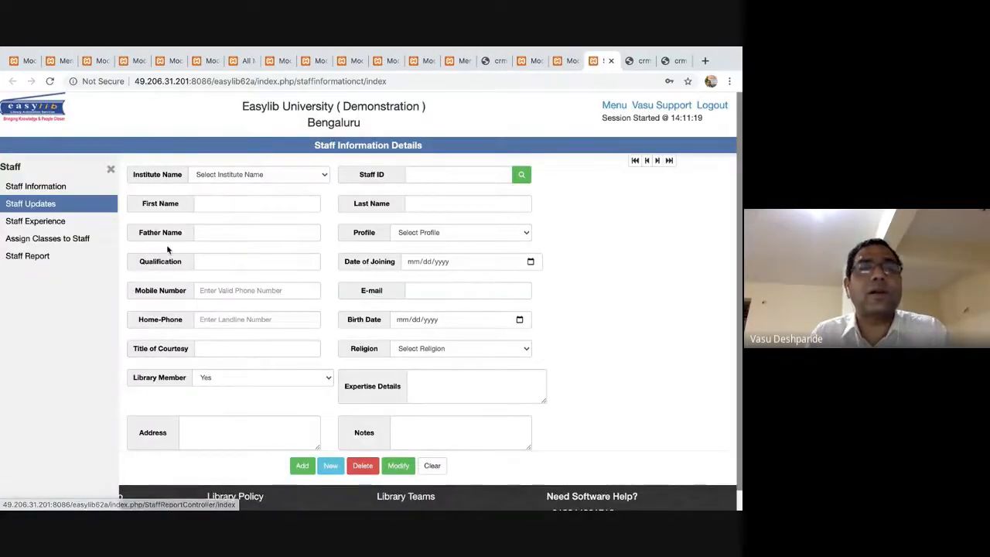
{"action": "left_click", "coordinate": [56, 222]}
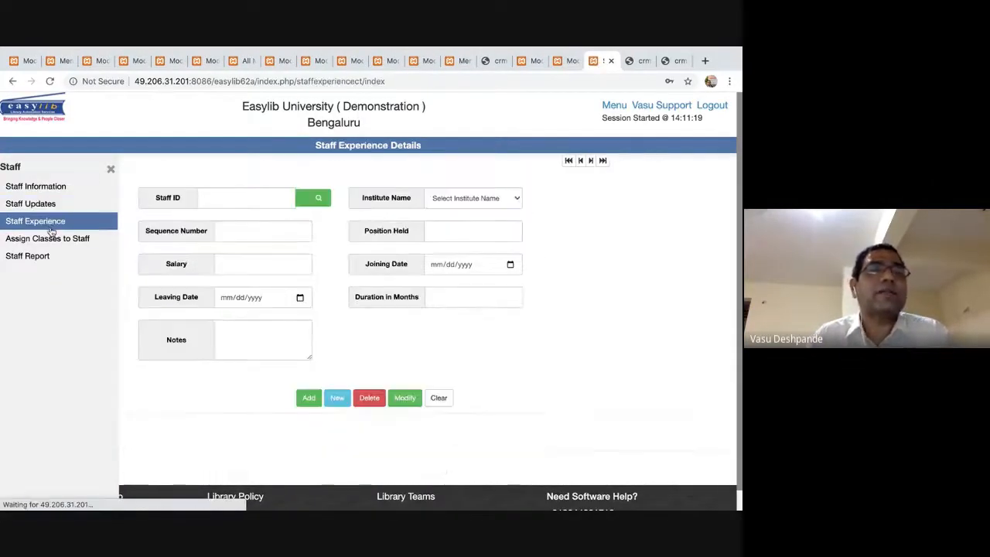
{"action": "left_click", "coordinate": [42, 255]}
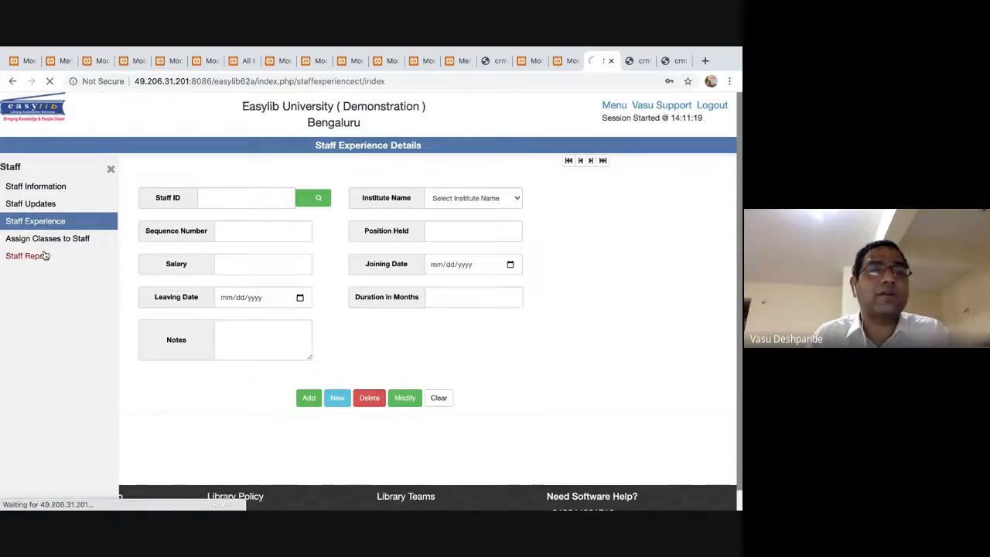
{"action": "left_click", "coordinate": [40, 201]}
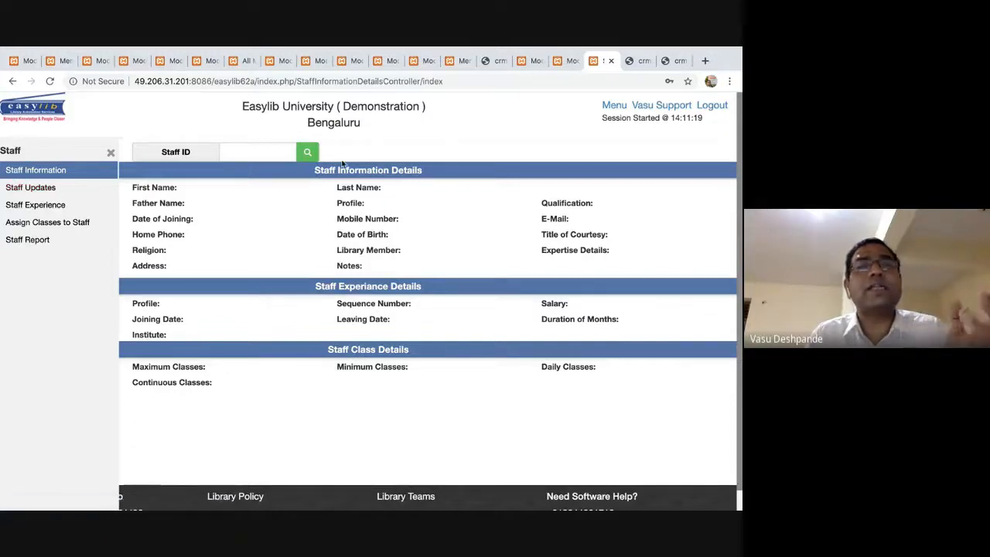
{"action": "left_click", "coordinate": [610, 60]}
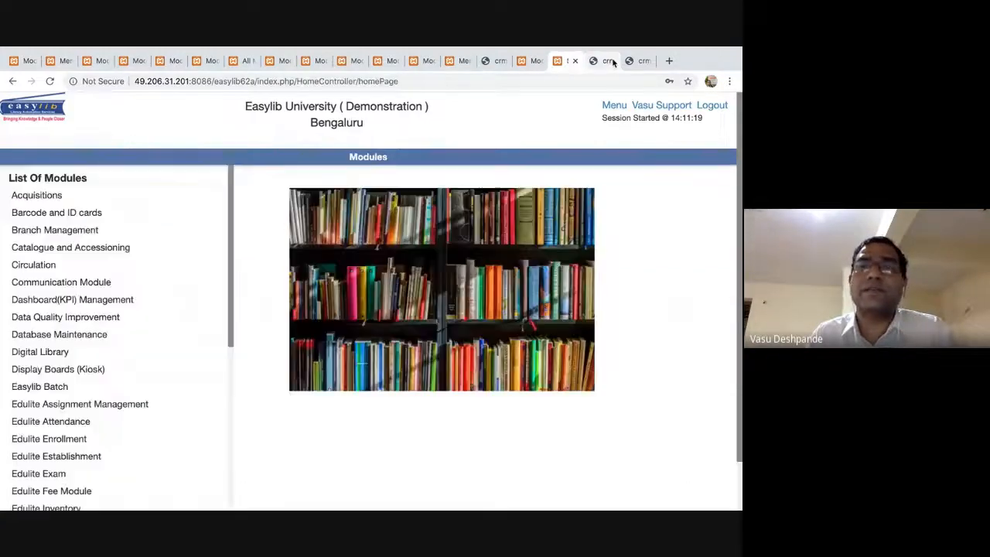
{"action": "left_click", "coordinate": [181, 231]}
Deselect the highlighted Meet chat message and return to Easylib's branch list.
{"action": "key", "text": "super+Tab"}
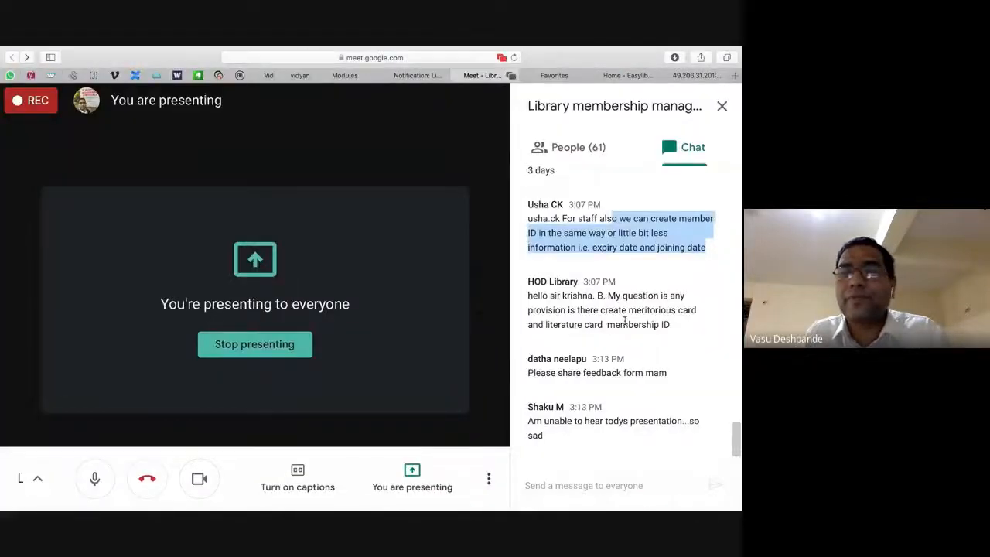
{"action": "left_click", "coordinate": [625, 321]}
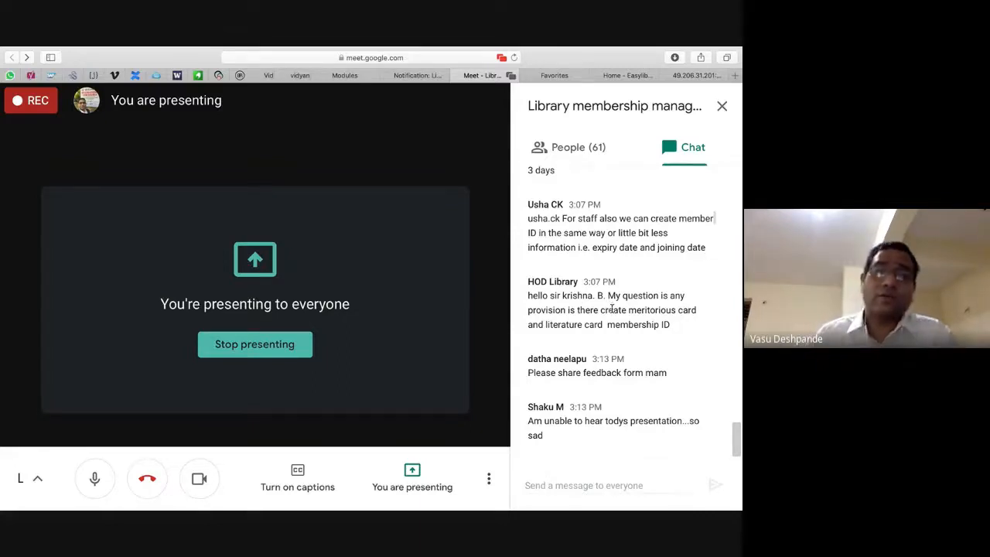
{"action": "key", "text": "super+Tab"}
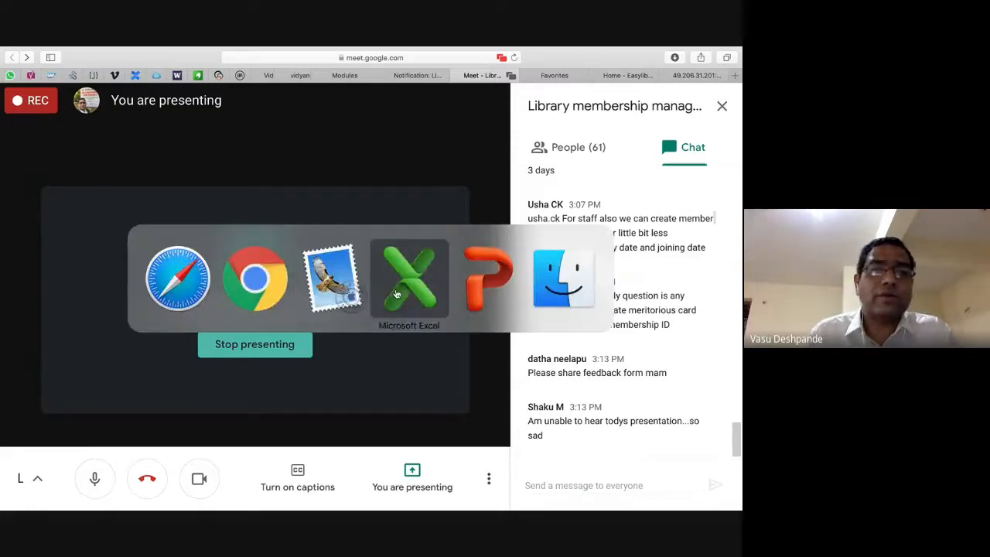
{"action": "left_click", "coordinate": [272, 281]}
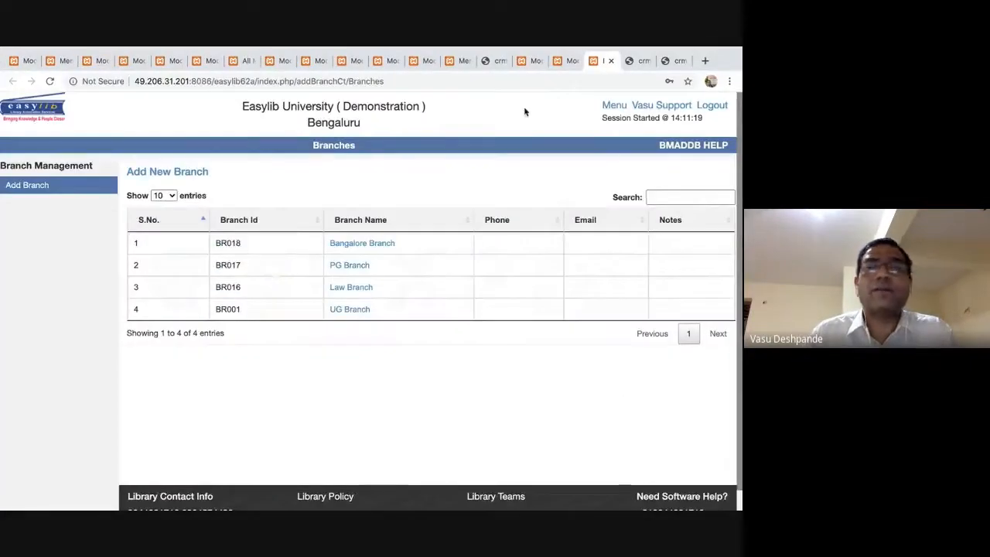
Go to the Set up Id Card page under Barcode and ID cards.
{"action": "left_click", "coordinate": [612, 60]}
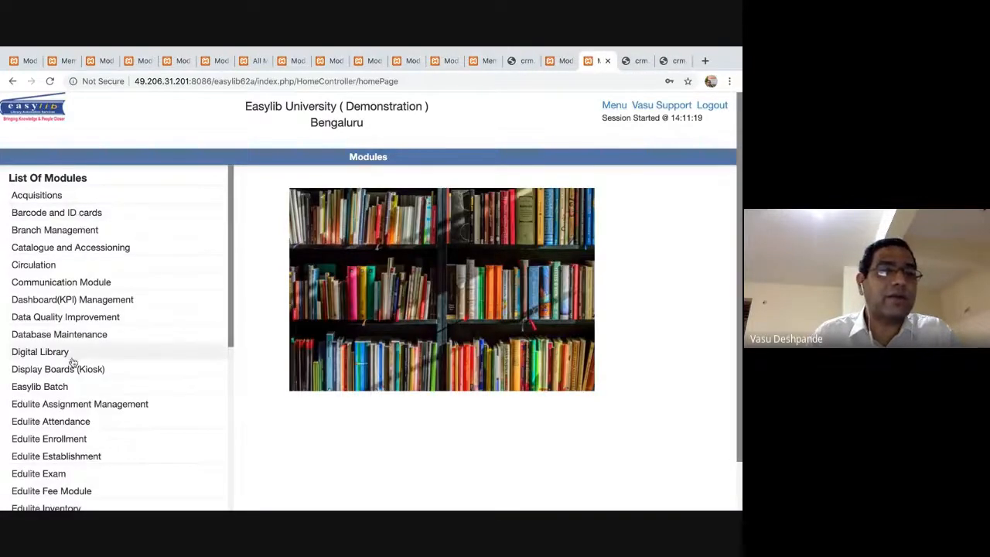
{"action": "scroll", "coordinate": [73, 361], "scroll_direction": "down", "scroll_amount": 3}
{"action": "scroll", "coordinate": [72, 362], "scroll_direction": "up", "scroll_amount": 1}
{"action": "scroll", "coordinate": [72, 361], "scroll_direction": "up", "scroll_amount": 3}
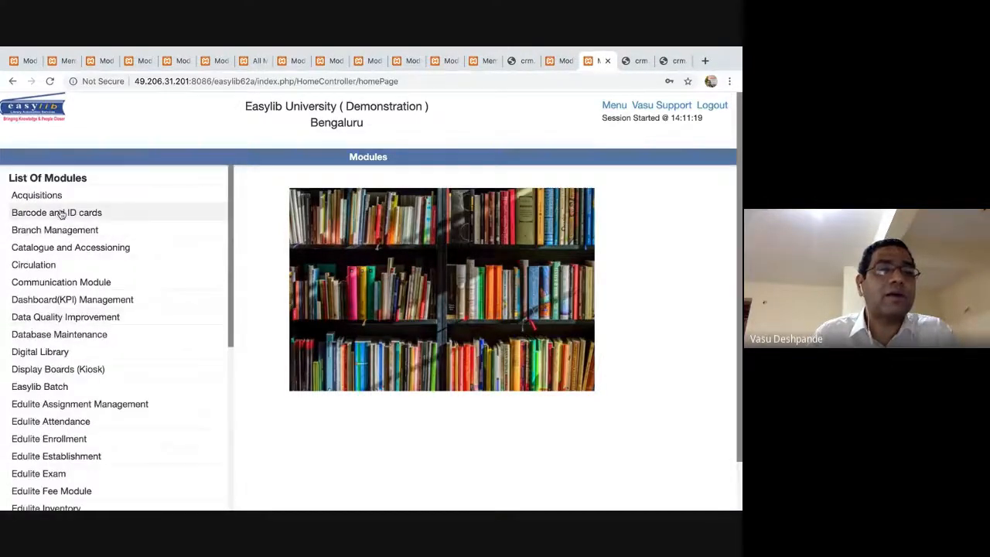
{"action": "left_click", "coordinate": [142, 210]}
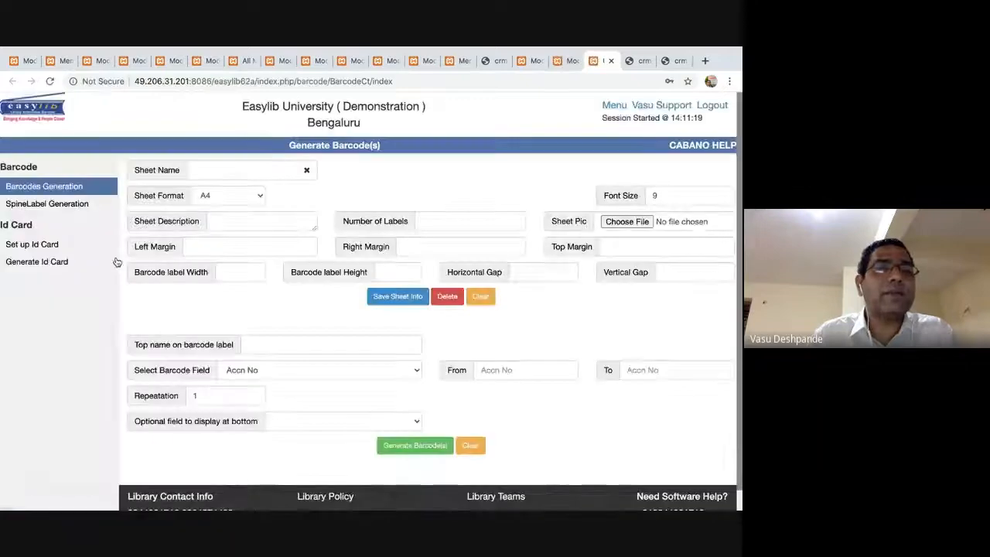
{"action": "left_click", "coordinate": [48, 244]}
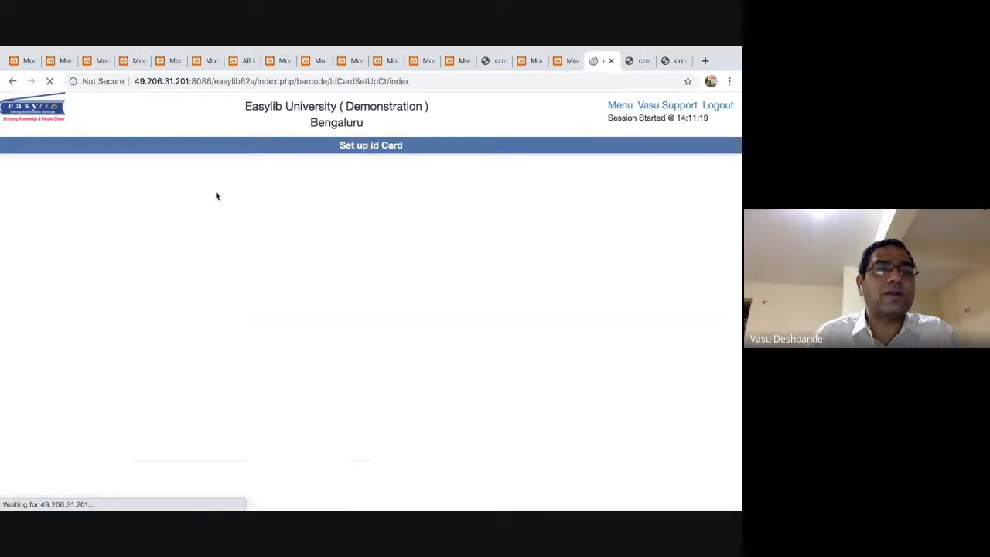
Load the Vertical_ID_Format_001-For_Student2 card format by searching 'stu'.
{"action": "left_click", "coordinate": [344, 167]}
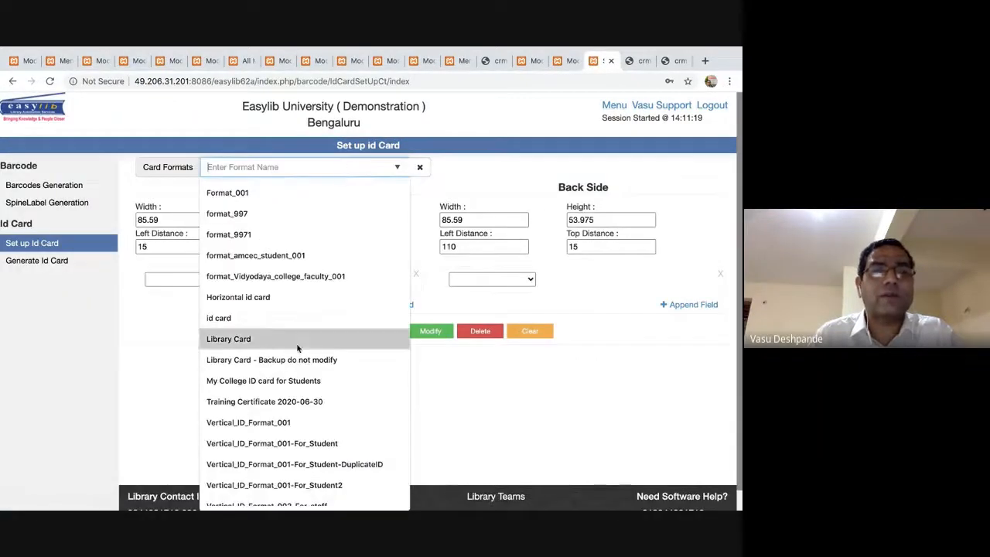
{"action": "type", "text": "s"}
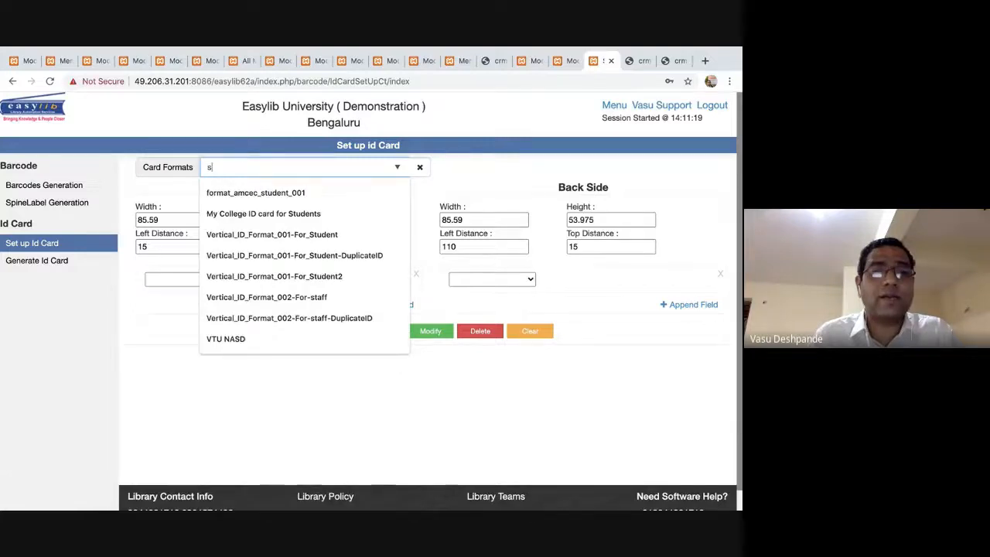
{"action": "type", "text": "tu"}
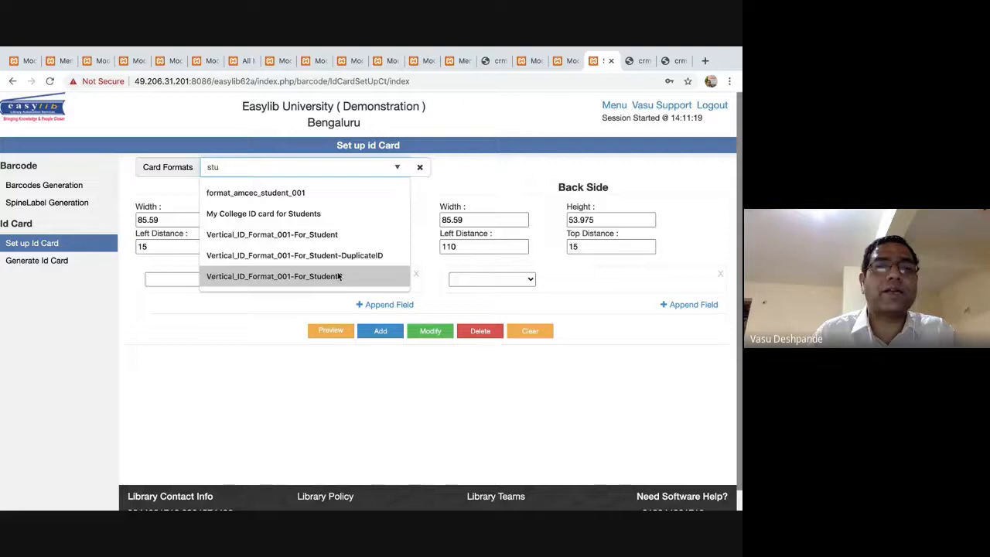
{"action": "left_click", "coordinate": [338, 276]}
{"action": "left_click", "coordinate": [304, 168]}
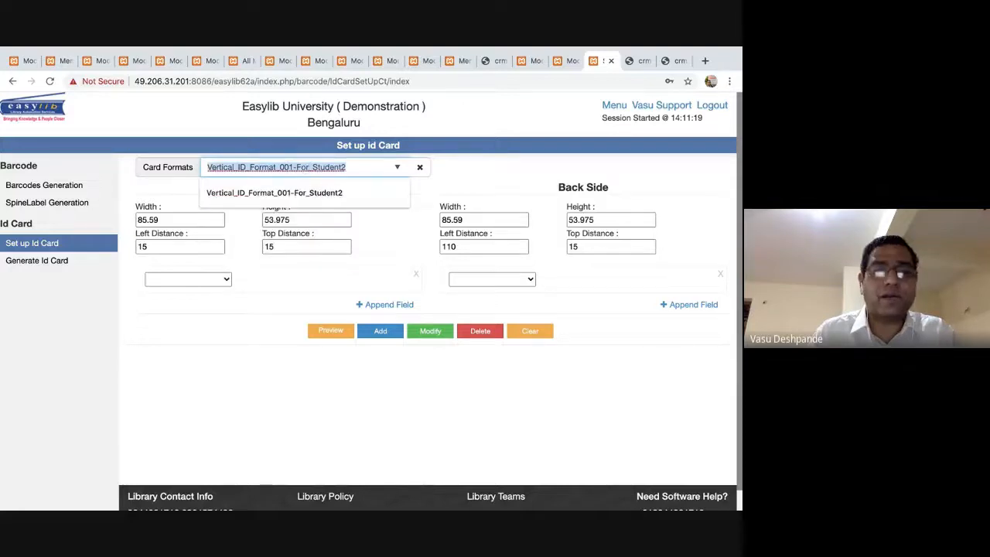
{"action": "type", "text": "M"}
{"action": "key", "text": "BackSpace"}
{"action": "type", "text": "stu"}
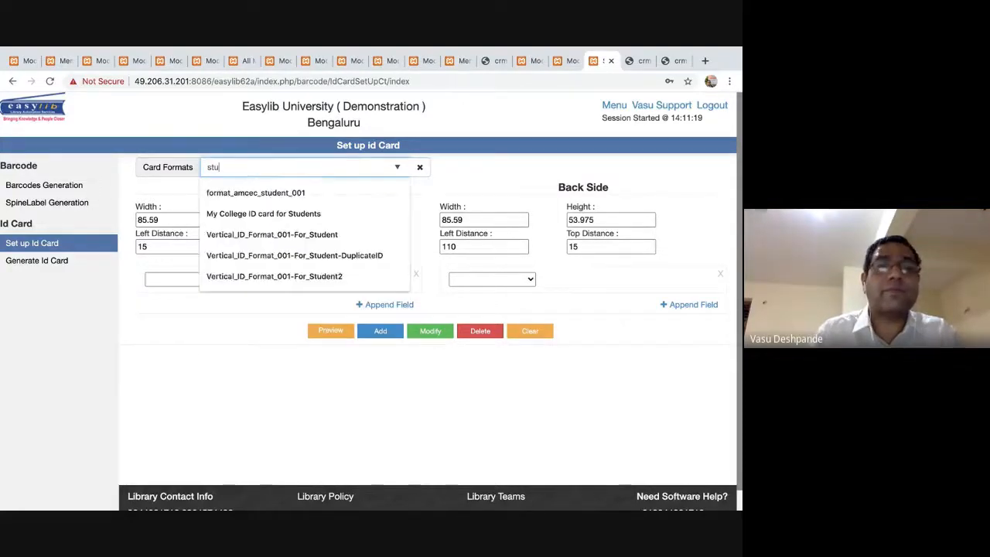
{"action": "left_click", "coordinate": [293, 278]}
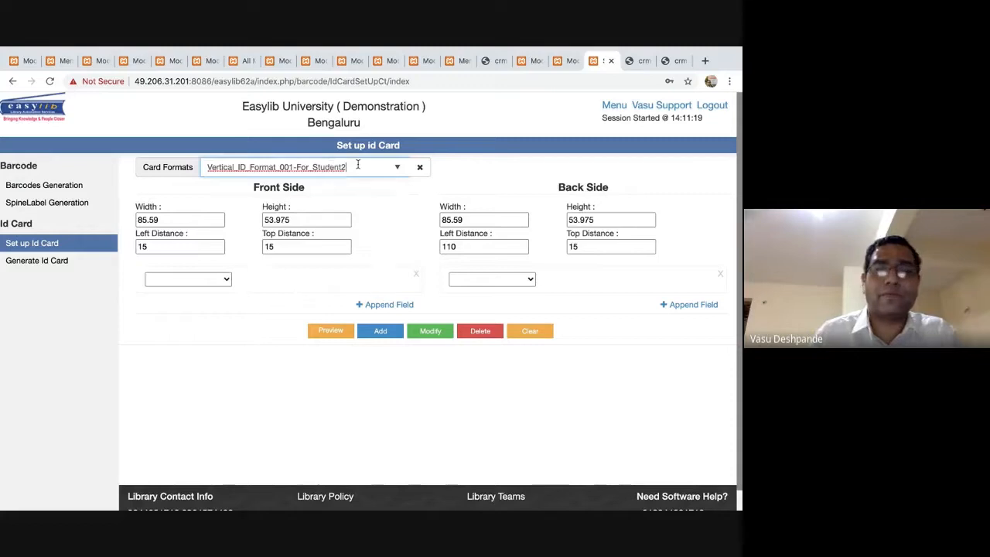
{"action": "left_click", "coordinate": [313, 163]}
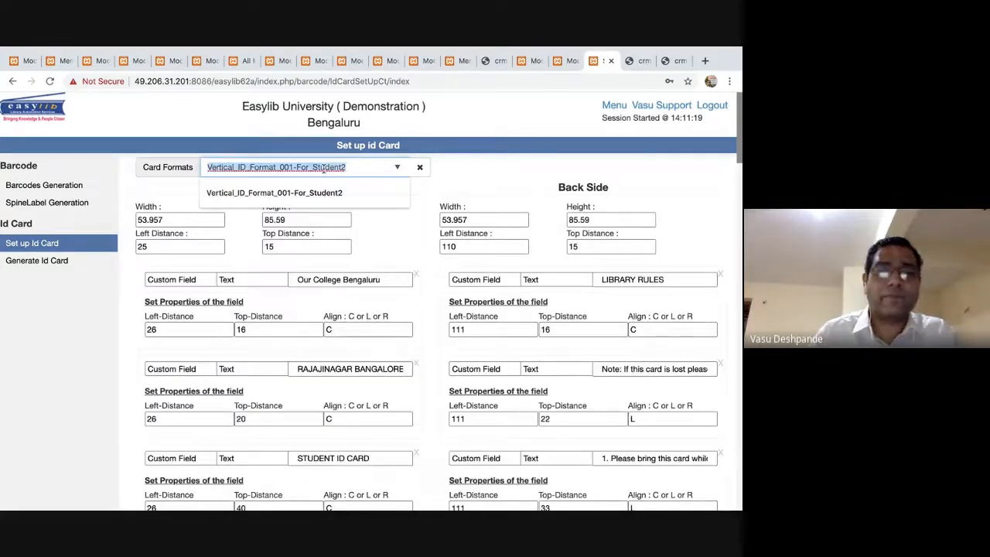
Rename the format to 'Meritorious Card' and add it as a new card format.
{"action": "type", "text": "Merit"}
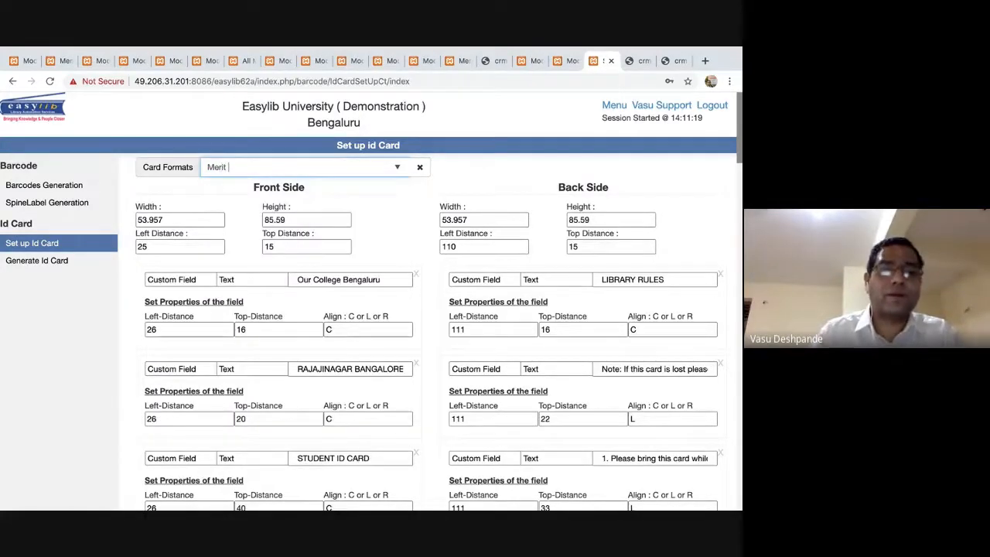
{"action": "key", "text": "BackSpace"}
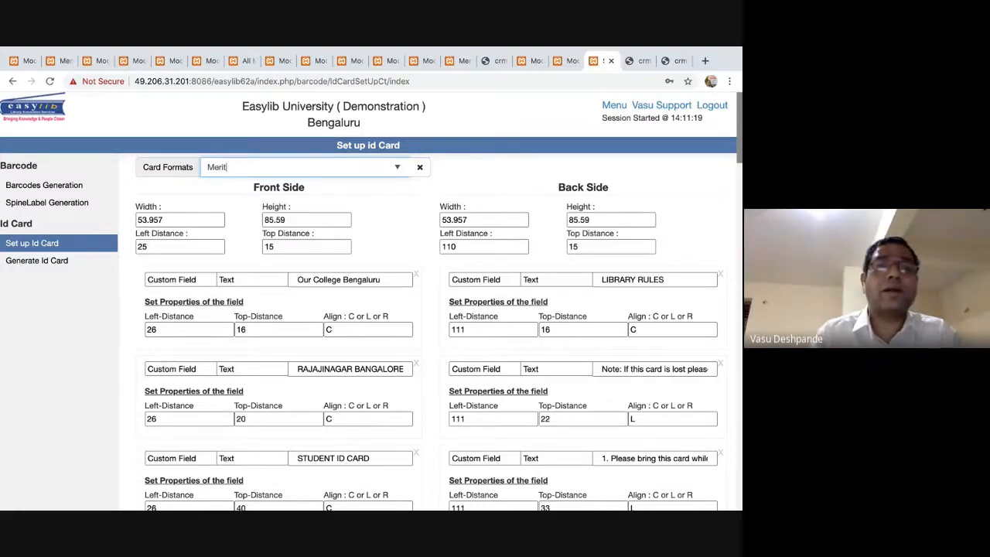
{"action": "type", "text": "orious Car"}
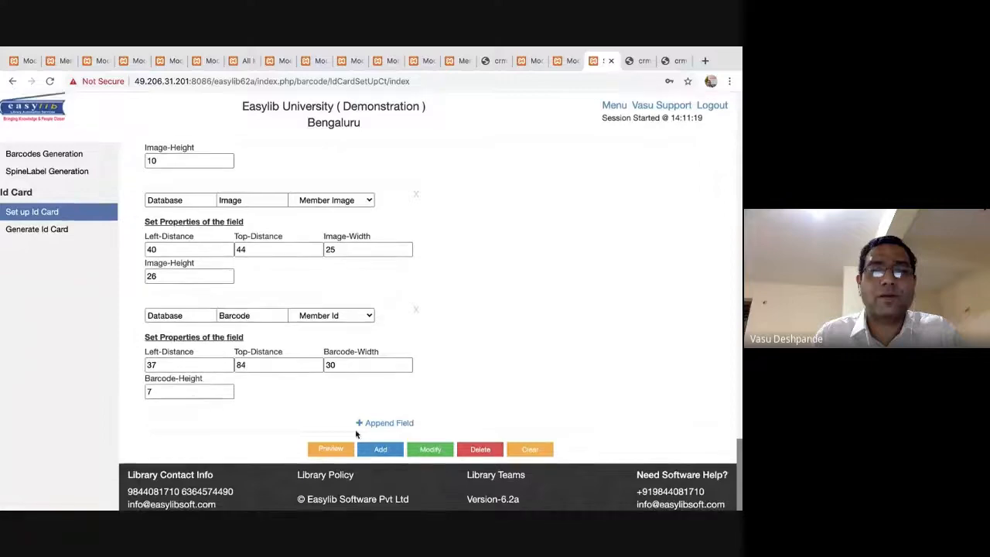
{"action": "left_click", "coordinate": [382, 451]}
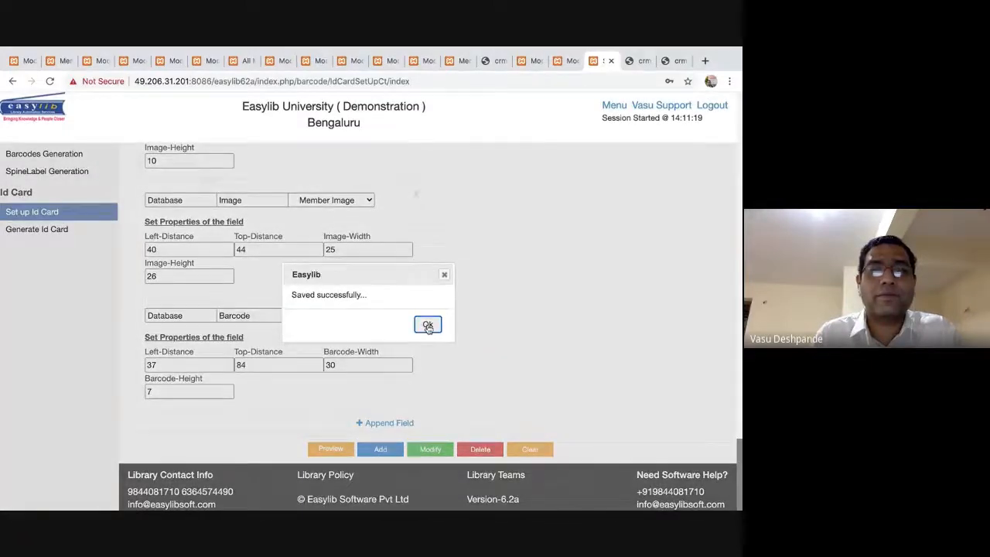
{"action": "left_click", "coordinate": [427, 326]}
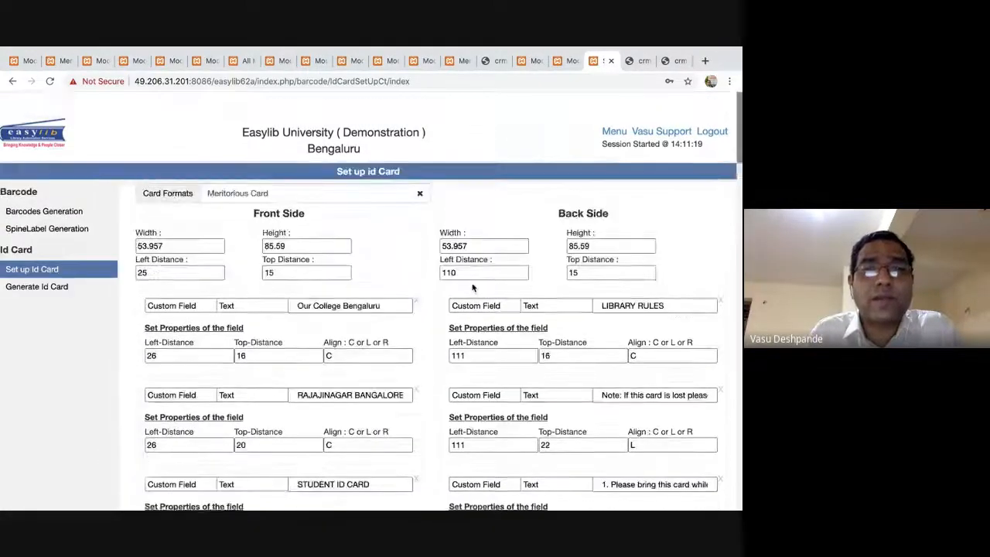
Search the page for 'library' and step through the matches.
{"action": "key", "text": "super+f"}
{"action": "type", "text": "library"}
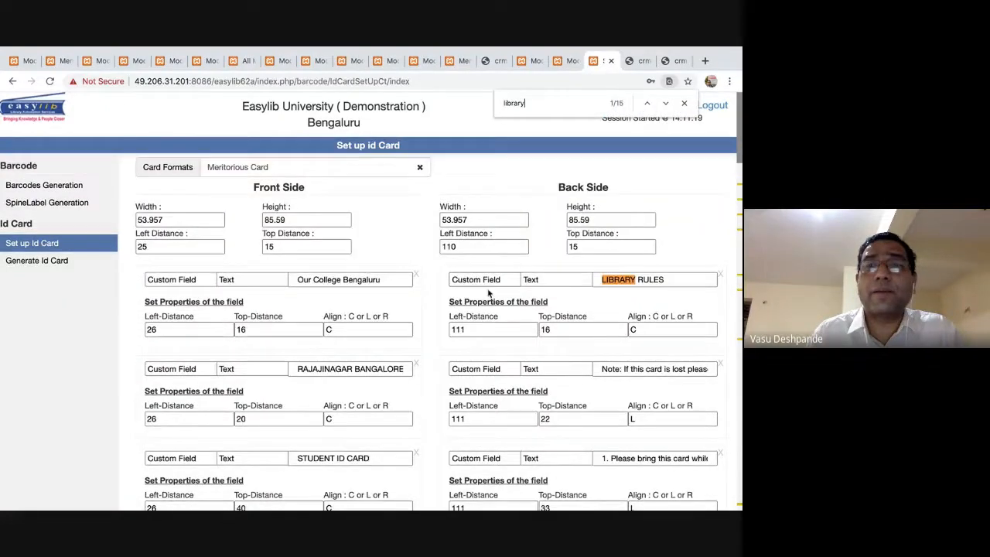
{"action": "key", "text": "Return"}
{"action": "key", "text": "Return"}
{"action": "key", "text": "Return"}
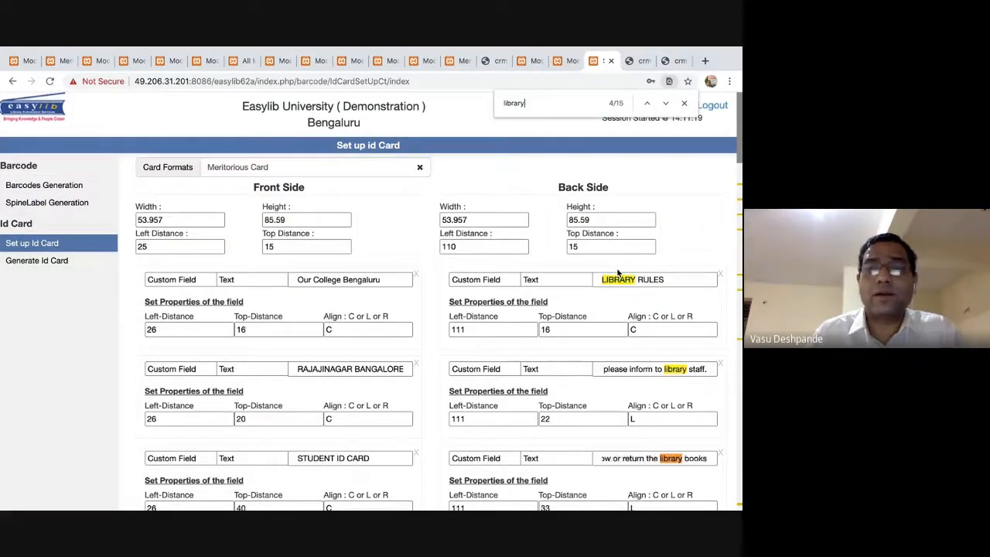
{"action": "key", "text": "Return"}
{"action": "key", "text": "Return"}
{"action": "key", "text": "Return"}
{"action": "key", "text": "Return"}
{"action": "key", "text": "Return"}
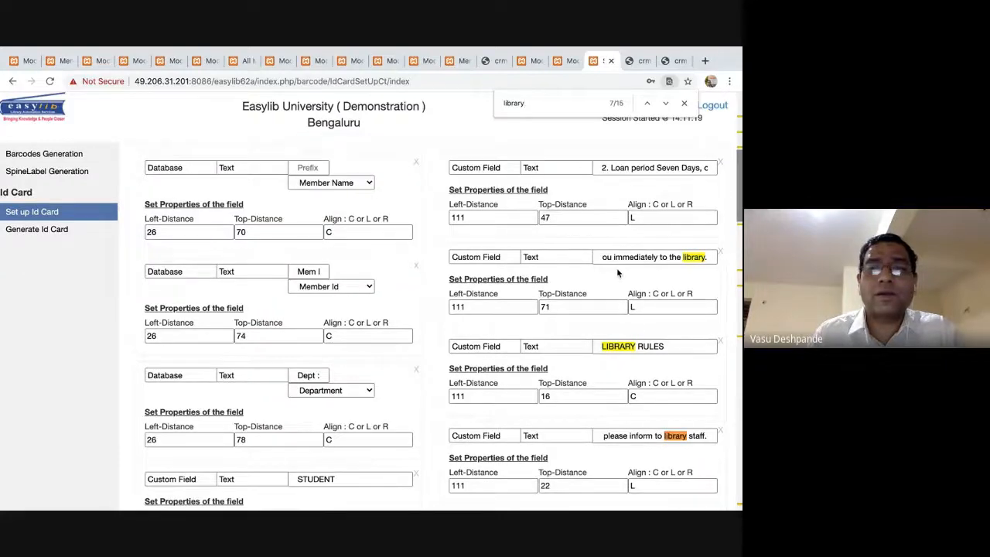
Replace the first Our College Bengaluru card text with MERIT CARD and enter RAJAJI further down.
{"action": "key", "text": "Return"}
{"action": "key", "text": "Return"}
{"action": "key", "text": "Return"}
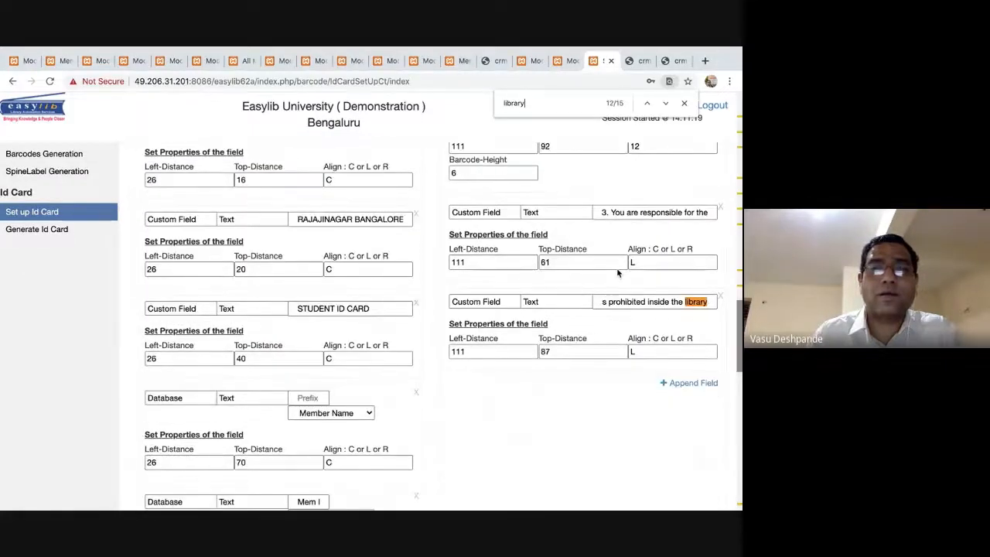
{"action": "scroll", "coordinate": [471, 357], "scroll_direction": "up", "scroll_amount": 10}
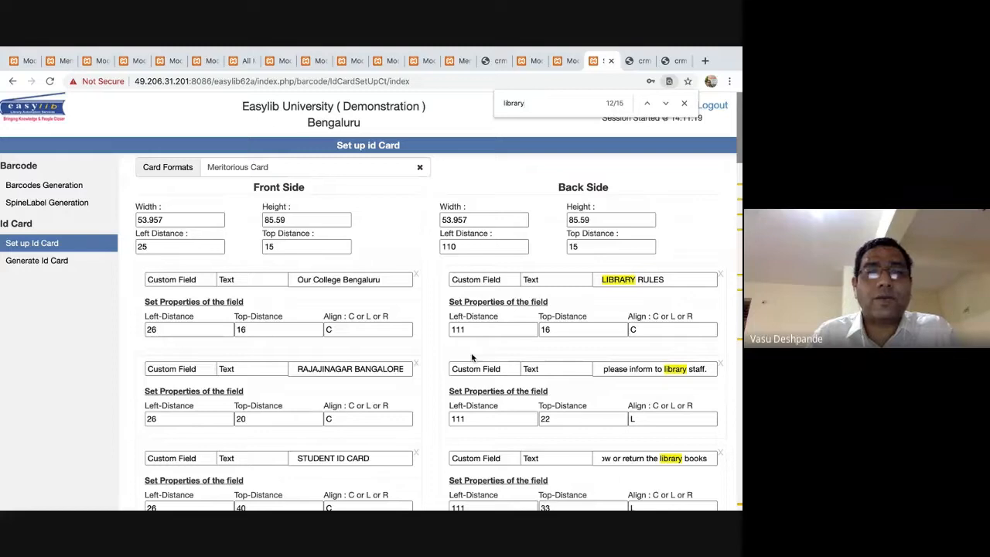
{"action": "triple_click", "coordinate": [339, 280]}
{"action": "type", "text": "MERIT CARD"}
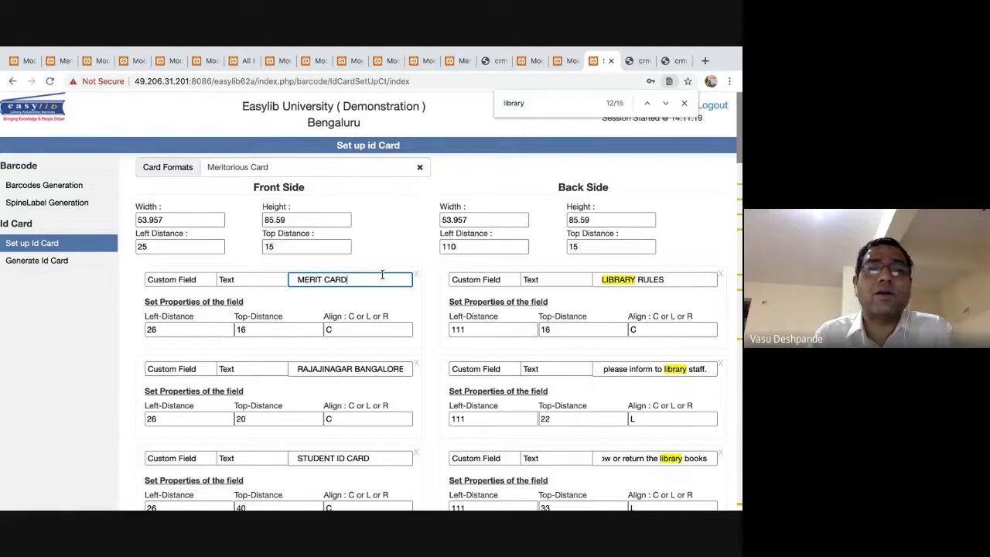
{"action": "scroll", "coordinate": [382, 275], "scroll_direction": "down", "scroll_amount": 3}
{"action": "type", "text": "RAJAJI"}
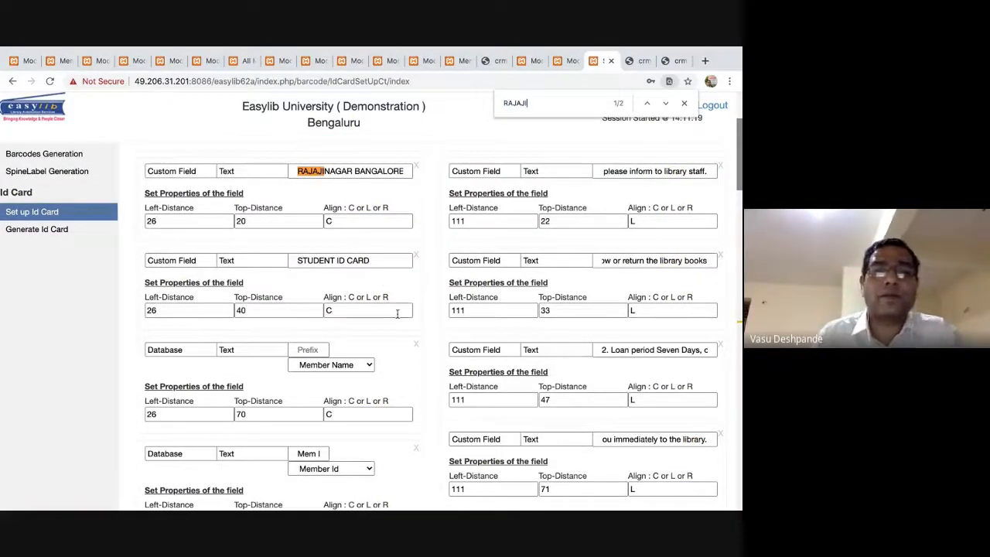
{"action": "scroll", "coordinate": [430, 376], "scroll_direction": "down", "scroll_amount": 2}
{"action": "scroll", "coordinate": [430, 376], "scroll_direction": "up", "scroll_amount": 7}
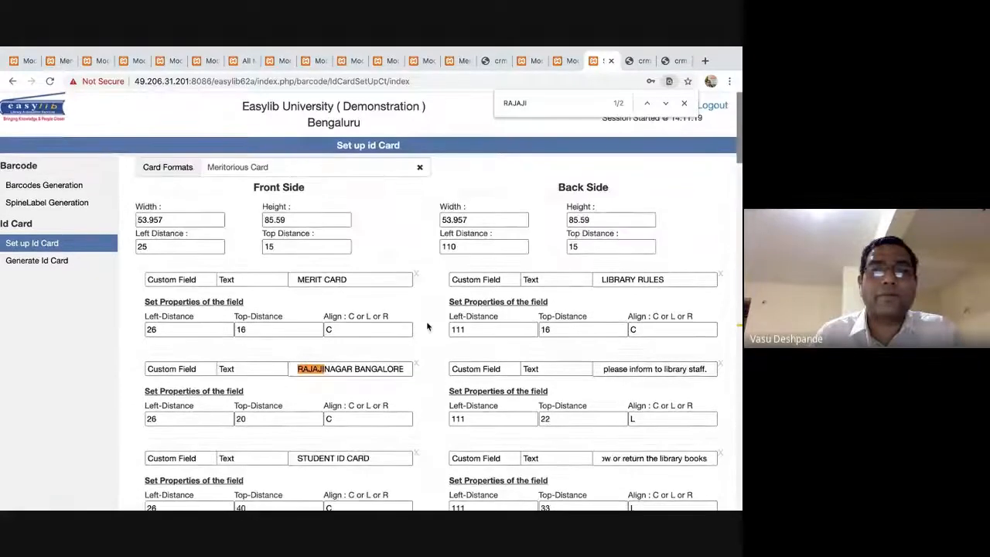
{"action": "scroll", "coordinate": [428, 348], "scroll_direction": "down", "scroll_amount": 10}
{"action": "scroll", "coordinate": [427, 325], "scroll_direction": "down", "scroll_amount": 5}
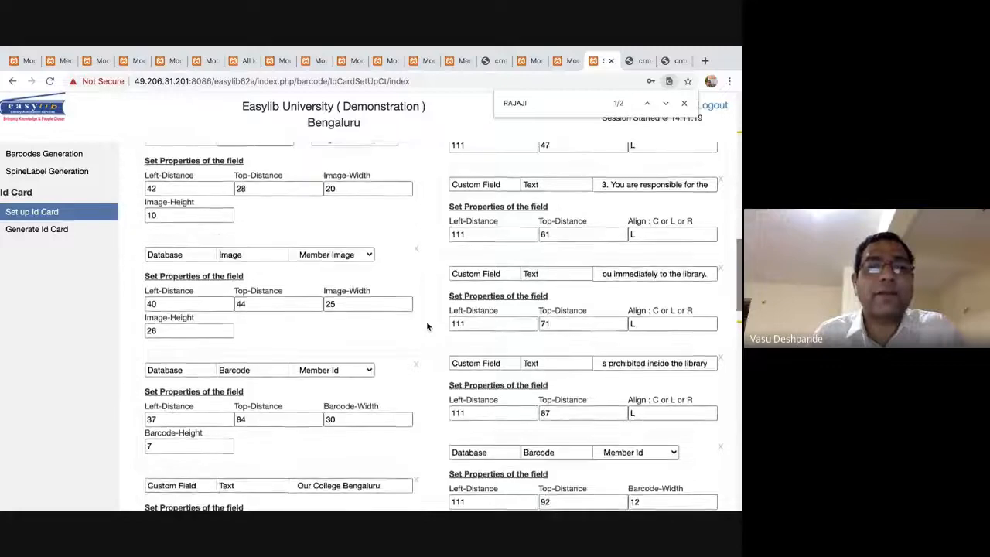
{"action": "scroll", "coordinate": [426, 321], "scroll_direction": "down", "scroll_amount": 5}
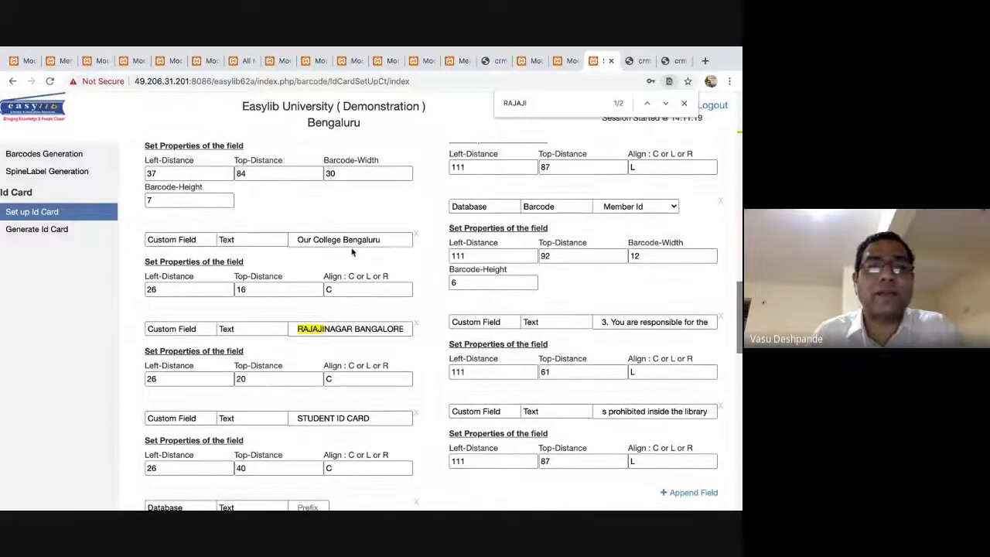
Change the second Our College Bengaluru text to MERIT CARD and save the Meritorious Card format.
{"action": "triple_click", "coordinate": [359, 240]}
{"action": "type", "text": "MERIT CARD"}
{"action": "scroll", "coordinate": [396, 279], "scroll_direction": "down", "scroll_amount": 20}
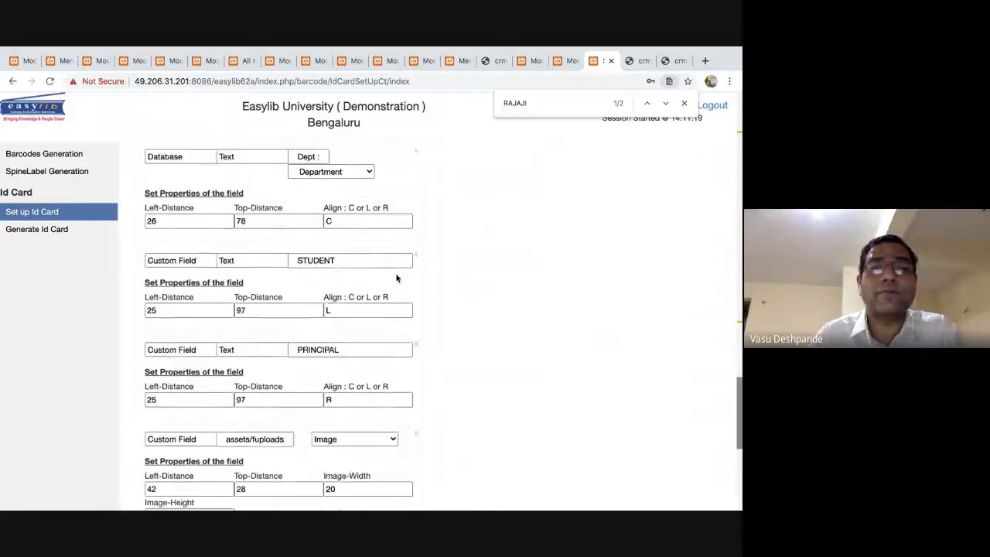
{"action": "left_click", "coordinate": [431, 446]}
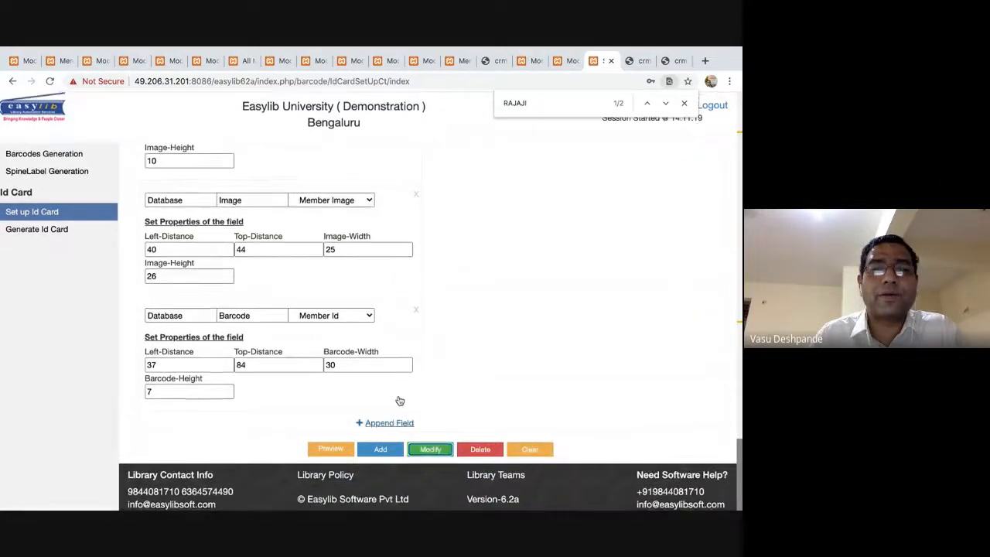
{"action": "left_click", "coordinate": [428, 324]}
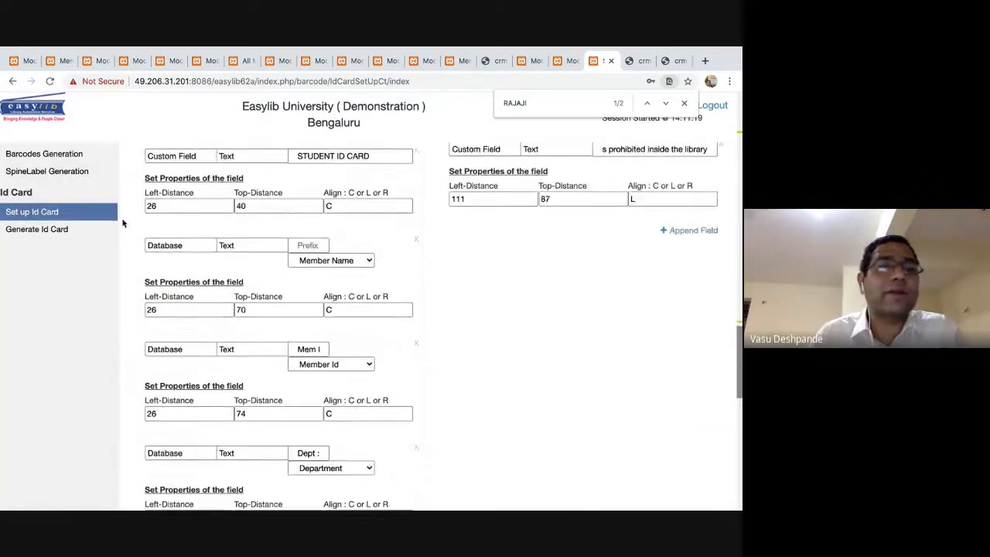
Go to the Generate Id Card page and highlight Meritorious Card in the format list.
{"action": "left_click", "coordinate": [63, 232]}
{"action": "left_click", "coordinate": [245, 164]}
{"action": "key", "text": "m"}
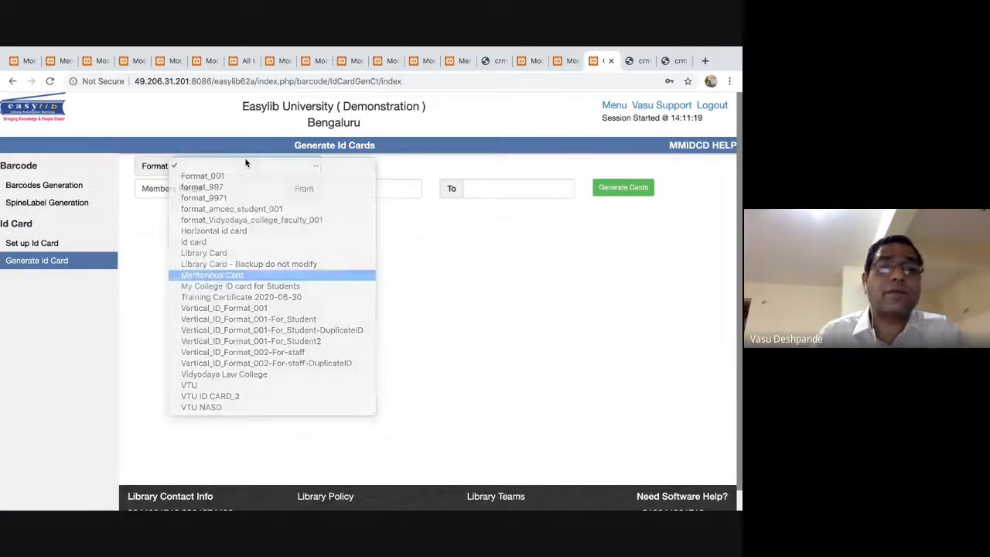
Generate Meritorious Card ID cards for the member range 000001 to 000006.
{"action": "key", "text": "Return"}
{"action": "left_click", "coordinate": [336, 188]}
{"action": "type", "text": "00"}
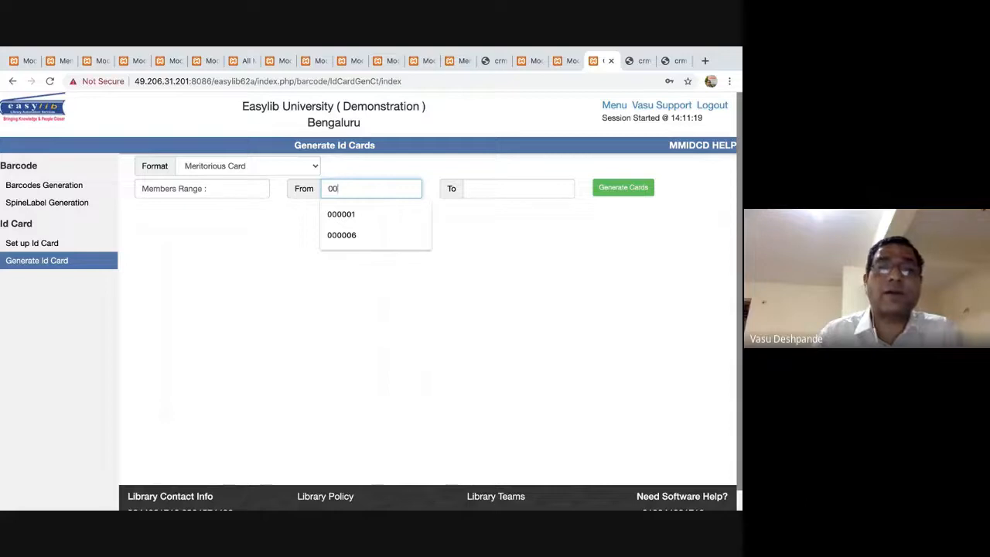
{"action": "key", "text": "Down"}
{"action": "key", "text": "Return"}
{"action": "key", "text": "Tab"}
{"action": "type", "text": "00"}
{"action": "key", "text": "Down"}
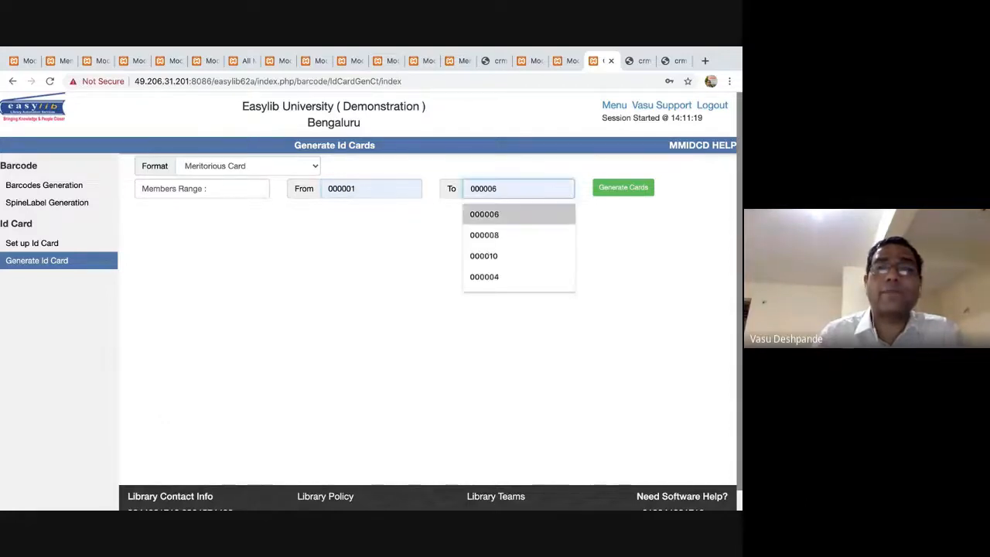
{"action": "key", "text": "Return"}
{"action": "key", "text": "Tab"}
{"action": "key", "text": "Return"}
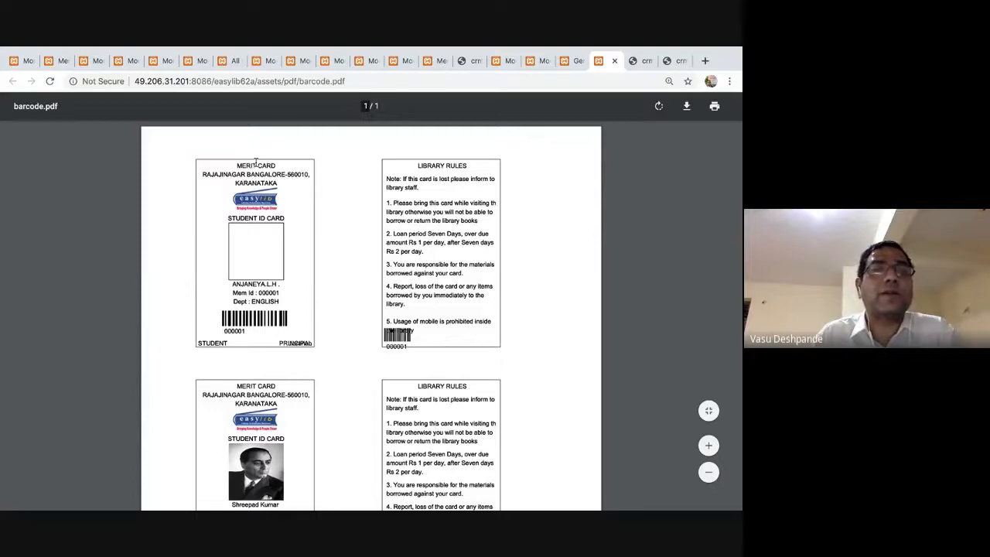
Review the MERIT CARD ID cards in barcode.pdf, close it, and return to Google Meet.
{"action": "scroll", "coordinate": [256, 162], "scroll_direction": "up", "scroll_amount": 5}
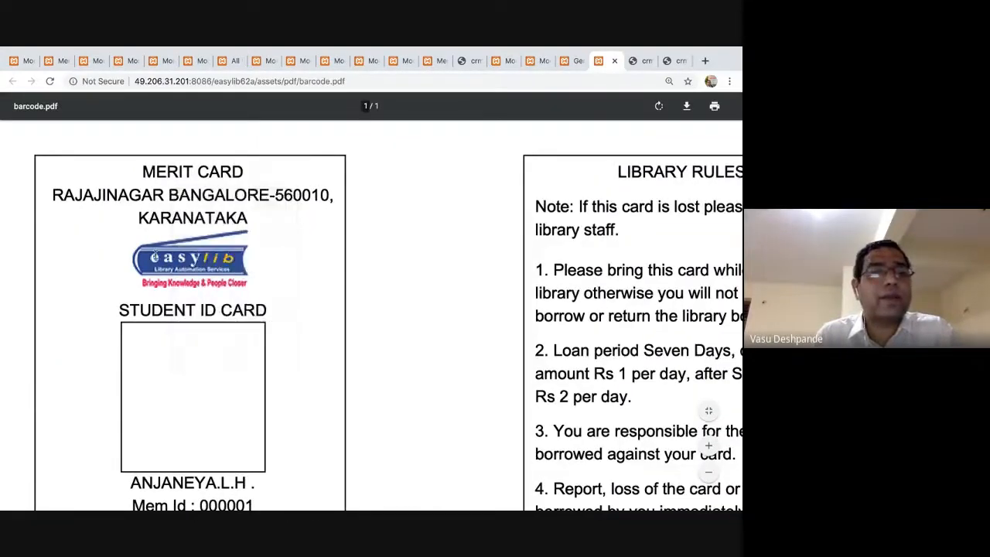
{"action": "scroll", "coordinate": [181, 244], "scroll_direction": "down", "scroll_amount": 1}
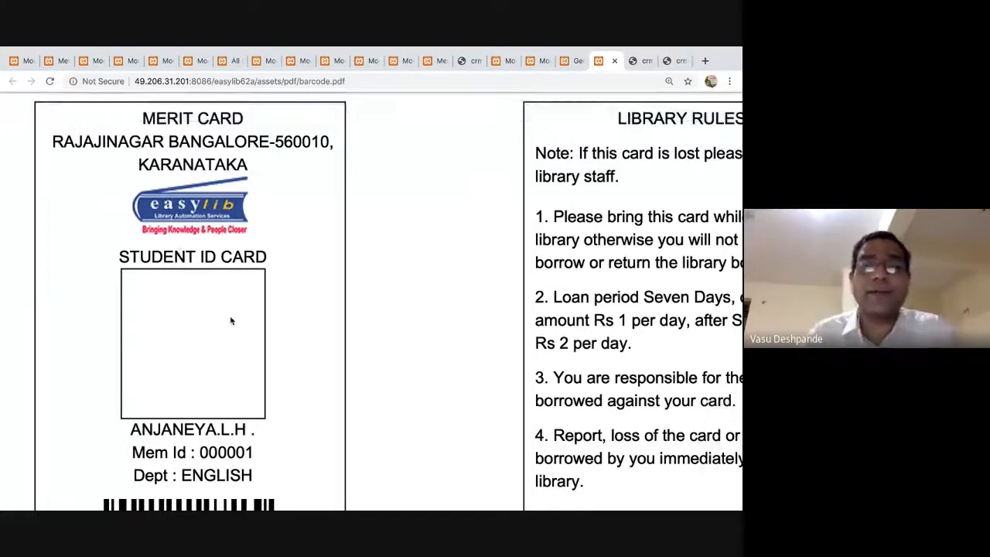
{"action": "scroll", "coordinate": [231, 321], "scroll_direction": "down", "scroll_amount": 3}
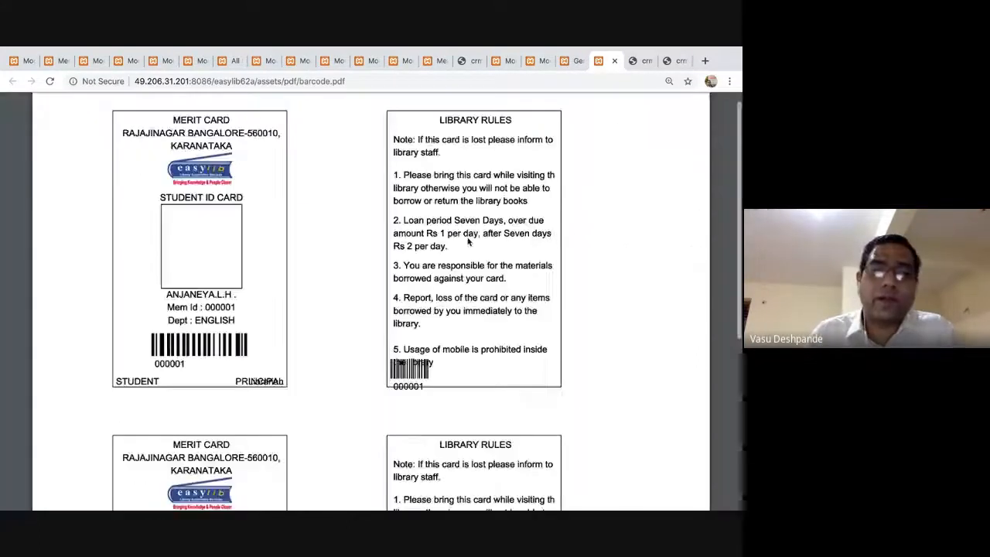
{"action": "left_click", "coordinate": [615, 61]}
{"action": "key", "text": "ctrl+Right"}
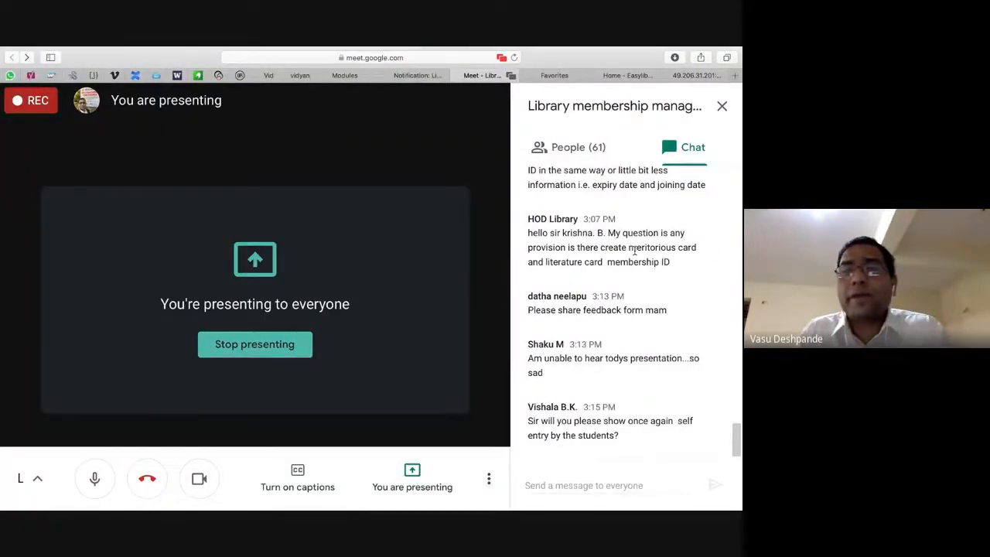
Read through the participants' chat questions in Meet, then go back to the Easylib window.
{"action": "double_click", "coordinate": [564, 262]}
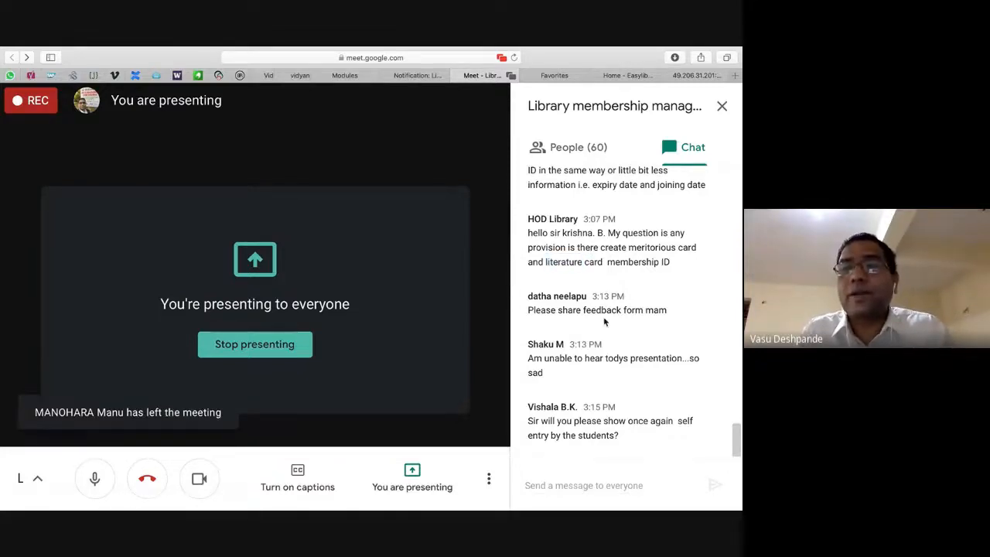
{"action": "scroll", "coordinate": [642, 233], "scroll_direction": "up", "scroll_amount": 4}
{"action": "scroll", "coordinate": [646, 231], "scroll_direction": "down", "scroll_amount": 1}
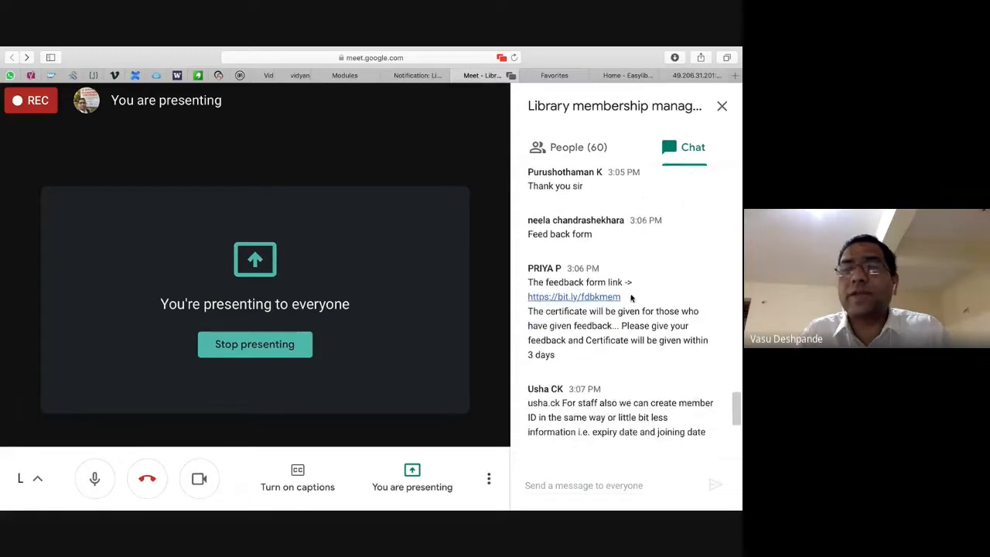
{"action": "scroll", "coordinate": [628, 301], "scroll_direction": "down", "scroll_amount": 3}
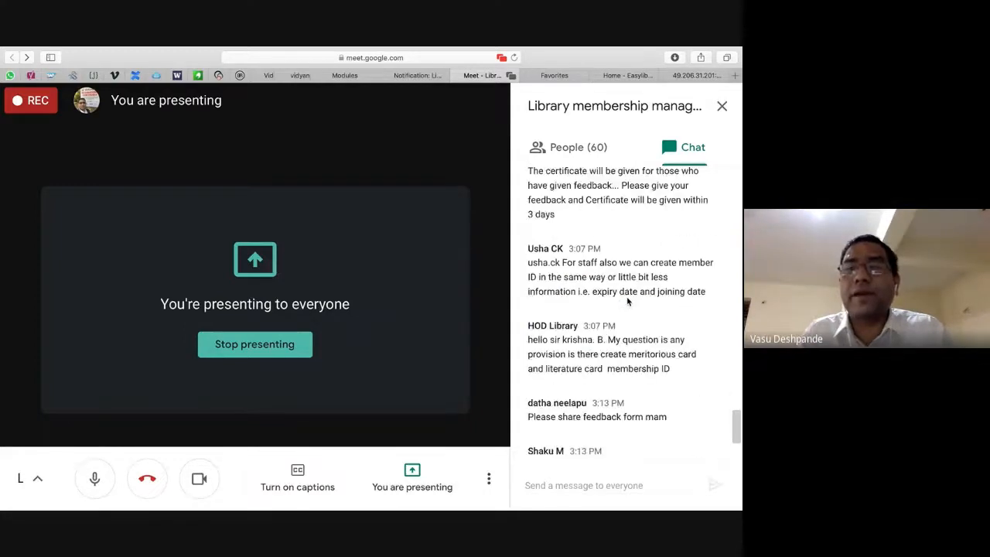
{"action": "double_click", "coordinate": [615, 358]}
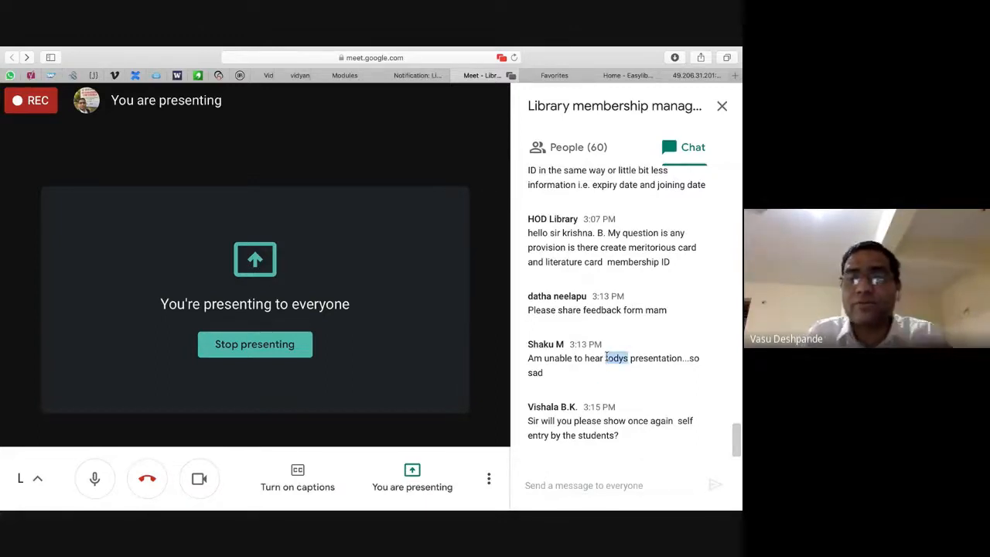
{"action": "left_click", "coordinate": [594, 432]}
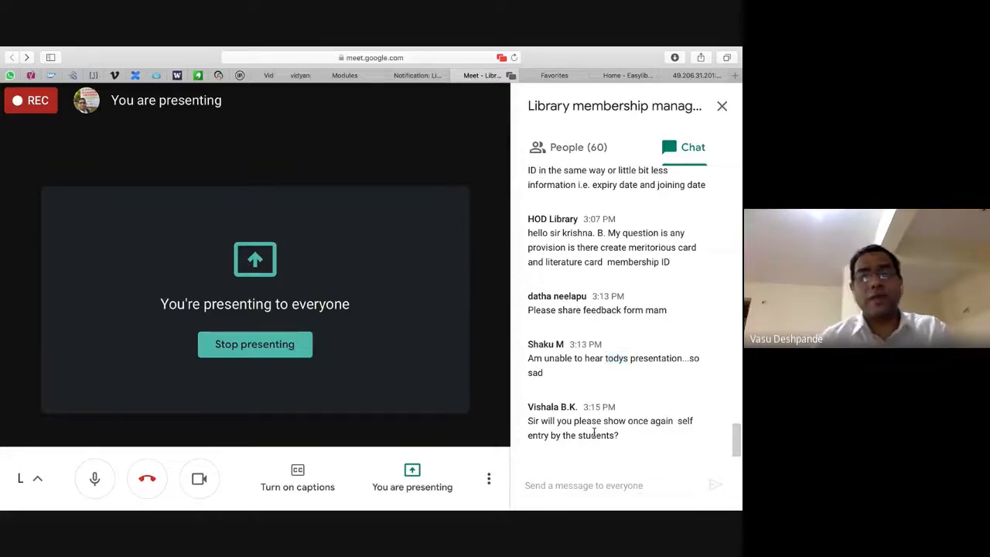
{"action": "key", "text": "super+Tab"}
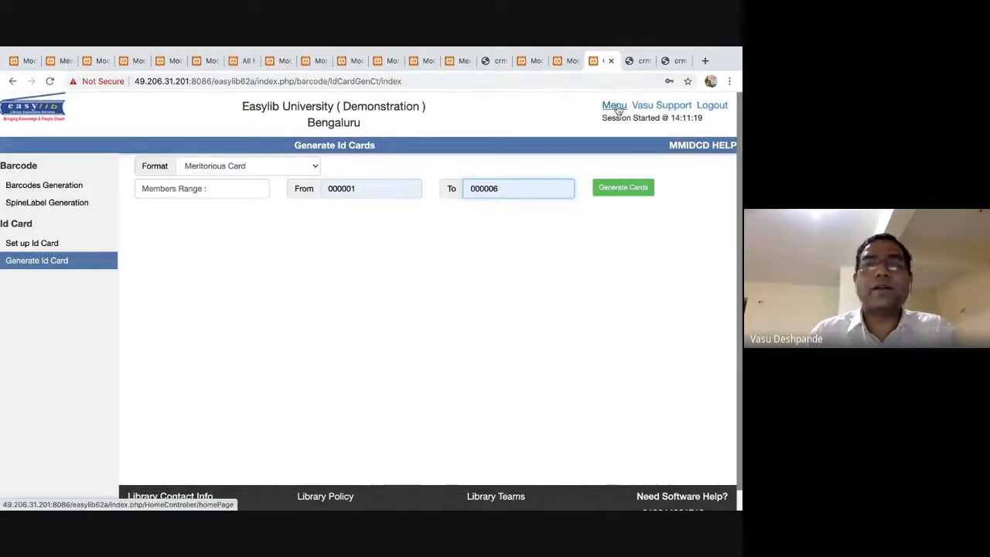
From the Modules home, open Members > Member Self Entry Screen to get the blank registration form.
{"action": "left_click", "coordinate": [613, 103]}
{"action": "scroll", "coordinate": [6, 349], "scroll_direction": "down", "scroll_amount": 5}
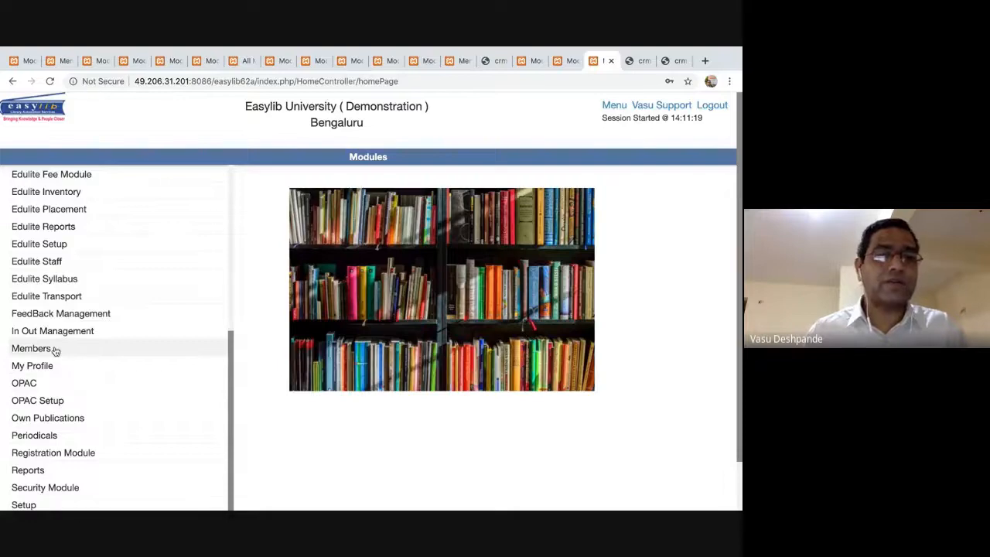
{"action": "scroll", "coordinate": [115, 282], "scroll_direction": "down", "scroll_amount": 3}
{"action": "scroll", "coordinate": [115, 282], "scroll_direction": "down", "scroll_amount": 3}
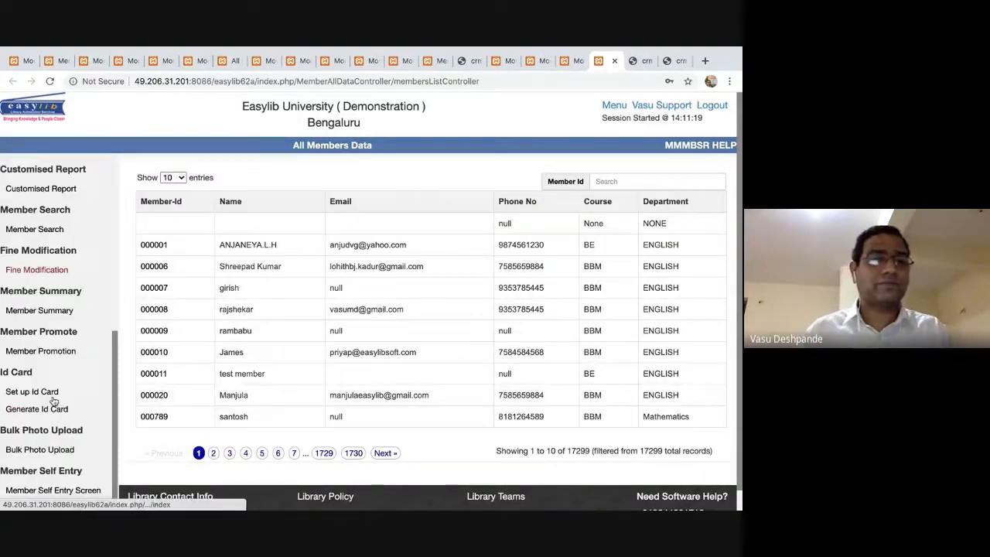
{"action": "left_click", "coordinate": [58, 492]}
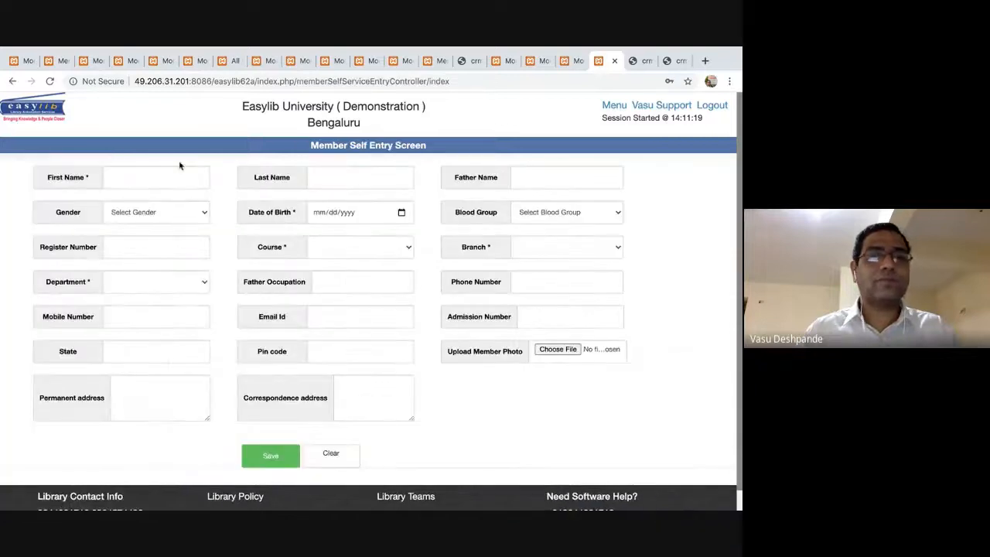
Autofill the form, set first and last name to TESTING, and choose gender Male.
{"action": "left_click", "coordinate": [177, 168]}
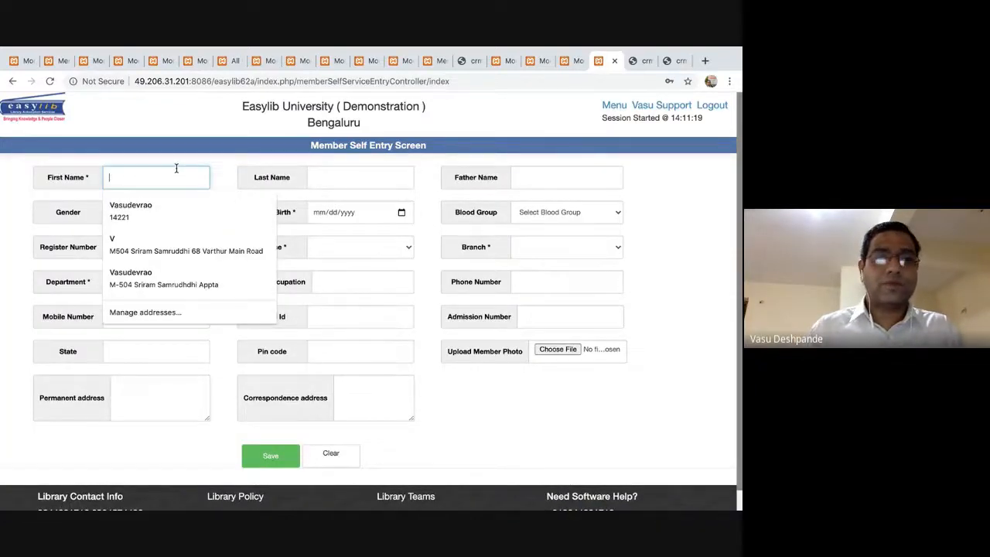
{"action": "left_click", "coordinate": [130, 211]}
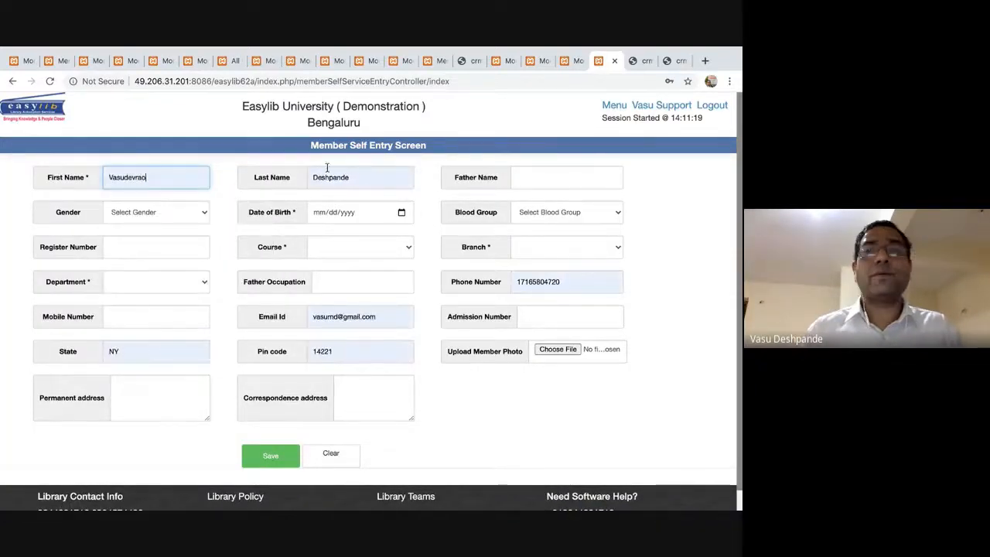
{"action": "left_click", "coordinate": [539, 185]}
{"action": "type", "text": "TESTING"}
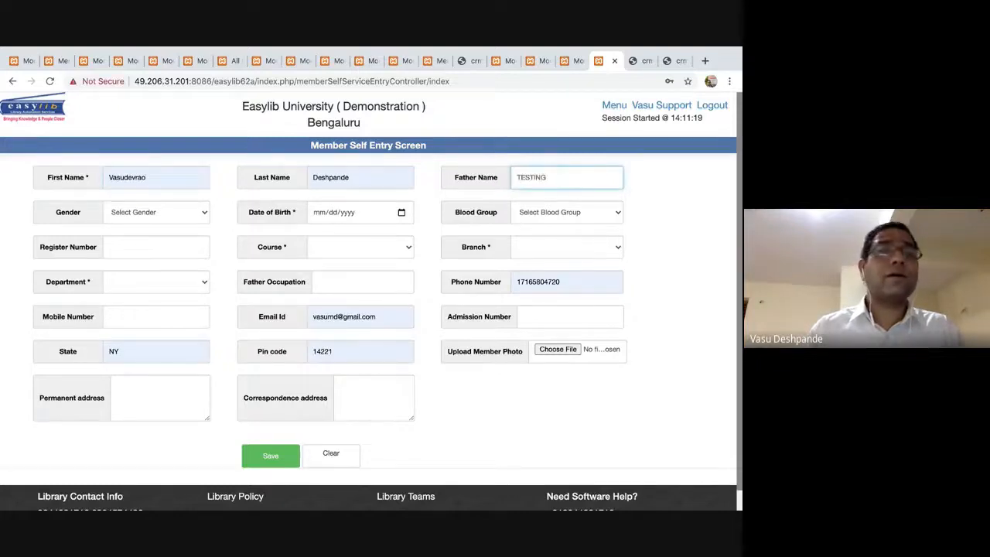
{"action": "key", "text": "shift+Tab"}
{"action": "key", "text": "shift+Tab"}
{"action": "type", "text": "t"}
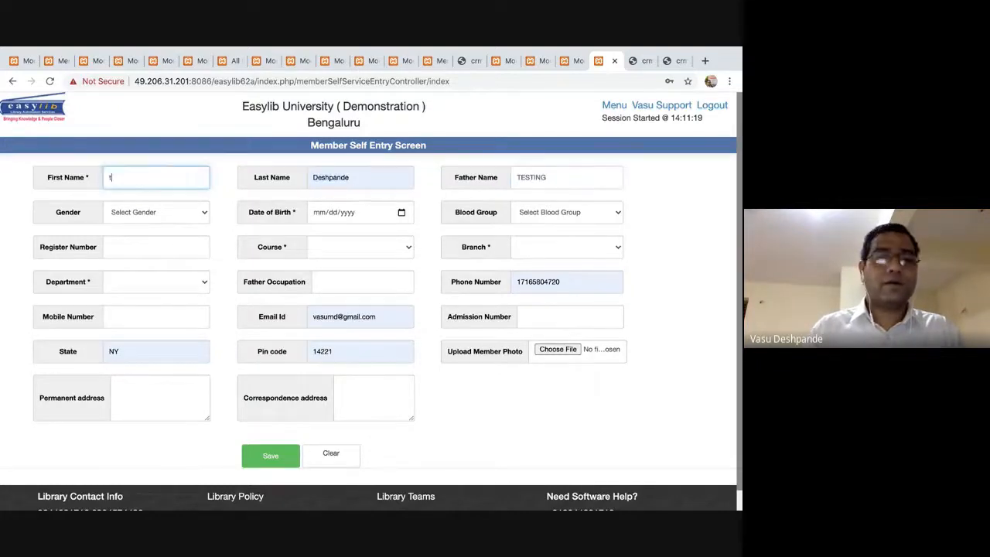
{"action": "type", "text": "ESTING"}
{"action": "key", "text": "Tab"}
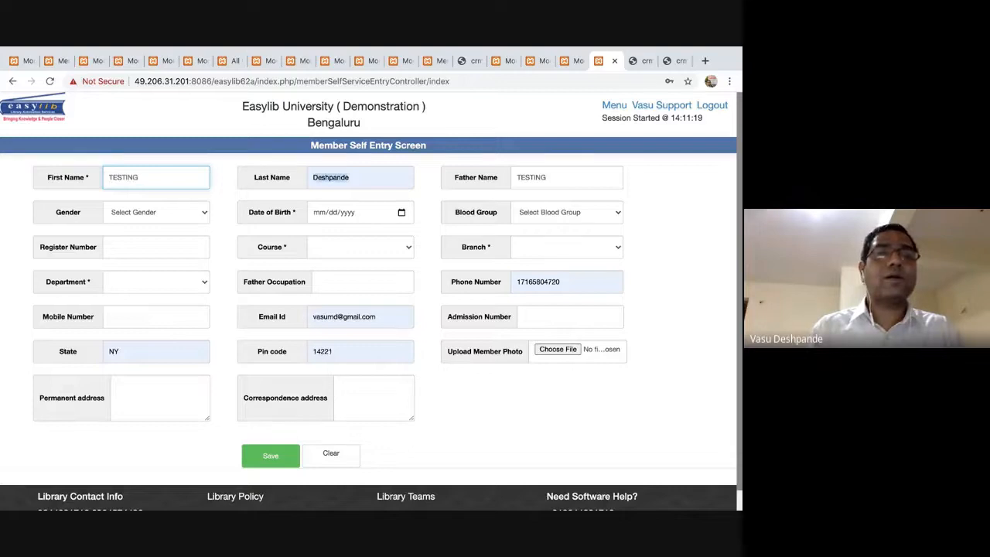
{"action": "type", "text": "TESTING"}
{"action": "key", "text": "Tab"}
{"action": "key", "text": "Tab"}
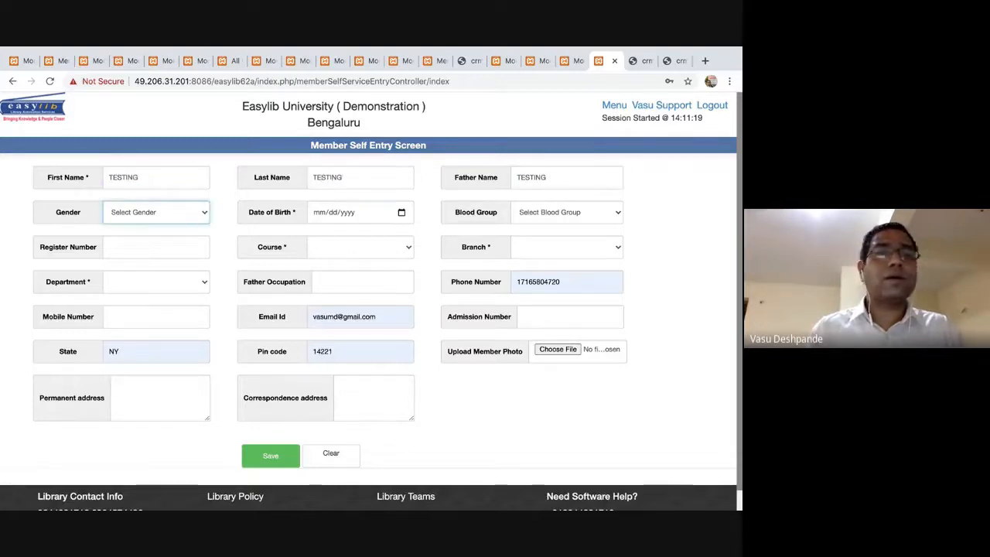
{"action": "key", "text": "m"}
{"action": "key", "text": "Tab"}
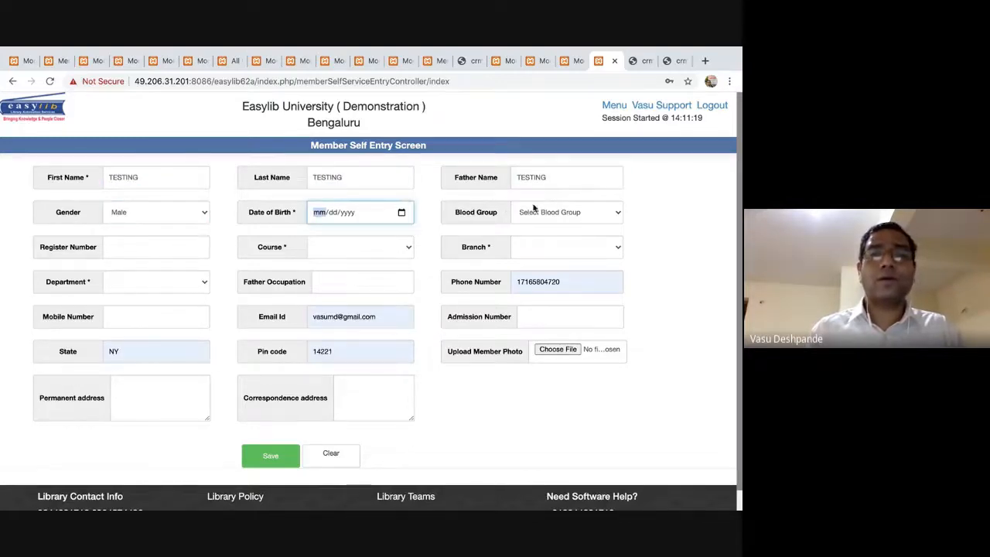
{"action": "left_click", "coordinate": [402, 215]}
{"action": "left_click", "coordinate": [360, 273]}
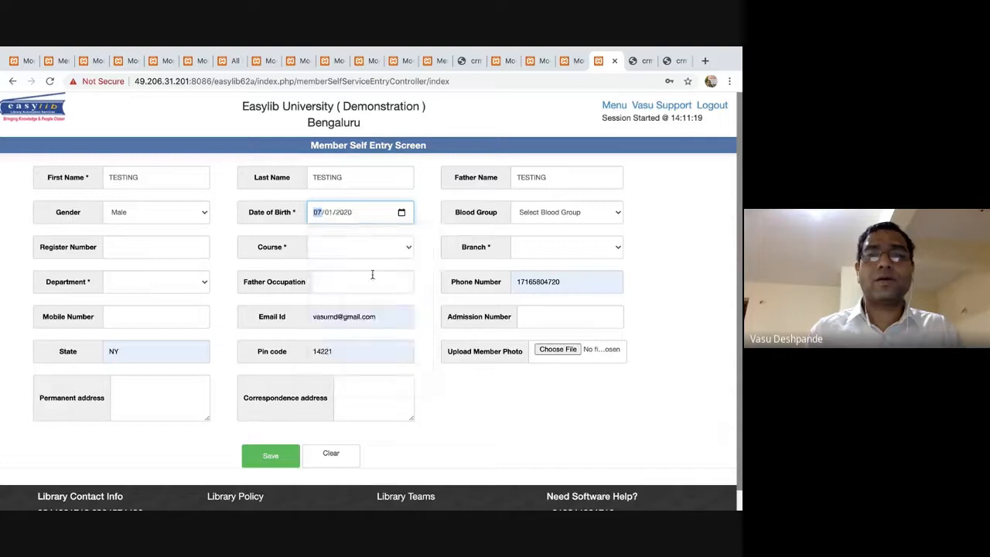
{"action": "left_click", "coordinate": [584, 223]}
{"action": "left_click", "coordinate": [574, 242]}
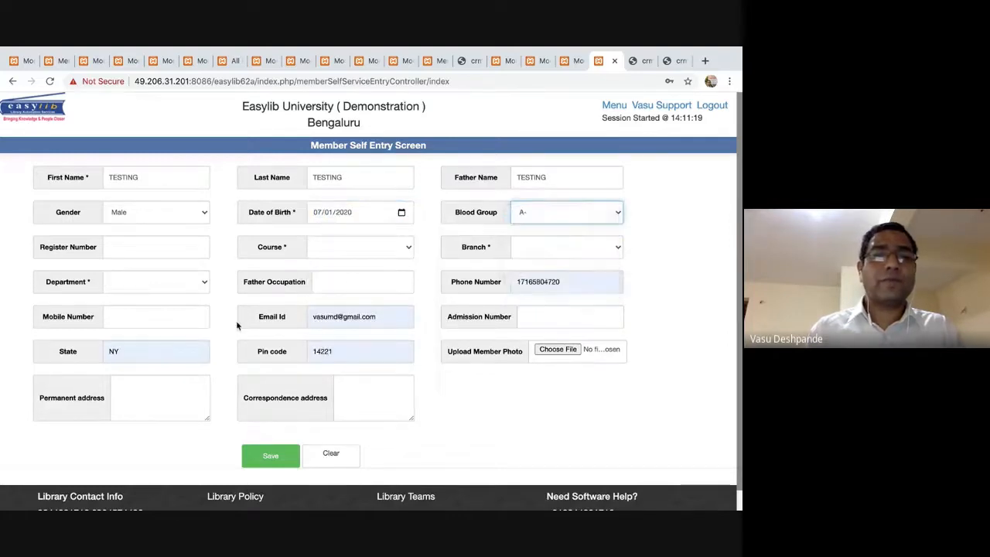
{"action": "left_click", "coordinate": [280, 463]}
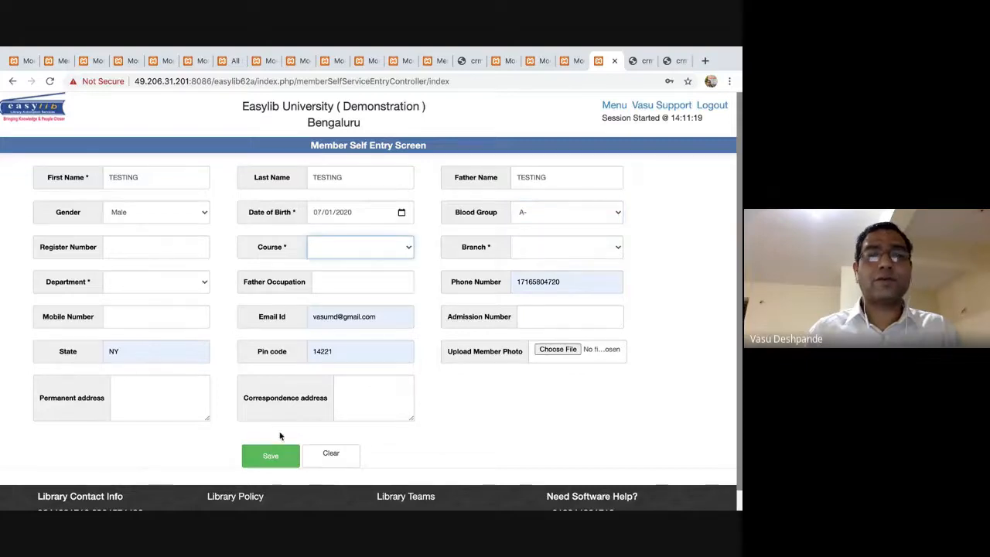
Choose course B.Sc. Microbiology and branch I Year, and fill both addresses from the saved address.
{"action": "left_click", "coordinate": [372, 247]}
{"action": "left_click", "coordinate": [341, 267]}
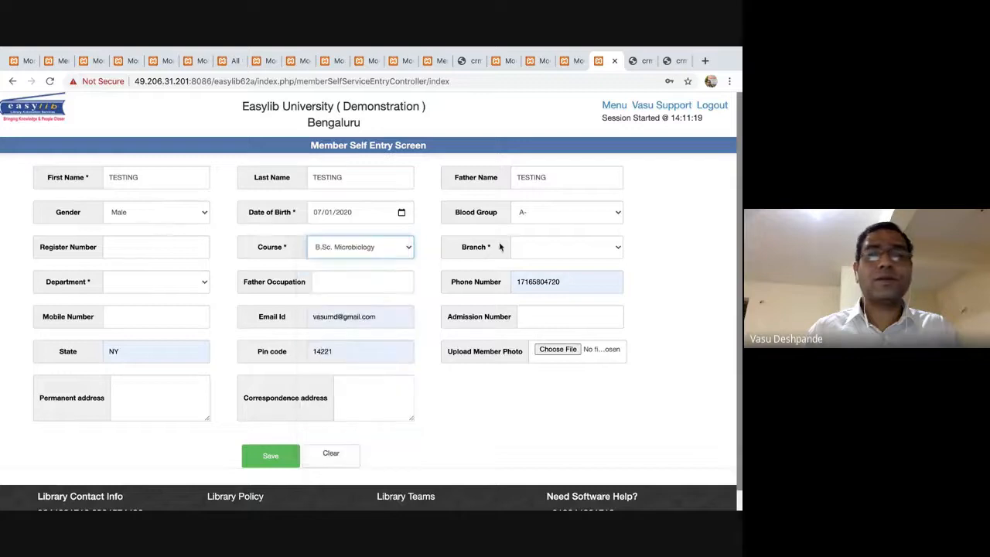
{"action": "left_click", "coordinate": [539, 248]}
{"action": "left_click", "coordinate": [539, 256]}
{"action": "key", "text": "Tab"}
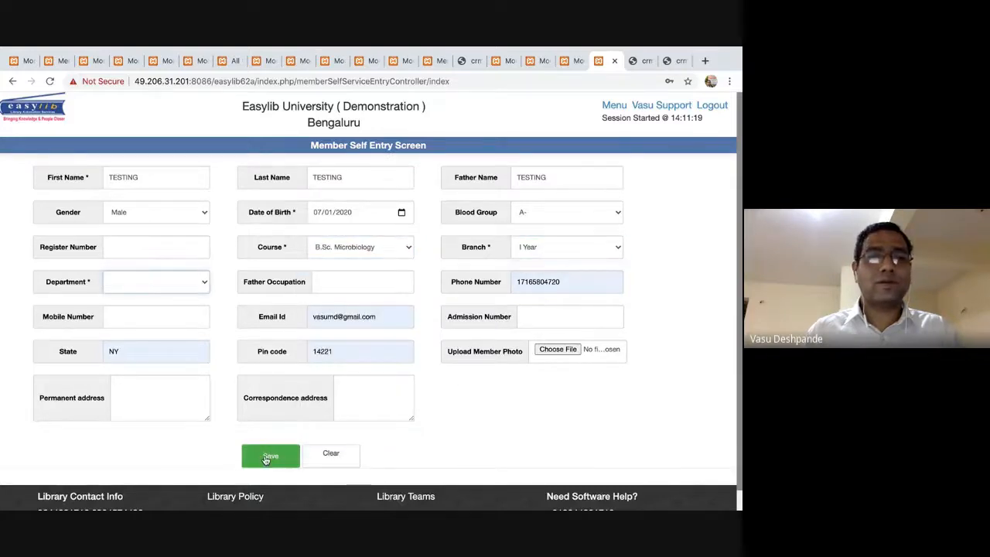
{"action": "left_click", "coordinate": [170, 383]}
{"action": "left_click", "coordinate": [178, 263]}
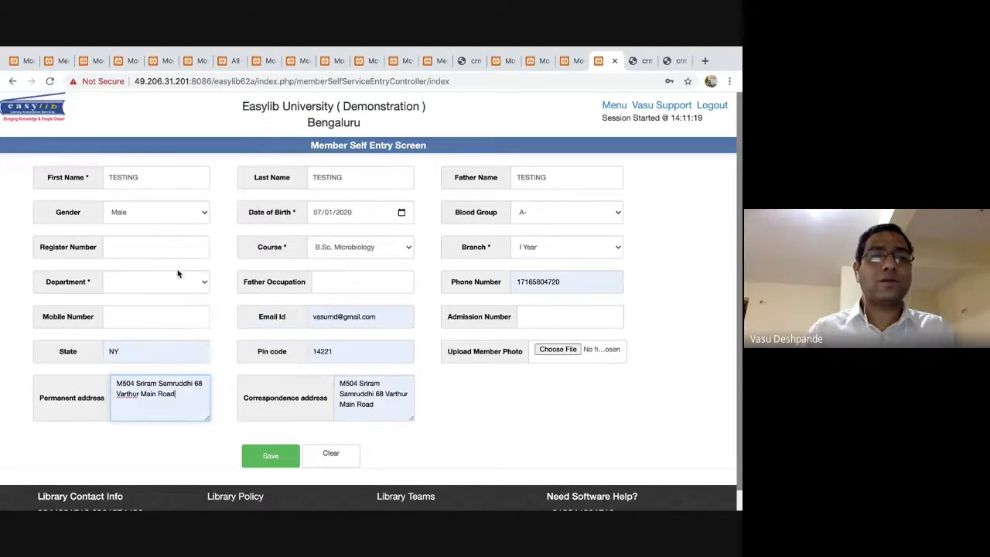
Enter register number 635, department BCOM, and father's occupation FAR.
{"action": "left_click", "coordinate": [140, 242]}
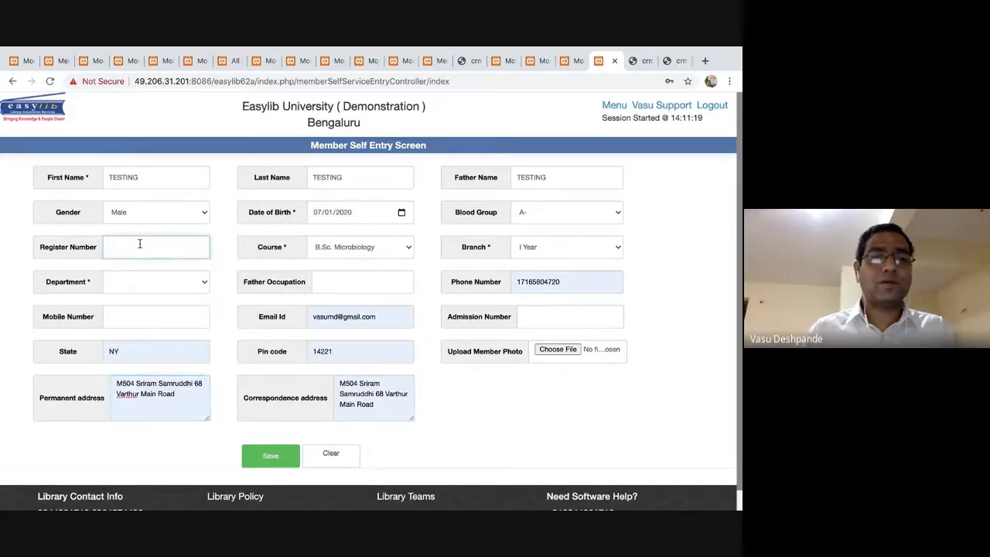
{"action": "type", "text": "635"}
{"action": "key", "text": "Tab"}
{"action": "key", "text": "Tab"}
{"action": "key", "text": "Tab"}
{"action": "key", "text": "space"}
{"action": "key", "text": "Down"}
{"action": "key", "text": "Return"}
{"action": "left_click", "coordinate": [365, 277]}
{"action": "type", "text": "FAR"}
Fill the mobile and phone numbers from saved suggestions and submit the form.
{"action": "key", "text": "Tab"}
{"action": "key", "text": "Tab"}
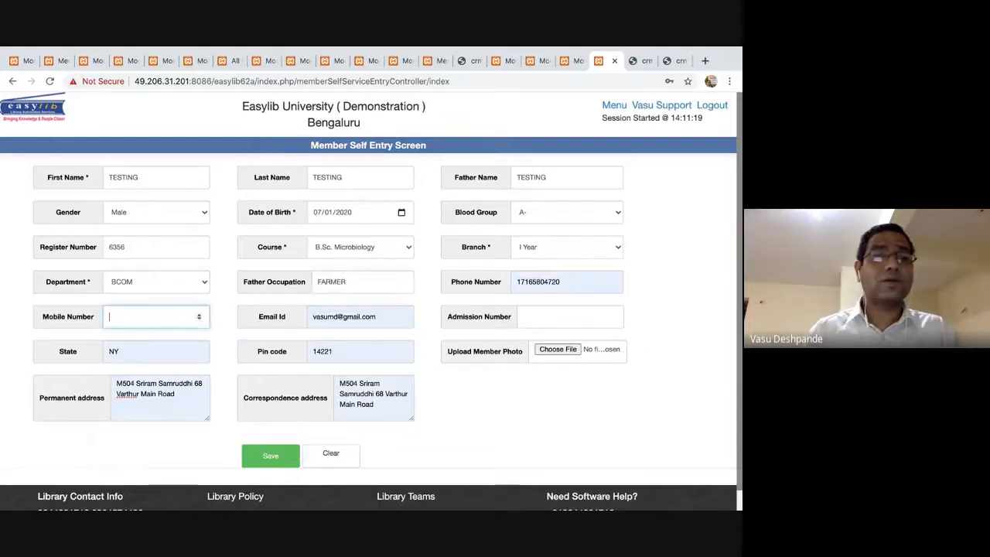
{"action": "type", "text": "97"}
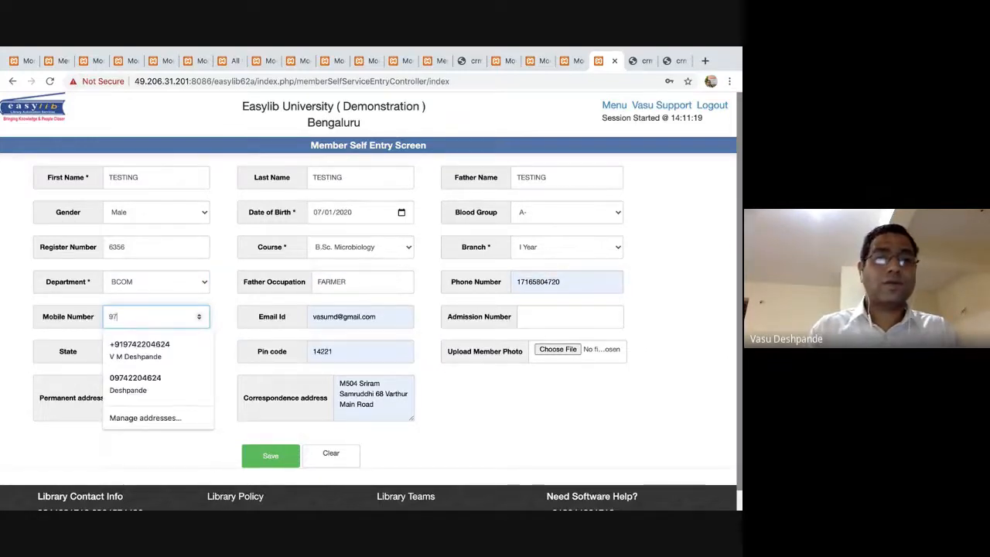
{"action": "key", "text": "Down"}
{"action": "key", "text": "Down"}
{"action": "key", "text": "Return"}
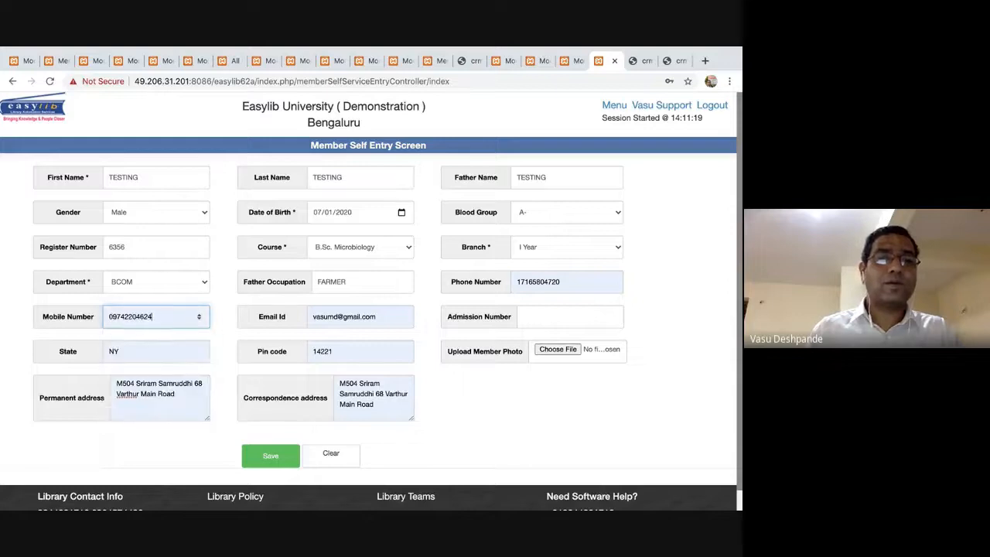
{"action": "key", "text": "Tab"}
{"action": "double_click", "coordinate": [533, 283]}
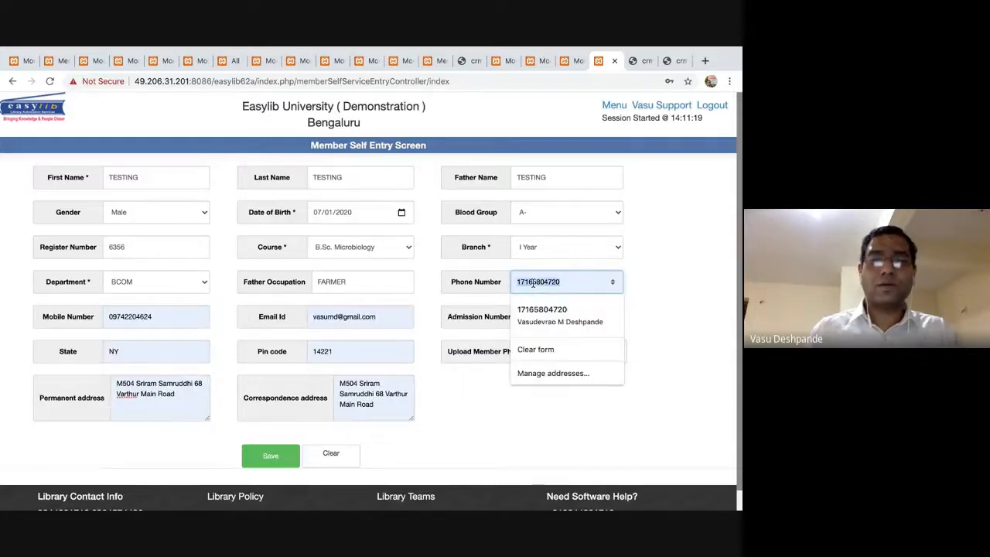
{"action": "type", "text": "097"}
{"action": "key", "text": "Down"}
{"action": "key", "text": "Return"}
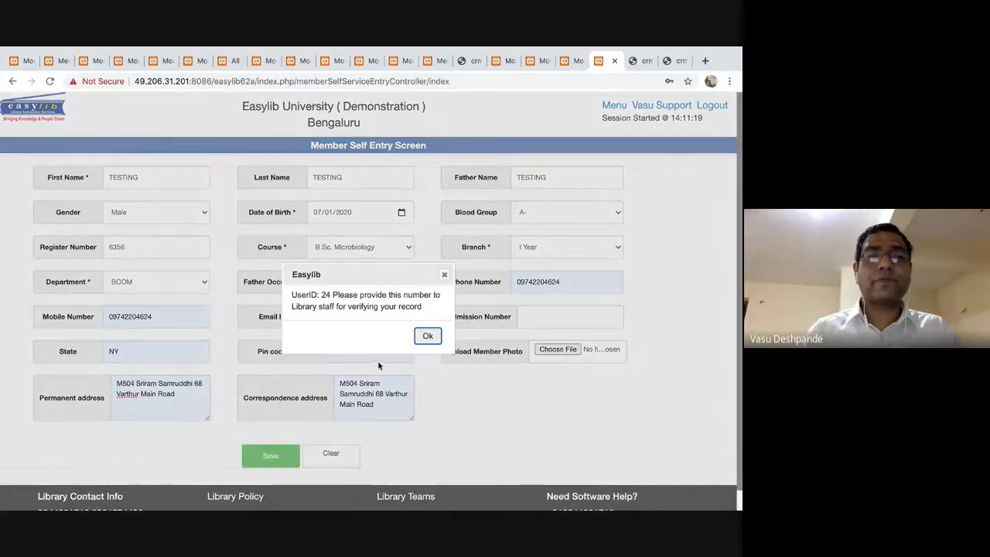
Acknowledge the UserID 24 confirmation, close the self-entry page, and reload the Modules home.
{"action": "left_click", "coordinate": [427, 338]}
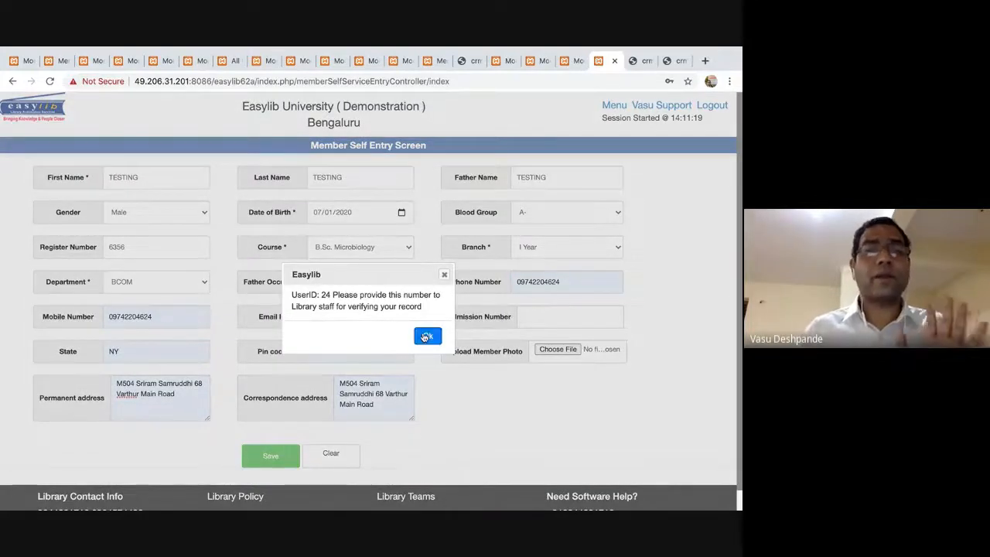
{"action": "left_click", "coordinate": [617, 61]}
{"action": "left_click", "coordinate": [614, 105]}
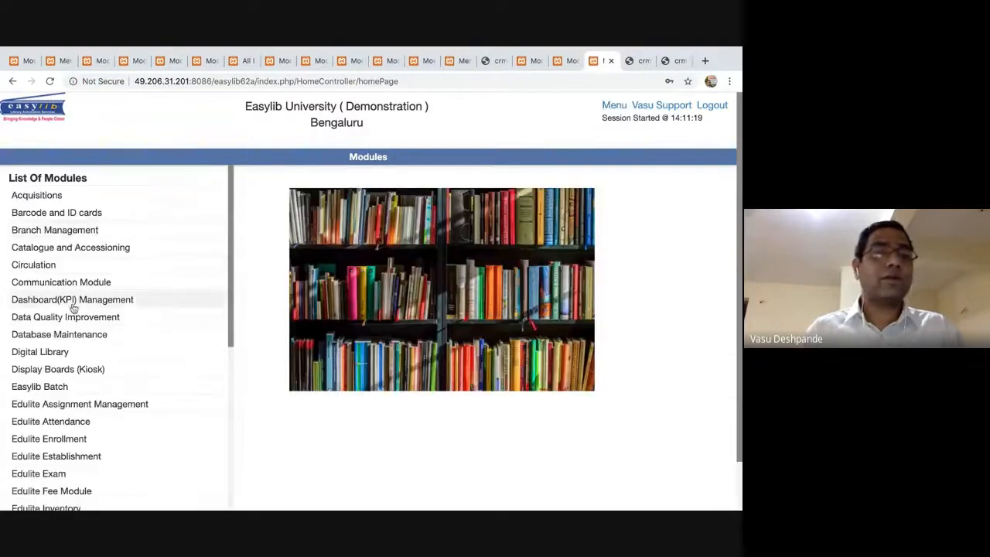
Open Members > Members Entry Screen and set the member profile to Student.
{"action": "scroll", "coordinate": [74, 308], "scroll_direction": "down", "scroll_amount": 4}
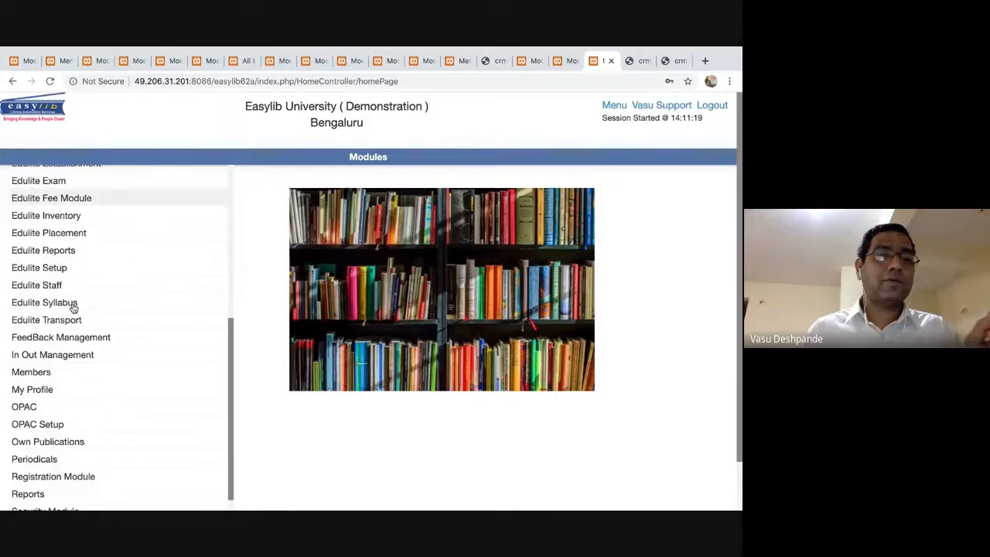
{"action": "scroll", "coordinate": [37, 352], "scroll_direction": "down", "scroll_amount": 1}
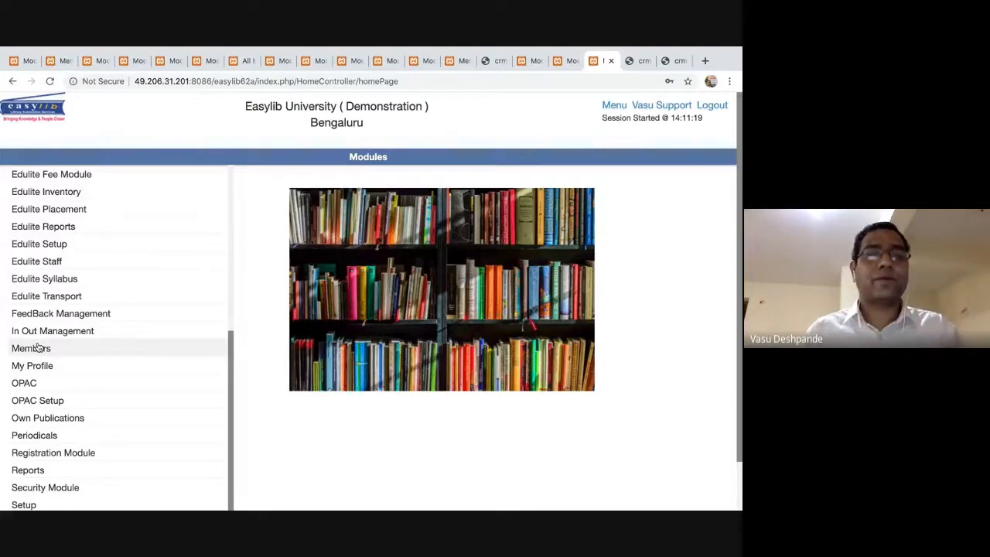
{"action": "left_click", "coordinate": [37, 348]}
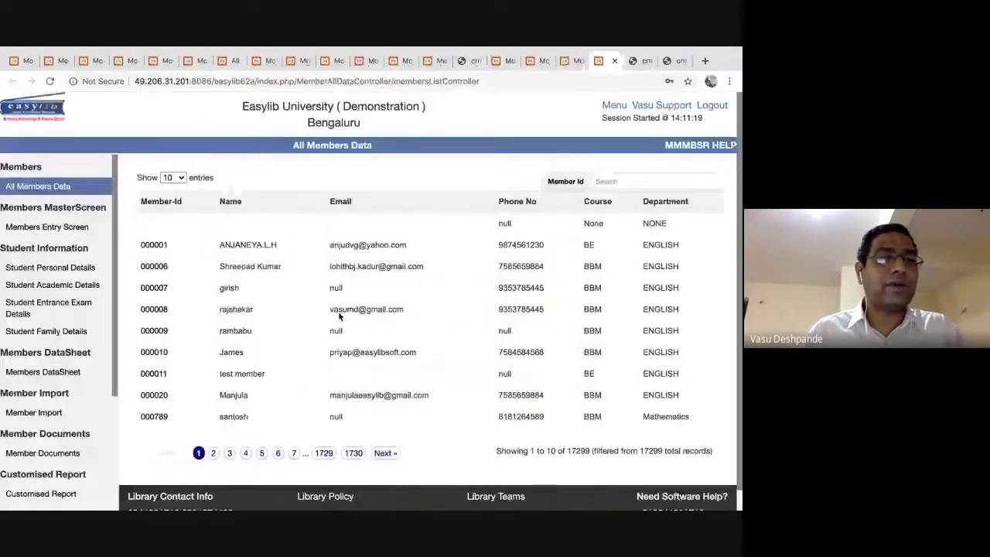
{"action": "left_click", "coordinate": [73, 225]}
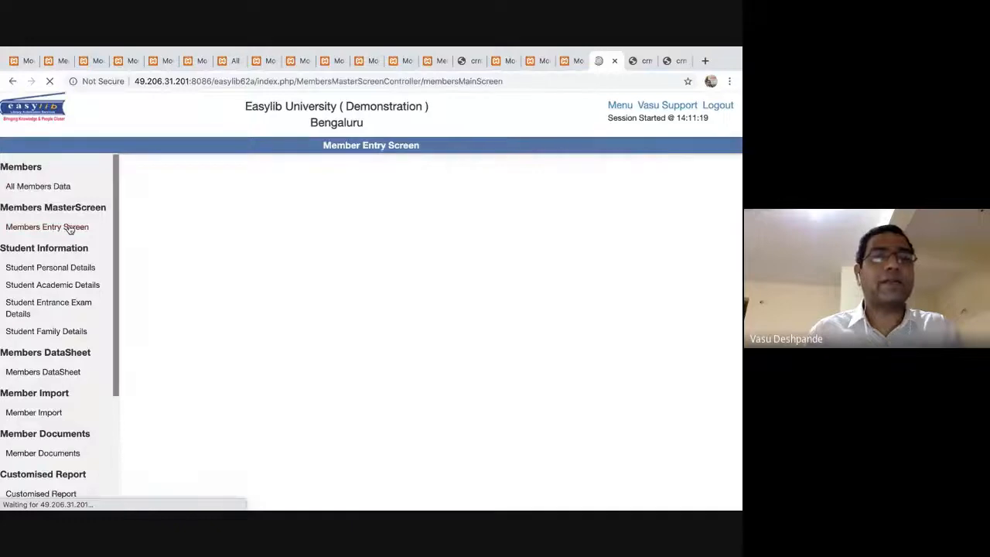
{"action": "left_click", "coordinate": [239, 194]}
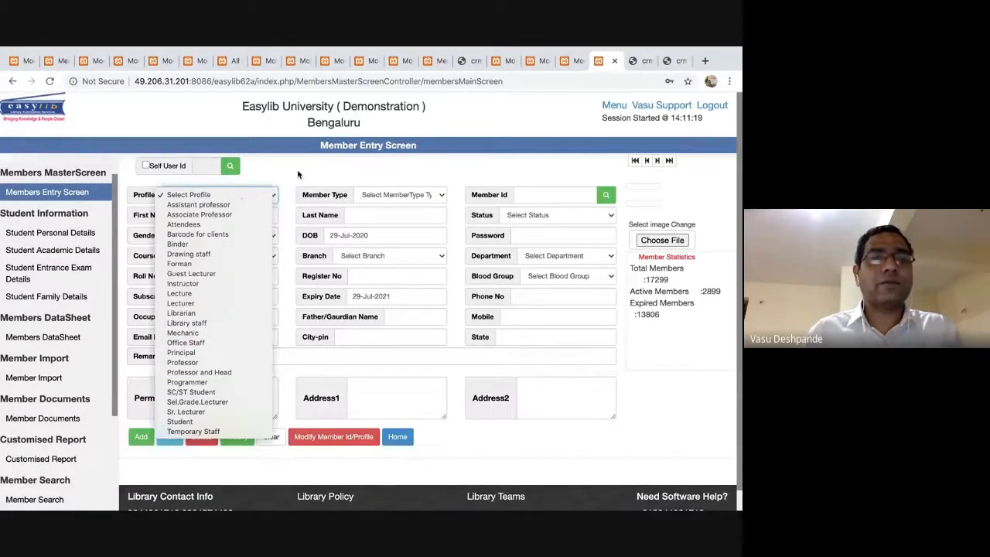
{"action": "key", "text": "s"}
{"action": "key", "text": "Return"}
{"action": "key", "text": "s"}
{"action": "key", "text": "s"}
{"action": "key", "text": "s"}
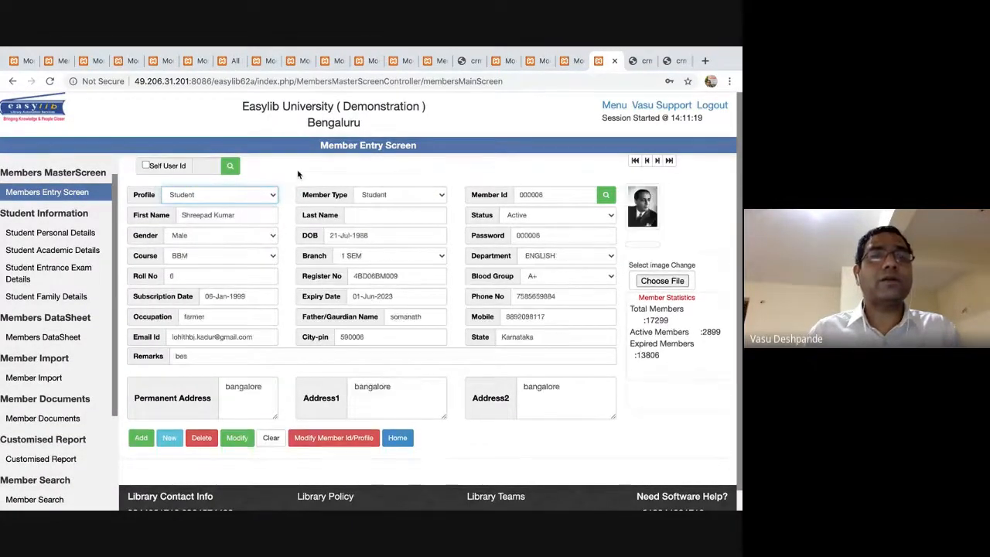
Load self-registered user 24, set Member Id to XYZ110, and add the member.
{"action": "left_click", "coordinate": [153, 167]}
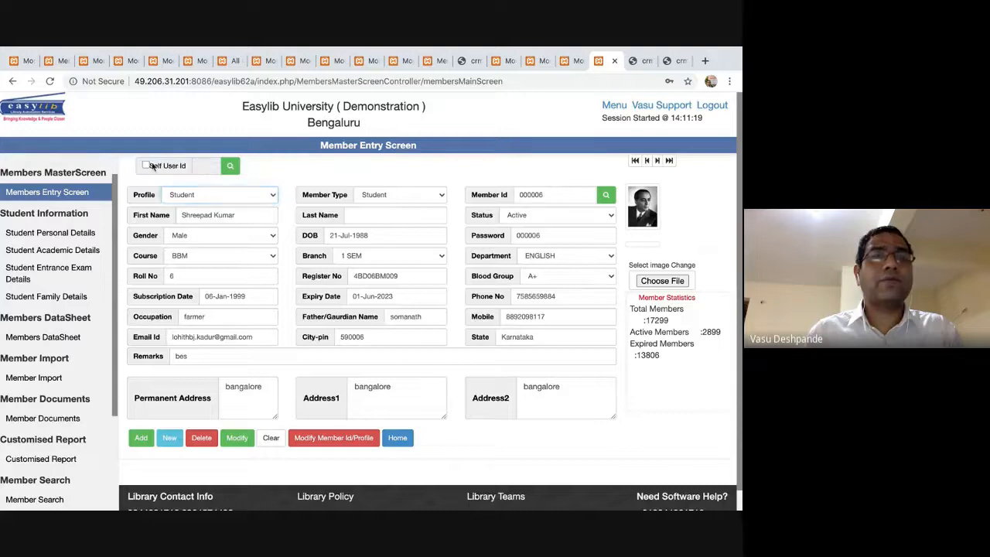
{"action": "left_click", "coordinate": [146, 165]}
{"action": "left_click", "coordinate": [202, 166]}
{"action": "type", "text": "2"}
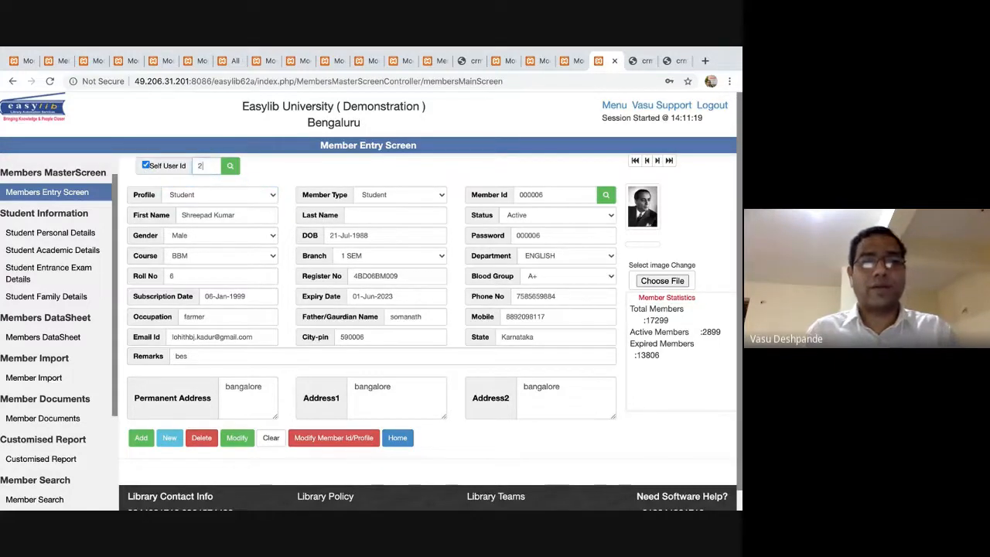
{"action": "type", "text": "4"}
{"action": "left_click", "coordinate": [229, 165]}
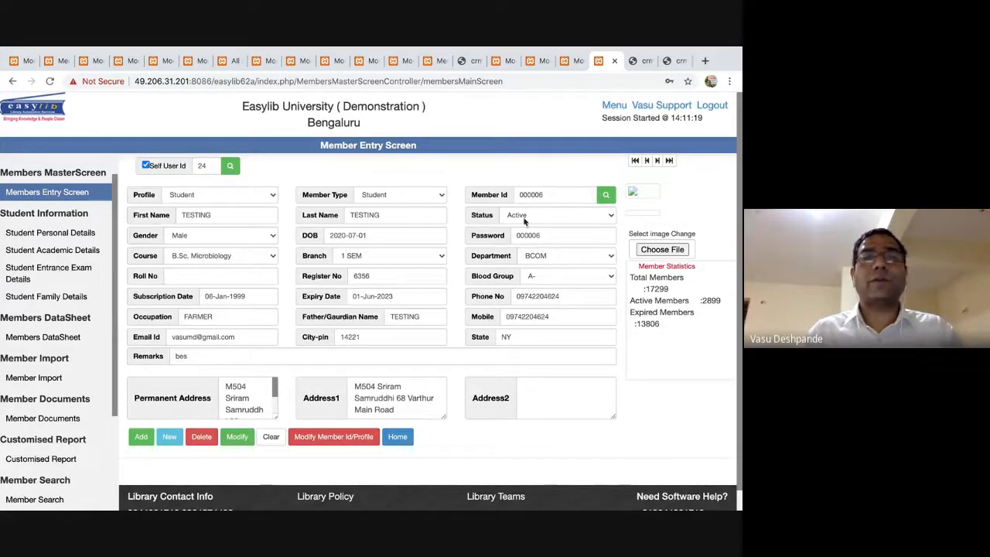
{"action": "double_click", "coordinate": [571, 193]}
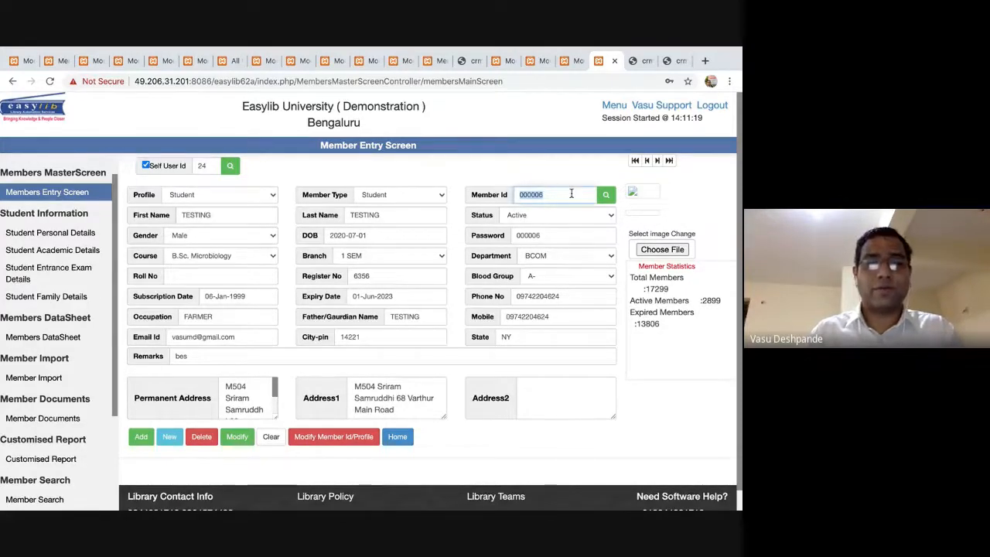
{"action": "type", "text": "XYZ110"}
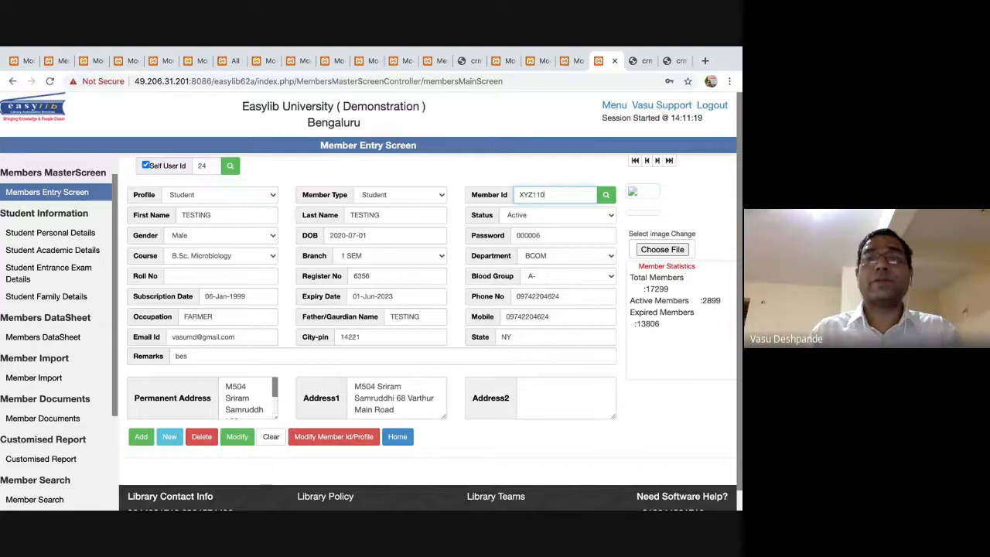
{"action": "left_click", "coordinate": [147, 438]}
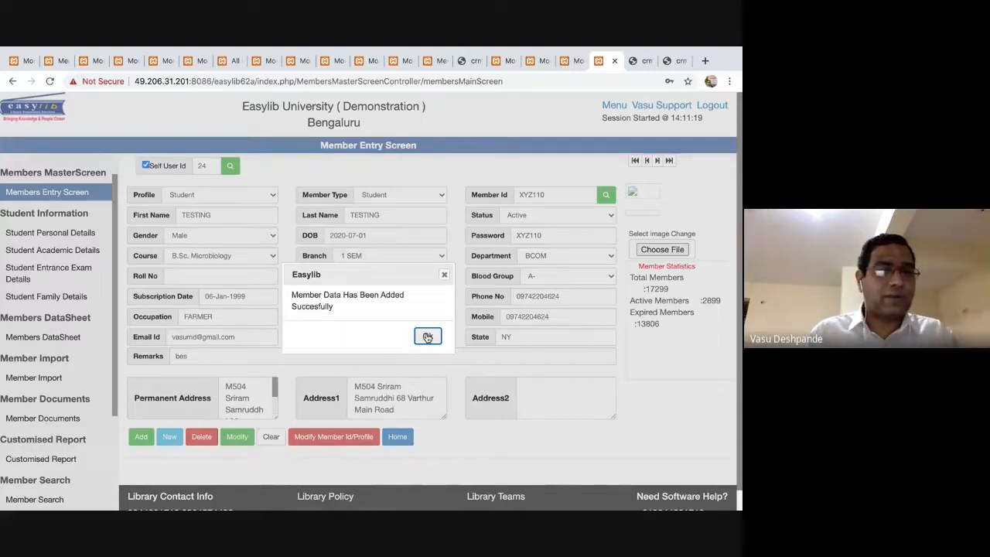
Return to the Modules home page and open the Members module.
{"action": "left_click", "coordinate": [571, 62]}
{"action": "scroll", "coordinate": [106, 407], "scroll_direction": "down", "scroll_amount": 5}
{"action": "scroll", "coordinate": [66, 276], "scroll_direction": "up", "scroll_amount": 5}
{"action": "scroll", "coordinate": [68, 353], "scroll_direction": "down", "scroll_amount": 6}
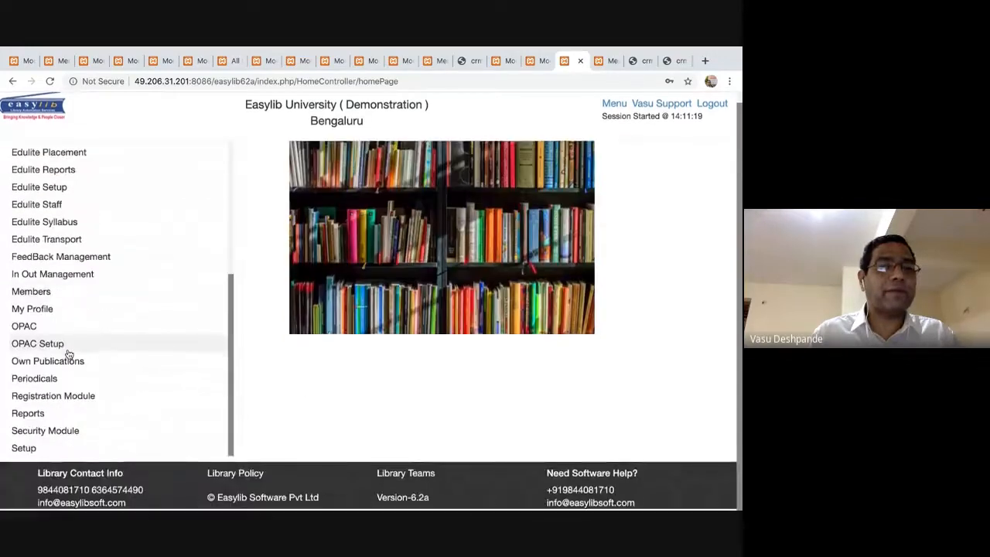
{"action": "left_click", "coordinate": [31, 295]}
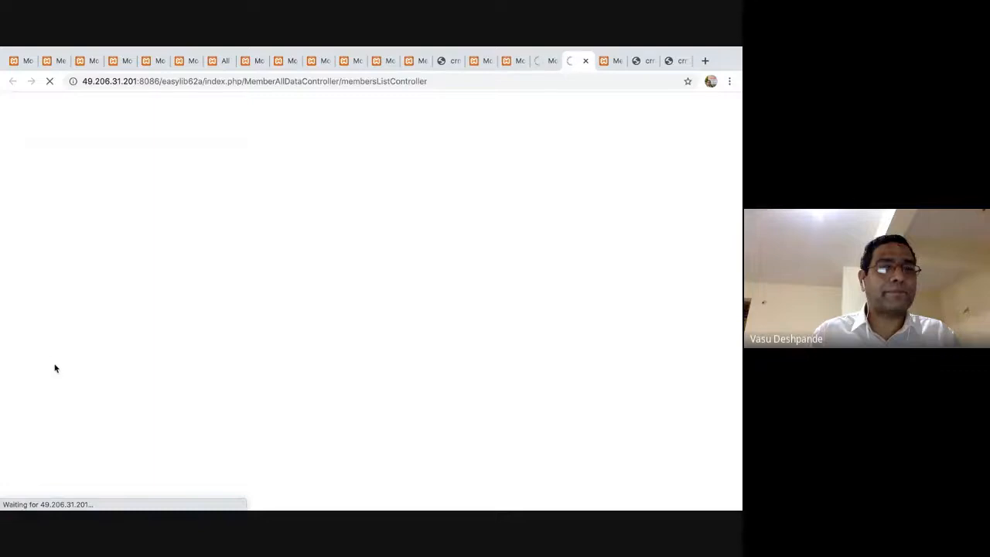
Go back to the member entry screen and dismiss the member-added confirmation.
{"action": "scroll", "coordinate": [55, 370], "scroll_direction": "down", "scroll_amount": 5}
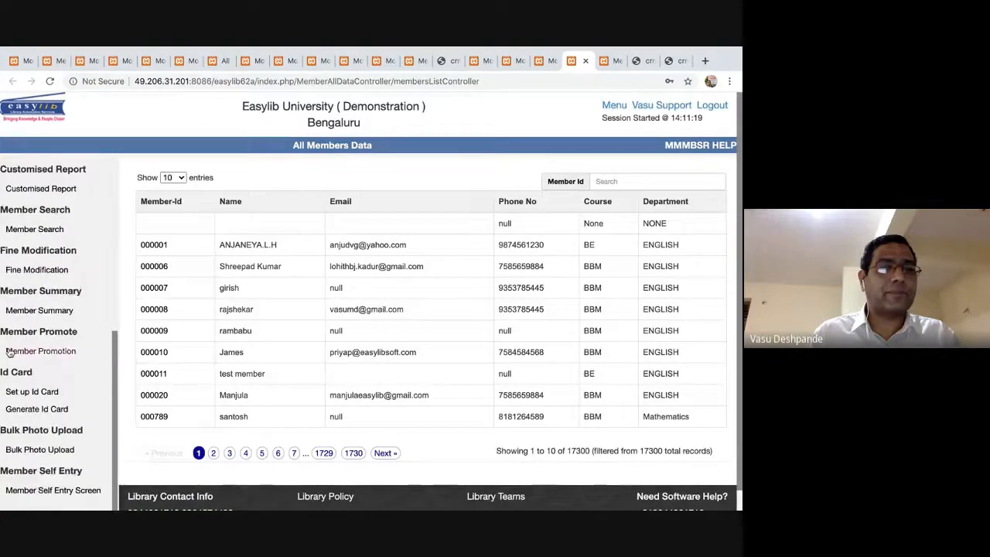
{"action": "left_click", "coordinate": [42, 489]}
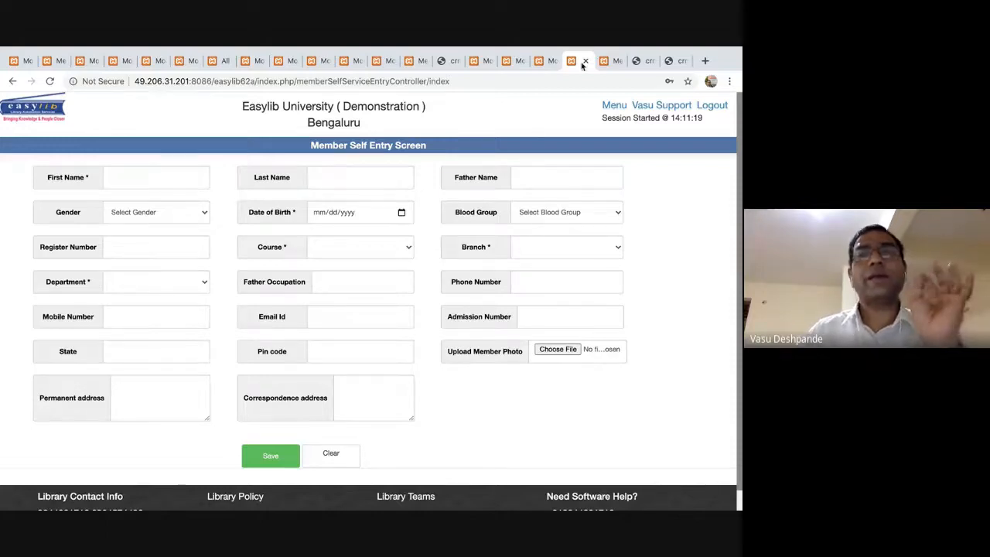
{"action": "left_click", "coordinate": [607, 61]}
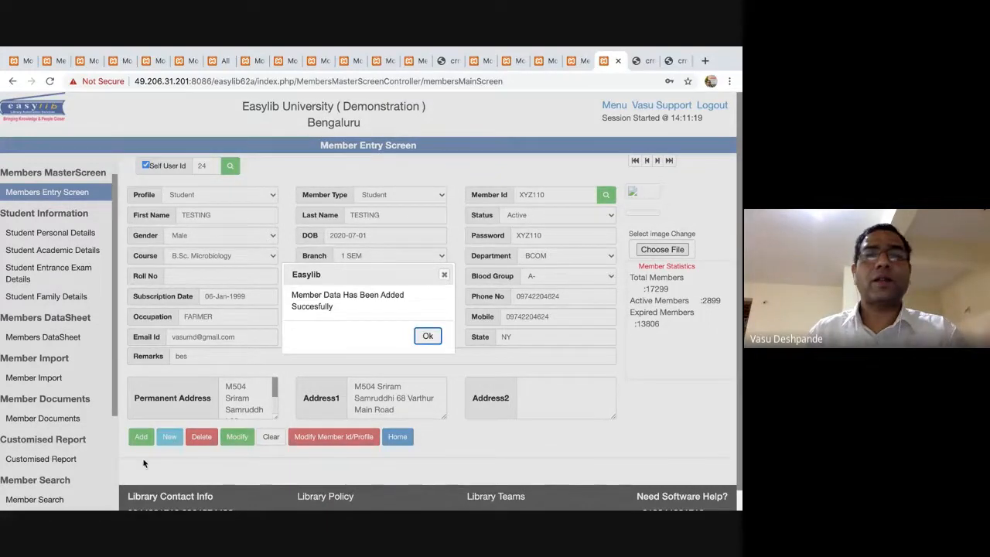
{"action": "left_click", "coordinate": [427, 335]}
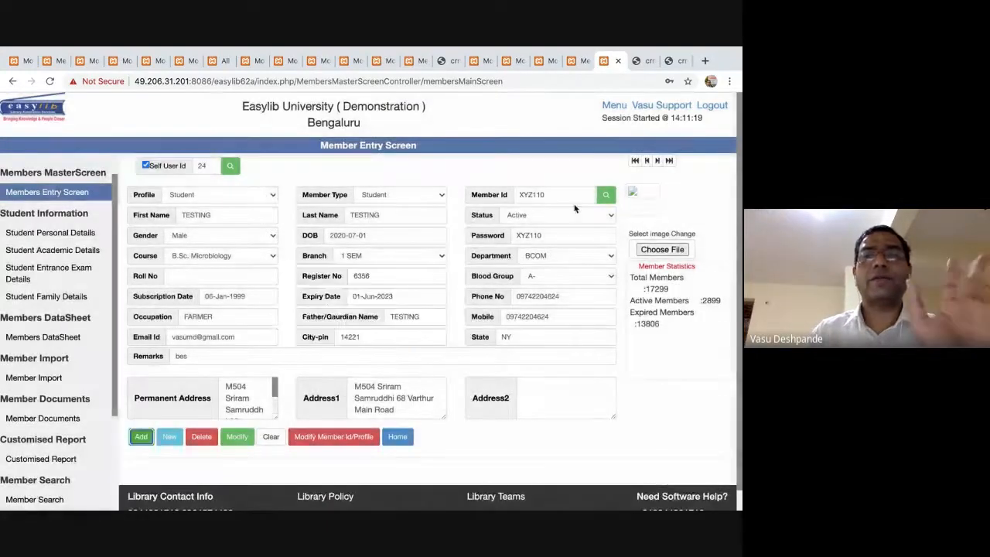
Search the members list for XYZ110 and open its profile.
{"action": "scroll", "coordinate": [37, 195], "scroll_direction": "up", "scroll_amount": 1}
{"action": "left_click", "coordinate": [38, 188]}
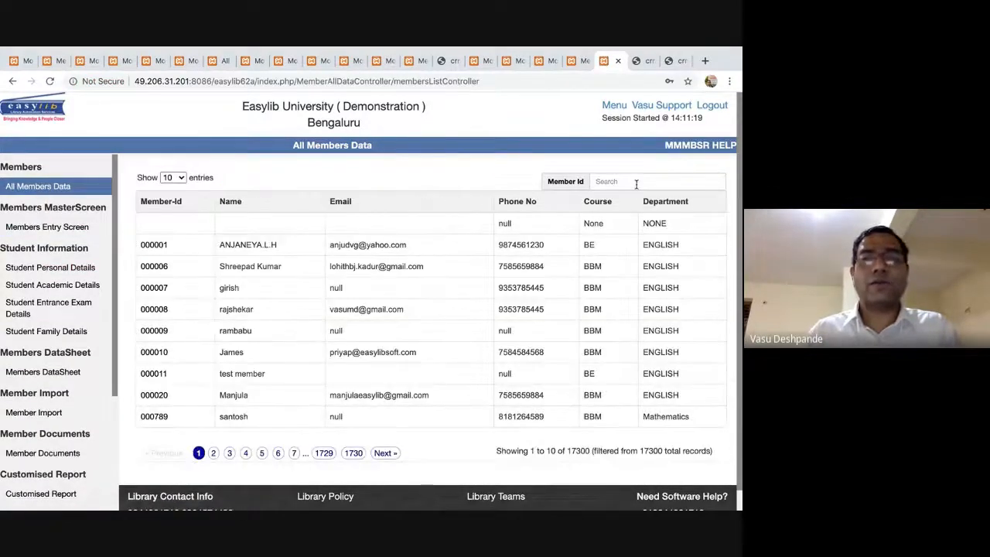
{"action": "left_click", "coordinate": [634, 186]}
{"action": "type", "text": "xYZ110"}
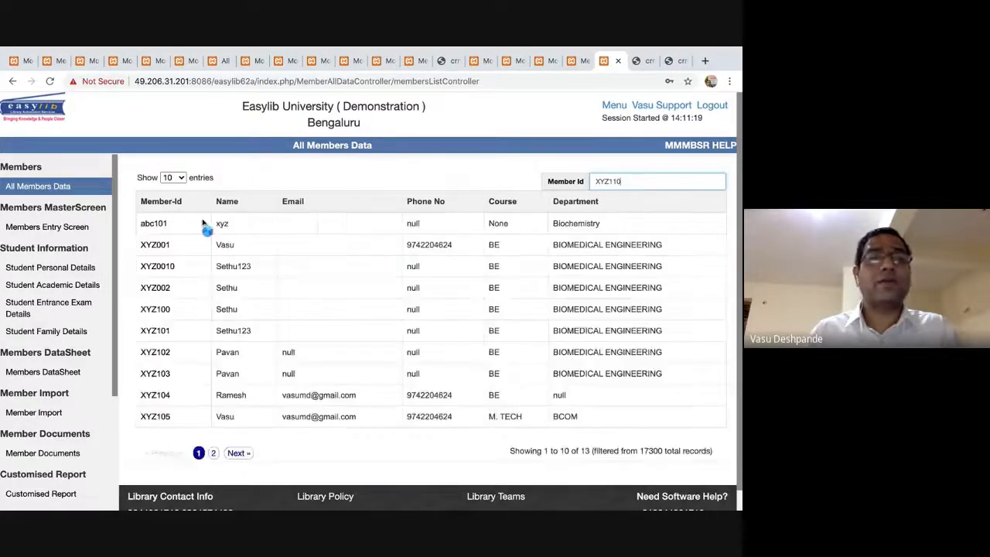
{"action": "left_click", "coordinate": [164, 224]}
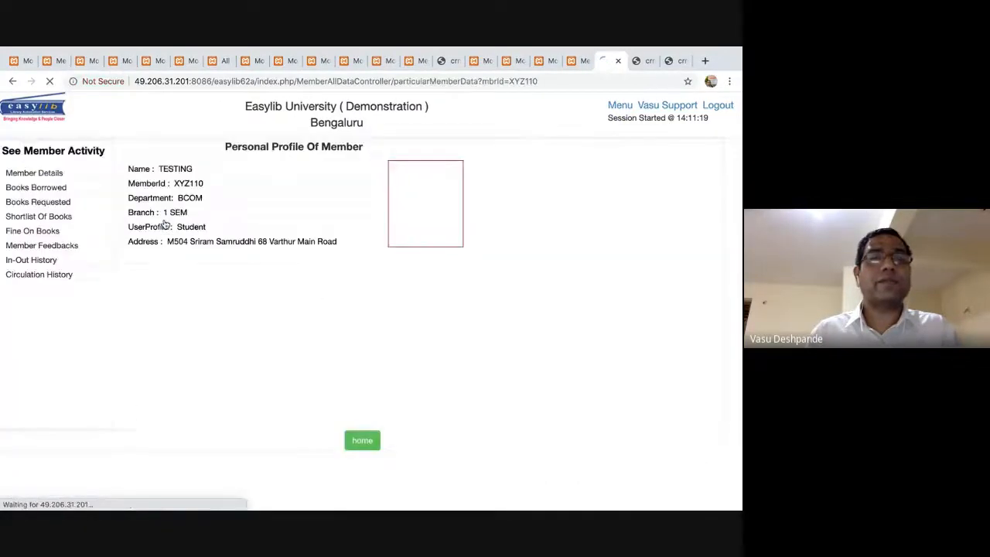
Check XYZ110's borrowed, requested and shortlisted books, then return to the Modules home.
{"action": "left_click", "coordinate": [52, 188]}
{"action": "left_click", "coordinate": [46, 202]}
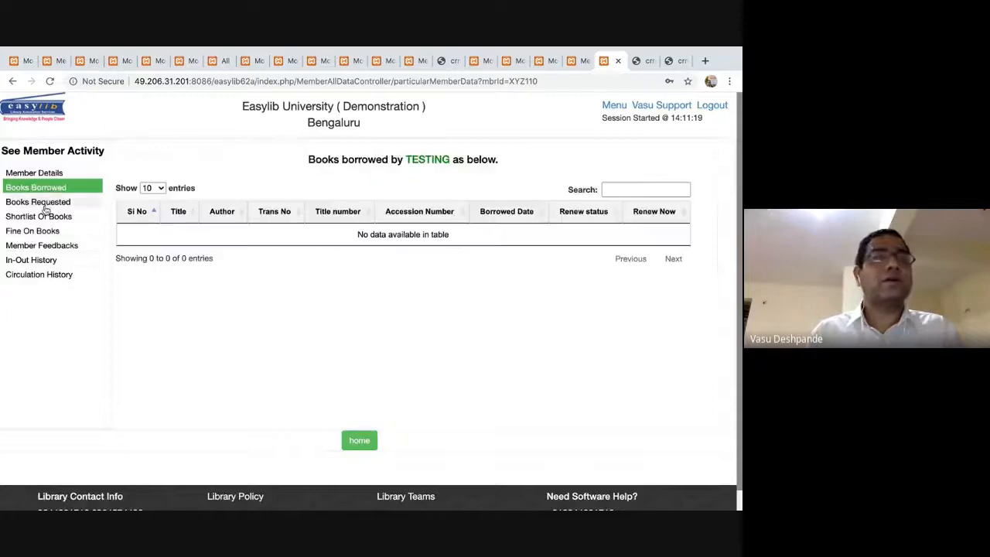
{"action": "left_click", "coordinate": [40, 217]}
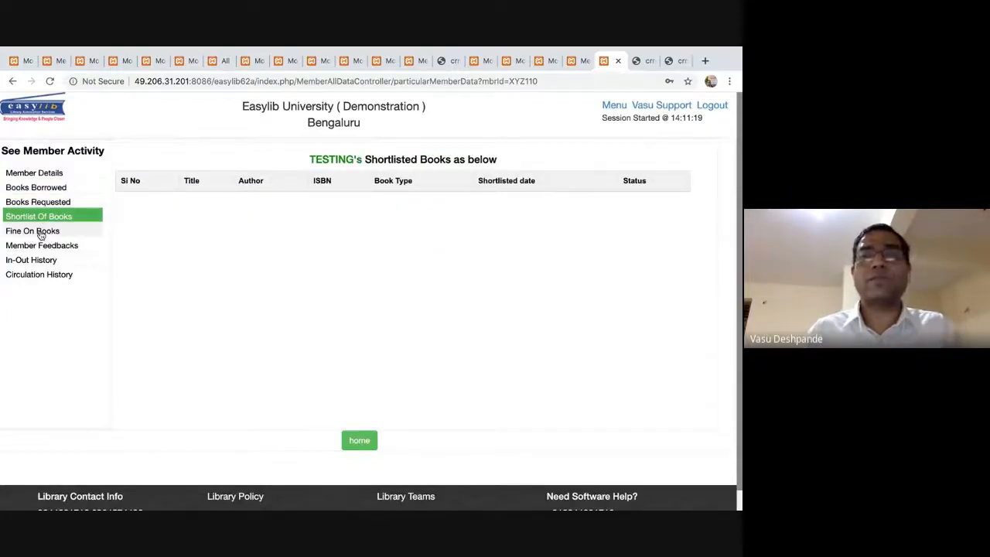
{"action": "left_click", "coordinate": [41, 234]}
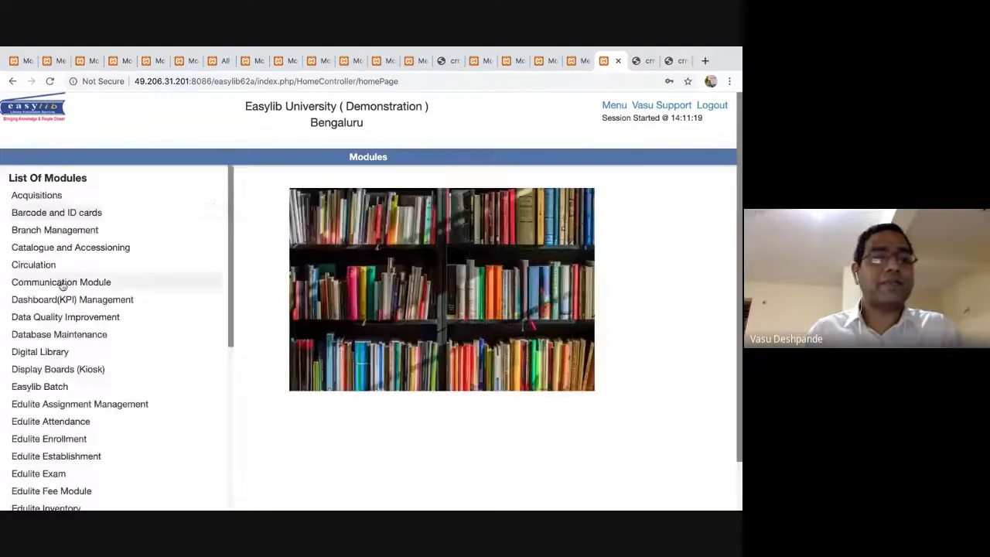
{"action": "scroll", "coordinate": [67, 283], "scroll_direction": "down", "scroll_amount": 1}
Look up member XYZ110 on the Members Entry Screen, check its password field, then switch to Google Meet.
{"action": "scroll", "coordinate": [63, 284], "scroll_direction": "down", "scroll_amount": 3}
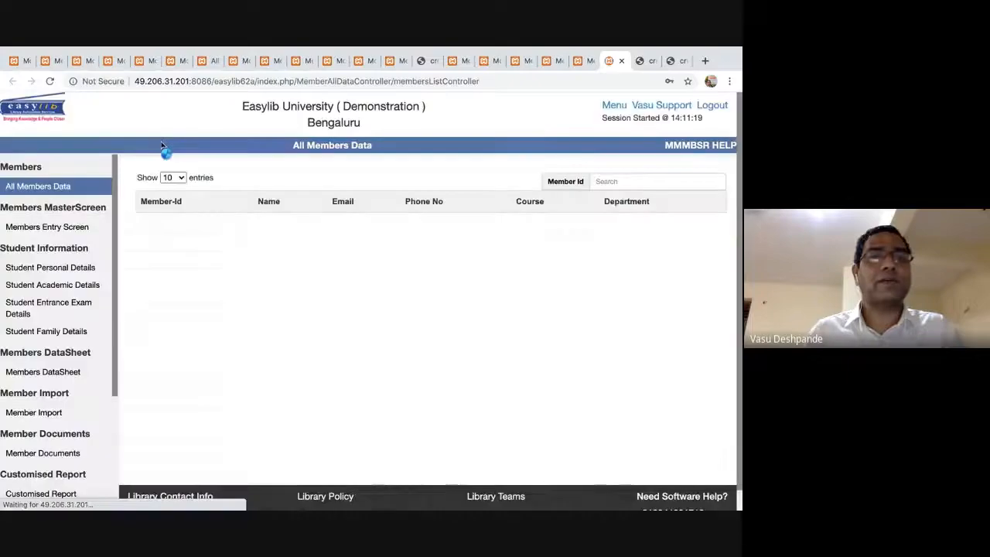
{"action": "left_click", "coordinate": [47, 227]}
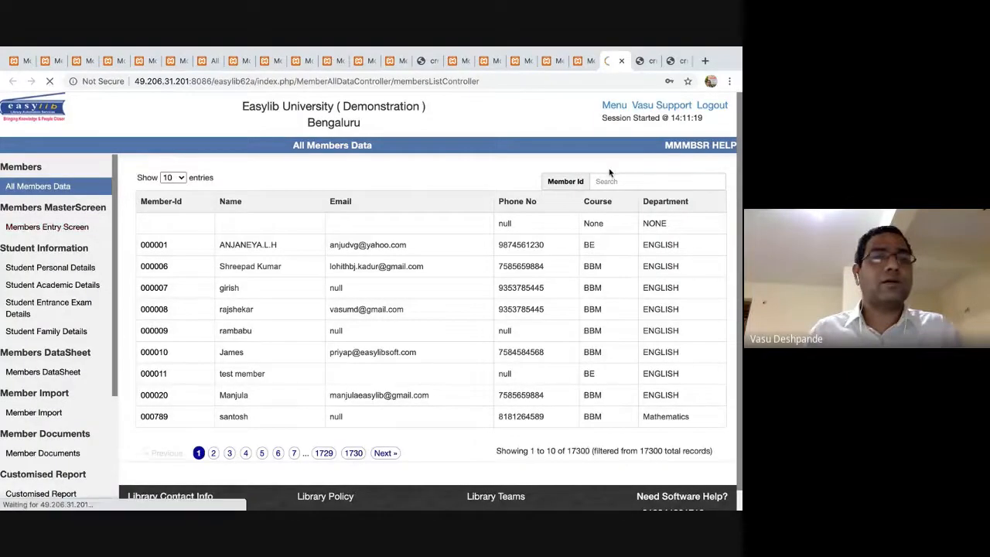
{"action": "left_click", "coordinate": [564, 196]}
{"action": "type", "text": "XYZ110"}
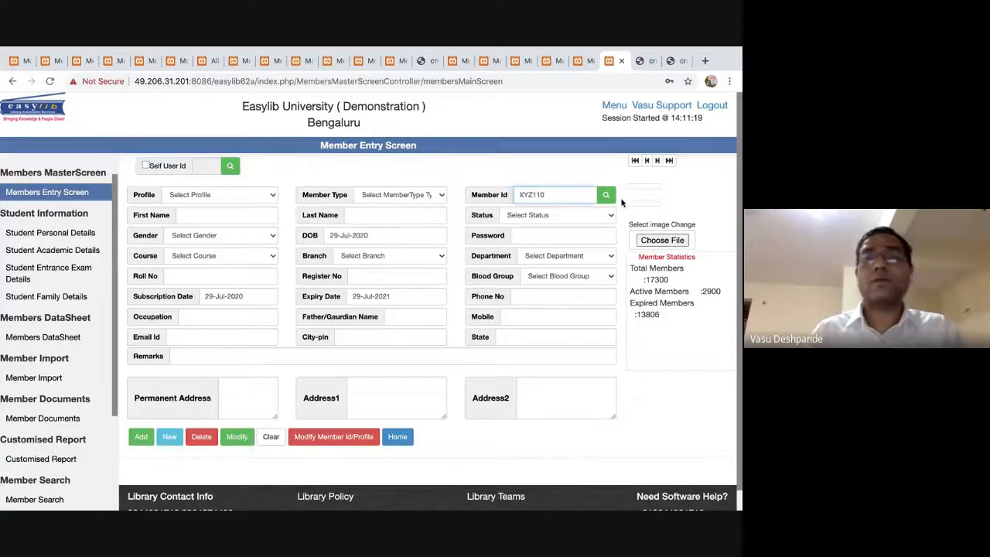
{"action": "left_click", "coordinate": [605, 196]}
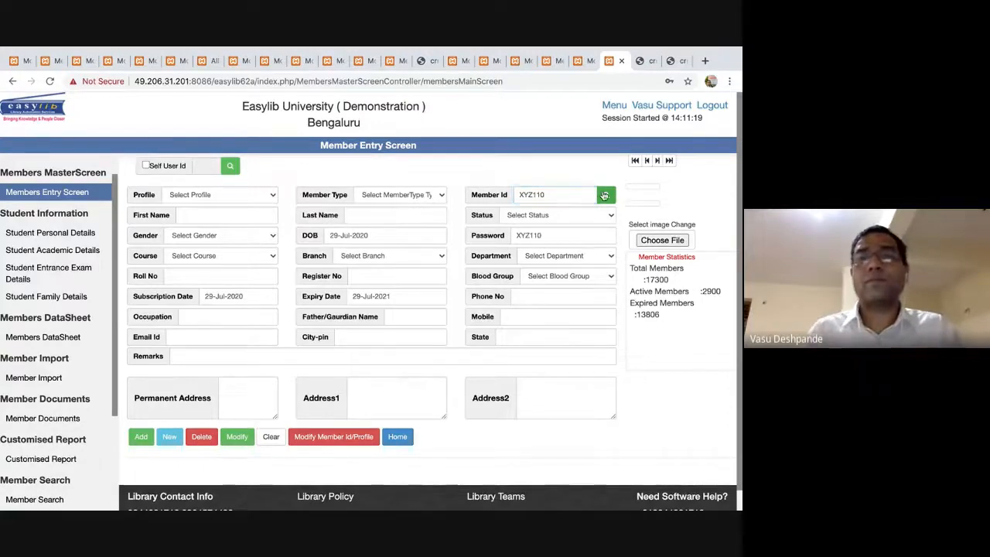
{"action": "left_click", "coordinate": [551, 230]}
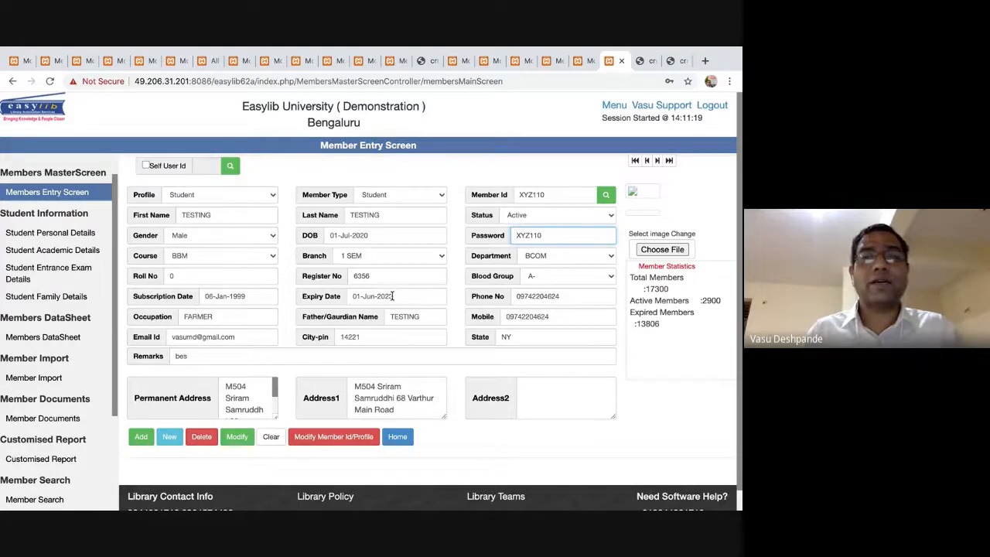
{"action": "key", "text": "super+Tab"}
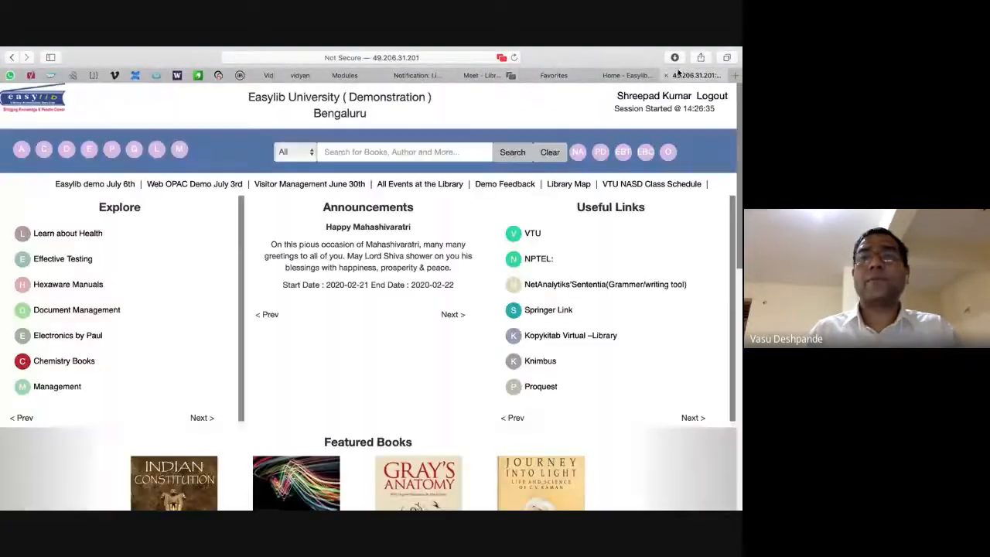
Log out of the OPAC and sign in as the new test member with their member id and password.
{"action": "left_click", "coordinate": [697, 75]}
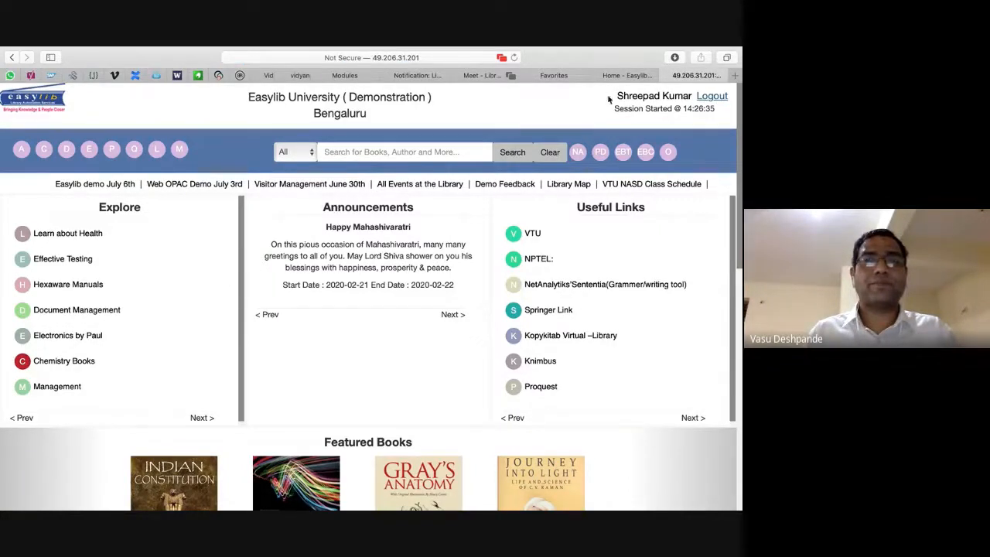
{"action": "left_click", "coordinate": [711, 95]}
{"action": "left_click", "coordinate": [331, 290]}
{"action": "type", "text": "x"}
{"action": "left_click", "coordinate": [338, 272]}
{"action": "type", "text": "xy"}
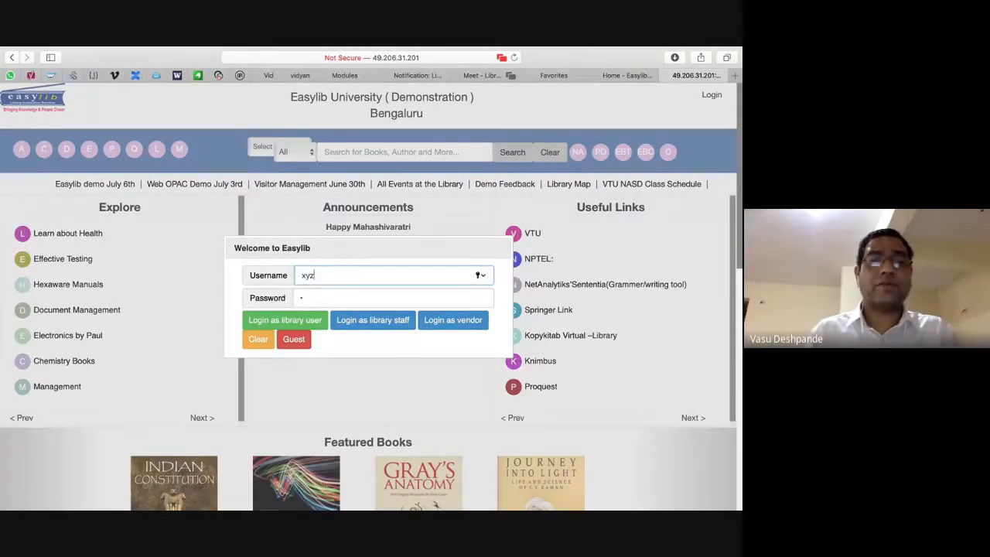
{"action": "key", "text": "BackSpace"}
{"action": "type", "text": "XYZ110"}
{"action": "key", "text": "Tab"}
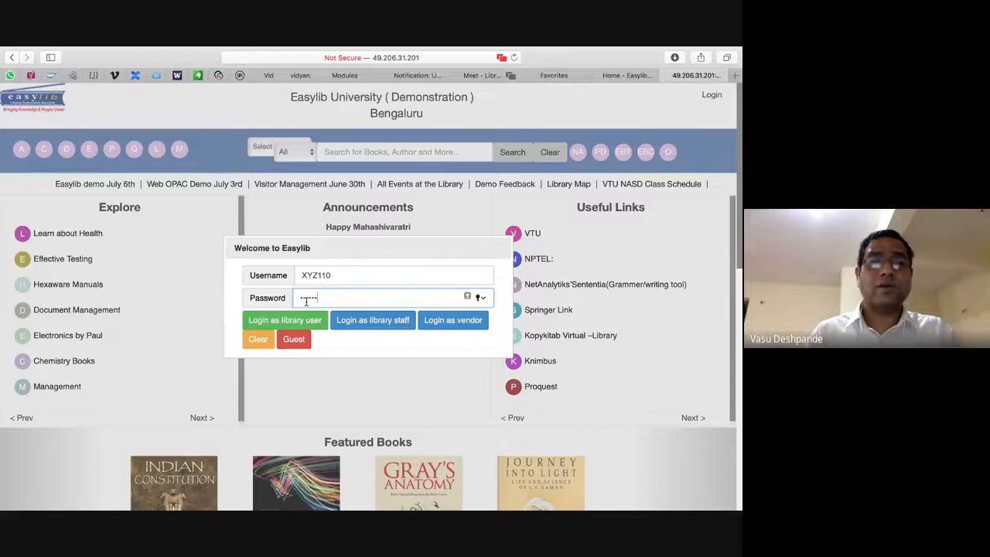
{"action": "left_click", "coordinate": [300, 324]}
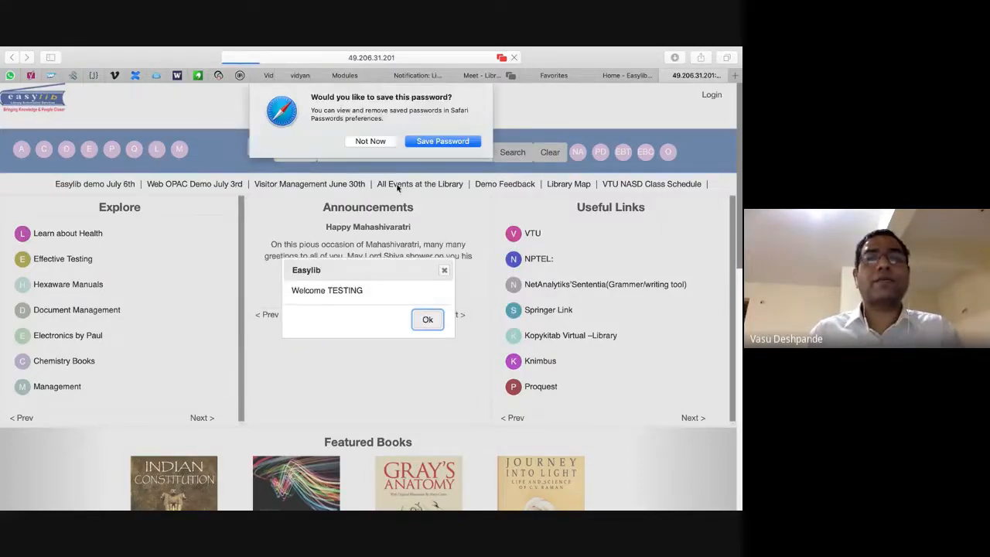
{"action": "left_click", "coordinate": [373, 139]}
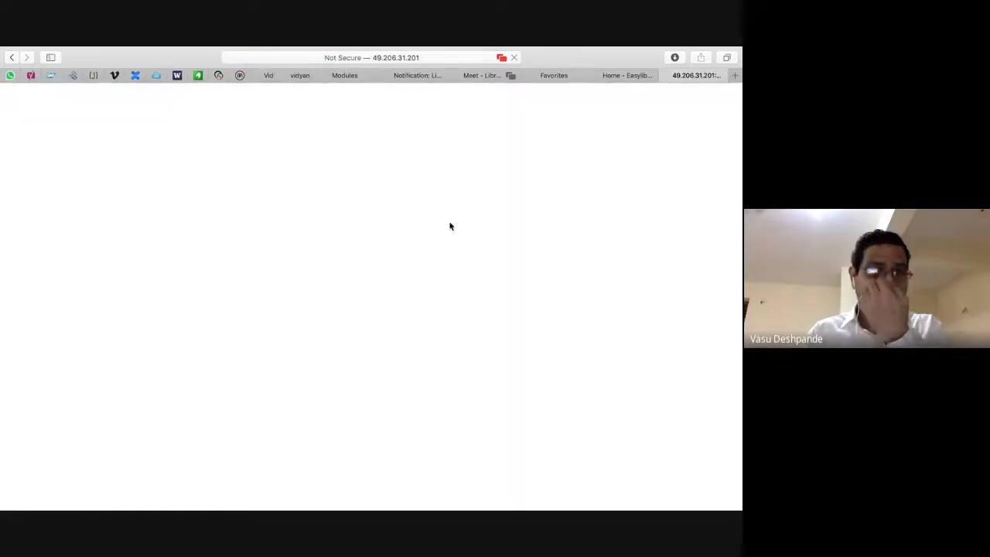
Review the TESTING member's details, Books Borrowed and Books Requested pages.
{"action": "left_click", "coordinate": [650, 96]}
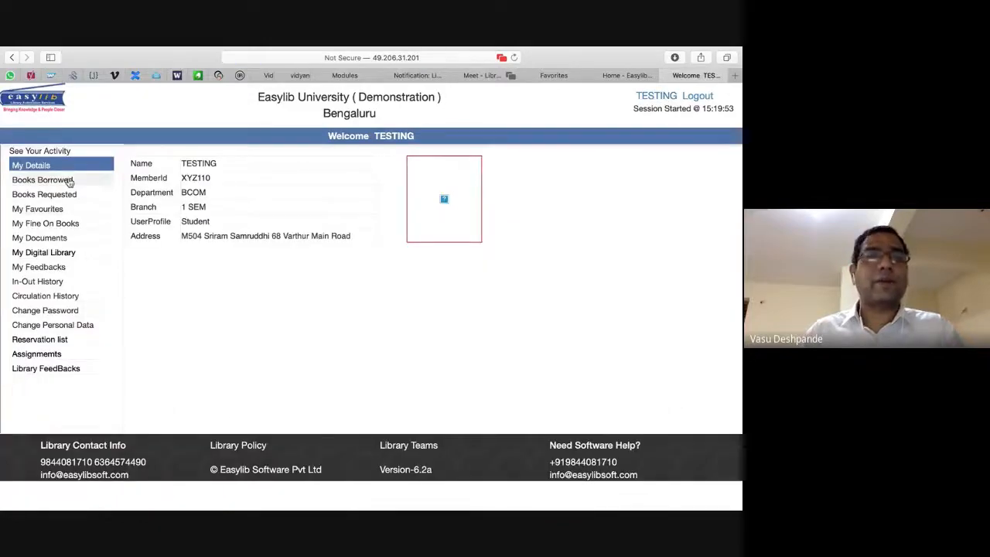
{"action": "left_click", "coordinate": [69, 183]}
{"action": "left_click", "coordinate": [66, 194]}
{"action": "key", "text": "super+Tab"}
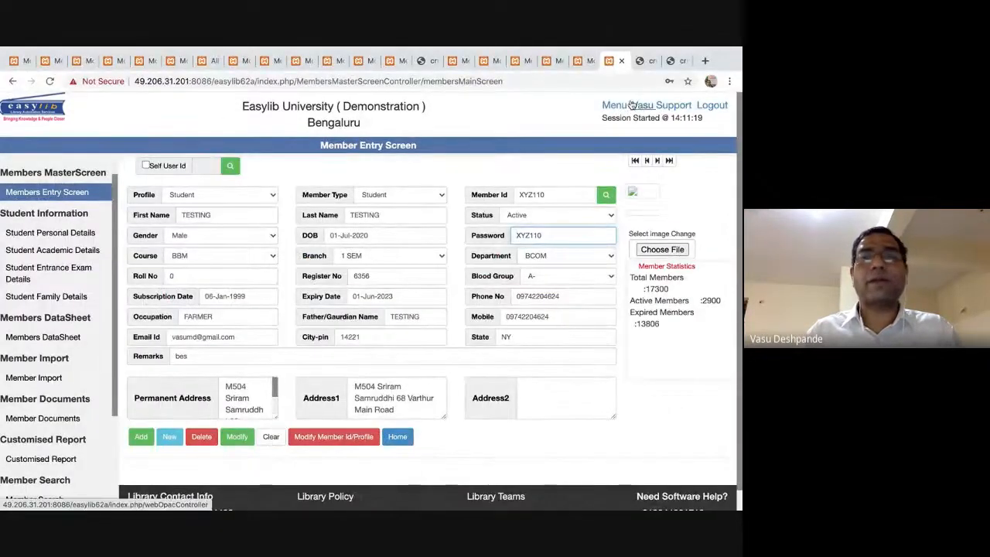
Open Circulation and load the item with accession number 004300.
{"action": "left_click", "coordinate": [614, 106]}
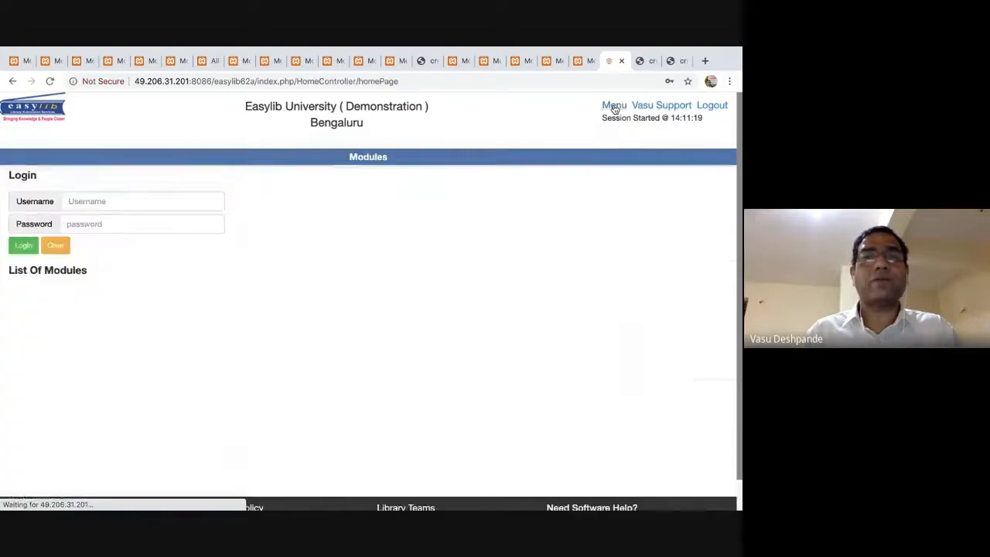
{"action": "left_click", "coordinate": [61, 266]}
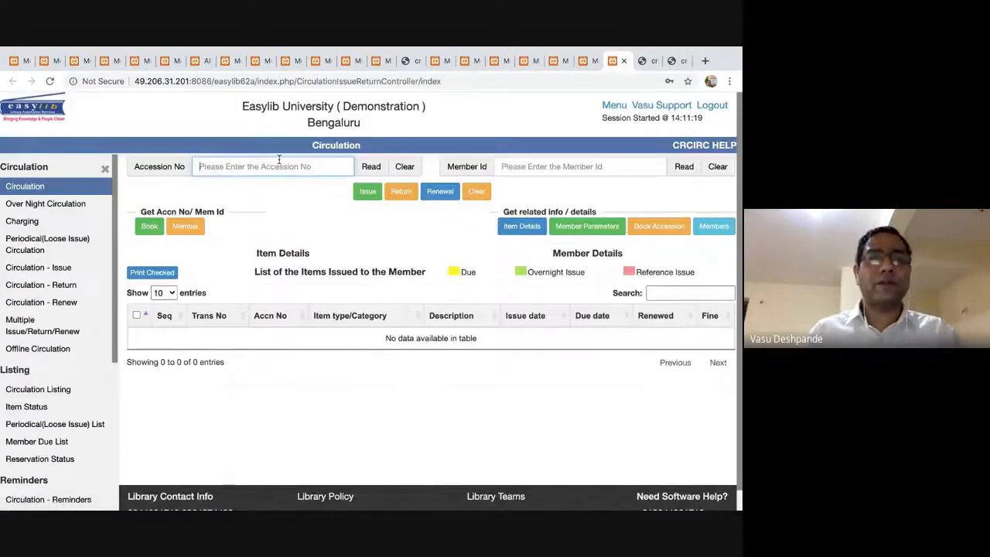
{"action": "type", "text": "004300"}
{"action": "key", "text": "Return"}
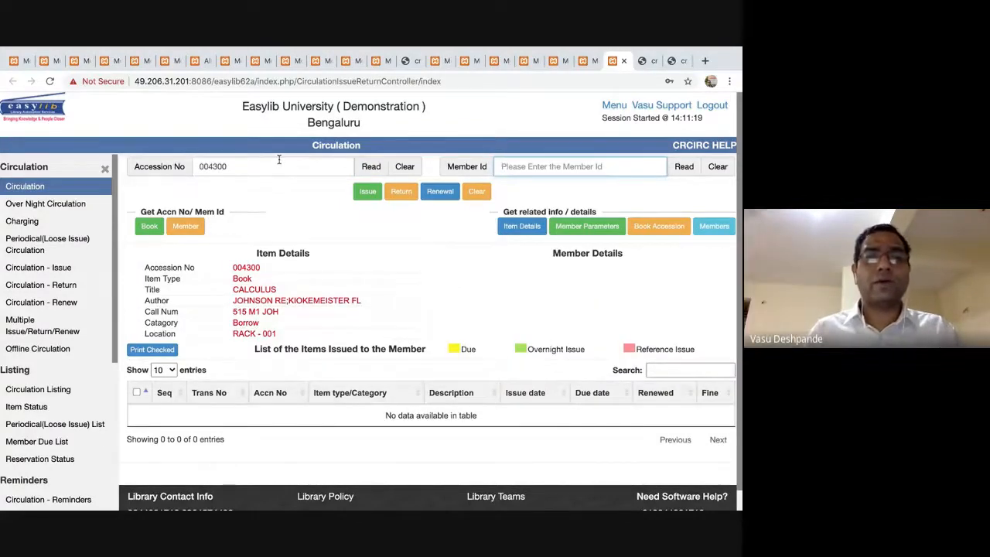
Load the new test member's record and issue CALCULUS to them, due 30 Jul 2020.
{"action": "type", "text": "YZ"}
{"action": "key", "text": "Return"}
{"action": "key", "text": "BackSpace"}
{"action": "key", "text": "BackSpace"}
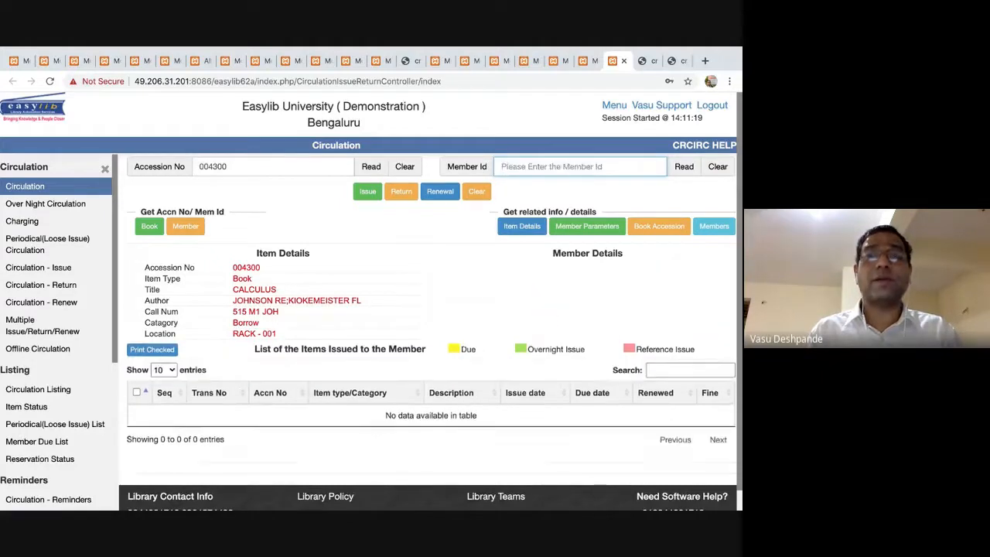
{"action": "type", "text": "XYZ110"}
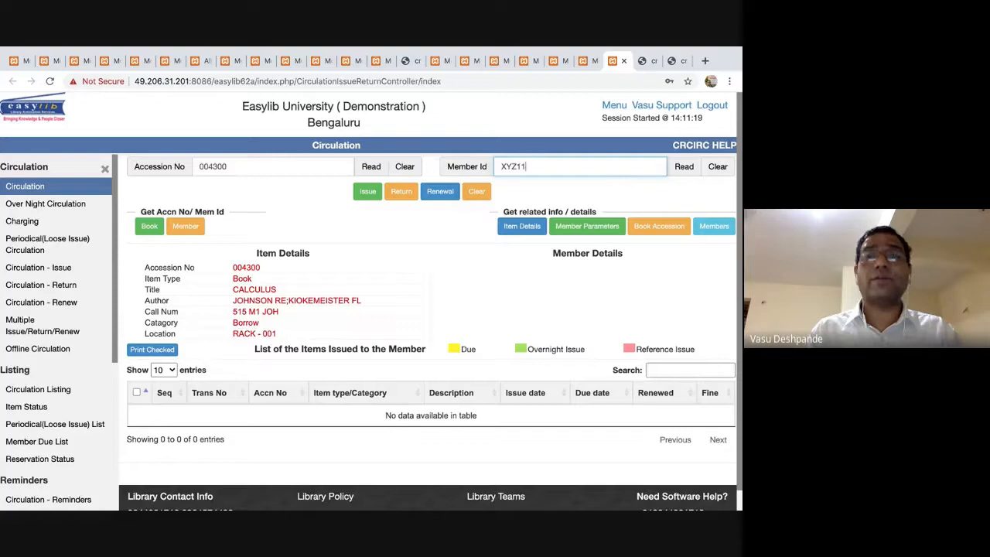
{"action": "key", "text": "Return"}
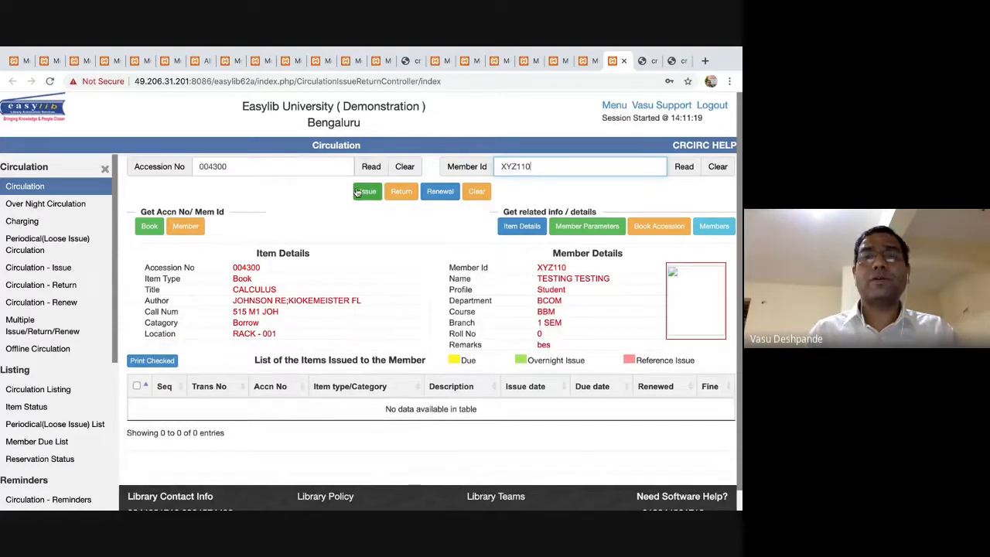
{"action": "left_click", "coordinate": [369, 191]}
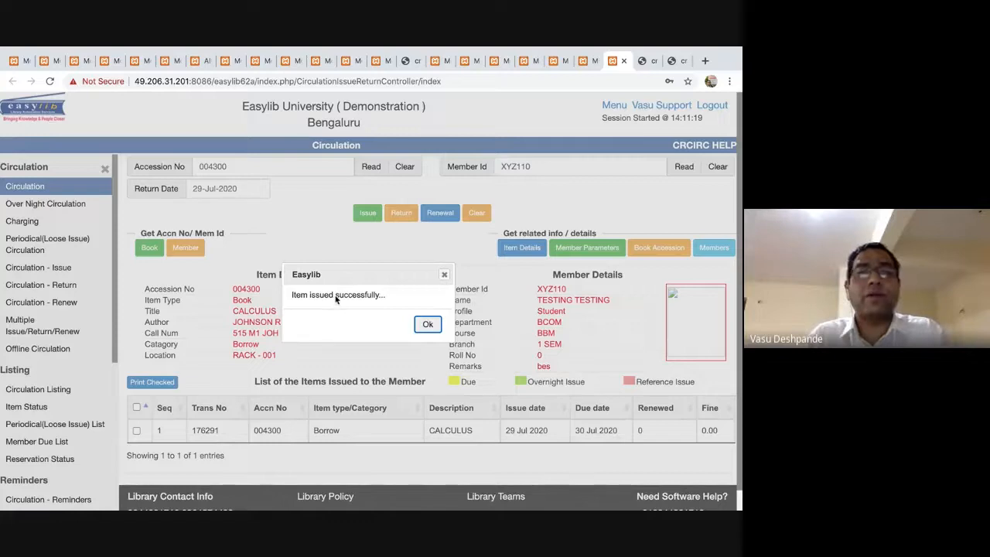
{"action": "left_click", "coordinate": [427, 324]}
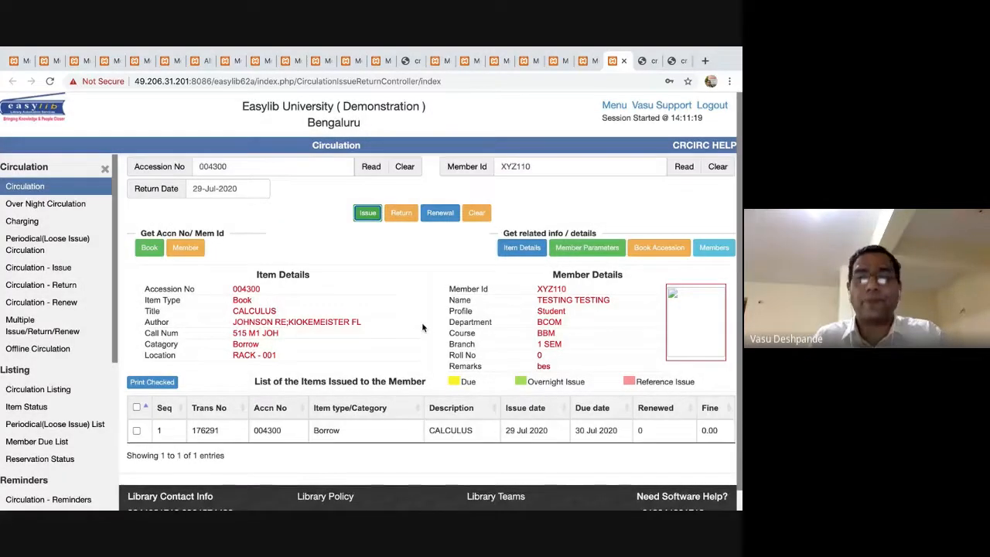
{"action": "key", "text": "super+Tab"}
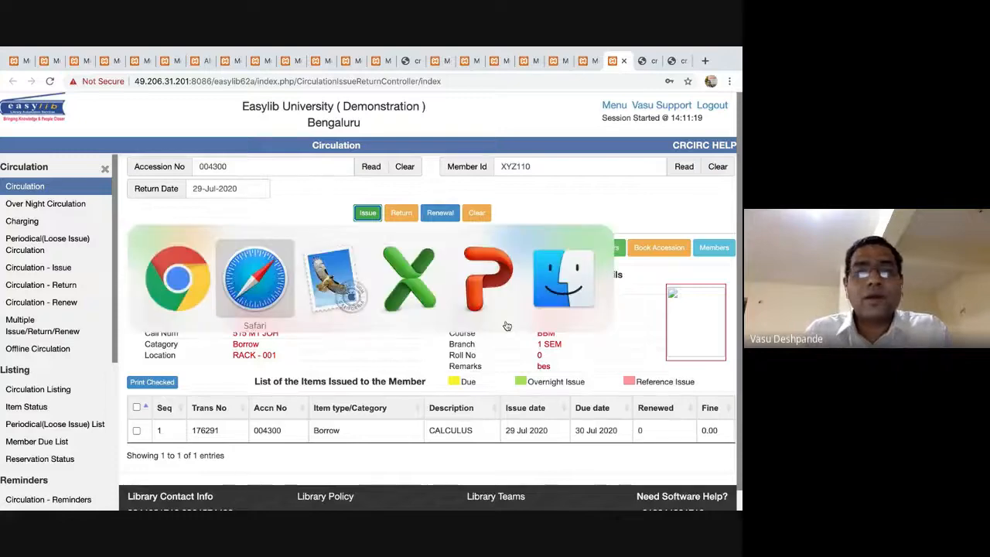
Highlight the Meet chat question asking to show student self entry again, then start a new tab.
{"action": "key", "text": "super+Tab"}
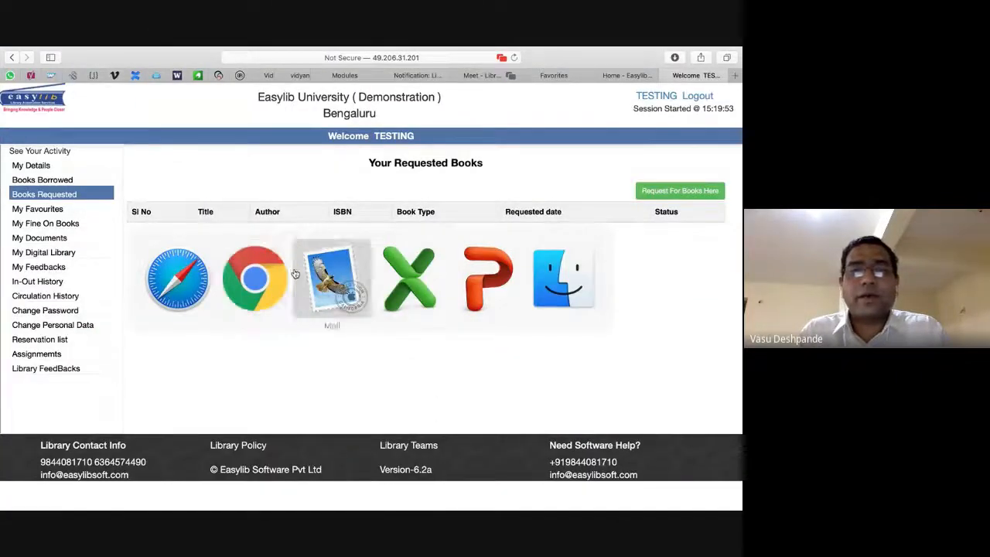
{"action": "left_click", "coordinate": [483, 76]}
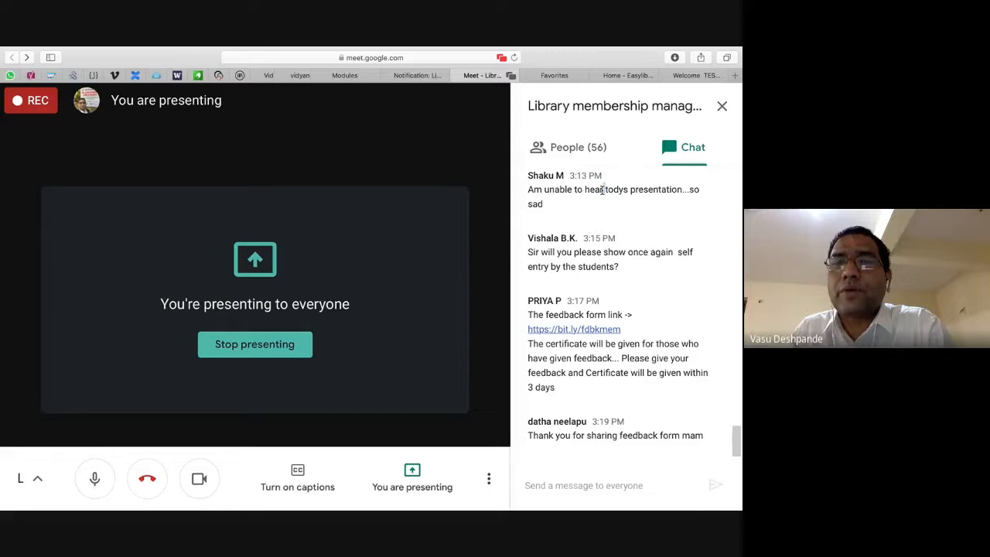
{"action": "triple_click", "coordinate": [587, 264]}
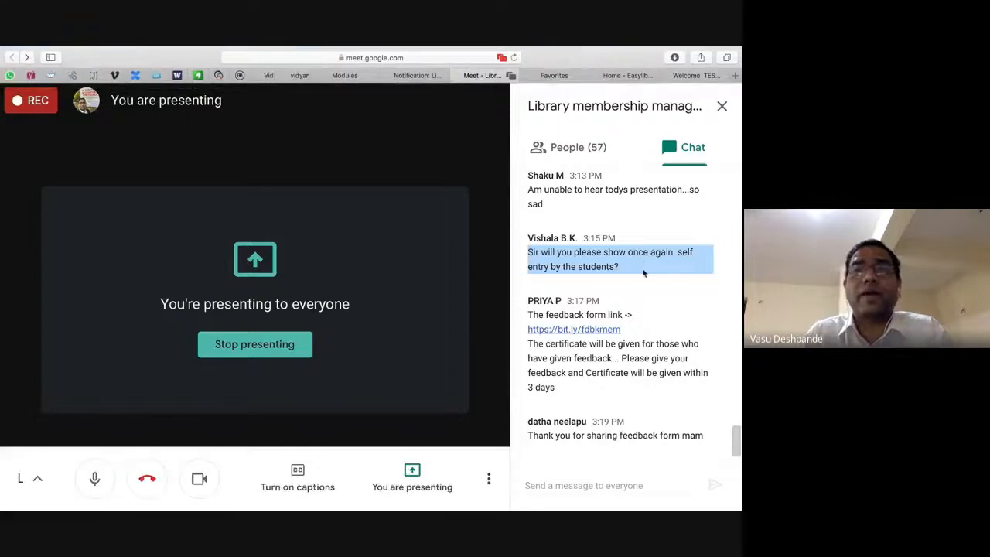
{"action": "left_click", "coordinate": [737, 77]}
Load the Easylib Software website and highlight the 3rd August webinar in its schedule.
{"action": "type", "text": "bhad"}
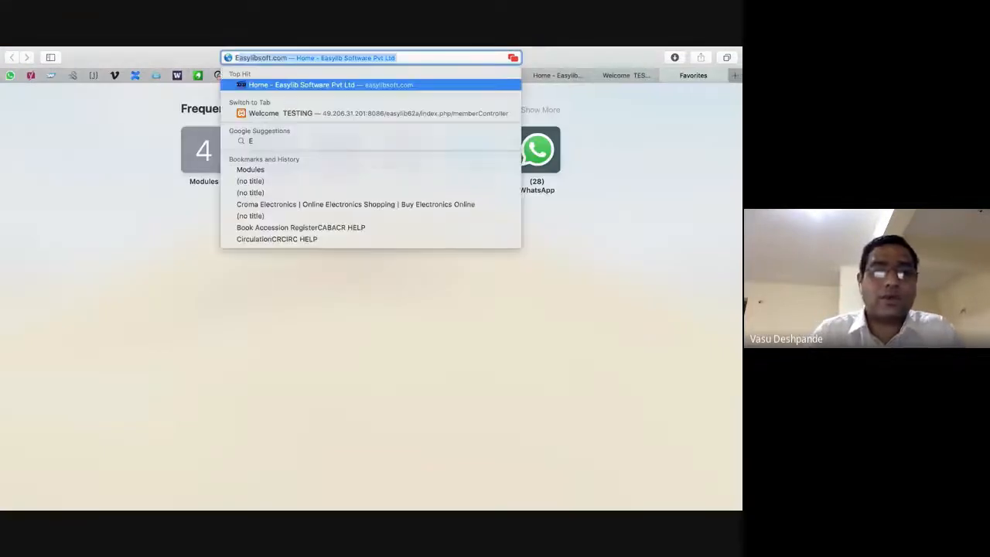
{"action": "key", "text": "Return"}
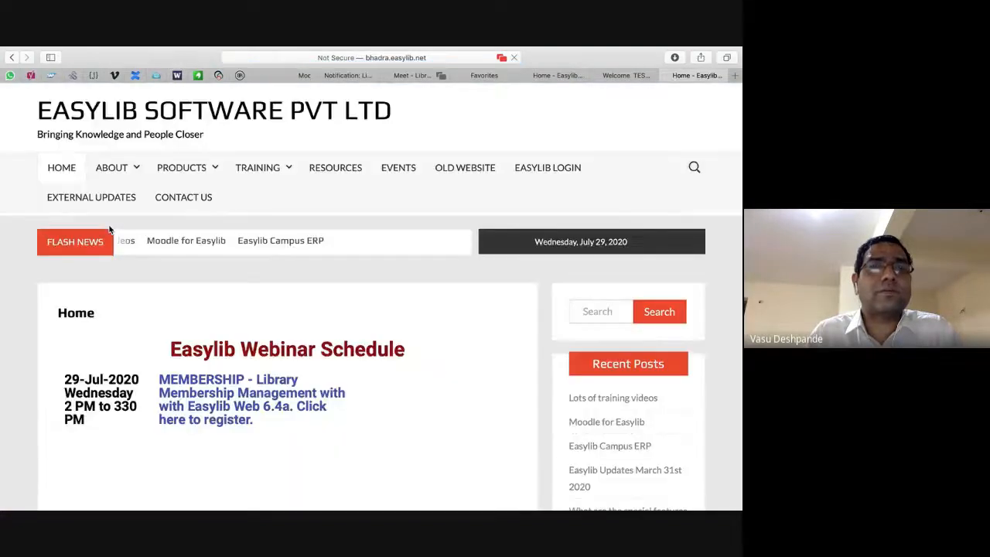
{"action": "scroll", "coordinate": [238, 348], "scroll_direction": "down", "scroll_amount": 3}
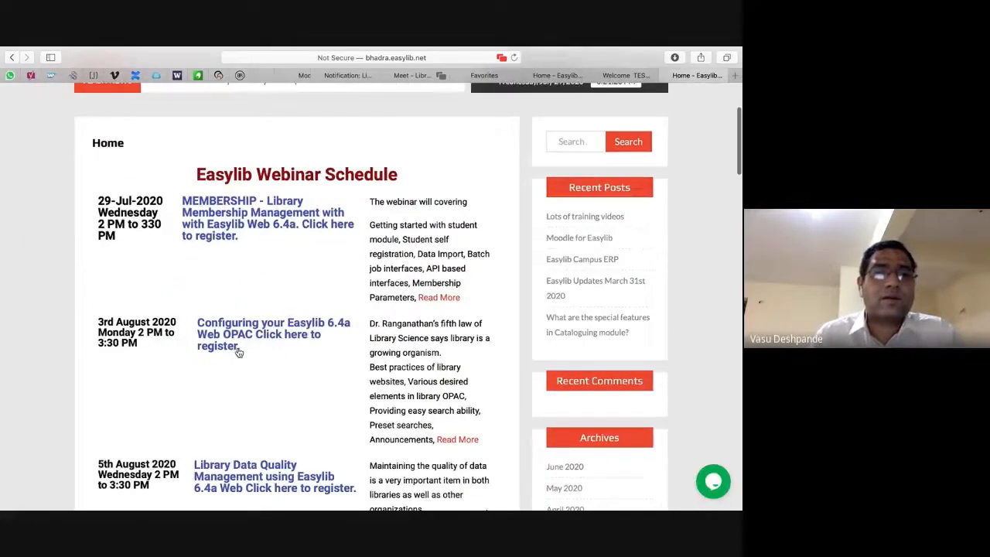
{"action": "scroll", "coordinate": [299, 357], "scroll_direction": "down", "scroll_amount": 2}
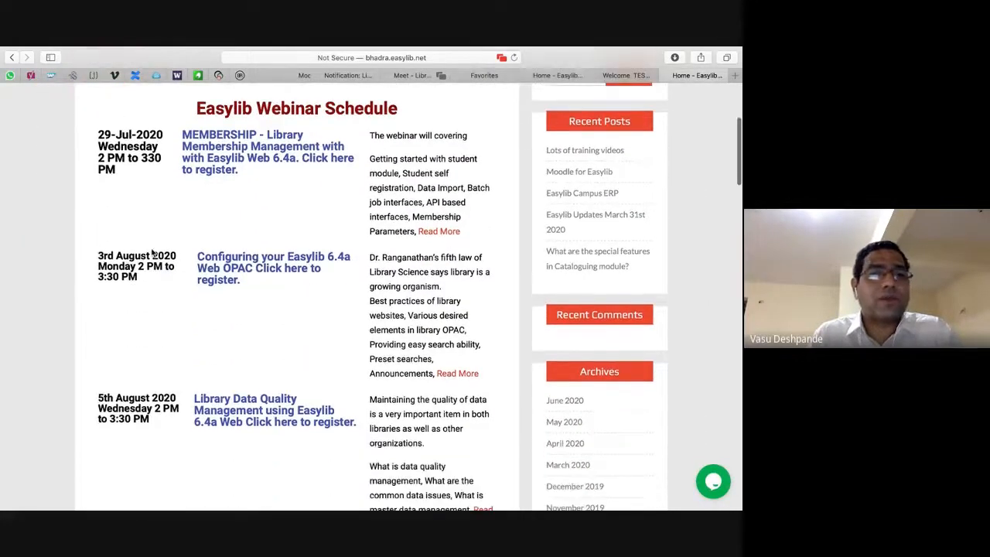
{"action": "left_click_drag", "start_coordinate": [81, 246], "coordinate": [230, 309]}
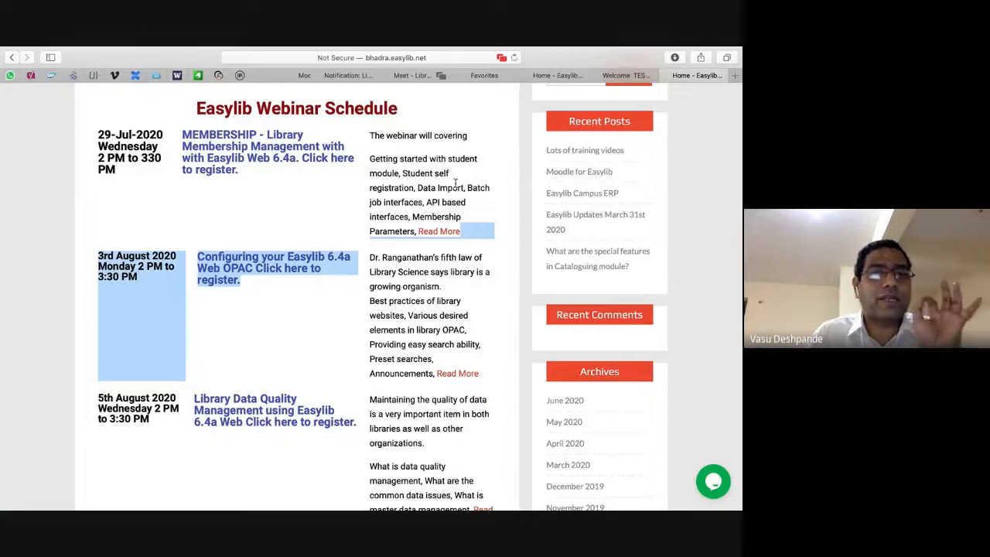
{"action": "key", "text": "super+Tab"}
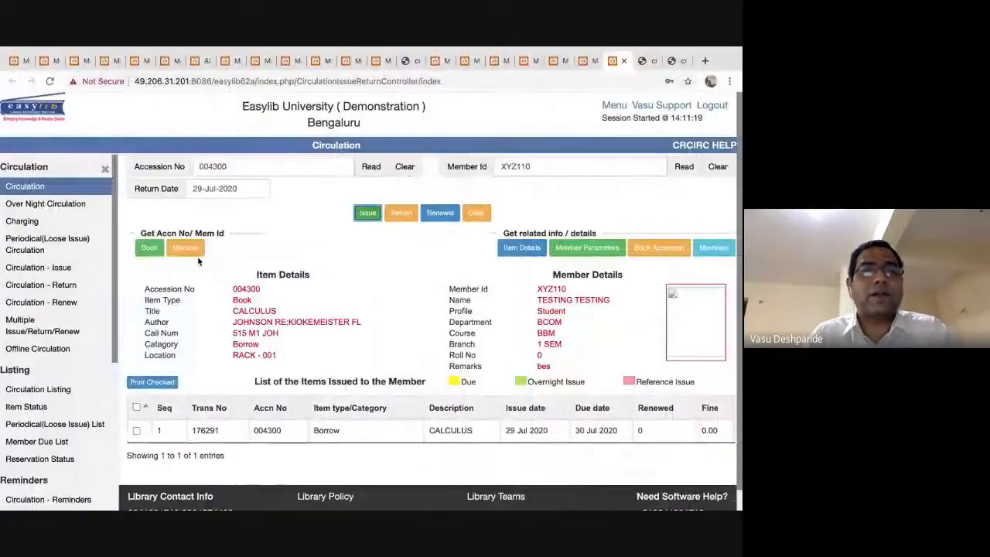
Go to the Easylib home page and browse Featured Books, About Your Library and Library Timings.
{"action": "left_click", "coordinate": [43, 111]}
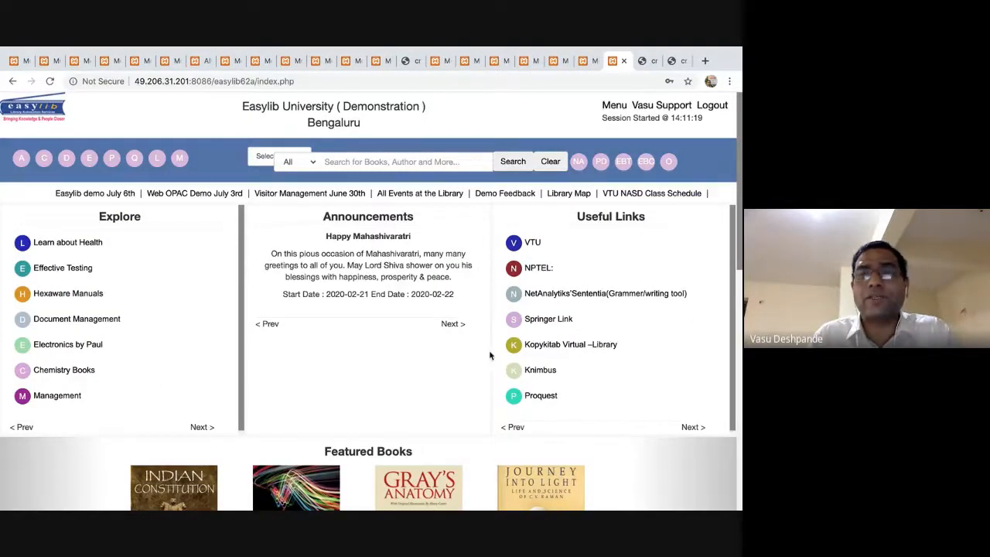
{"action": "scroll", "coordinate": [468, 232], "scroll_direction": "down", "scroll_amount": 4}
{"action": "scroll", "coordinate": [324, 274], "scroll_direction": "up", "scroll_amount": 1}
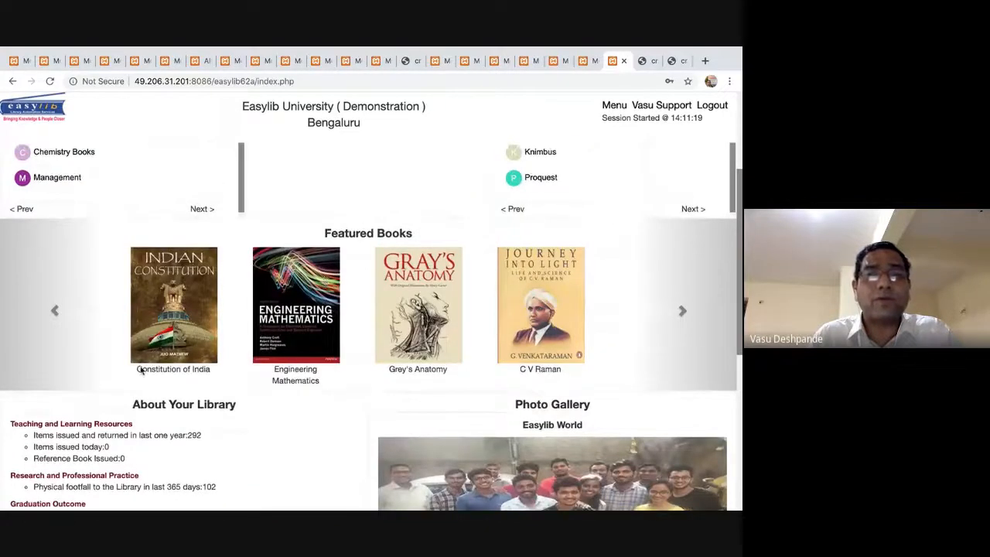
{"action": "scroll", "coordinate": [194, 348], "scroll_direction": "down", "scroll_amount": 3}
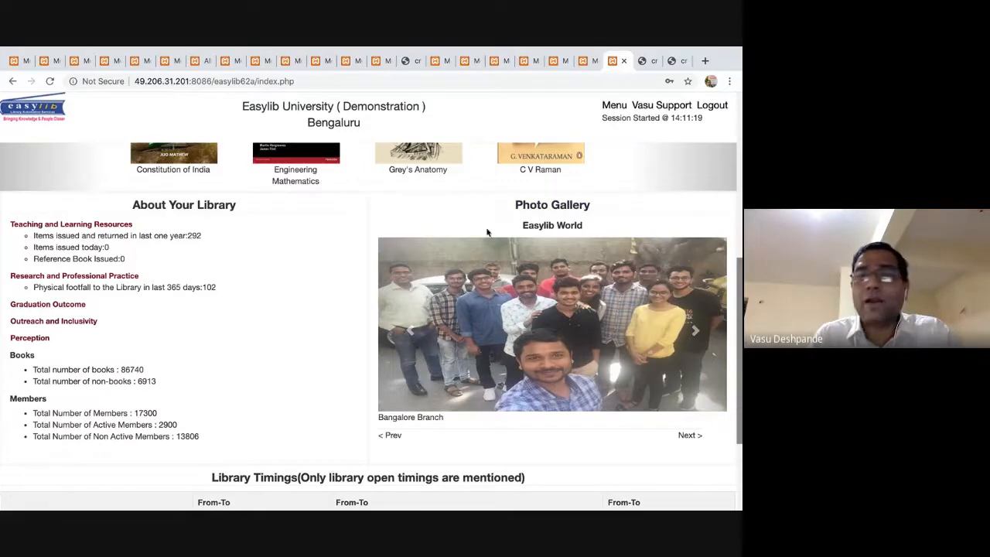
{"action": "scroll", "coordinate": [626, 380], "scroll_direction": "down", "scroll_amount": 2}
{"action": "scroll", "coordinate": [625, 381], "scroll_direction": "up", "scroll_amount": 2}
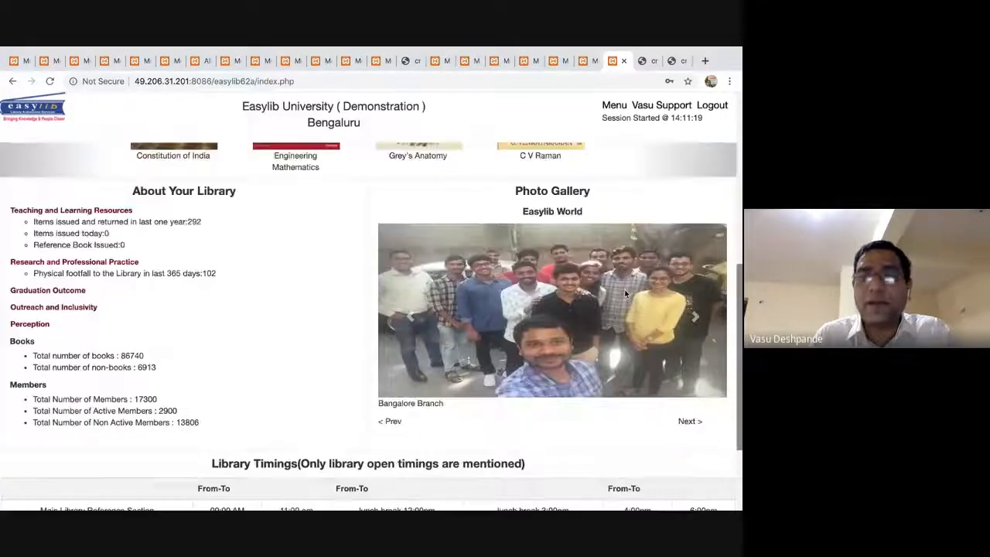
{"action": "scroll", "coordinate": [626, 294], "scroll_direction": "down", "scroll_amount": 2}
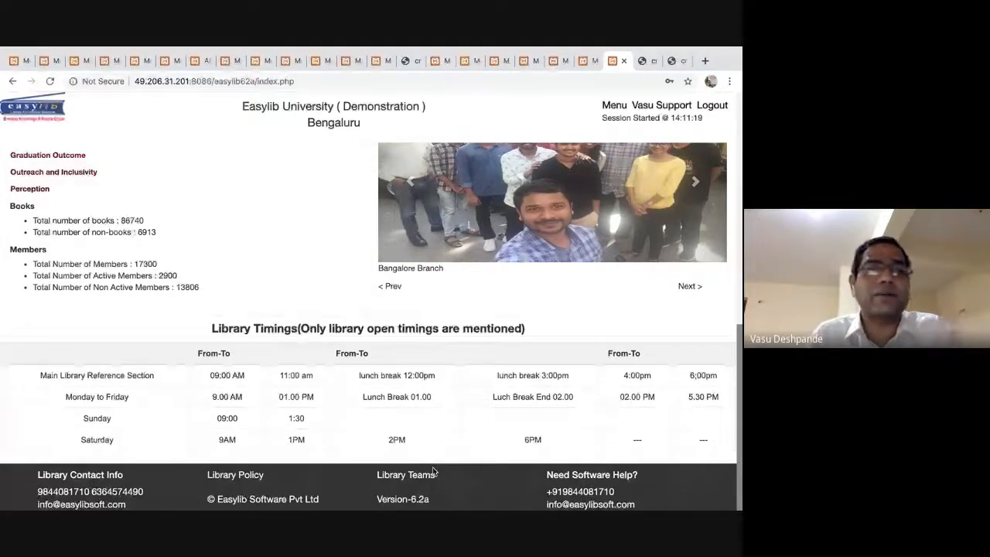
{"action": "scroll", "coordinate": [433, 468], "scroll_direction": "up", "scroll_amount": 10}
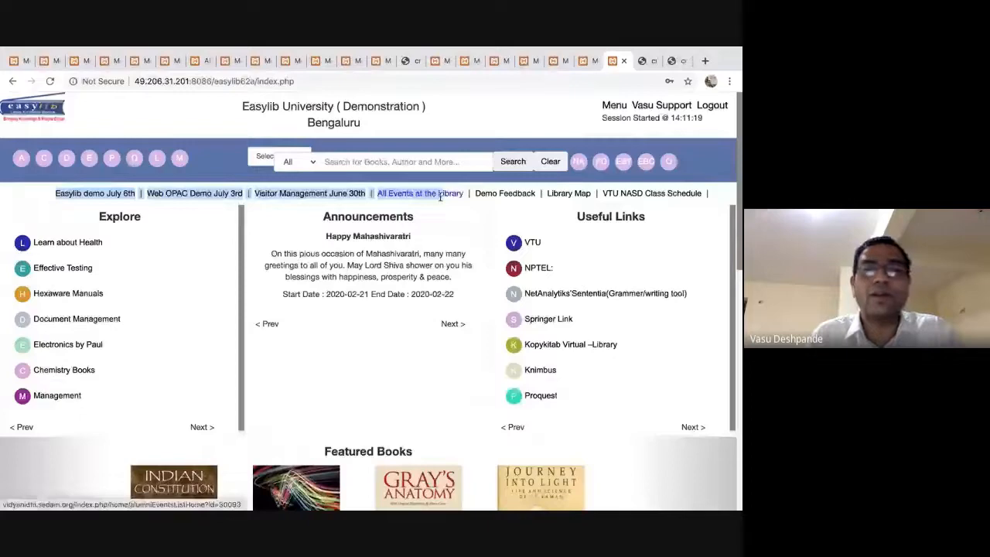
{"action": "left_click", "coordinate": [706, 236]}
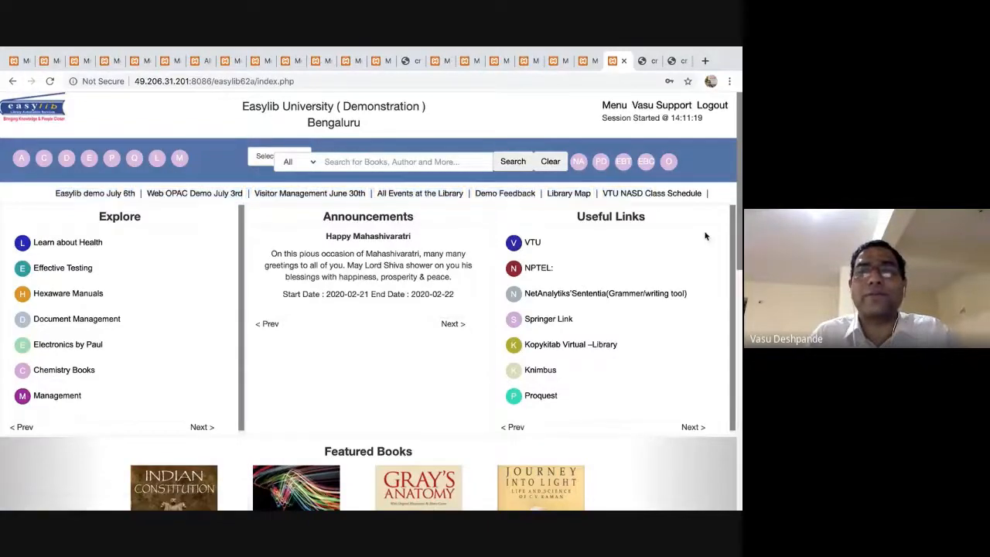
{"action": "key", "text": "super+Tab"}
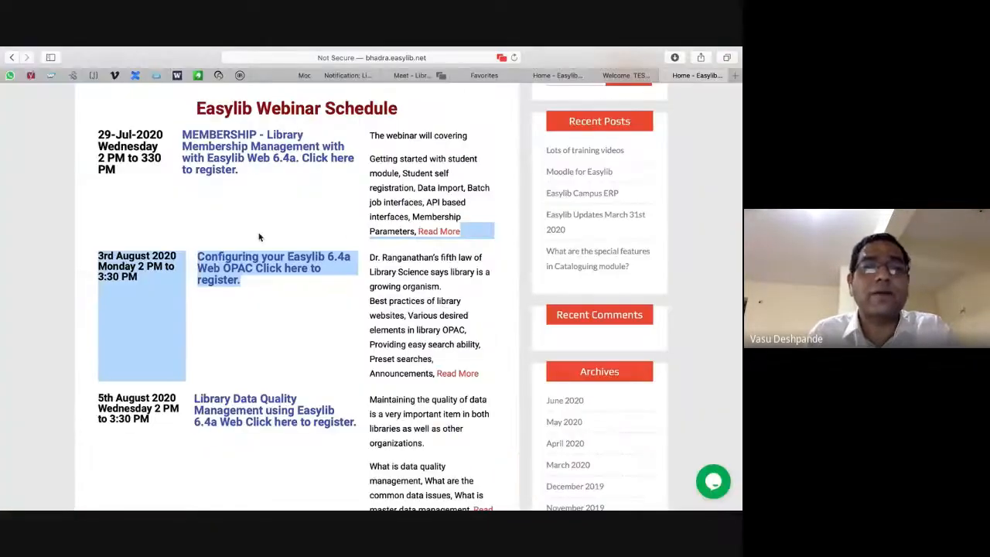
Search Google for 'data quality management' in a new tab.
{"action": "left_click", "coordinate": [257, 242]}
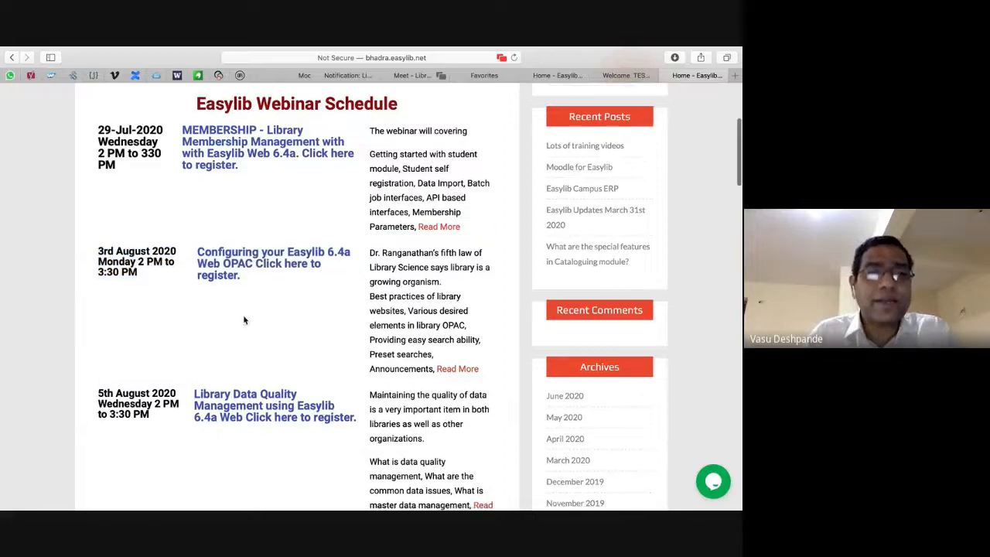
{"action": "scroll", "coordinate": [245, 319], "scroll_direction": "down", "scroll_amount": 3}
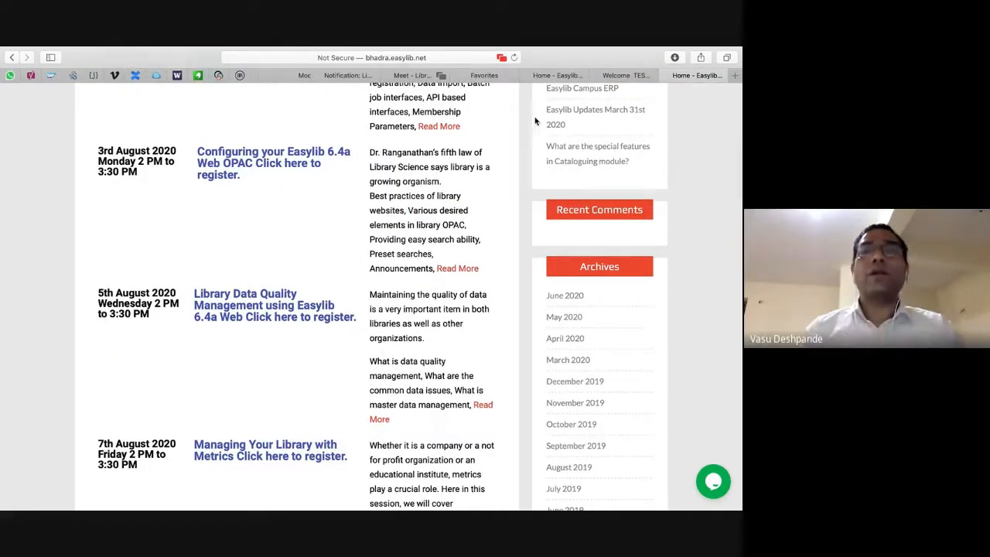
{"action": "left_click", "coordinate": [737, 75]}
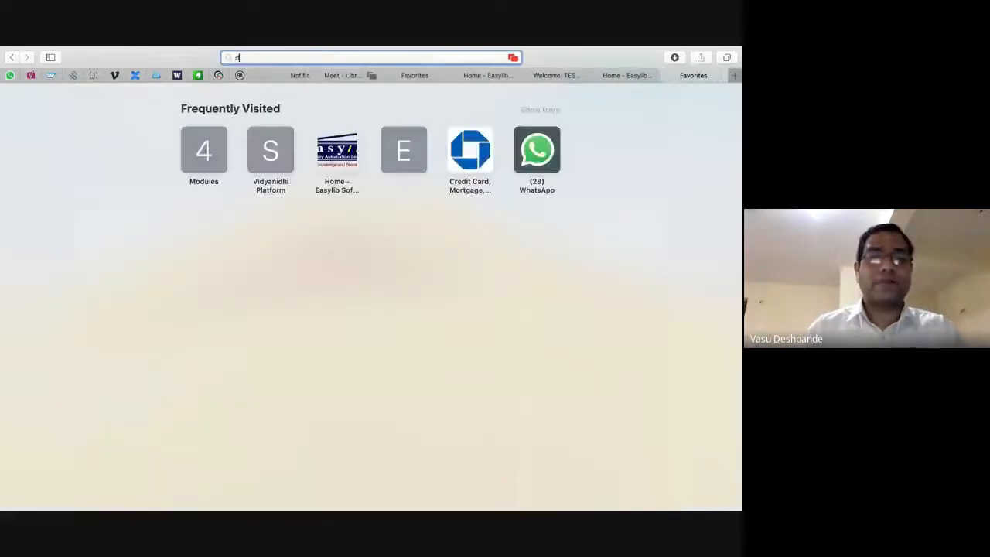
{"action": "type", "text": "data quality management"}
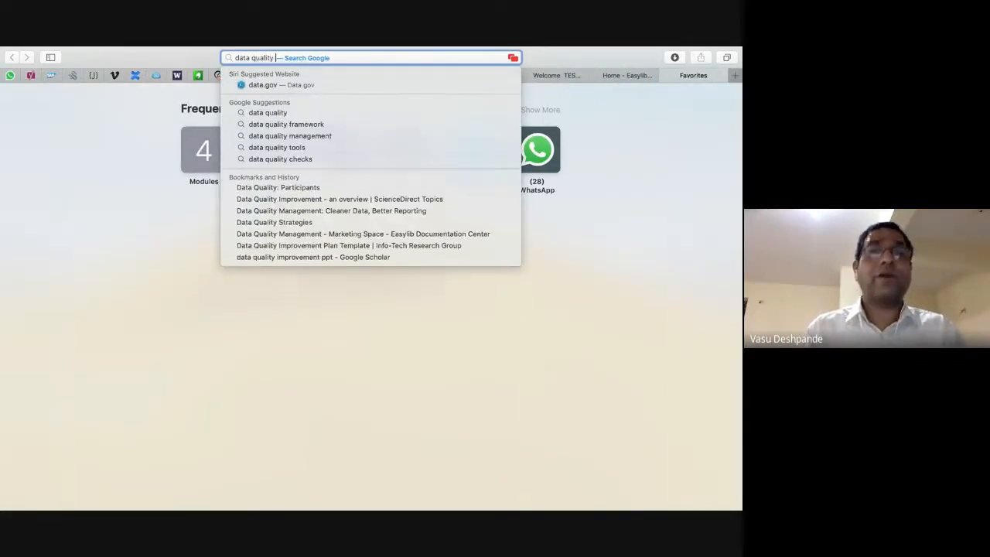
{"action": "key", "text": "Return"}
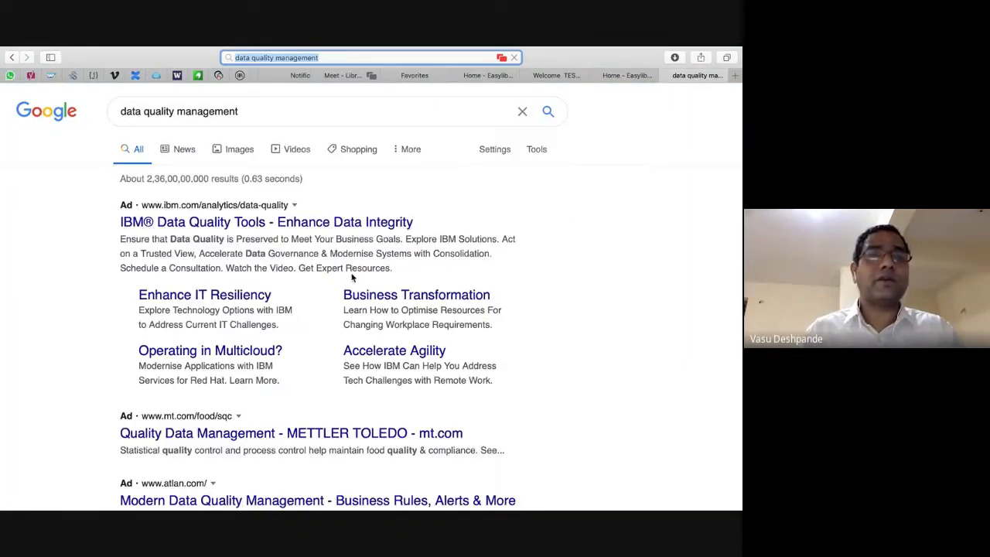
Scroll through the 'data quality management' search results.
{"action": "scroll", "coordinate": [352, 279], "scroll_direction": "down", "scroll_amount": 1}
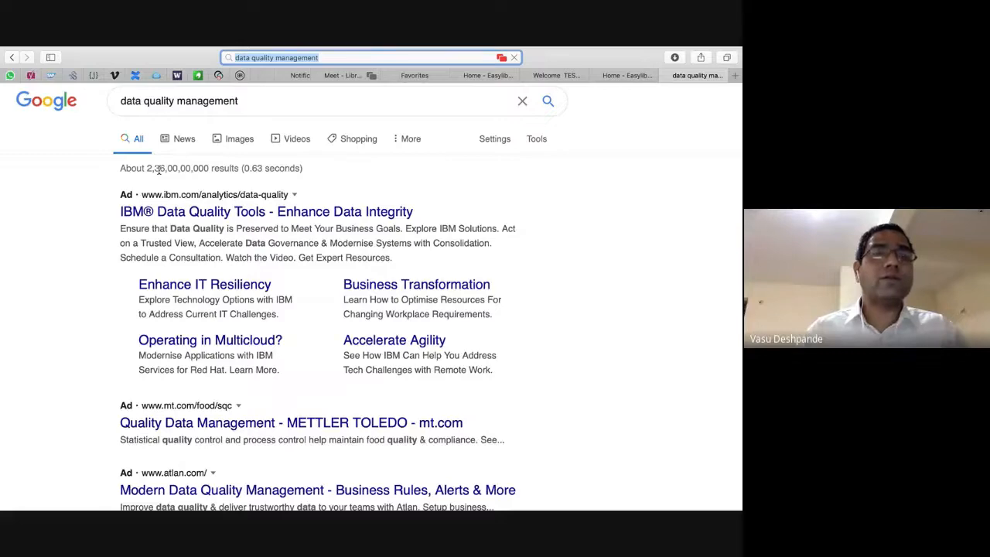
{"action": "scroll", "coordinate": [348, 251], "scroll_direction": "down", "scroll_amount": 10}
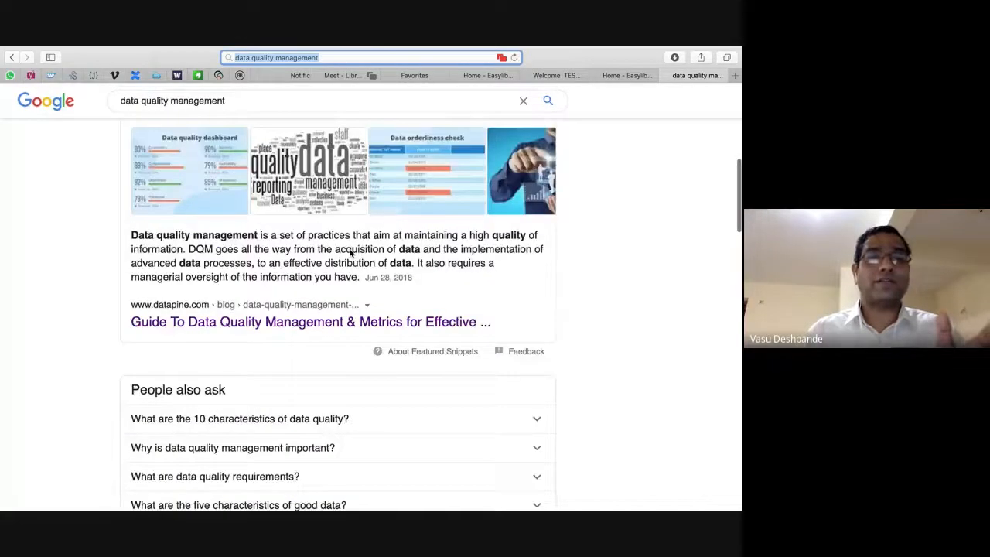
{"action": "scroll", "coordinate": [350, 252], "scroll_direction": "down", "scroll_amount": 10}
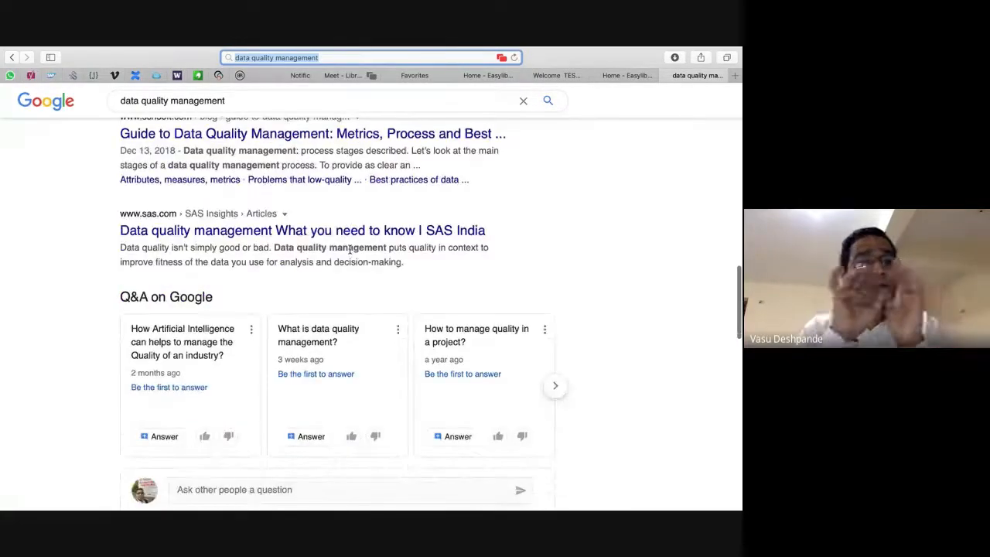
{"action": "scroll", "coordinate": [351, 250], "scroll_direction": "down", "scroll_amount": 8}
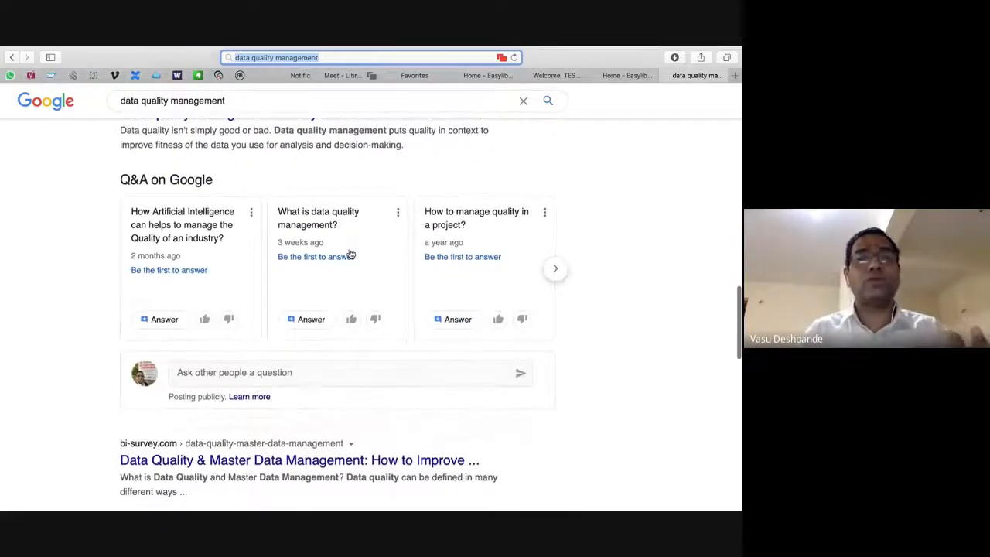
{"action": "scroll", "coordinate": [351, 250], "scroll_direction": "up", "scroll_amount": 20}
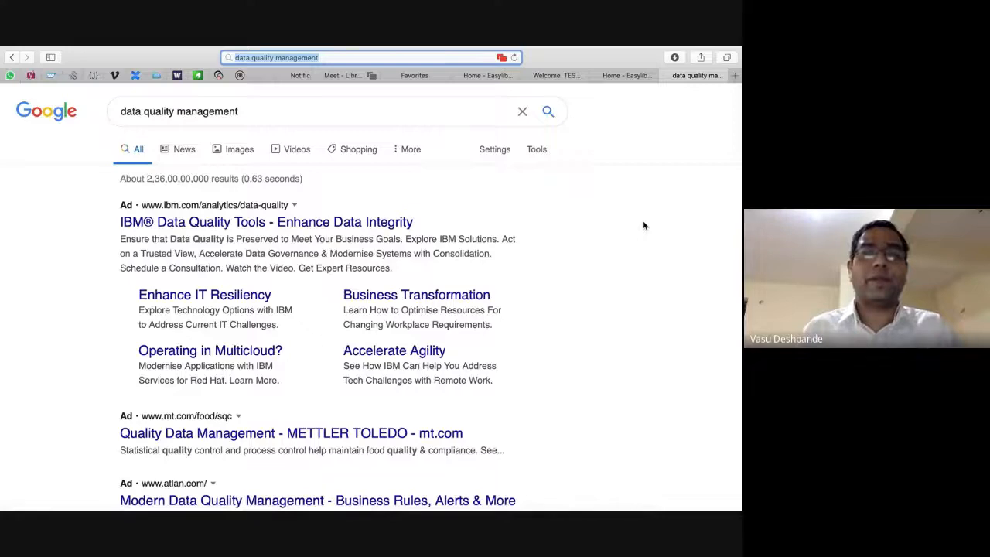
{"action": "scroll", "coordinate": [643, 226], "scroll_direction": "down", "scroll_amount": 1}
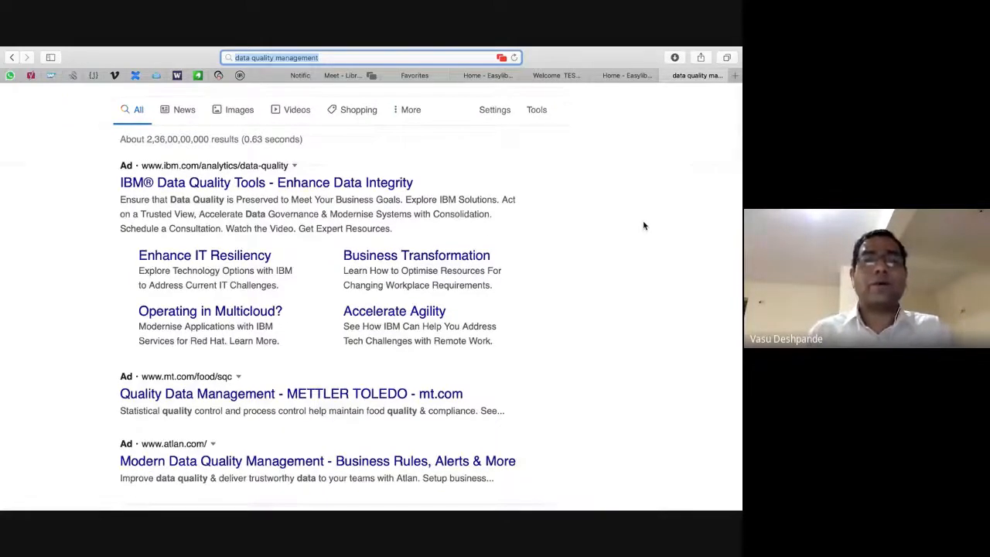
{"action": "scroll", "coordinate": [644, 225], "scroll_direction": "down", "scroll_amount": 2}
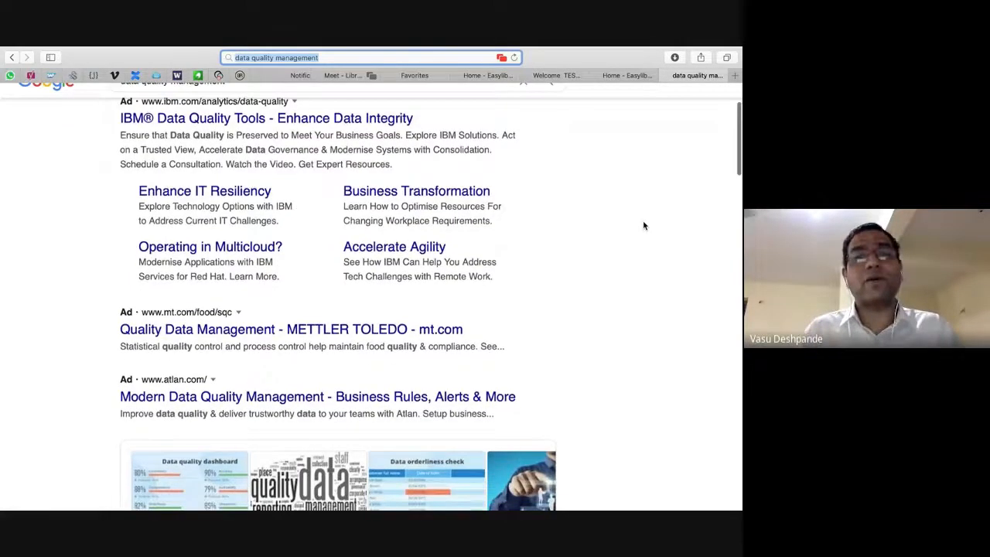
{"action": "scroll", "coordinate": [644, 225], "scroll_direction": "down", "scroll_amount": 2}
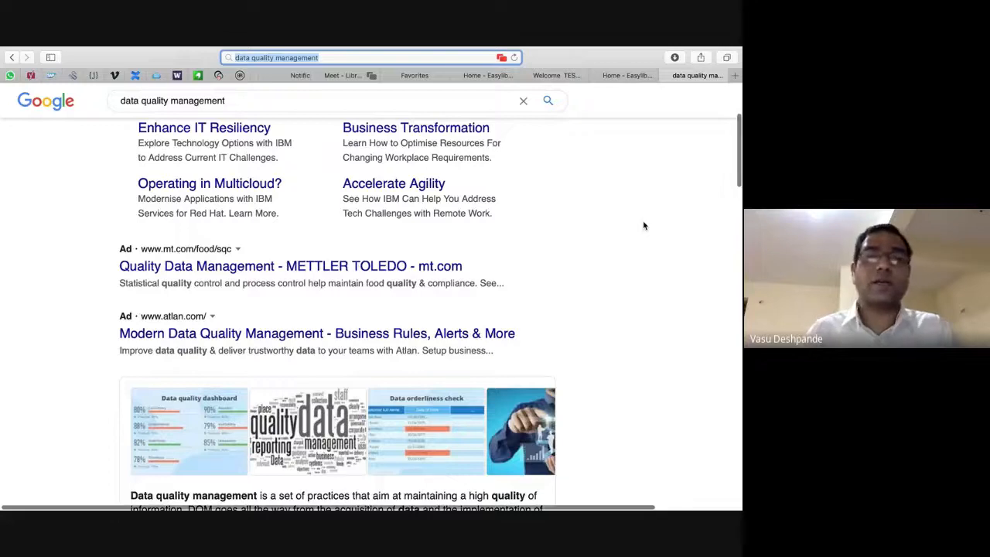
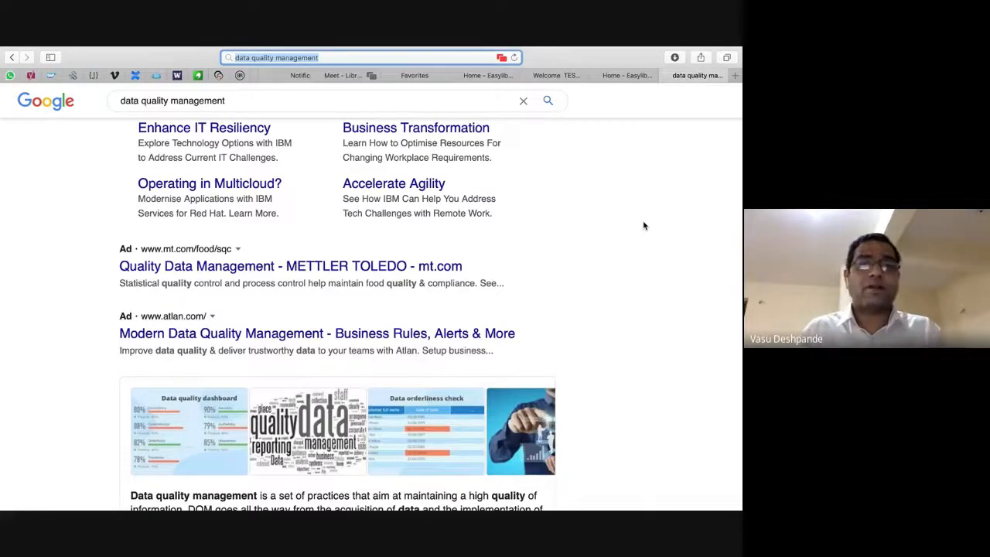
Scroll further through the 'data quality management' search results.
{"action": "scroll", "coordinate": [644, 225], "scroll_direction": "down", "scroll_amount": 1}
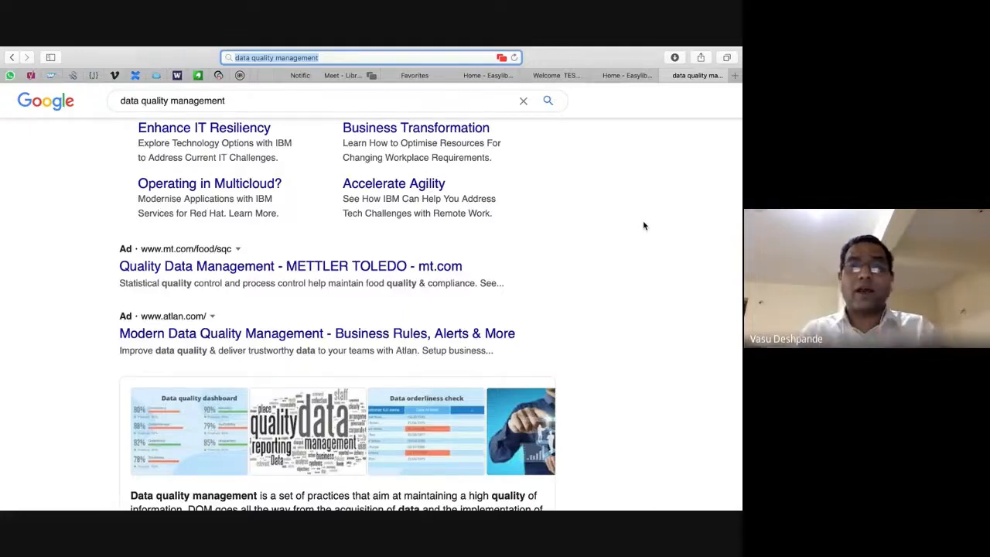
{"action": "mouse_move", "coordinate": [601, 49]}
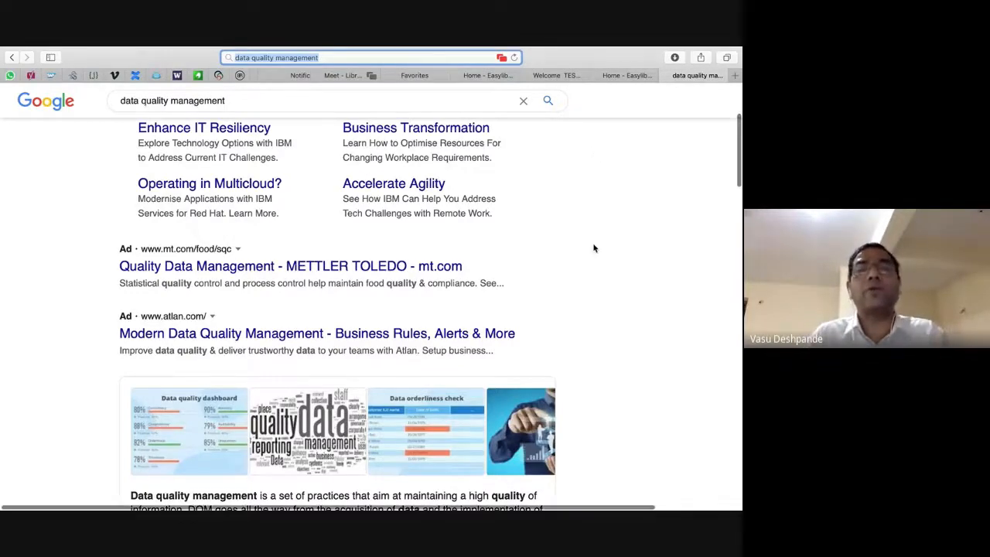
{"action": "scroll", "coordinate": [594, 249], "scroll_direction": "down", "scroll_amount": 8}
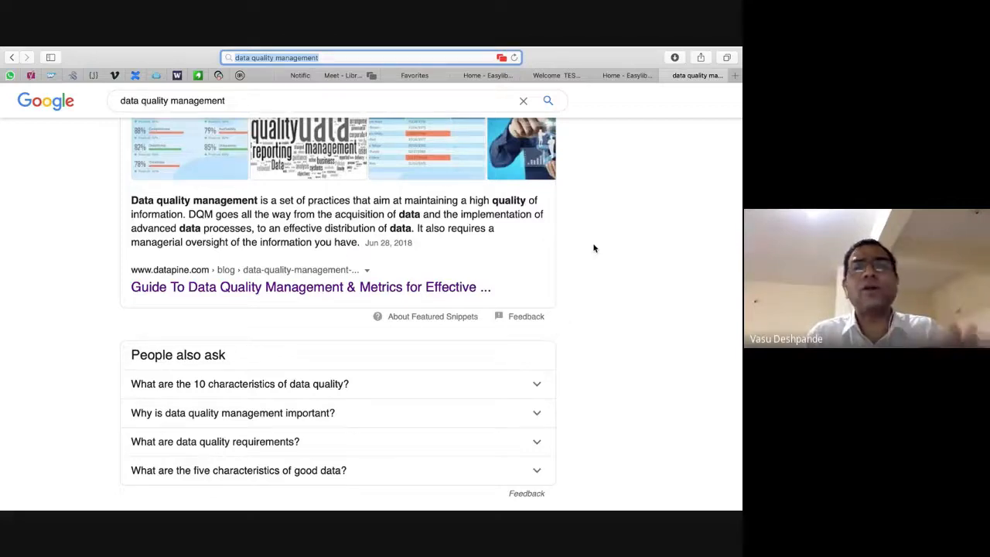
{"action": "key", "text": "super+Tab"}
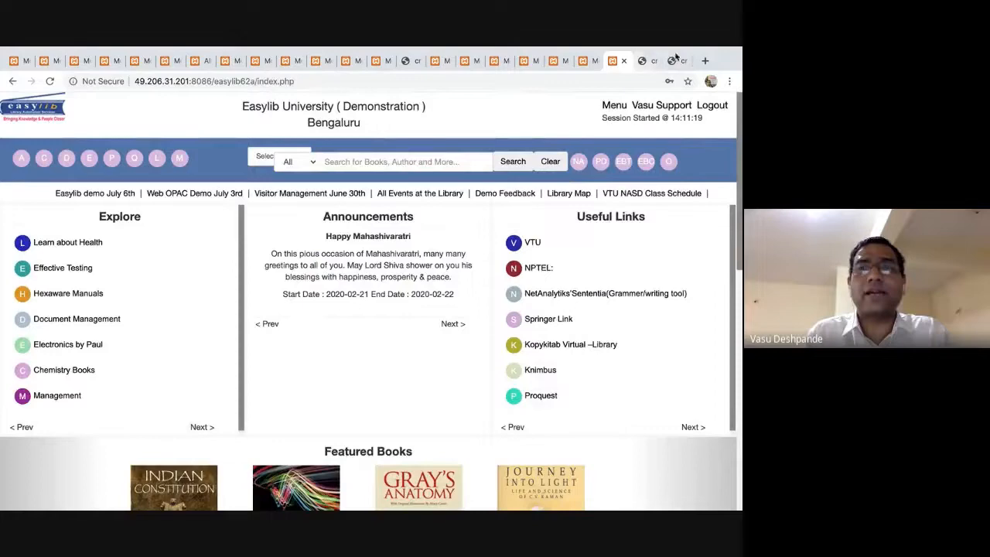
{"action": "key", "text": "super+Tab"}
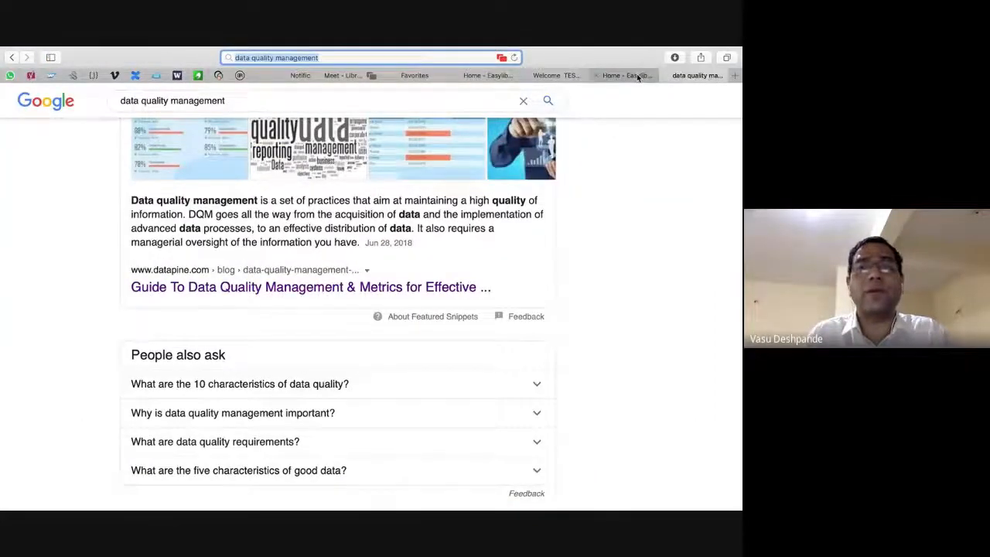
Look over the Easylib events page in Safari, then open the Easylib demo's module menu in Chrome.
{"action": "left_click", "coordinate": [639, 76]}
{"action": "scroll", "coordinate": [340, 297], "scroll_direction": "down", "scroll_amount": 3}
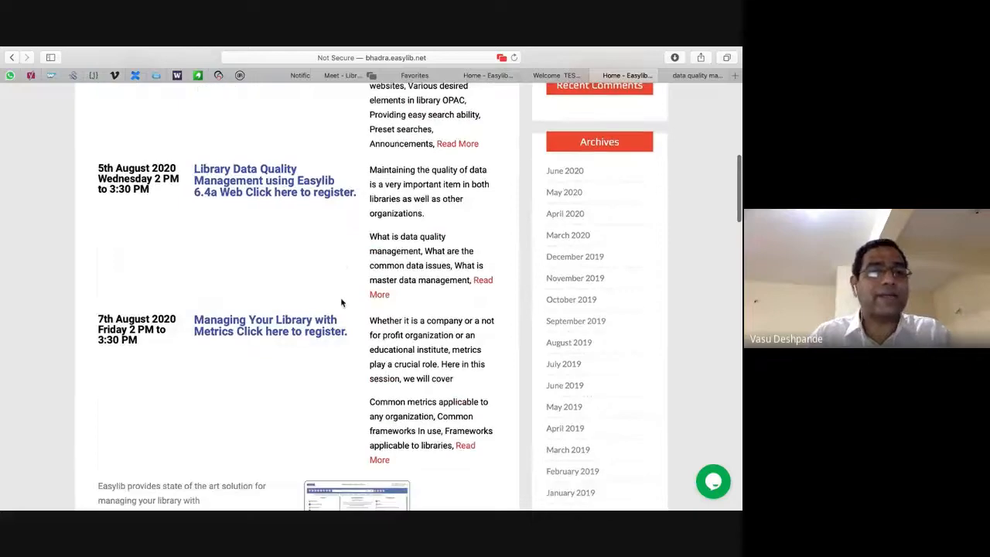
{"action": "scroll", "coordinate": [340, 297], "scroll_direction": "down", "scroll_amount": 1}
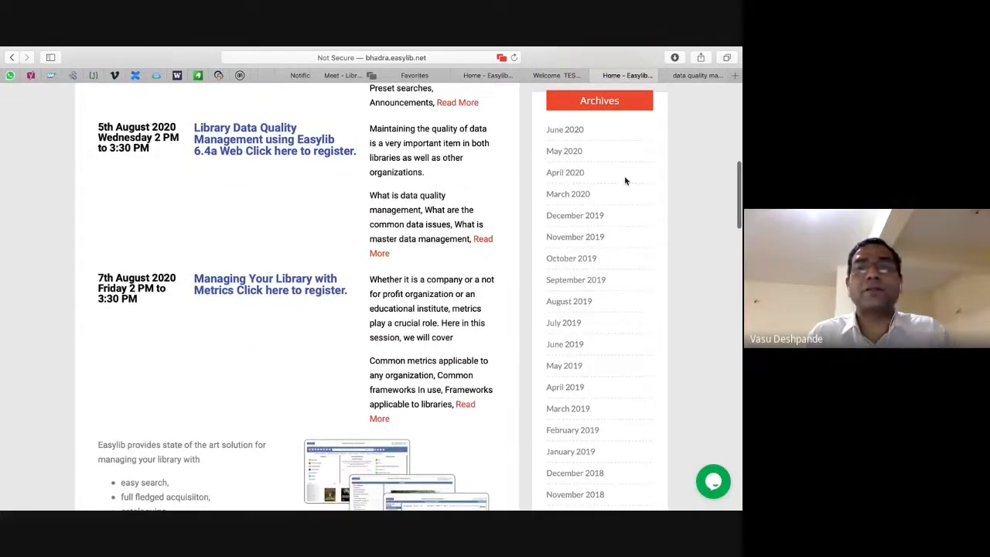
{"action": "key", "text": "super+Tab"}
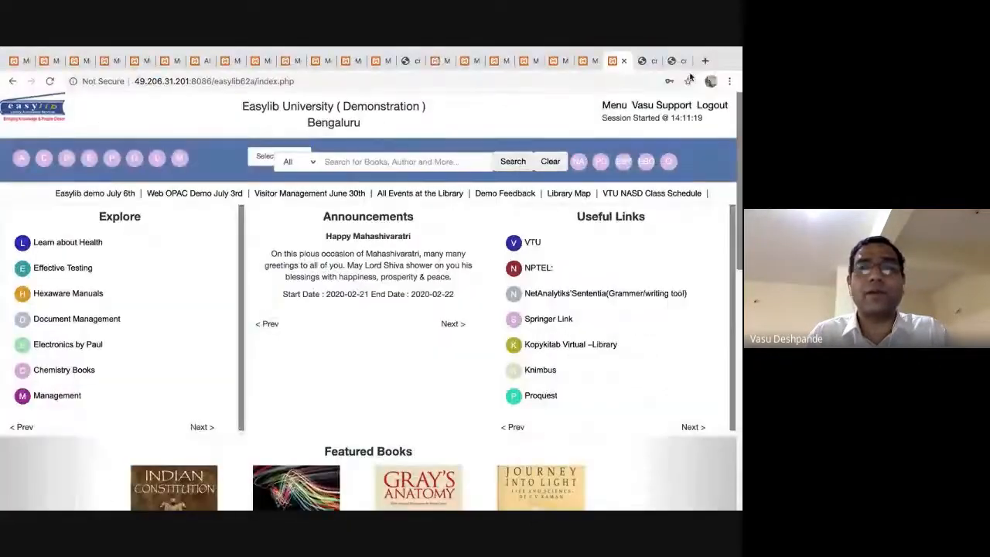
{"action": "left_click", "coordinate": [615, 105]}
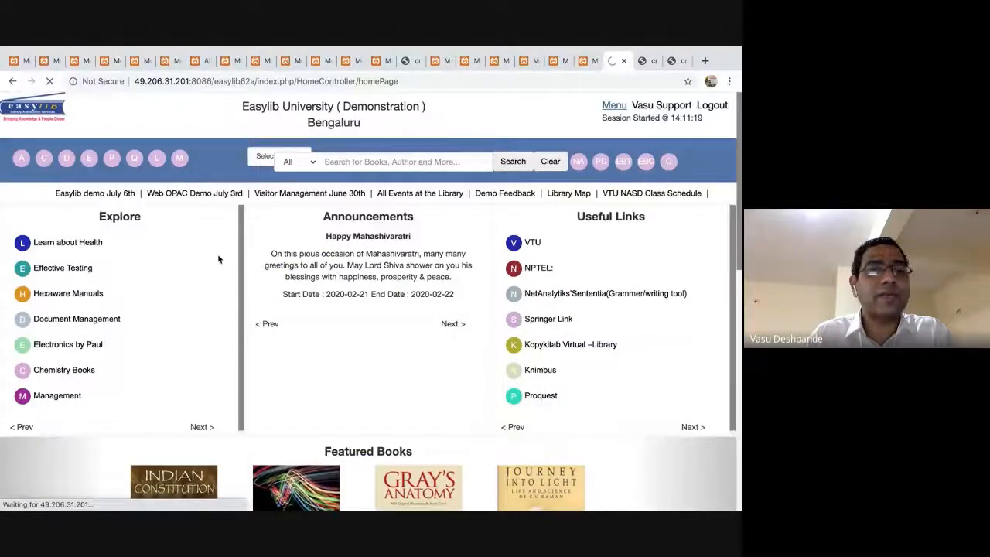
Open Dr.Ranganathan Dashboard under Dashboard(KPI) Management, highlight its goal headings, and go back.
{"action": "scroll", "coordinate": [85, 313], "scroll_direction": "down", "scroll_amount": 3}
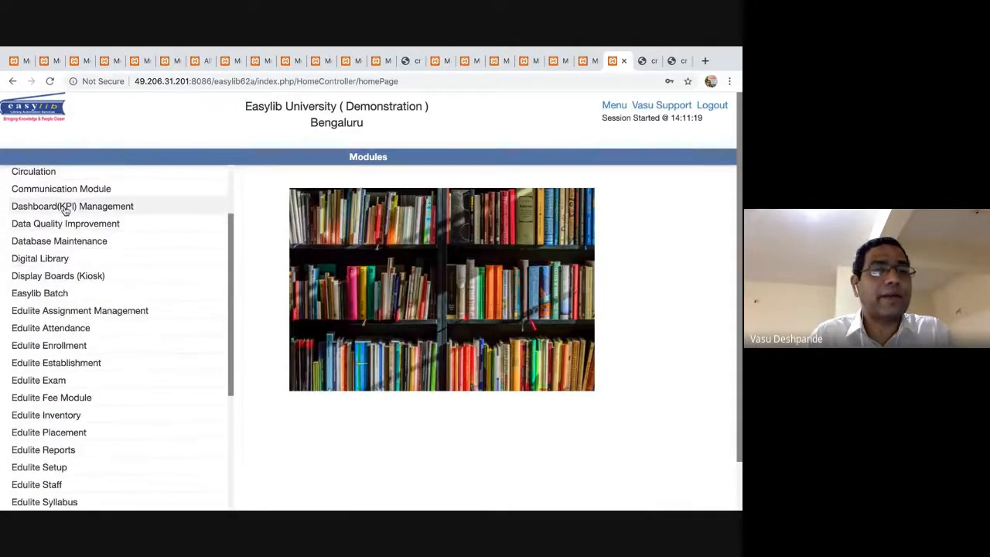
{"action": "left_click", "coordinate": [65, 206]}
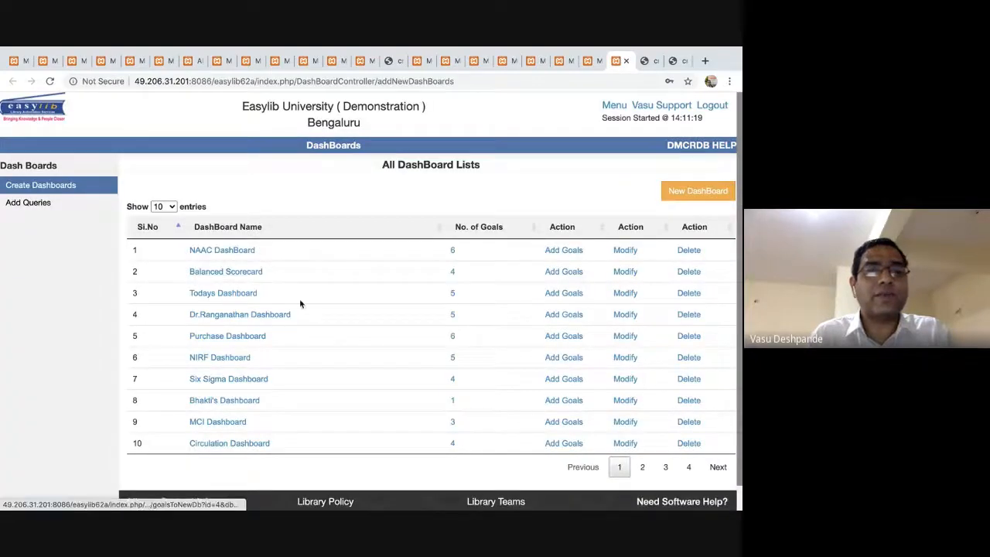
{"action": "left_click", "coordinate": [276, 316]}
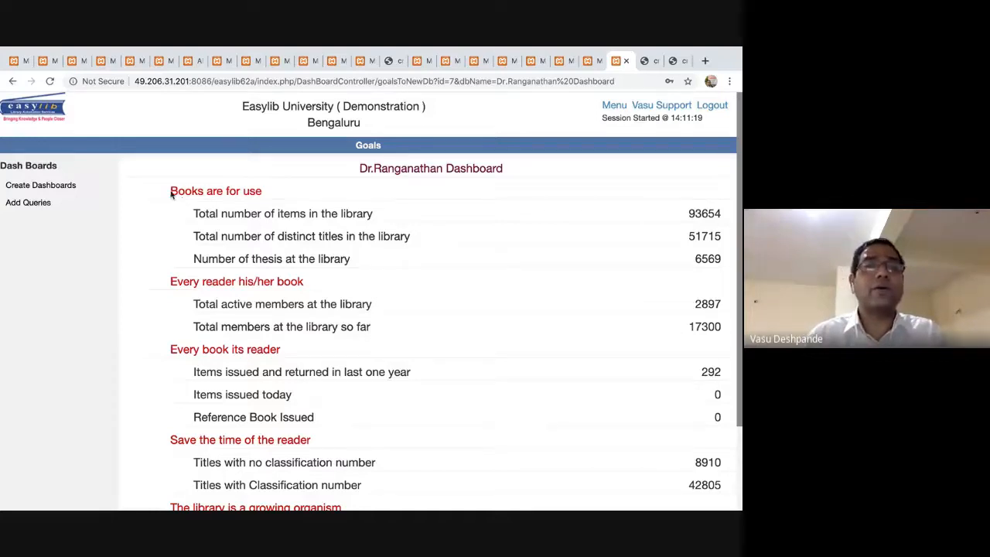
{"action": "left_click_drag", "start_coordinate": [171, 191], "coordinate": [281, 192]}
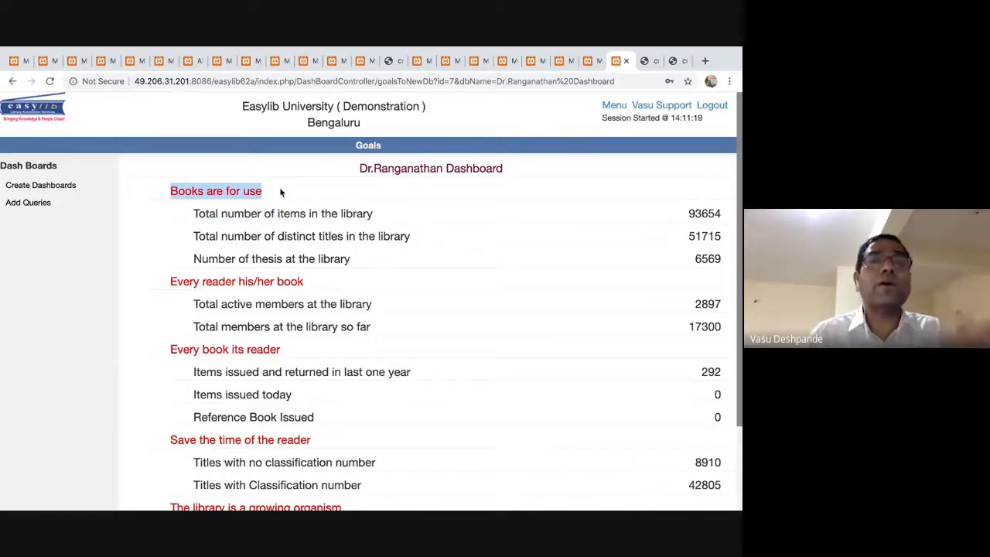
{"action": "left_click_drag", "start_coordinate": [324, 287], "coordinate": [170, 282]}
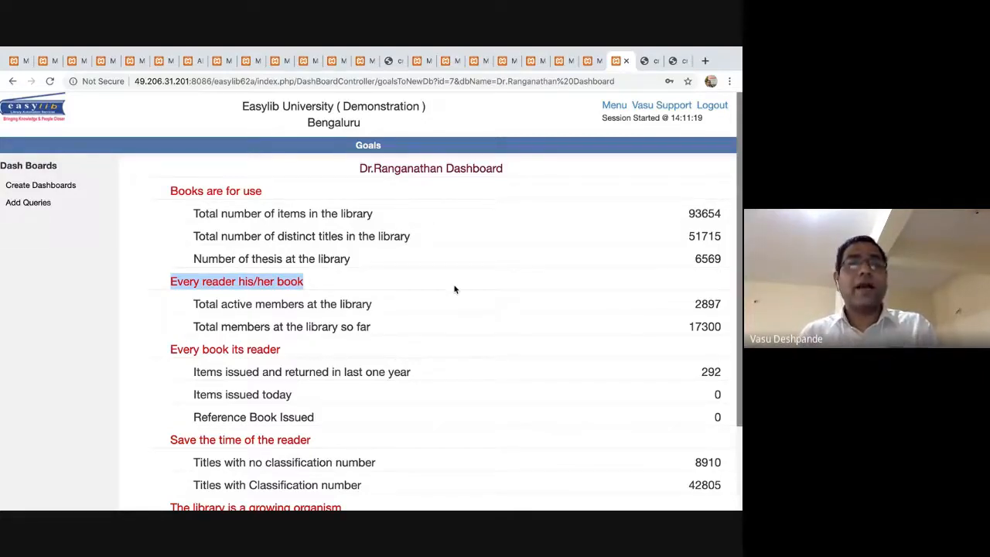
{"action": "left_click", "coordinate": [12, 81]}
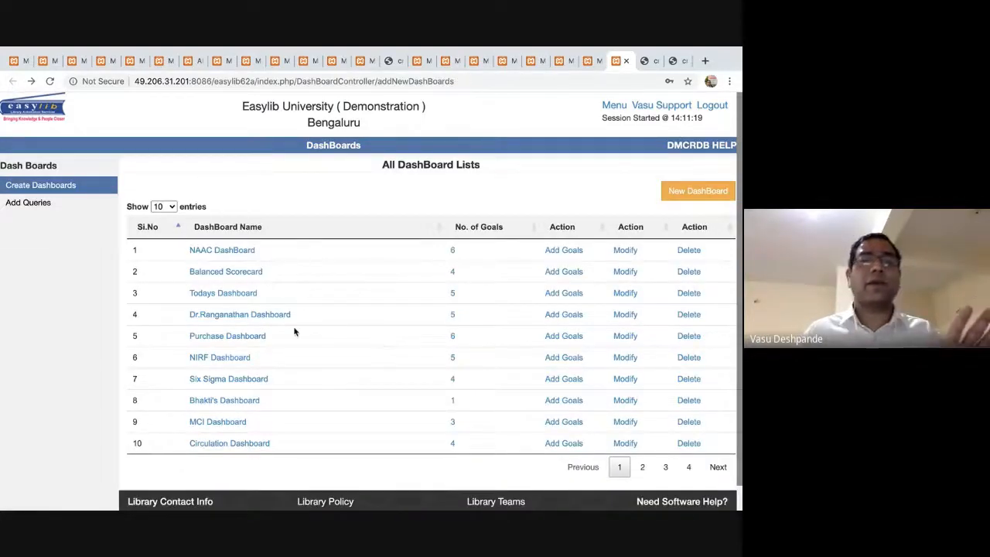
Scroll through the NAAC DashBoard goals and return to the dashboard list.
{"action": "left_click", "coordinate": [236, 254]}
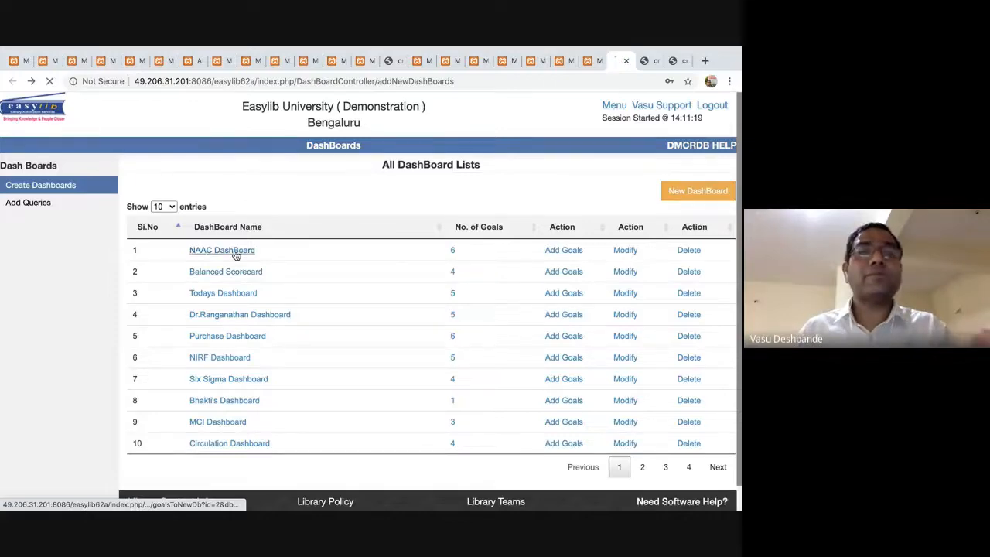
{"action": "scroll", "coordinate": [391, 263], "scroll_direction": "down", "scroll_amount": 3}
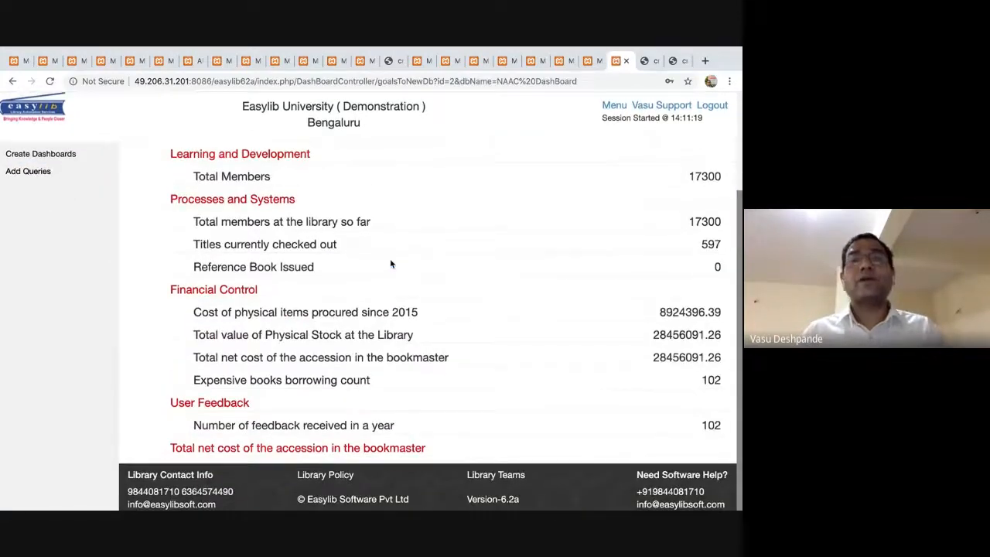
{"action": "scroll", "coordinate": [390, 263], "scroll_direction": "up", "scroll_amount": 3}
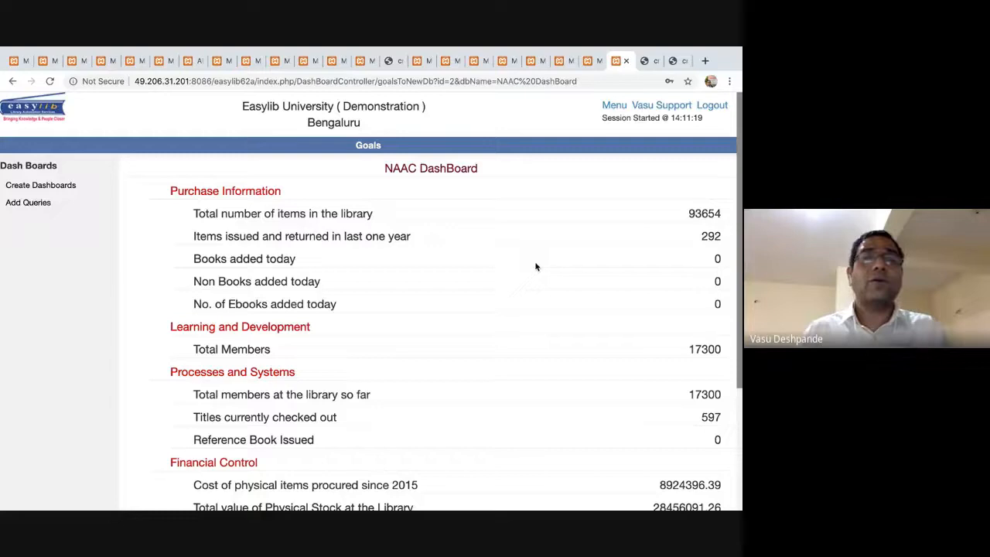
{"action": "left_click", "coordinate": [10, 81]}
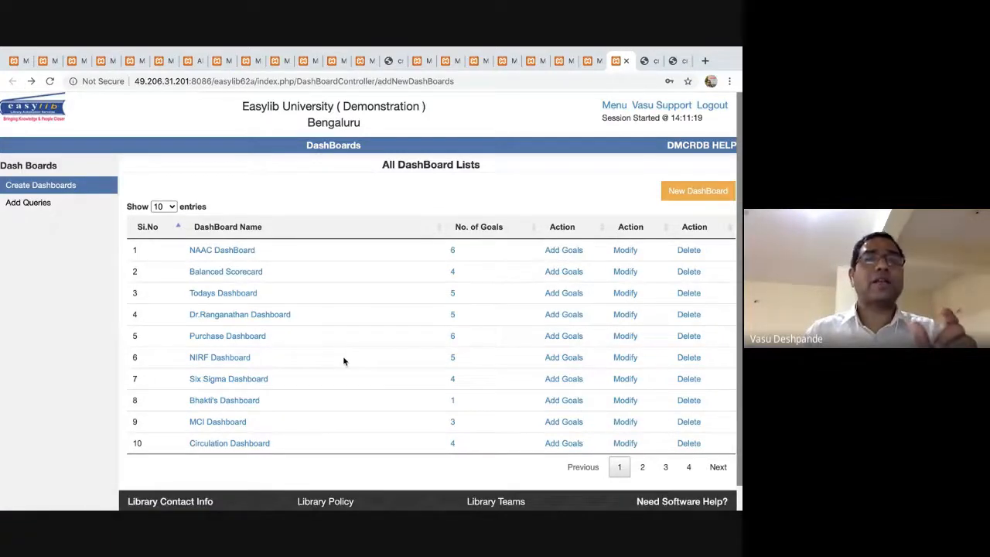
Highlight the Balanced Scorecard and Six Sigma Dashboard names, then bring the events page forward.
{"action": "left_click_drag", "start_coordinate": [180, 274], "coordinate": [274, 284]}
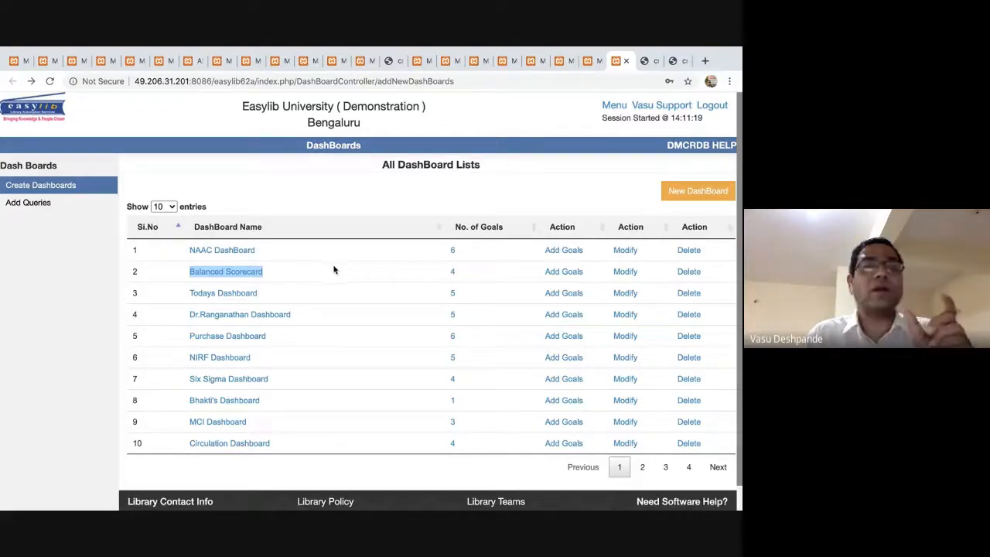
{"action": "left_click_drag", "start_coordinate": [283, 379], "coordinate": [184, 373]}
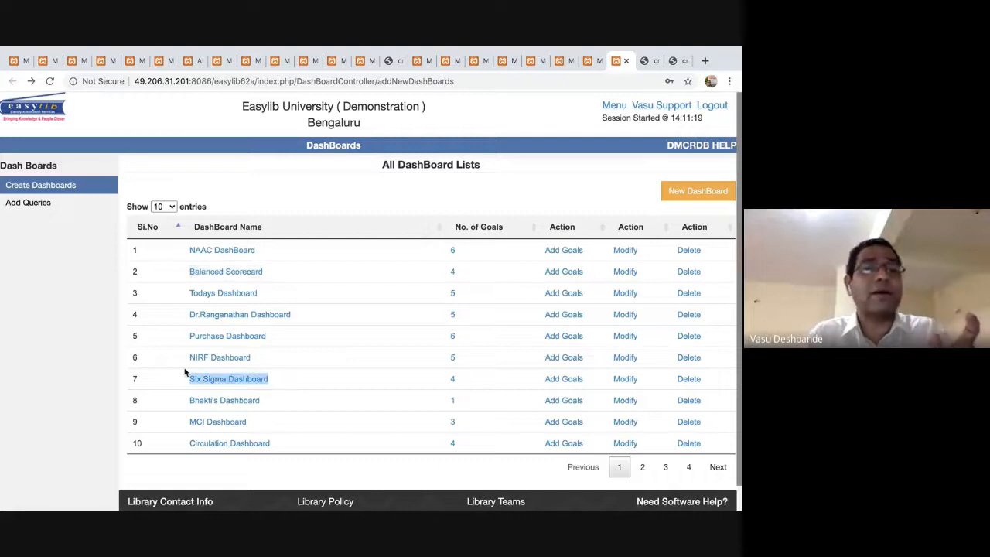
{"action": "left_click", "coordinate": [365, 379]}
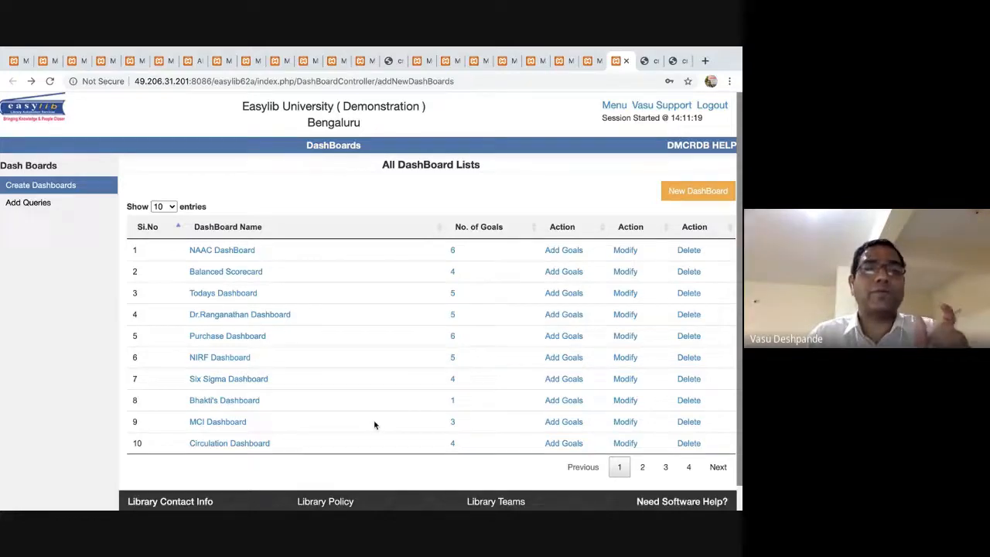
{"action": "key", "text": "super+Tab"}
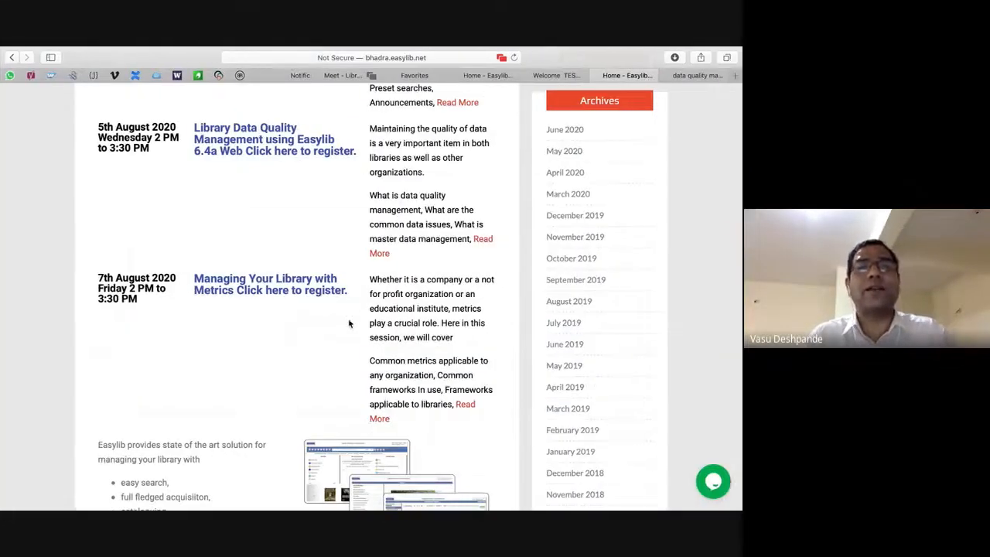
Dismiss the page's context menu and switch to the Meet - Library tab.
{"action": "right_click", "coordinate": [346, 345]}
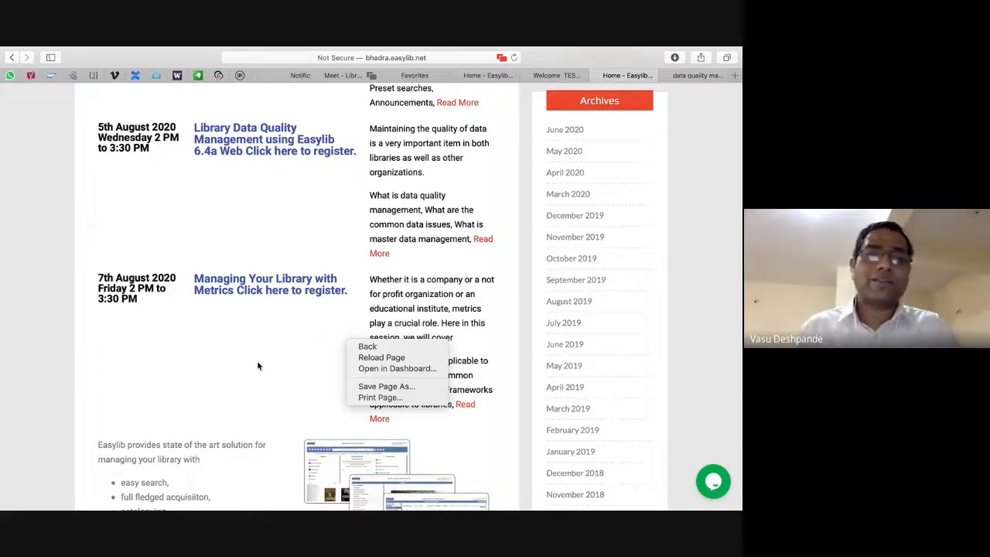
{"action": "left_click", "coordinate": [358, 74]}
{"action": "left_click", "coordinate": [358, 75]}
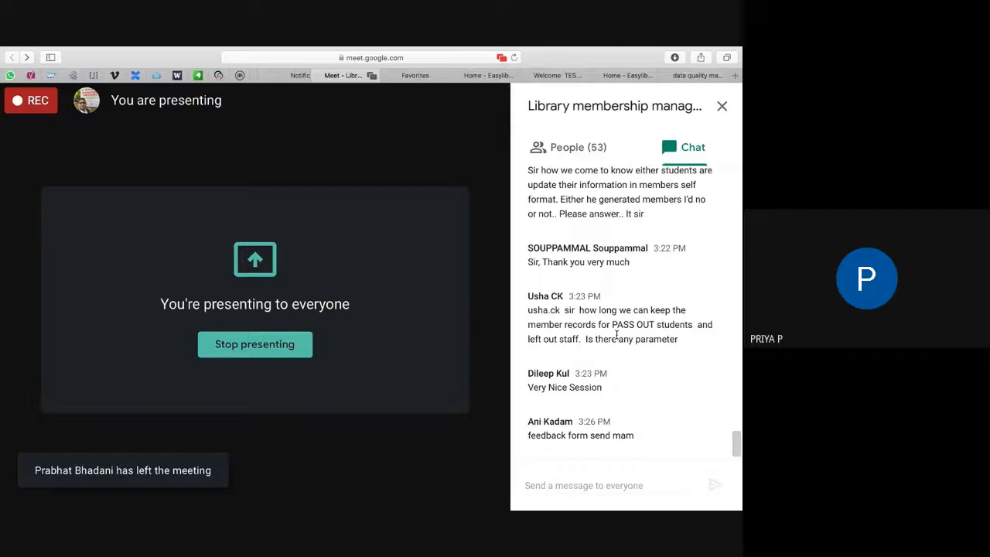
Scroll up and down through the meeting chat messages, then go to the Favorites page.
{"action": "scroll", "coordinate": [676, 284], "scroll_direction": "up", "scroll_amount": 3}
{"action": "scroll", "coordinate": [676, 285], "scroll_direction": "up", "scroll_amount": 4}
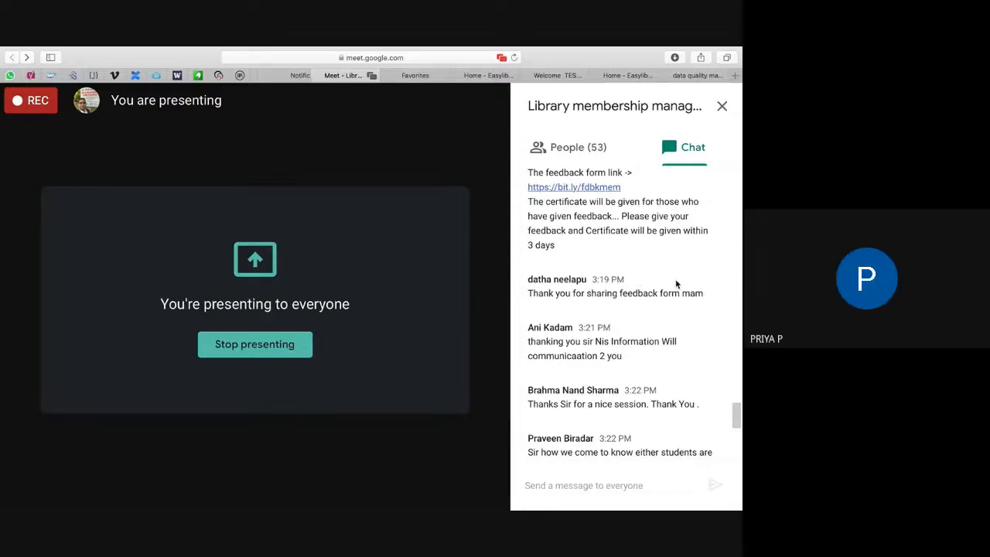
{"action": "scroll", "coordinate": [676, 284], "scroll_direction": "down", "scroll_amount": 3}
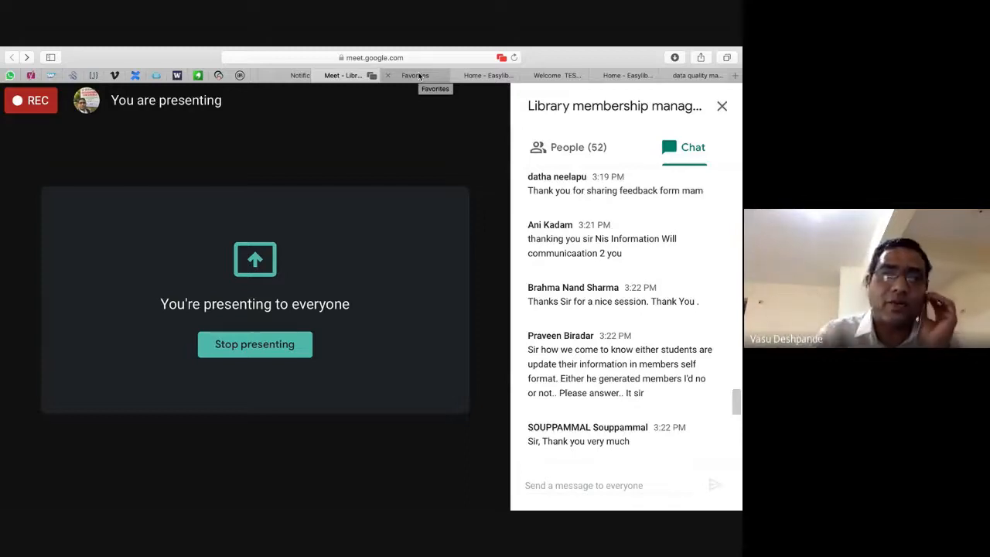
{"action": "left_click", "coordinate": [419, 75]}
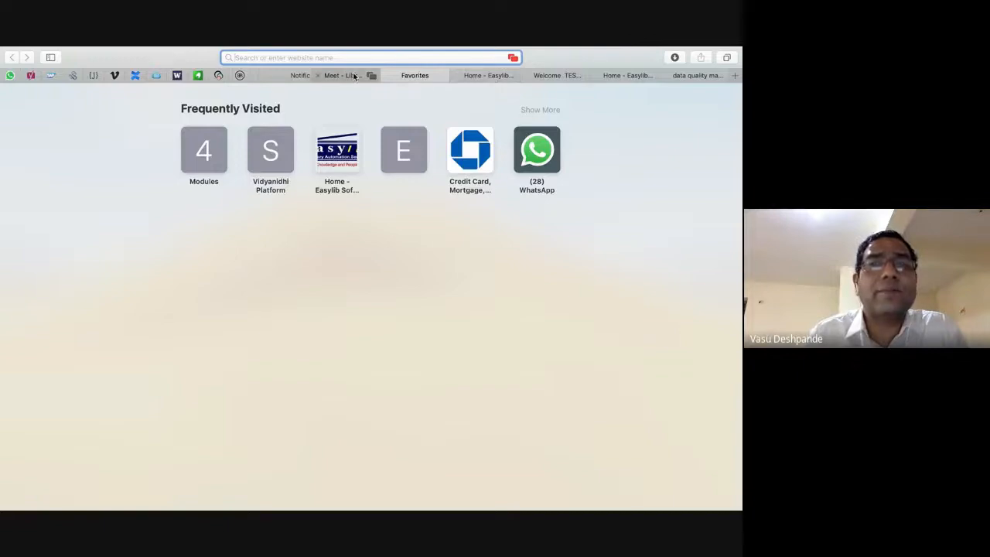
Go to Easylib's Members module and open the Member Self Entry Screen.
{"action": "left_click", "coordinate": [500, 75]}
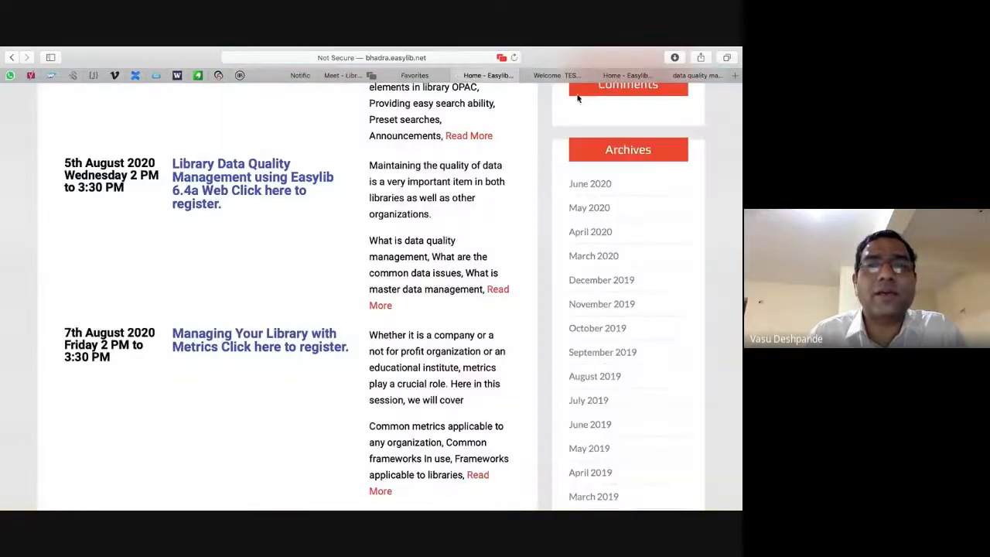
{"action": "key", "text": "super+Tab"}
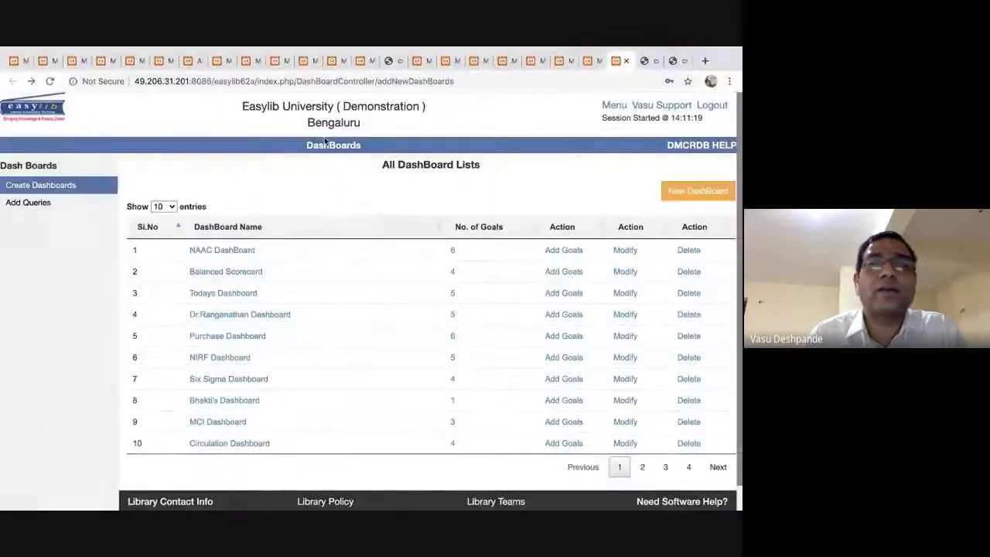
{"action": "left_click", "coordinate": [613, 104]}
{"action": "scroll", "coordinate": [93, 310], "scroll_direction": "down", "scroll_amount": 5}
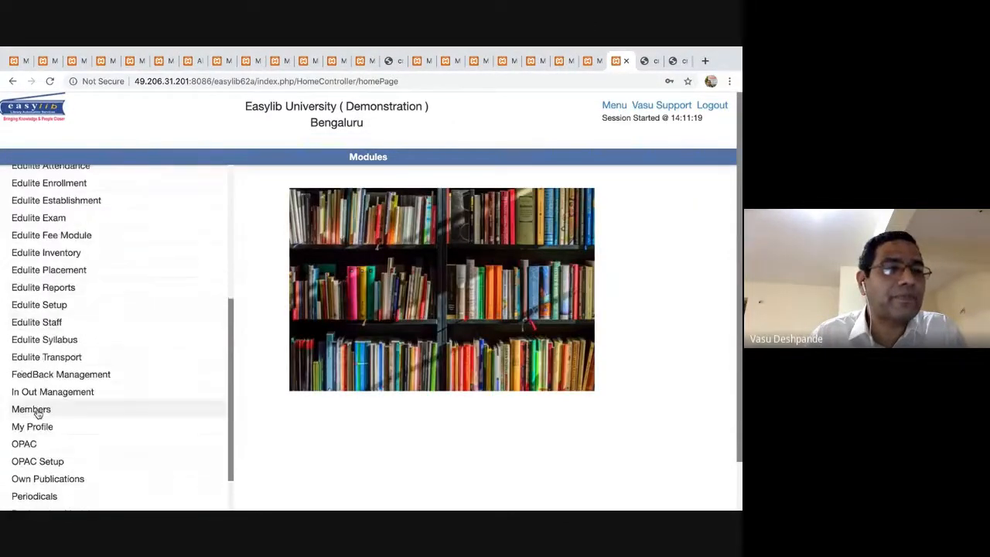
{"action": "left_click", "coordinate": [31, 409]}
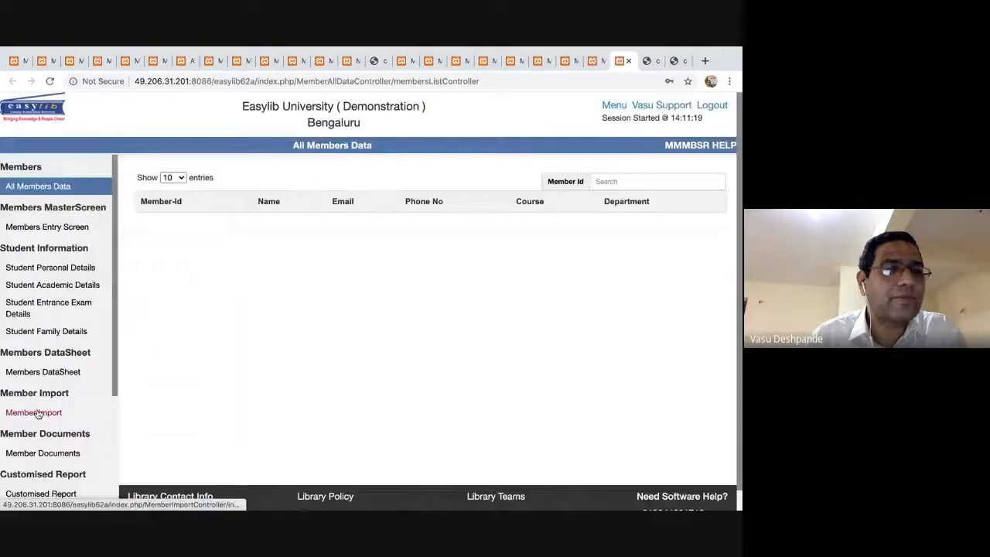
{"action": "scroll", "coordinate": [38, 412], "scroll_direction": "down", "scroll_amount": 5}
{"action": "left_click", "coordinate": [54, 490]}
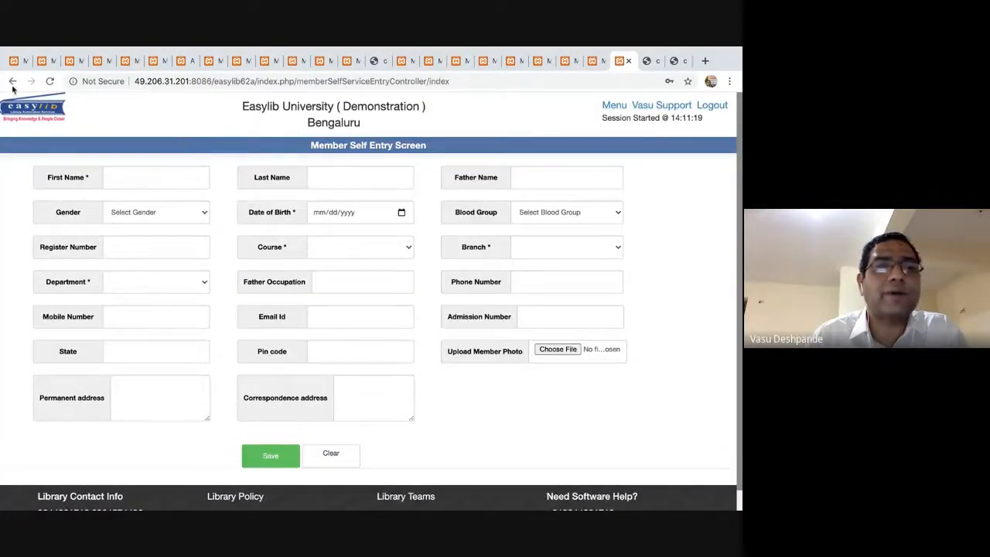
{"action": "left_click", "coordinate": [674, 107]}
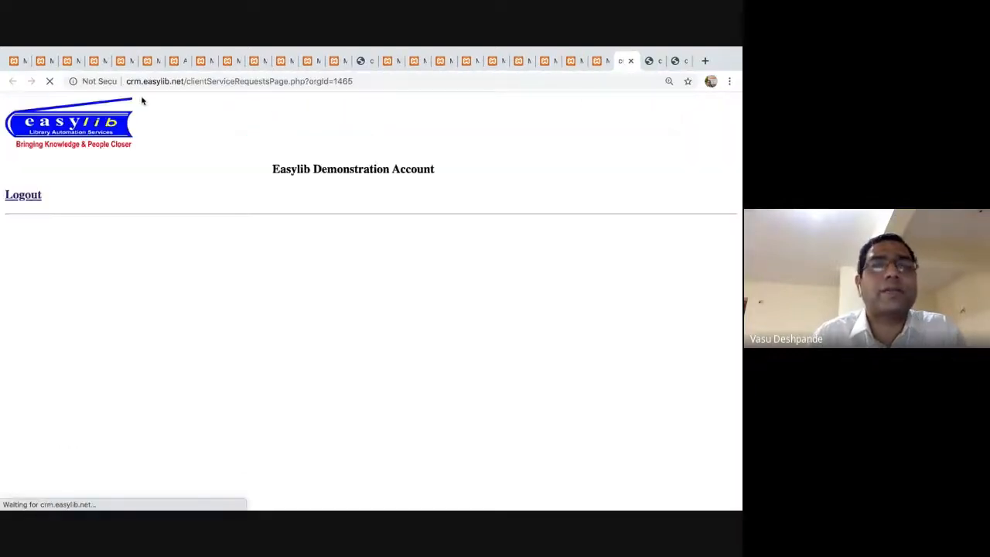
Start a new ticket titled 'Self registered members waiting for regular membership' with a 'Show a list of' description.
{"action": "left_click", "coordinate": [41, 183]}
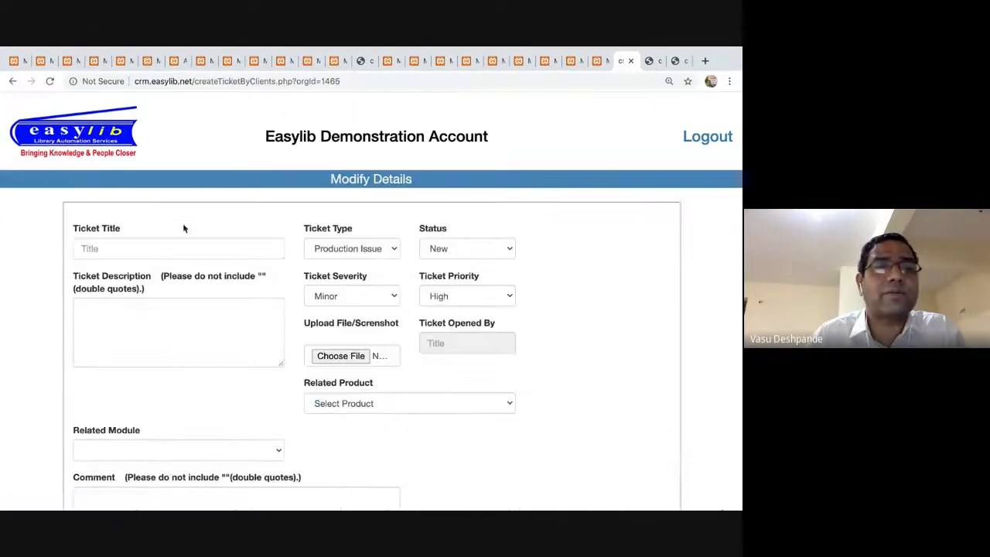
{"action": "left_click", "coordinate": [173, 246]}
{"action": "type", "text": "Se"}
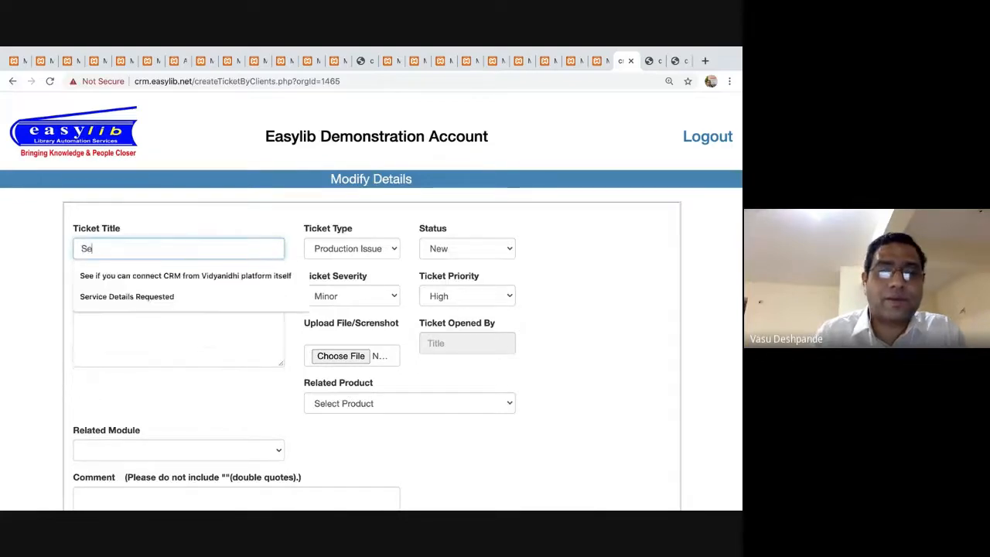
{"action": "type", "text": "lf regisytr"}
{"action": "key", "text": "BackSpace"}
{"action": "key", "text": "BackSpace"}
{"action": "key", "text": "BackSpace"}
{"action": "type", "text": "ered members waiting for reg"}
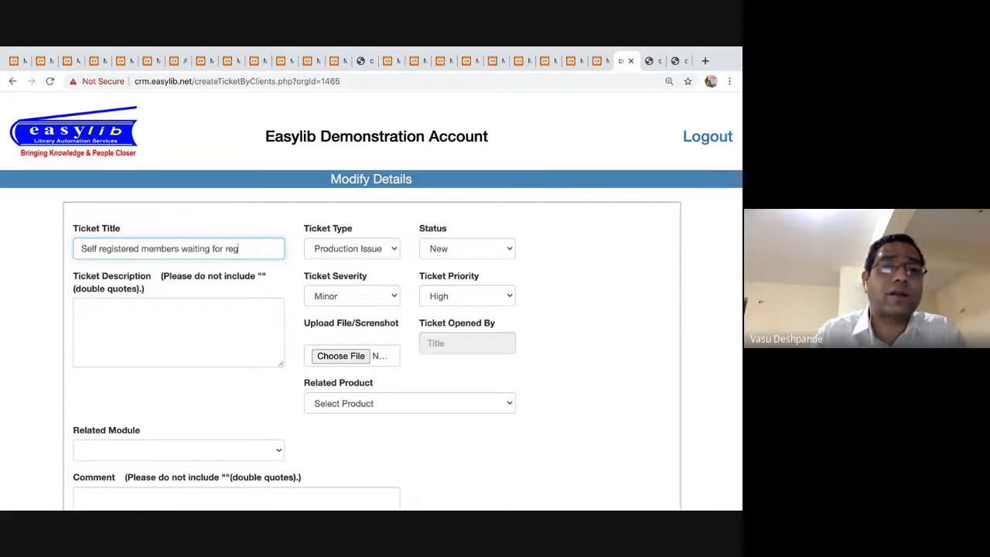
{"action": "key", "text": "BackSpace"}
{"action": "key", "text": "BackSpace"}
{"action": "key", "text": "BackSpace"}
{"action": "type", "text": "ular membership"}
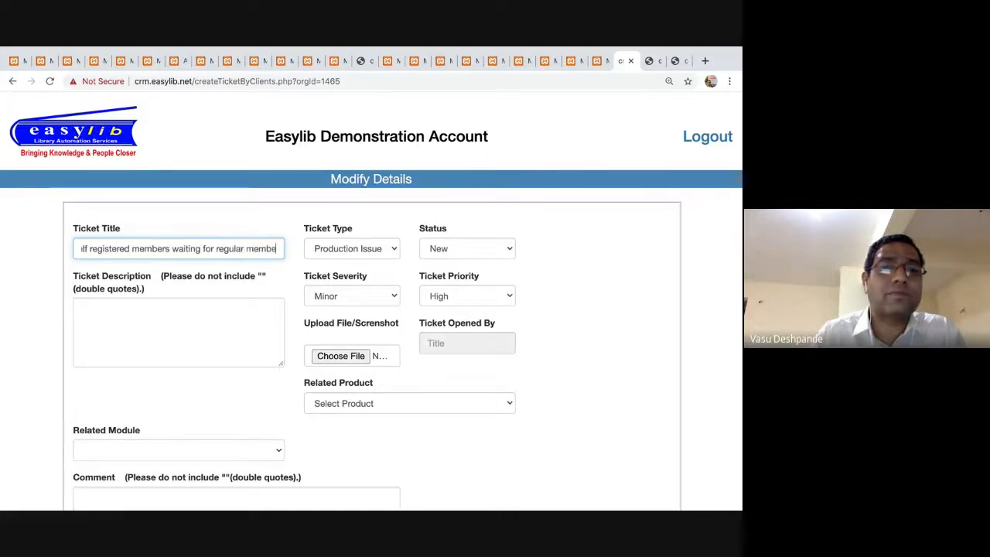
{"action": "triple_click", "coordinate": [190, 243]}
{"action": "key", "text": "ctrl+c"}
{"action": "left_click", "coordinate": [175, 325]}
{"action": "type", "text": "Show a lisy of"}
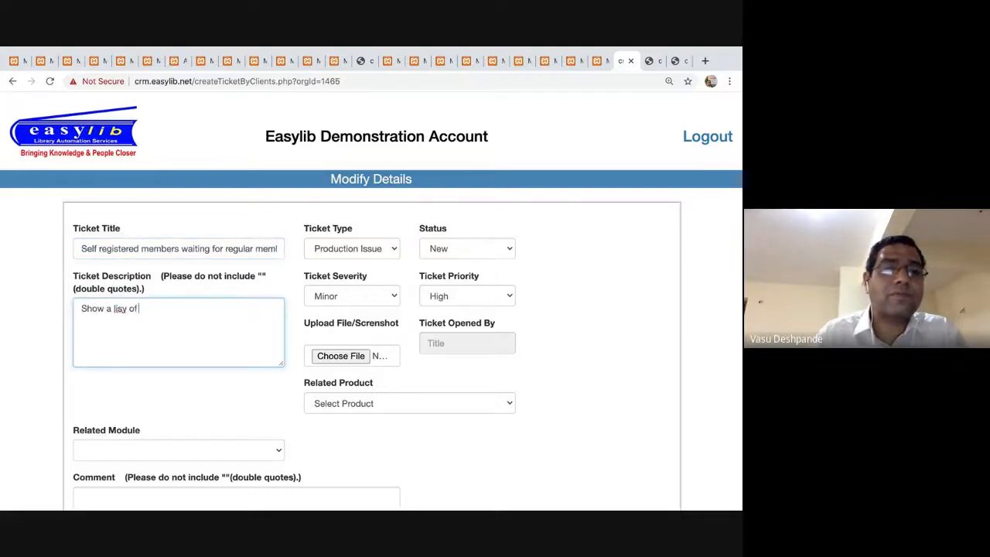
{"action": "key", "text": "BackSpace"}
{"action": "key", "text": "BackSpace"}
{"action": "key", "text": "BackSpace"}
{"action": "key", "text": "BackSpace"}
{"action": "type", "text": "t of"}
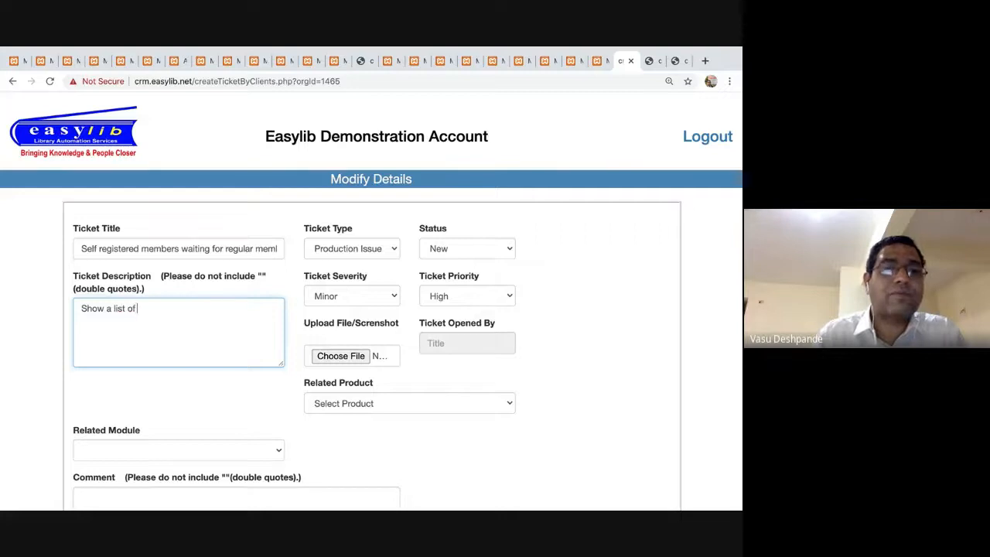
{"action": "key", "text": "ctrl+v"}
Set type Enhancement, product Easylib Web 6.2a Version, module Members, and submit the ticket.
{"action": "left_click", "coordinate": [370, 247]}
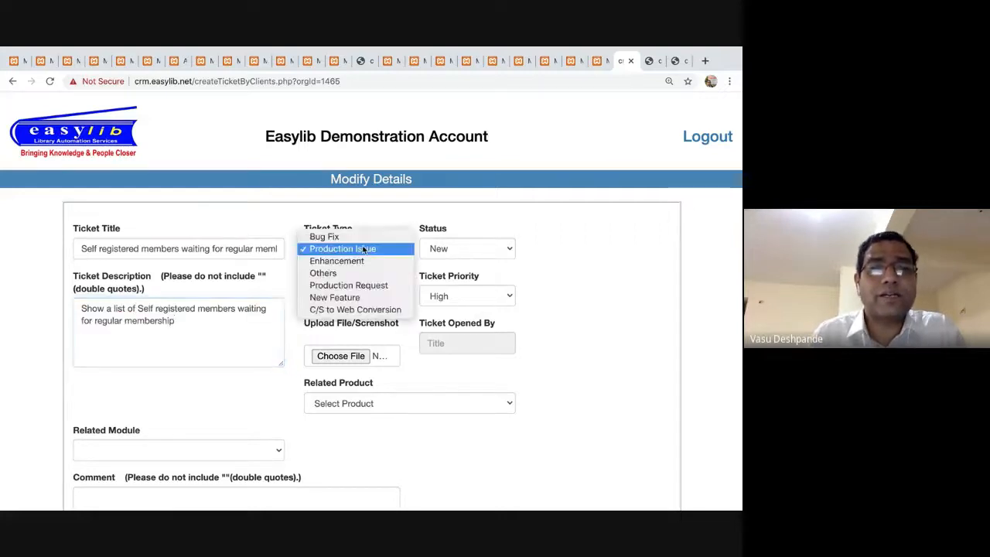
{"action": "left_click", "coordinate": [363, 248]}
{"action": "left_click", "coordinate": [363, 250]}
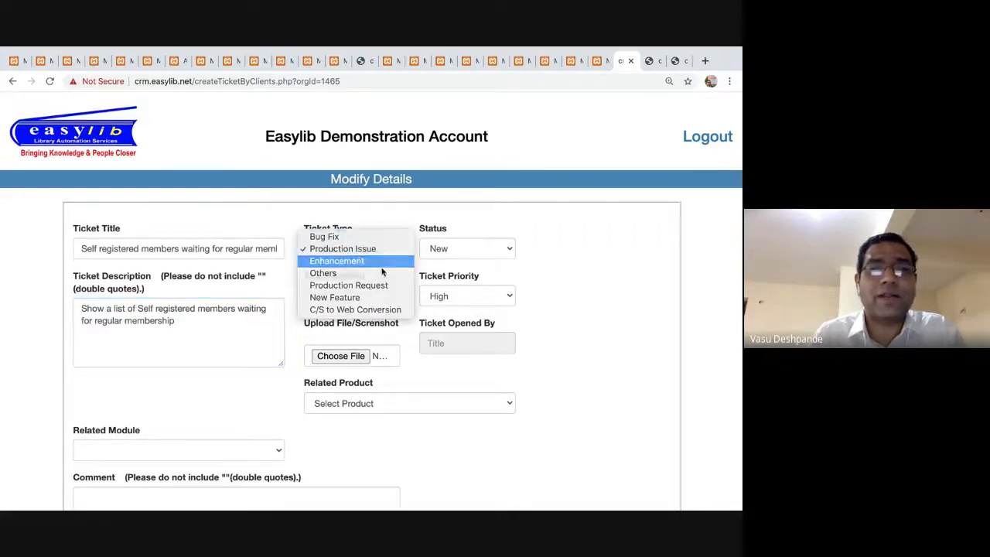
{"action": "left_click", "coordinate": [361, 261]}
{"action": "left_click", "coordinate": [441, 403]}
{"action": "left_click", "coordinate": [400, 476]}
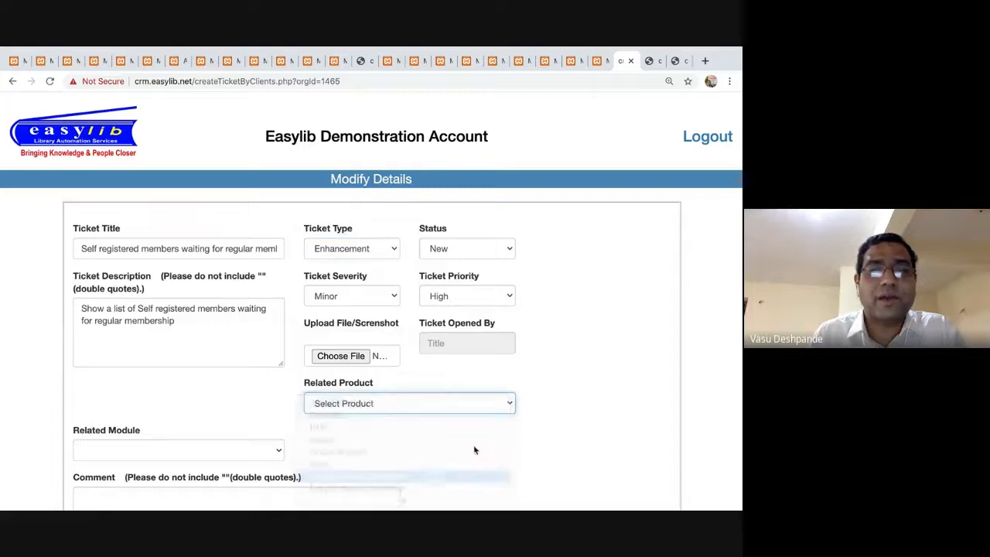
{"action": "left_click", "coordinate": [230, 455]}
{"action": "left_click", "coordinate": [230, 455]}
{"action": "key", "text": "m"}
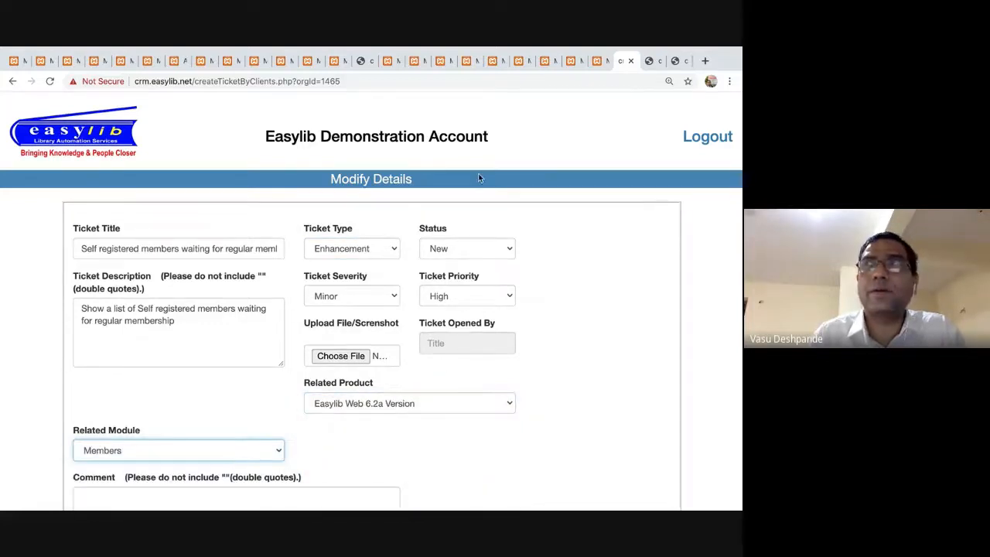
{"action": "left_click", "coordinate": [591, 280]}
{"action": "scroll", "coordinate": [591, 280], "scroll_direction": "down", "scroll_amount": 2}
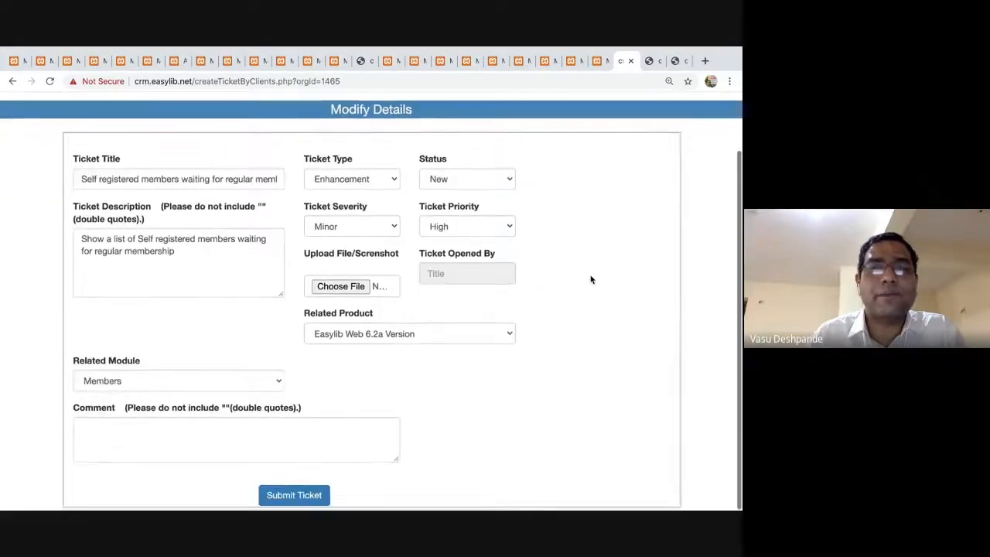
{"action": "left_click", "coordinate": [295, 501]}
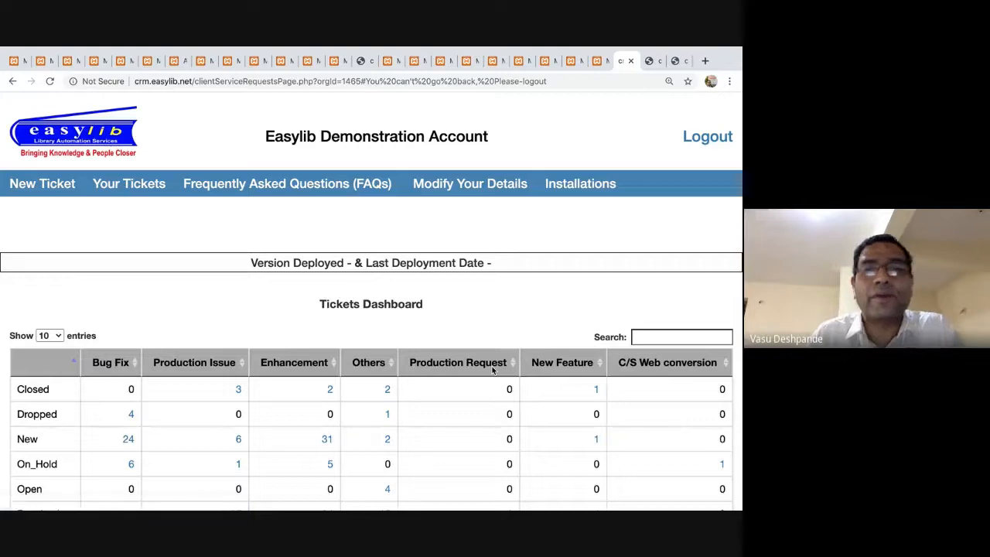
{"action": "key", "text": "super+Tab"}
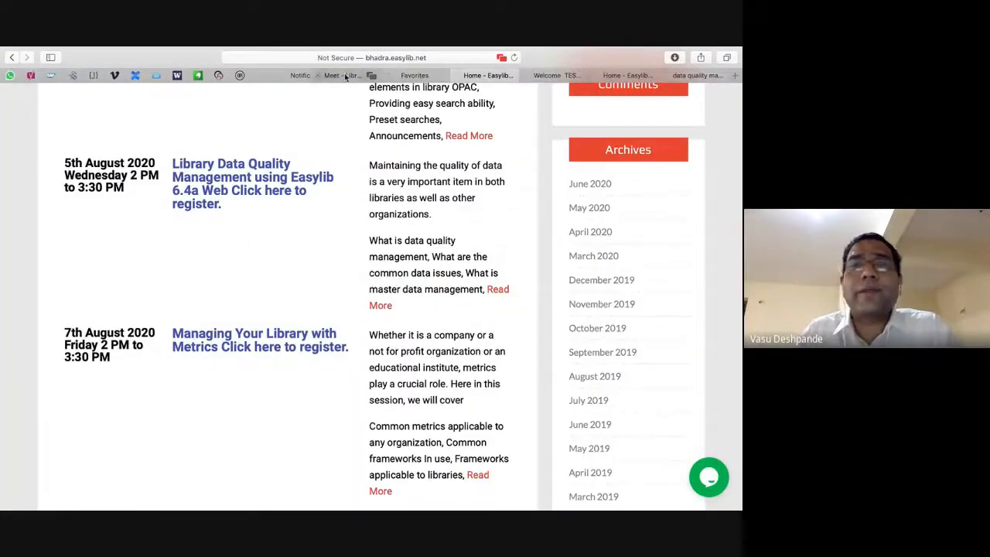
{"action": "left_click", "coordinate": [346, 76]}
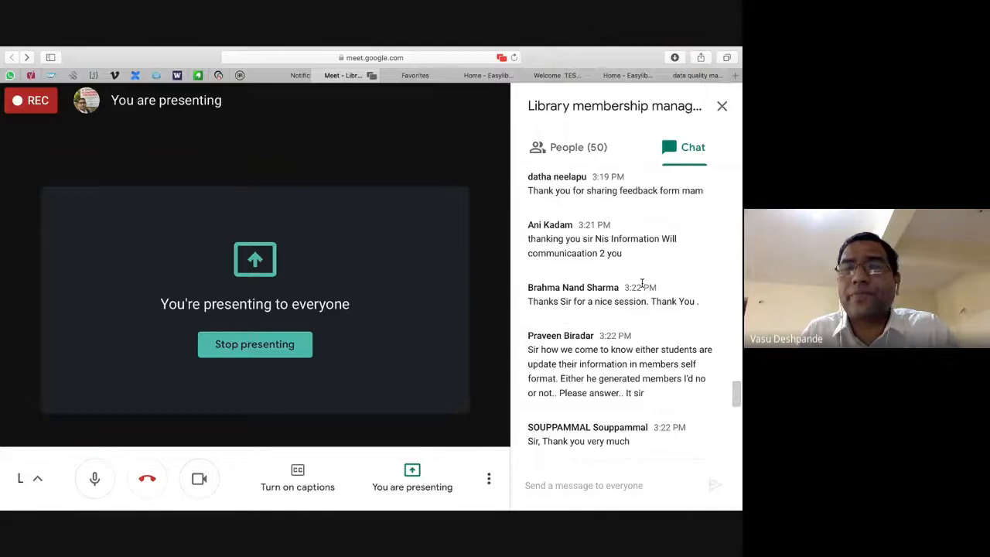
Switch back to the Library membership management meeting to see the attendees' chat questions.
{"action": "scroll", "coordinate": [642, 284], "scroll_direction": "down", "scroll_amount": 3}
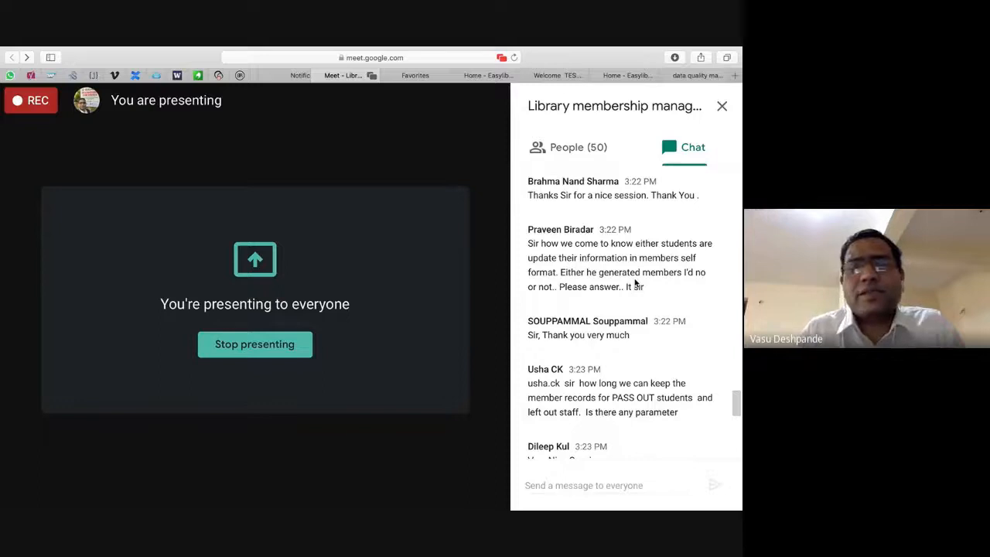
{"action": "key", "text": "super+Tab"}
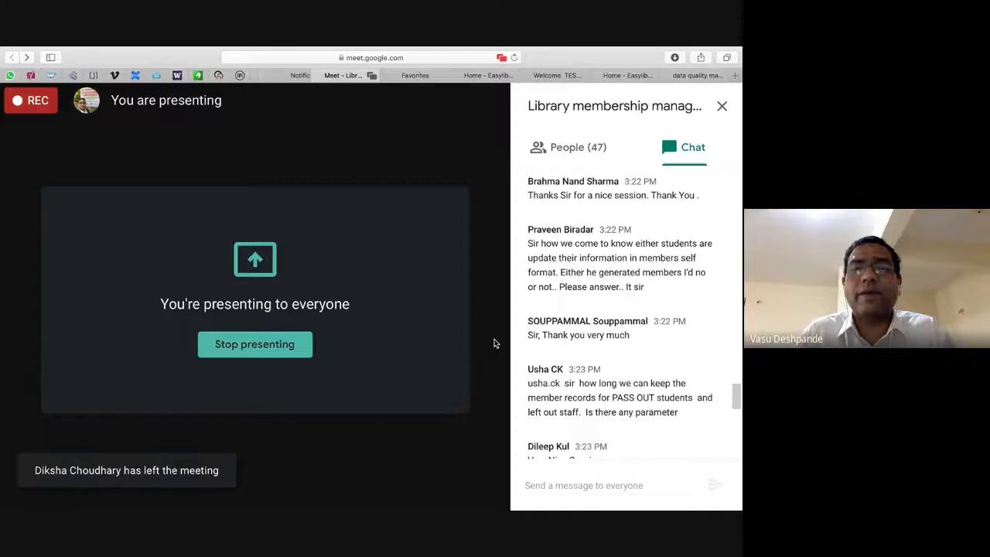
{"action": "scroll", "coordinate": [700, 360], "scroll_direction": "down", "scroll_amount": 3}
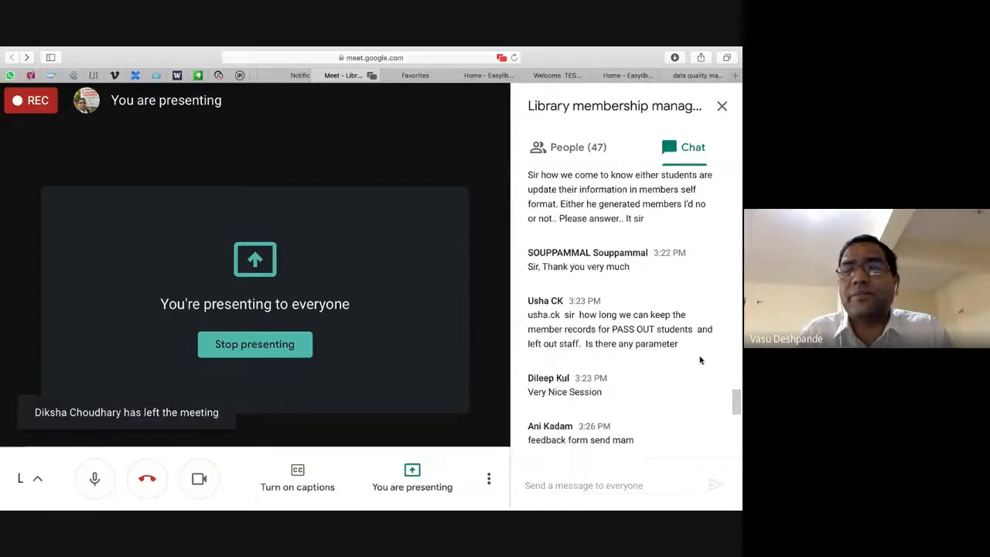
{"action": "scroll", "coordinate": [701, 360], "scroll_direction": "down", "scroll_amount": 1}
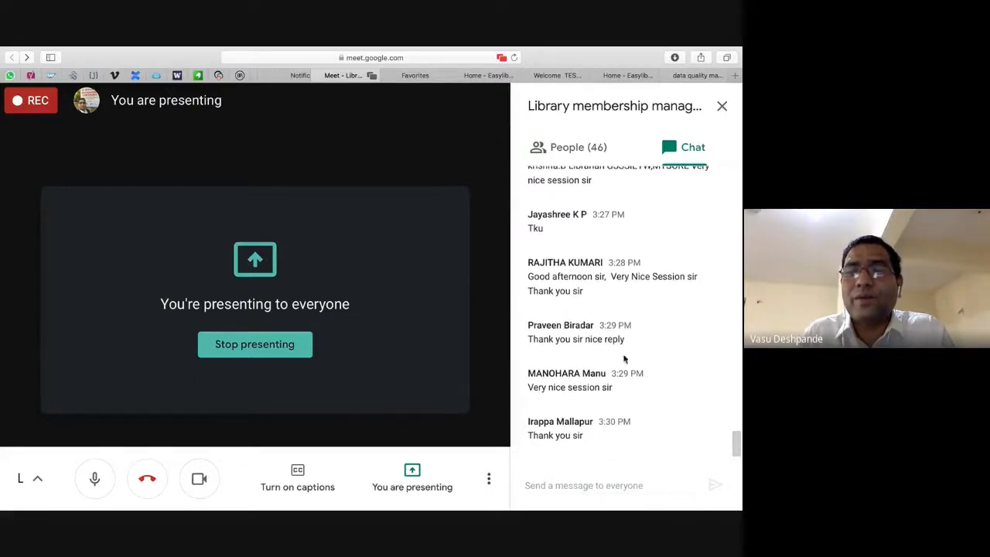
{"action": "double_click", "coordinate": [605, 387]}
{"action": "left_click", "coordinate": [567, 386]}
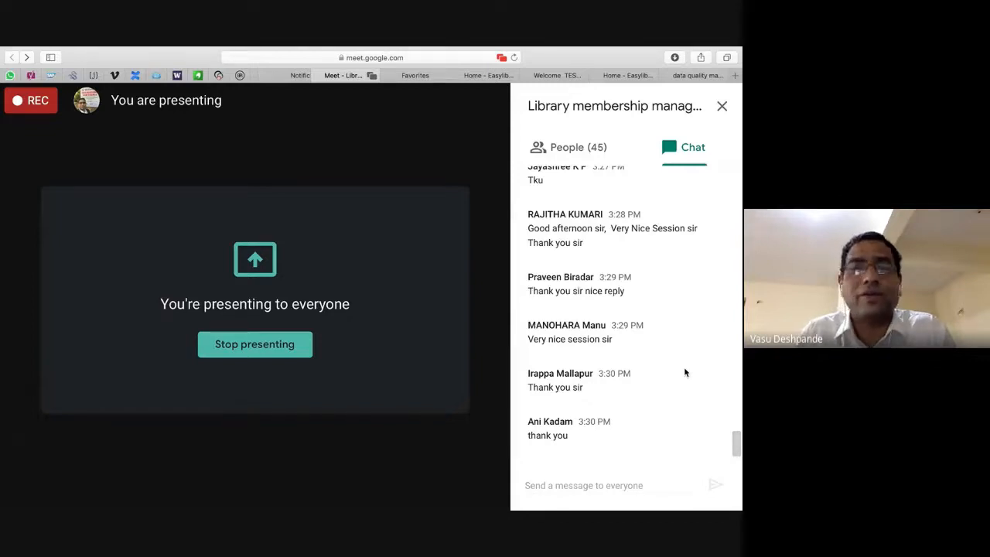
{"action": "mouse_move", "coordinate": [558, 48]}
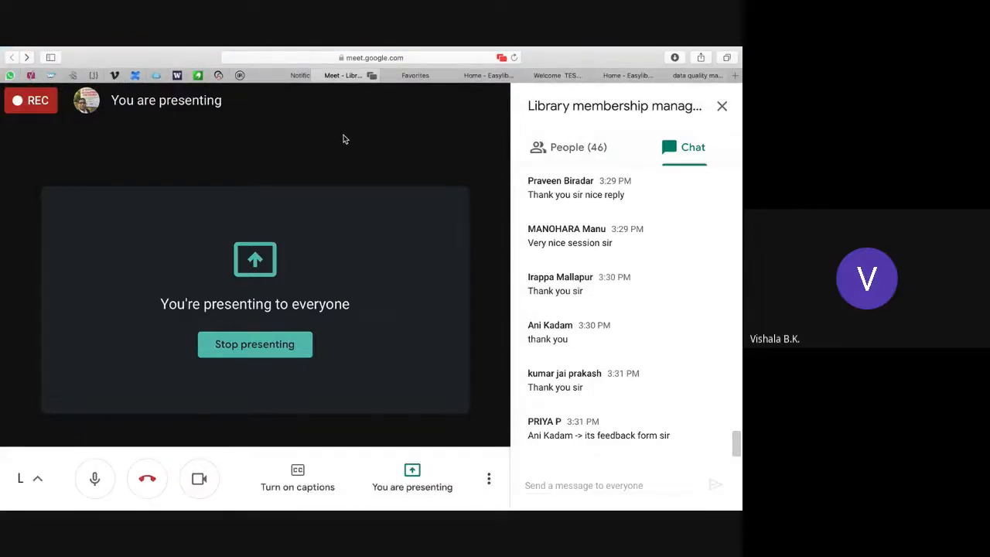
{"action": "left_click", "coordinate": [495, 75]}
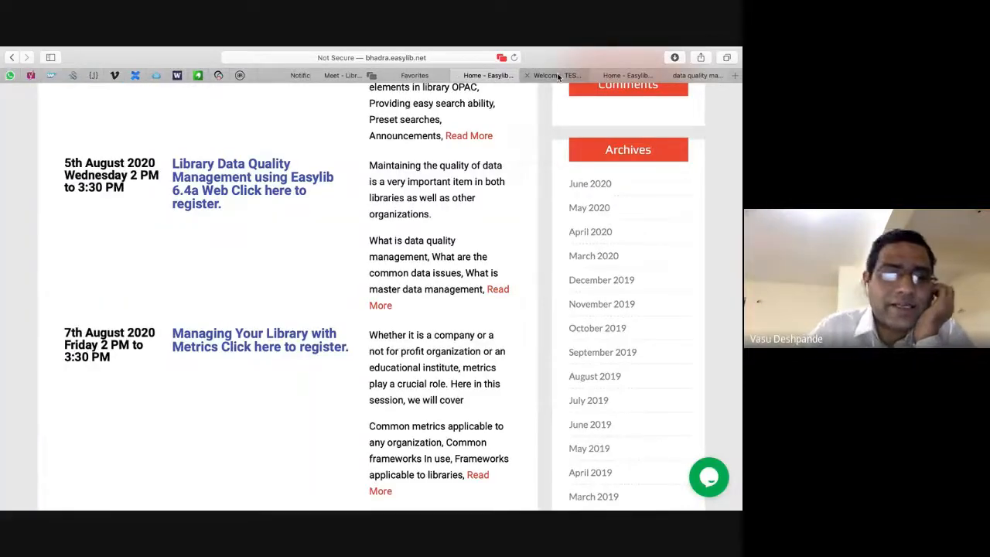
Close the leftover tickets and Easylib tabs, keeping the All Members Data list with 17299 records.
{"action": "key", "text": "super+Tab"}
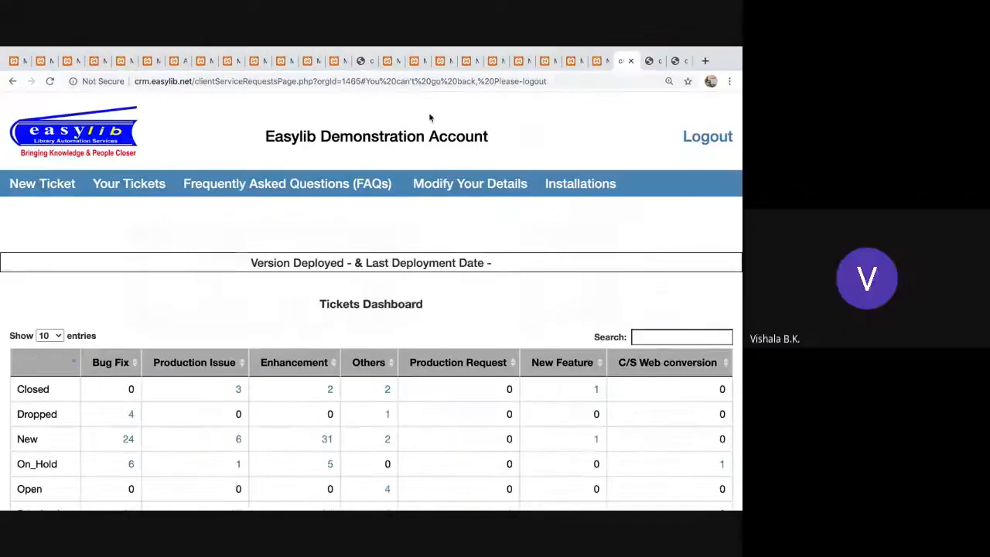
{"action": "left_click", "coordinate": [630, 60]}
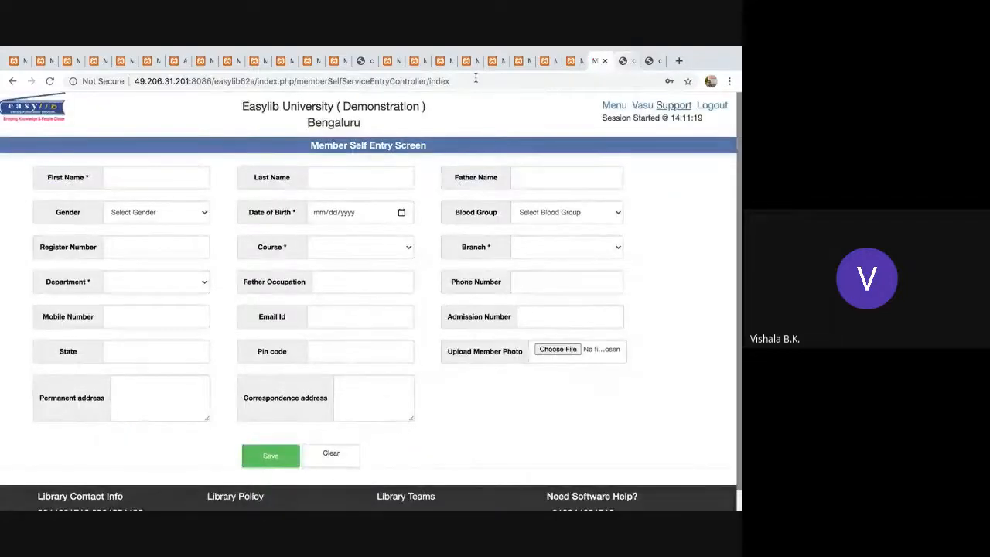
{"action": "left_click", "coordinate": [394, 61]}
{"action": "left_click", "coordinate": [395, 61]}
{"action": "left_click", "coordinate": [396, 61]}
{"action": "left_click", "coordinate": [396, 61]}
{"action": "left_click", "coordinate": [397, 61]}
{"action": "left_click", "coordinate": [398, 61]}
{"action": "left_click", "coordinate": [398, 61]}
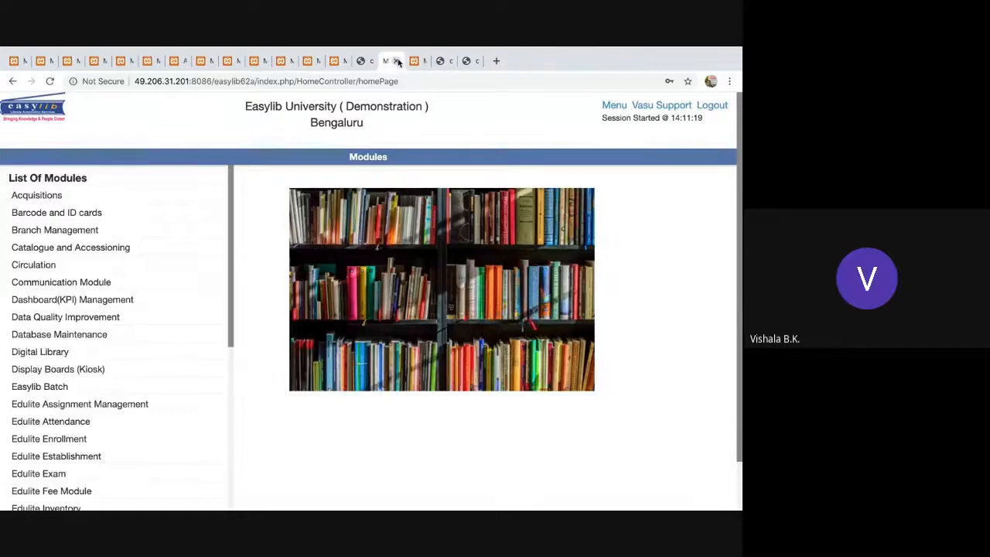
{"action": "left_click", "coordinate": [397, 61]}
{"action": "left_click", "coordinate": [398, 61]}
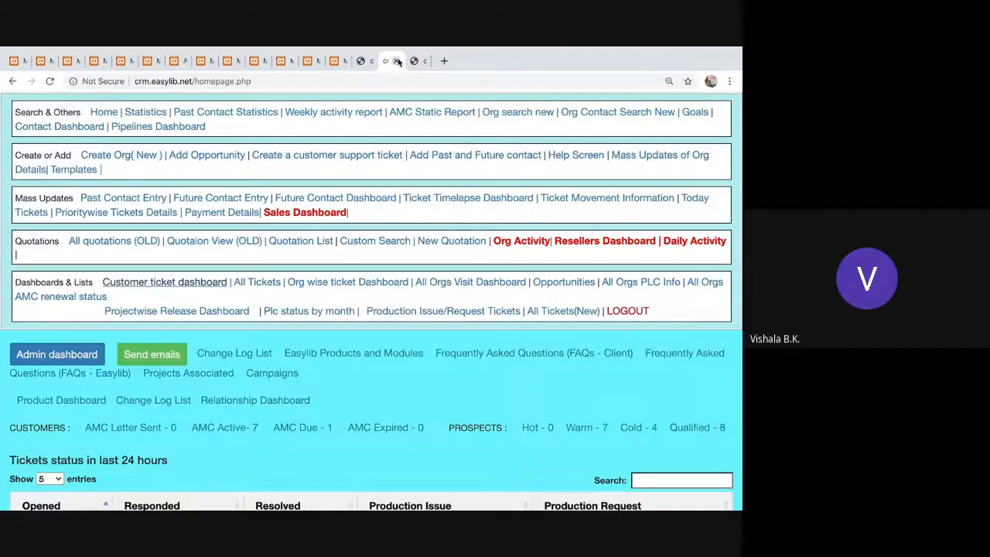
{"action": "left_click", "coordinate": [175, 62]}
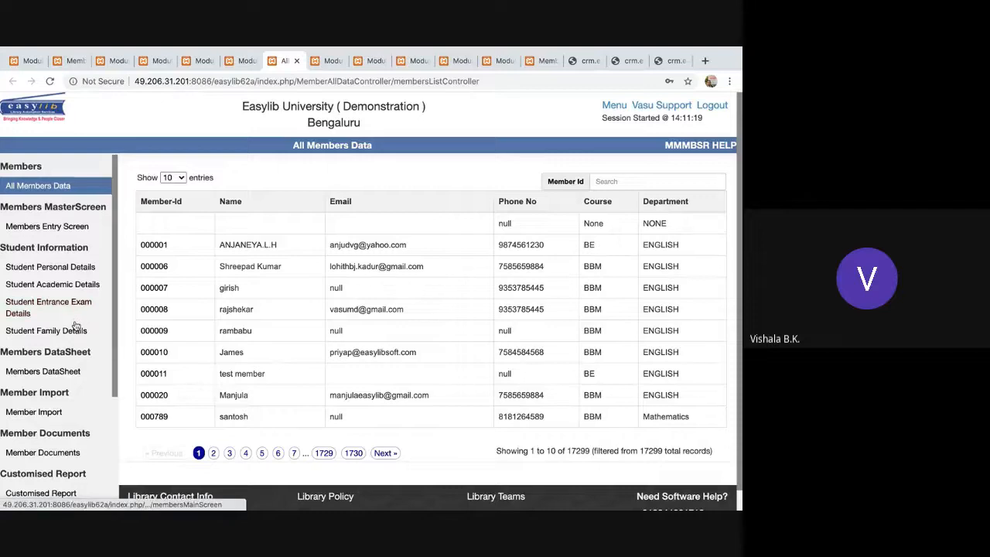
{"action": "scroll", "coordinate": [75, 326], "scroll_direction": "down", "scroll_amount": 1}
Scroll the sidebar to Member Promote and open Member Promotion.
{"action": "scroll", "coordinate": [76, 326], "scroll_direction": "down", "scroll_amount": 4}
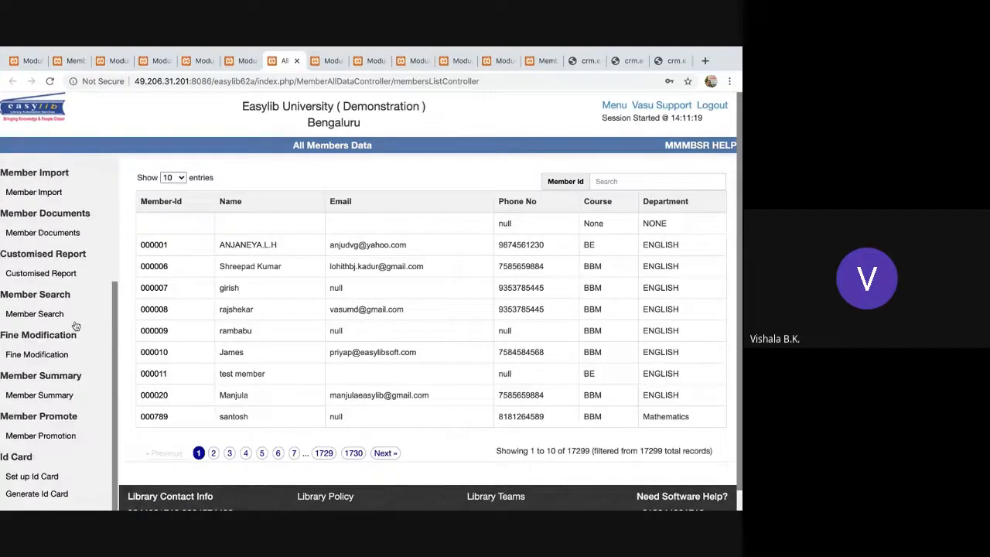
{"action": "scroll", "coordinate": [76, 325], "scroll_direction": "down", "scroll_amount": 2}
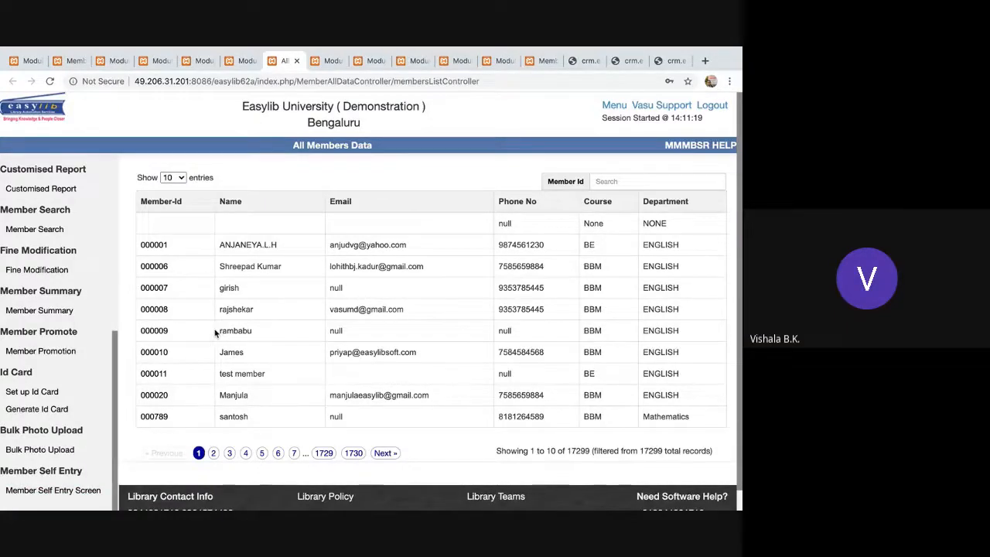
{"action": "scroll", "coordinate": [101, 285], "scroll_direction": "up", "scroll_amount": 2}
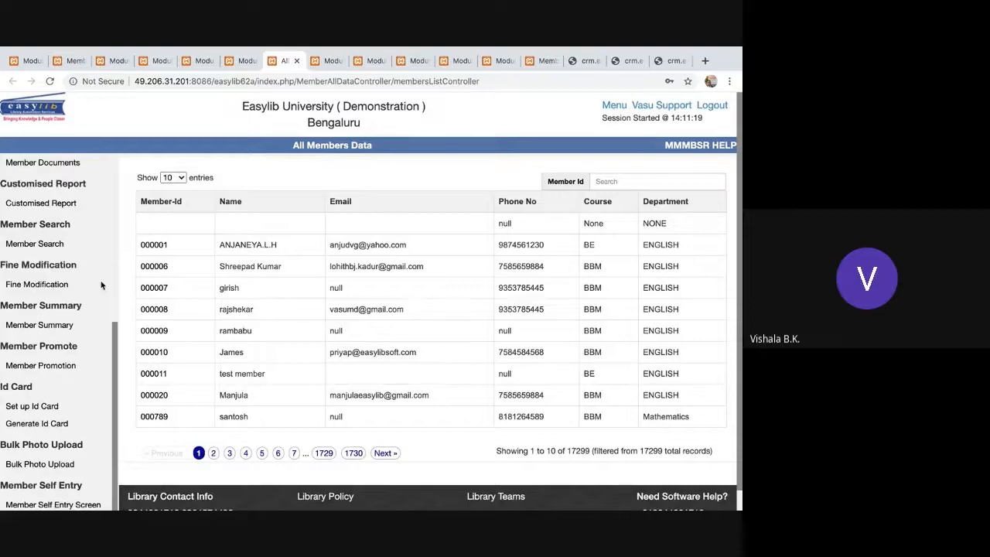
{"action": "scroll", "coordinate": [101, 286], "scroll_direction": "up", "scroll_amount": 4}
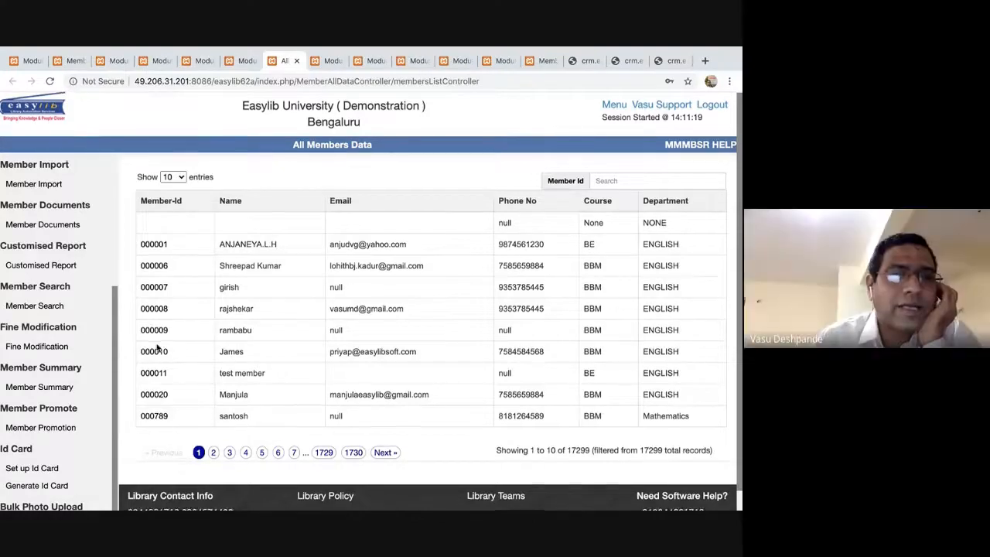
{"action": "left_click", "coordinate": [56, 427]}
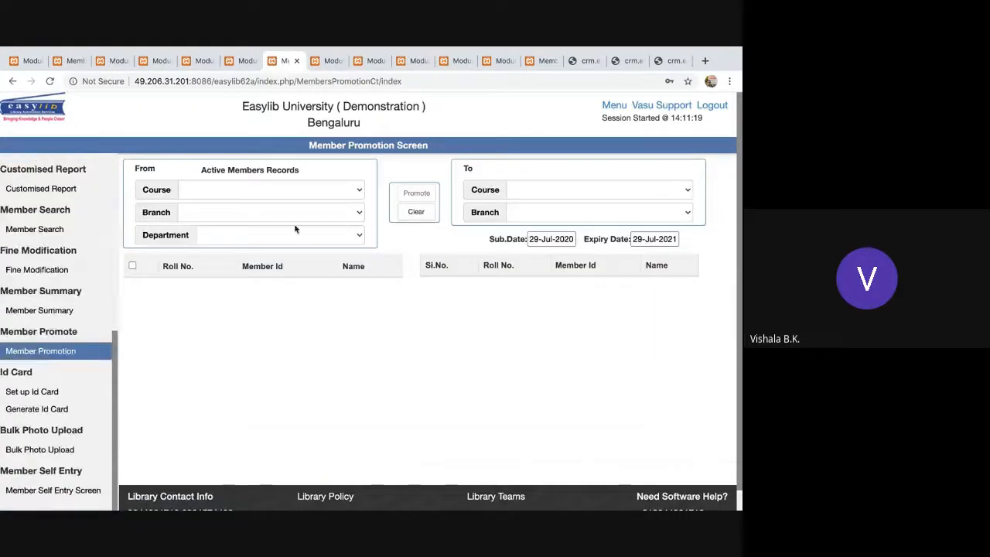
Choose MCA as both the source course and the source branch.
{"action": "left_click", "coordinate": [350, 192]}
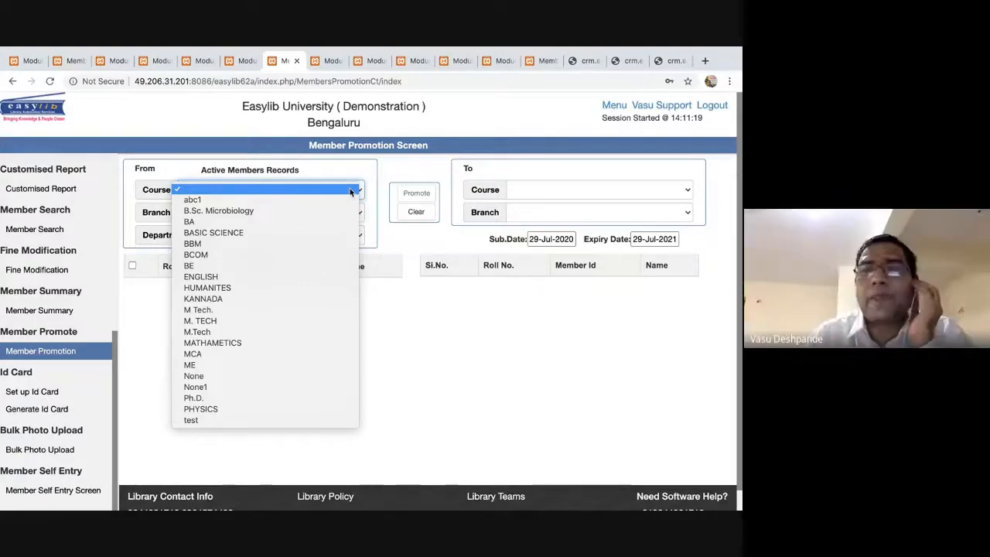
{"action": "left_click", "coordinate": [411, 190]}
{"action": "left_click", "coordinate": [352, 190]}
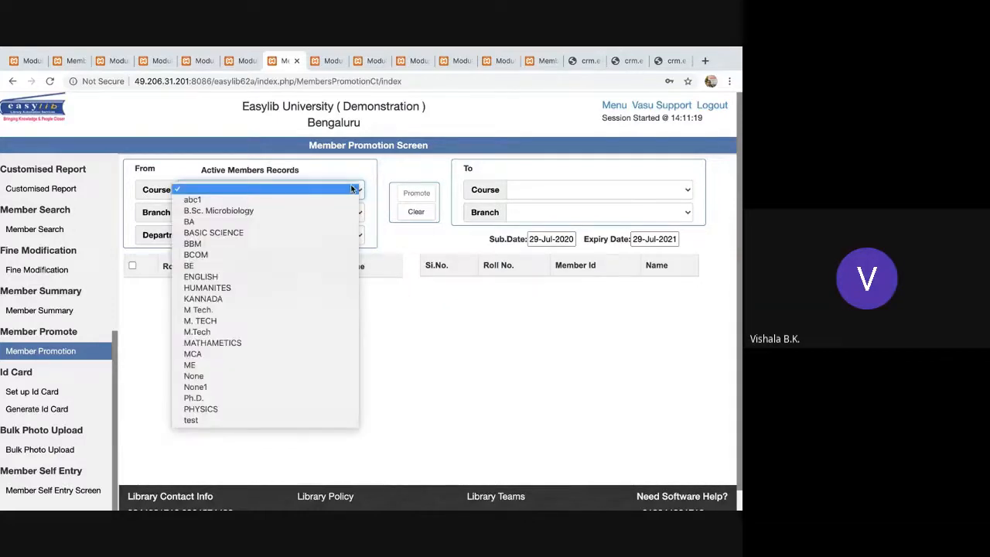
{"action": "left_click", "coordinate": [250, 352]}
{"action": "scroll", "coordinate": [337, 360], "scroll_direction": "down", "scroll_amount": 10}
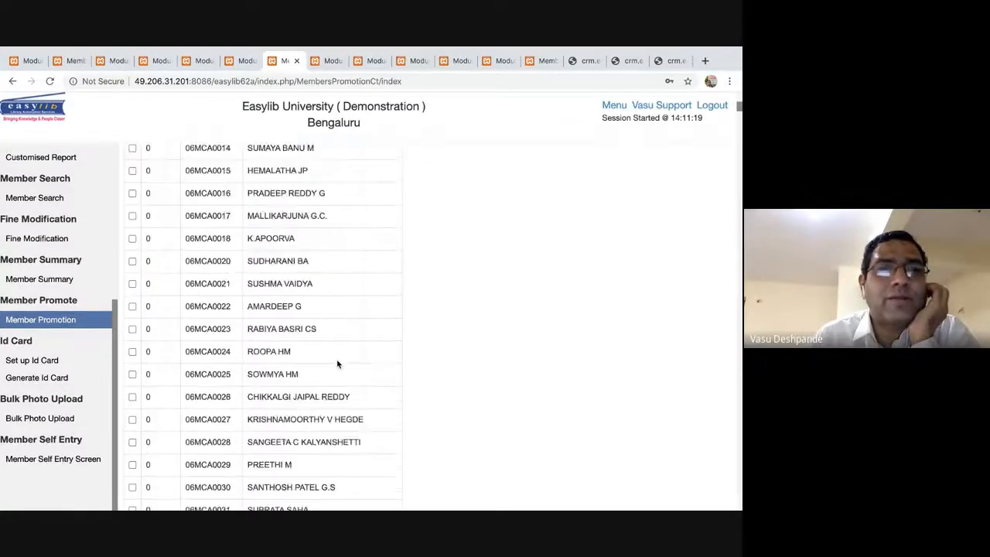
{"action": "scroll", "coordinate": [337, 360], "scroll_direction": "down", "scroll_amount": 20}
{"action": "scroll", "coordinate": [336, 361], "scroll_direction": "up", "scroll_amount": 20}
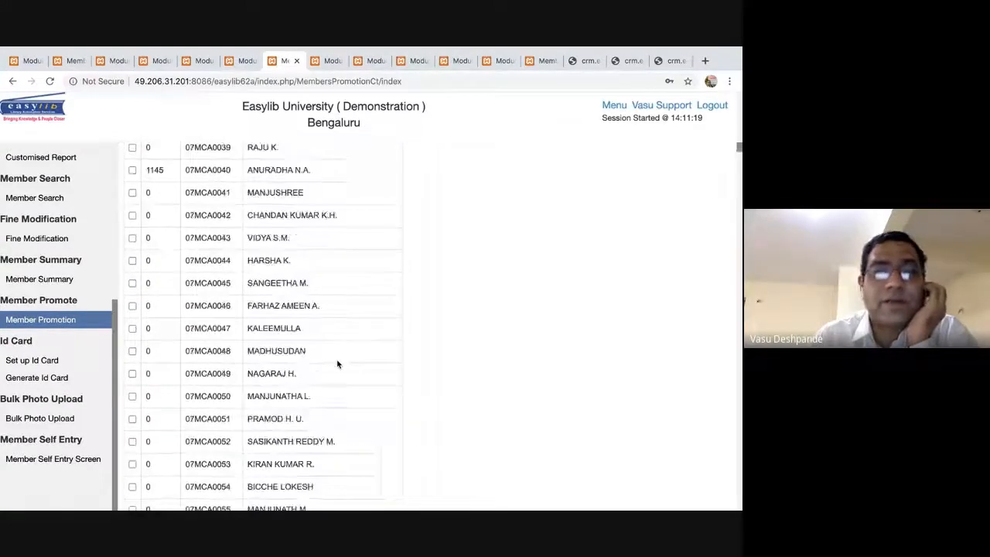
{"action": "left_click", "coordinate": [316, 214]}
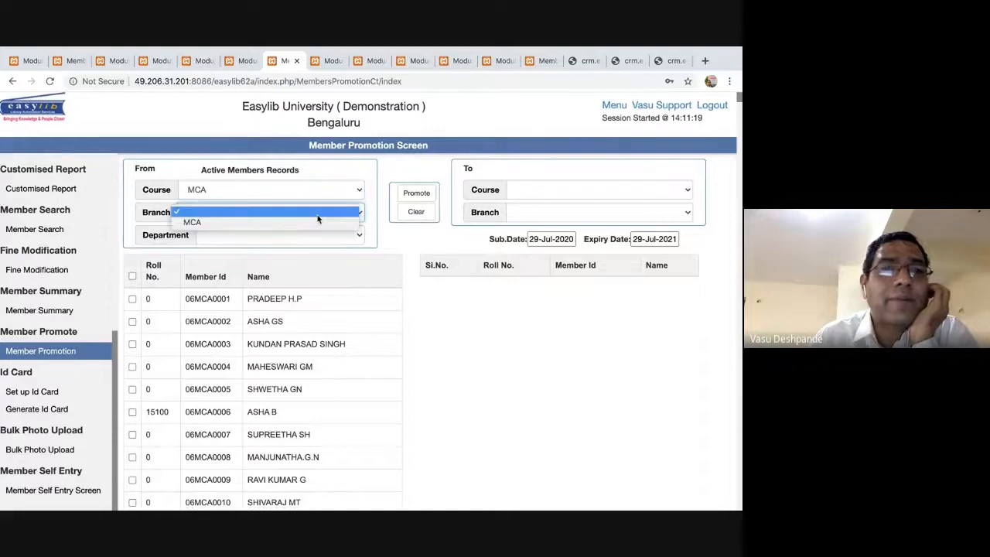
{"action": "left_click", "coordinate": [303, 223]}
{"action": "left_click", "coordinate": [324, 237]}
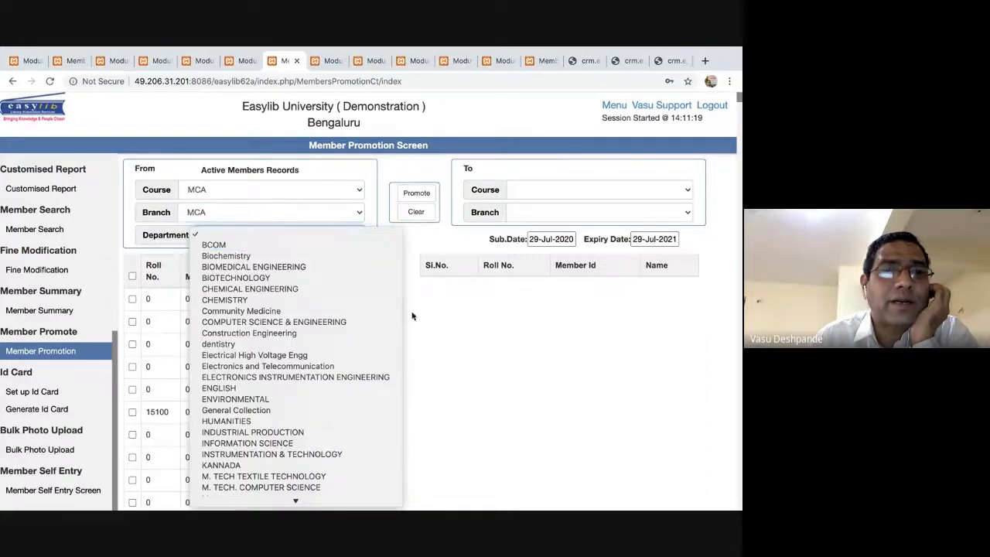
{"action": "left_click", "coordinate": [495, 397]}
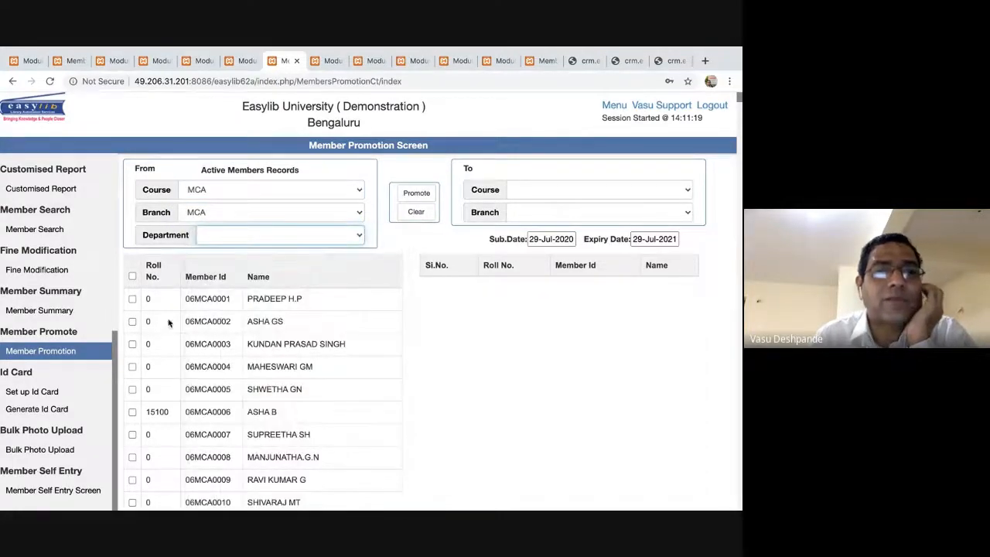
Tick members 06MCA0001 through 06MCA0005 for promotion.
{"action": "left_click", "coordinate": [133, 321]}
{"action": "left_click", "coordinate": [132, 344]}
{"action": "left_click", "coordinate": [132, 367]}
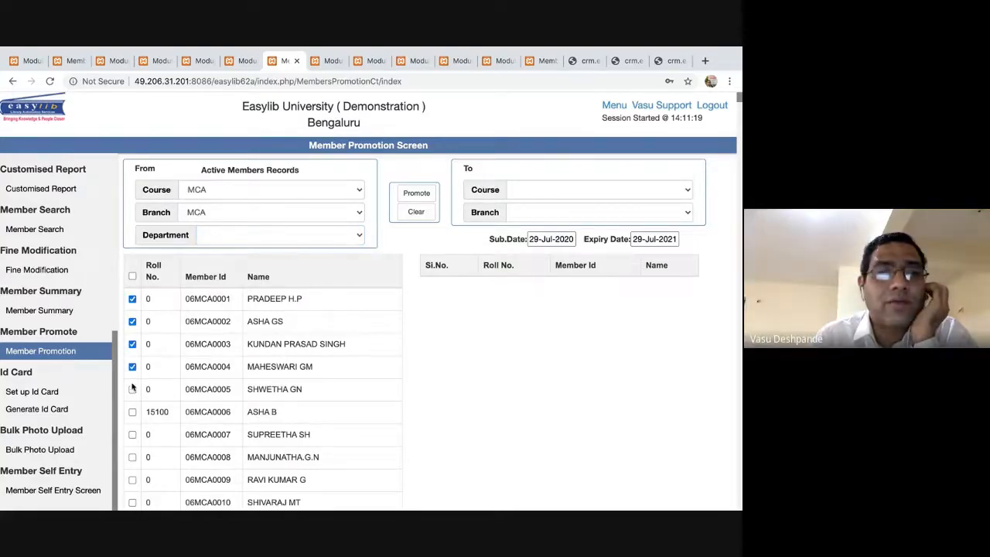
{"action": "left_click", "coordinate": [132, 389]}
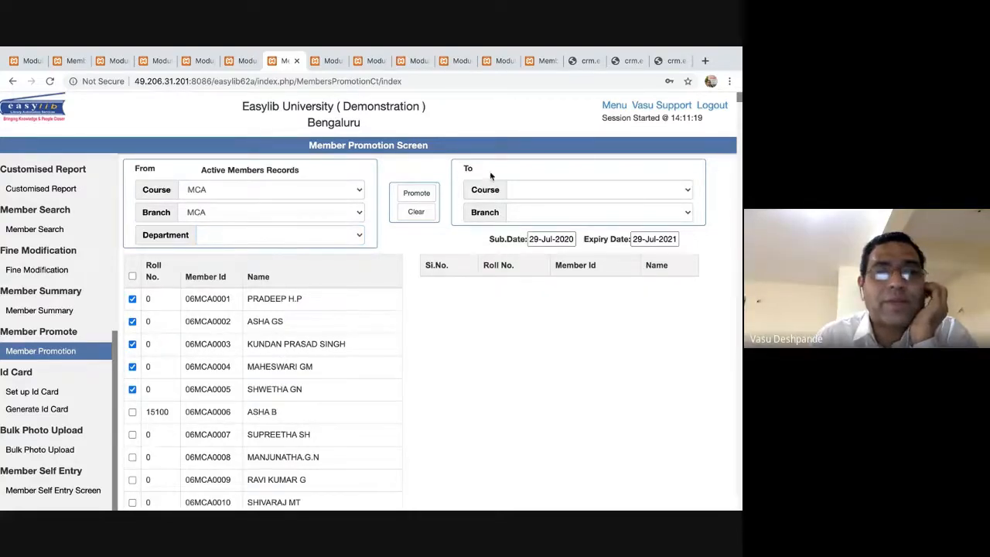
Set the destination course to None.
{"action": "left_click", "coordinate": [602, 189]}
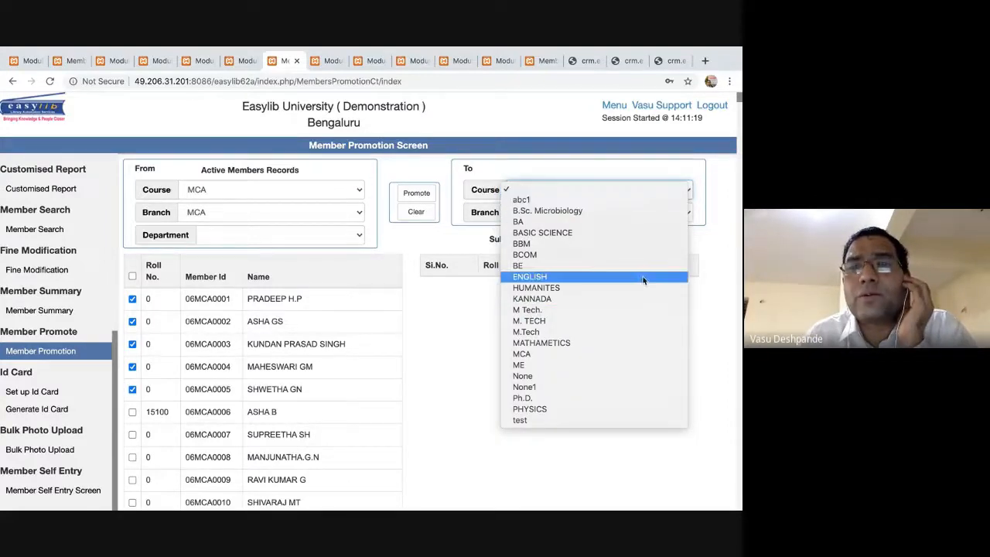
{"action": "left_click", "coordinate": [715, 313]}
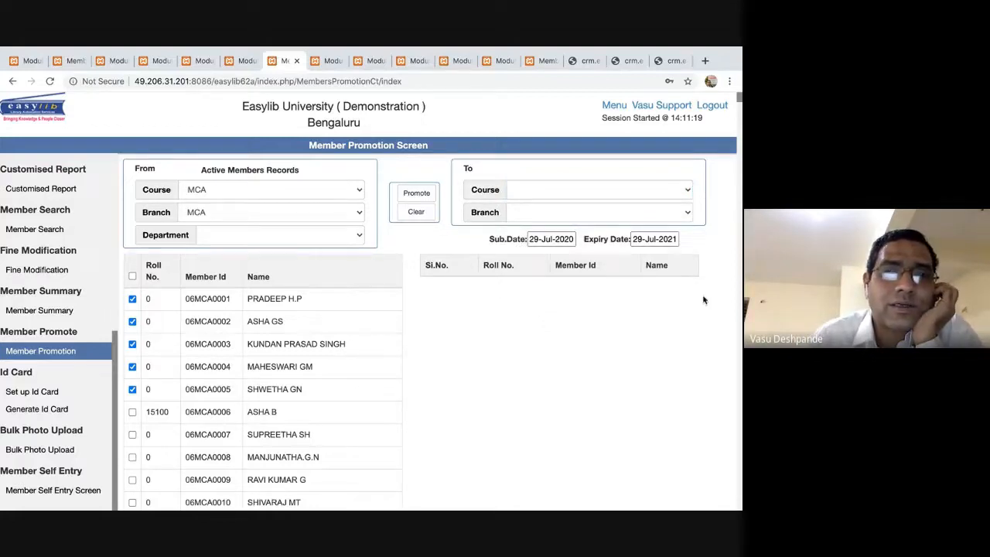
{"action": "left_click", "coordinate": [613, 189]}
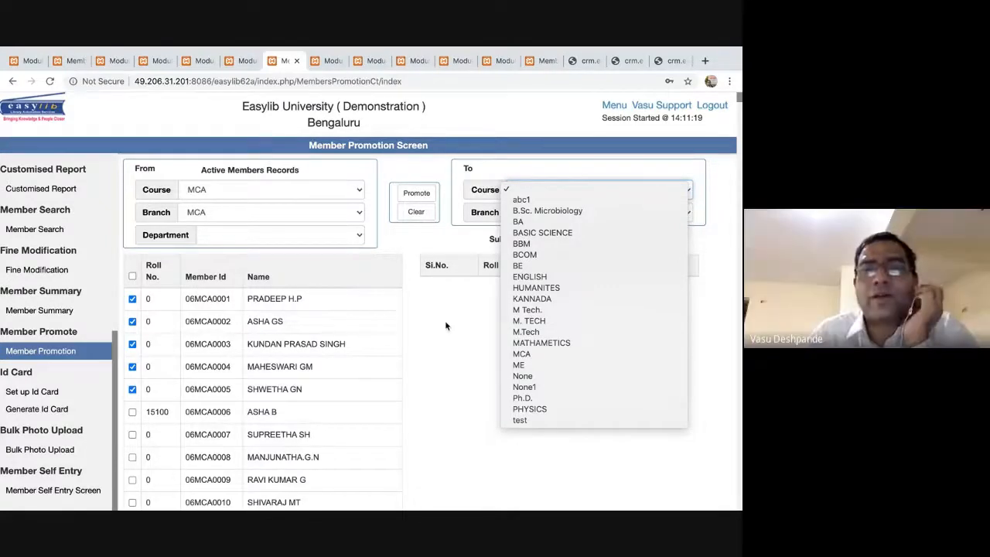
{"action": "right_click", "coordinate": [446, 326]}
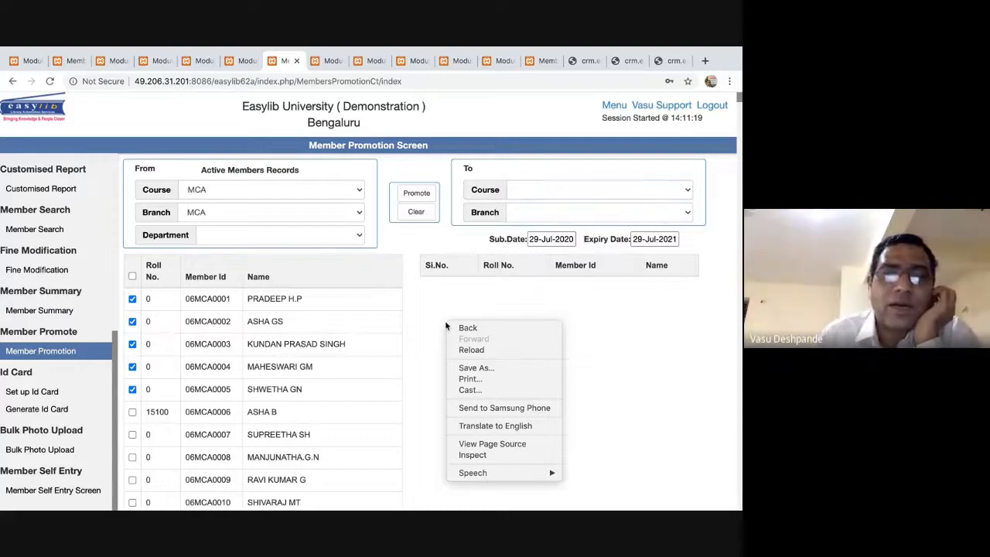
{"action": "left_click", "coordinate": [445, 321]}
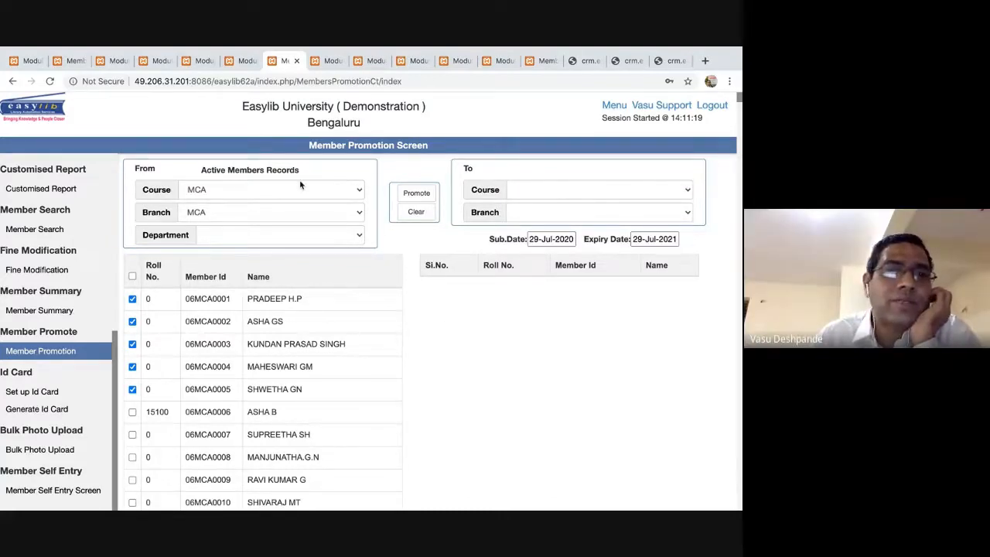
{"action": "left_click", "coordinate": [560, 193]}
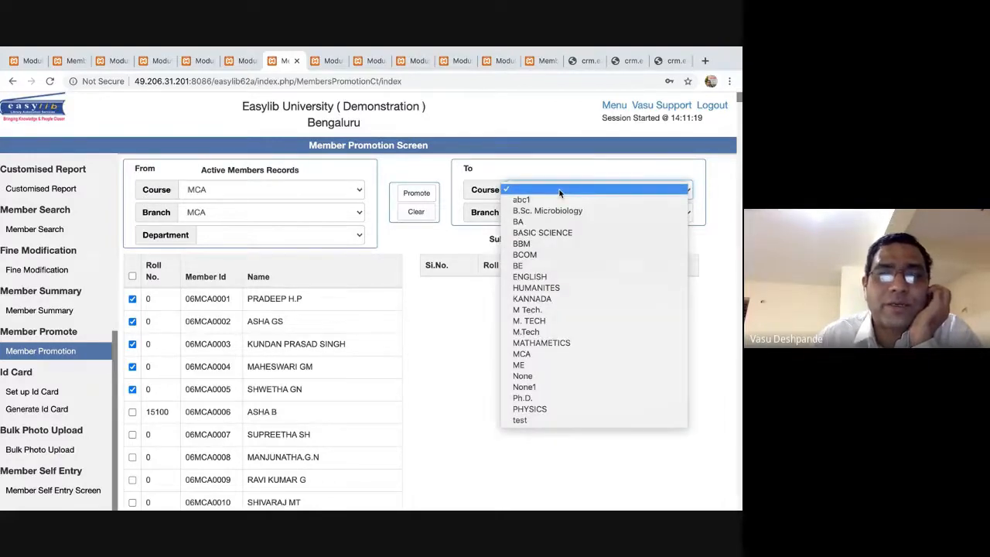
{"action": "left_click", "coordinate": [552, 376]}
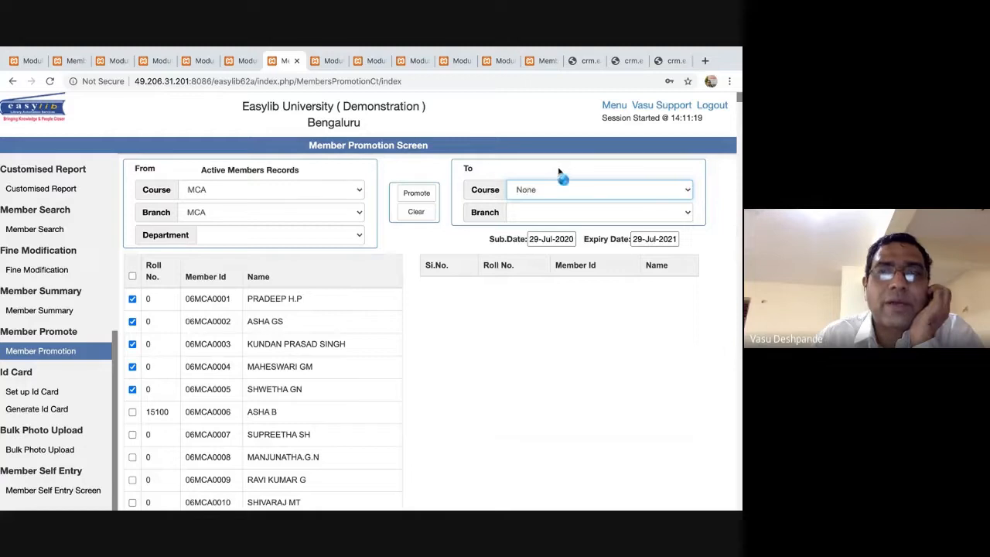
Set the destination branch to None and keep the submission date at 29-Jul-2020.
{"action": "left_click", "coordinate": [575, 214]}
{"action": "left_click", "coordinate": [523, 220]}
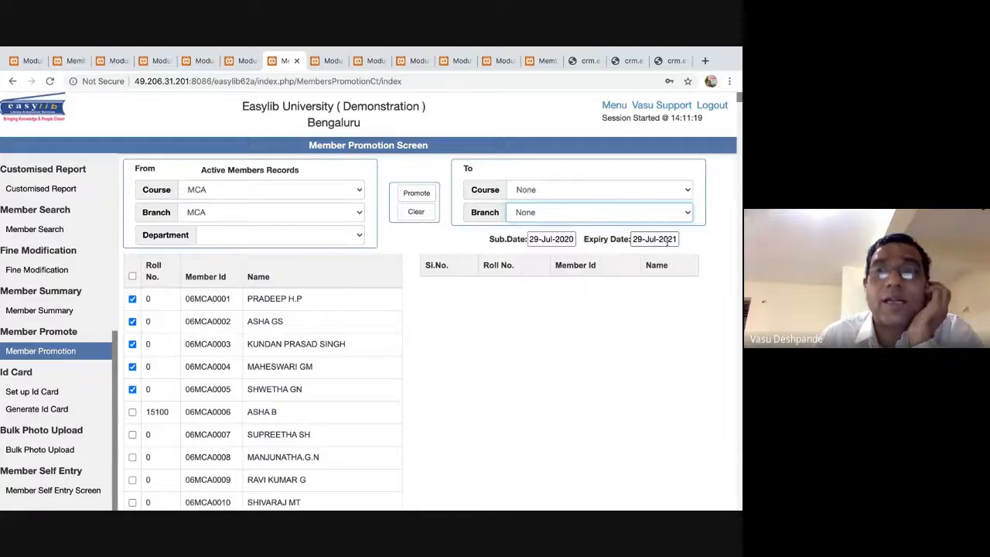
{"action": "left_click", "coordinate": [640, 239]}
{"action": "left_click", "coordinate": [687, 258]}
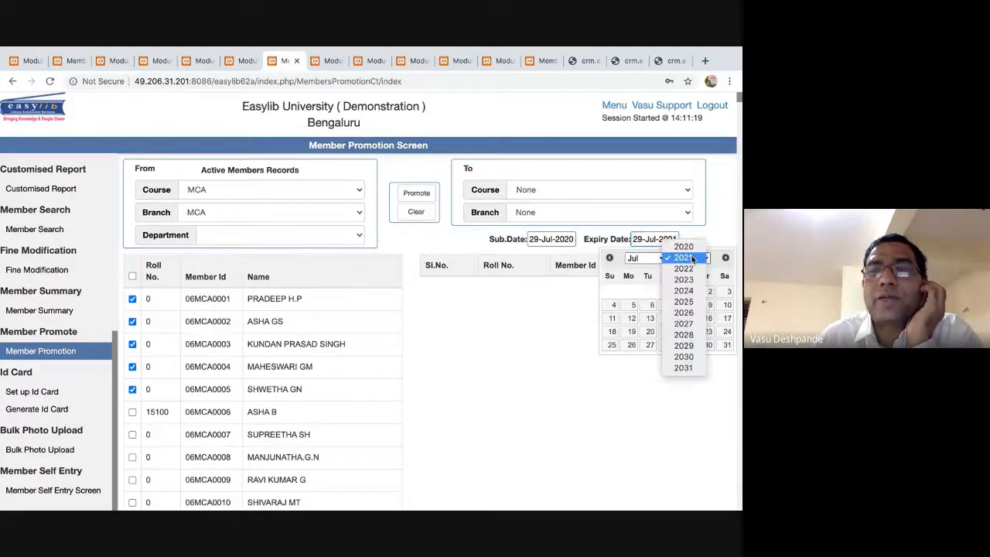
{"action": "left_click", "coordinate": [685, 246]}
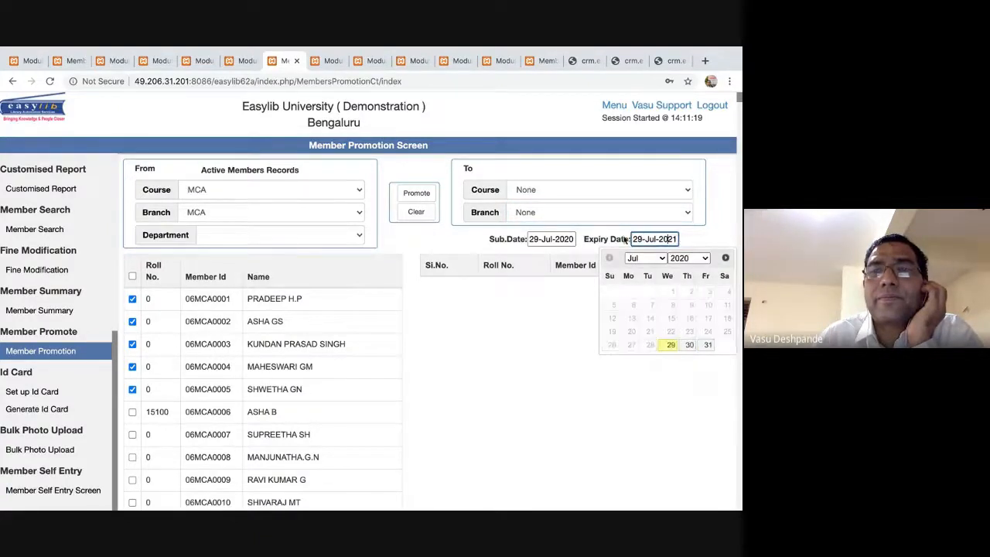
{"action": "left_click", "coordinate": [561, 242]}
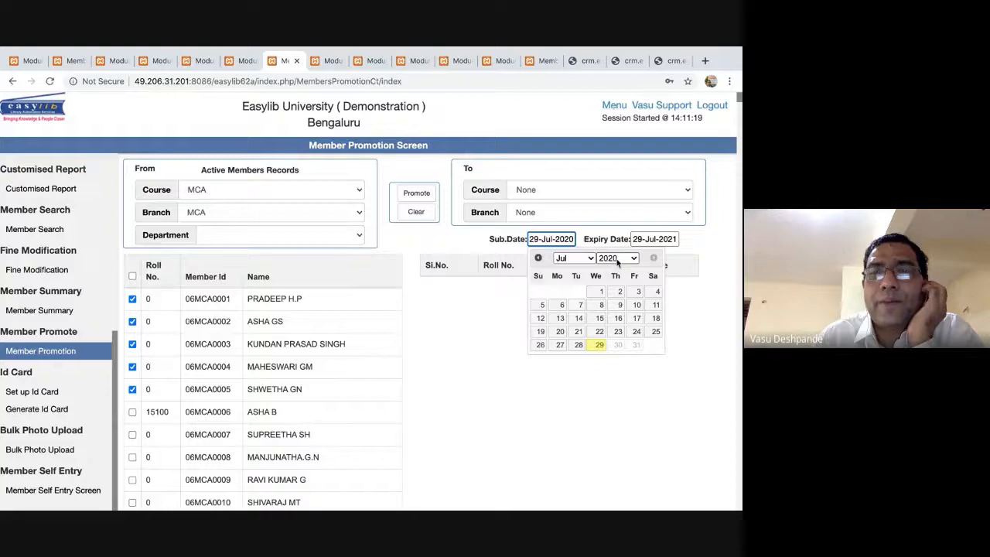
{"action": "left_click", "coordinate": [599, 345]}
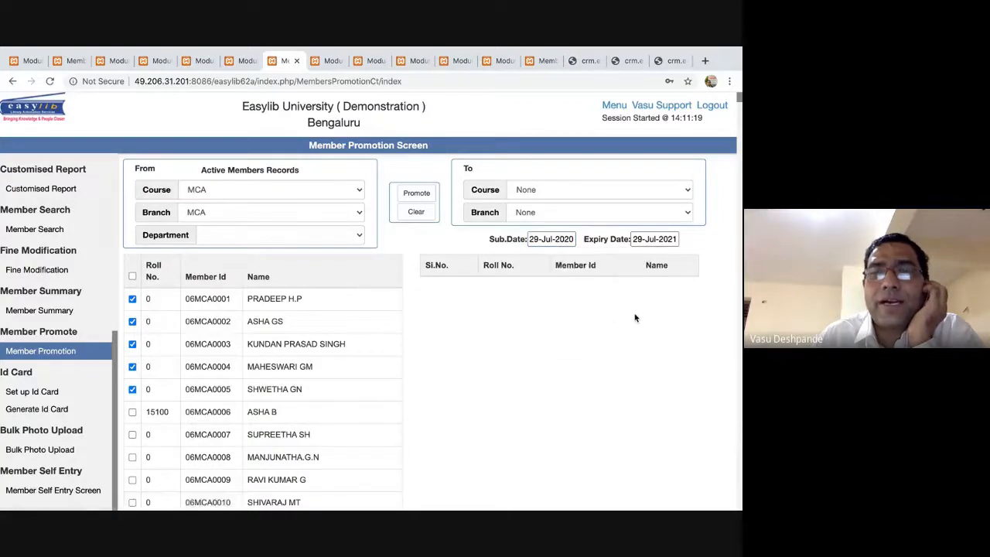
Set the expiry date to 31-Jul-2021, promote the five ticked members, and reload the form.
{"action": "left_click", "coordinate": [659, 241]}
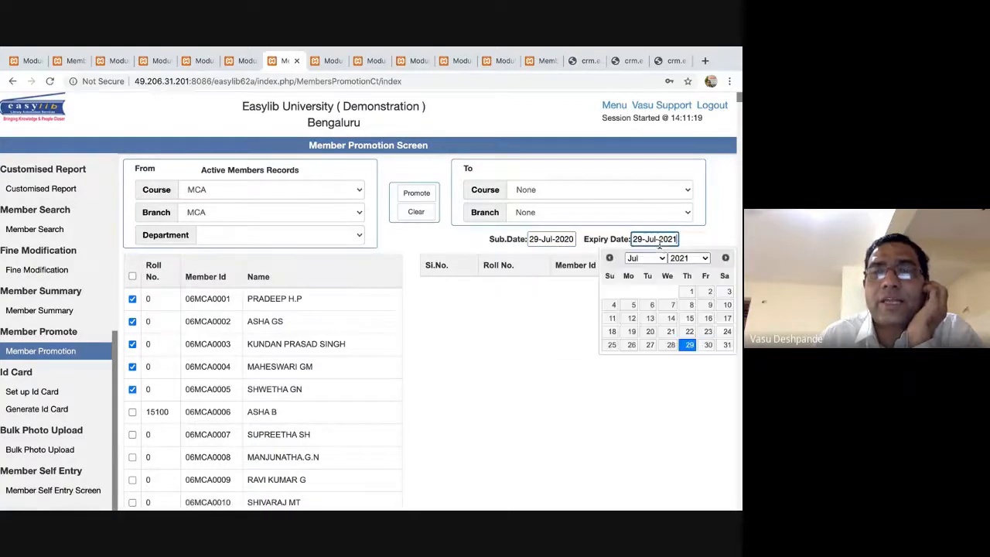
{"action": "left_click", "coordinate": [728, 345]}
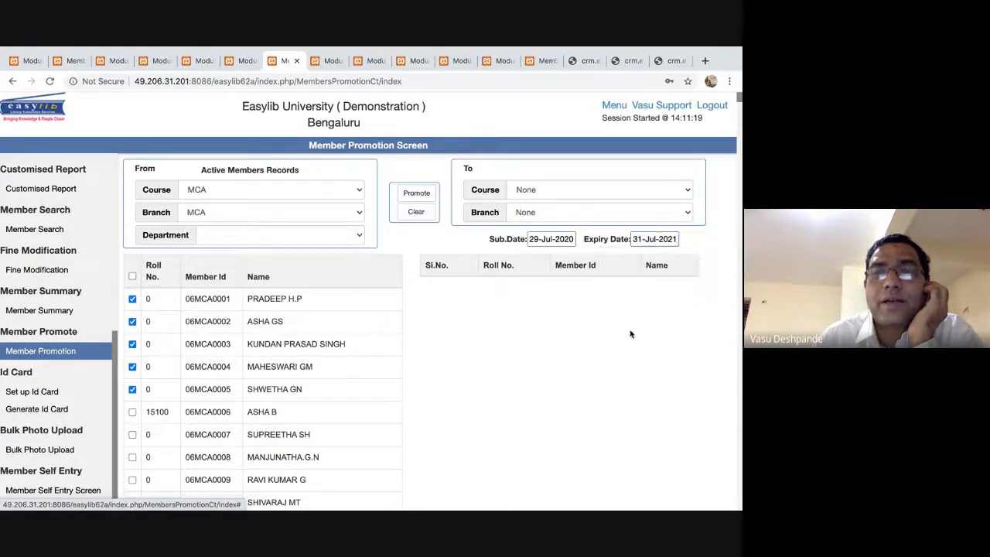
{"action": "left_click", "coordinate": [416, 192]}
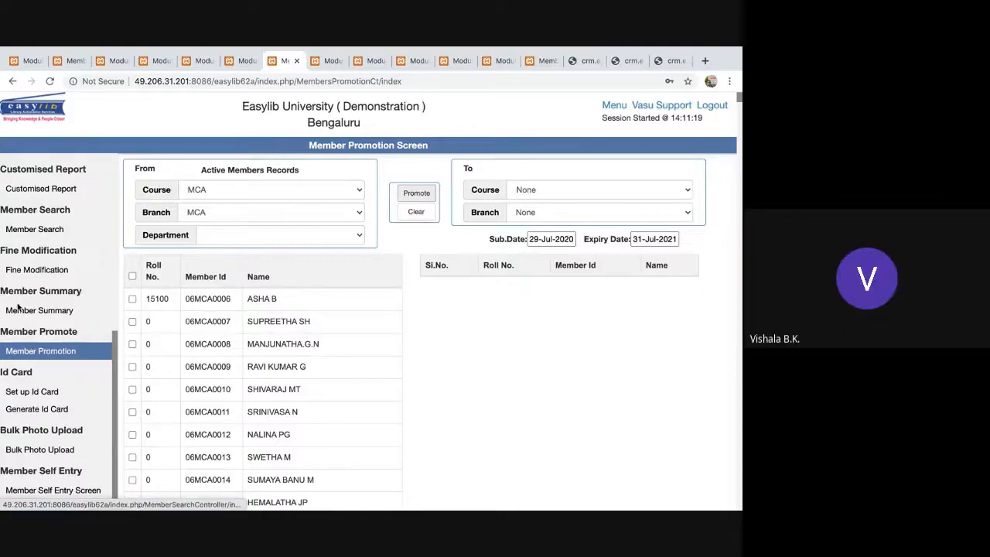
{"action": "left_click", "coordinate": [49, 351]}
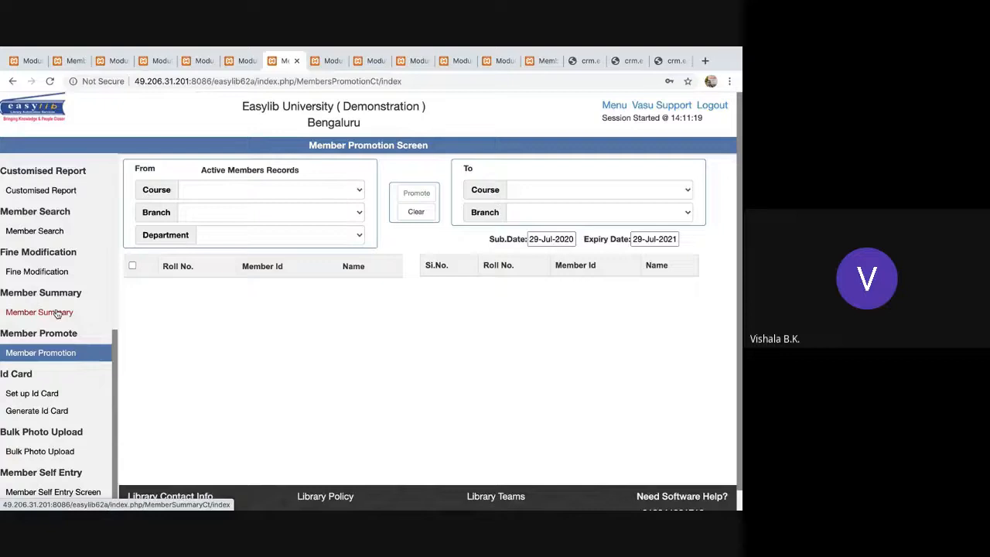
Open the blank Member Entry Screen form, leaving the Profile list unchanged.
{"action": "scroll", "coordinate": [55, 313], "scroll_direction": "up", "scroll_amount": 4}
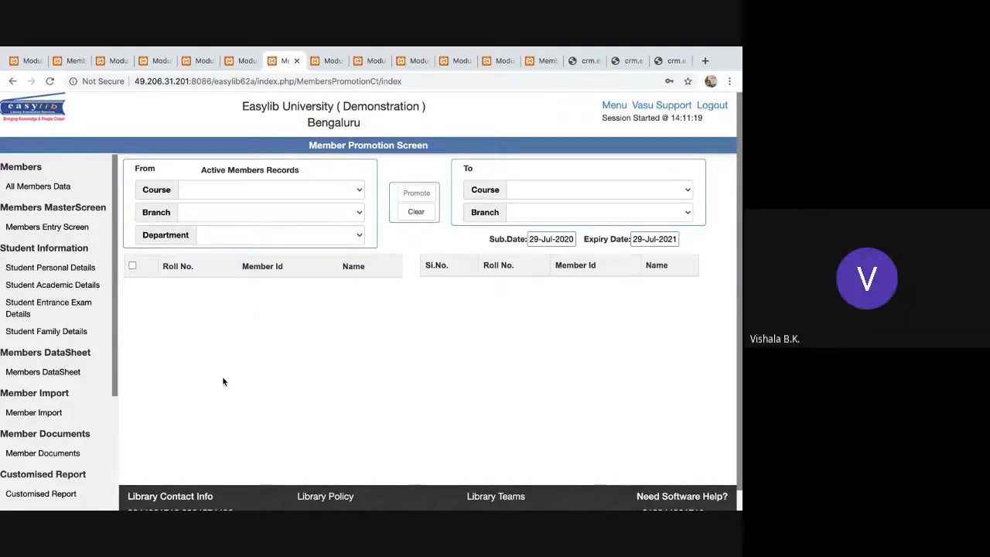
{"action": "left_click", "coordinate": [39, 226]}
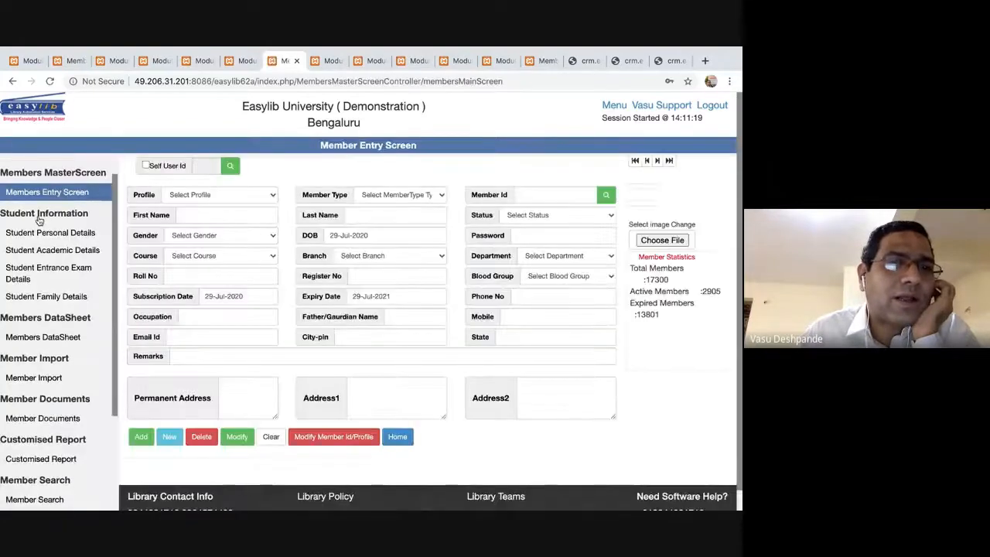
{"action": "left_click", "coordinate": [260, 197]}
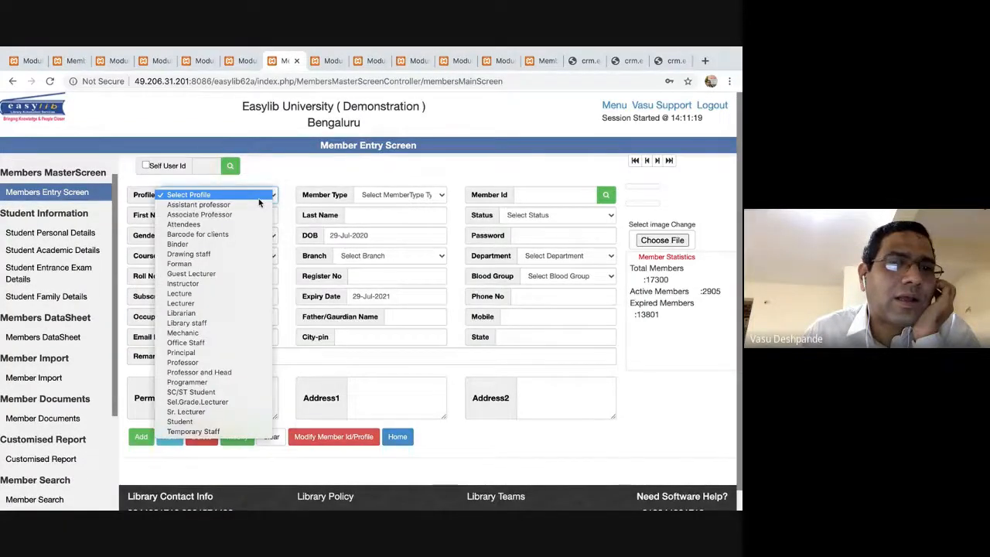
{"action": "left_click", "coordinate": [343, 177]}
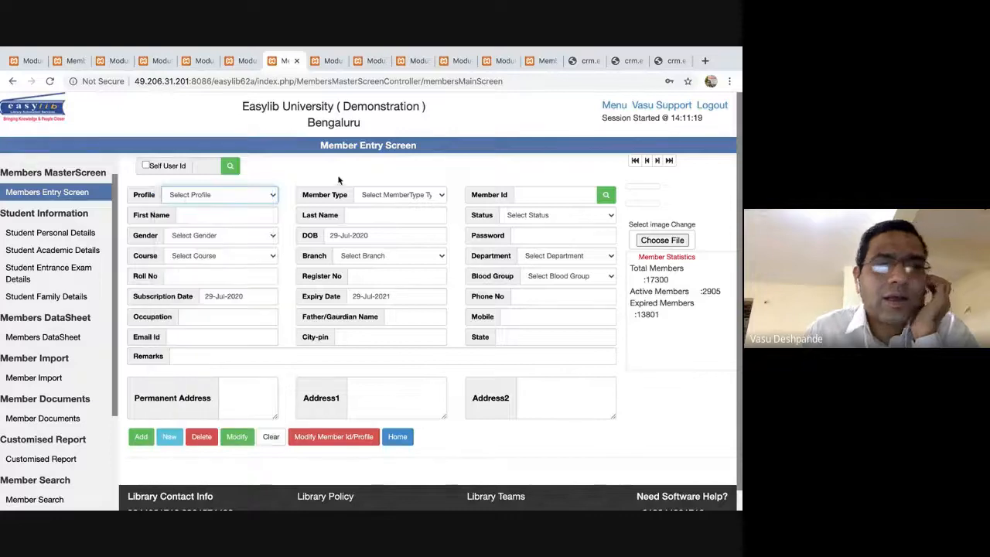
Switch applications to bring Safari with the Easylib website forward.
{"action": "key", "text": "super+Tab"}
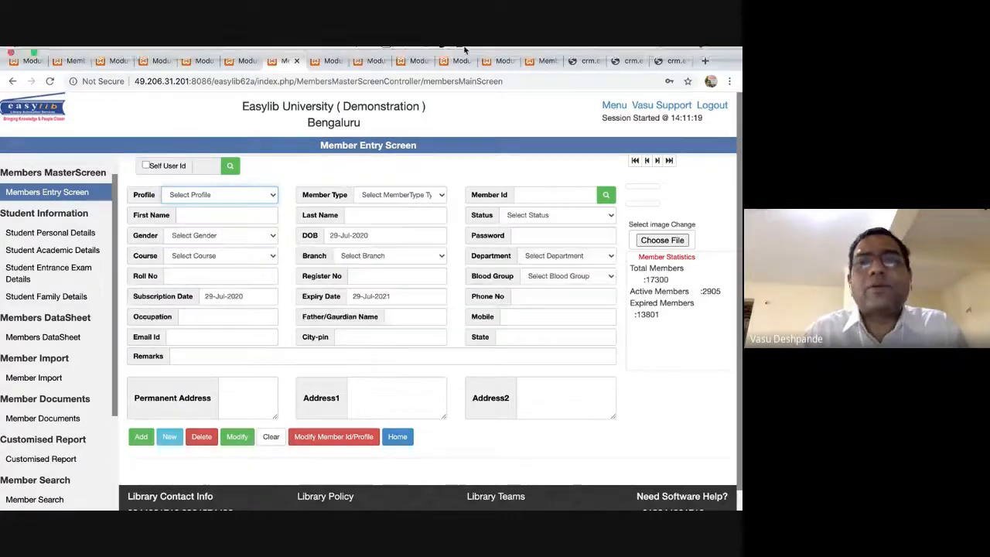
{"action": "mouse_move", "coordinate": [460, 50]}
{"action": "key", "text": "super+Tab"}
{"action": "key", "text": "super+Tab"}
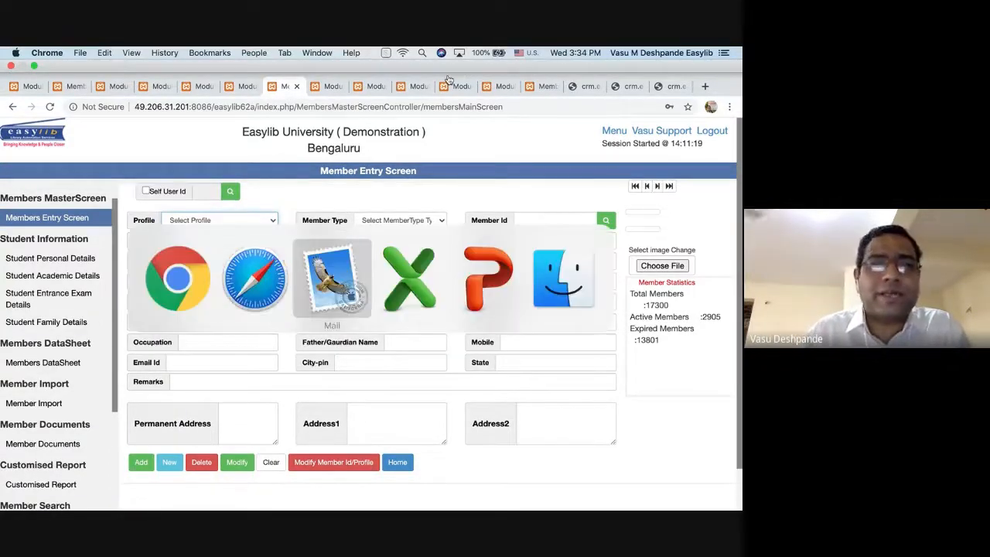
{"action": "key", "text": "super+Tab"}
{"action": "key", "text": "super+Tab"}
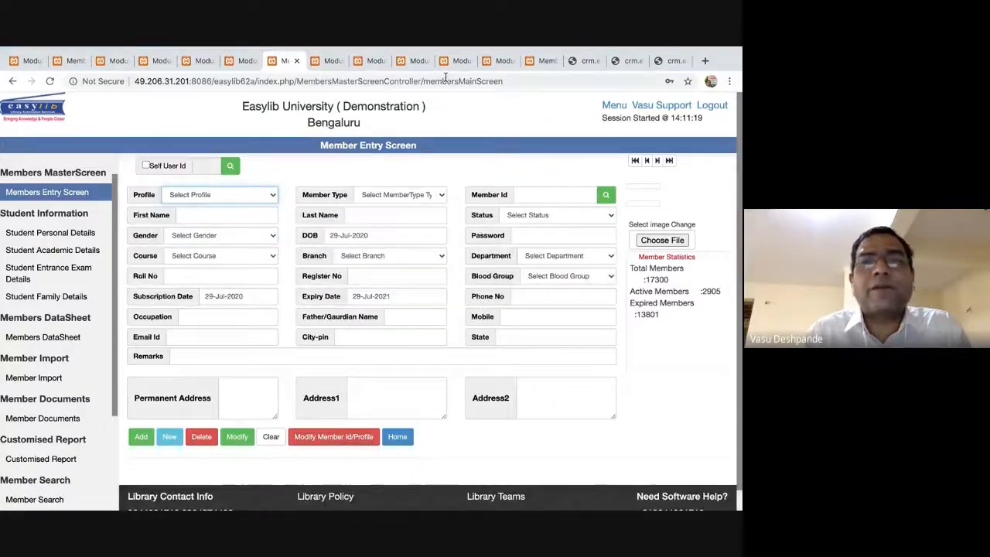
{"action": "key", "text": "super+Tab"}
{"action": "key", "text": "super+Tab"}
{"action": "key", "text": "super+Tab"}
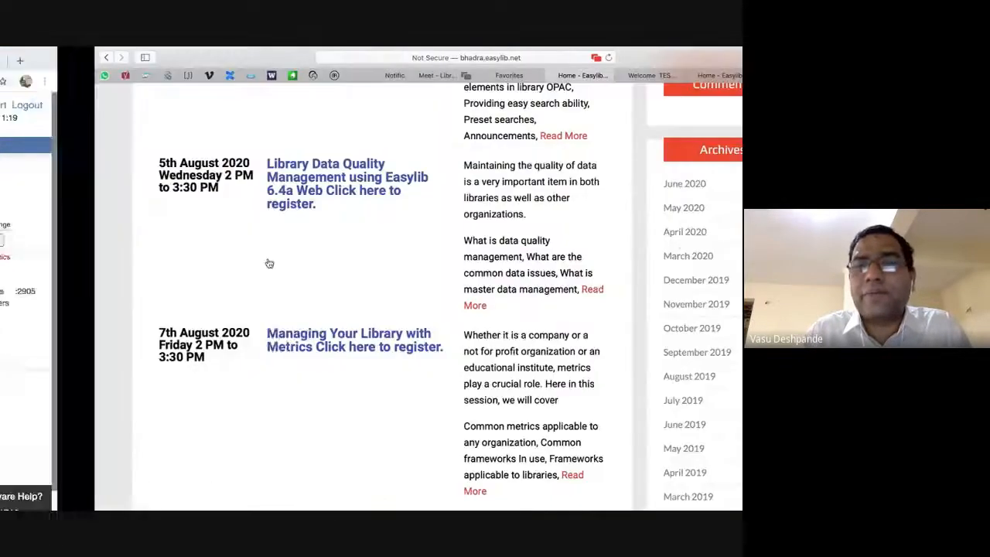
Switch to the Google Meet tab in Safari and scroll back through the chat messages.
{"action": "left_click", "coordinate": [476, 58]}
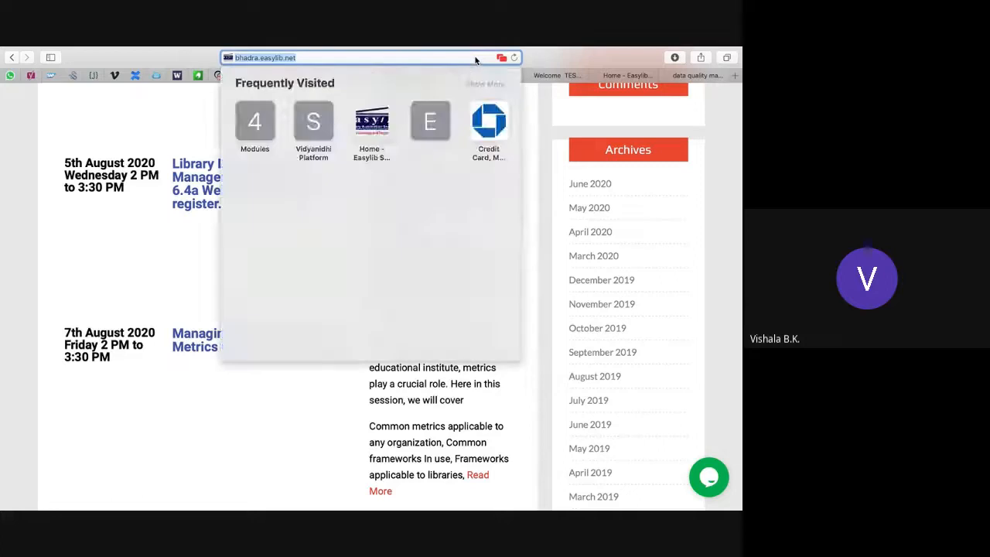
{"action": "left_click", "coordinate": [186, 263]}
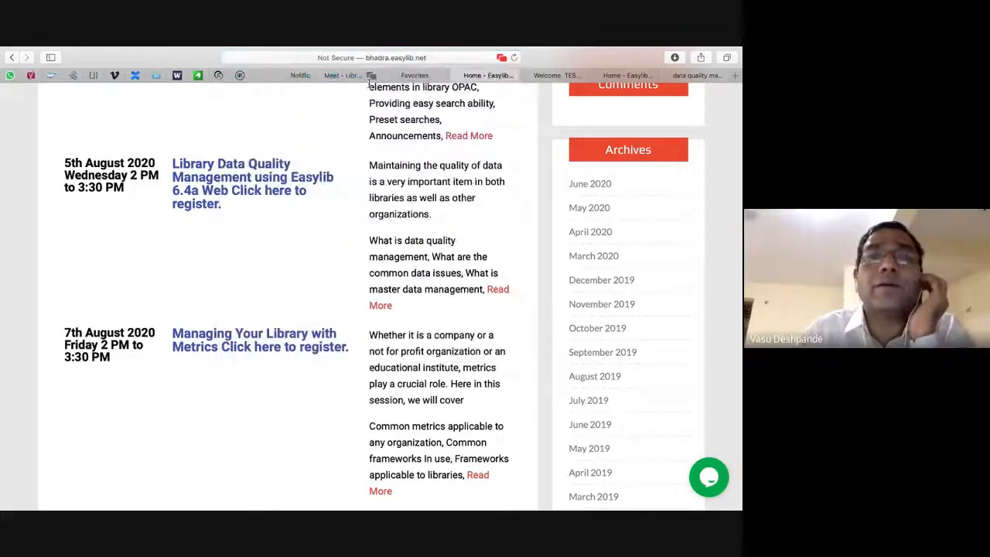
{"action": "left_click", "coordinate": [364, 75]}
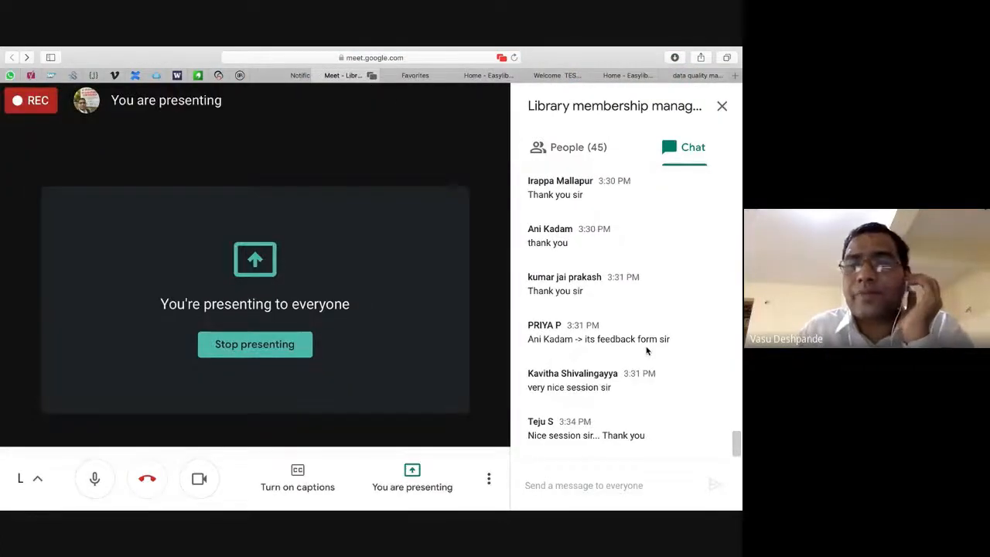
{"action": "scroll", "coordinate": [652, 289], "scroll_direction": "down", "scroll_amount": 1}
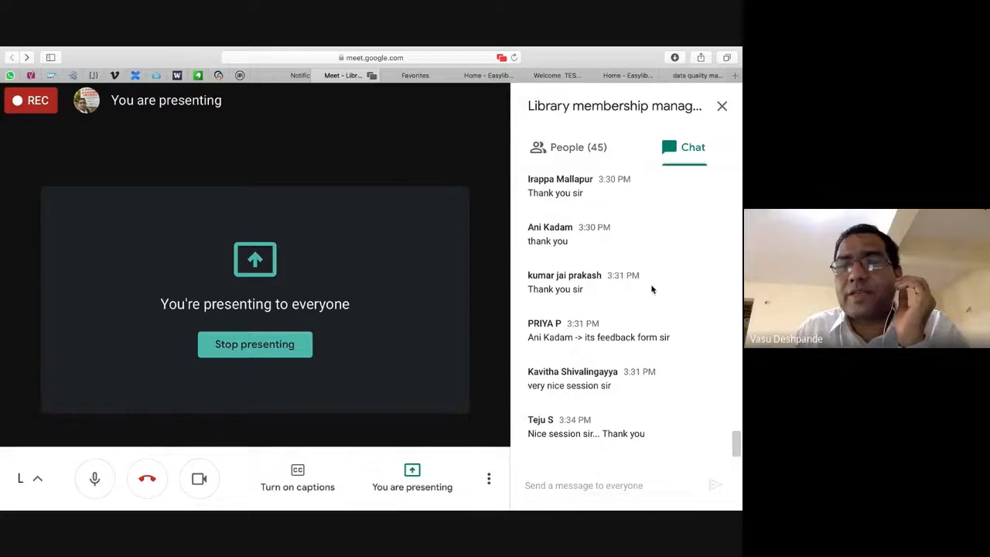
{"action": "scroll", "coordinate": [652, 288], "scroll_direction": "up", "scroll_amount": 1}
{"action": "scroll", "coordinate": [649, 424], "scroll_direction": "up", "scroll_amount": 1}
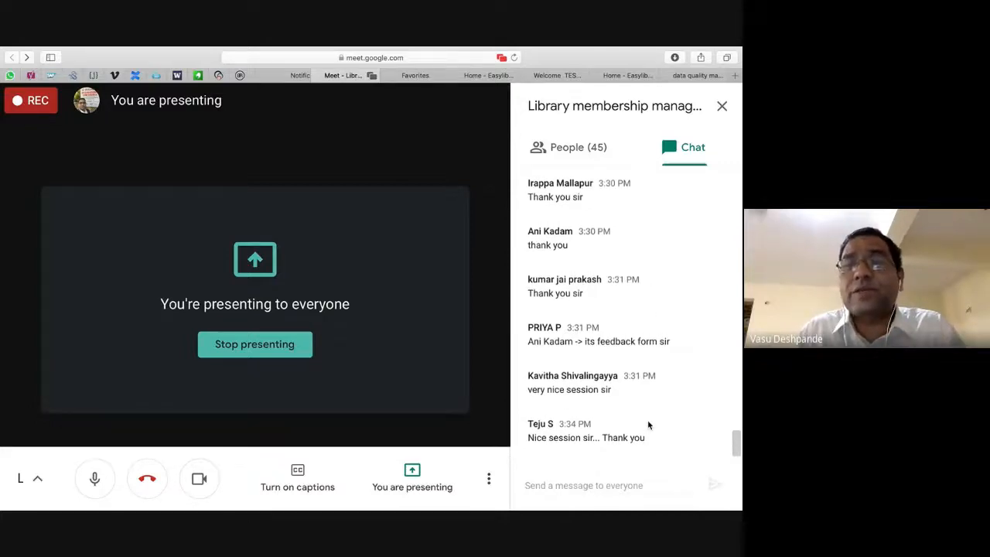
{"action": "scroll", "coordinate": [649, 425], "scroll_direction": "up", "scroll_amount": 5}
{"action": "scroll", "coordinate": [661, 254], "scroll_direction": "up", "scroll_amount": 4}
{"action": "scroll", "coordinate": [661, 254], "scroll_direction": "up", "scroll_amount": 4}
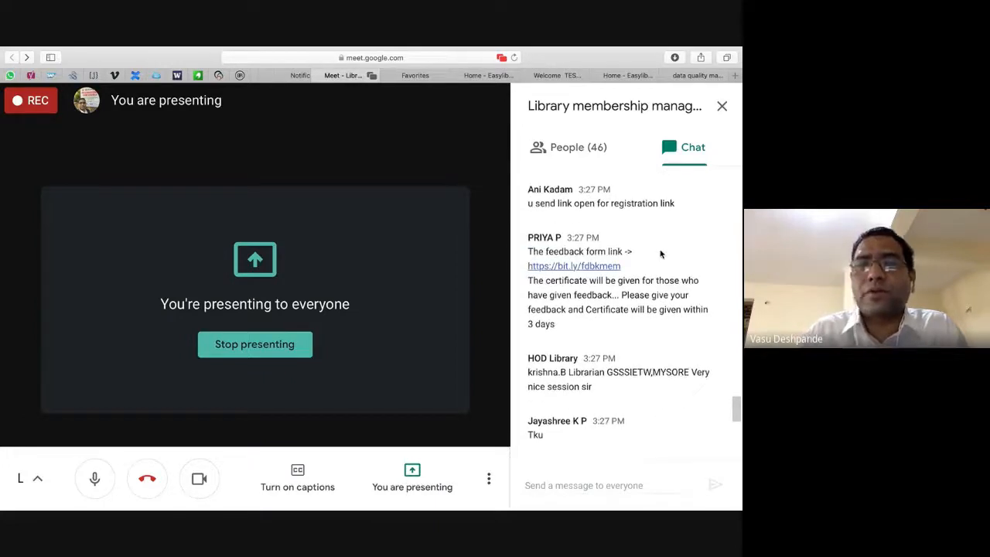
{"action": "mouse_move", "coordinate": [544, 51]}
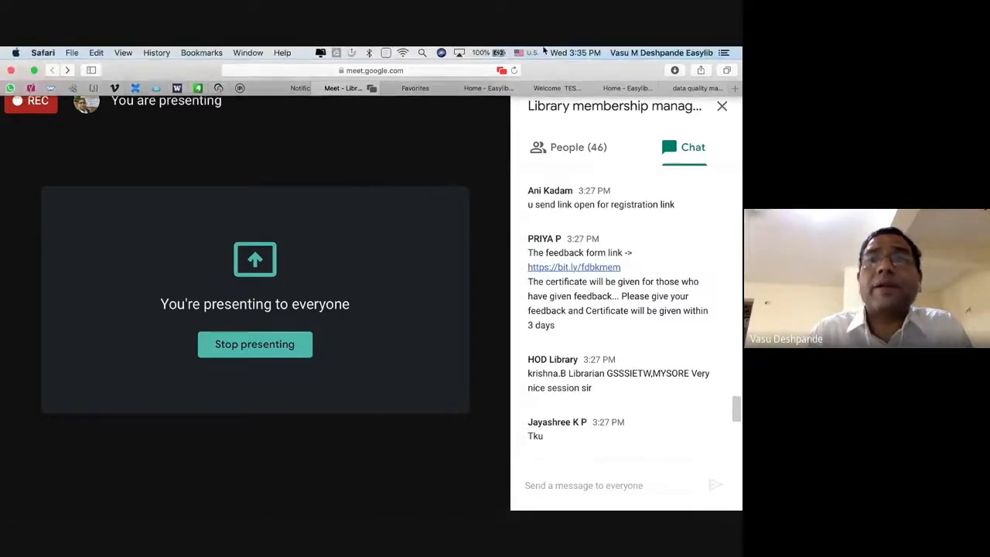
Launch AnyDesk via Spotlight search for 'anydesk' and make its window full screen.
{"action": "left_click", "coordinate": [422, 53]}
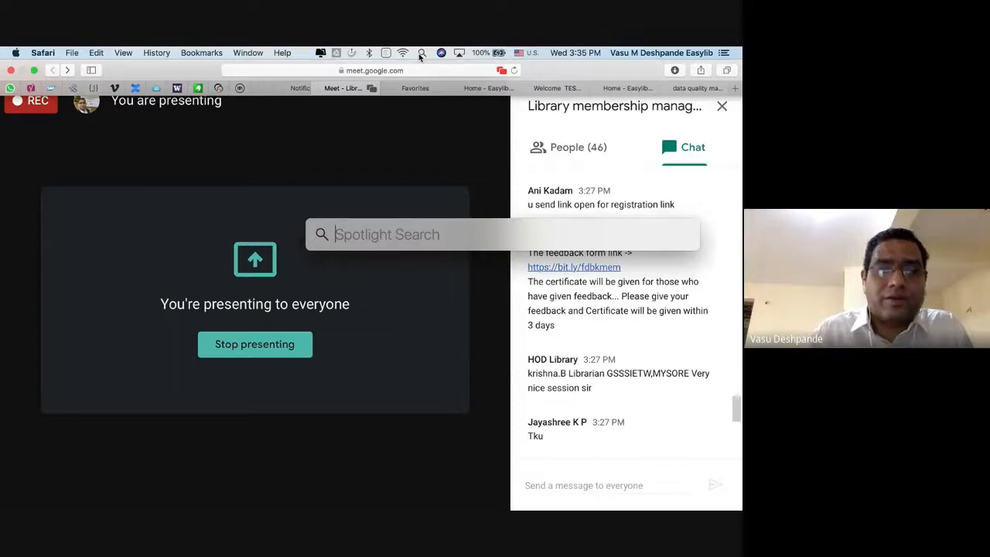
{"action": "type", "text": "anydesk"}
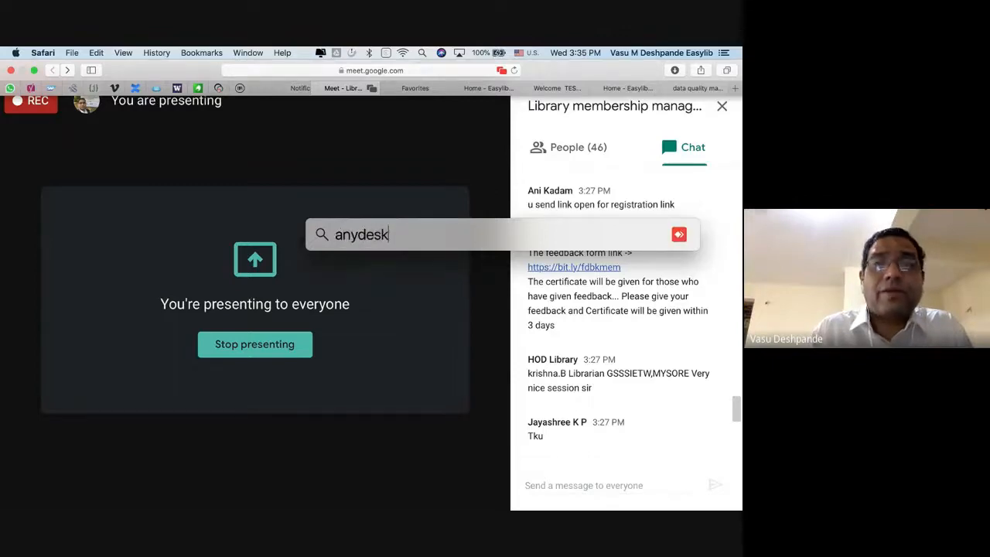
{"action": "key", "text": "Return"}
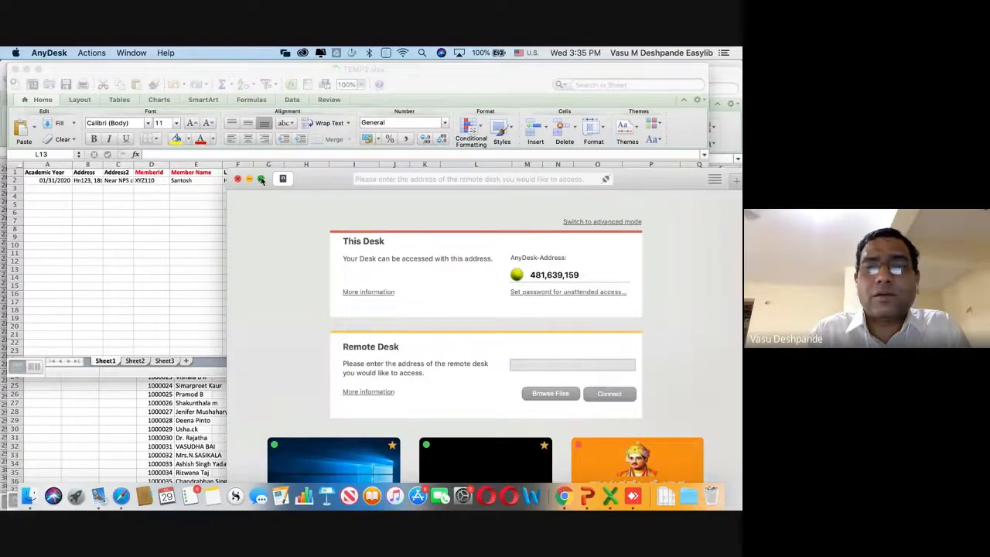
{"action": "left_click", "coordinate": [262, 179]}
Fill in a recently used remote desk's address, then return to Easylib in Chrome.
{"action": "left_click", "coordinate": [417, 221]}
{"action": "scroll", "coordinate": [583, 332], "scroll_direction": "down", "scroll_amount": 1}
{"action": "left_click", "coordinate": [582, 333]}
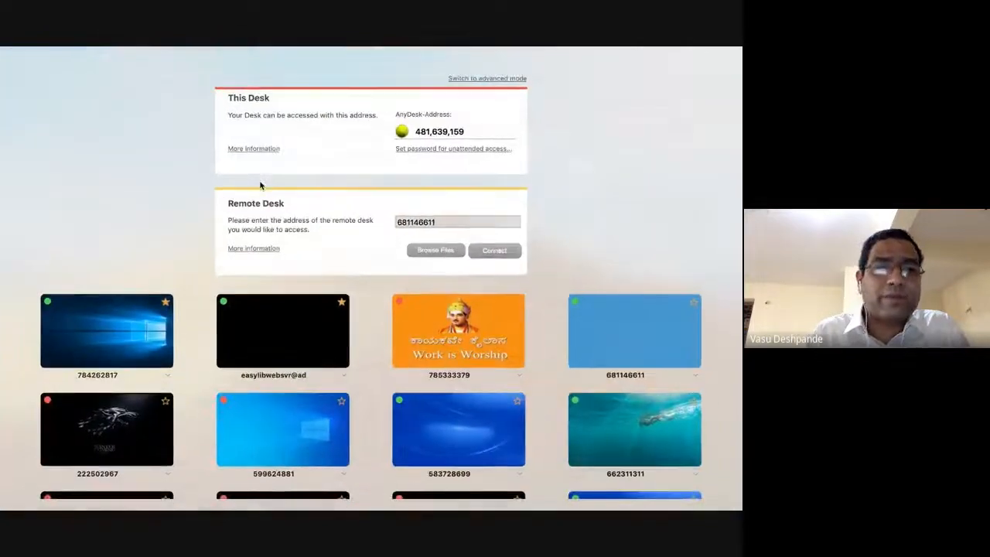
{"action": "key", "text": "super+Tab"}
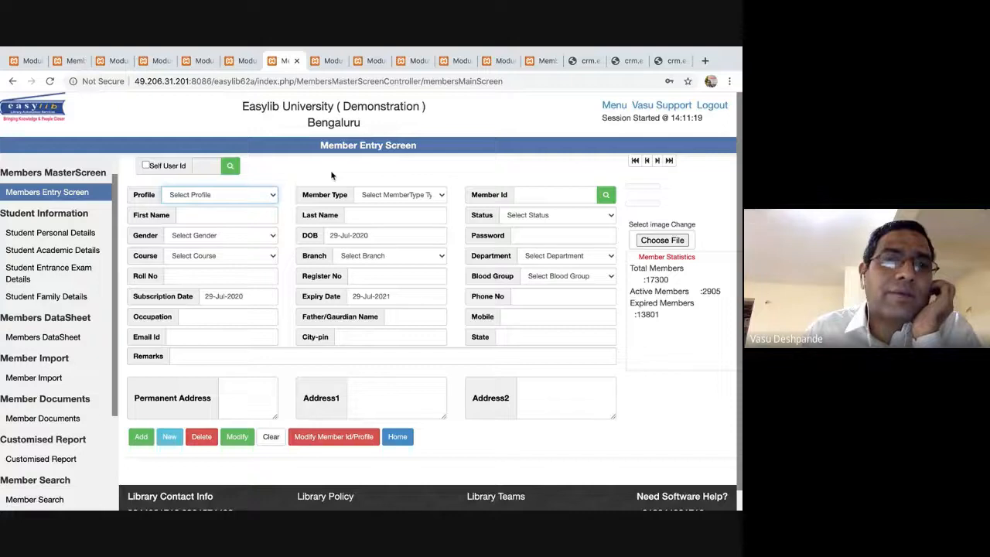
Go to the Members DataSheet page with its ID range fields and empty member table.
{"action": "left_click", "coordinate": [269, 195]}
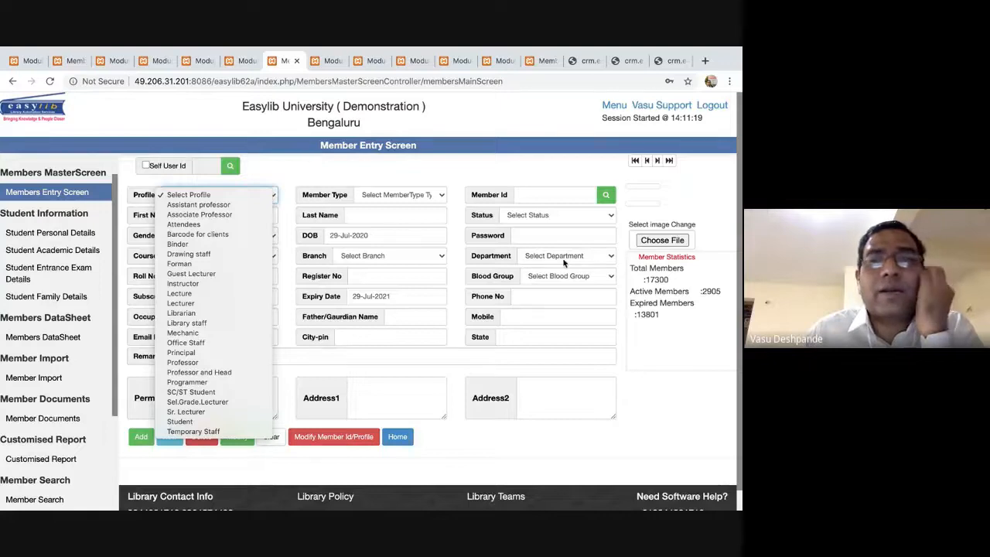
{"action": "left_click", "coordinate": [408, 297]}
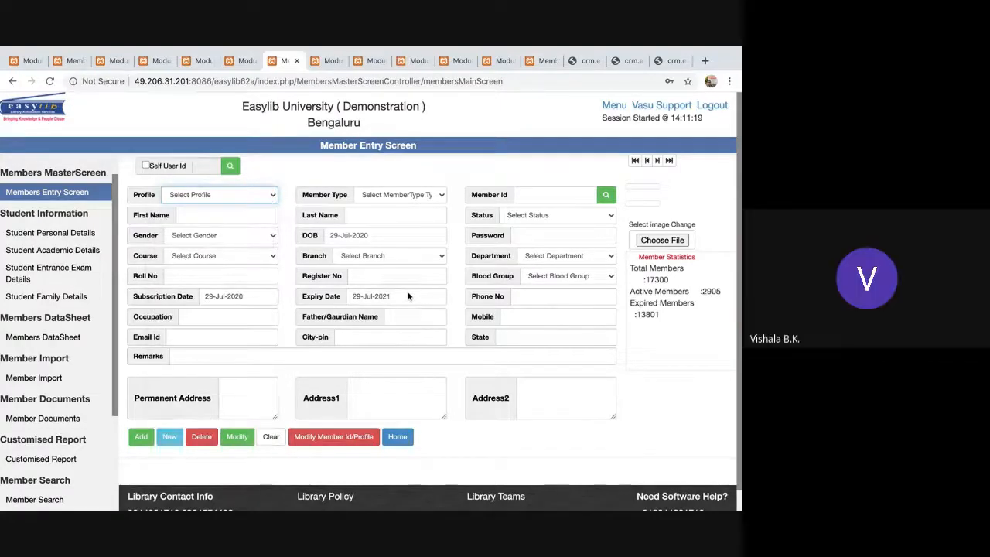
{"action": "left_click", "coordinate": [408, 295]}
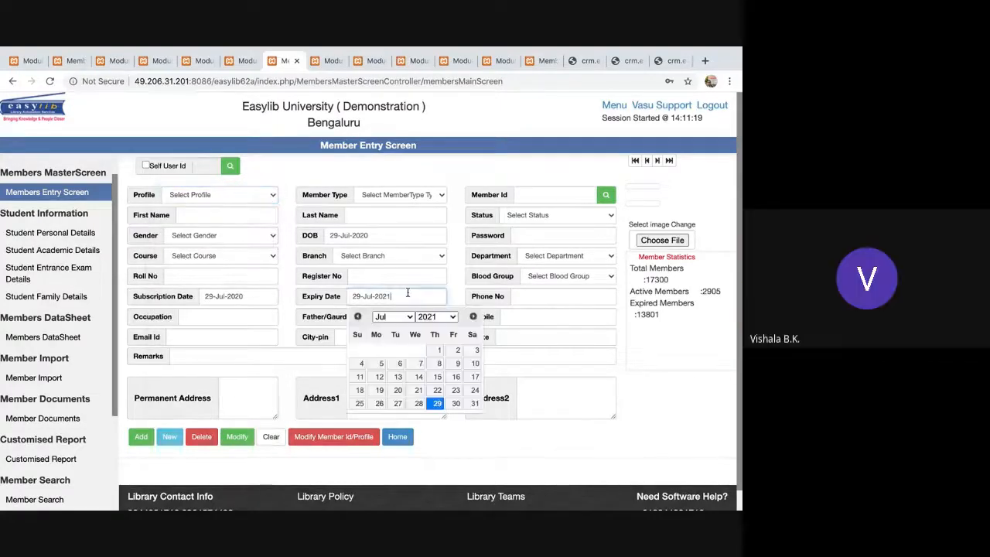
{"action": "left_click", "coordinate": [55, 340]}
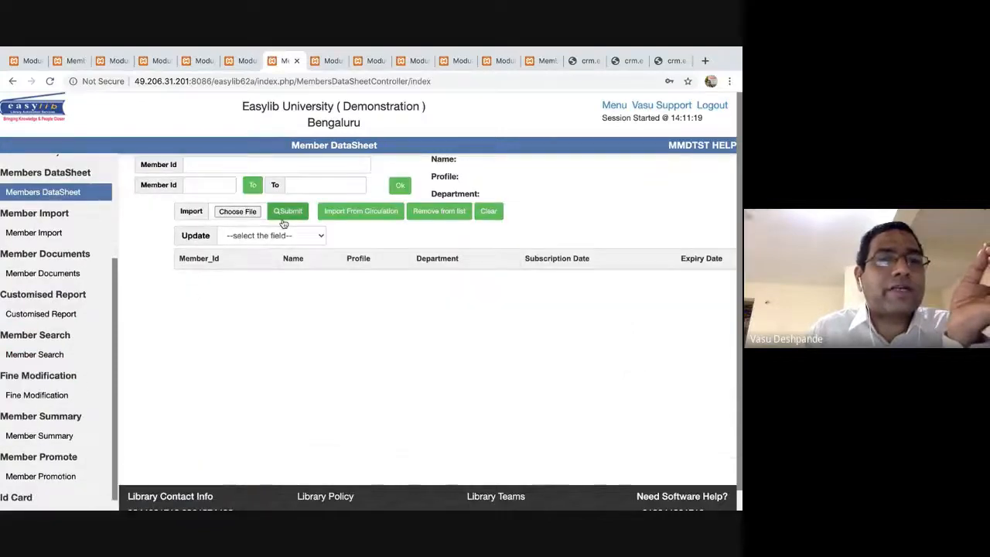
Fetch members in the ID range 06BCA to 06BCB.
{"action": "left_click", "coordinate": [247, 215]}
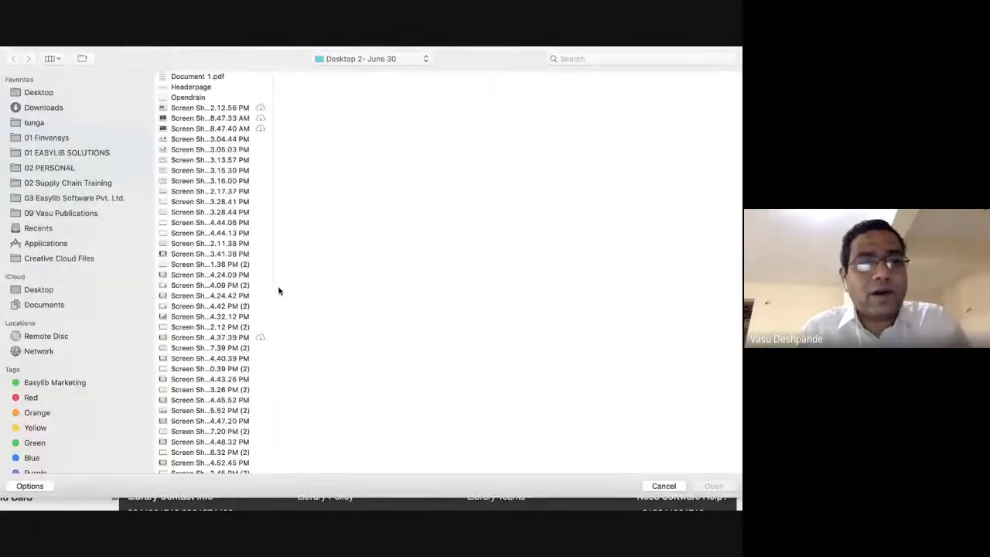
{"action": "key", "text": "Escape"}
{"action": "left_click", "coordinate": [221, 186]}
{"action": "type", "text": "06BCA"}
{"action": "left_click", "coordinate": [325, 185]}
{"action": "type", "text": "06BCB"}
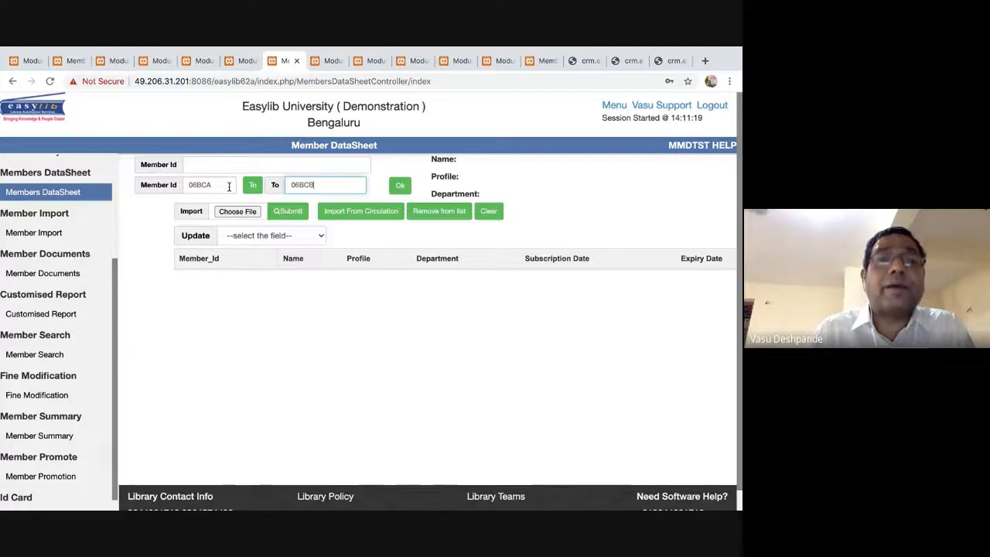
{"action": "left_click", "coordinate": [399, 186]}
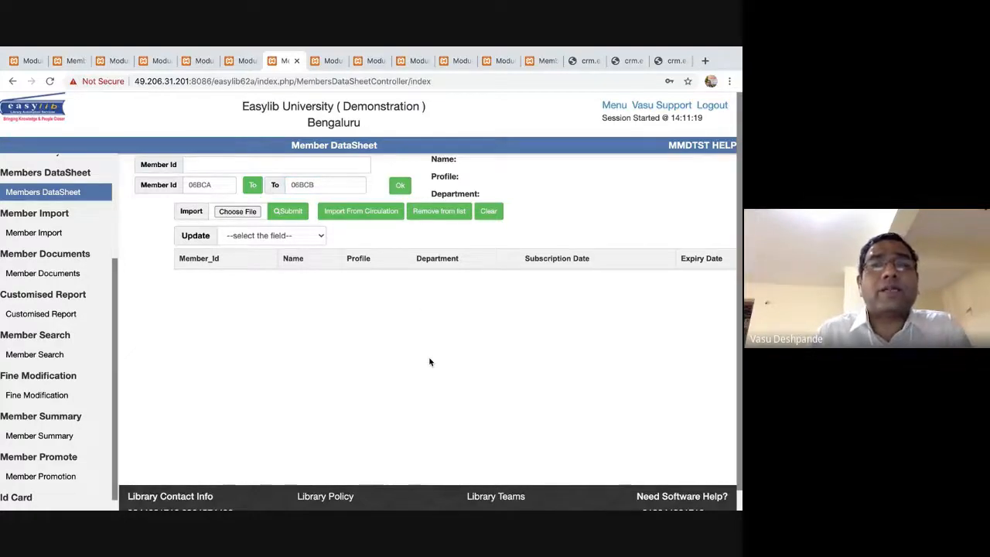
Try Expiry Date, then State as the field to update, and reload the DataSheet page.
{"action": "left_click", "coordinate": [284, 237]}
{"action": "left_click", "coordinate": [244, 333]}
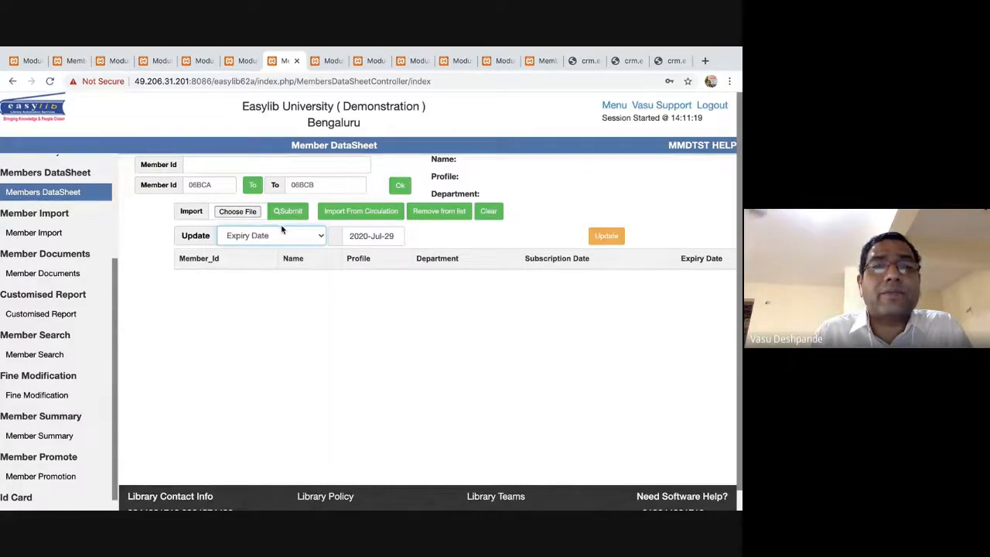
{"action": "left_click", "coordinate": [282, 238]}
{"action": "left_click", "coordinate": [255, 357]}
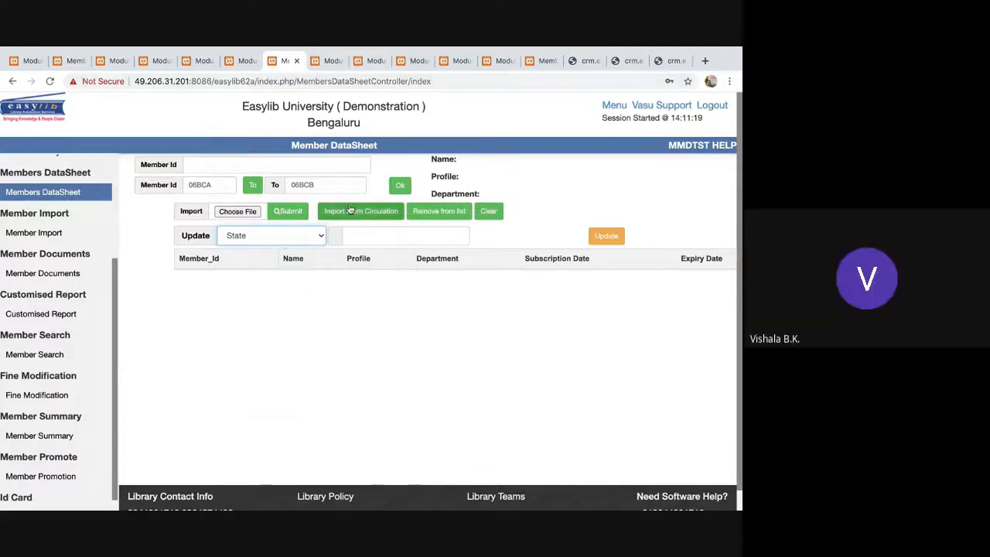
{"action": "left_click", "coordinate": [63, 193]}
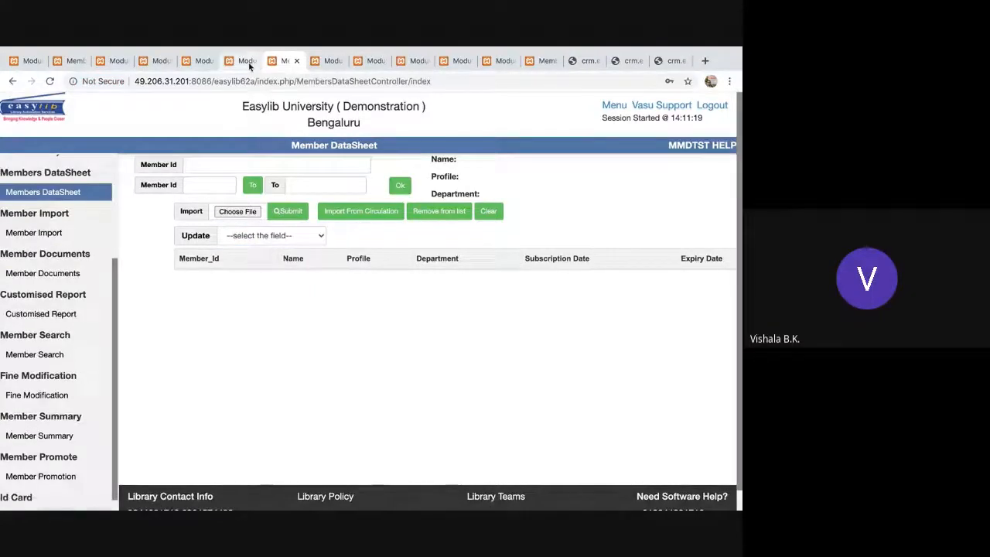
{"action": "left_click", "coordinate": [238, 60]}
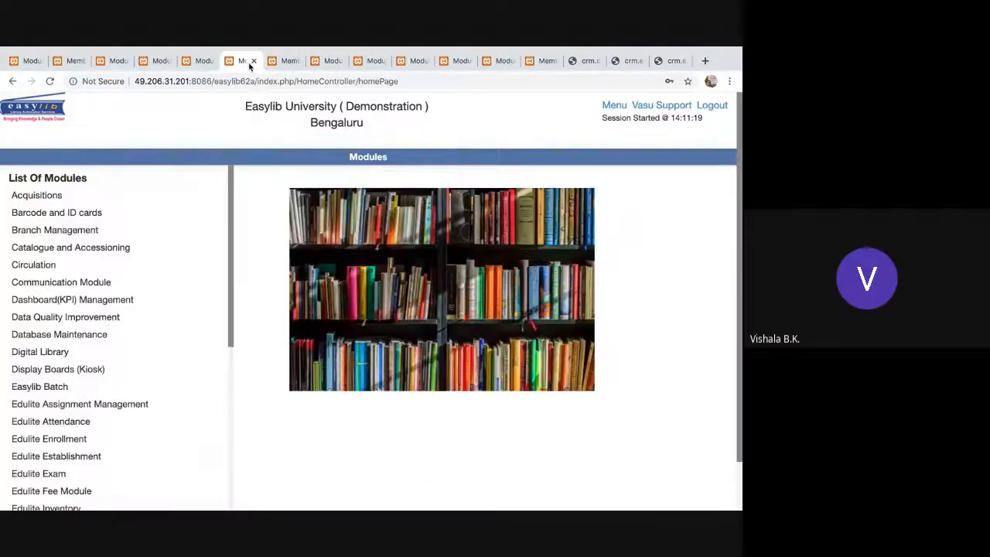
Open All Members Data from the modules home and view its second page.
{"action": "left_click", "coordinate": [319, 62]}
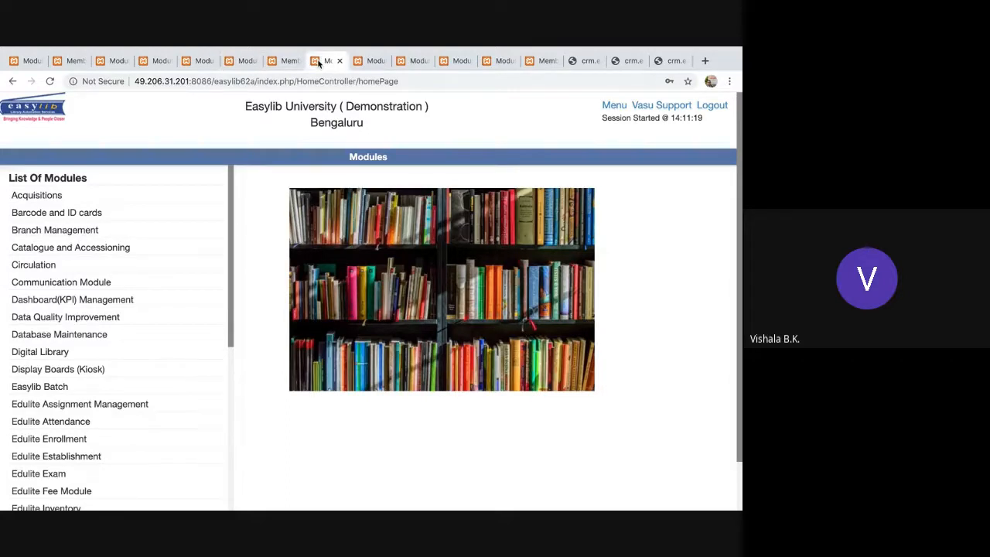
{"action": "left_click", "coordinate": [356, 62]}
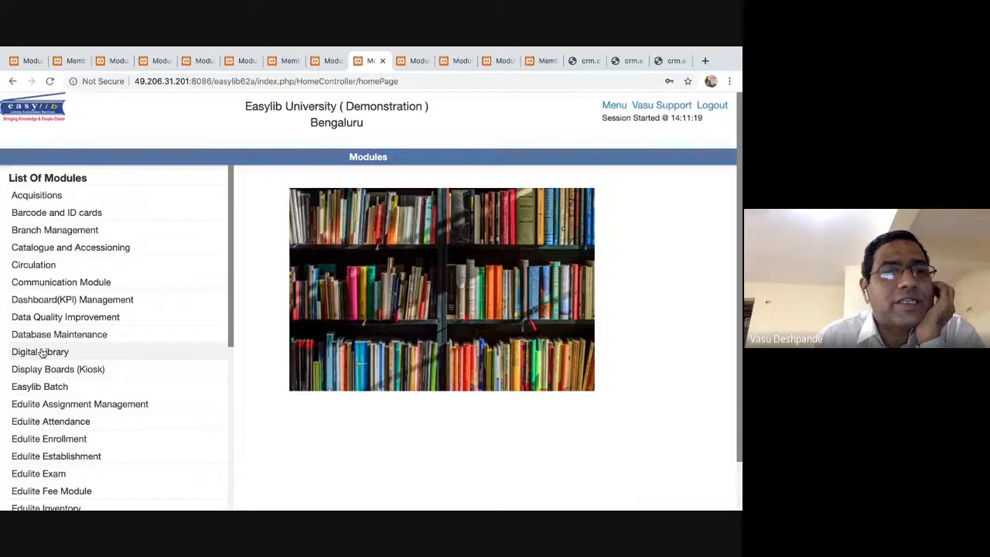
{"action": "scroll", "coordinate": [43, 352], "scroll_direction": "down", "scroll_amount": 4}
{"action": "left_click", "coordinate": [72, 349]}
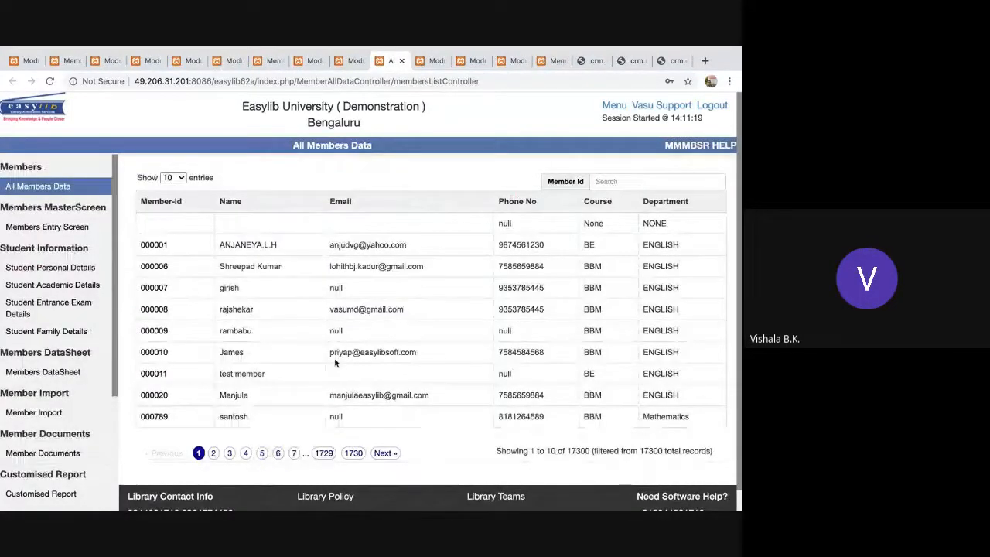
{"action": "left_click", "coordinate": [212, 453]}
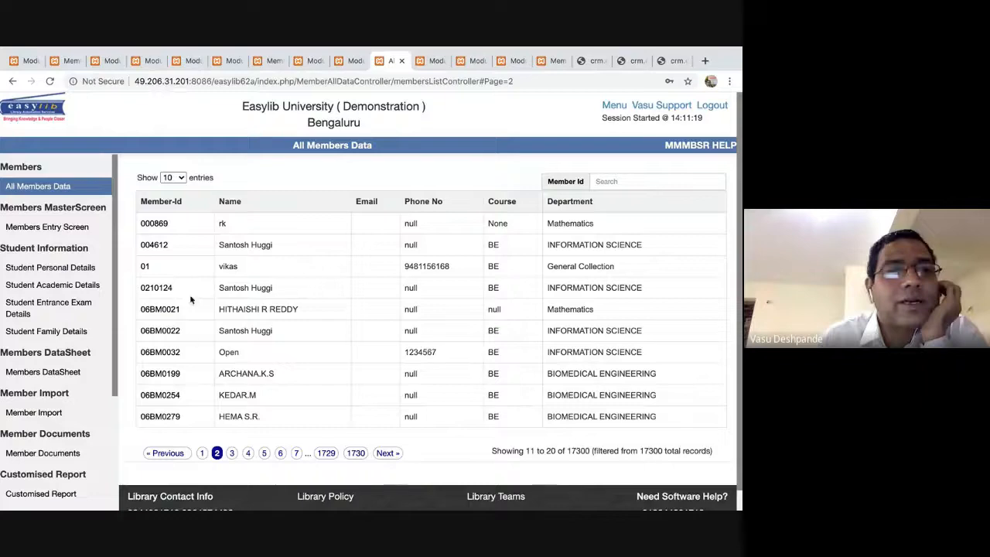
Go to the Members DataSheet page from another tab's module list.
{"action": "left_click", "coordinate": [413, 61]}
{"action": "scroll", "coordinate": [95, 270], "scroll_direction": "down", "scroll_amount": 8}
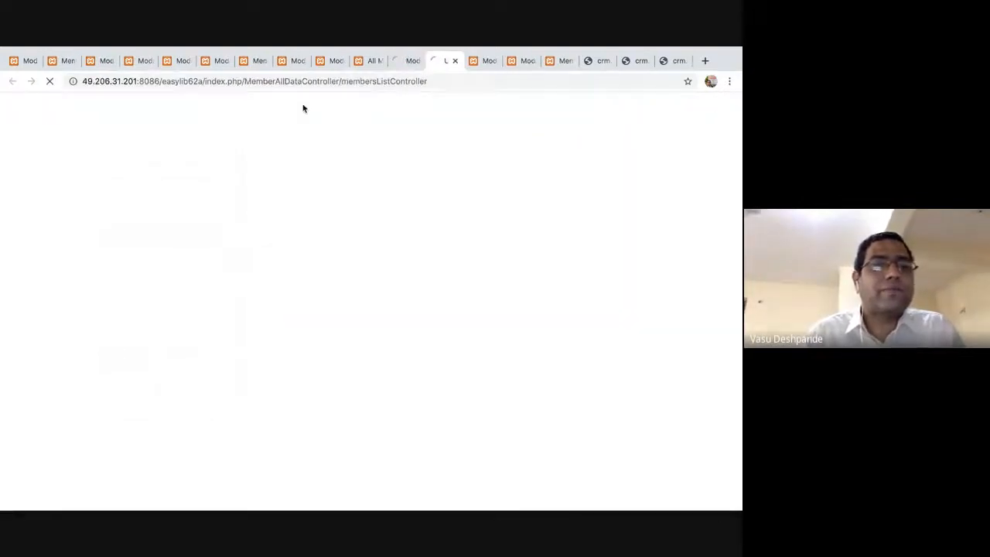
{"action": "left_click", "coordinate": [57, 374]}
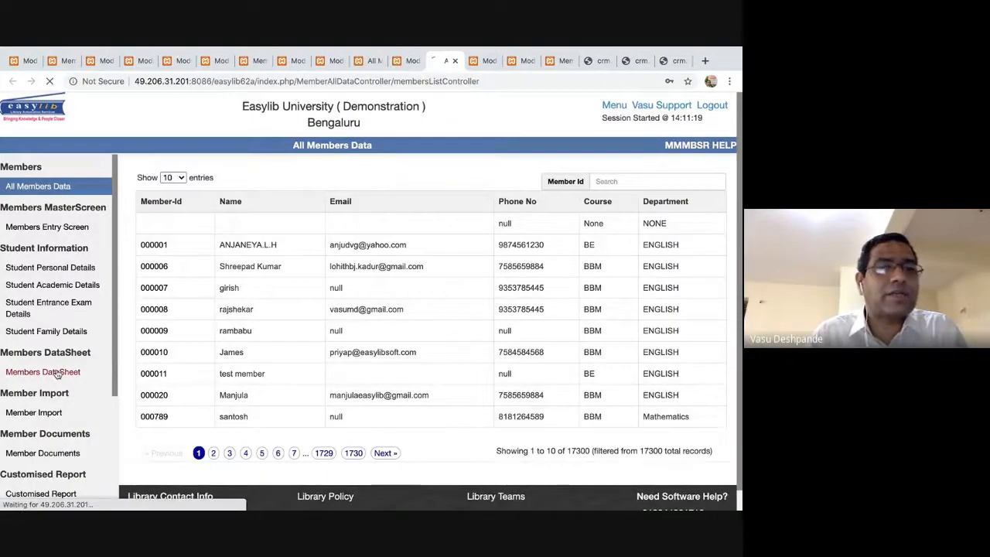
Load members with IDs from 06bm to 06bm999.
{"action": "left_click", "coordinate": [229, 188]}
{"action": "type", "text": "DB"}
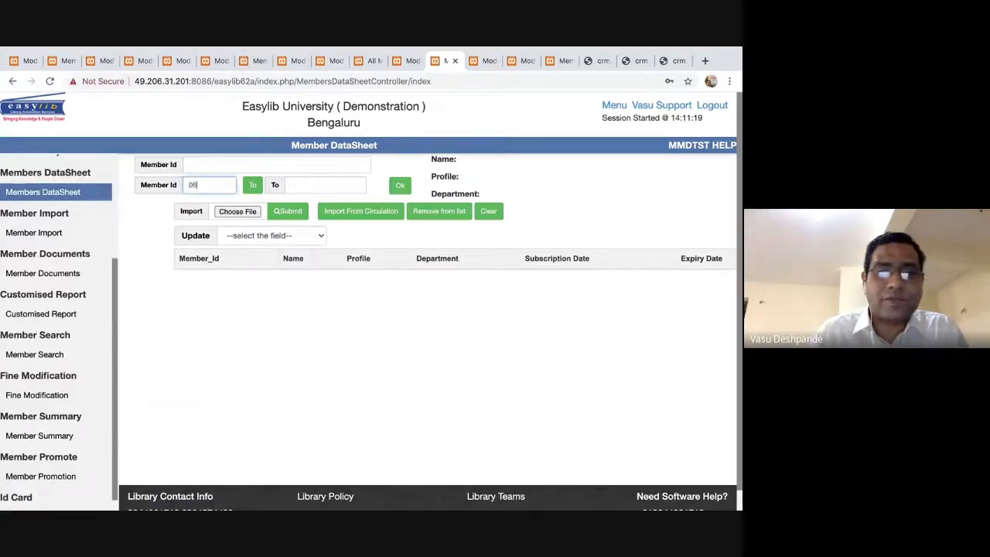
{"action": "type", "text": "bm"}
{"action": "left_click", "coordinate": [325, 185]}
{"action": "type", "text": "06"}
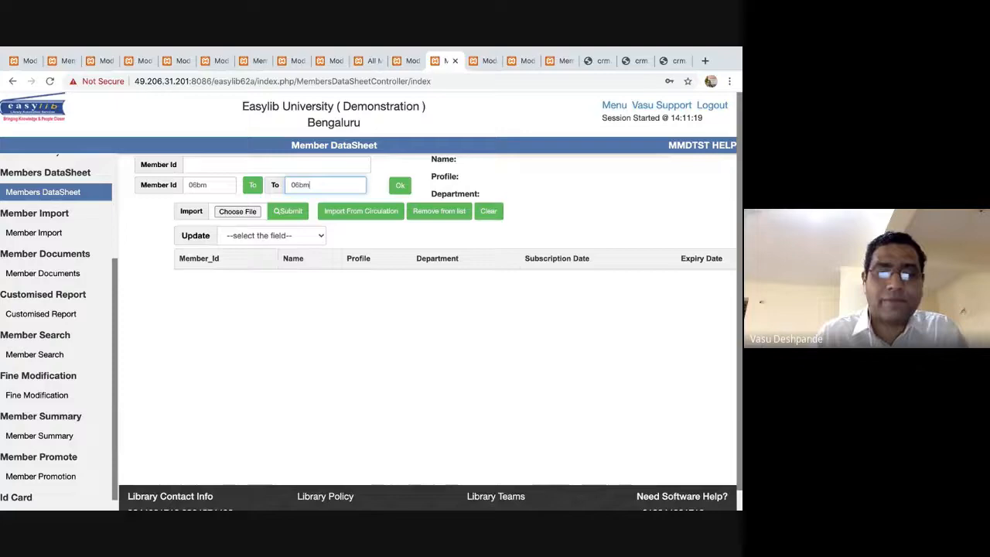
{"action": "left_click", "coordinate": [400, 187]}
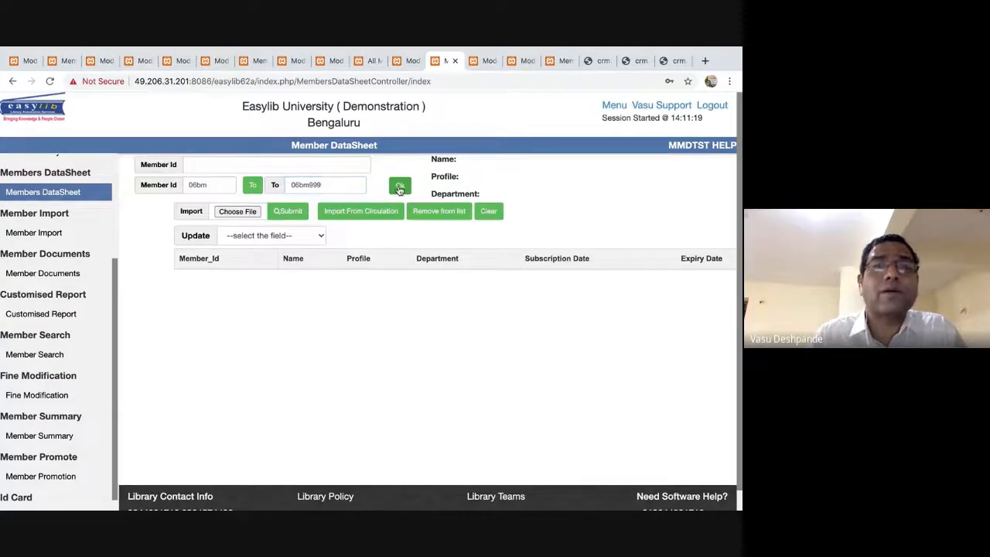
{"action": "scroll", "coordinate": [327, 325], "scroll_direction": "down", "scroll_amount": 3}
{"action": "scroll", "coordinate": [328, 336], "scroll_direction": "down", "scroll_amount": 5}
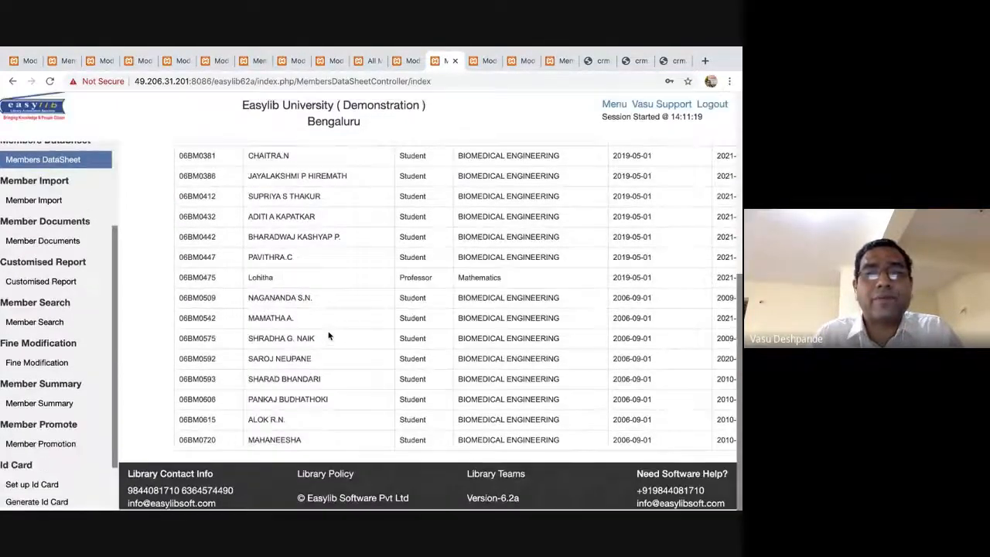
{"action": "scroll", "coordinate": [329, 335], "scroll_direction": "up", "scroll_amount": 10}
Update the Status of the listed members to Suspended.
{"action": "left_click", "coordinate": [293, 236]}
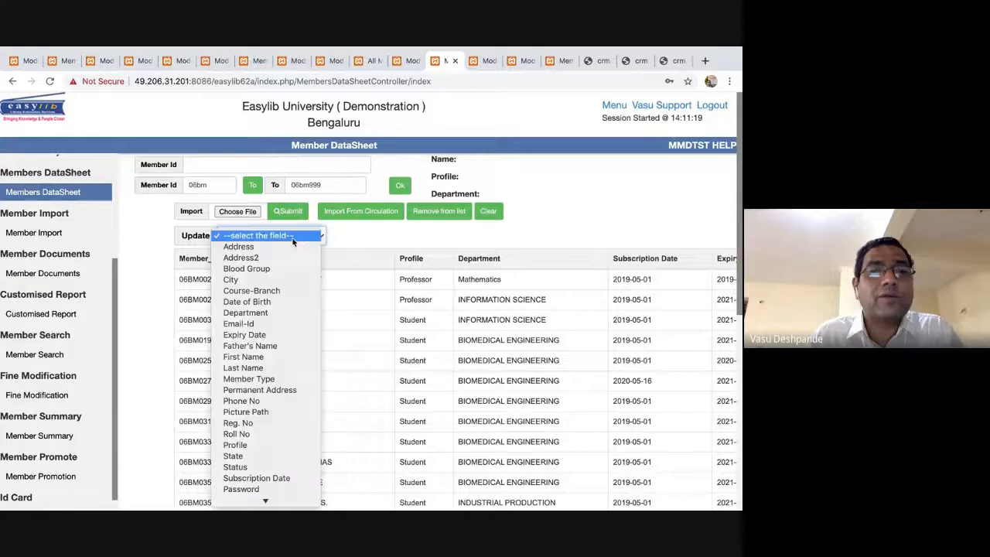
{"action": "left_click", "coordinate": [256, 467]}
{"action": "left_click", "coordinate": [379, 235]}
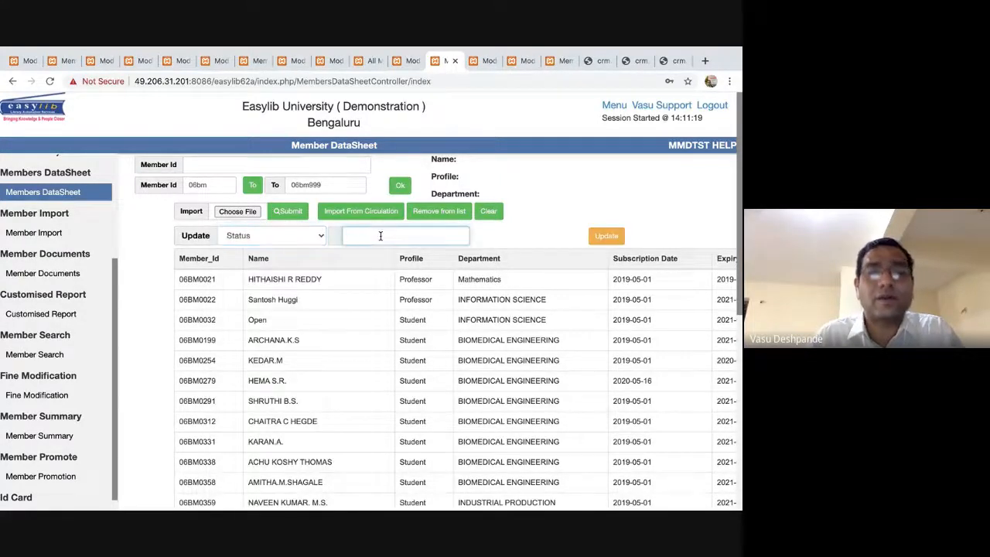
{"action": "type", "text": "Suspended"}
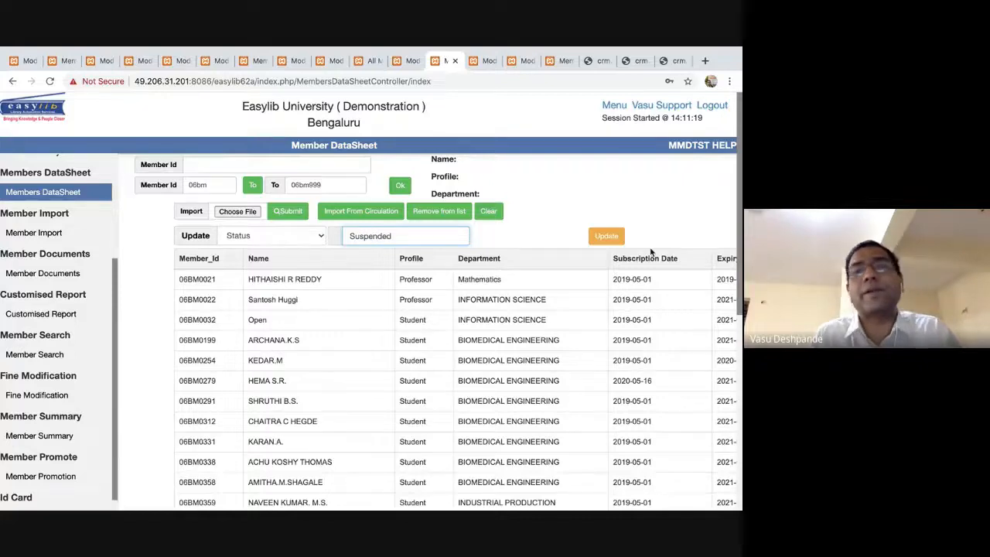
{"action": "left_click", "coordinate": [608, 237]}
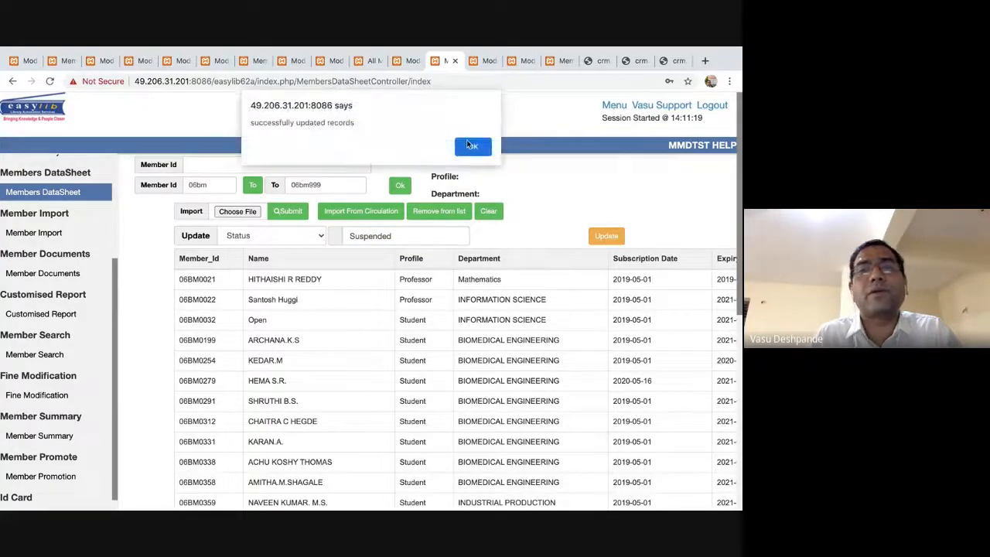
{"action": "left_click", "coordinate": [472, 145]}
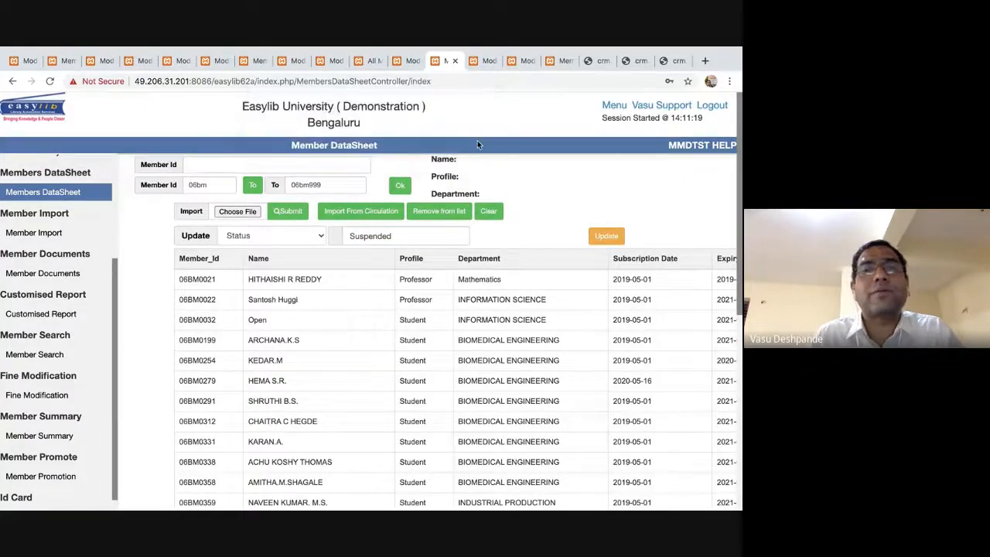
Update the Expiry Date of the listed members to 31 July 2020.
{"action": "left_click", "coordinate": [309, 236]}
{"action": "left_click", "coordinate": [309, 237]}
{"action": "key", "text": "e"}
{"action": "key", "text": "e"}
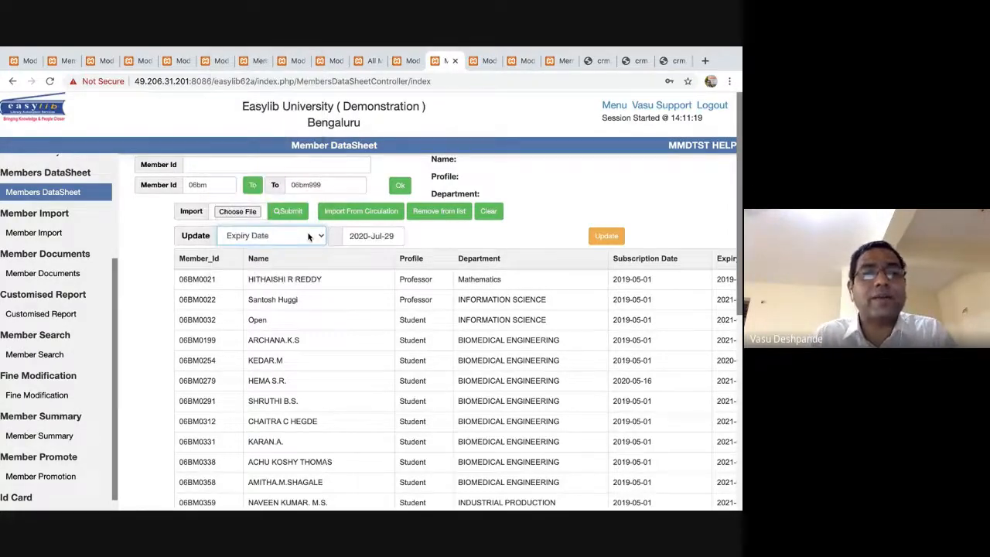
{"action": "key", "text": "Tab"}
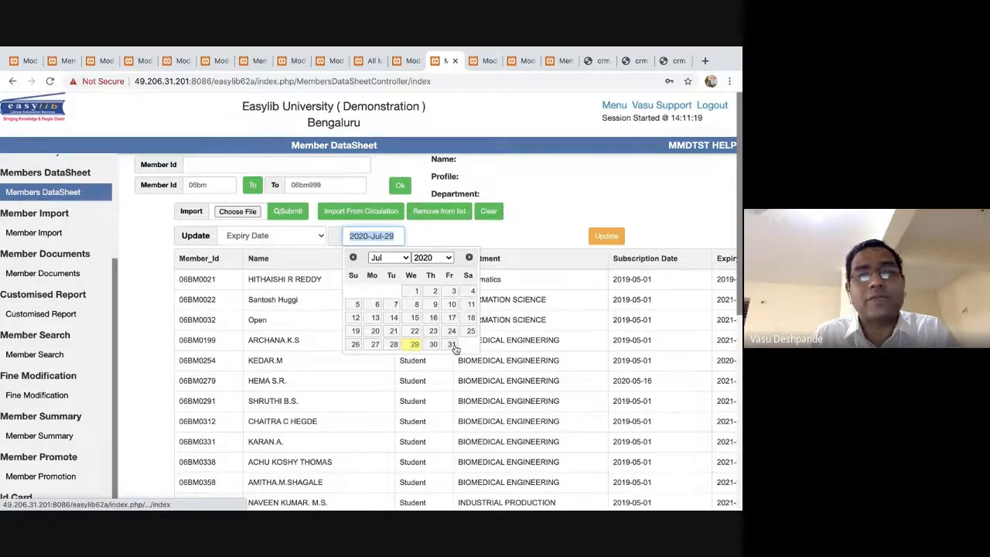
{"action": "left_click", "coordinate": [452, 344]}
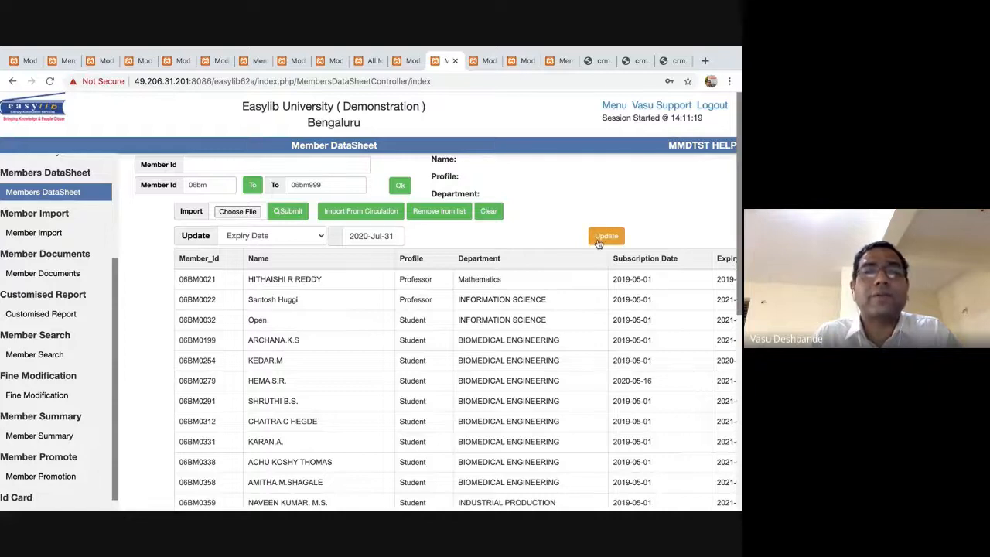
{"action": "left_click", "coordinate": [598, 243]}
{"action": "left_click", "coordinate": [481, 143]}
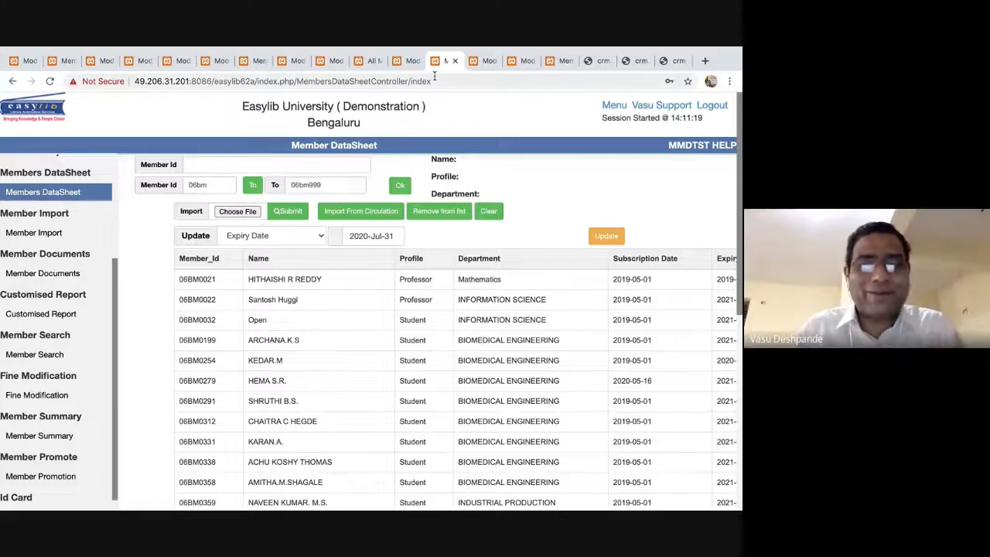
Switch to Google Meet in Safari and scroll through the participants' thank-you messages.
{"action": "key", "text": "super+Tab"}
{"action": "key", "text": "super+Tab"}
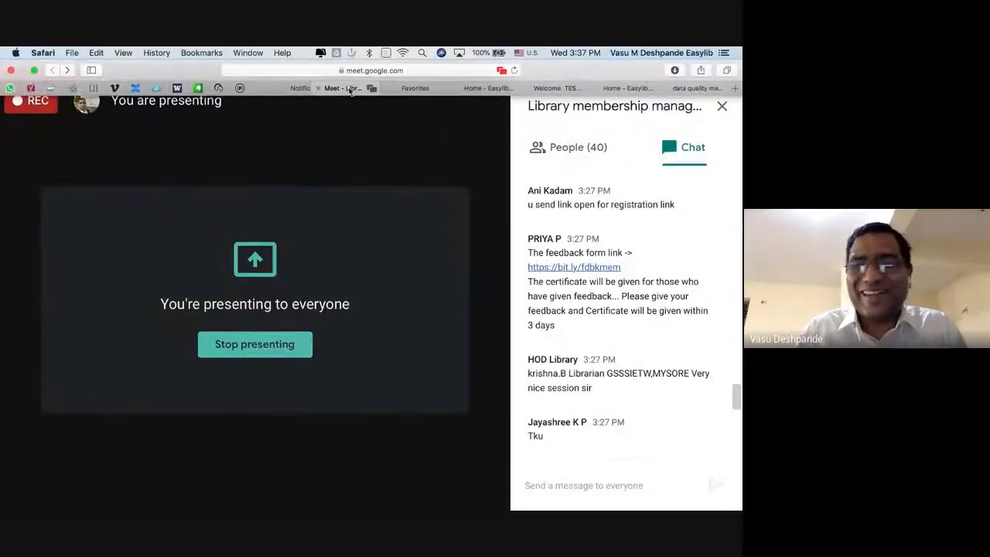
{"action": "scroll", "coordinate": [647, 313], "scroll_direction": "down", "scroll_amount": 10}
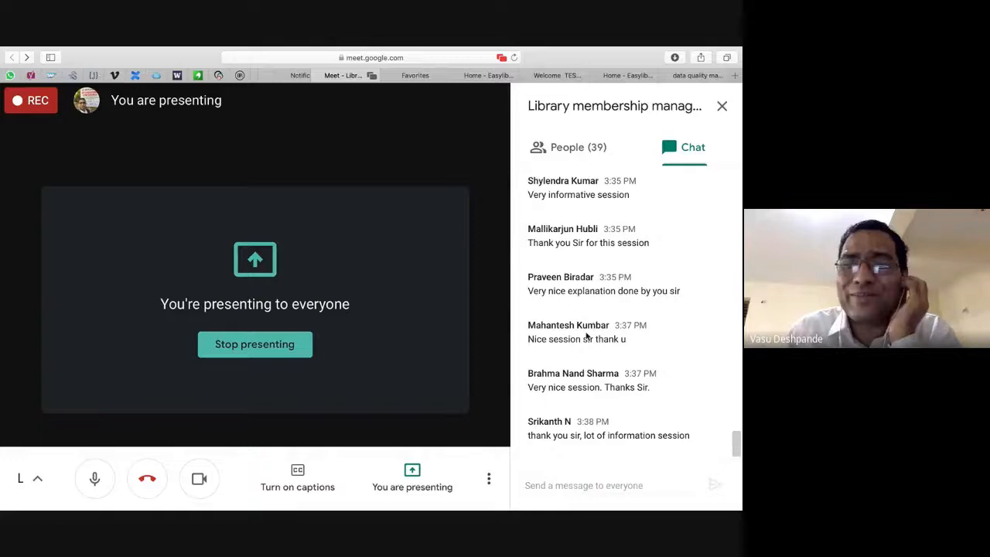
{"action": "scroll", "coordinate": [589, 437], "scroll_direction": "down", "scroll_amount": 1}
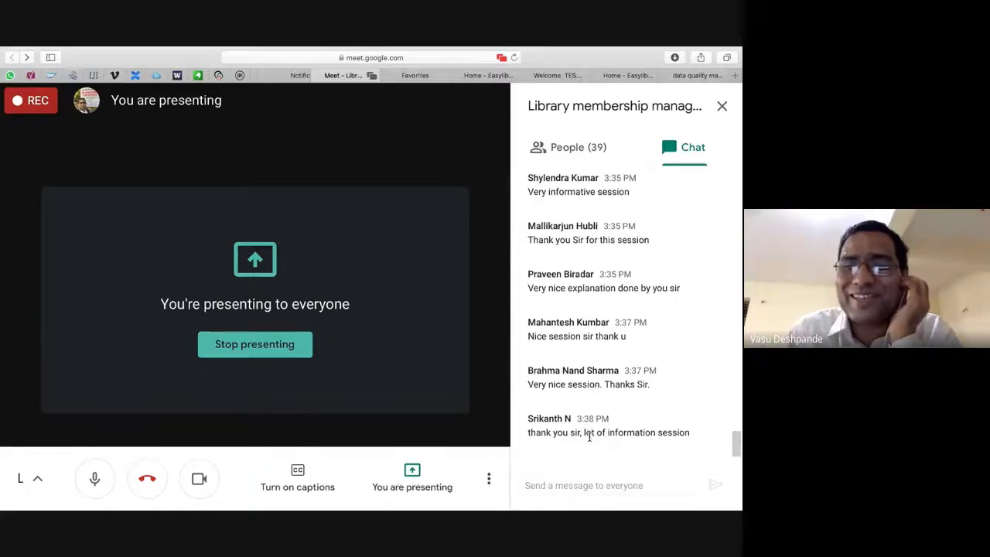
{"action": "scroll", "coordinate": [590, 437], "scroll_direction": "up", "scroll_amount": 5}
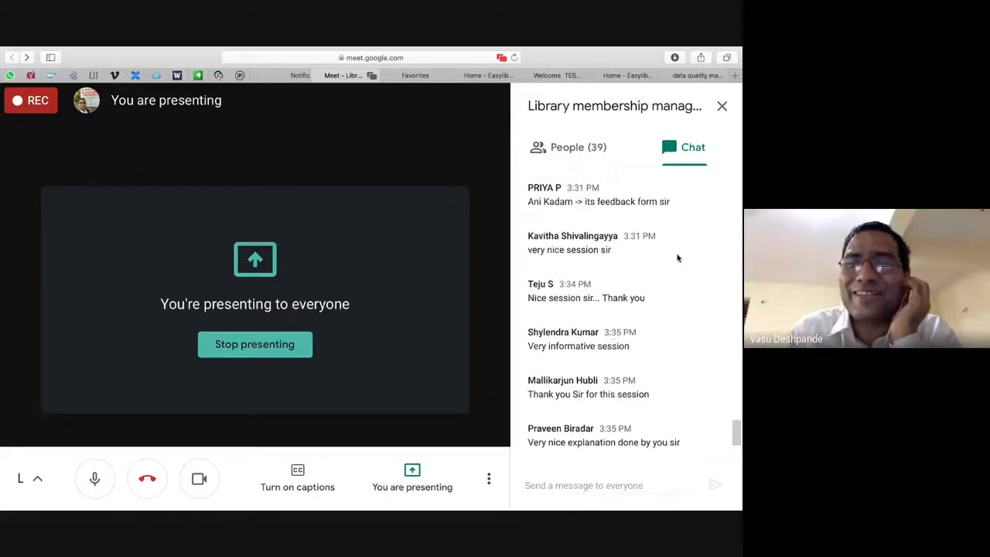
{"action": "scroll", "coordinate": [677, 258], "scroll_direction": "up", "scroll_amount": 8}
{"action": "scroll", "coordinate": [677, 257], "scroll_direction": "up", "scroll_amount": 6}
{"action": "scroll", "coordinate": [678, 257], "scroll_direction": "up", "scroll_amount": 15}
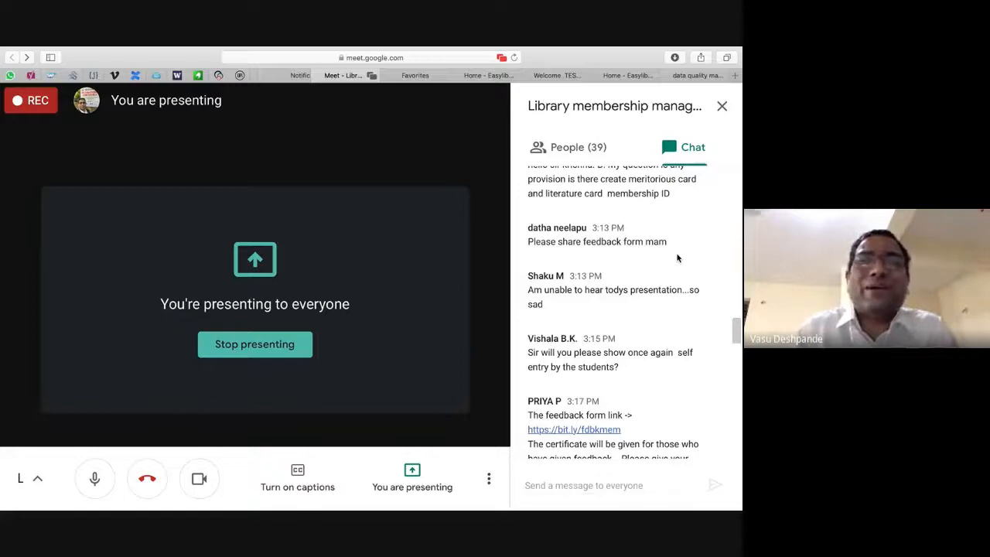
{"action": "scroll", "coordinate": [678, 257], "scroll_direction": "down", "scroll_amount": 20}
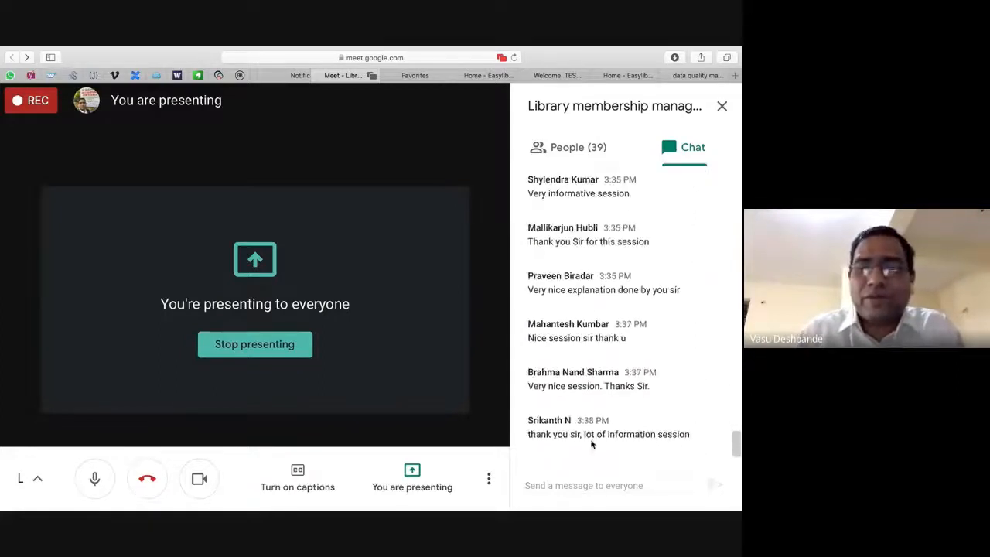